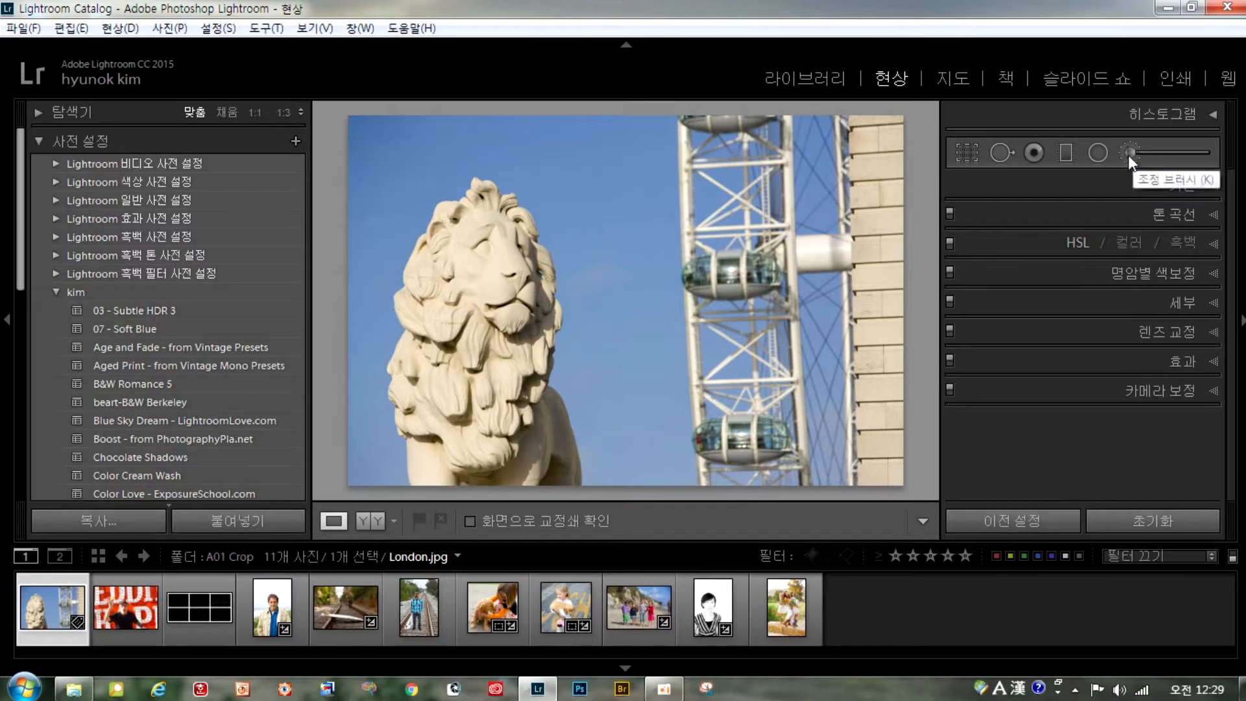
Display the A01 Crop folder from Photos in the Library and start the Crop tool on the lion photo in the Develop module
{"action": "left_click", "coordinate": [823, 83]}
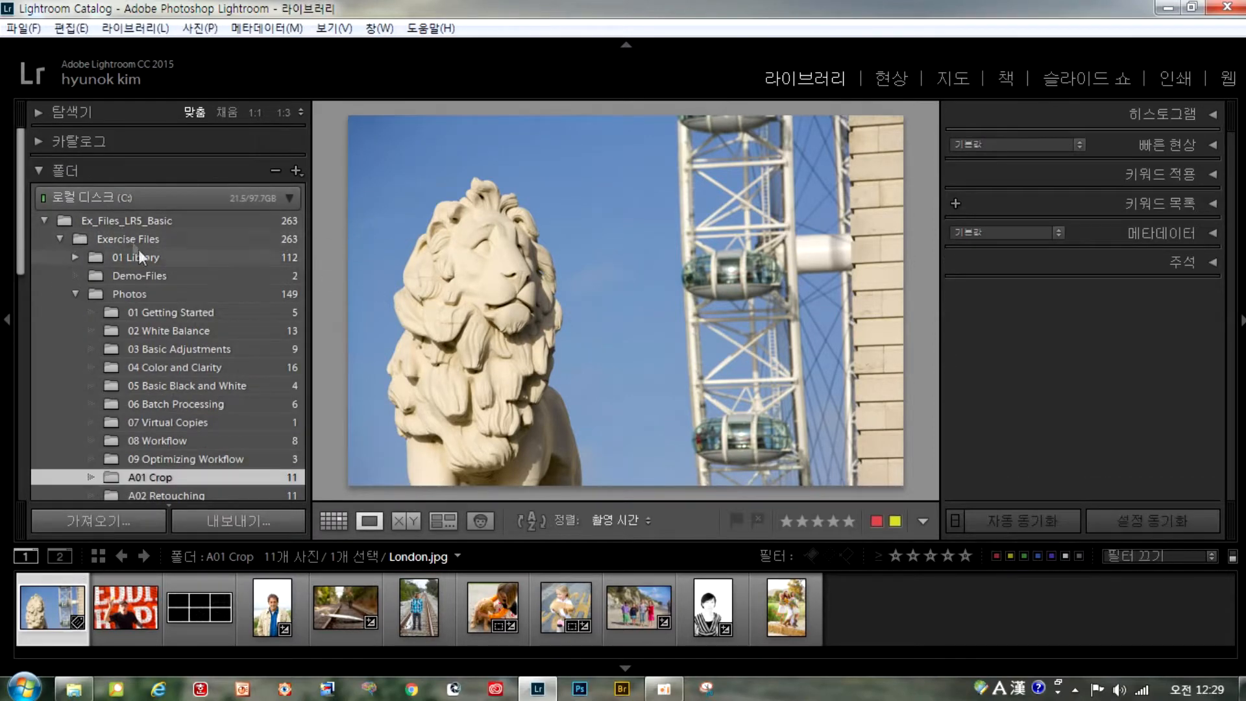
{"action": "left_click", "coordinate": [130, 293]}
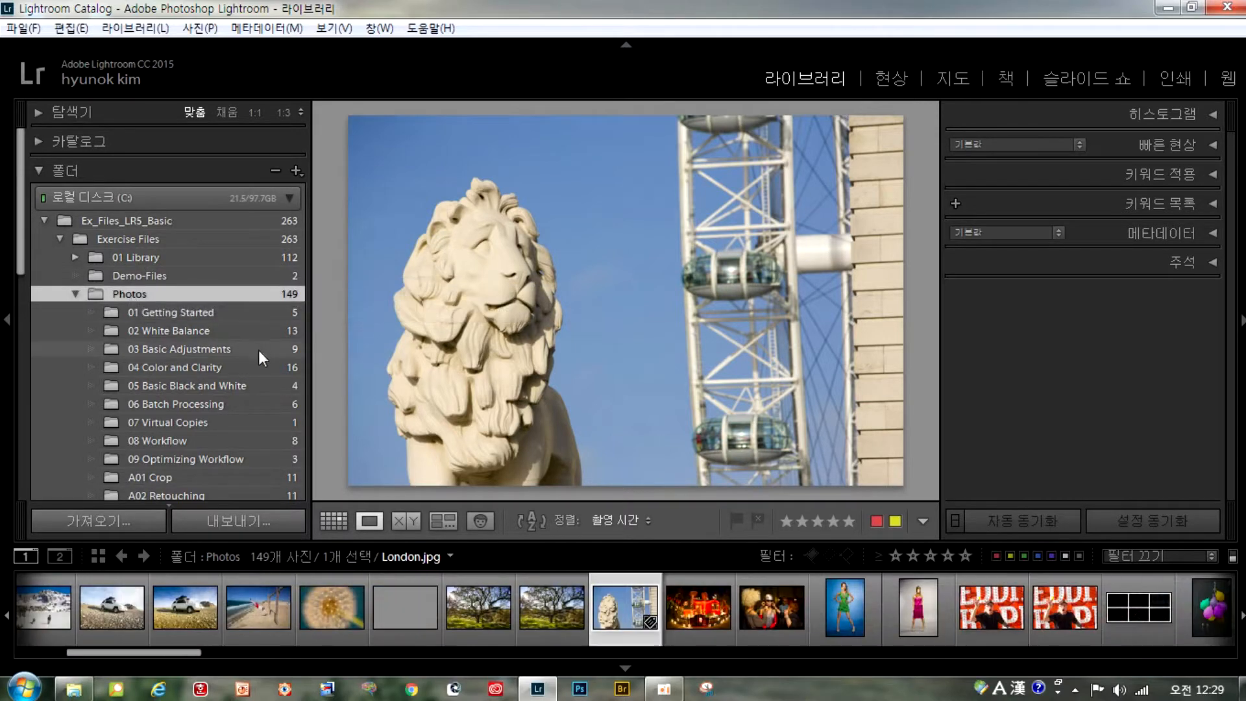
{"action": "scroll", "coordinate": [259, 386], "scroll_direction": "down", "scroll_amount": 3}
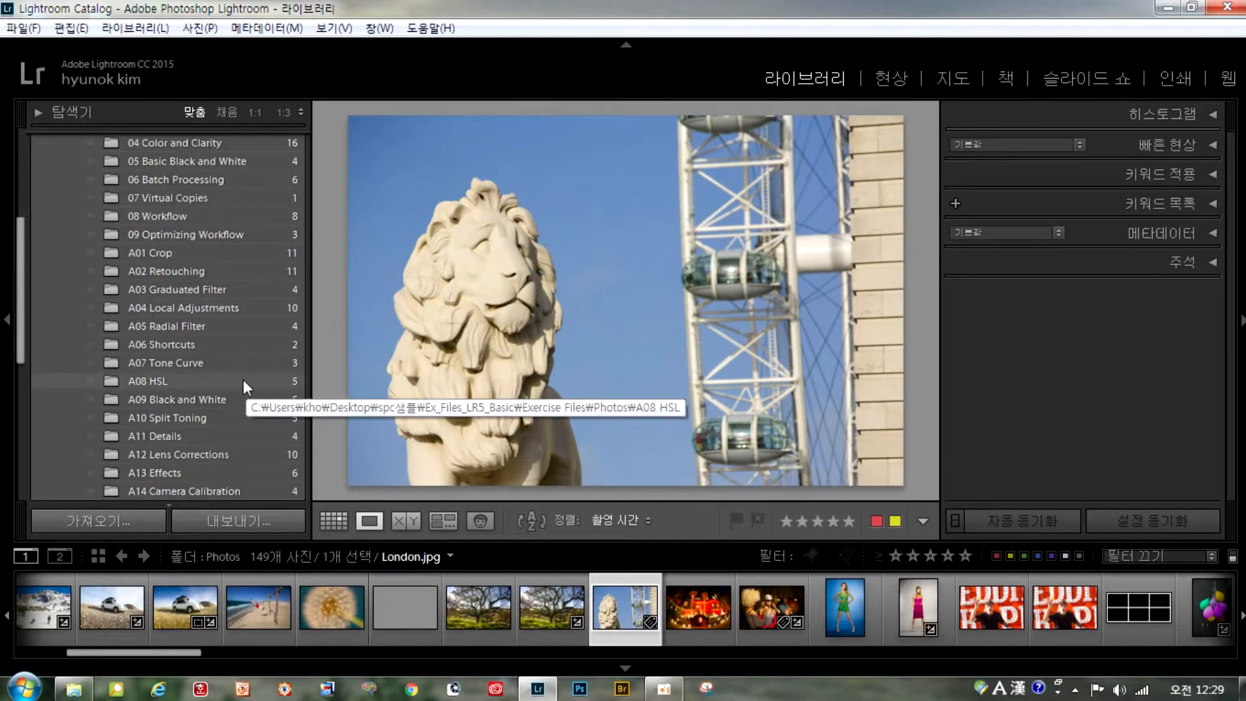
{"action": "left_click", "coordinate": [157, 253]}
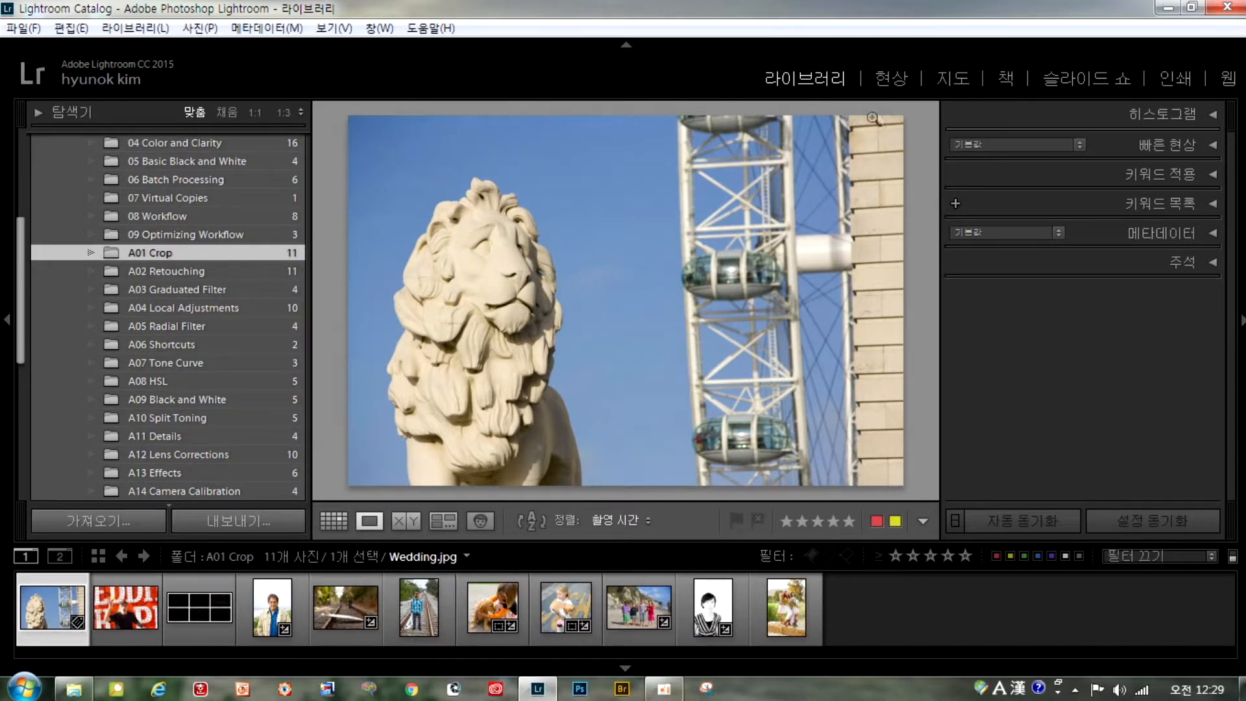
{"action": "left_click", "coordinate": [883, 87]}
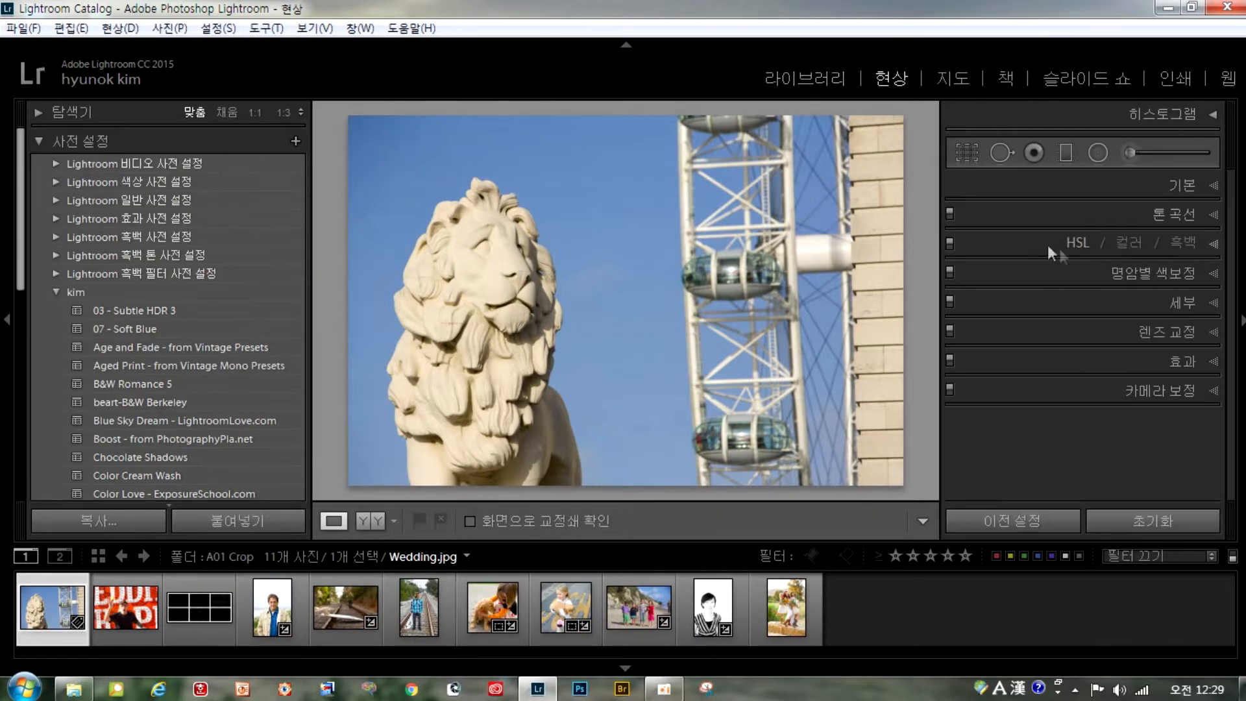
{"action": "left_click", "coordinate": [967, 155]}
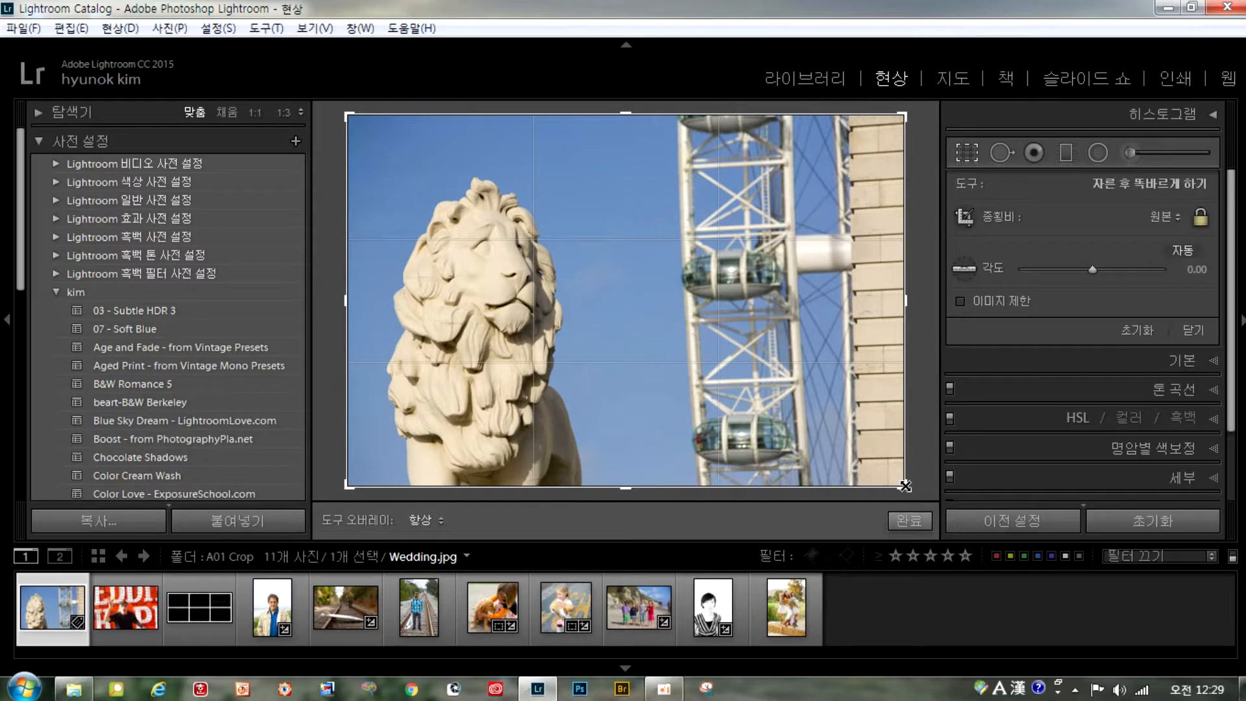
Try rotating the lion photo freehand around its crop frame to about -0.54 degrees, and reset the crop
{"action": "mouse_move", "coordinate": [906, 485]}
{"action": "left_mouse_down"}
{"action": "mouse_move", "coordinate": [766, 370]}
{"action": "mouse_move", "coordinate": [916, 498]}
{"action": "mouse_move", "coordinate": [889, 496]}
{"action": "mouse_move", "coordinate": [910, 495]}
{"action": "left_mouse_up"}
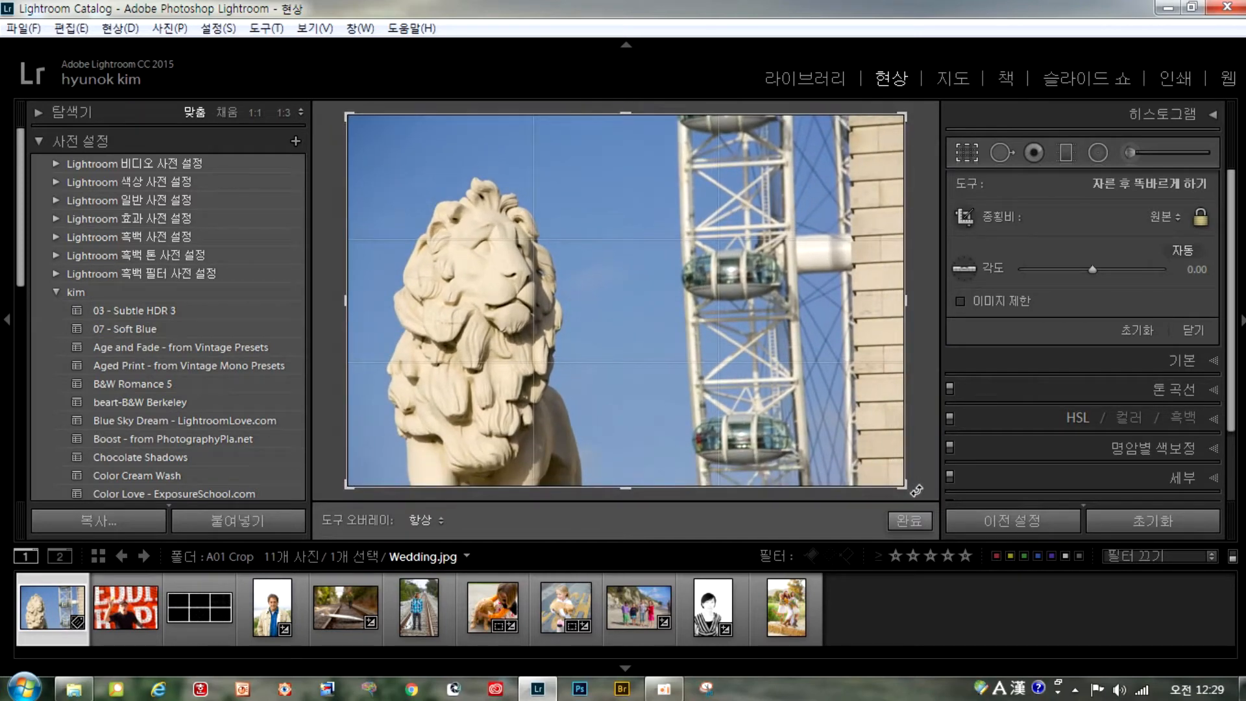
{"action": "mouse_move", "coordinate": [917, 490]}
{"action": "left_mouse_down"}
{"action": "mouse_move", "coordinate": [921, 461]}
{"action": "mouse_move", "coordinate": [926, 476]}
{"action": "mouse_move", "coordinate": [910, 484]}
{"action": "left_mouse_up"}
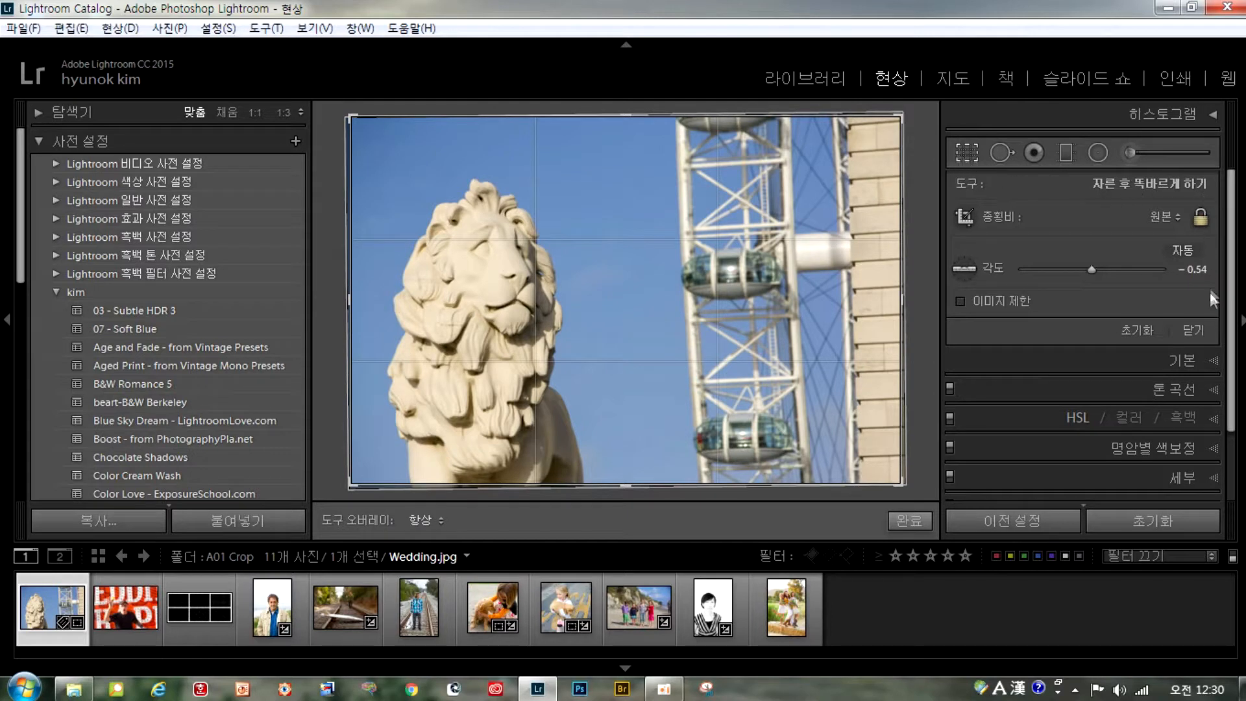
{"action": "left_click", "coordinate": [1133, 328]}
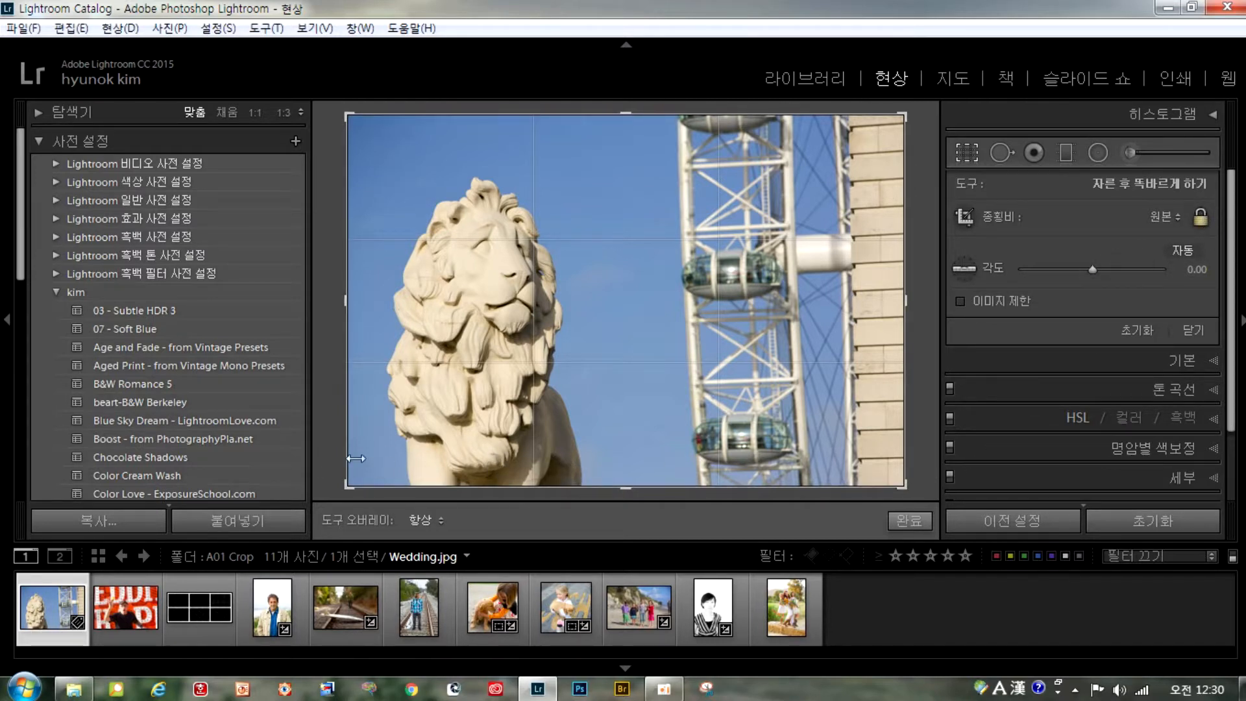
Try resizing the crop frame with the aspect ratio locked and changing the straighten angle, and reset the crop
{"action": "mouse_move", "coordinate": [906, 117]}
{"action": "left_mouse_down"}
{"action": "mouse_move", "coordinate": [802, 196]}
{"action": "mouse_move", "coordinate": [919, 114]}
{"action": "mouse_move", "coordinate": [876, 134]}
{"action": "mouse_move", "coordinate": [857, 171]}
{"action": "mouse_move", "coordinate": [705, 161]}
{"action": "mouse_move", "coordinate": [692, 198]}
{"action": "mouse_move", "coordinate": [747, 159]}
{"action": "mouse_move", "coordinate": [873, 177]}
{"action": "mouse_move", "coordinate": [812, 173]}
{"action": "mouse_move", "coordinate": [657, 256]}
{"action": "mouse_move", "coordinate": [807, 173]}
{"action": "mouse_move", "coordinate": [801, 189]}
{"action": "mouse_move", "coordinate": [681, 188]}
{"action": "mouse_move", "coordinate": [695, 183]}
{"action": "mouse_move", "coordinate": [788, 188]}
{"action": "mouse_move", "coordinate": [692, 194]}
{"action": "mouse_move", "coordinate": [779, 189]}
{"action": "mouse_move", "coordinate": [1050, 99]}
{"action": "mouse_move", "coordinate": [921, 133]}
{"action": "left_mouse_up"}
{"action": "mouse_move", "coordinate": [901, 117]}
{"action": "left_mouse_down"}
{"action": "mouse_move", "coordinate": [695, 195]}
{"action": "mouse_move", "coordinate": [669, 189]}
{"action": "mouse_move", "coordinate": [753, 190]}
{"action": "mouse_move", "coordinate": [840, 243]}
{"action": "mouse_move", "coordinate": [844, 287]}
{"action": "mouse_move", "coordinate": [870, 159]}
{"action": "mouse_move", "coordinate": [870, 271]}
{"action": "mouse_move", "coordinate": [857, 118]}
{"action": "mouse_move", "coordinate": [914, 113]}
{"action": "left_mouse_up"}
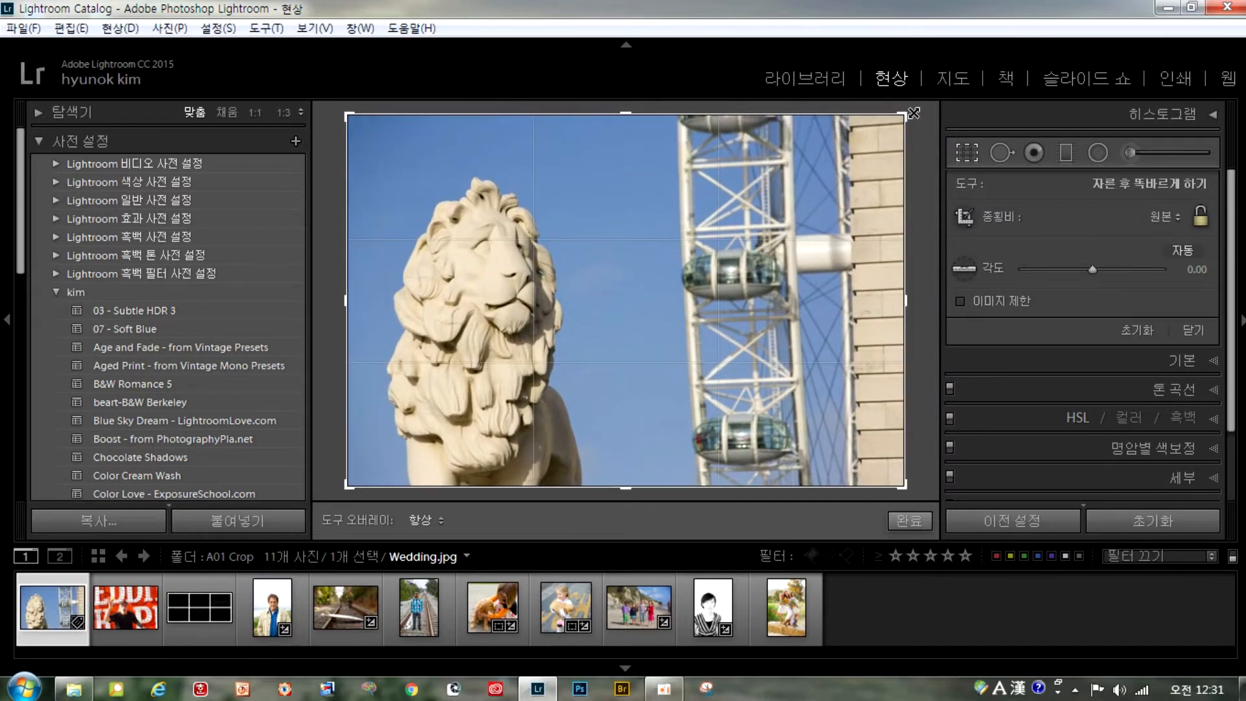
{"action": "left_click", "coordinate": [1201, 219]}
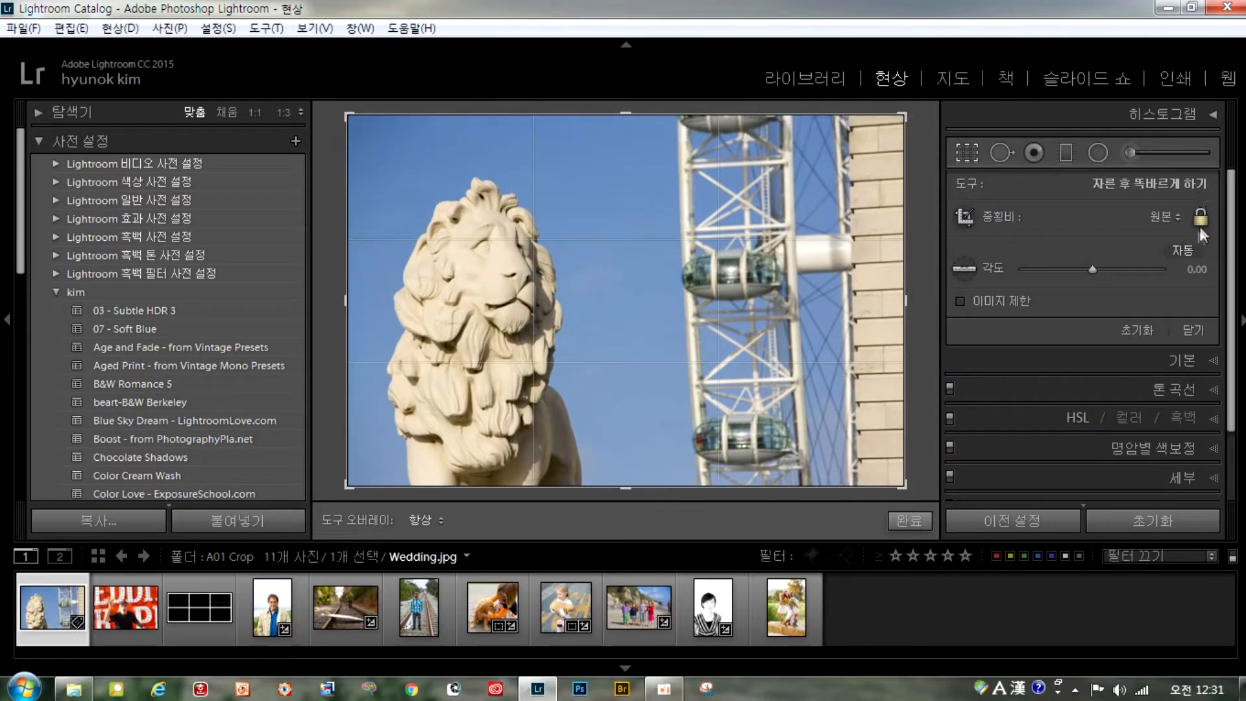
{"action": "left_click_drag", "start_coordinate": [905, 120], "coordinate": [1025, 86]}
{"action": "left_click_drag", "start_coordinate": [1093, 270], "coordinate": [1089, 302]}
{"action": "left_click", "coordinate": [1131, 331]}
Straighten the lion photo with the Straighten tool along the Ferris wheel's left upright, about 3.67 degrees, and apply the crop
{"action": "left_click", "coordinate": [963, 268]}
{"action": "left_click_drag", "start_coordinate": [678, 157], "coordinate": [677, 157]}
{"action": "left_click_drag", "start_coordinate": [685, 299], "coordinate": [696, 456]}
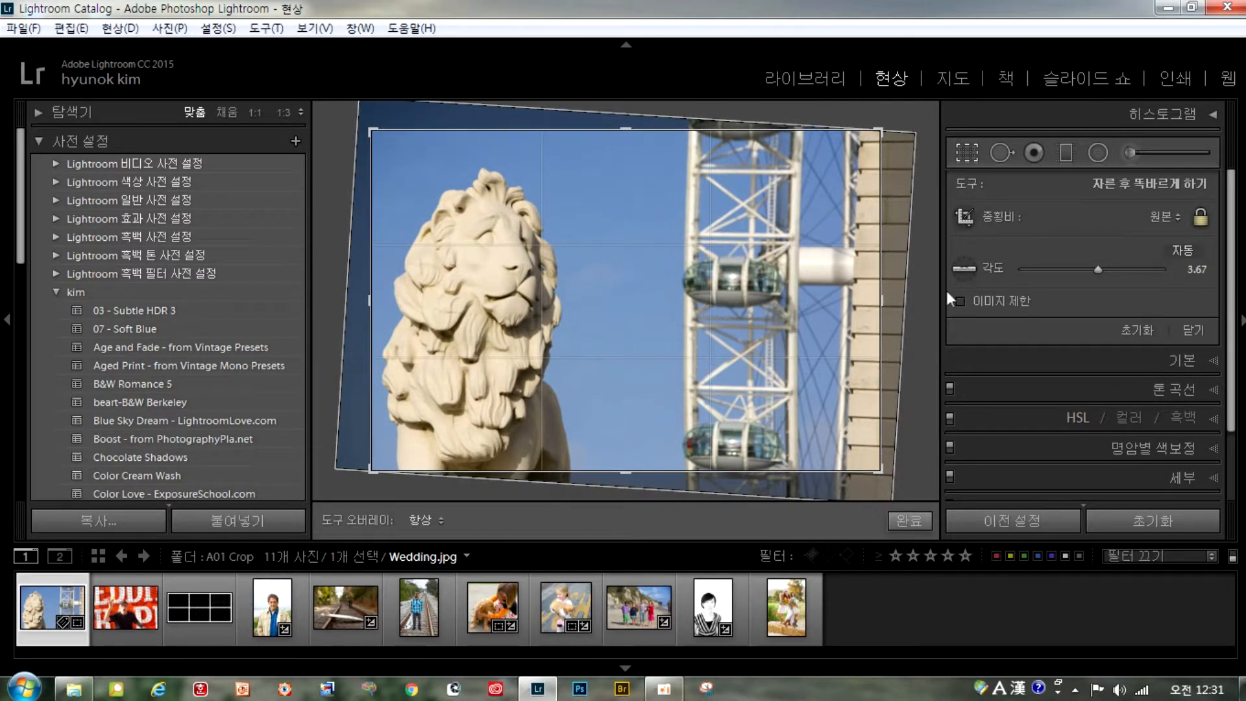
{"action": "left_click", "coordinate": [910, 521]}
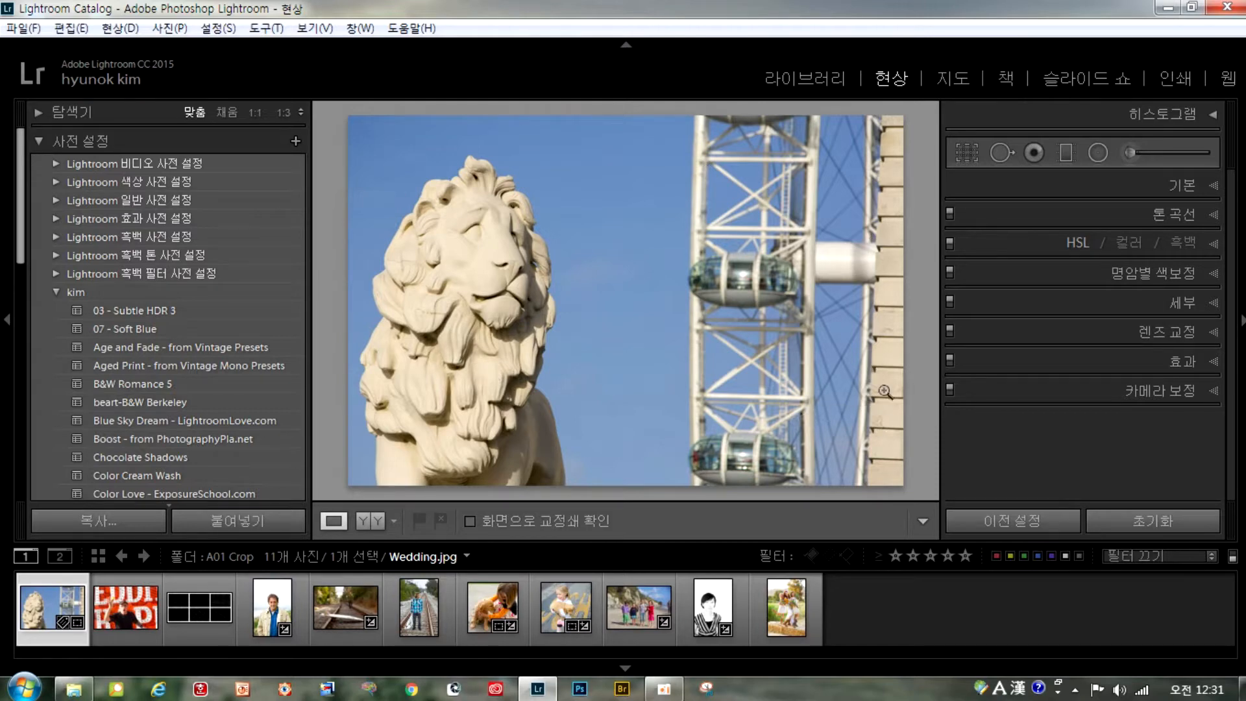
Tighten the lion photo's crop from its lower-right corner to exclude the brick building, and apply it
{"action": "left_click", "coordinate": [974, 154]}
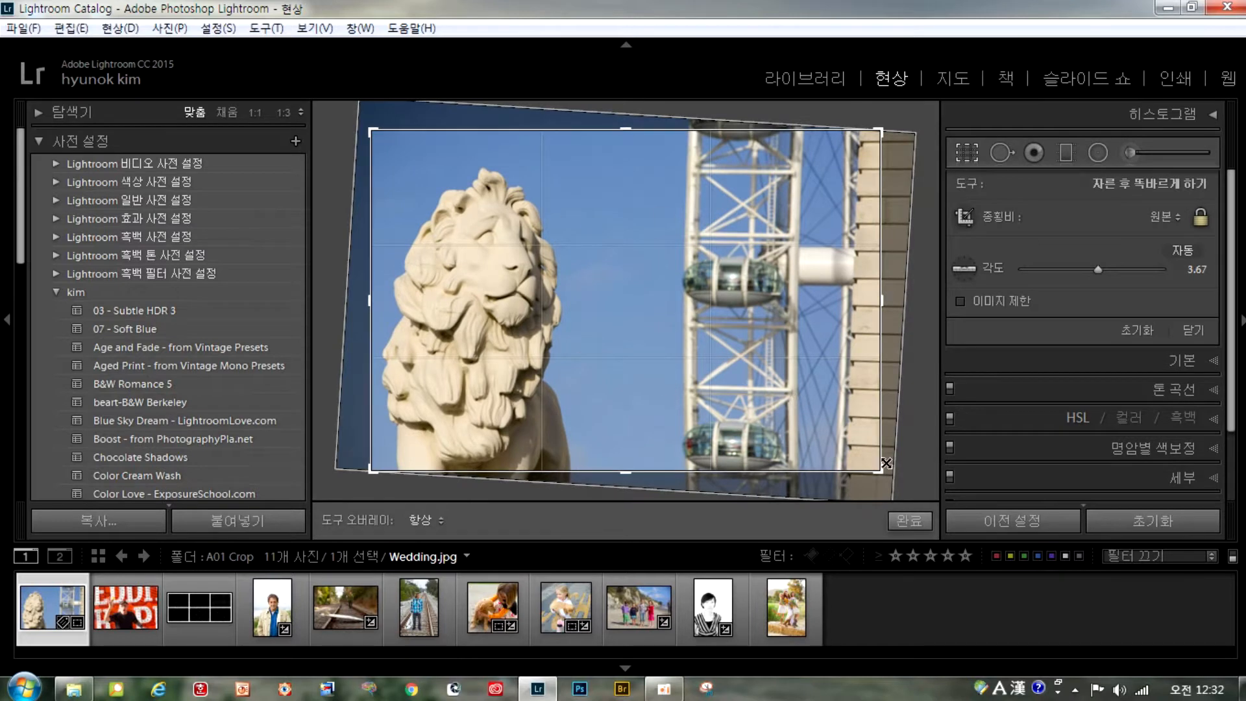
{"action": "left_click_drag", "start_coordinate": [883, 472], "coordinate": [863, 454]}
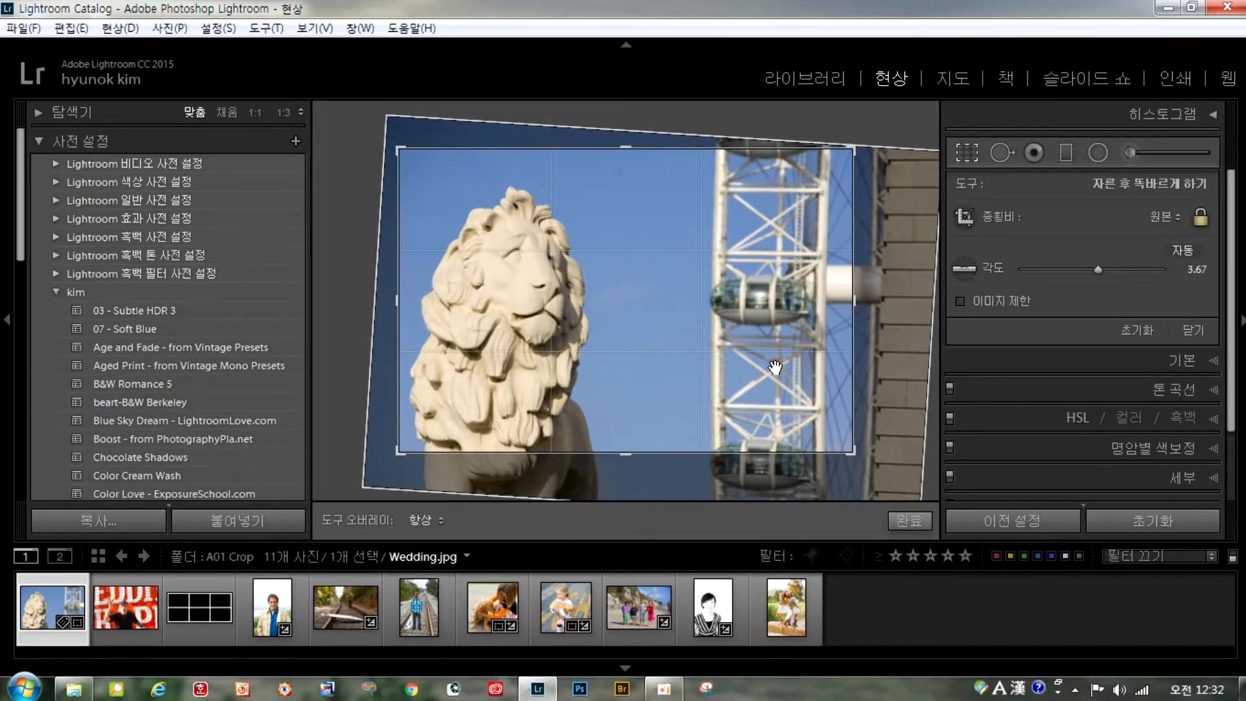
{"action": "left_click", "coordinate": [908, 520]}
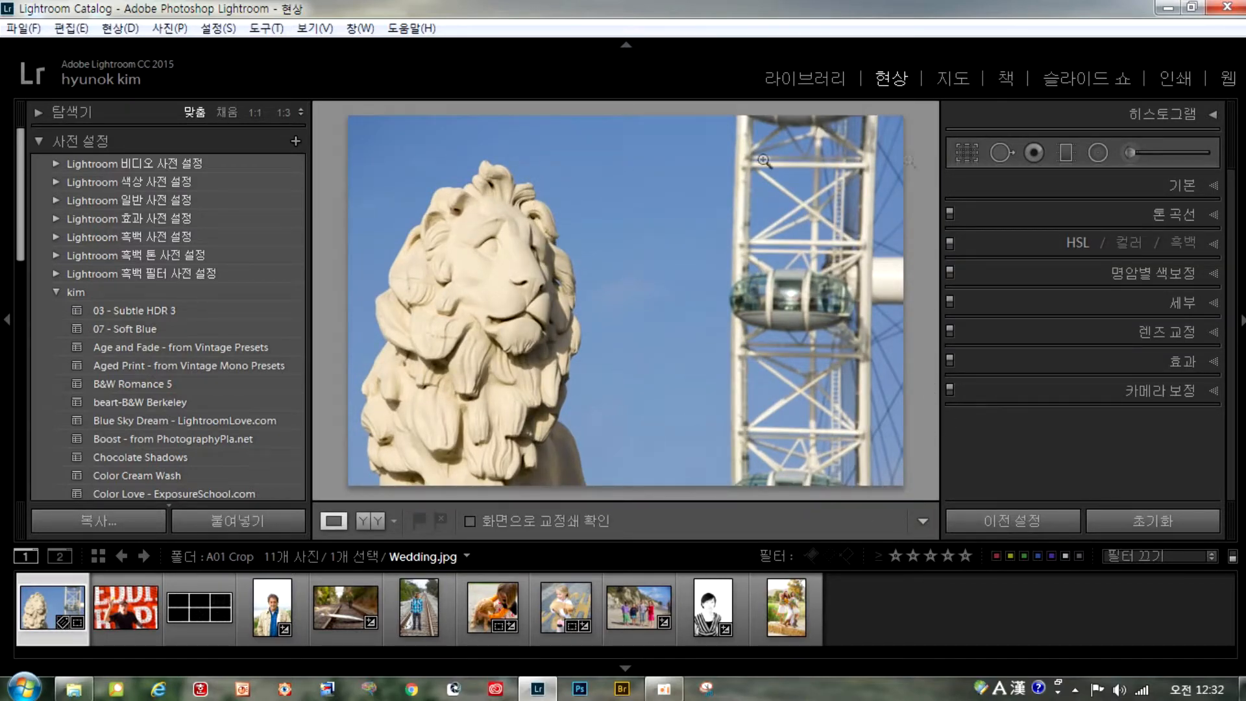
Straighten the lion photo again along the Ferris wheel's right upright, to an angle of about 3.09 degrees, and apply it
{"action": "left_click", "coordinate": [973, 155]}
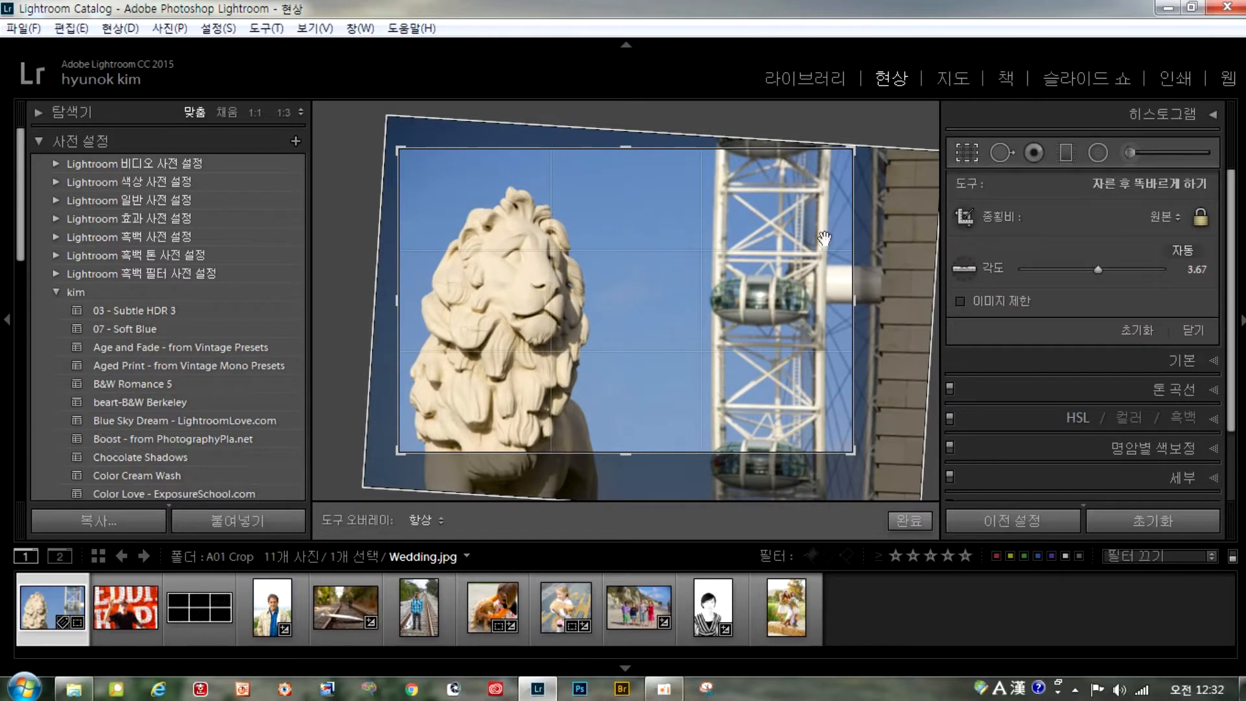
{"action": "left_click", "coordinate": [972, 273]}
{"action": "left_click_drag", "start_coordinate": [828, 180], "coordinate": [826, 450]}
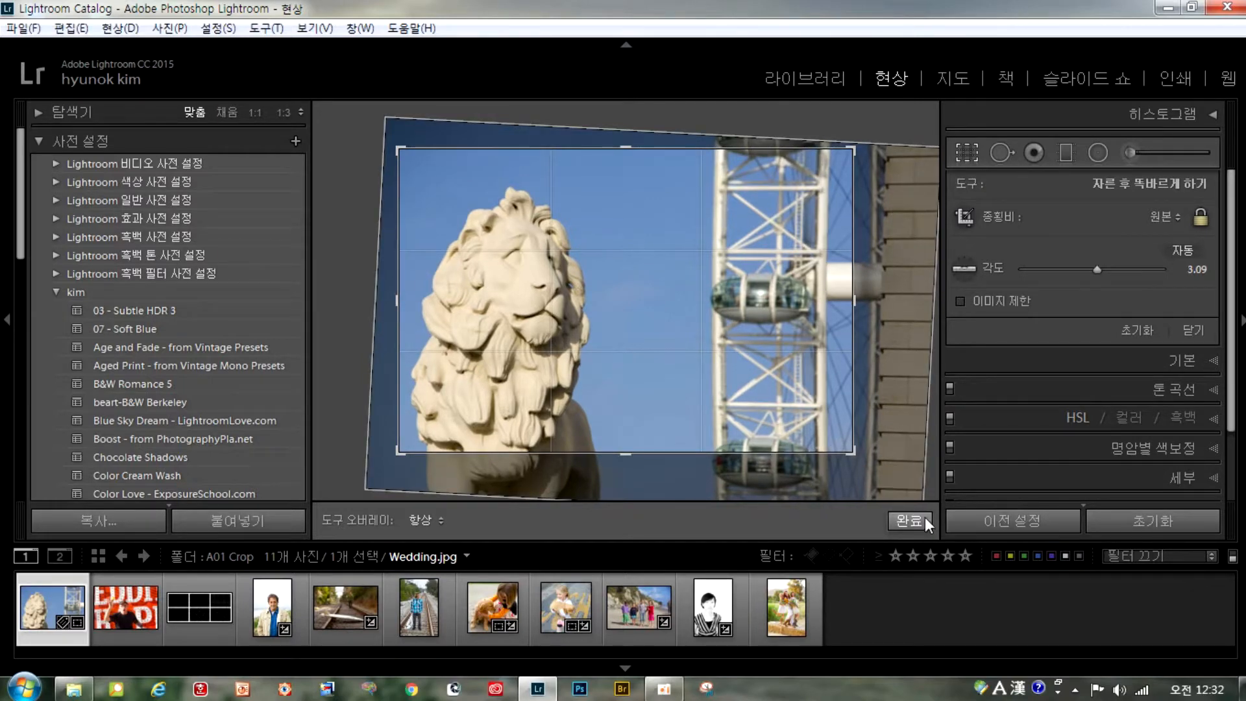
{"action": "left_click", "coordinate": [909, 521]}
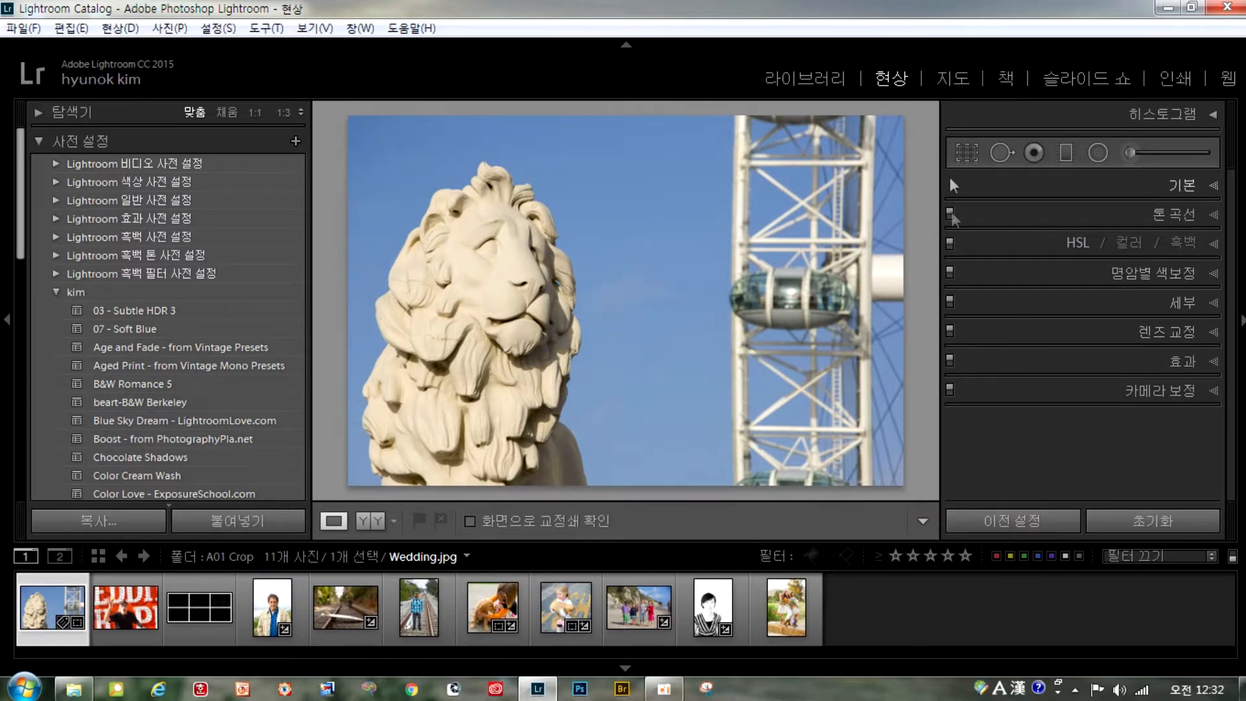
Compare the crop tool overlay options Auto (자동) and Never (안함), leave the overlay on Auto, and close the Crop tool
{"action": "left_click", "coordinate": [962, 154]}
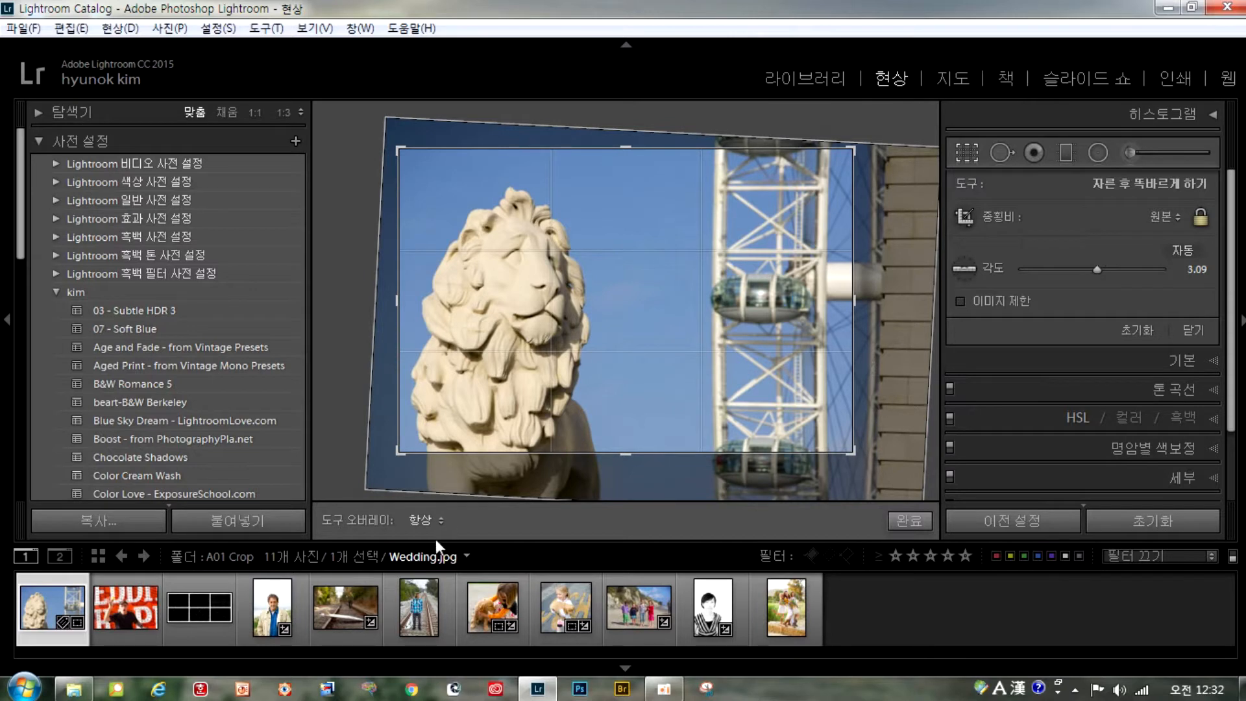
{"action": "left_click", "coordinate": [422, 519]}
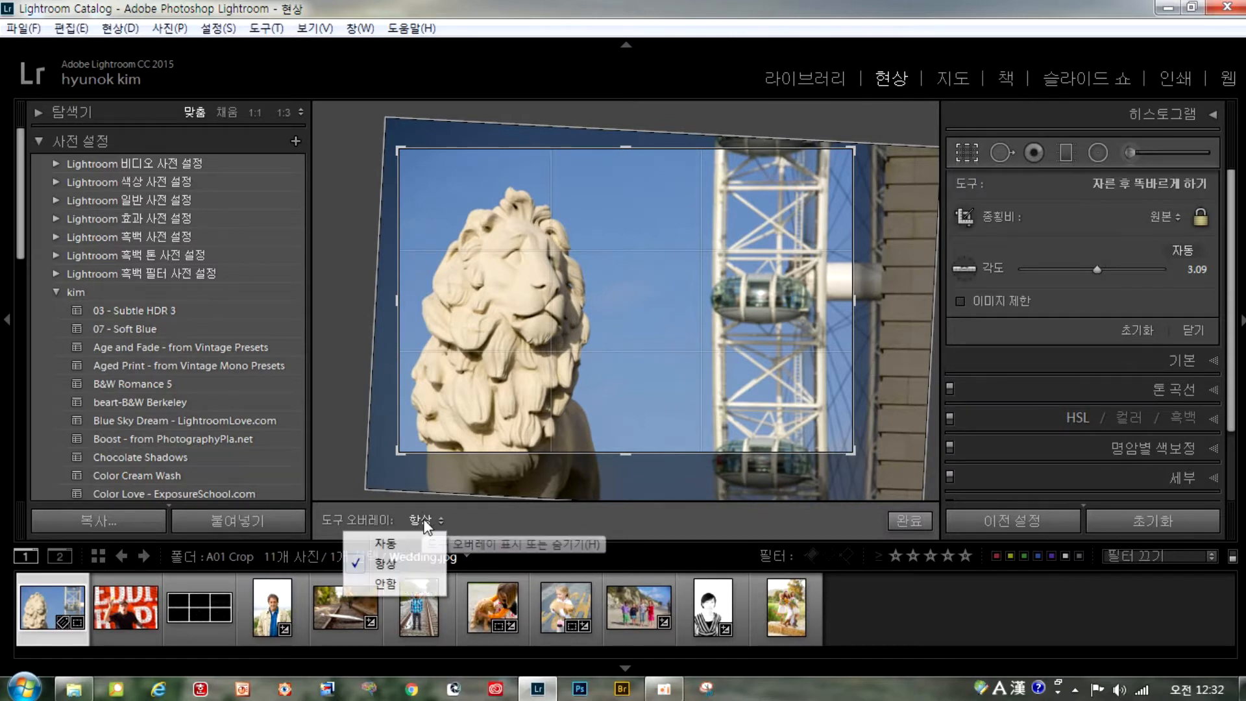
{"action": "left_click", "coordinate": [386, 542]}
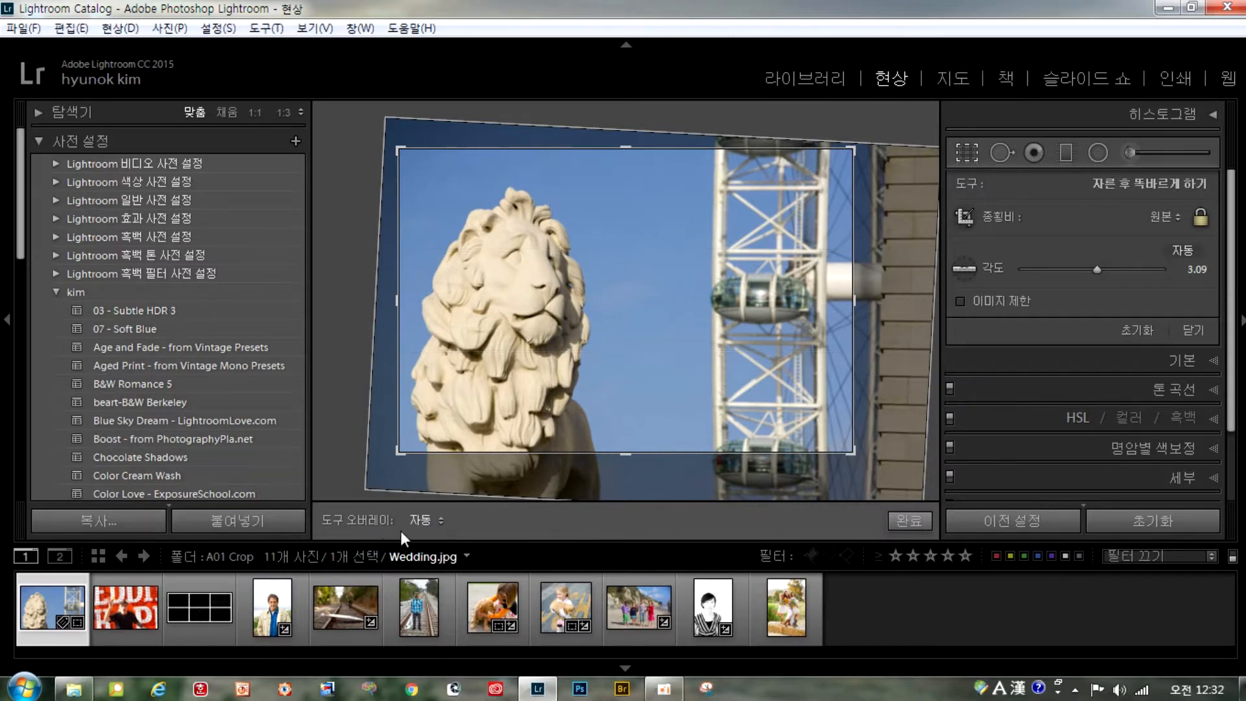
{"action": "left_click", "coordinate": [436, 527]}
{"action": "left_click", "coordinate": [396, 582]}
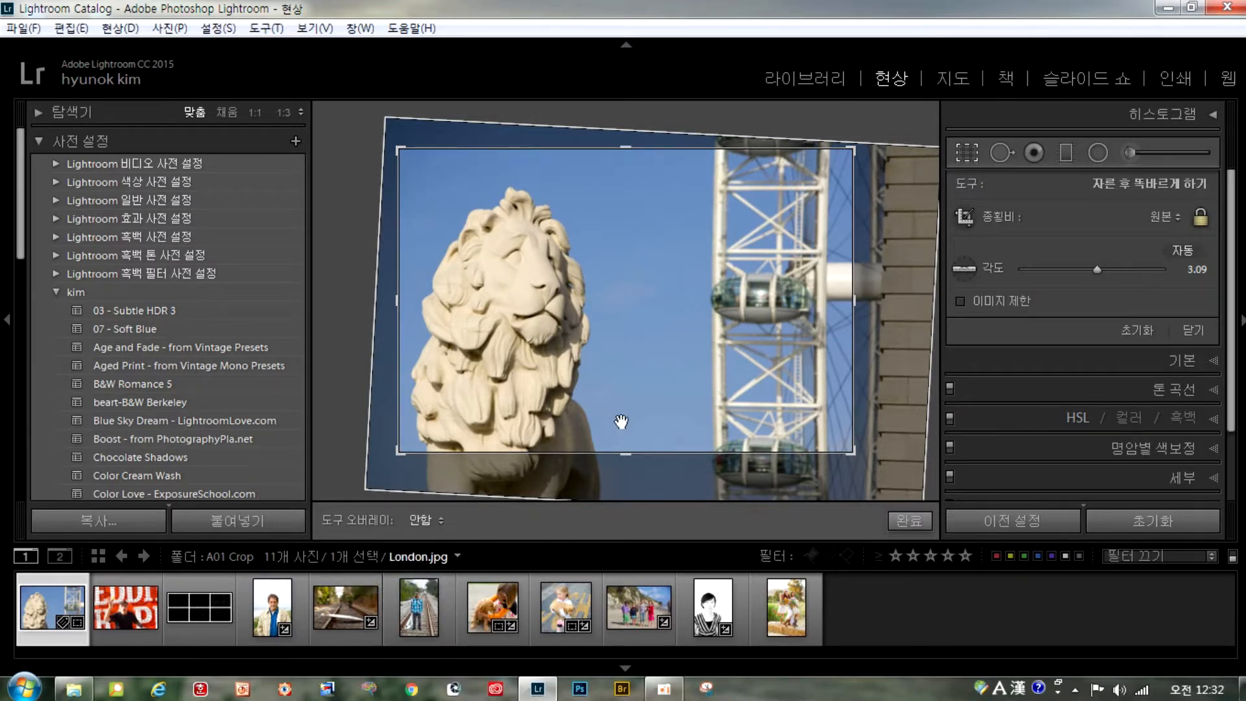
{"action": "left_click", "coordinate": [427, 523]}
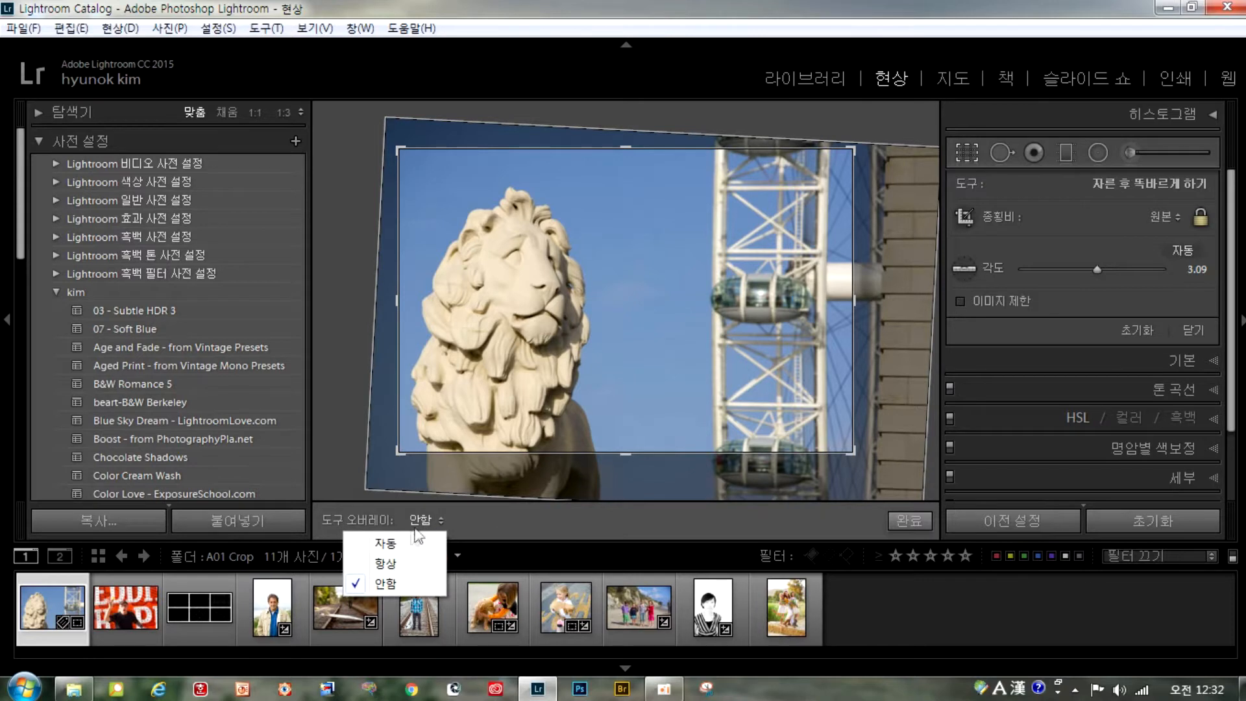
{"action": "left_click", "coordinate": [397, 544]}
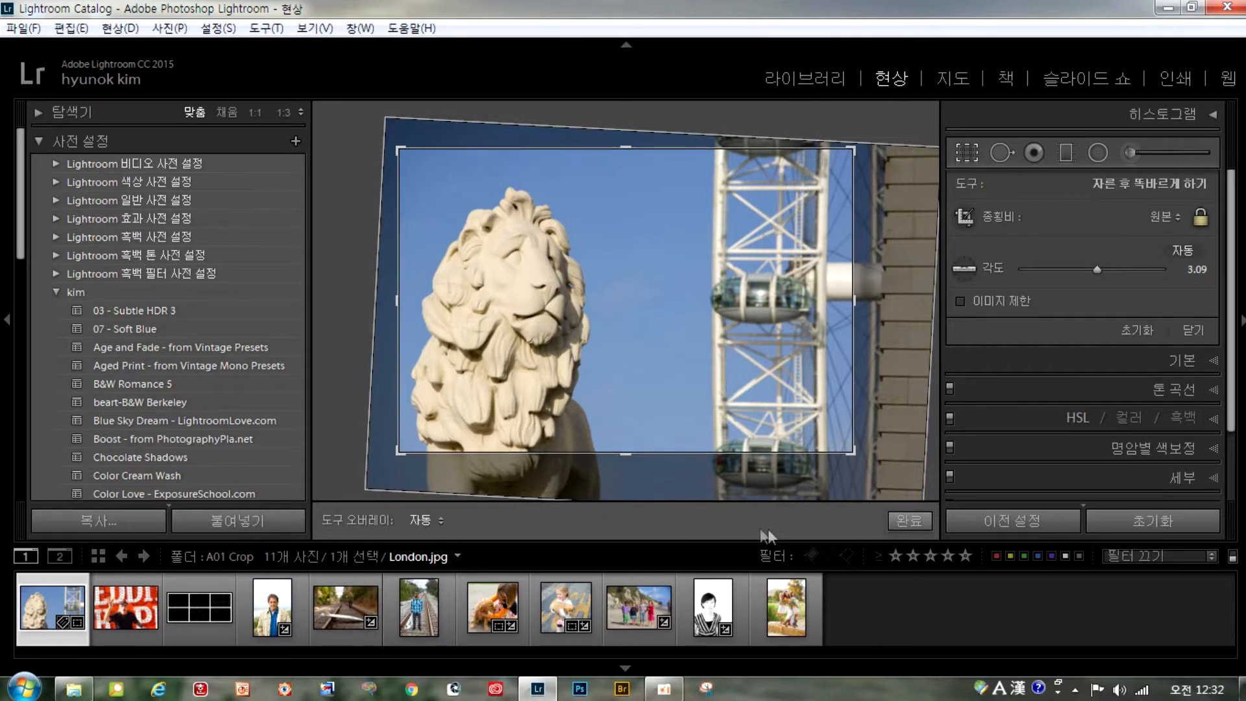
{"action": "left_click", "coordinate": [909, 520]}
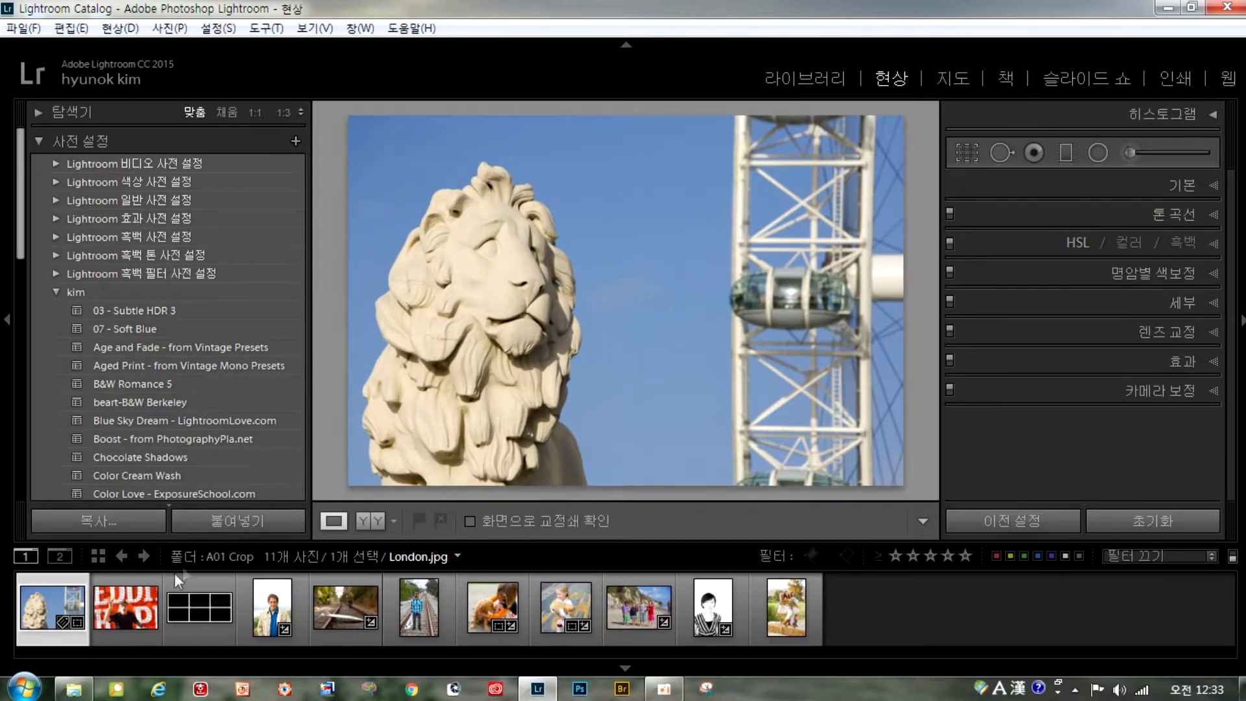
Straighten the photo of the man before the red sign along the sign's lettering, about 4.04 degrees, and apply the crop
{"action": "left_click", "coordinate": [125, 607]}
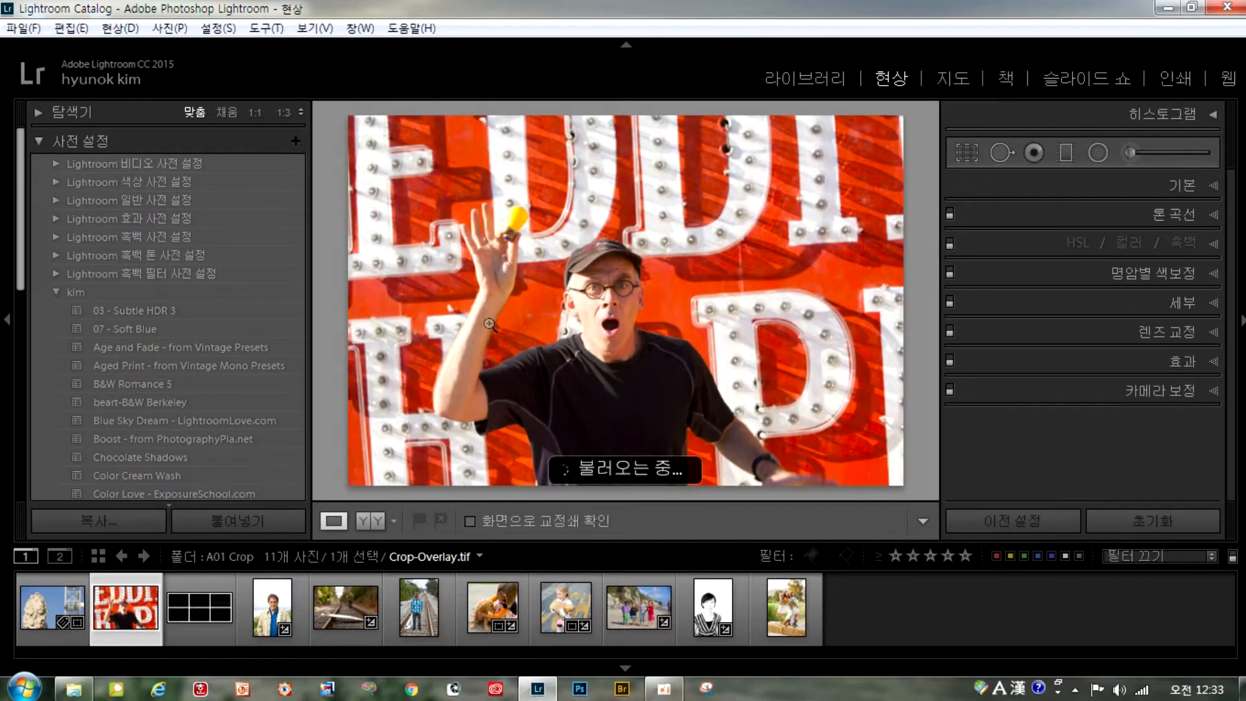
{"action": "left_click", "coordinate": [976, 156]}
{"action": "left_click", "coordinate": [965, 268]}
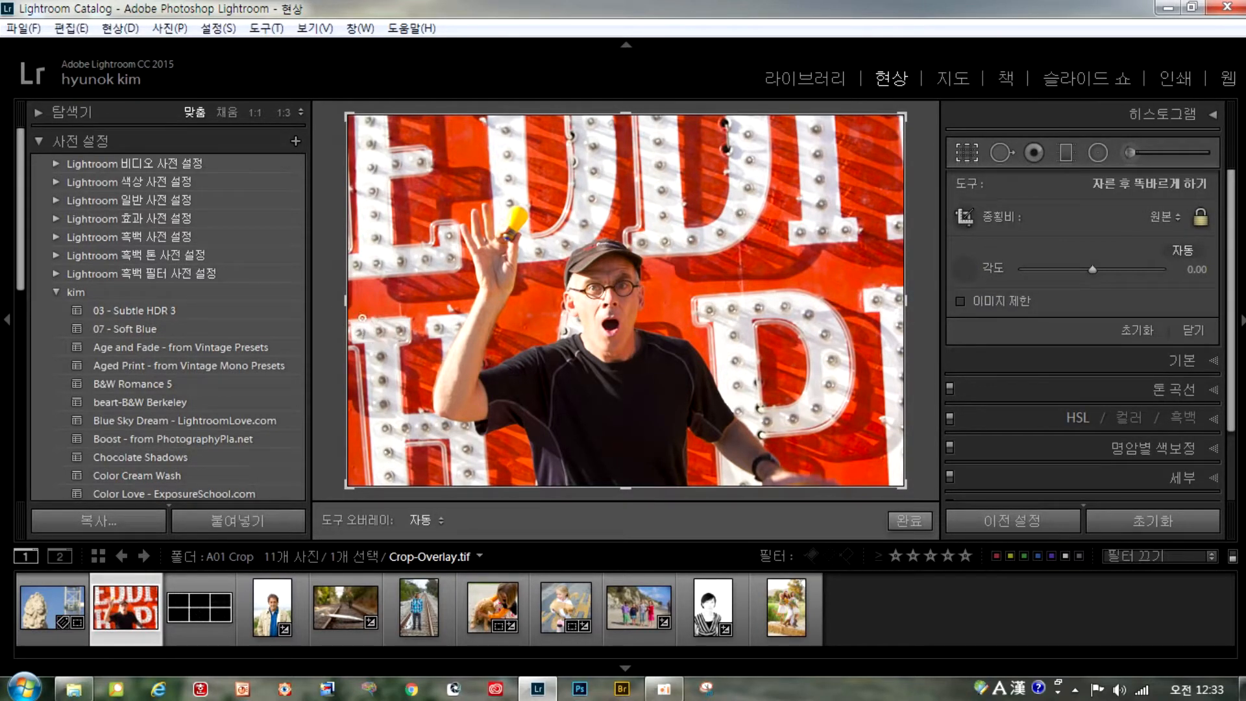
{"action": "left_click_drag", "start_coordinate": [362, 319], "coordinate": [880, 281]}
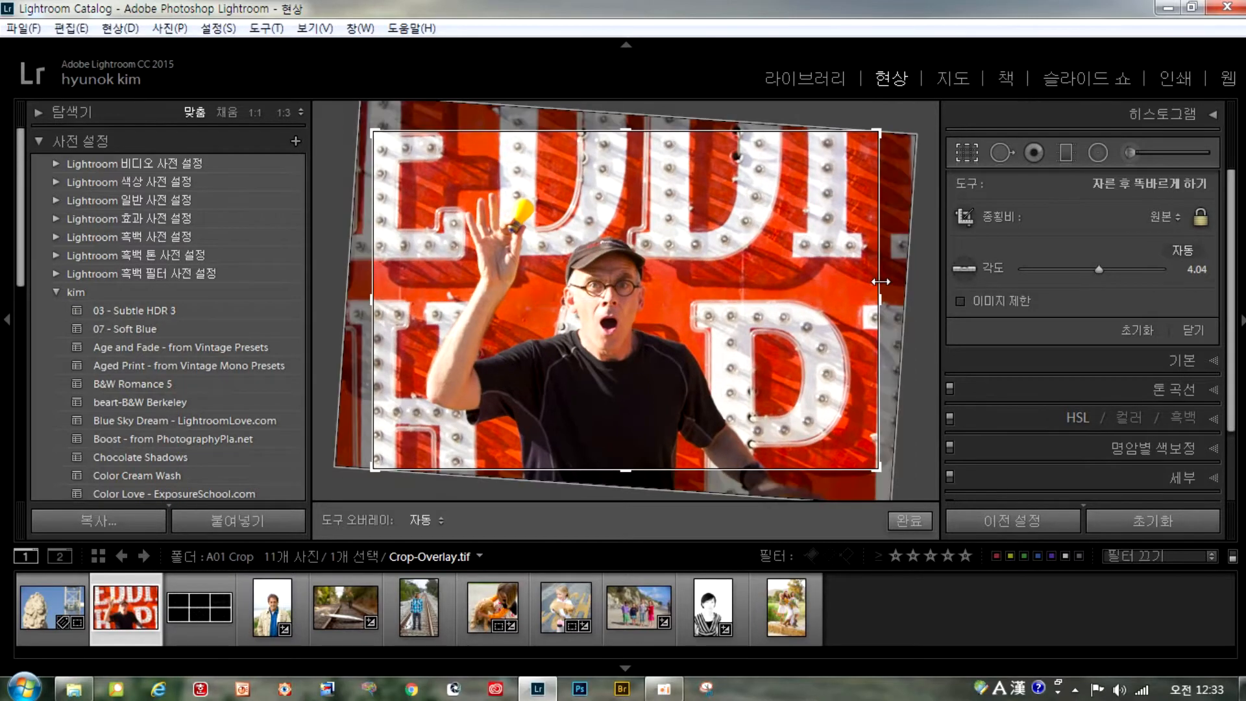
{"action": "left_click", "coordinate": [910, 521]}
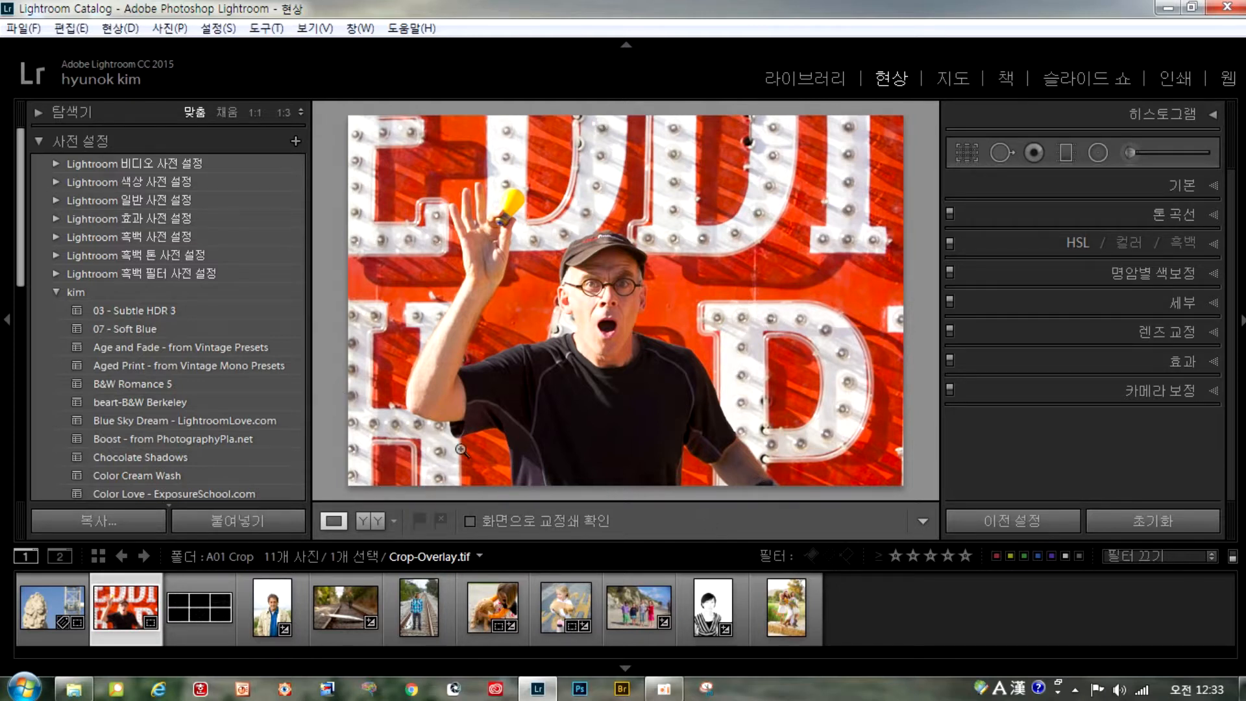
Straighten the portrait on the railway tracks along the crosstie at its bottom, to an angle of about -2.29 degrees
{"action": "left_click", "coordinate": [968, 154]}
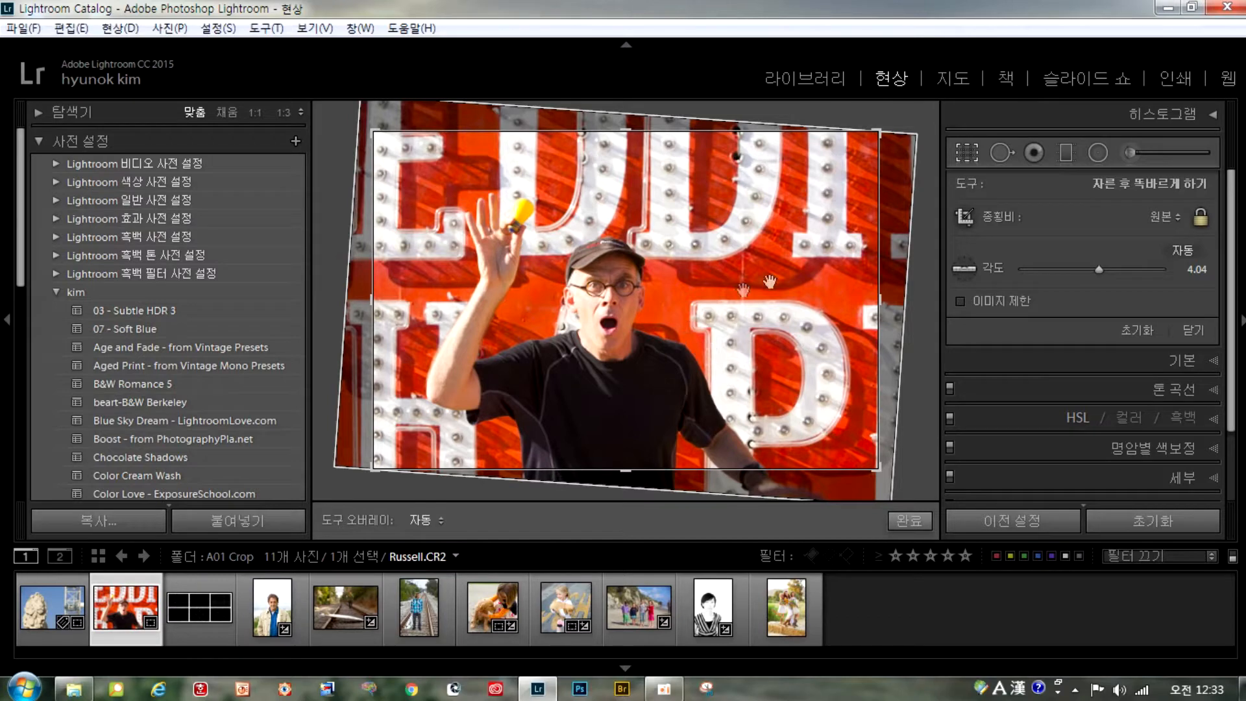
{"action": "left_click", "coordinate": [421, 624]}
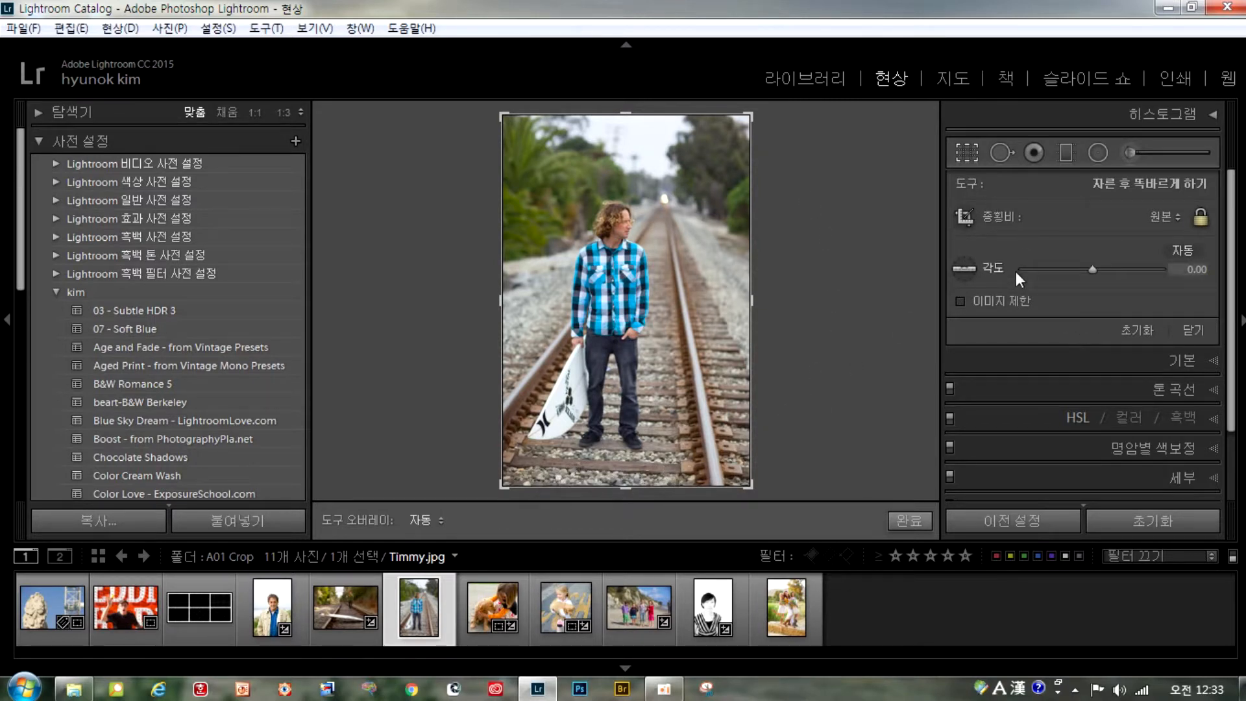
{"action": "left_click", "coordinate": [965, 268]}
{"action": "left_click_drag", "start_coordinate": [533, 470], "coordinate": [690, 481]}
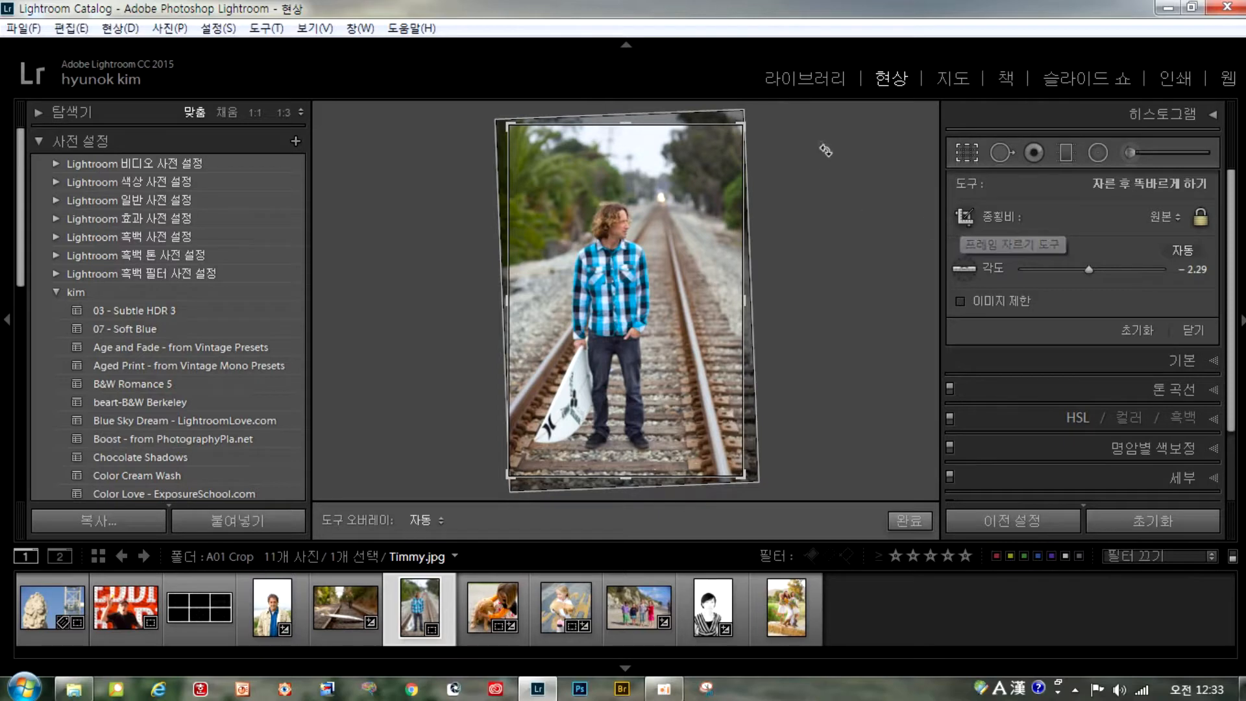
Crop the railway portrait tighter around the standing man, reposition the photo inside the frame, and apply the crop
{"action": "left_click_drag", "start_coordinate": [743, 127], "coordinate": [710, 180]}
{"action": "left_click_drag", "start_coordinate": [660, 307], "coordinate": [660, 313]}
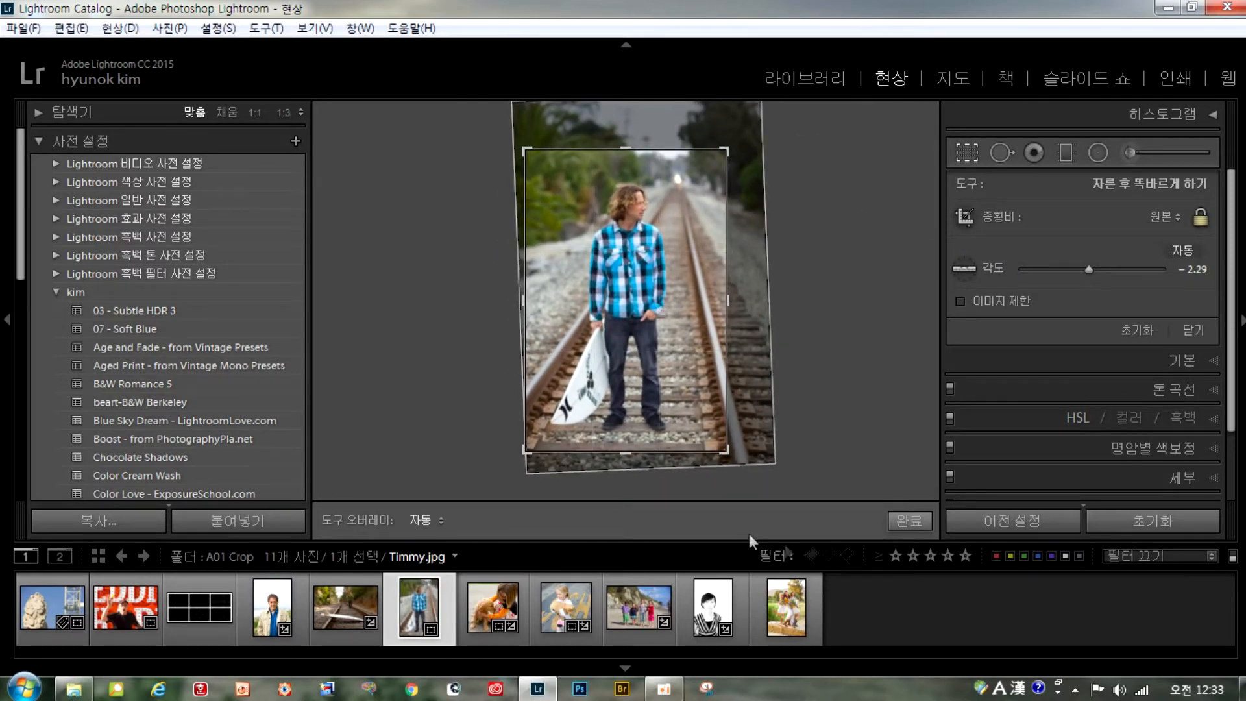
{"action": "left_click", "coordinate": [906, 521]}
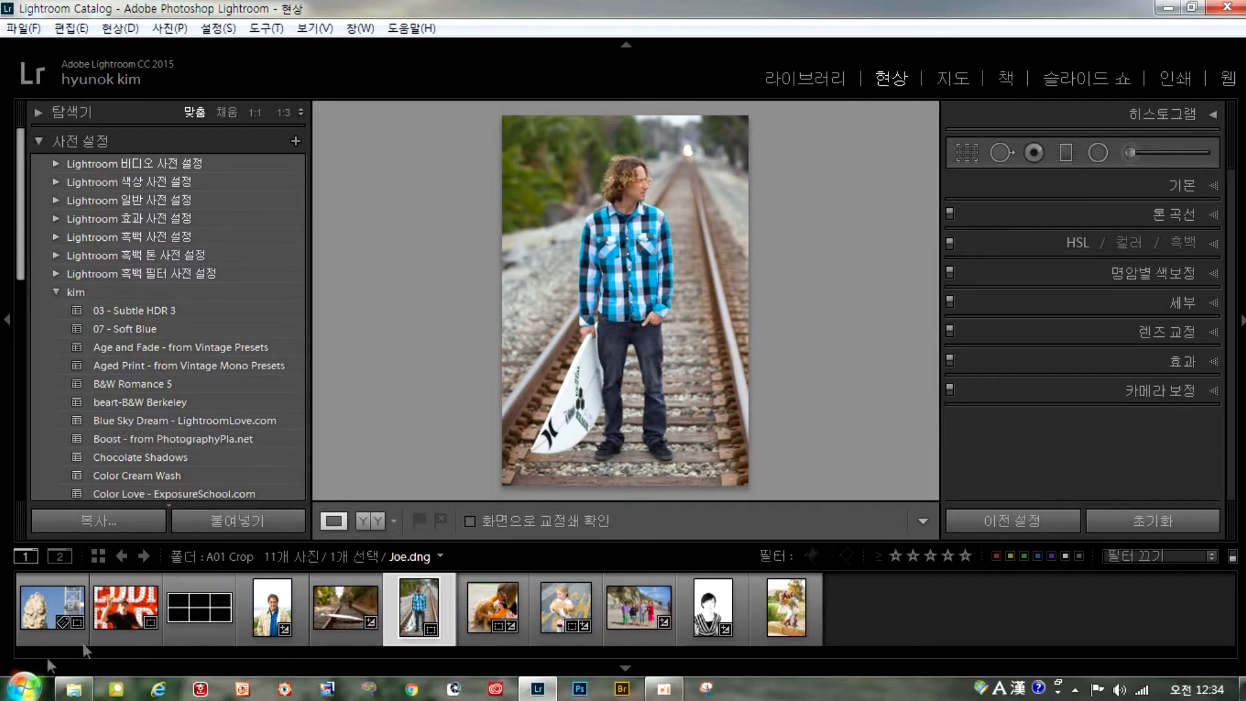
Reopen the crop of the railway portrait and set its aspect ratio to 11 x 14
{"action": "left_click", "coordinate": [954, 152]}
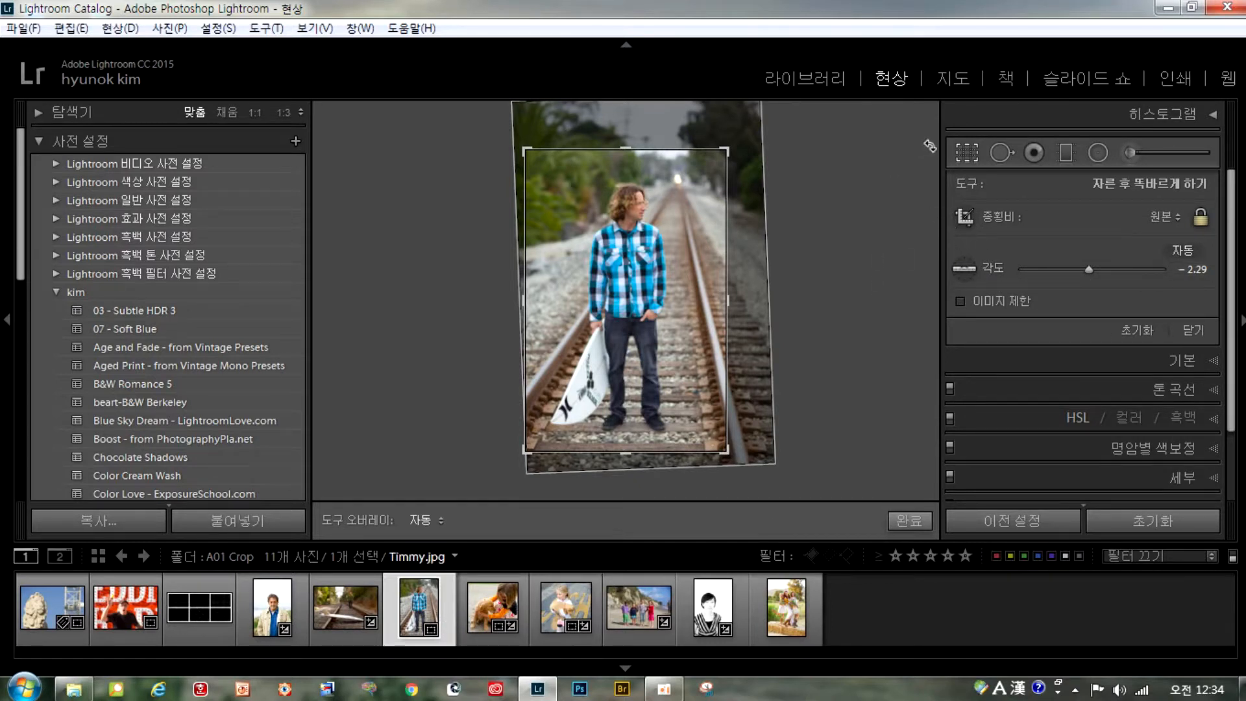
{"action": "left_click", "coordinate": [975, 149]}
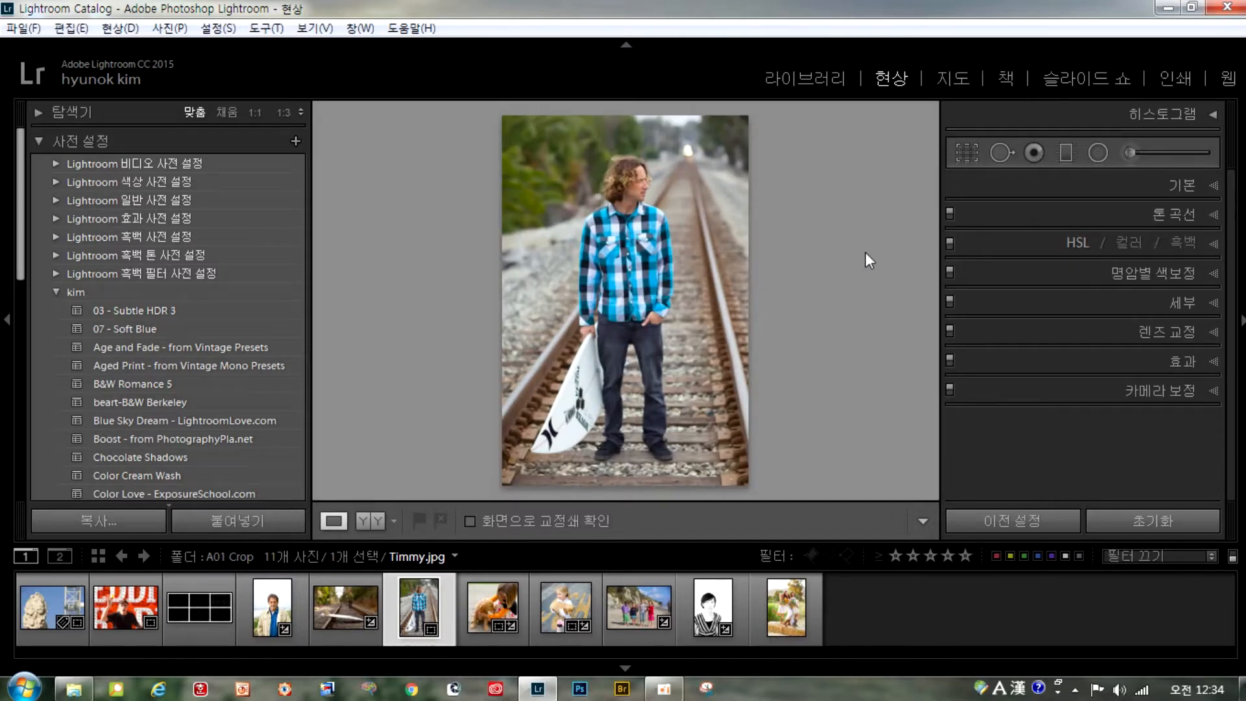
{"action": "left_click", "coordinate": [967, 152]}
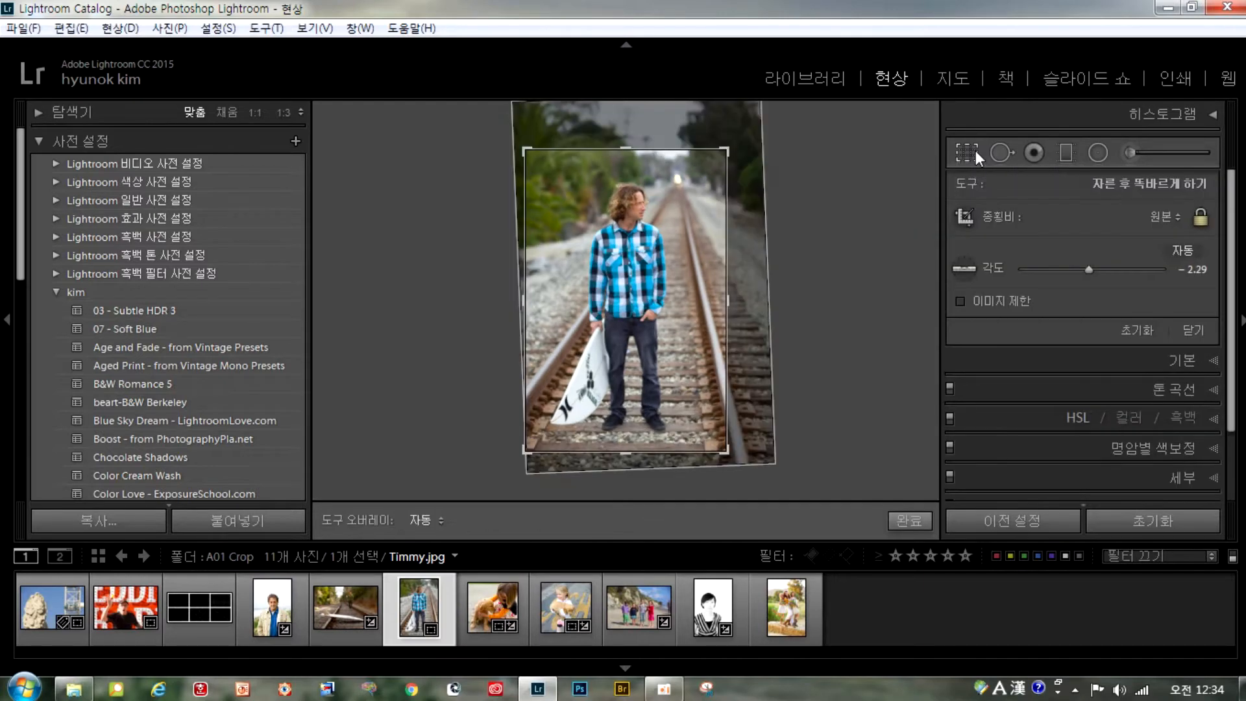
{"action": "left_click", "coordinate": [1176, 216]}
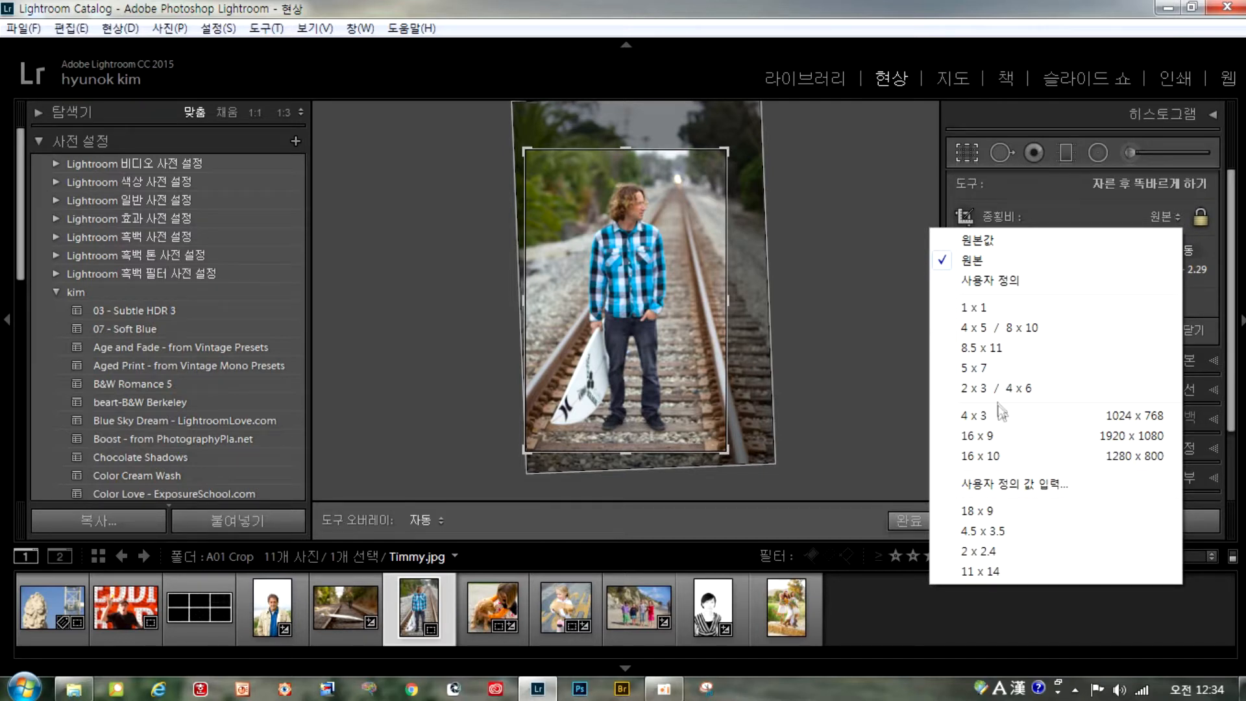
{"action": "left_click", "coordinate": [979, 574]}
Resize the 11 x 14 crop frame and reposition the photo inside it around the standing man
{"action": "left_click_drag", "start_coordinate": [623, 331], "coordinate": [623, 322]}
{"action": "left_click_drag", "start_coordinate": [726, 173], "coordinate": [760, 138]}
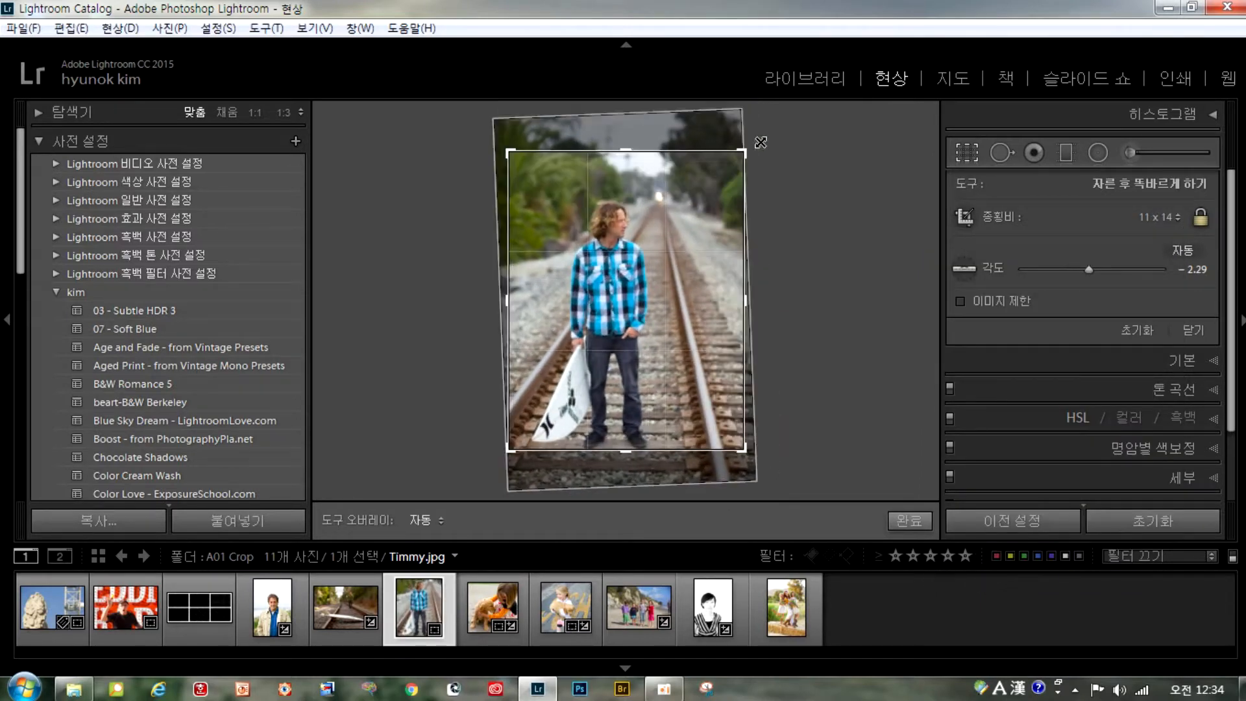
{"action": "left_click_drag", "start_coordinate": [690, 252], "coordinate": [691, 228]}
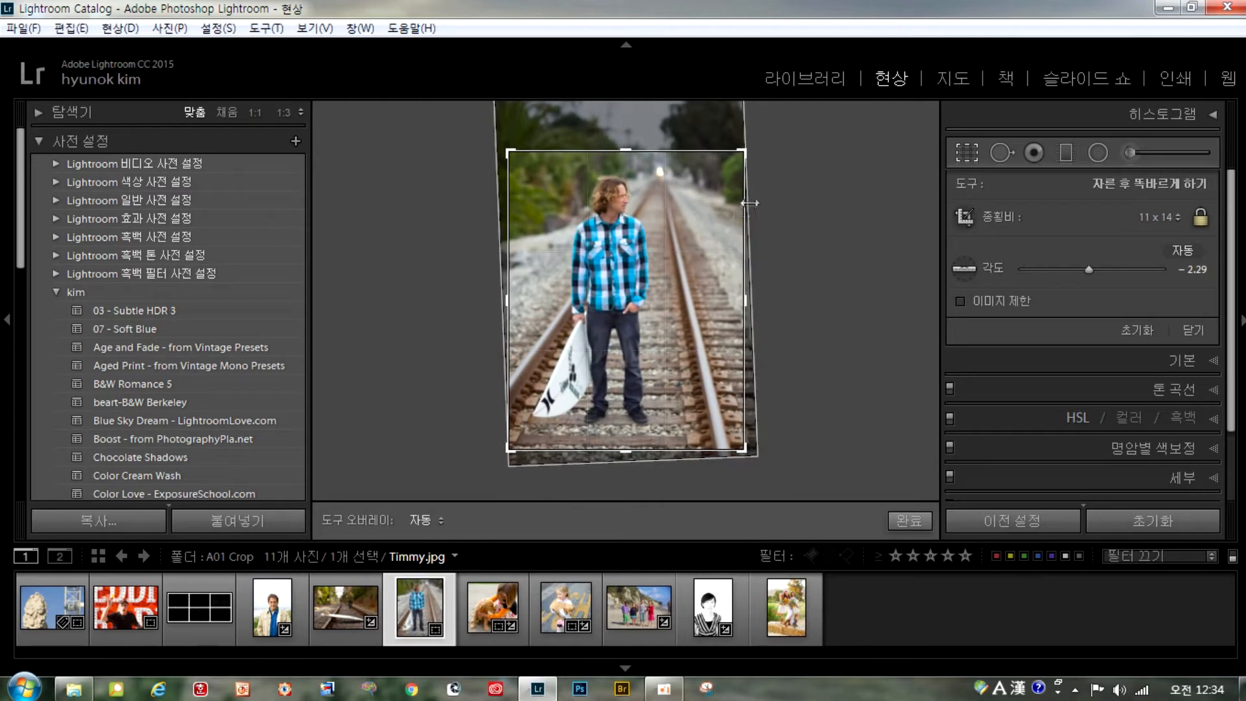
{"action": "left_click_drag", "start_coordinate": [743, 157], "coordinate": [724, 172]}
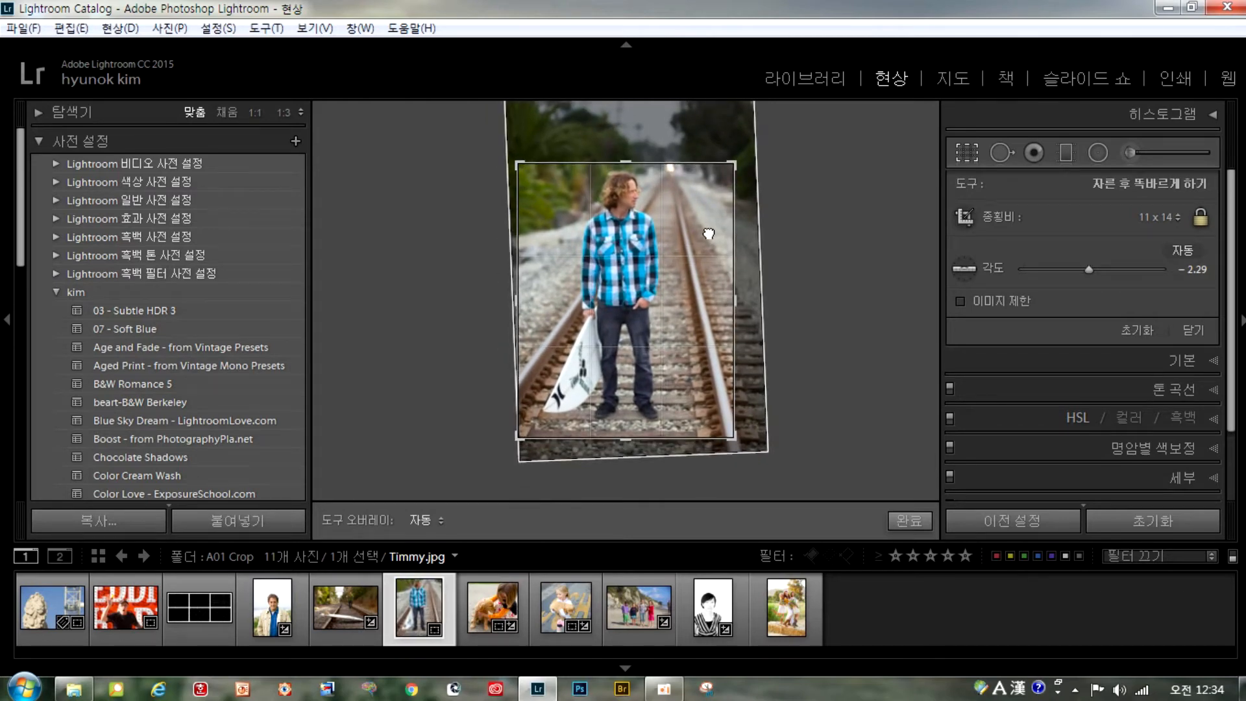
Switch the crop aspect ratio to 4 x 5 / 8 x 10, and replace it with a custom ratio of 20 x 30
{"action": "left_click", "coordinate": [1176, 216]}
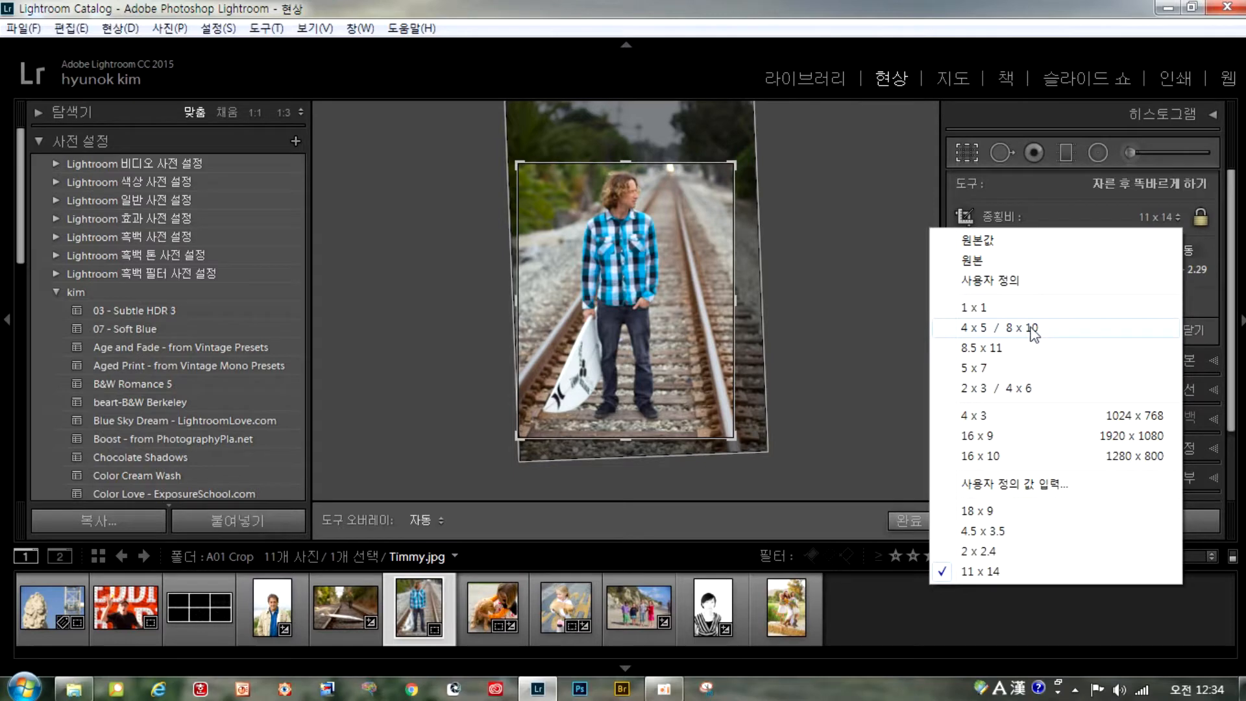
{"action": "left_click", "coordinate": [1011, 326]}
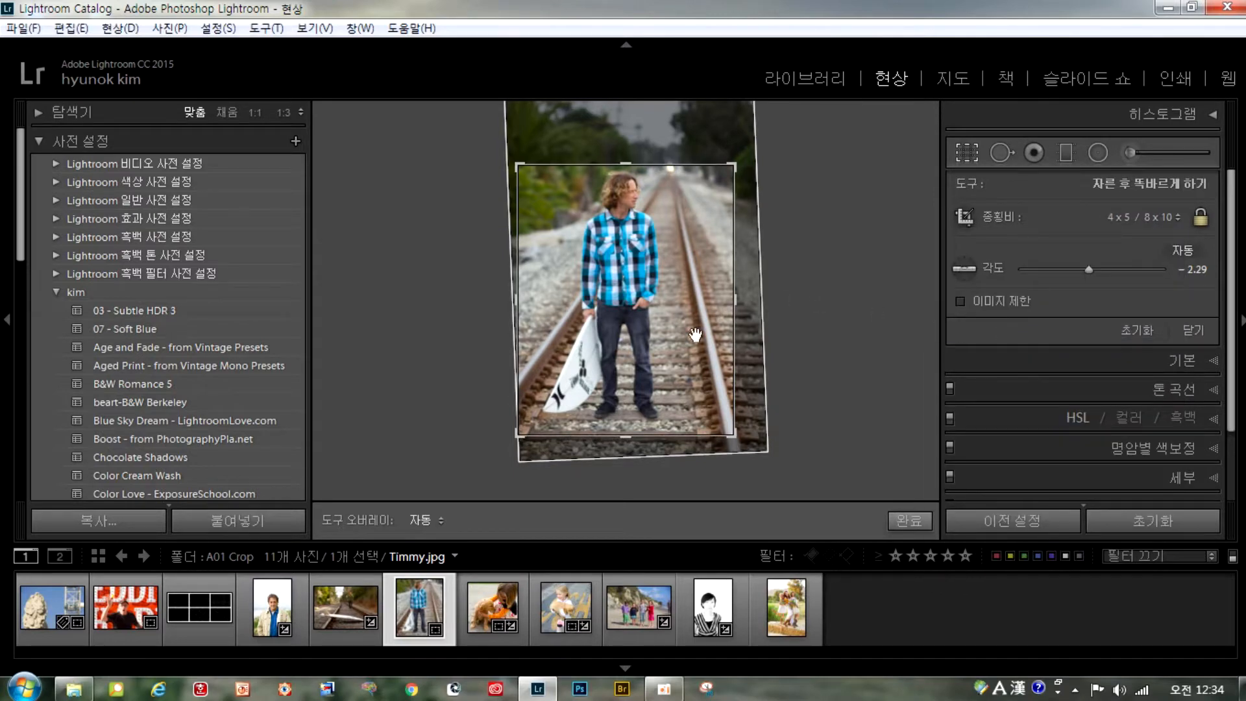
{"action": "left_click", "coordinate": [1166, 223]}
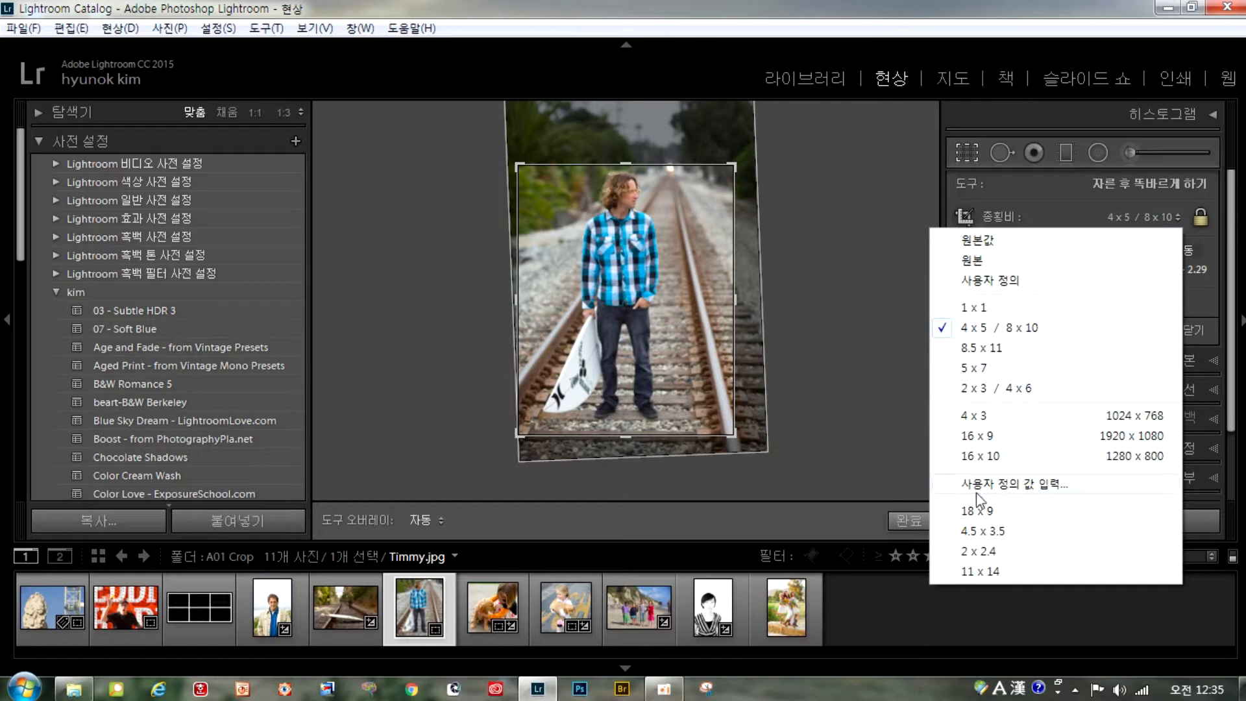
{"action": "left_click", "coordinate": [1030, 488]}
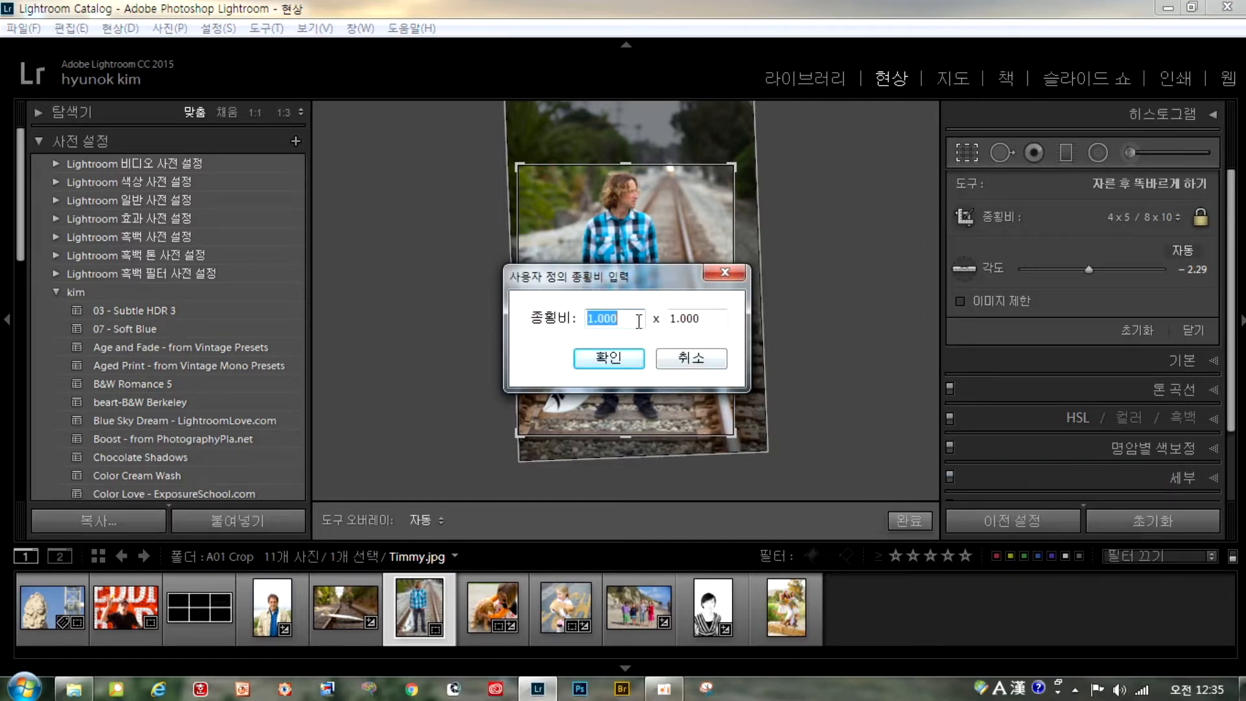
{"action": "type", "text": "20"}
{"action": "key", "text": "Tab"}
{"action": "type", "text": "3"}
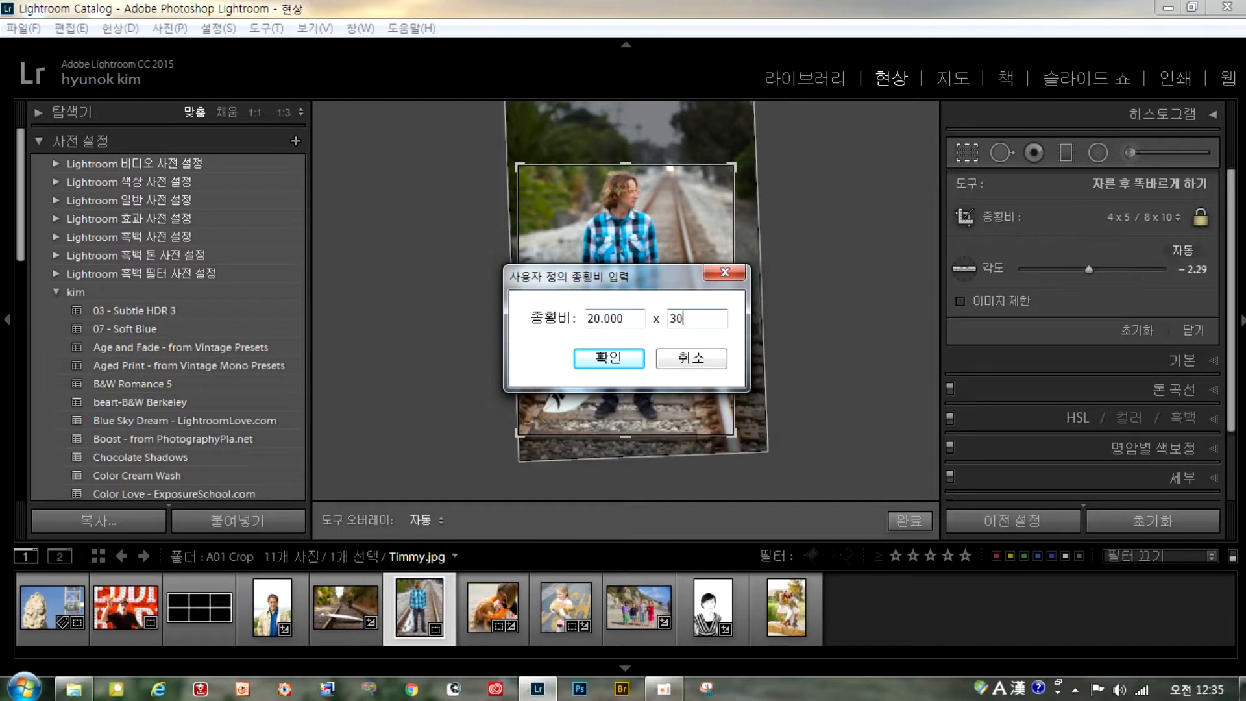
{"action": "left_click", "coordinate": [591, 356]}
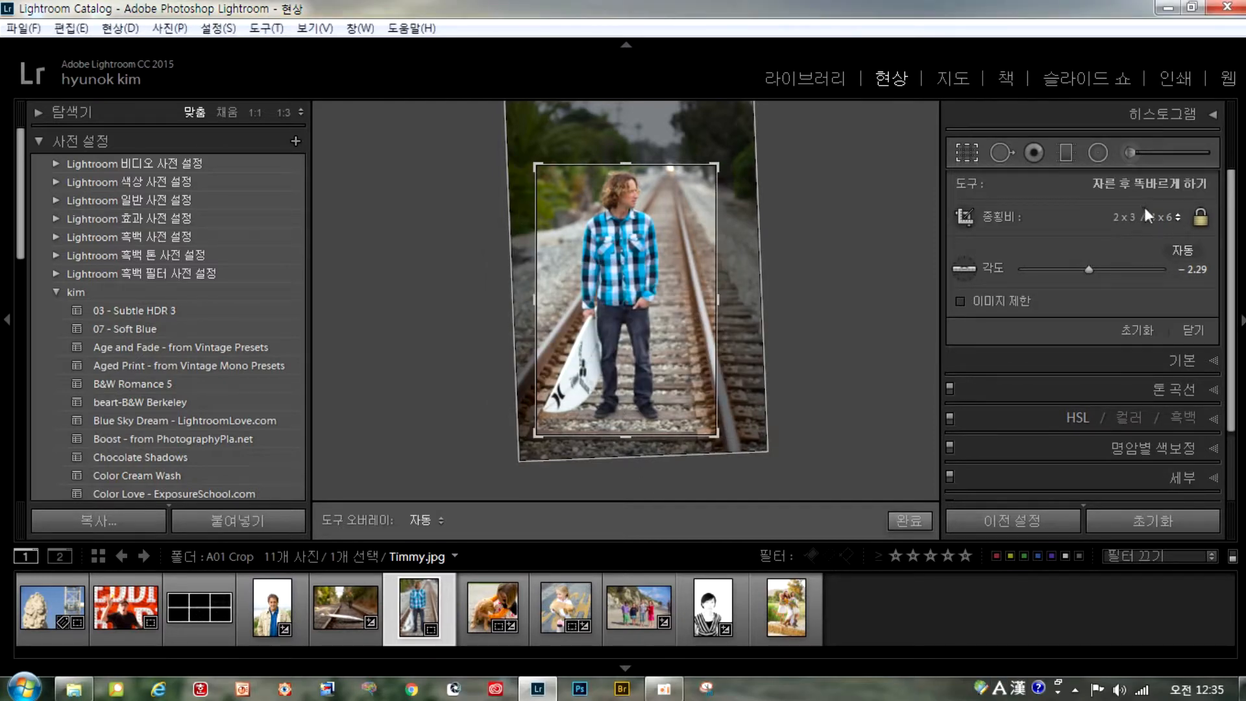
{"action": "left_click", "coordinate": [1176, 217]}
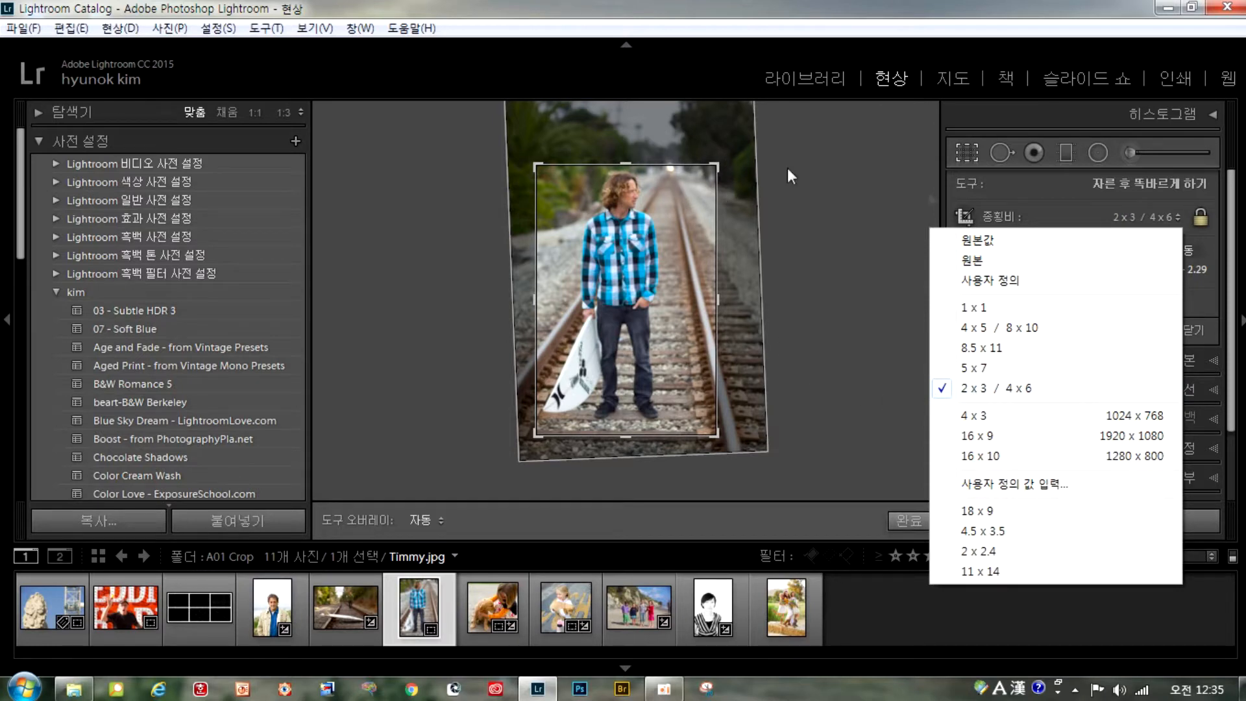
{"action": "left_click", "coordinate": [1151, 220]}
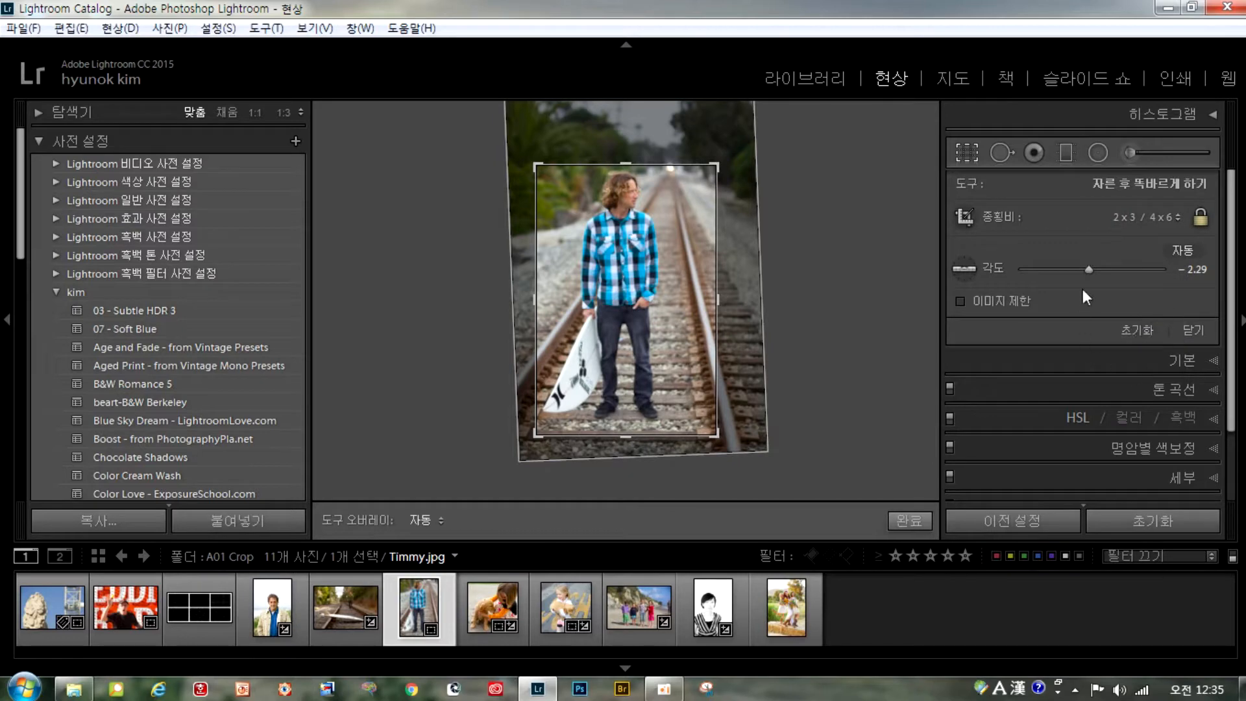
Reset the railway portrait's crop, straighten it along the bottom crosstie to about -1.80 degrees, and leave the Crop tool
{"action": "left_click", "coordinate": [1135, 329]}
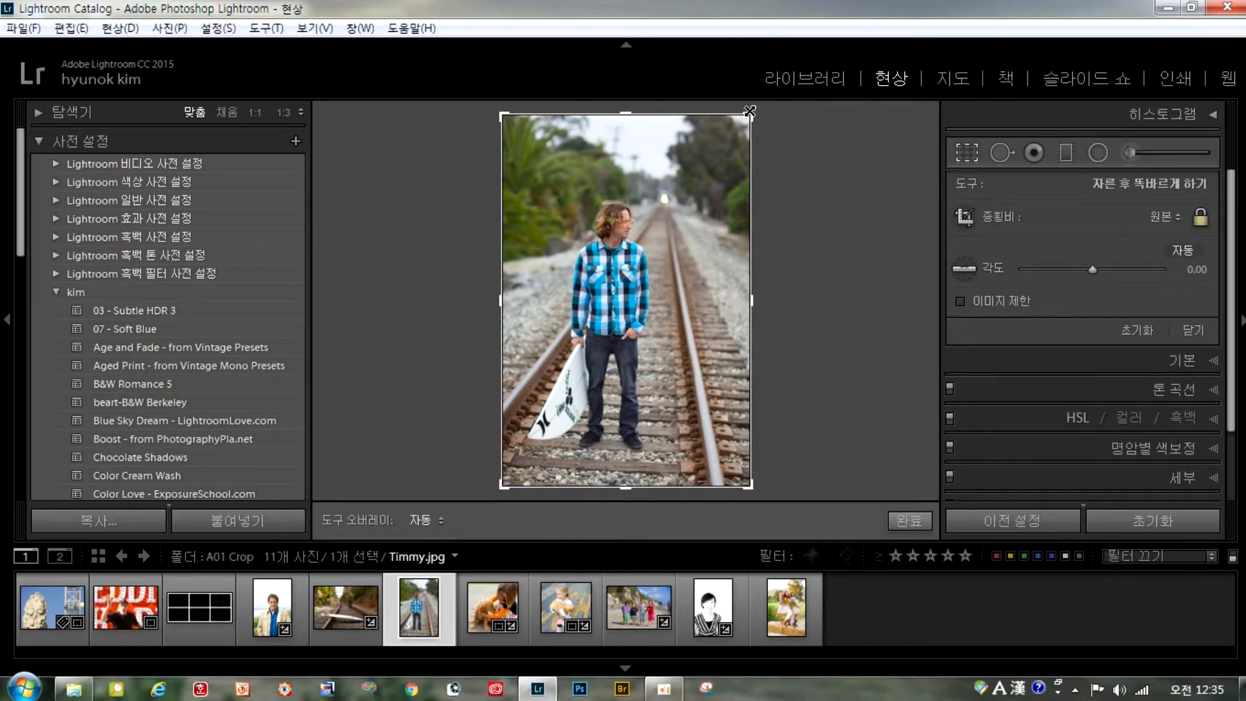
{"action": "left_click_drag", "start_coordinate": [751, 114], "coordinate": [713, 189]}
{"action": "key", "text": "ctrl+z"}
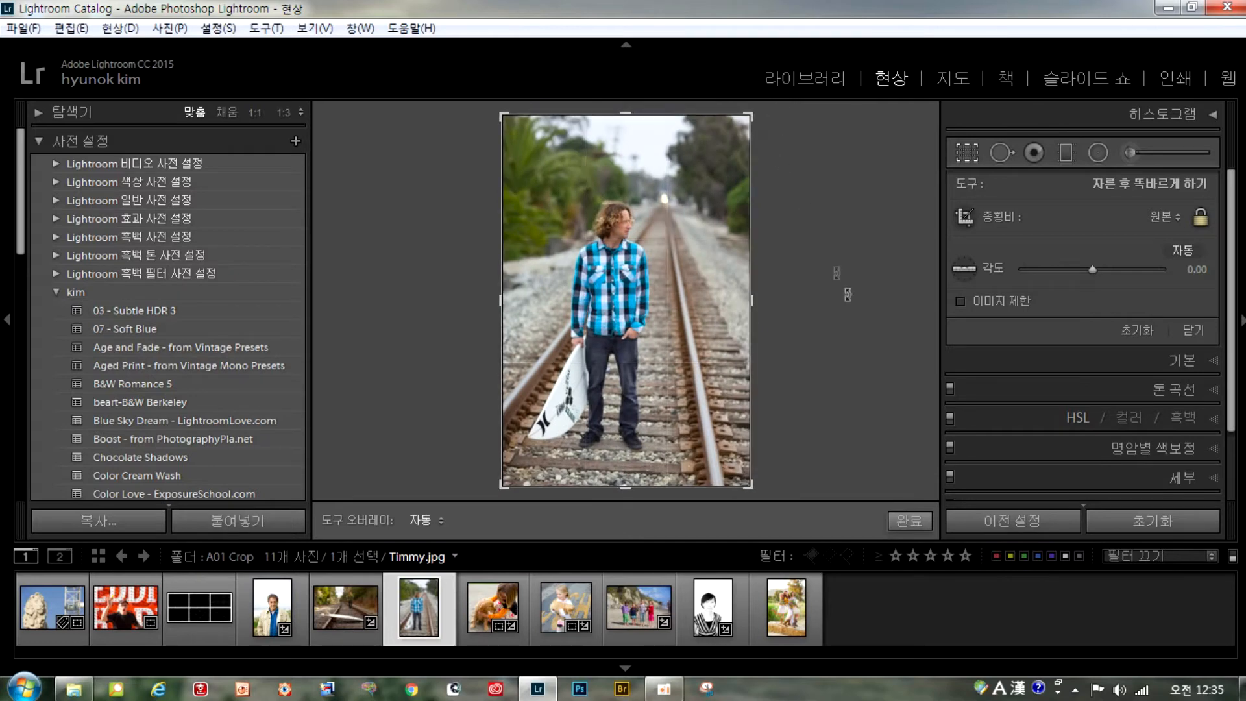
{"action": "left_click", "coordinate": [966, 272]}
{"action": "left_click_drag", "start_coordinate": [541, 469], "coordinate": [664, 473]}
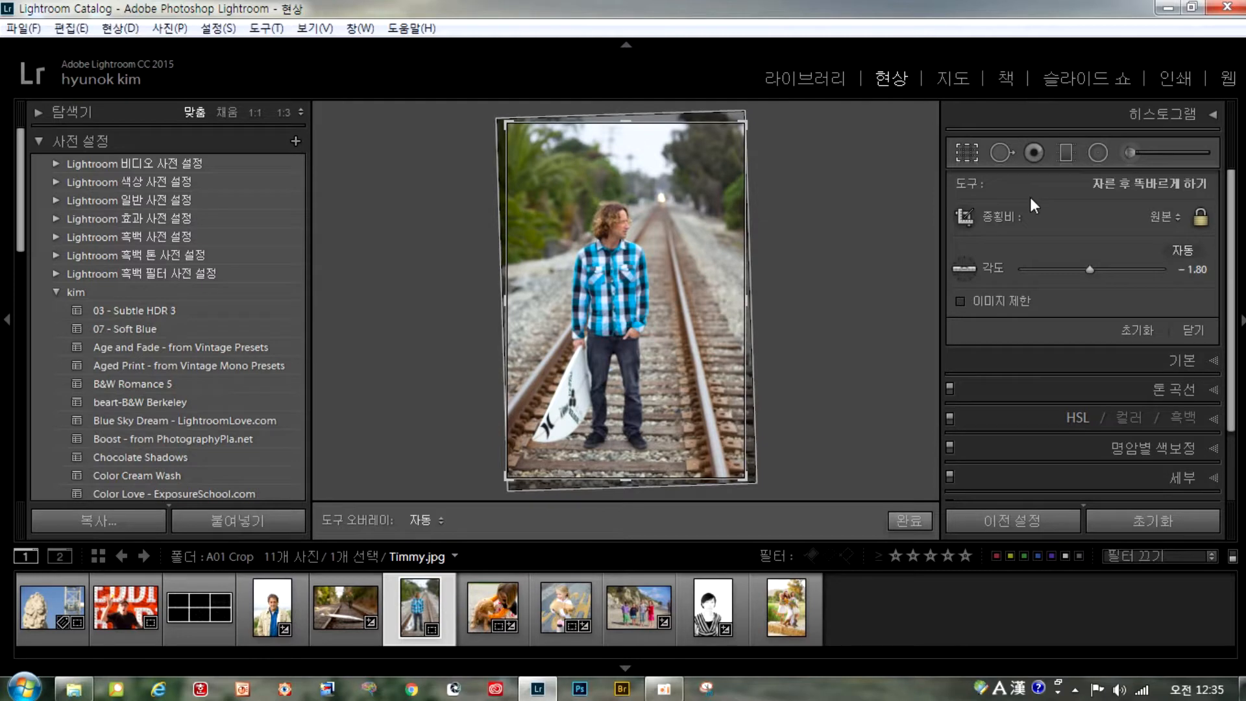
{"action": "left_click", "coordinate": [996, 150]}
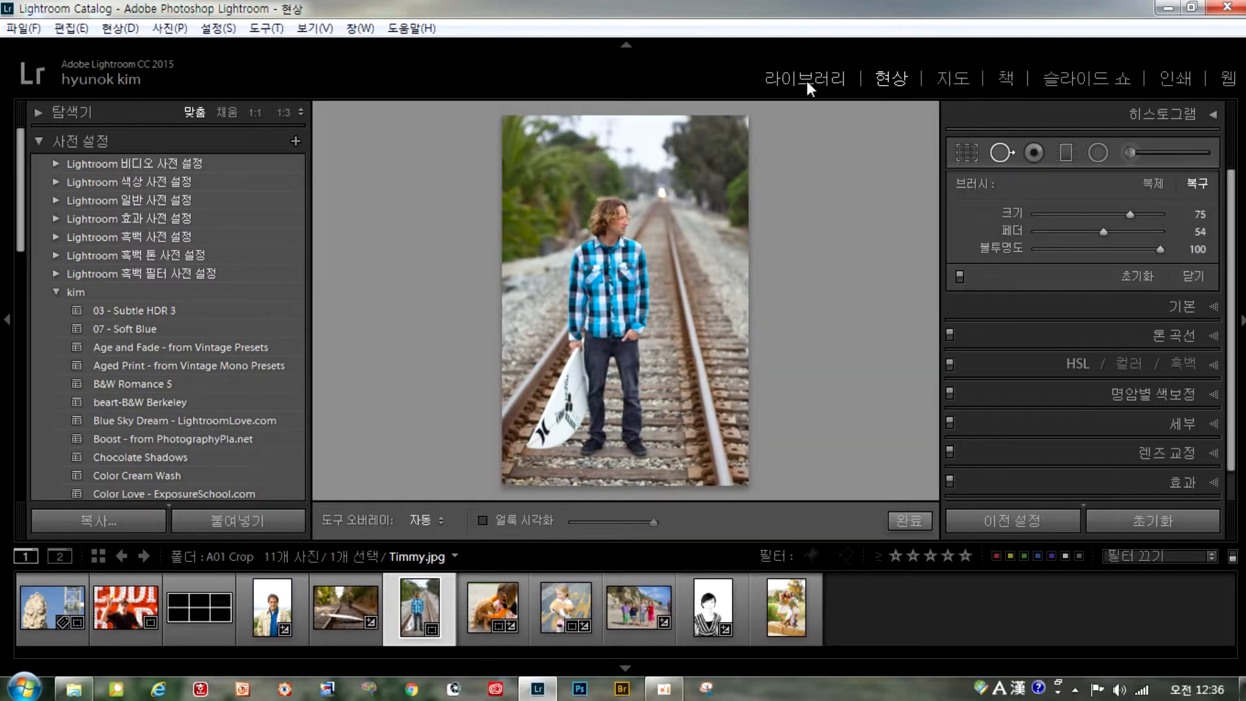
Select the A02 Retouching folder in the Library and open Background.jpg for developing
{"action": "left_click", "coordinate": [809, 79]}
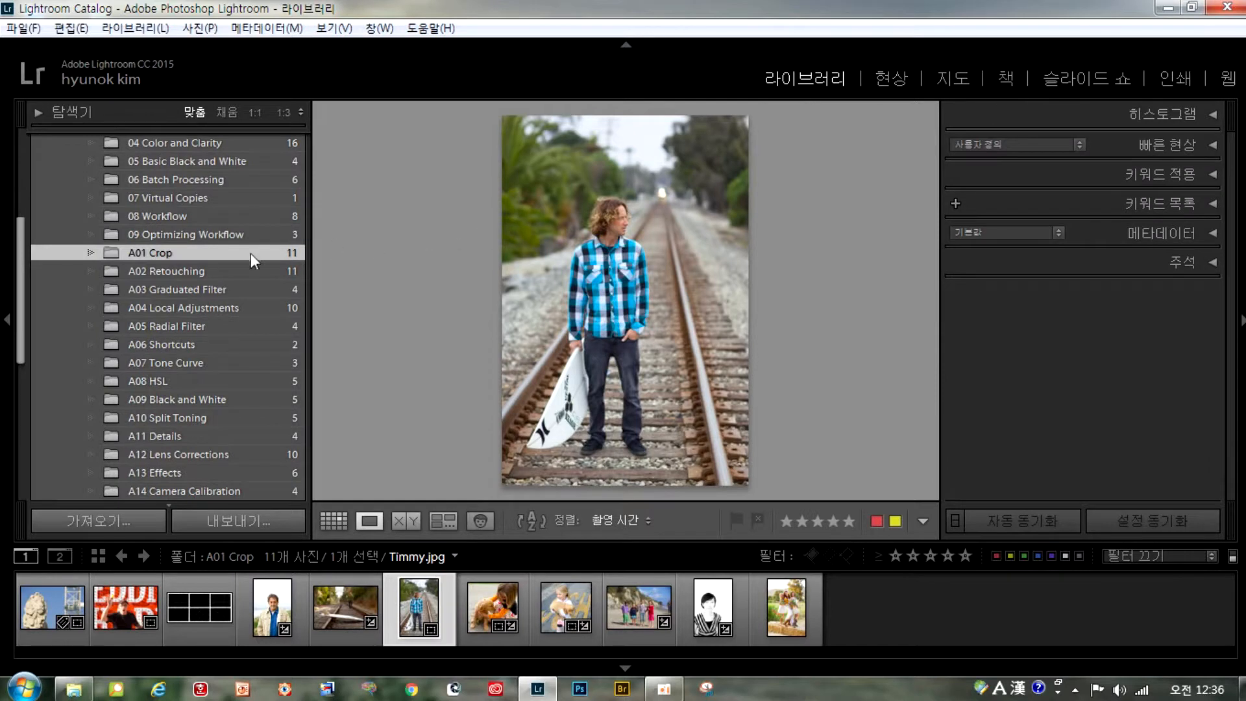
{"action": "left_click", "coordinate": [168, 271]}
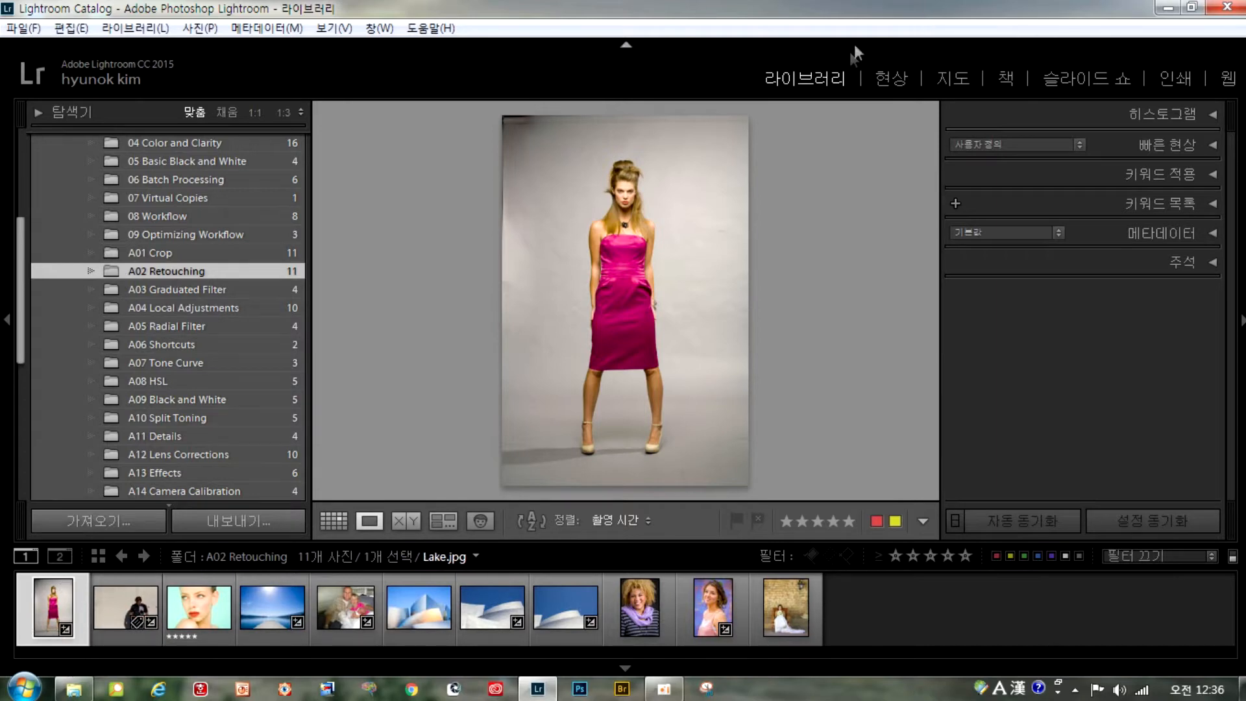
{"action": "left_click", "coordinate": [891, 78]}
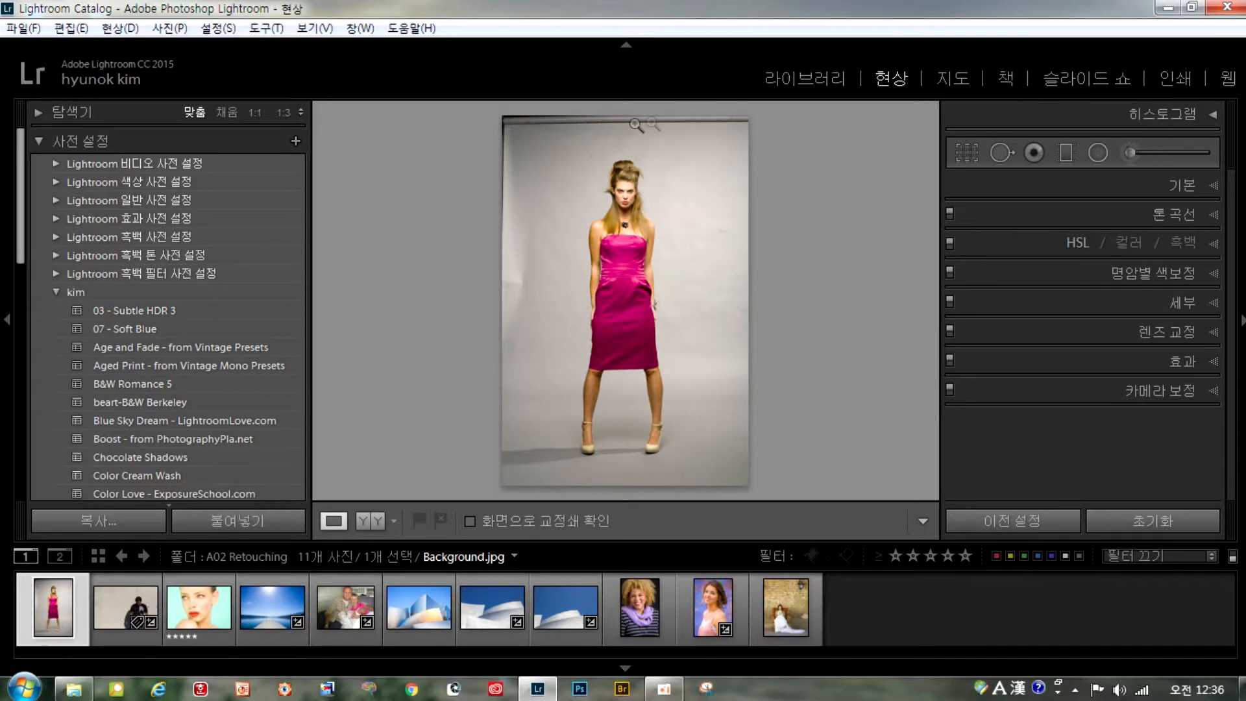
Activate Spot Removal in Heal (복구) mode on Background.jpg, with a brush feather of 63 and size of 100
{"action": "left_click", "coordinate": [666, 285]}
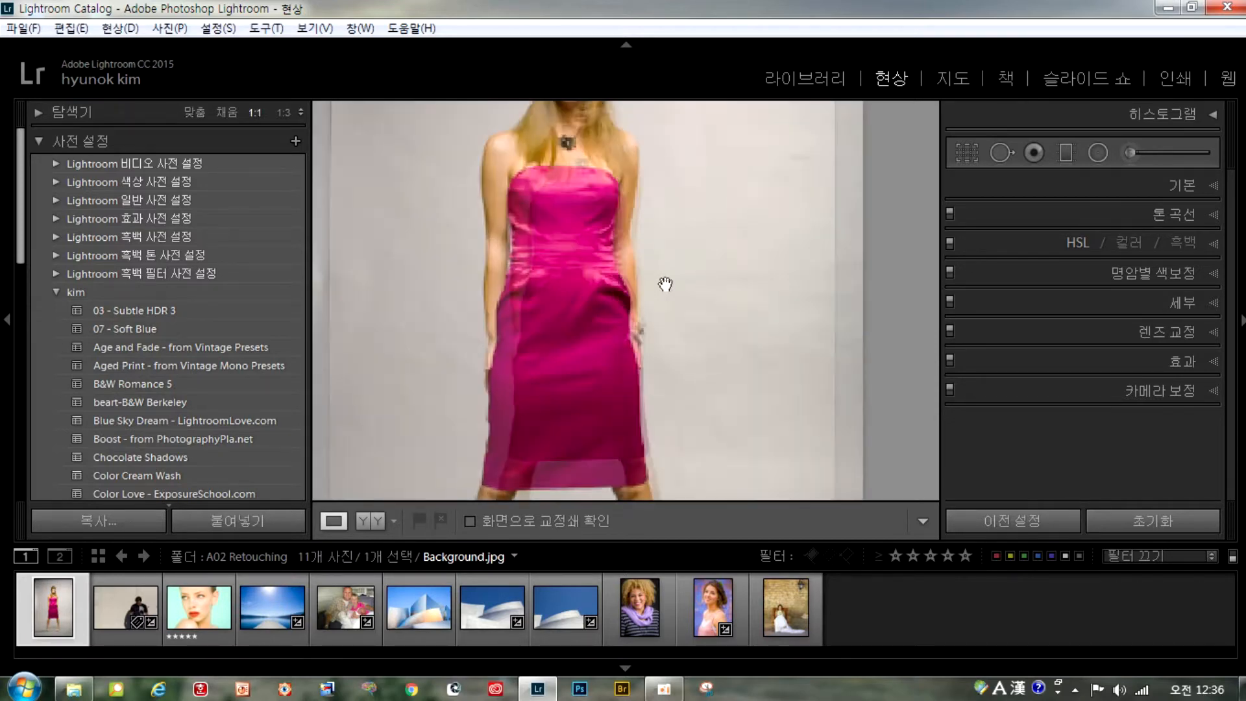
{"action": "left_click_drag", "start_coordinate": [530, 175], "coordinate": [818, 356]}
{"action": "left_click_drag", "start_coordinate": [574, 357], "coordinate": [513, 312]}
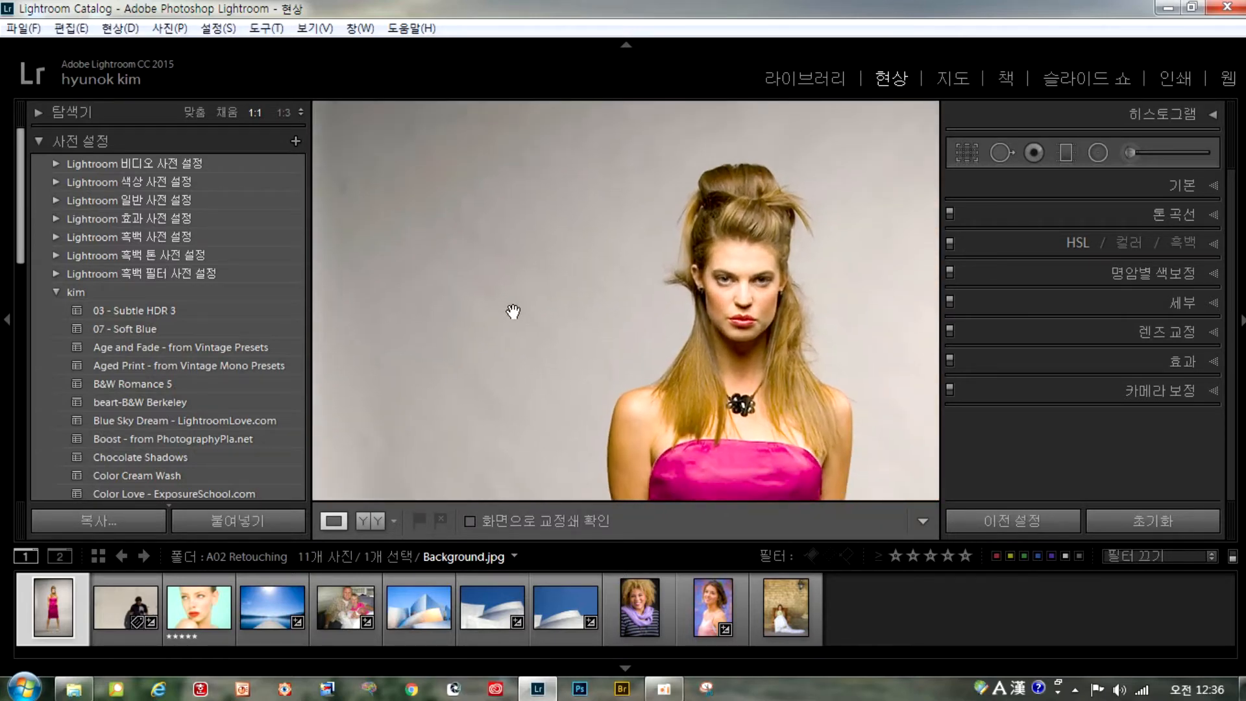
{"action": "left_click", "coordinate": [514, 311]}
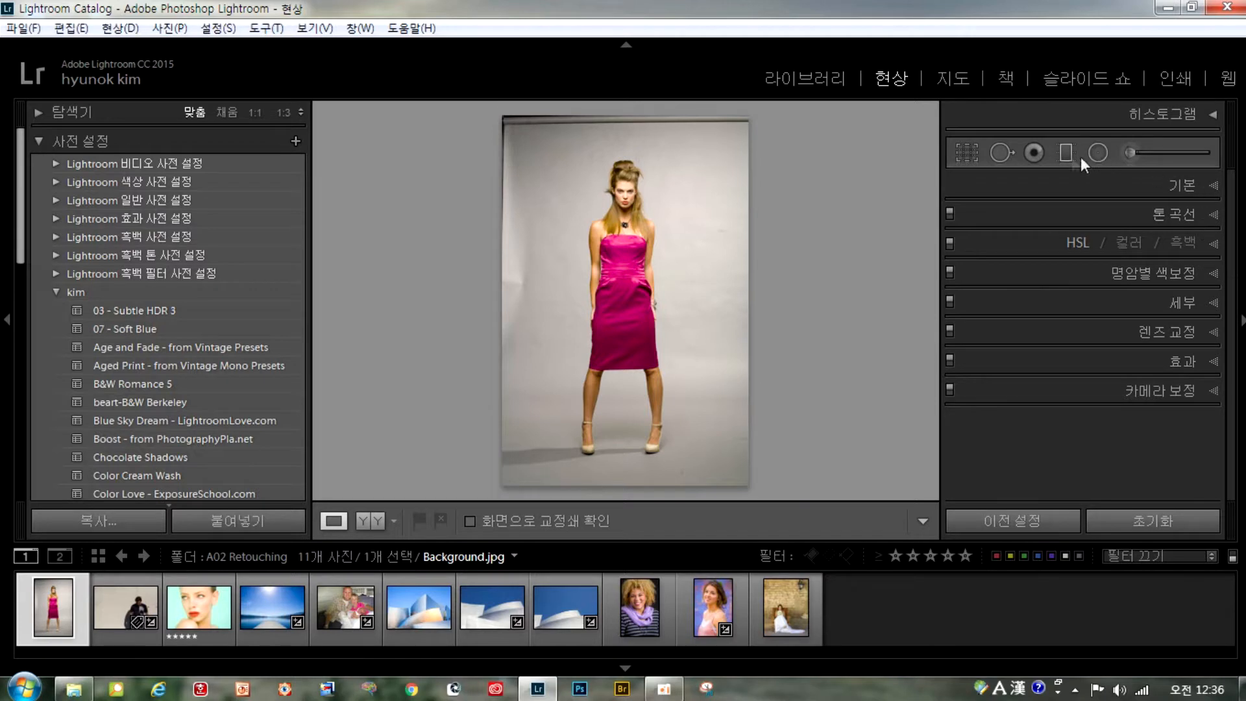
{"action": "left_click", "coordinate": [1001, 153]}
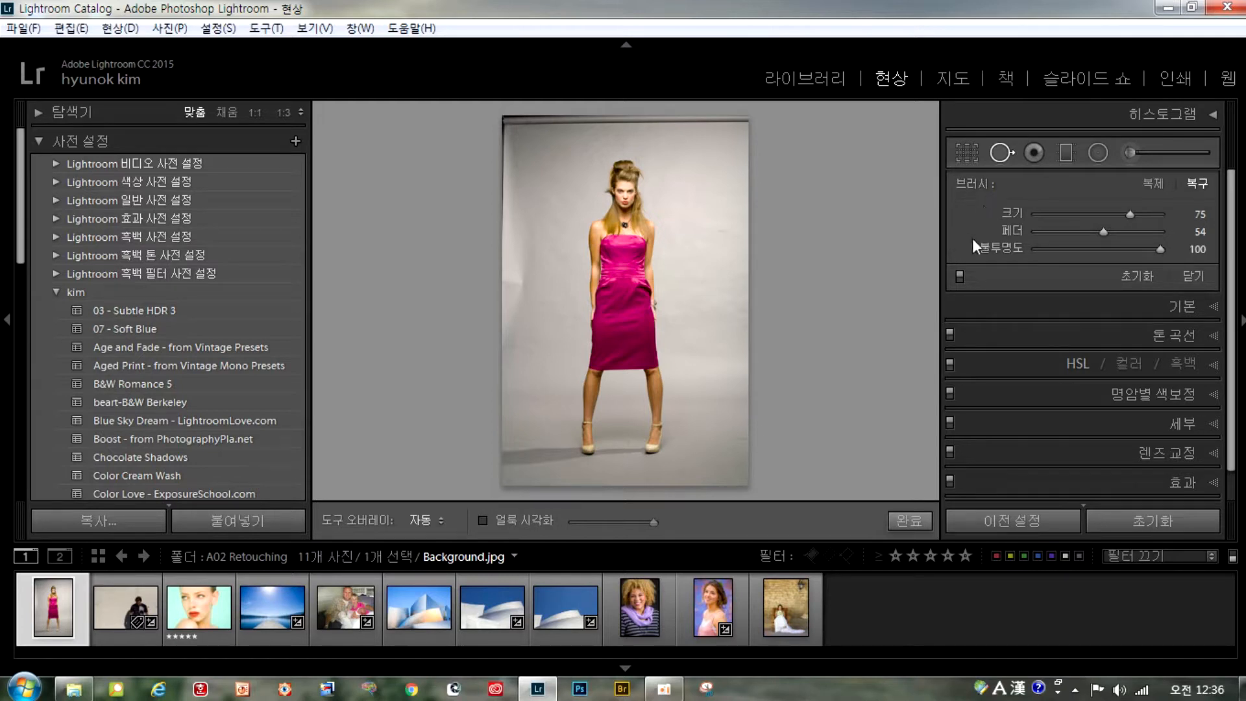
{"action": "left_click_drag", "start_coordinate": [1104, 232], "coordinate": [1116, 232]}
{"action": "scroll", "coordinate": [617, 269], "scroll_direction": "up", "scroll_amount": 2}
{"action": "scroll", "coordinate": [618, 273], "scroll_direction": "up", "scroll_amount": 4}
{"action": "scroll", "coordinate": [585, 211], "scroll_direction": "down", "scroll_amount": 2}
{"action": "scroll", "coordinate": [581, 202], "scroll_direction": "up", "scroll_amount": 2}
{"action": "scroll", "coordinate": [583, 209], "scroll_direction": "down", "scroll_amount": 7}
{"action": "scroll", "coordinate": [648, 263], "scroll_direction": "up", "scroll_amount": 3}
{"action": "scroll", "coordinate": [647, 265], "scroll_direction": "up", "scroll_amount": 3}
{"action": "scroll", "coordinate": [646, 268], "scroll_direction": "up", "scroll_amount": 2}
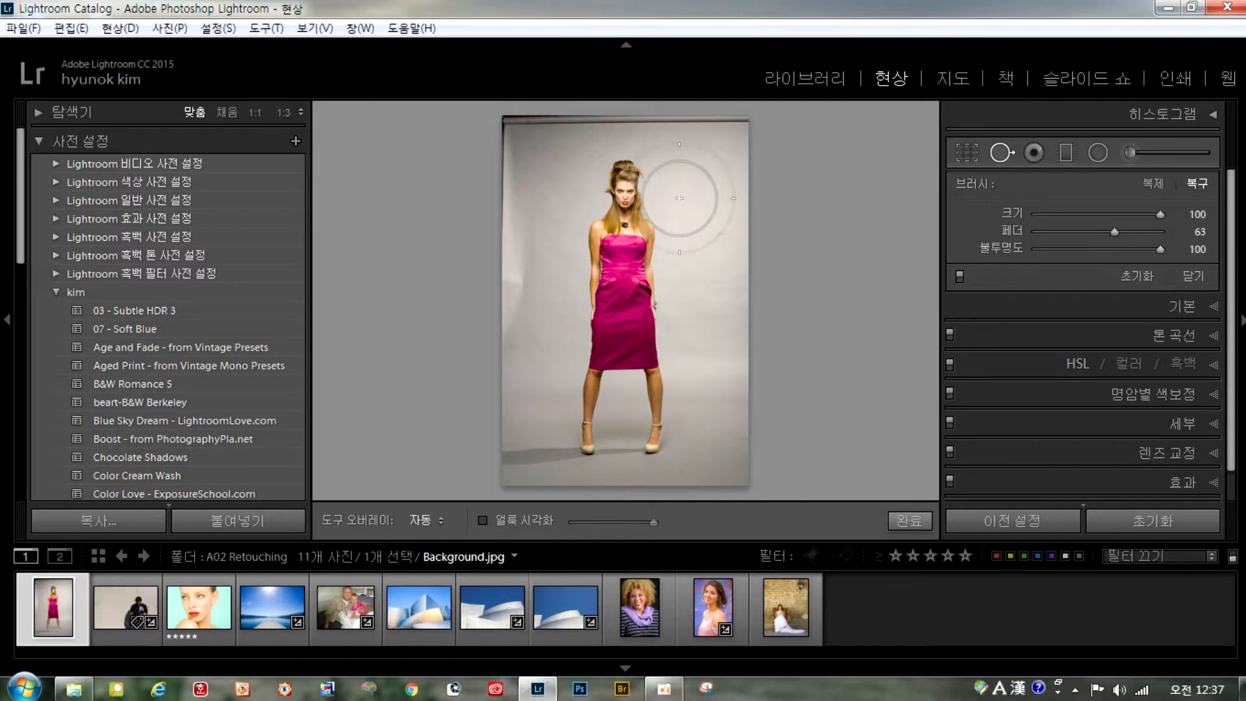
Set the healing brush feather to 62 and size to 82, and paint a tall stroke over the marks along the backdrop's left edge
{"action": "mouse_move", "coordinate": [1114, 232]}
{"action": "left_mouse_down"}
{"action": "mouse_move", "coordinate": [1163, 234]}
{"action": "mouse_move", "coordinate": [1088, 262]}
{"action": "mouse_move", "coordinate": [1027, 266]}
{"action": "left_mouse_up"}
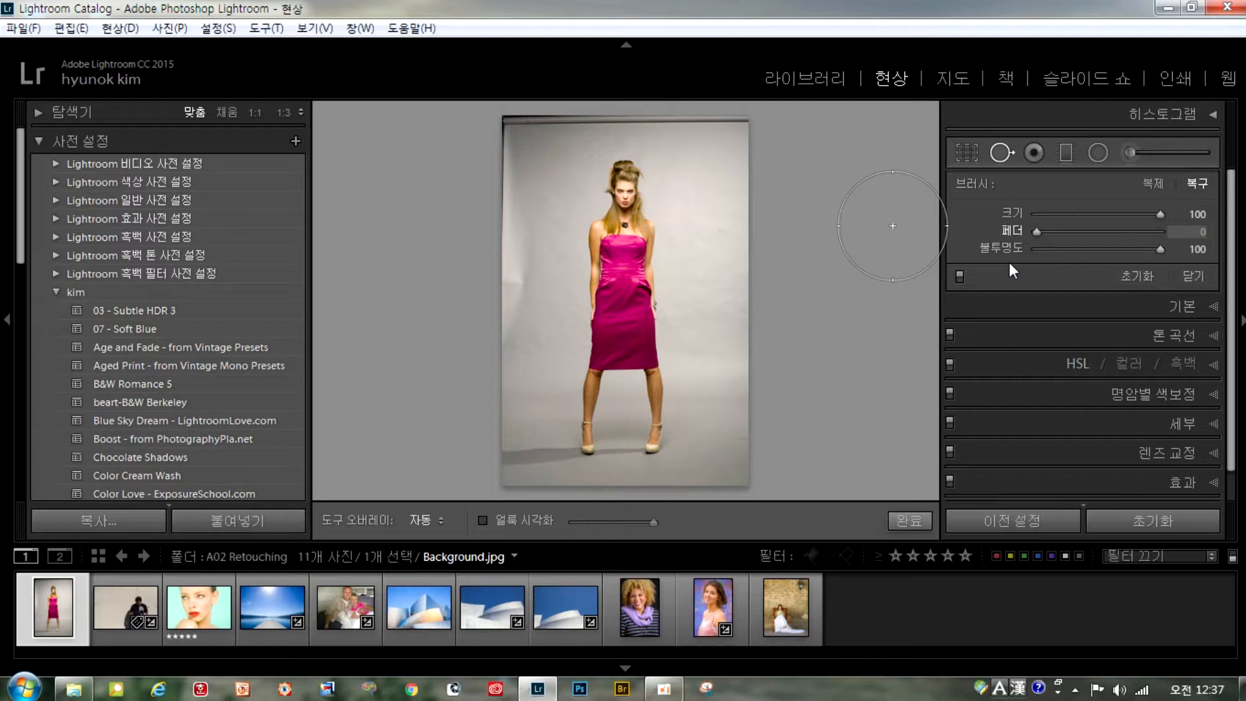
{"action": "mouse_move", "coordinate": [1037, 232]}
{"action": "left_mouse_down"}
{"action": "mouse_move", "coordinate": [1135, 241]}
{"action": "mouse_move", "coordinate": [1122, 259]}
{"action": "mouse_move", "coordinate": [1143, 258]}
{"action": "mouse_move", "coordinate": [1110, 272]}
{"action": "left_mouse_up"}
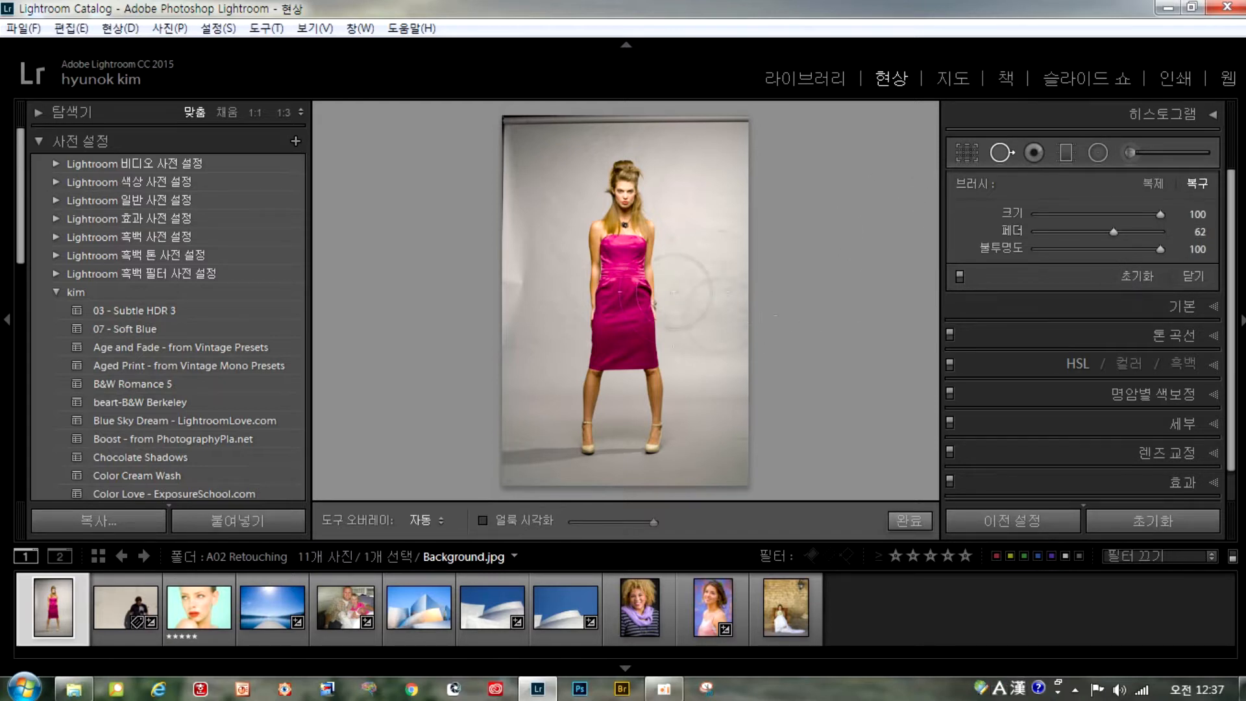
{"action": "scroll", "coordinate": [554, 312], "scroll_direction": "down", "scroll_amount": 2}
{"action": "scroll", "coordinate": [554, 312], "scroll_direction": "down", "scroll_amount": 4}
{"action": "key", "text": "bracketleft"}
{"action": "mouse_move", "coordinate": [515, 326]}
{"action": "left_mouse_down"}
{"action": "mouse_move", "coordinate": [514, 146]}
{"action": "mouse_move", "coordinate": [510, 325]}
{"action": "left_mouse_up"}
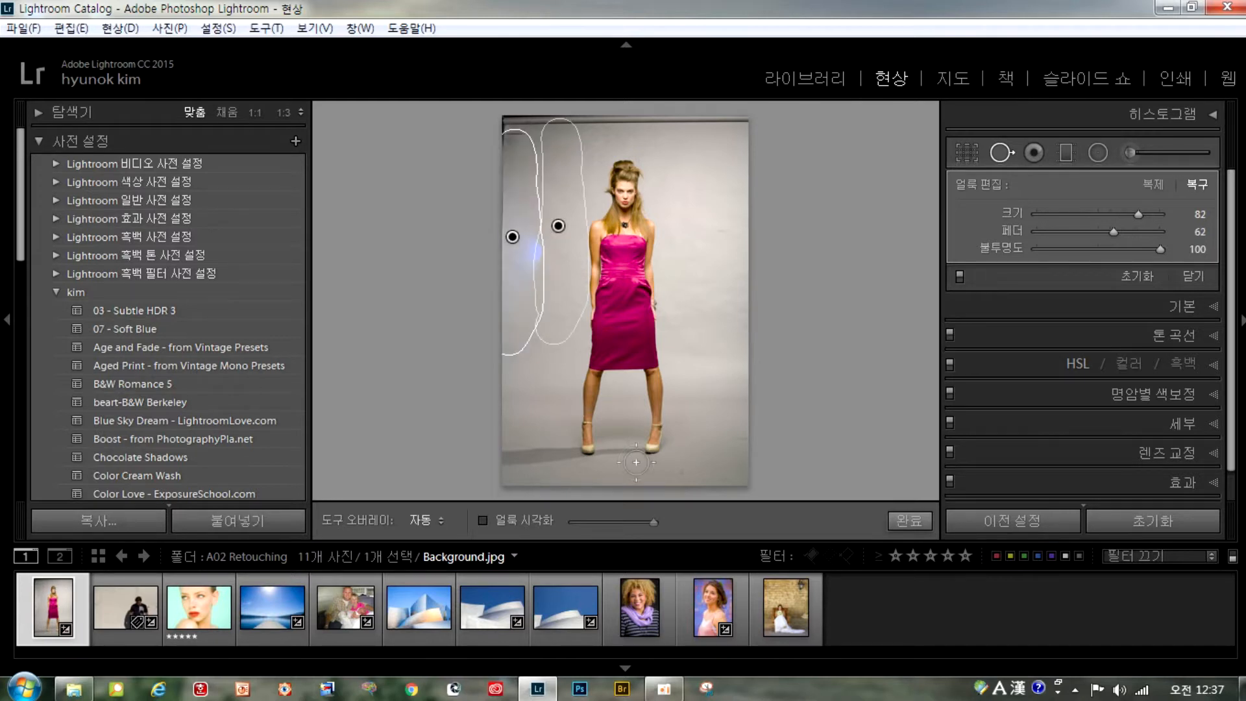
Move the healing stroke's source area down the backdrop beside the woman, and nudge the healed area at the left edge
{"action": "left_click_drag", "start_coordinate": [569, 279], "coordinate": [570, 323]}
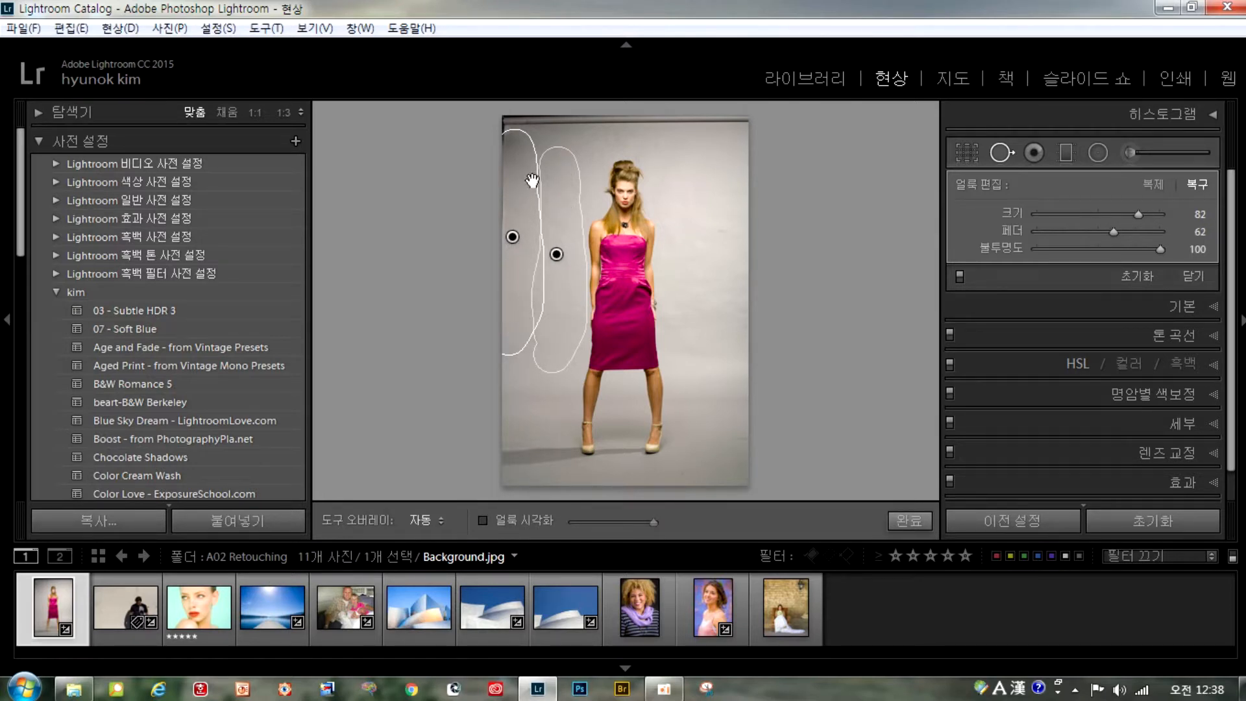
{"action": "left_click_drag", "start_coordinate": [570, 226], "coordinate": [570, 244]}
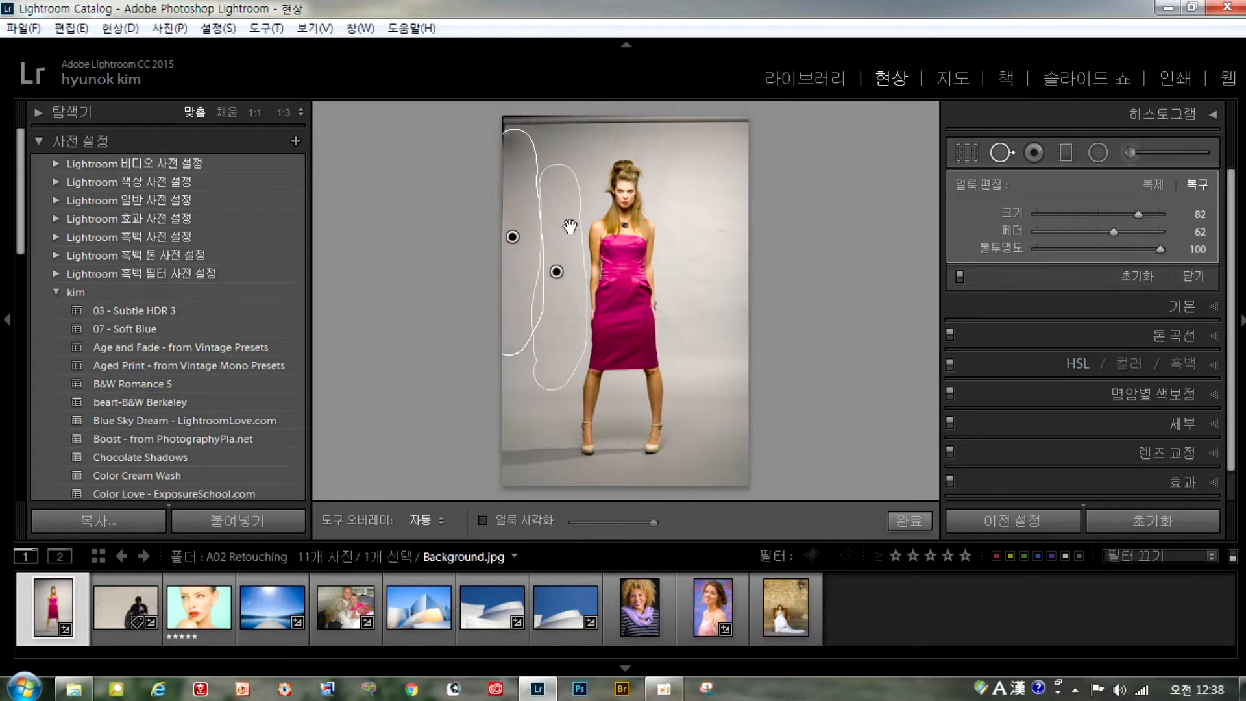
{"action": "mouse_move", "coordinate": [513, 199]}
{"action": "left_mouse_down"}
{"action": "mouse_move", "coordinate": [515, 182]}
{"action": "mouse_move", "coordinate": [514, 203]}
{"action": "left_mouse_up"}
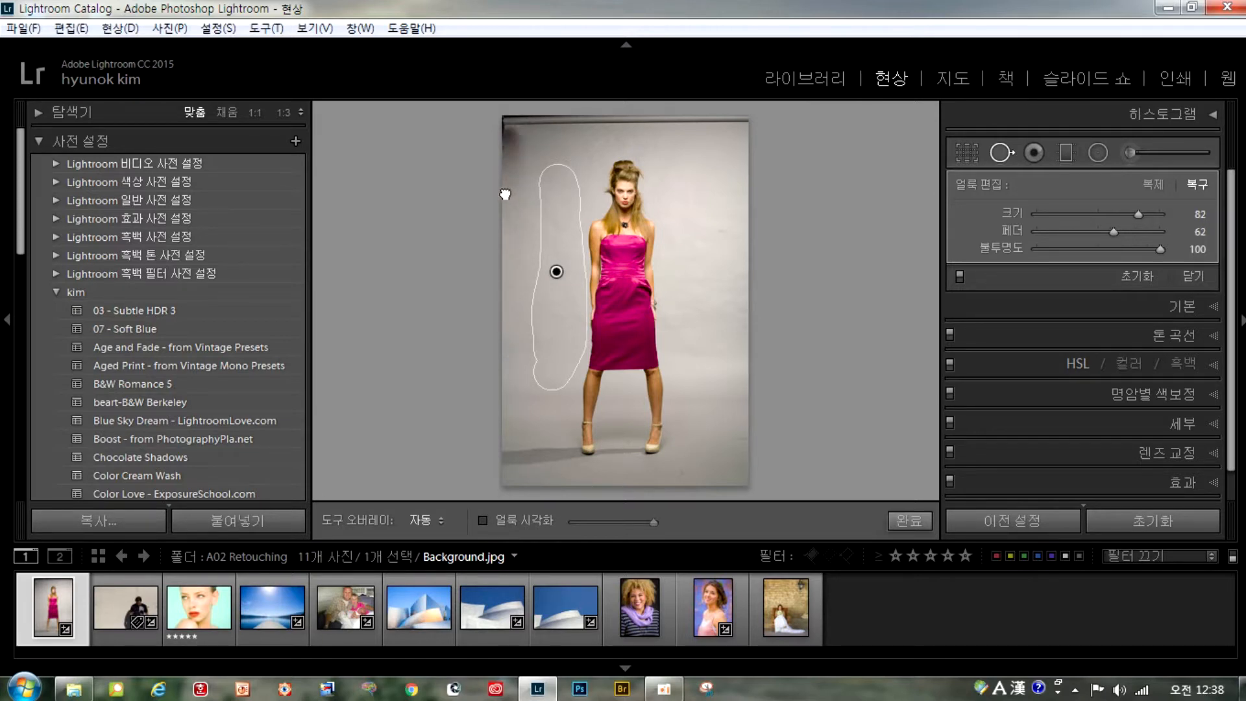
{"action": "mouse_move", "coordinate": [559, 213]}
{"action": "left_mouse_down"}
{"action": "mouse_move", "coordinate": [560, 238]}
{"action": "mouse_move", "coordinate": [558, 210]}
{"action": "left_mouse_up"}
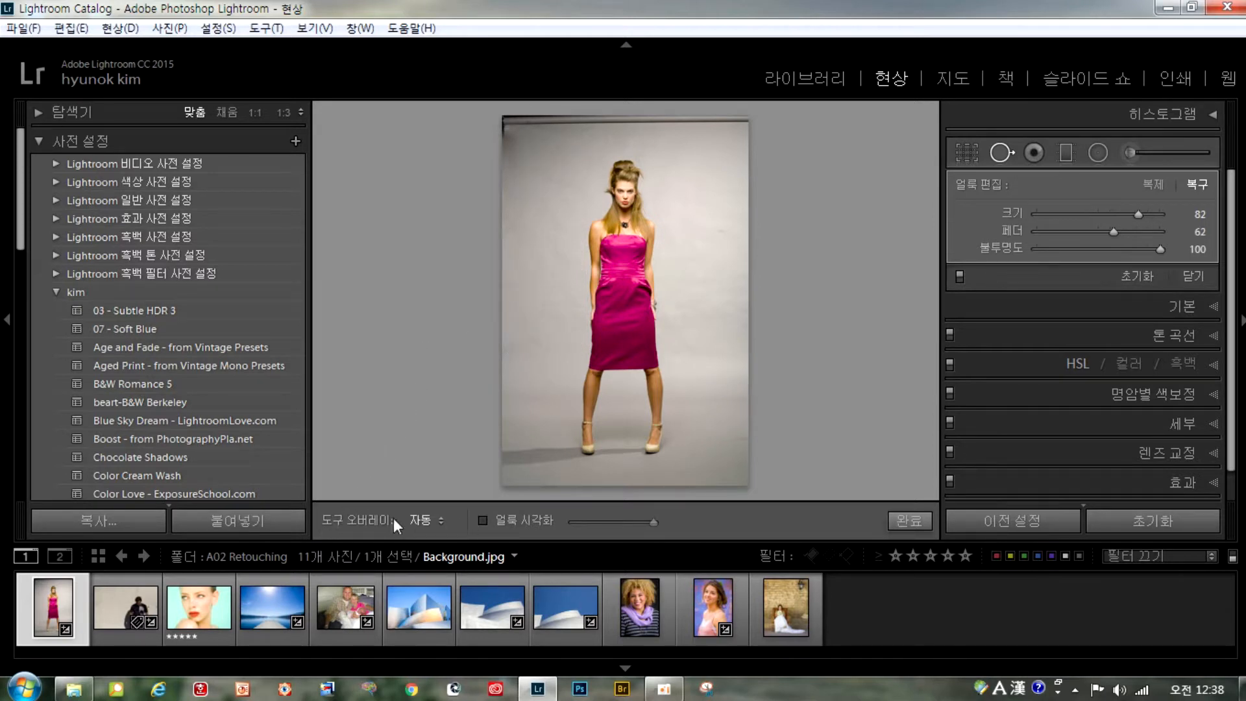
Set the Spot Removal tool overlay to Always (항상)
{"action": "left_click", "coordinate": [421, 520]}
{"action": "left_click", "coordinate": [428, 523]}
{"action": "left_click", "coordinate": [396, 563]}
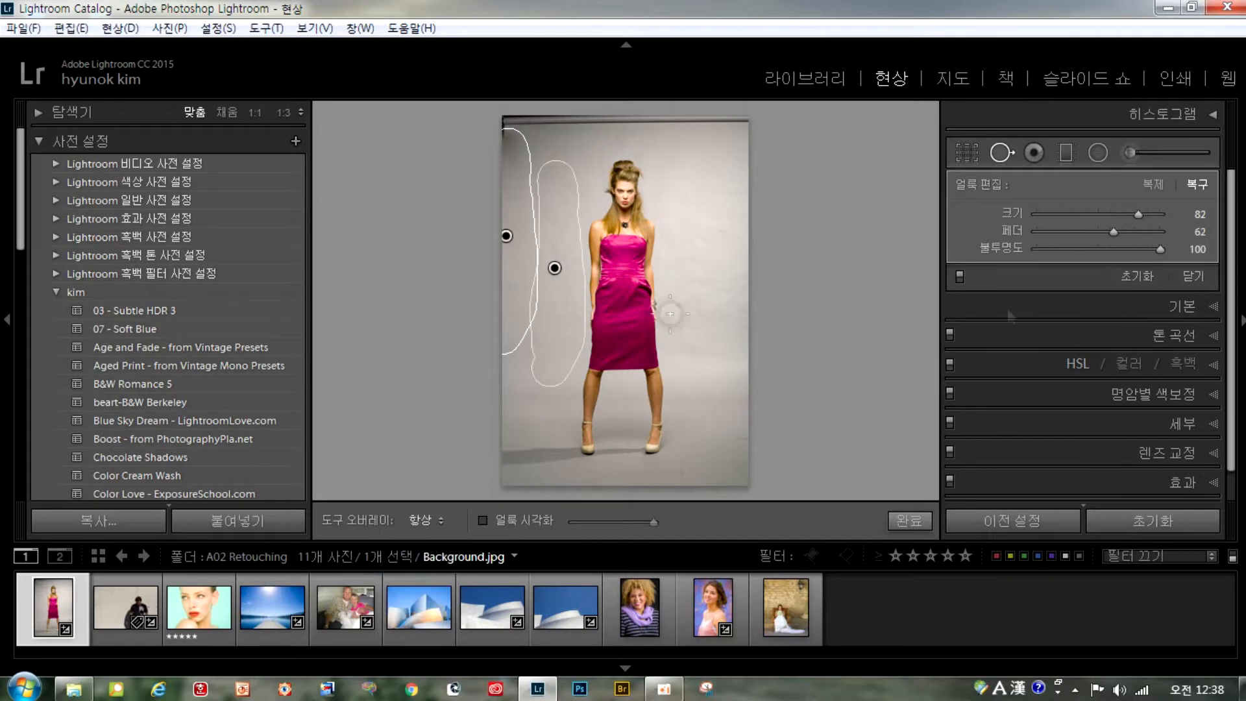
Try the tool overlay options Selected (선택됨) and Never (안함), and set the overlay to Auto (자동)
{"action": "left_click", "coordinate": [416, 522]}
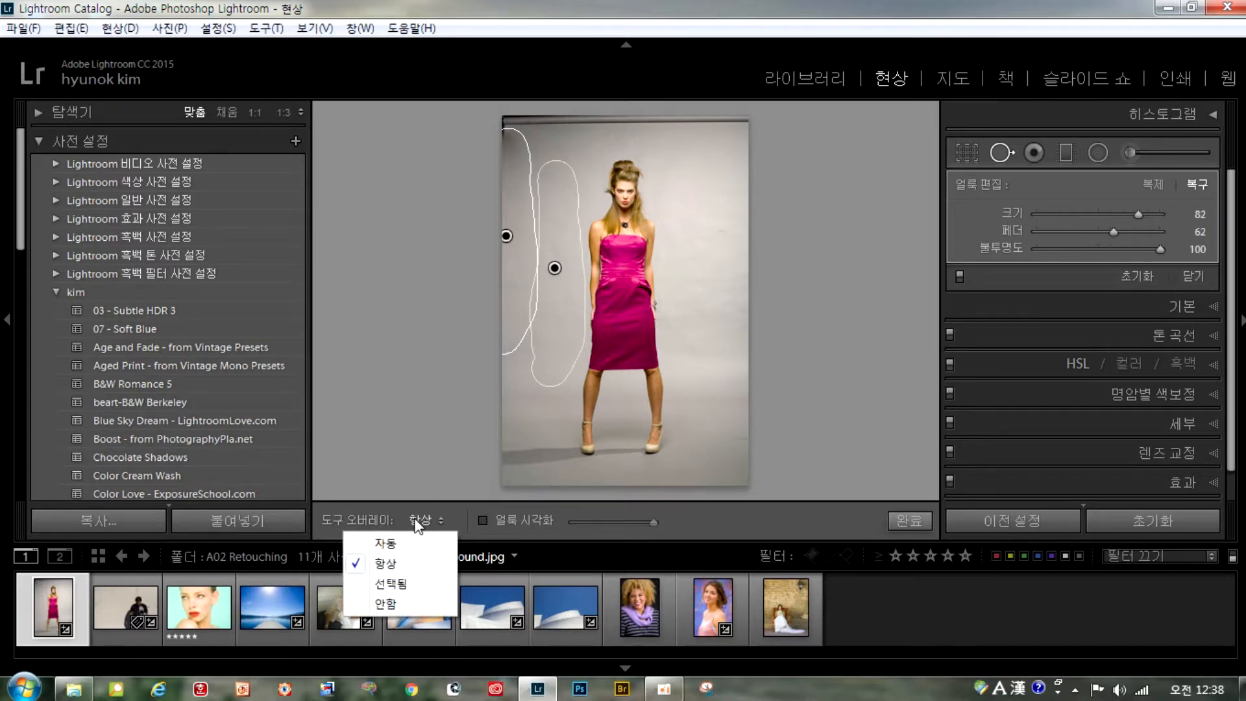
{"action": "left_click", "coordinate": [398, 587]}
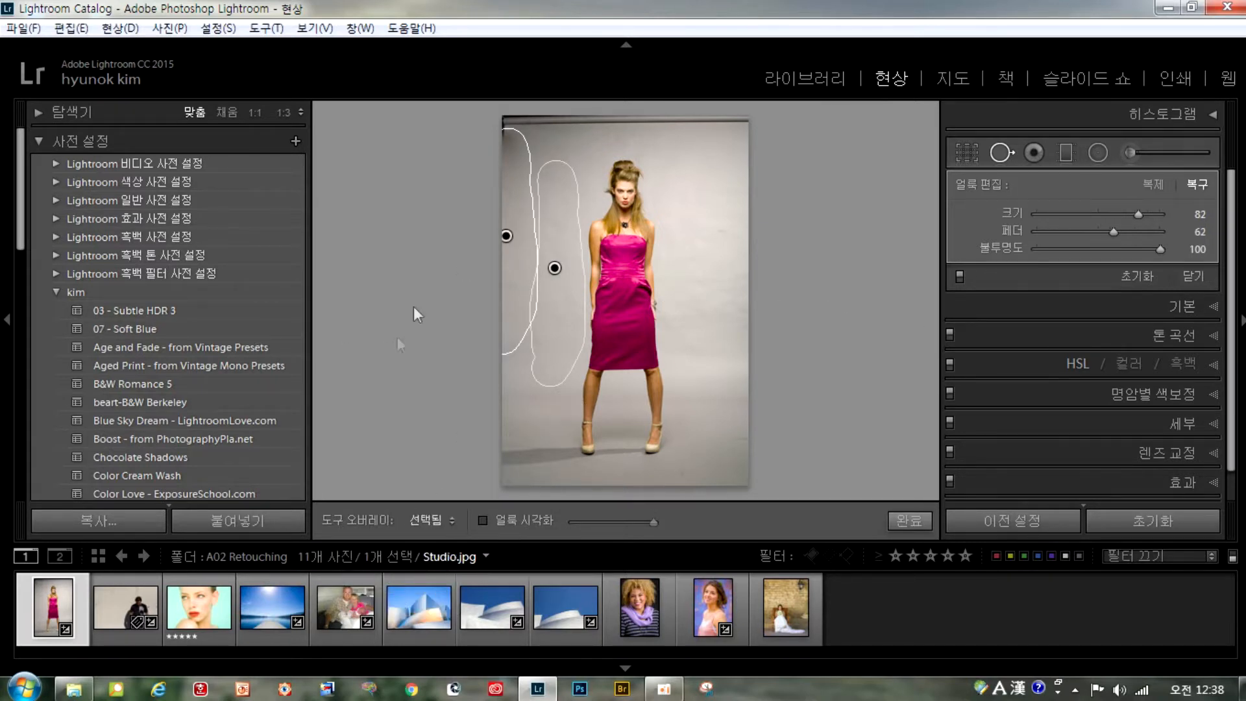
{"action": "left_click", "coordinate": [433, 523]}
{"action": "left_click", "coordinate": [399, 609]}
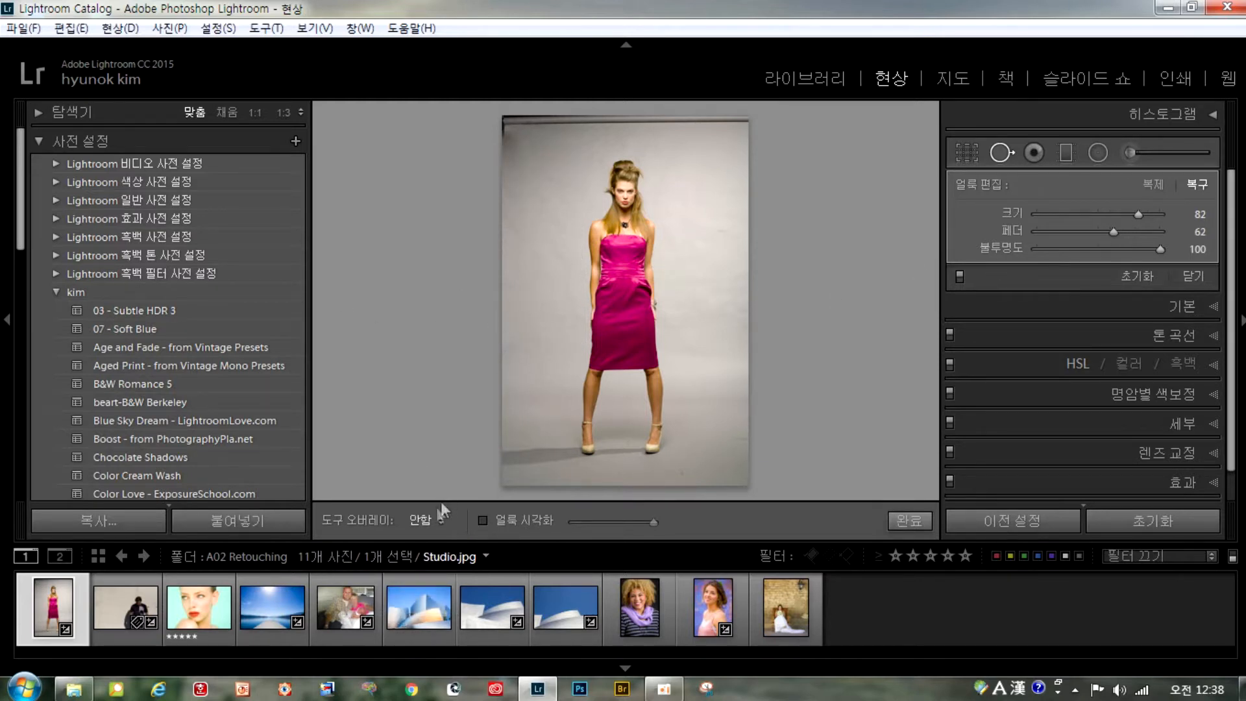
{"action": "left_click", "coordinate": [435, 521]}
{"action": "left_click", "coordinate": [403, 542]}
Heal a straight band along the full width of the backdrop's top edge with a brush size of 80
{"action": "left_click", "coordinate": [504, 121]}
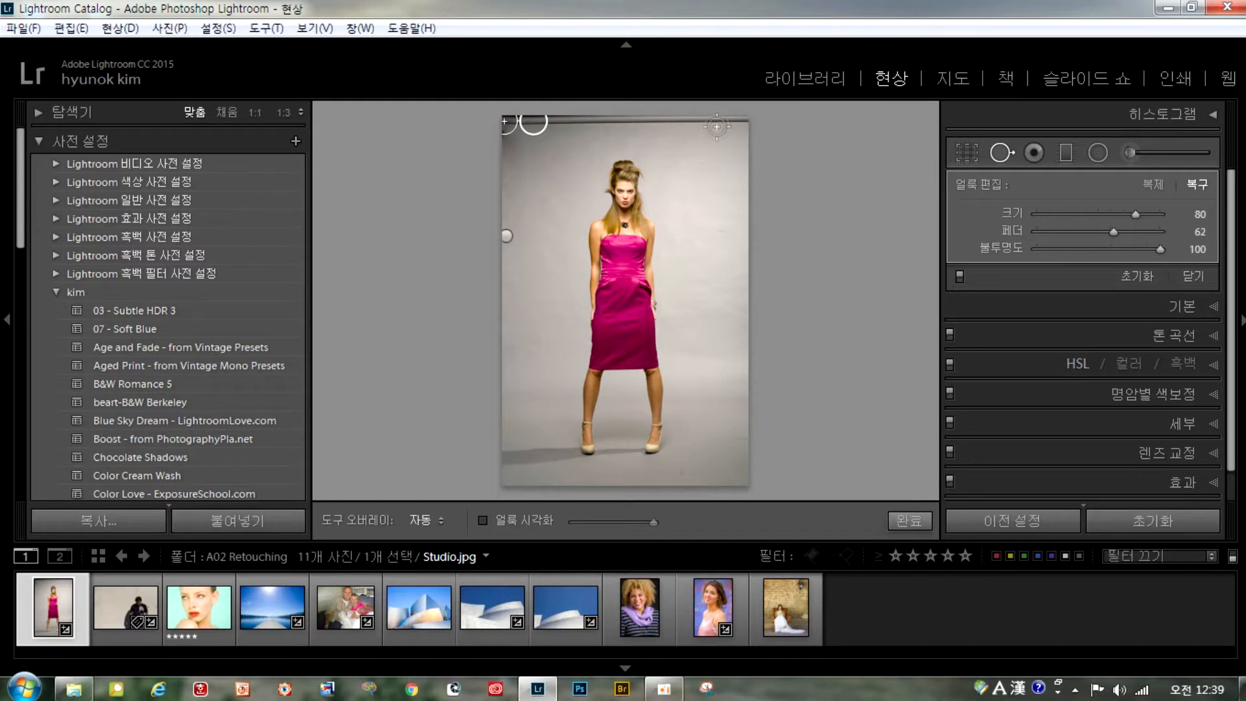
{"action": "key", "text": "shift"}
{"action": "left_click", "coordinate": [747, 120], "text": "shift"}
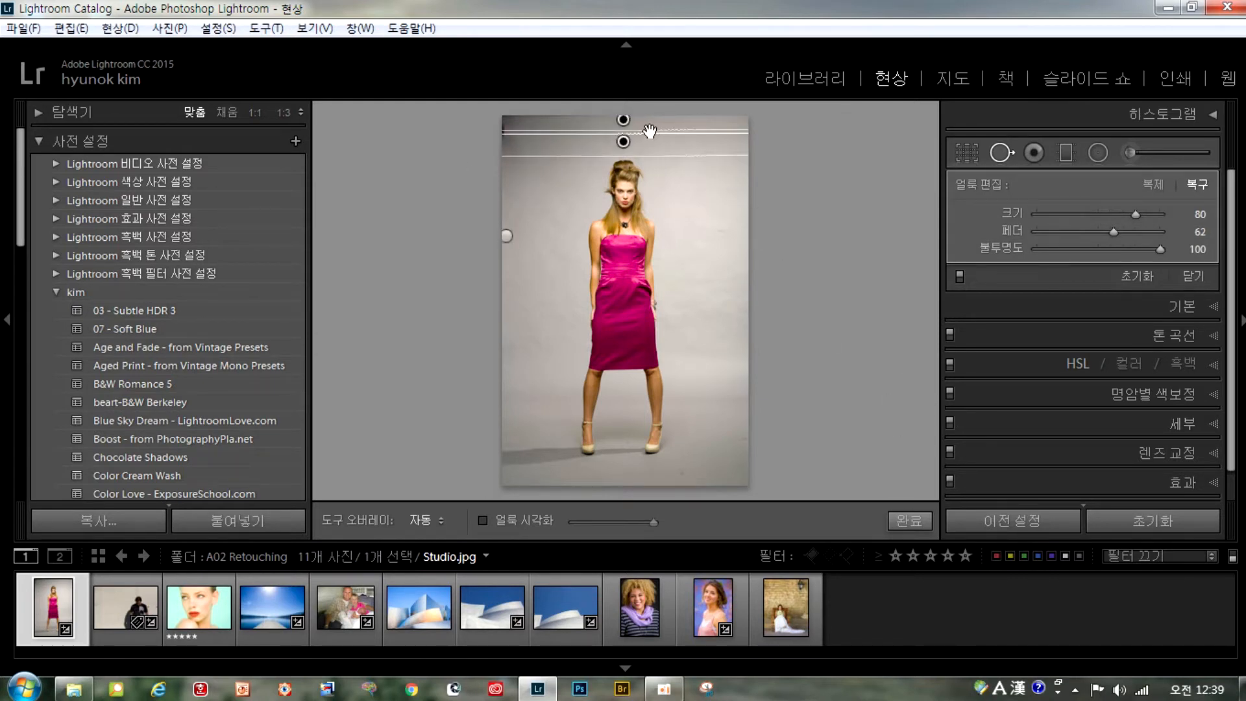
Set the feather to 51, heal the backdrop's upper-left edge using a source just below it, and compare with the before view
{"action": "left_click", "coordinate": [1117, 232]}
{"action": "left_click_drag", "start_coordinate": [1137, 229], "coordinate": [1101, 234]}
{"action": "mouse_move", "coordinate": [539, 160]}
{"action": "left_mouse_down"}
{"action": "mouse_move", "coordinate": [511, 141]}
{"action": "mouse_move", "coordinate": [506, 118]}
{"action": "mouse_move", "coordinate": [522, 121]}
{"action": "left_mouse_up"}
{"action": "mouse_move", "coordinate": [586, 162]}
{"action": "left_mouse_down"}
{"action": "mouse_move", "coordinate": [582, 192]}
{"action": "mouse_move", "coordinate": [536, 221]}
{"action": "mouse_move", "coordinate": [547, 221]}
{"action": "left_mouse_up"}
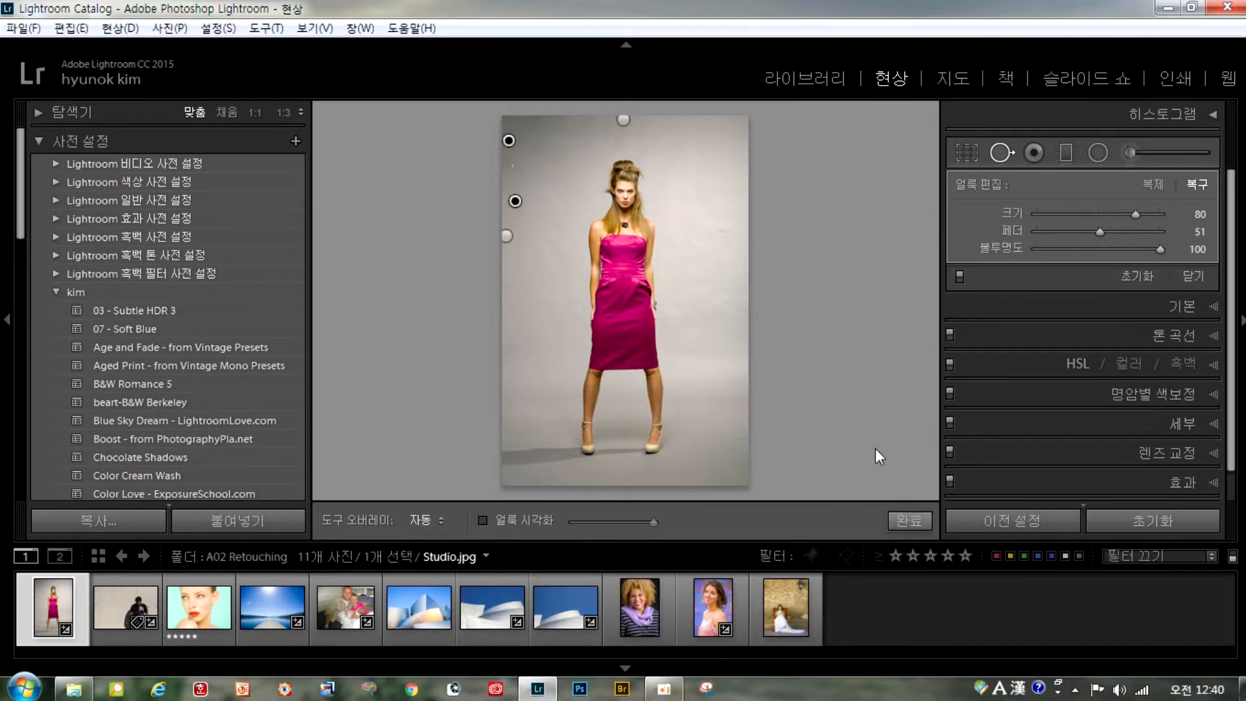
{"action": "key", "text": "backslash"}
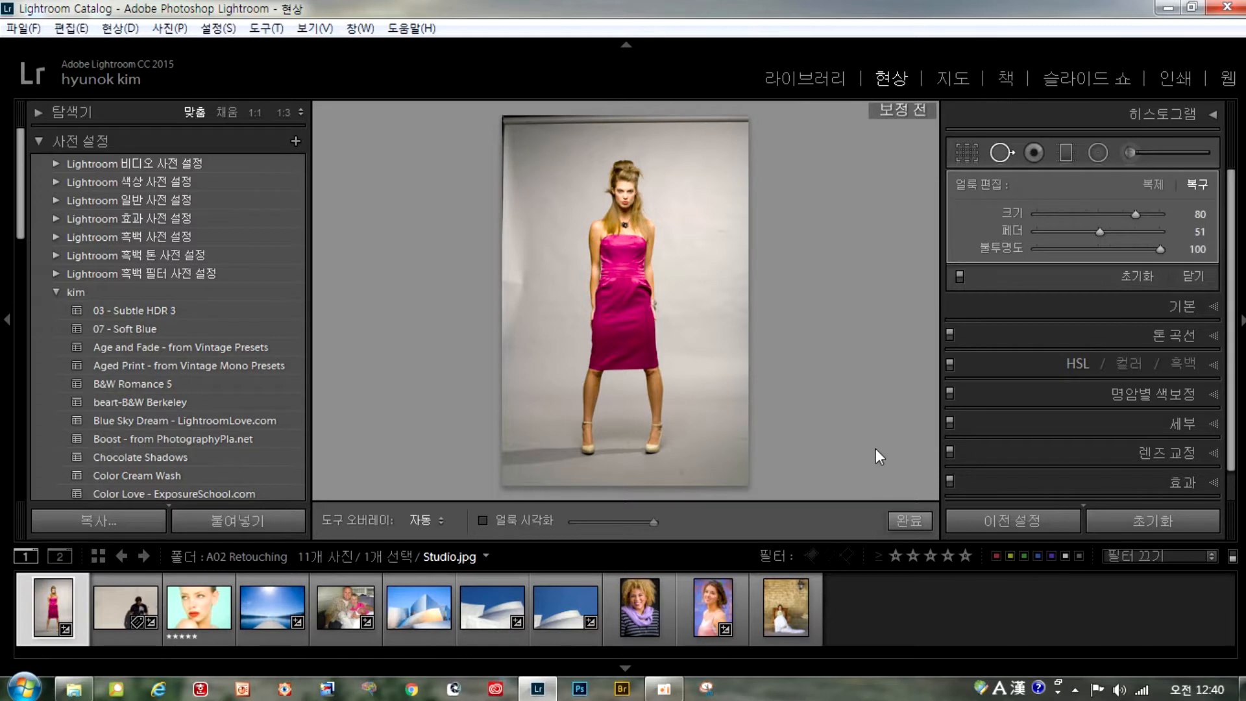
{"action": "key", "text": "backslash"}
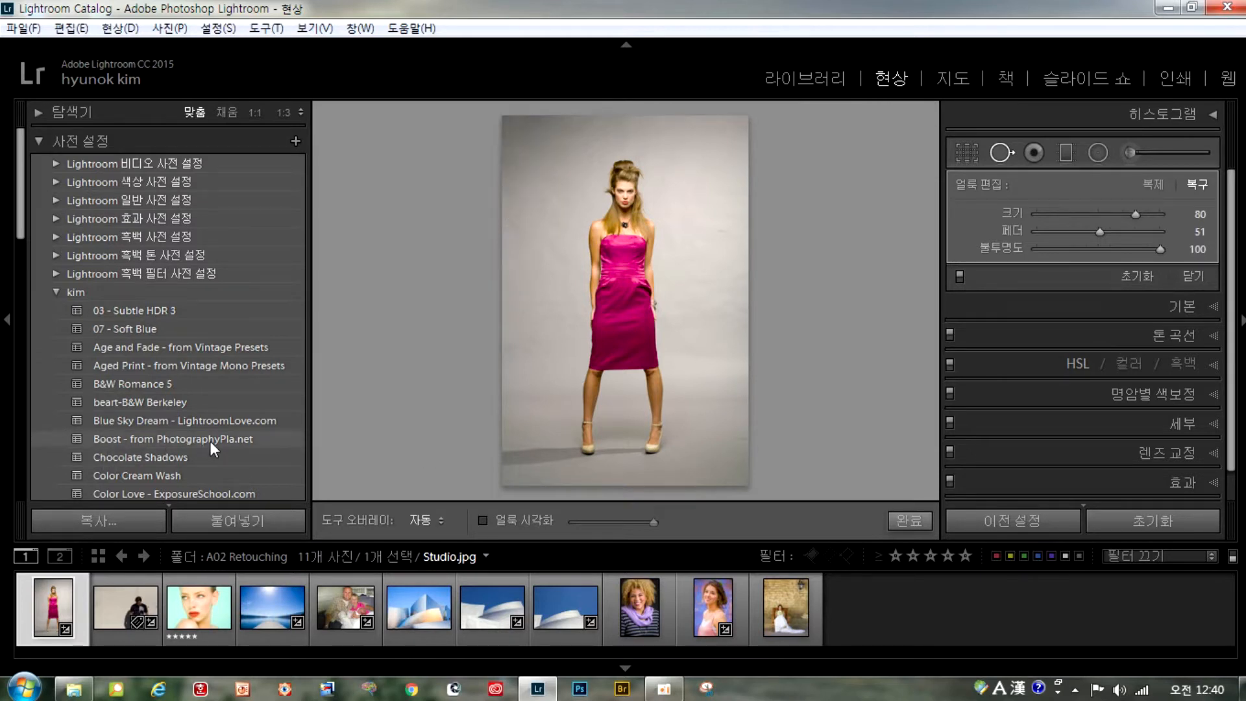
Reset the edits on beau.tif and heal the dark hook between the rusty plate and the man with brush size 80
{"action": "left_click", "coordinate": [114, 612]}
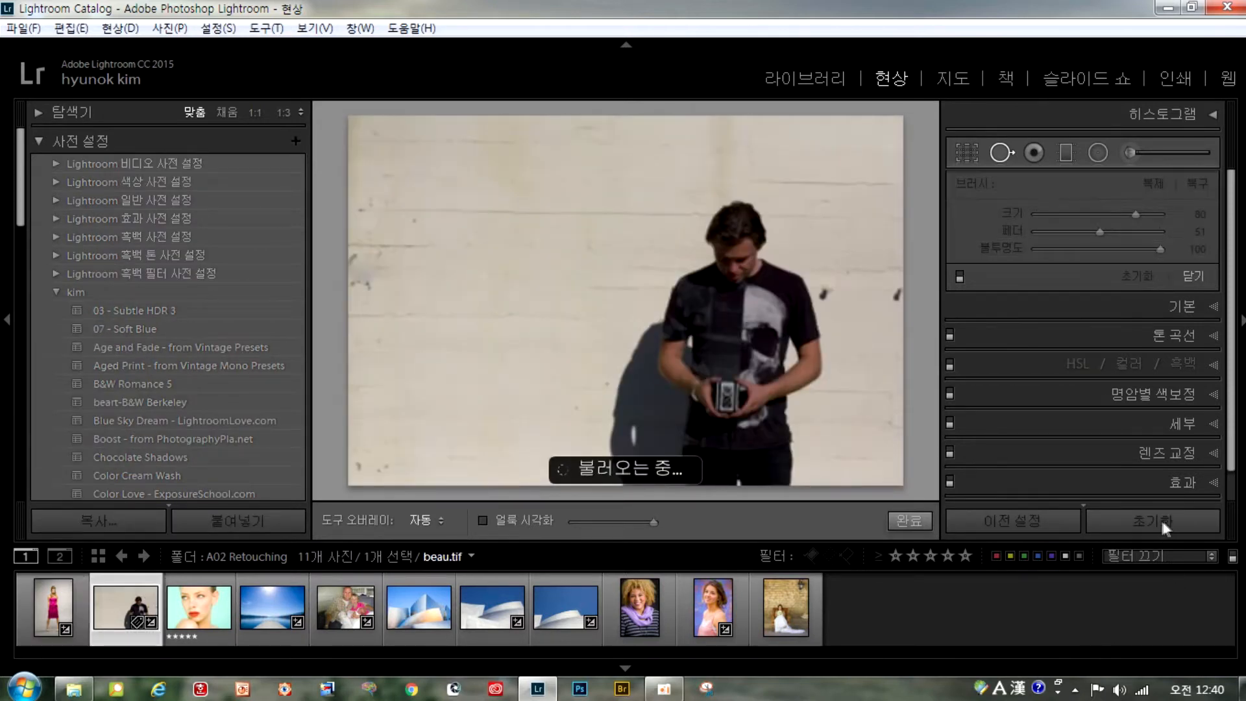
{"action": "left_click", "coordinate": [1162, 521]}
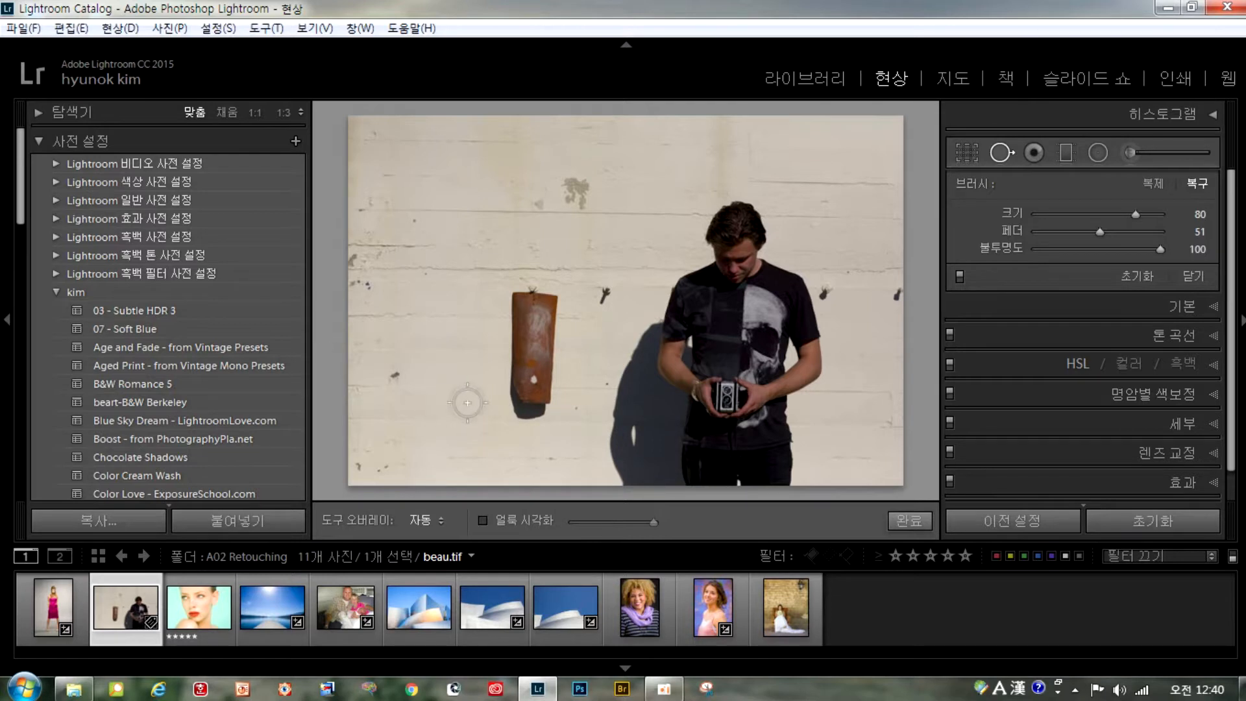
{"action": "scroll", "coordinate": [461, 394], "scroll_direction": "down", "scroll_amount": 1}
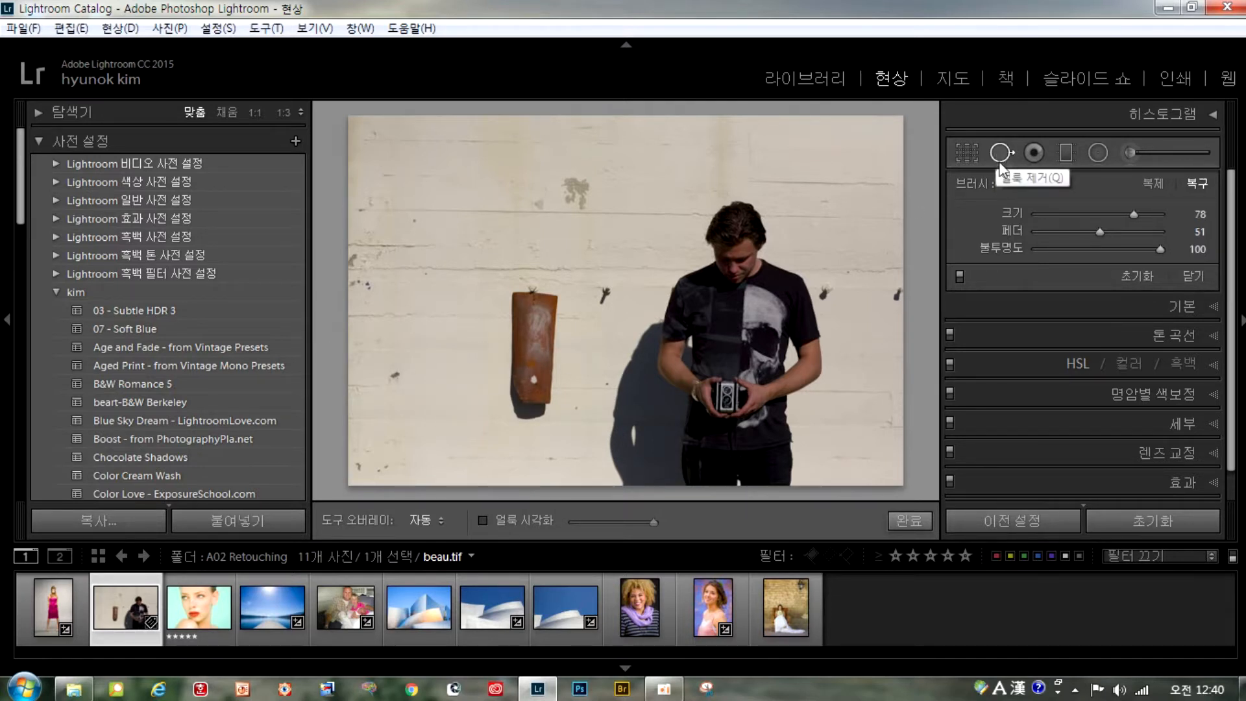
{"action": "left_click", "coordinate": [604, 296]}
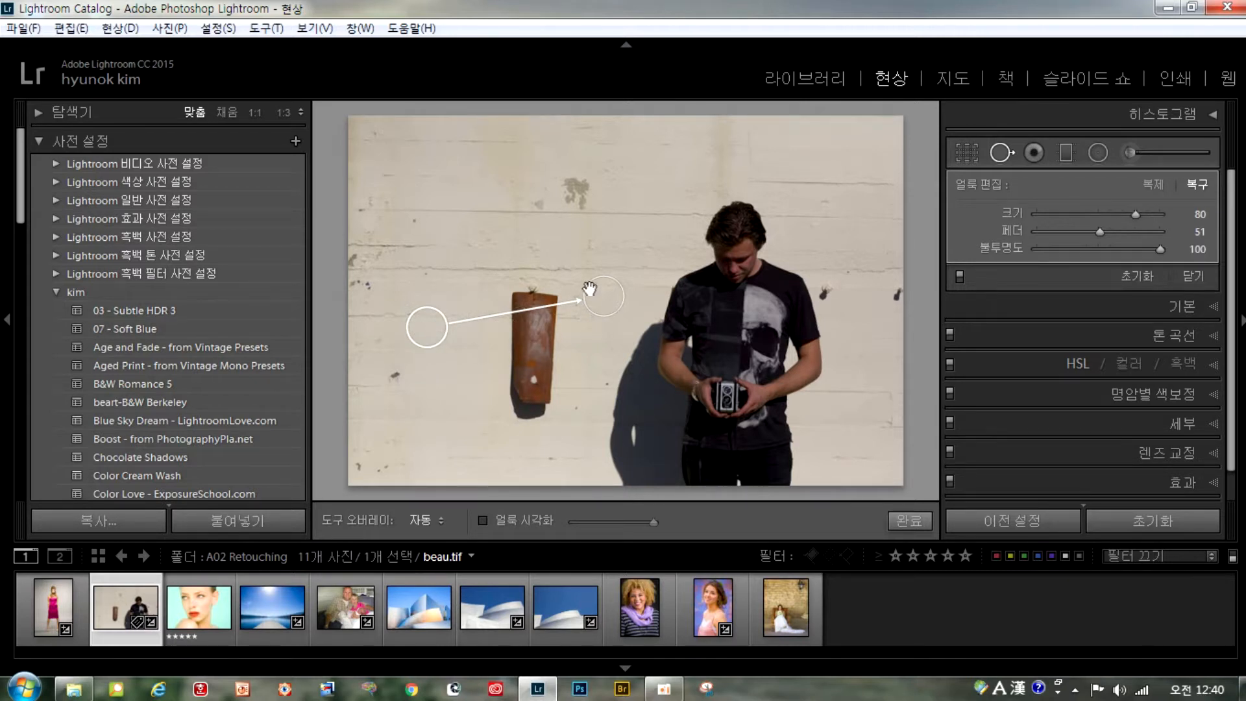
Inspect the healed wall area at 1:1, compare it with the before view, and return to the fitted view
{"action": "left_click", "coordinate": [255, 112]}
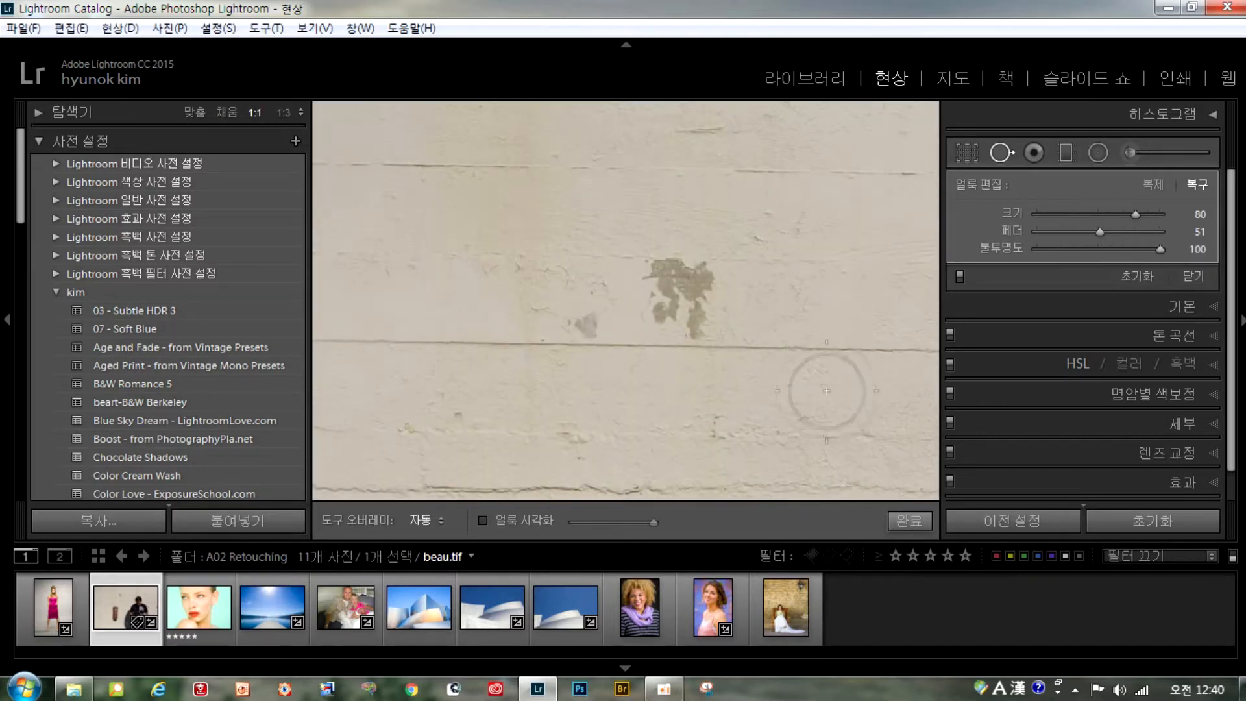
{"action": "left_click_drag", "start_coordinate": [799, 389], "coordinate": [658, 107]}
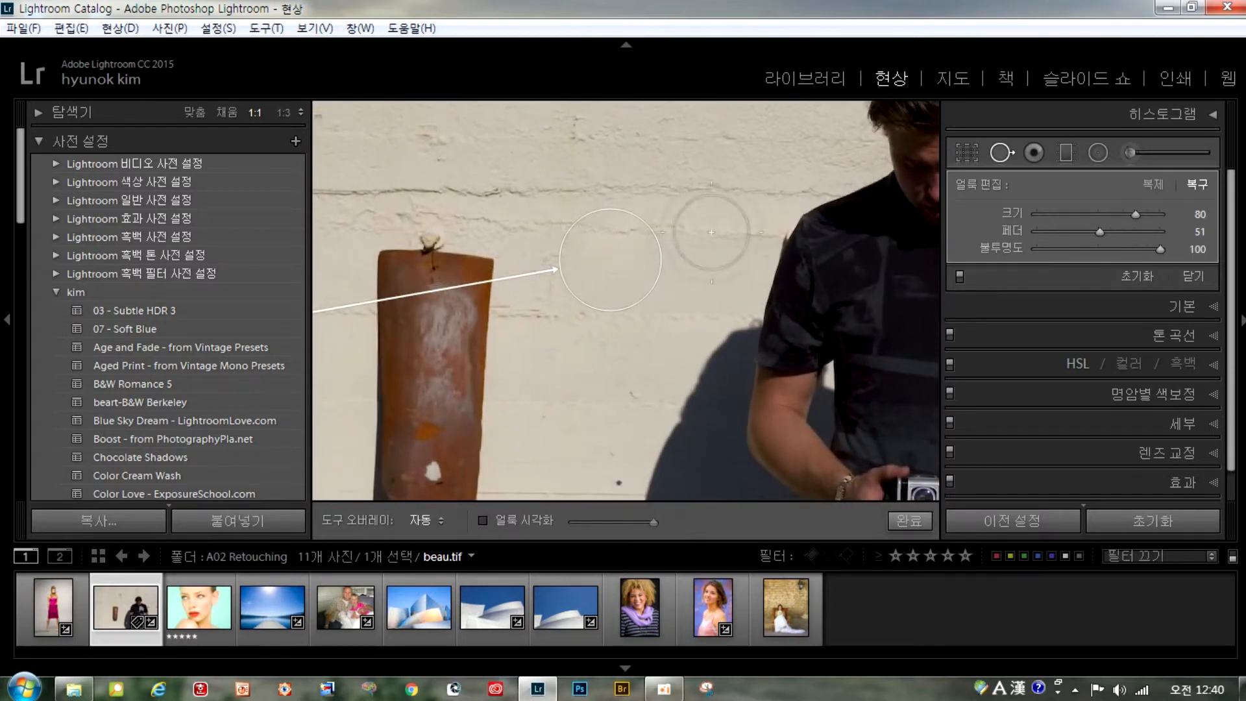
{"action": "mouse_move", "coordinate": [416, 341]}
{"action": "left_mouse_down"}
{"action": "mouse_move", "coordinate": [825, 275]}
{"action": "mouse_move", "coordinate": [910, 281]}
{"action": "mouse_move", "coordinate": [567, 353]}
{"action": "mouse_move", "coordinate": [536, 347]}
{"action": "left_mouse_up"}
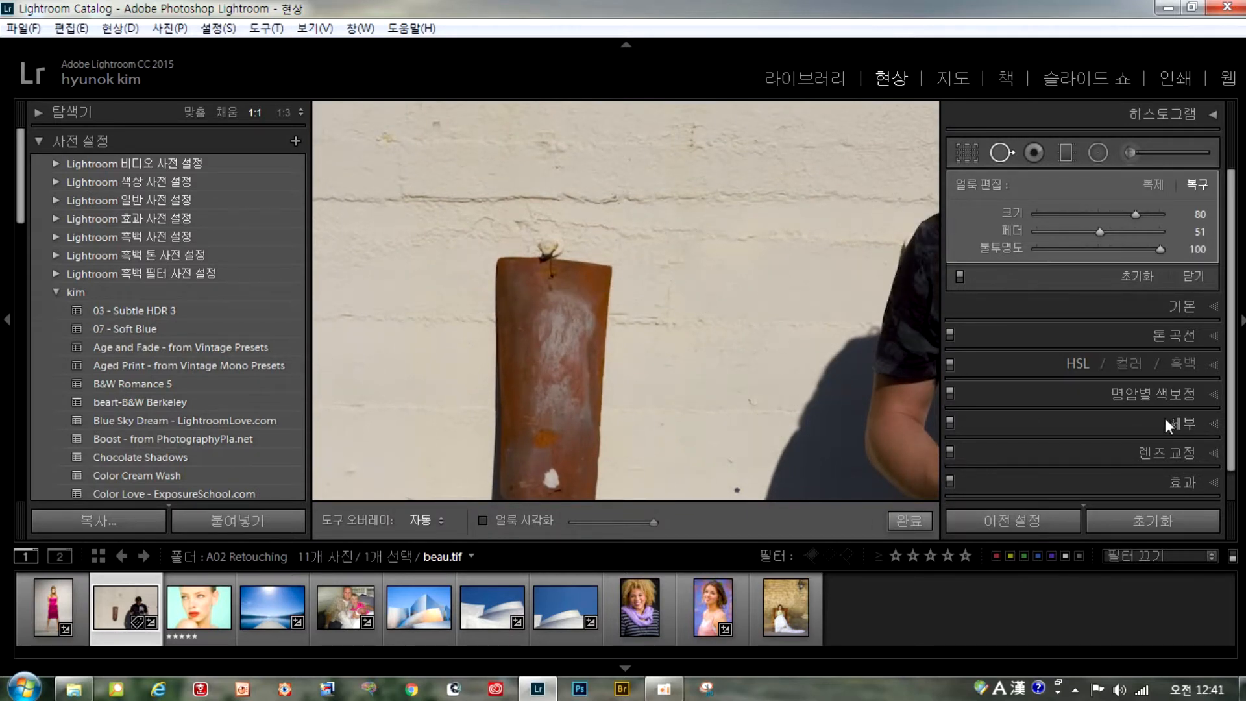
{"action": "key", "text": "backslash"}
{"action": "key", "text": "backslash"}
{"action": "key", "text": "backslash"}
{"action": "key", "text": "backslash"}
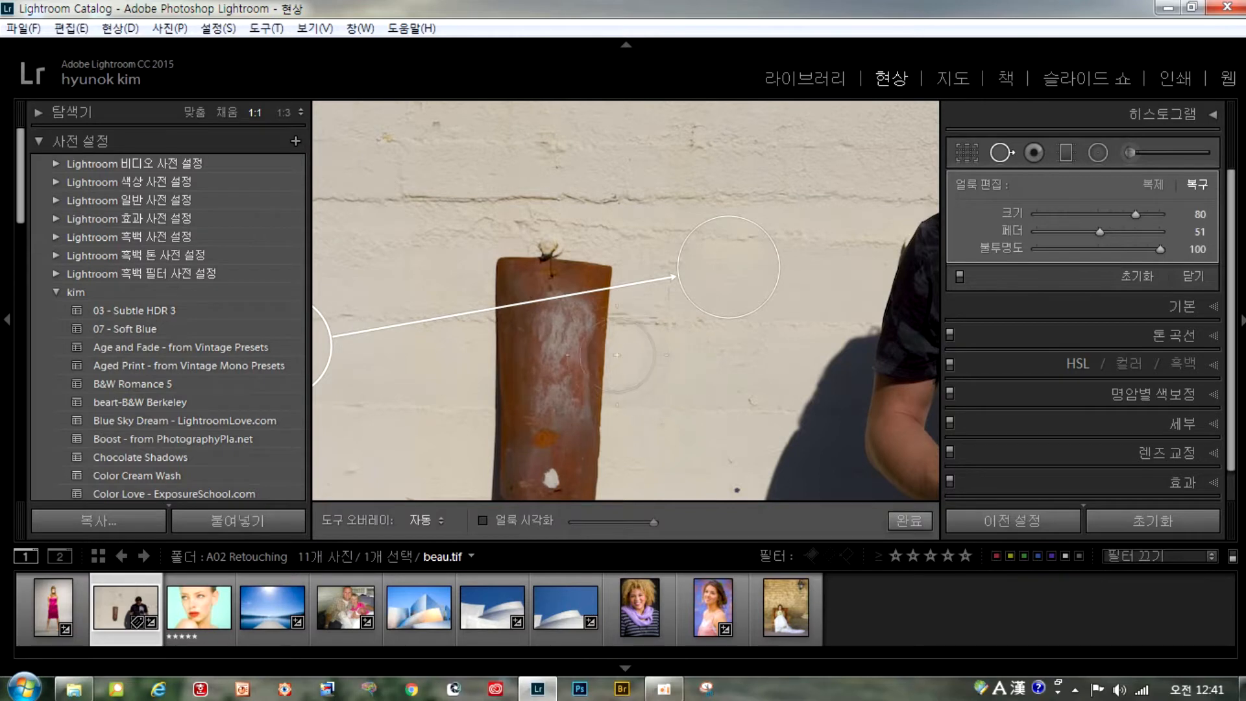
{"action": "mouse_move", "coordinate": [513, 359]}
{"action": "left_mouse_down"}
{"action": "mouse_move", "coordinate": [690, 347]}
{"action": "mouse_move", "coordinate": [661, 327]}
{"action": "left_mouse_up"}
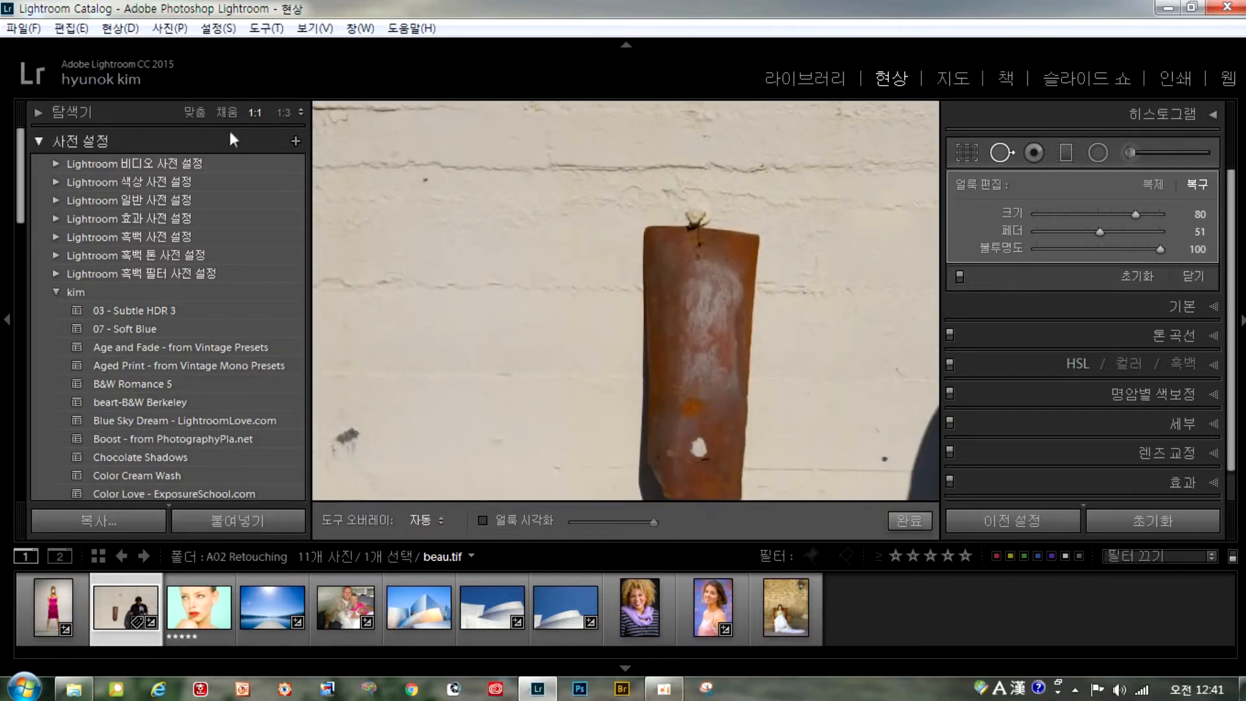
{"action": "left_click", "coordinate": [184, 108]}
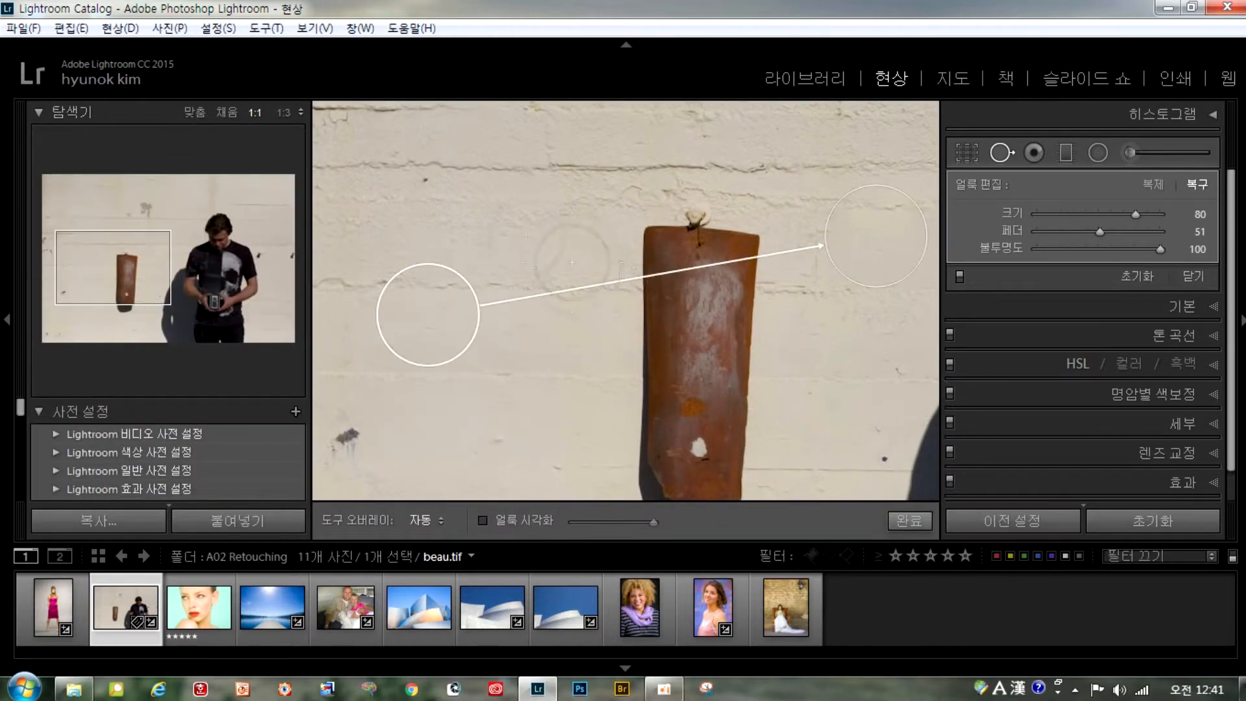
{"action": "left_click", "coordinate": [195, 112]}
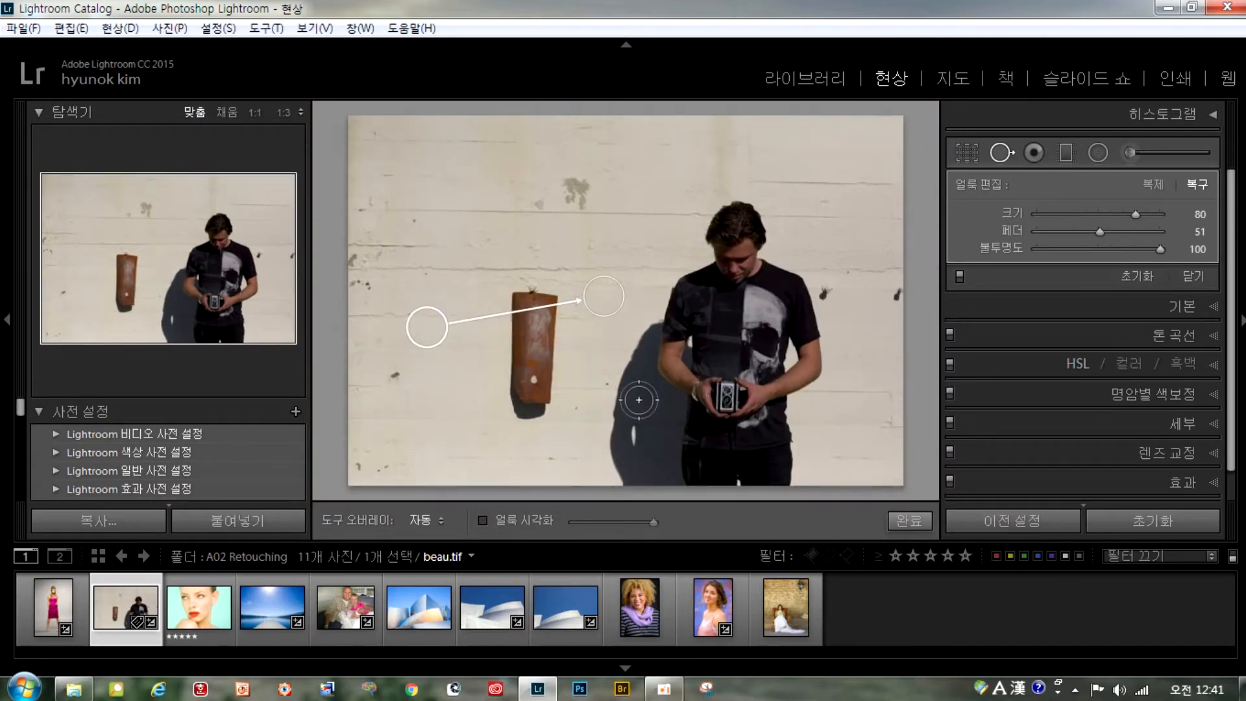
Cycle through alternative automatic source areas for the healed hook spot
{"action": "key", "text": "slash"}
{"action": "key", "text": "slash"}
{"action": "key", "text": "slash"}
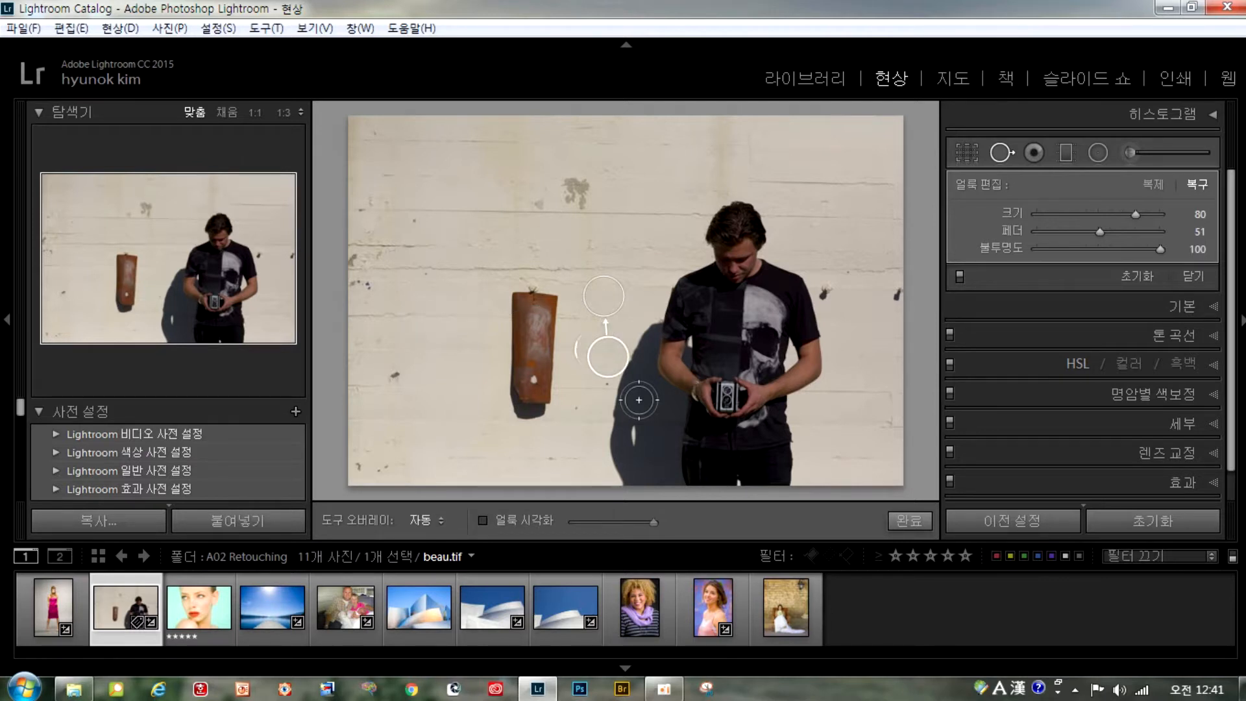
{"action": "key", "text": "slash"}
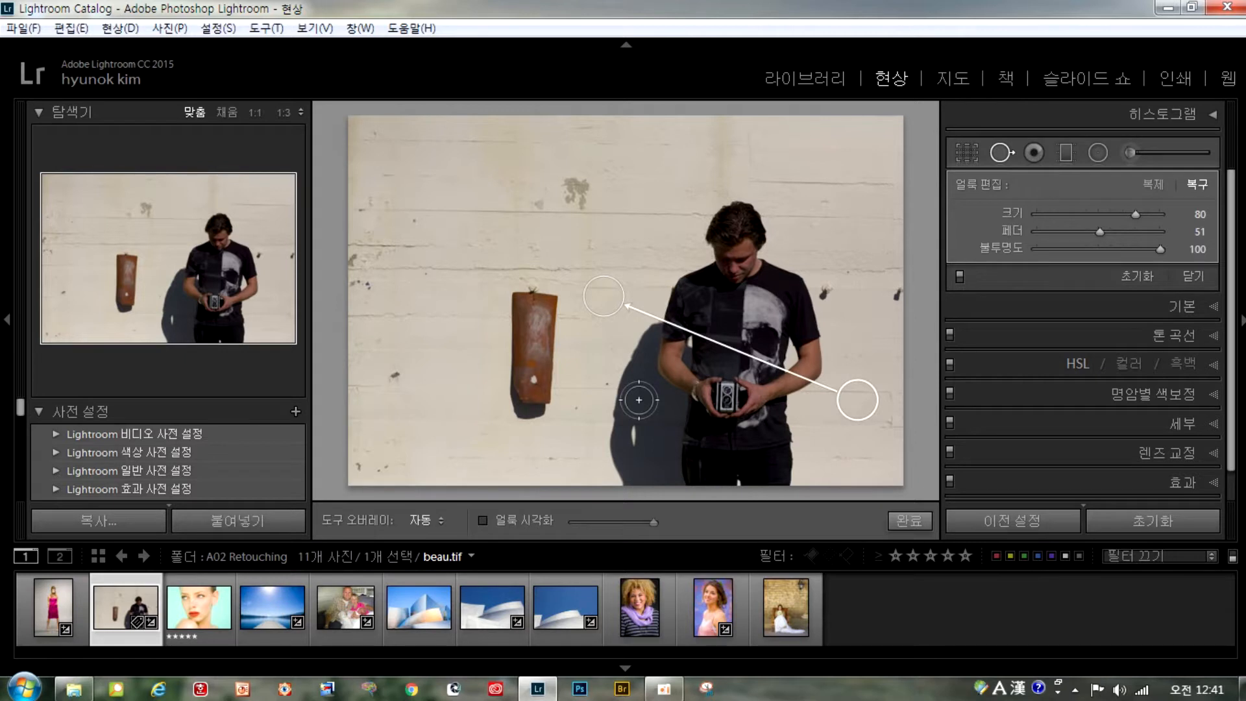
{"action": "key", "text": "slash"}
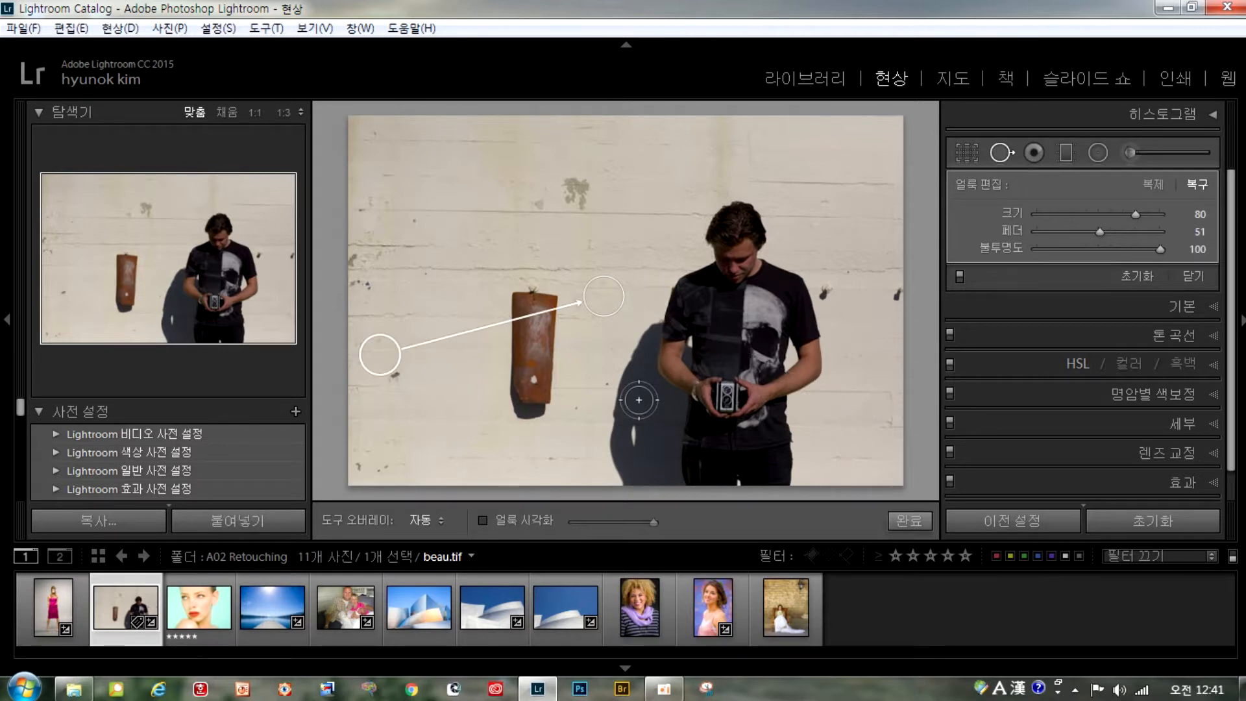
{"action": "key", "text": "slash"}
{"action": "key", "text": "slash"}
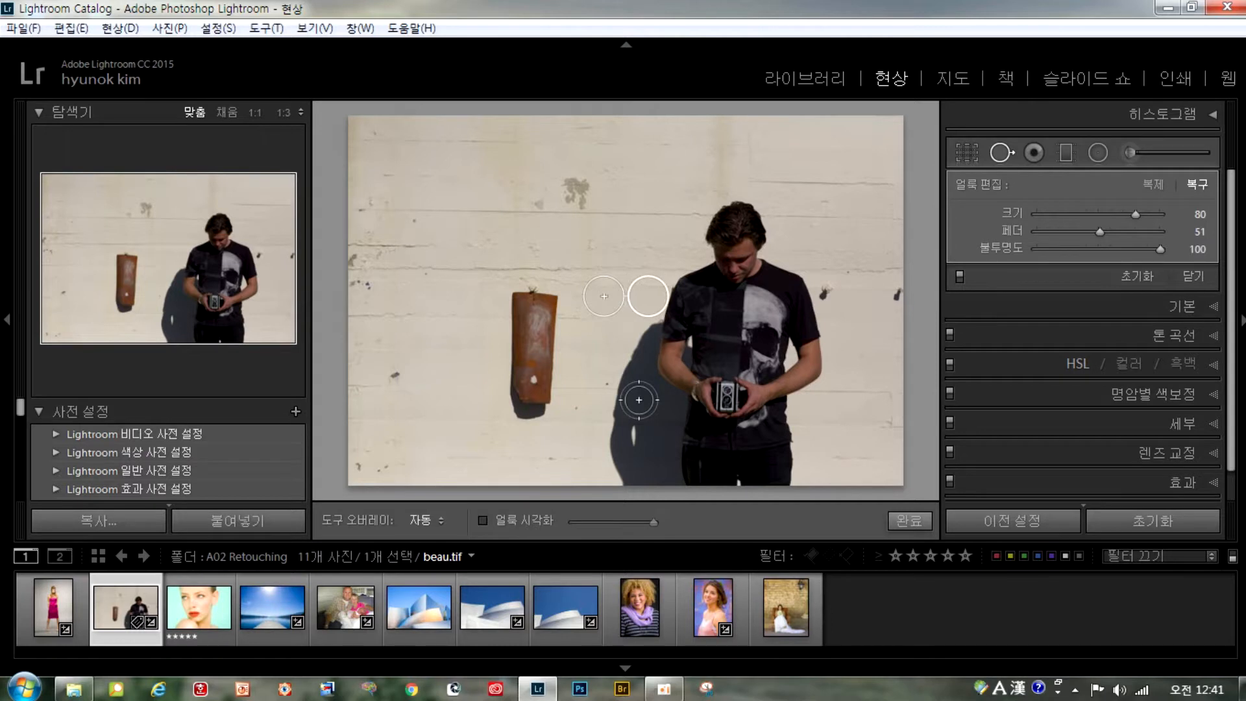
{"action": "key", "text": "slash"}
Move the hook spot's source to clean wall left of the rusty plate, and nudge the healed area slightly
{"action": "mouse_move", "coordinate": [591, 354]}
{"action": "left_mouse_down"}
{"action": "mouse_move", "coordinate": [463, 380]}
{"action": "mouse_move", "coordinate": [360, 326]}
{"action": "mouse_move", "coordinate": [395, 330]}
{"action": "left_mouse_up"}
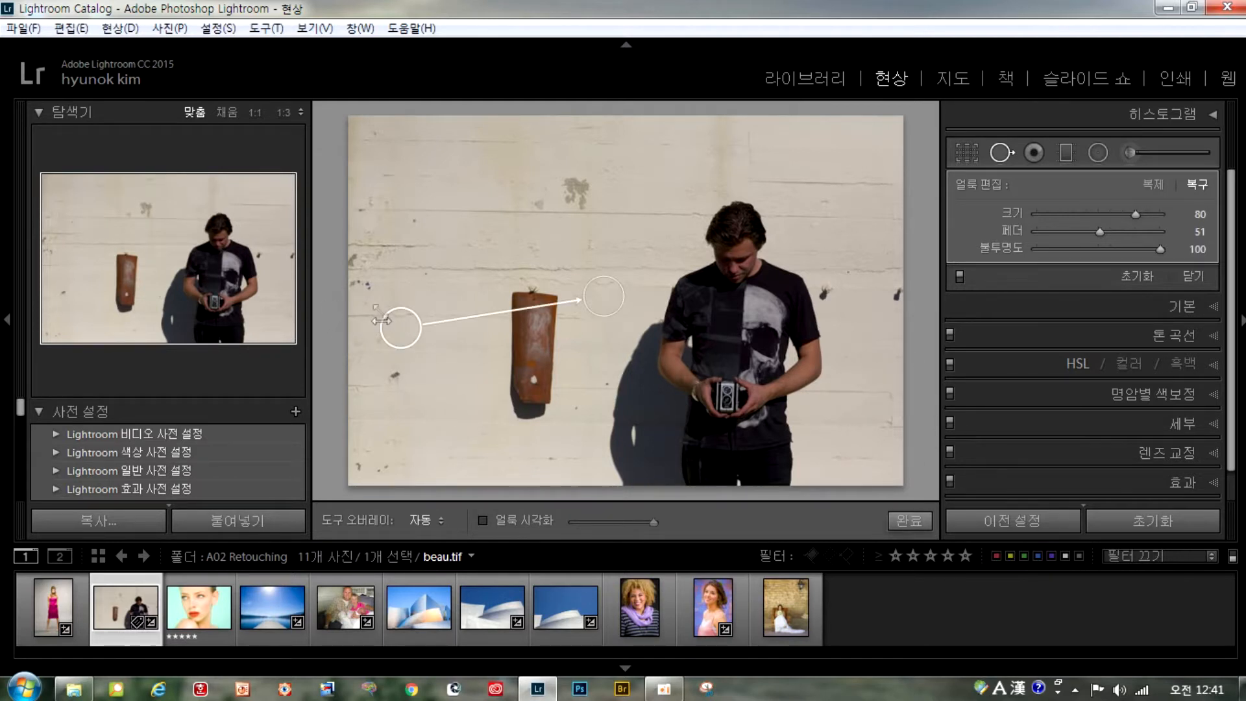
{"action": "mouse_move", "coordinate": [608, 301]}
{"action": "left_mouse_down"}
{"action": "mouse_move", "coordinate": [612, 323]}
{"action": "mouse_move", "coordinate": [609, 296]}
{"action": "left_mouse_up"}
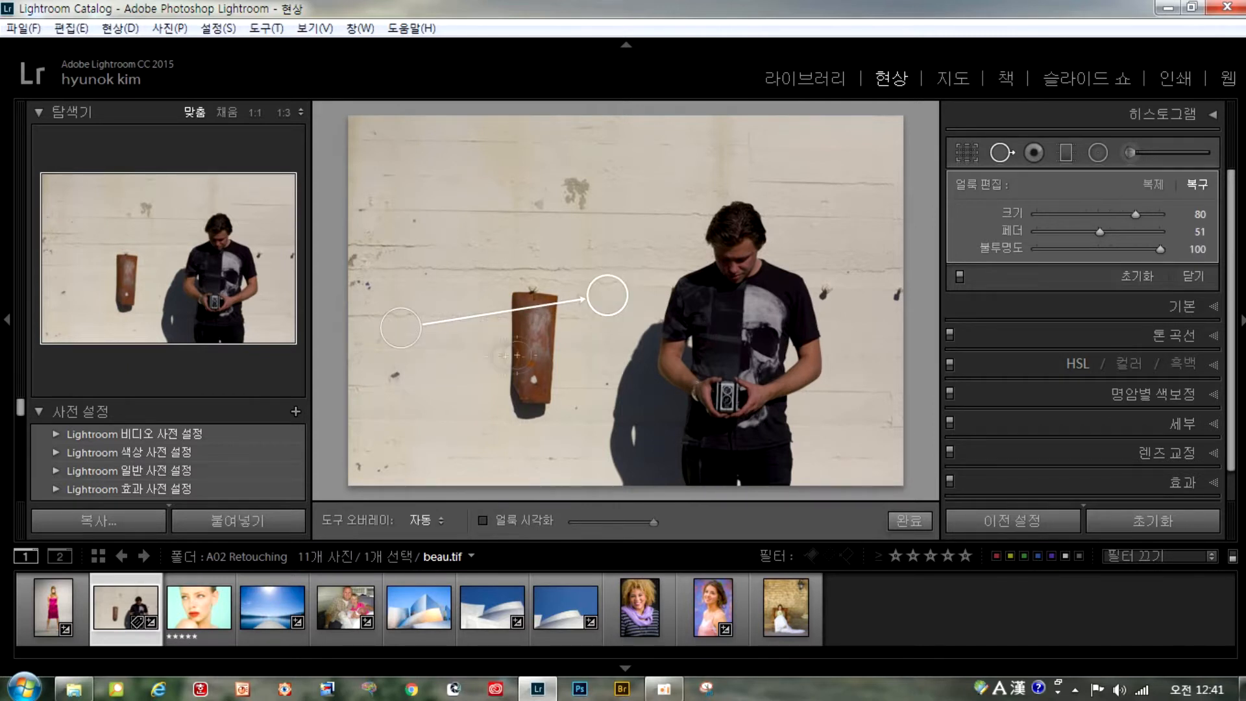
Heal the dark mark left of the rusty plate, reduce the spot to size 78, and move its source to clean wall diagonally below
{"action": "left_click", "coordinate": [396, 379]}
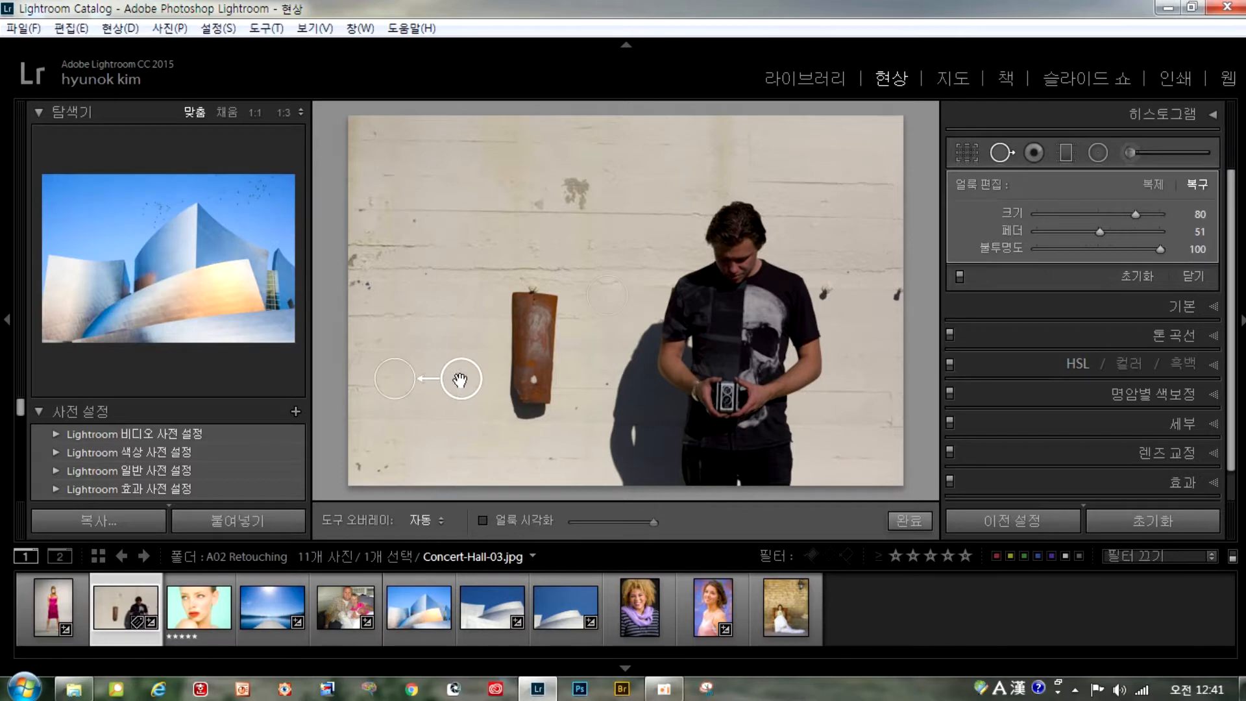
{"action": "left_click", "coordinate": [256, 112]}
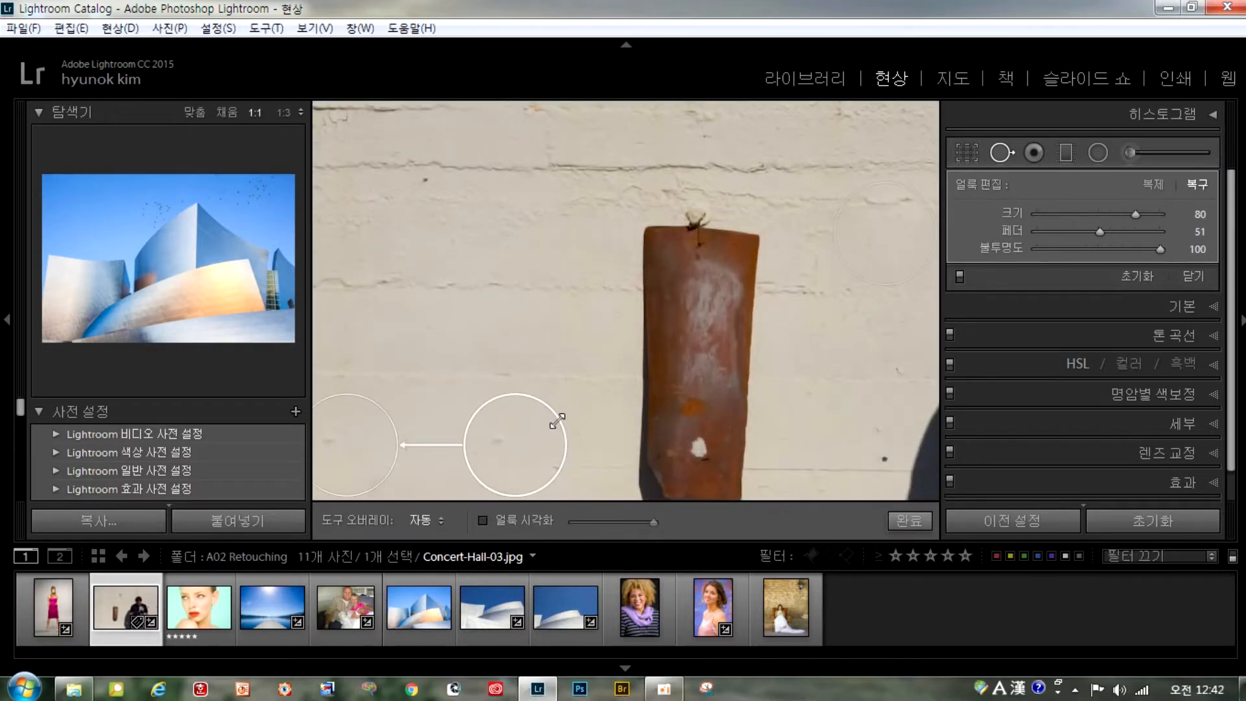
{"action": "left_click_drag", "start_coordinate": [518, 415], "coordinate": [729, 309]}
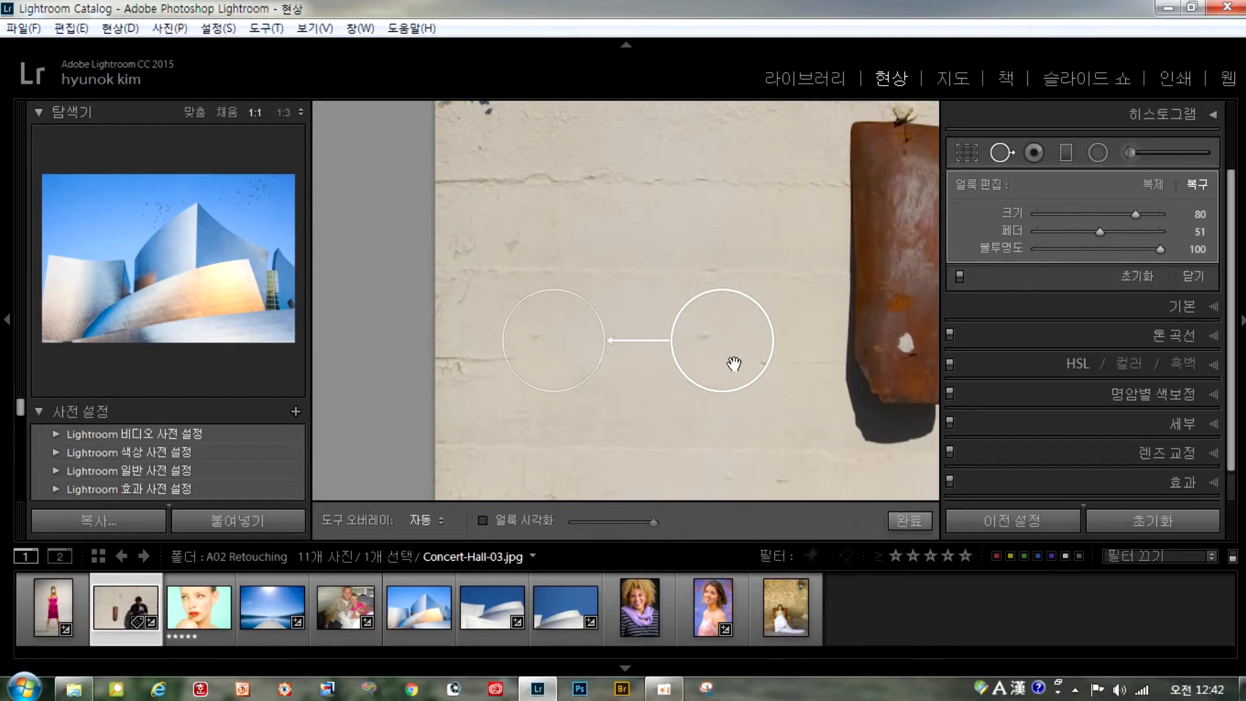
{"action": "left_click_drag", "start_coordinate": [733, 365], "coordinate": [731, 393]}
{"action": "left_click_drag", "start_coordinate": [683, 427], "coordinate": [648, 402]}
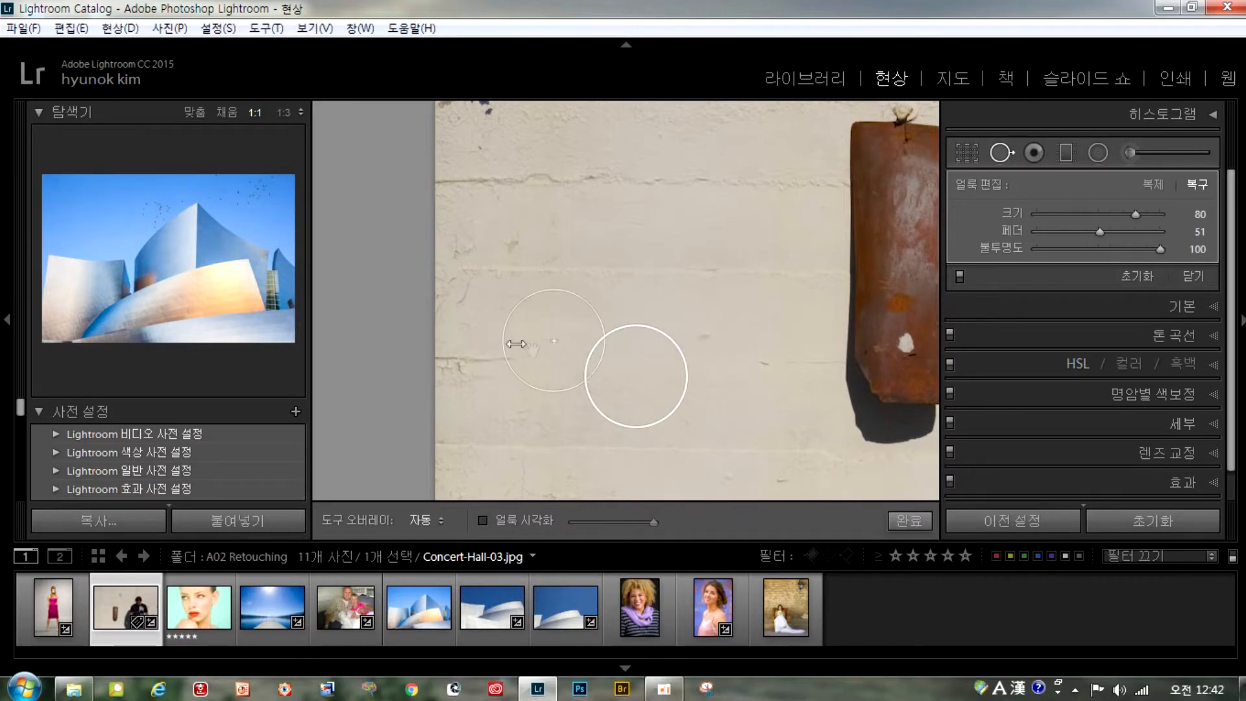
{"action": "mouse_move", "coordinate": [679, 406]}
{"action": "left_mouse_down"}
{"action": "mouse_move", "coordinate": [657, 390]}
{"action": "mouse_move", "coordinate": [670, 404]}
{"action": "left_mouse_up"}
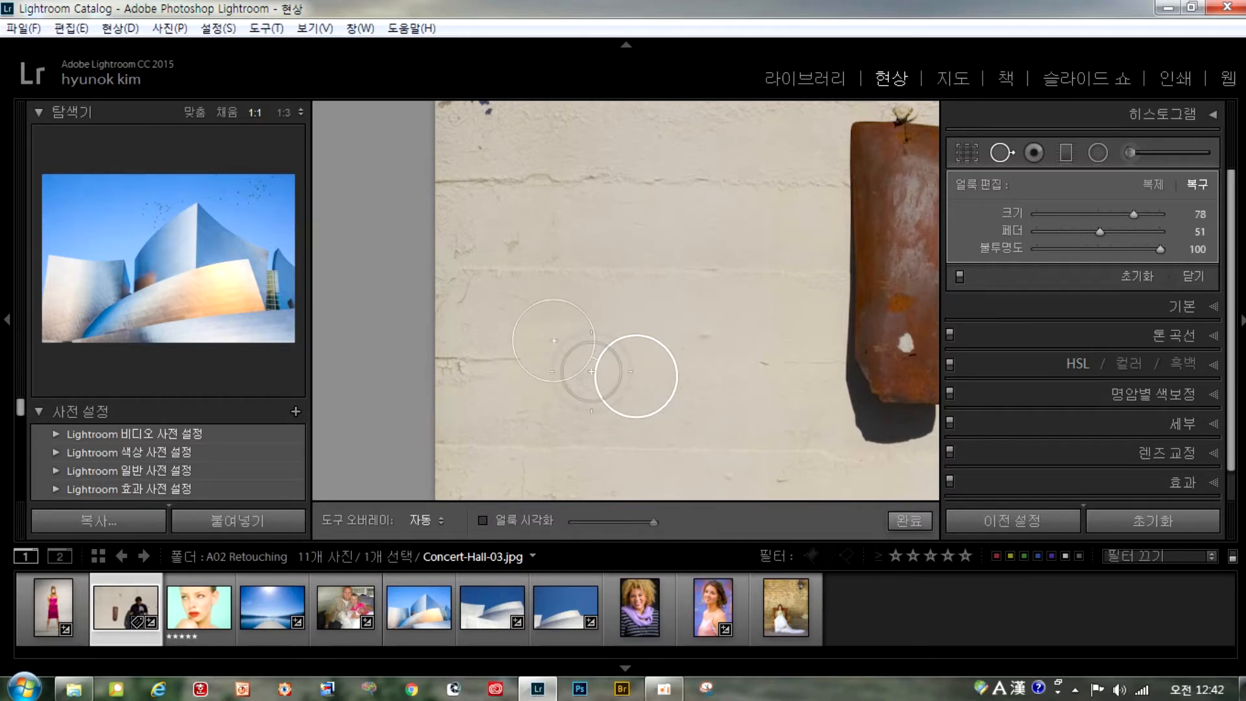
{"action": "mouse_move", "coordinate": [661, 395]}
{"action": "left_mouse_down"}
{"action": "mouse_move", "coordinate": [669, 358]}
{"action": "mouse_move", "coordinate": [658, 410]}
{"action": "left_mouse_up"}
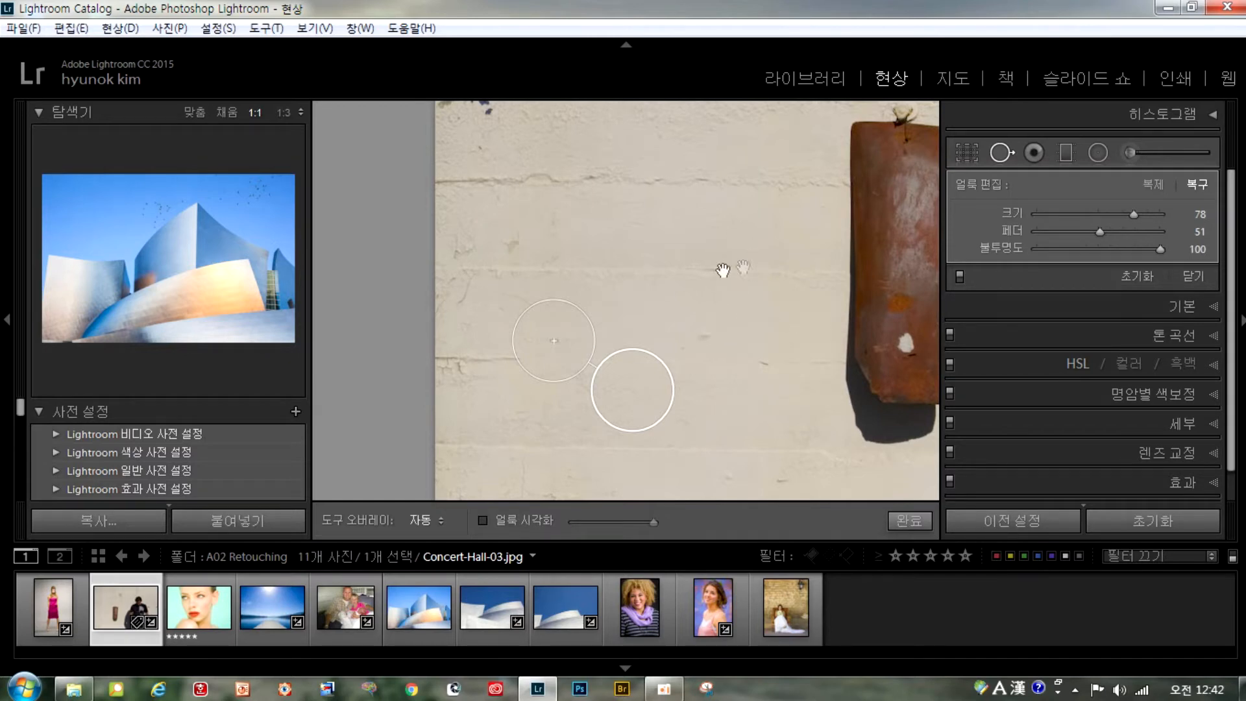
Heal the two small dark specks on the wall between the rusty plate and the man's shadow with brush size 62
{"action": "left_click_drag", "start_coordinate": [803, 254], "coordinate": [394, 301]}
{"action": "mouse_move", "coordinate": [798, 344]}
{"action": "left_mouse_down"}
{"action": "mouse_move", "coordinate": [659, 406]}
{"action": "mouse_move", "coordinate": [668, 227]}
{"action": "left_mouse_up"}
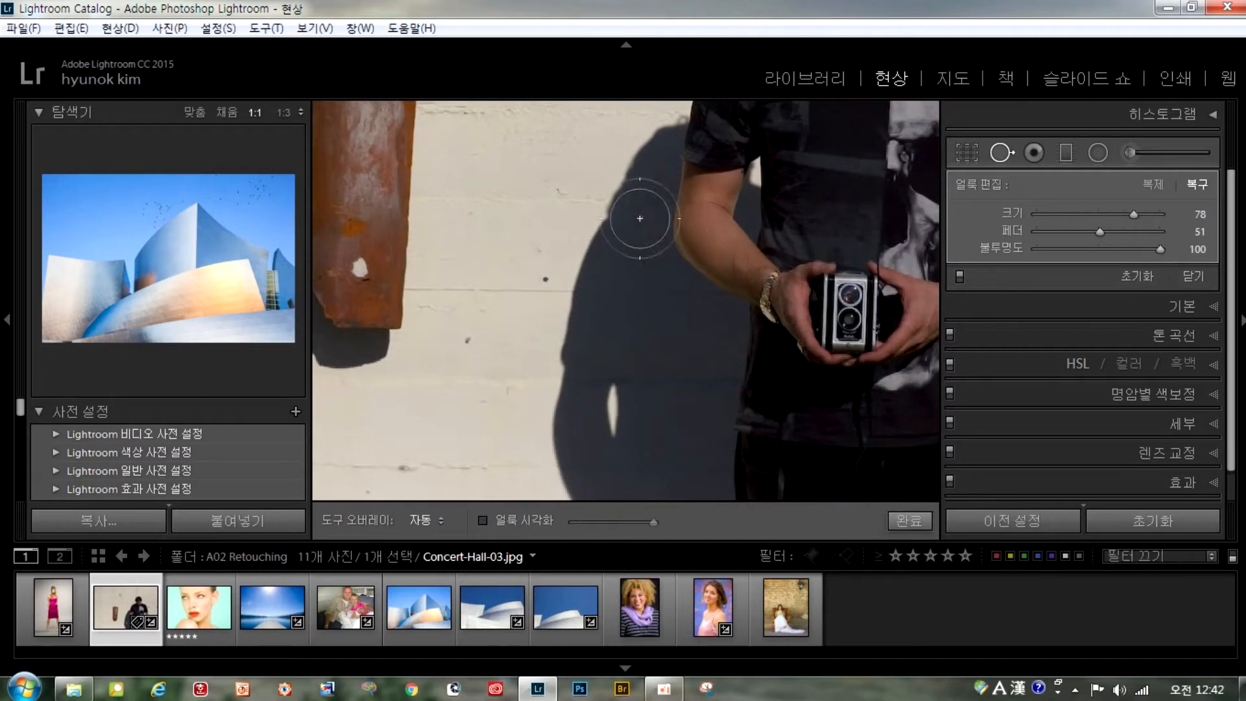
{"action": "left_click", "coordinate": [546, 279]}
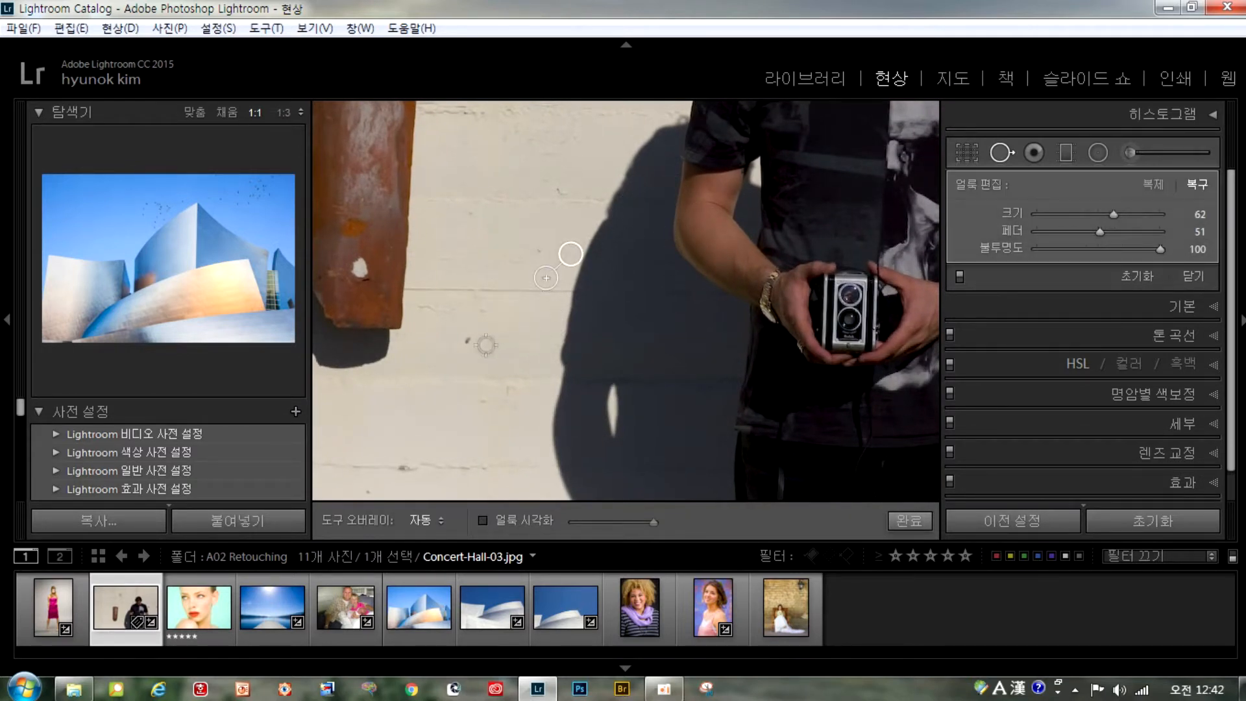
{"action": "left_click", "coordinate": [468, 340]}
Heal the small dark speck on the wall to the right of the man's head with brush size 62
{"action": "left_click_drag", "start_coordinate": [571, 200], "coordinate": [568, 465]}
{"action": "left_click_drag", "start_coordinate": [613, 264], "coordinate": [598, 447]}
{"action": "left_click_drag", "start_coordinate": [757, 208], "coordinate": [418, 192]}
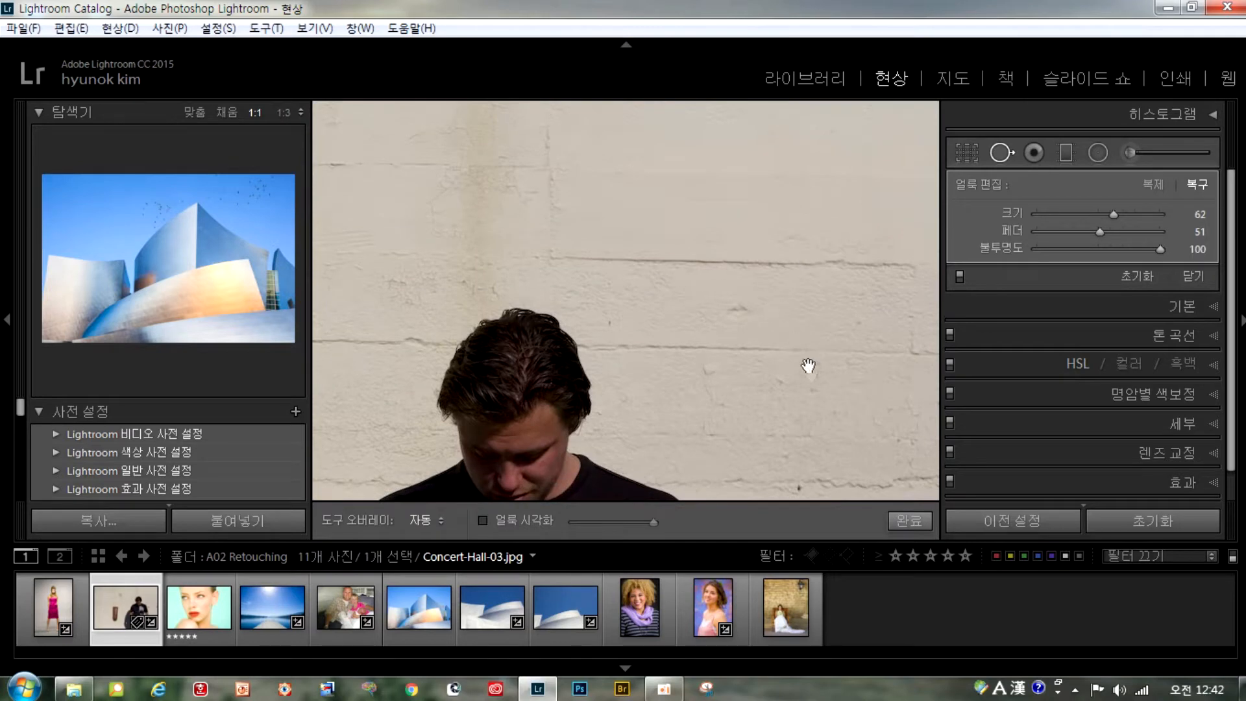
{"action": "left_click_drag", "start_coordinate": [793, 339], "coordinate": [701, 195]}
{"action": "left_click", "coordinate": [691, 307]}
Heal the small dark speck on the wall above the knob beside the man's shoulder
{"action": "left_click_drag", "start_coordinate": [709, 396], "coordinate": [636, 400]}
{"action": "scroll", "coordinate": [564, 353], "scroll_direction": "up", "scroll_amount": 3}
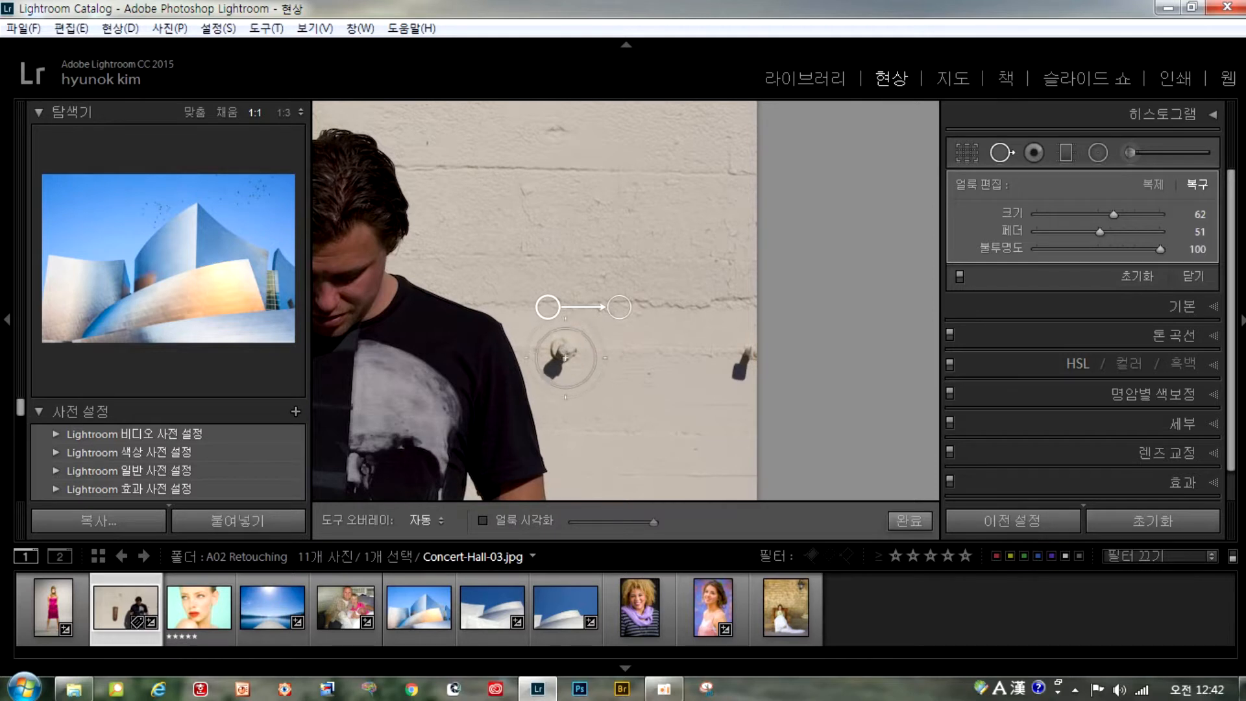
{"action": "left_click", "coordinate": [564, 356]}
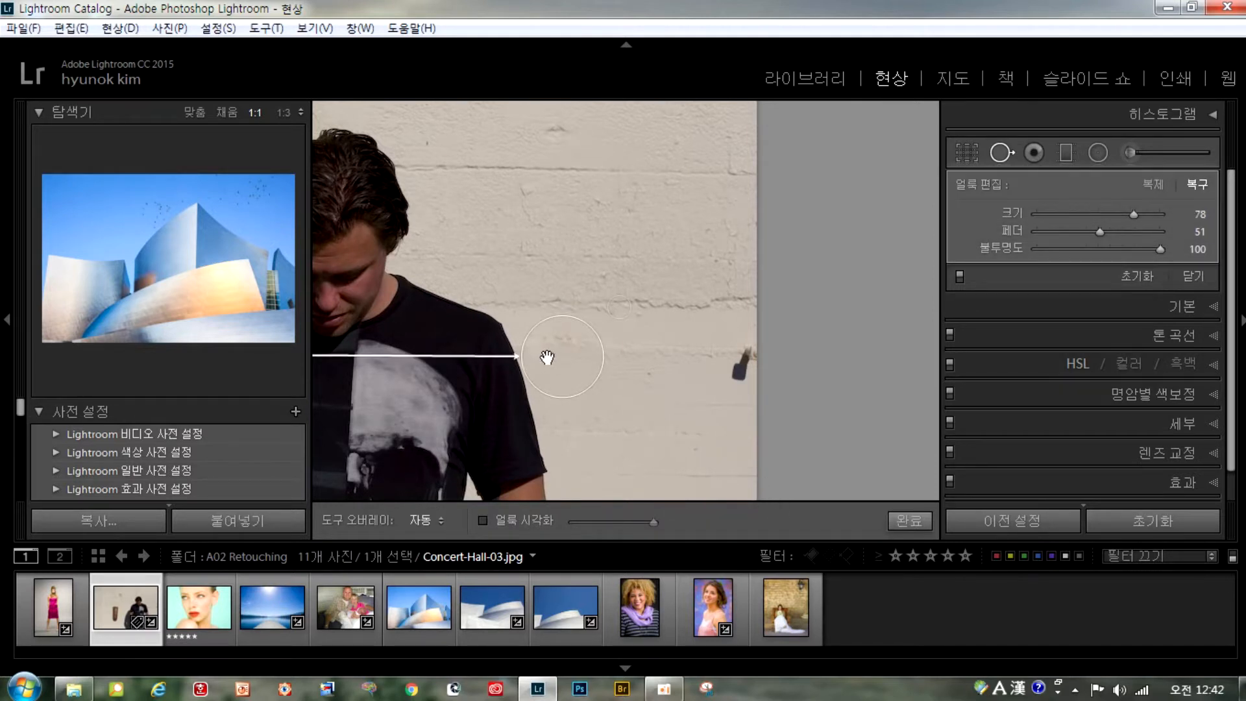
{"action": "key", "text": "Delete"}
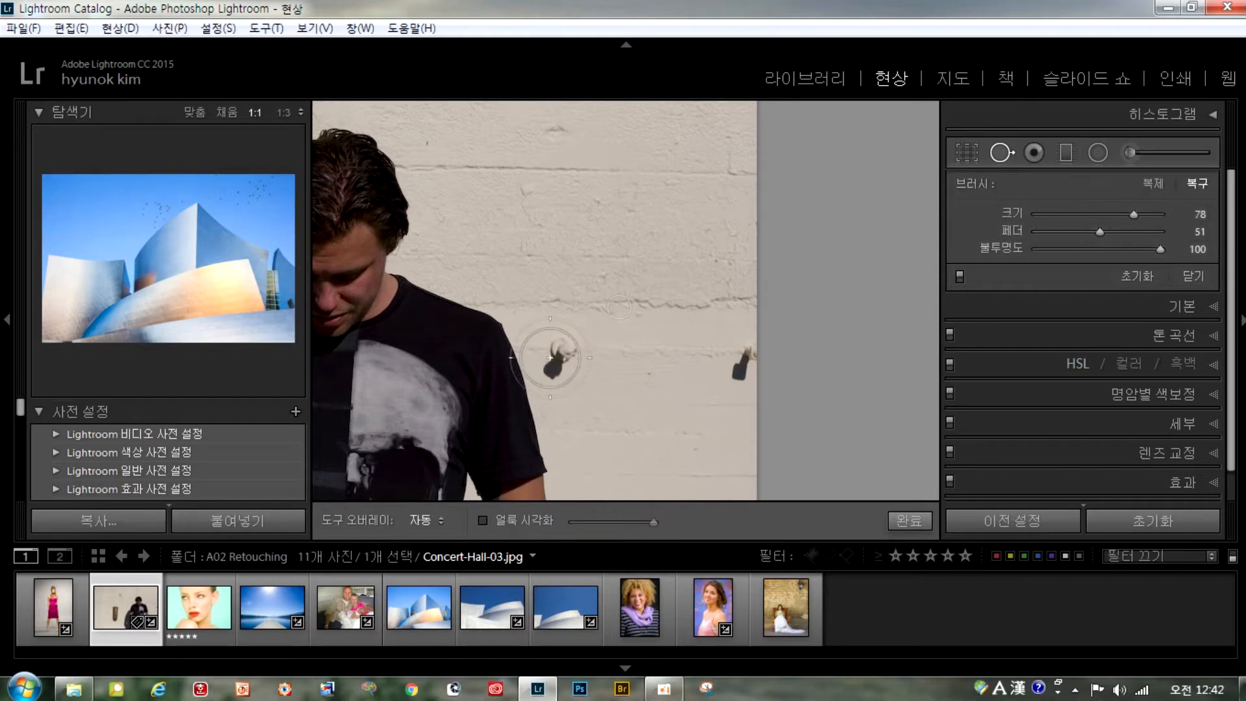
{"action": "left_click", "coordinate": [550, 358]}
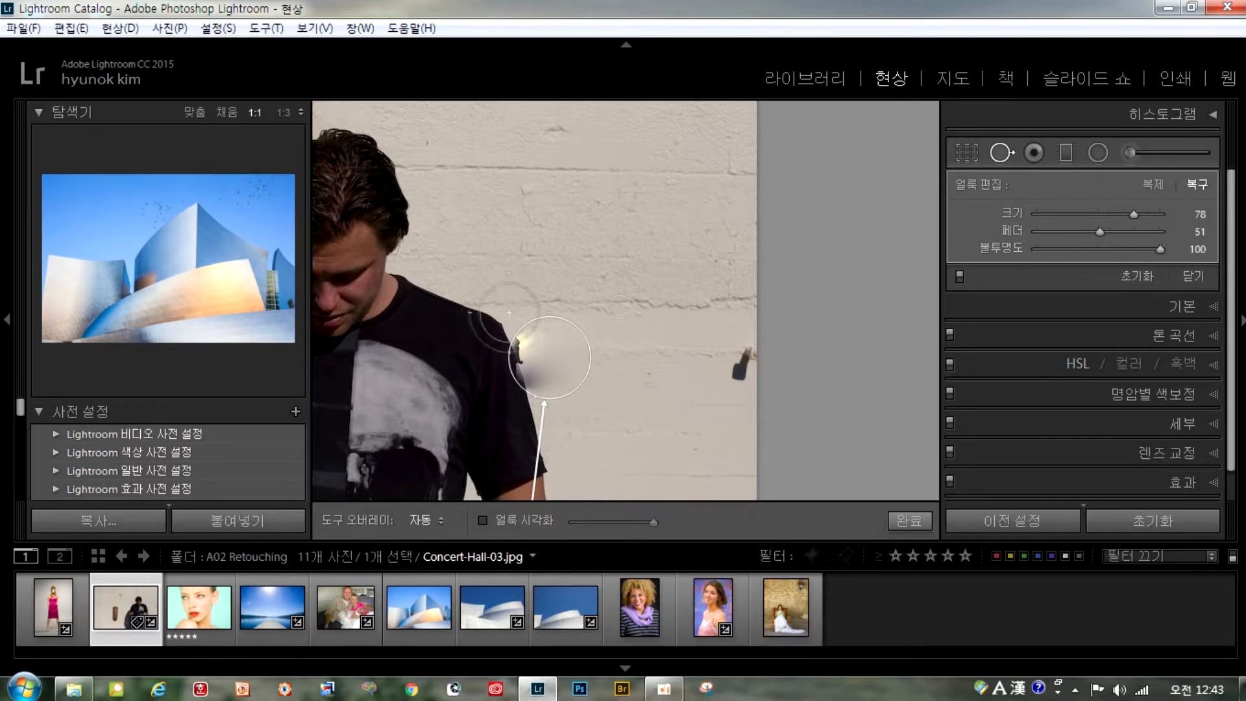
{"action": "left_click_drag", "start_coordinate": [556, 371], "coordinate": [580, 366]}
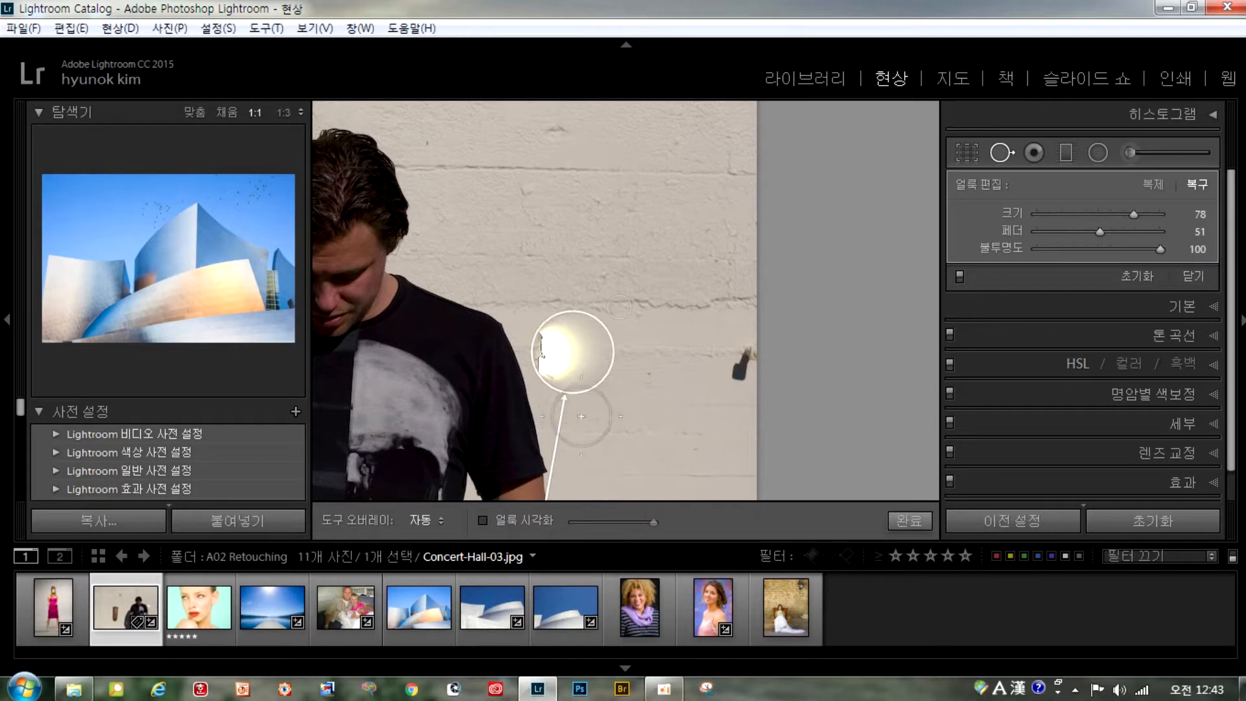
{"action": "key", "text": "Delete"}
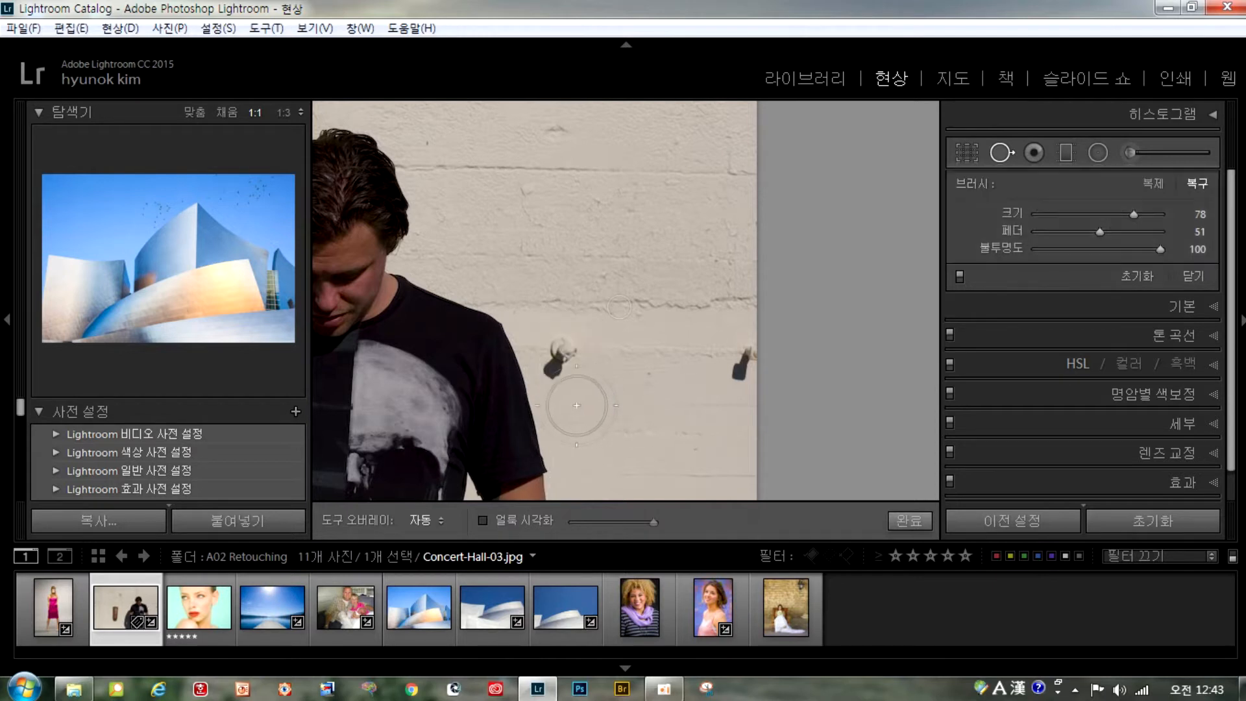
Heal the knob and its shadow on the wall beside the man's sleeve with spot size 78
{"action": "left_click", "coordinate": [565, 357]}
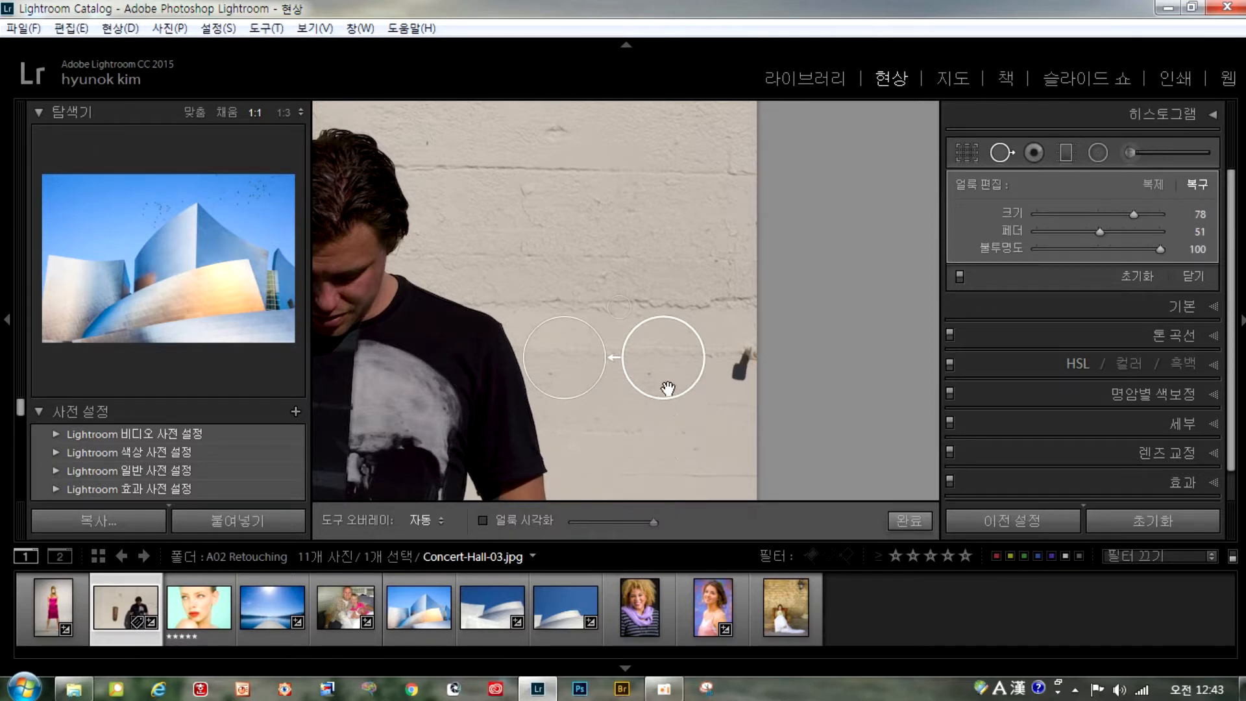
{"action": "left_click_drag", "start_coordinate": [665, 428], "coordinate": [676, 134]}
{"action": "left_click_drag", "start_coordinate": [585, 335], "coordinate": [923, 525]}
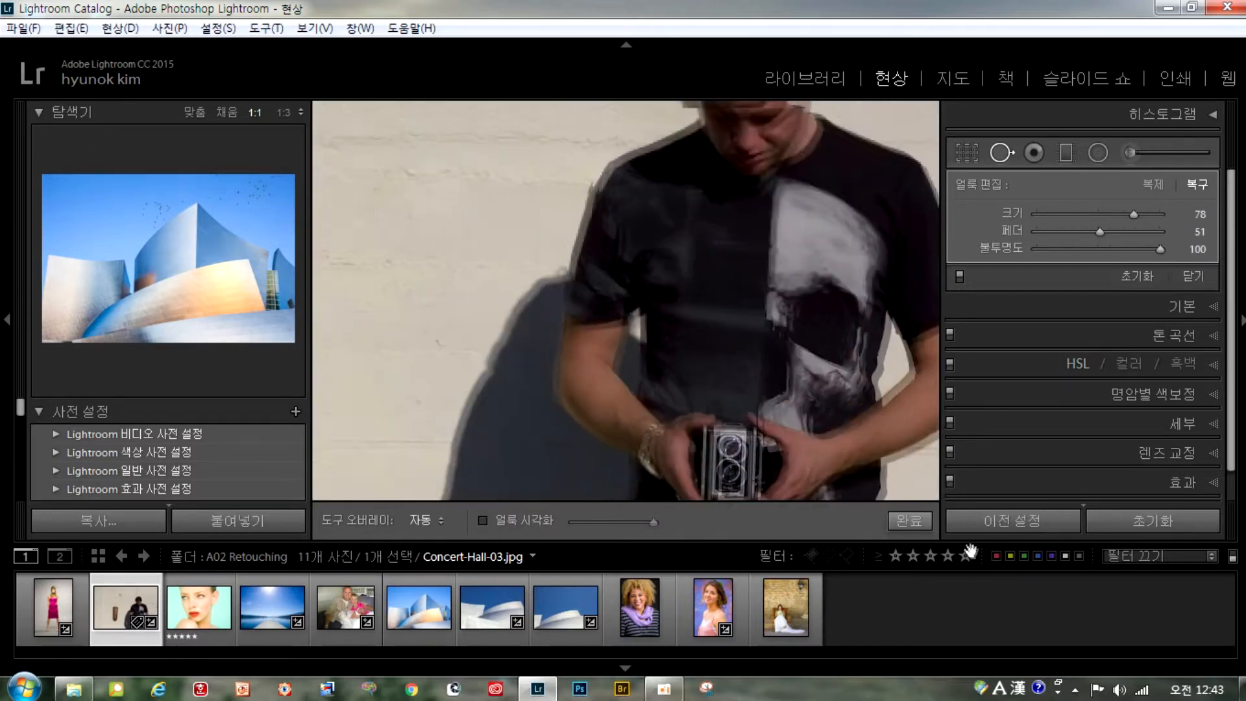
{"action": "left_click_drag", "start_coordinate": [482, 257], "coordinate": [999, 491]}
{"action": "mouse_move", "coordinate": [763, 392]}
{"action": "left_mouse_down"}
{"action": "mouse_move", "coordinate": [640, 163]}
{"action": "mouse_move", "coordinate": [625, 170]}
{"action": "left_mouse_up"}
{"action": "left_click_drag", "start_coordinate": [723, 384], "coordinate": [723, 298]}
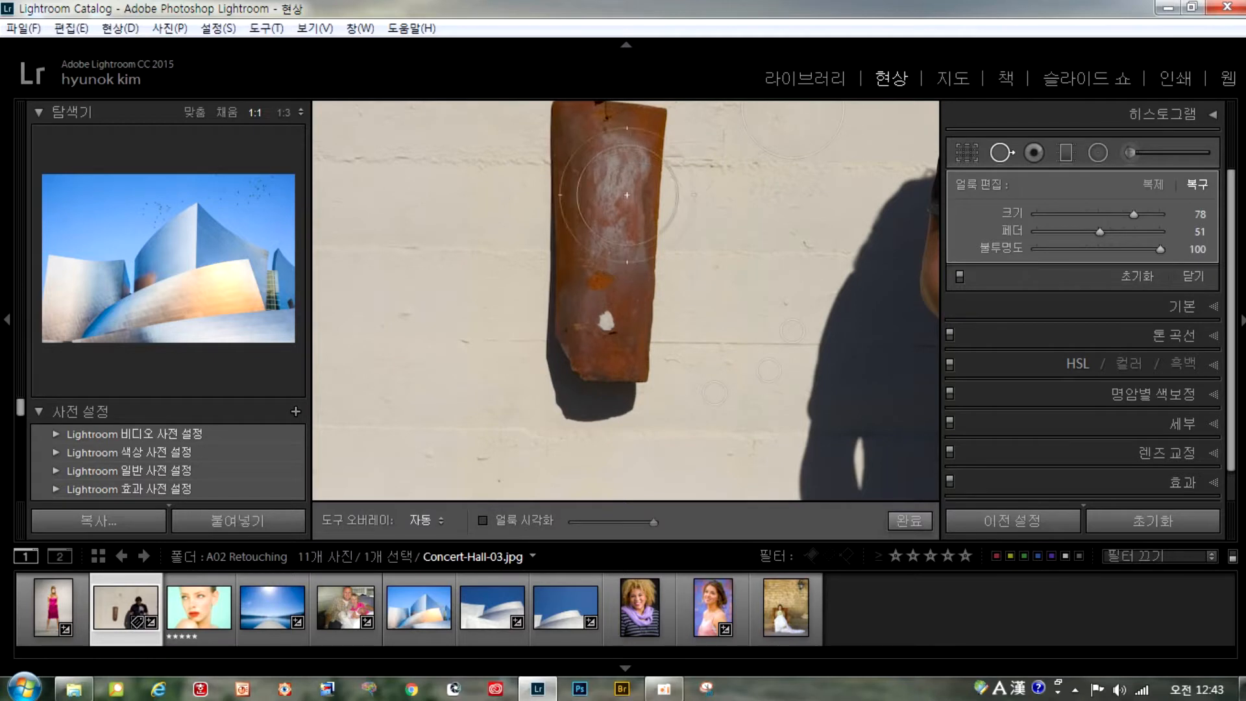
{"action": "left_click_drag", "start_coordinate": [608, 150], "coordinate": [636, 308]}
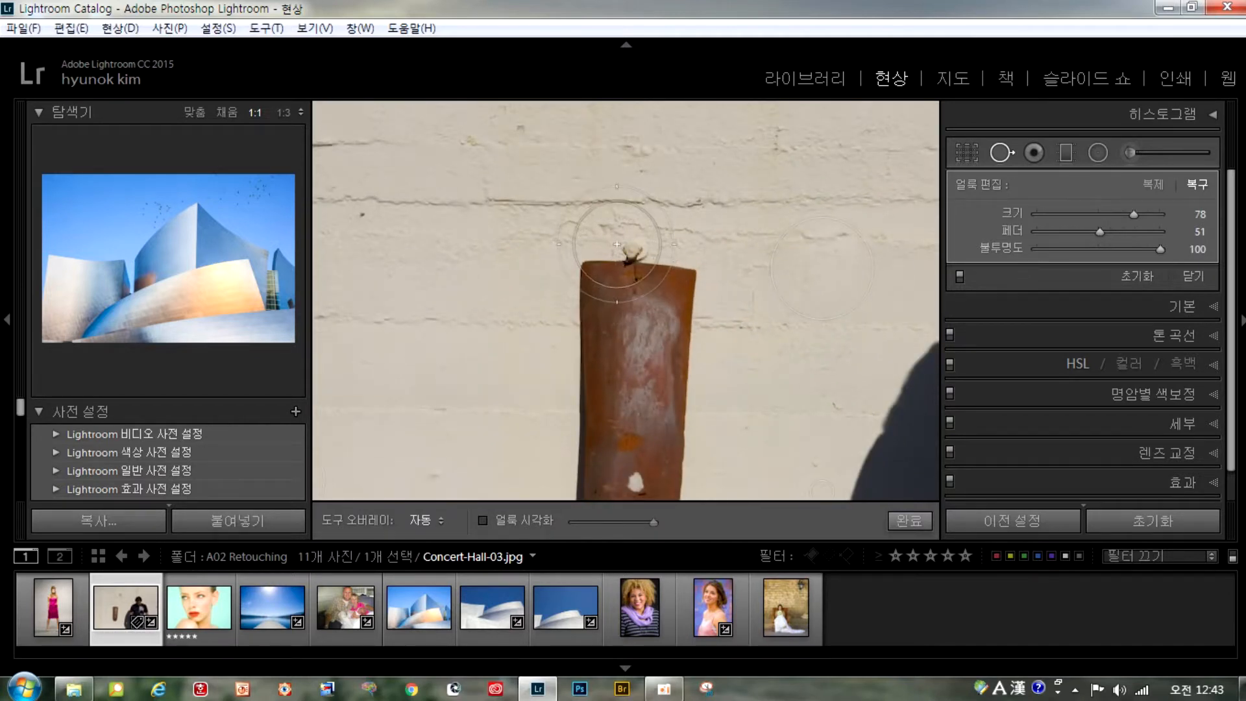
{"action": "left_click_drag", "start_coordinate": [616, 245], "coordinate": [597, 487]}
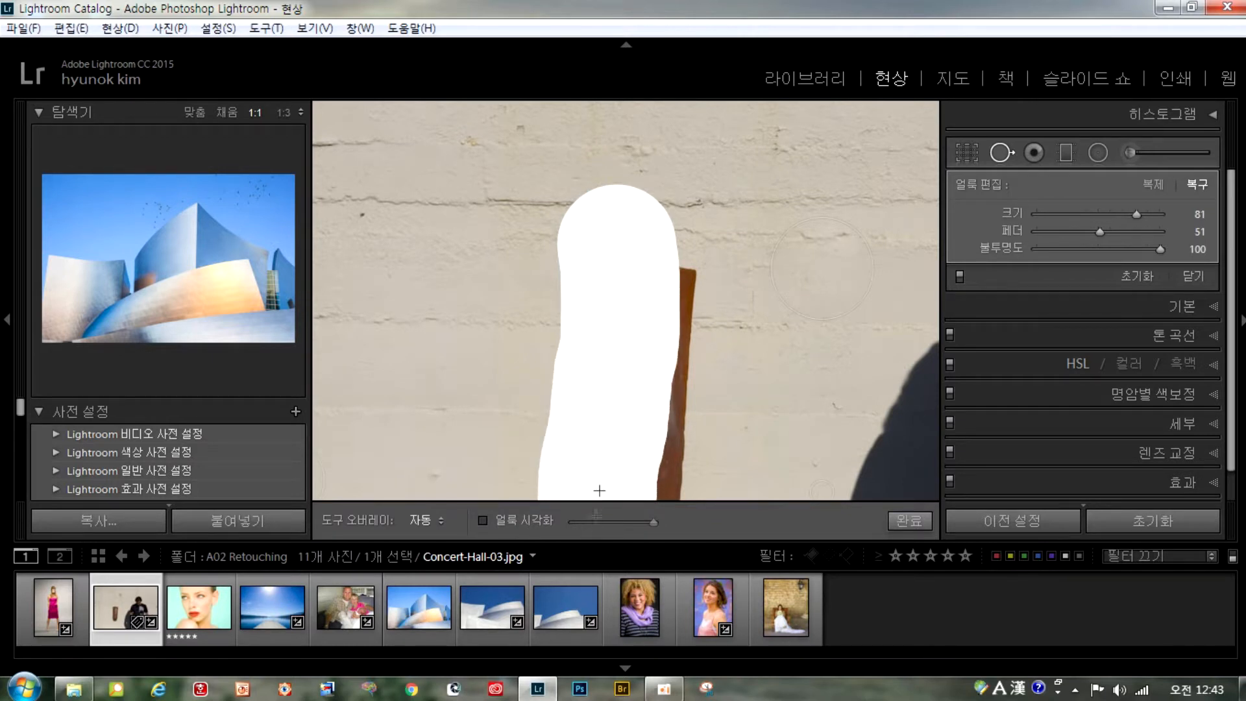
{"action": "mouse_move", "coordinate": [602, 436]}
{"action": "left_mouse_down"}
{"action": "mouse_move", "coordinate": [652, 256]}
{"action": "mouse_move", "coordinate": [669, 264]}
{"action": "mouse_move", "coordinate": [678, 322]}
{"action": "mouse_move", "coordinate": [661, 504]}
{"action": "left_mouse_up"}
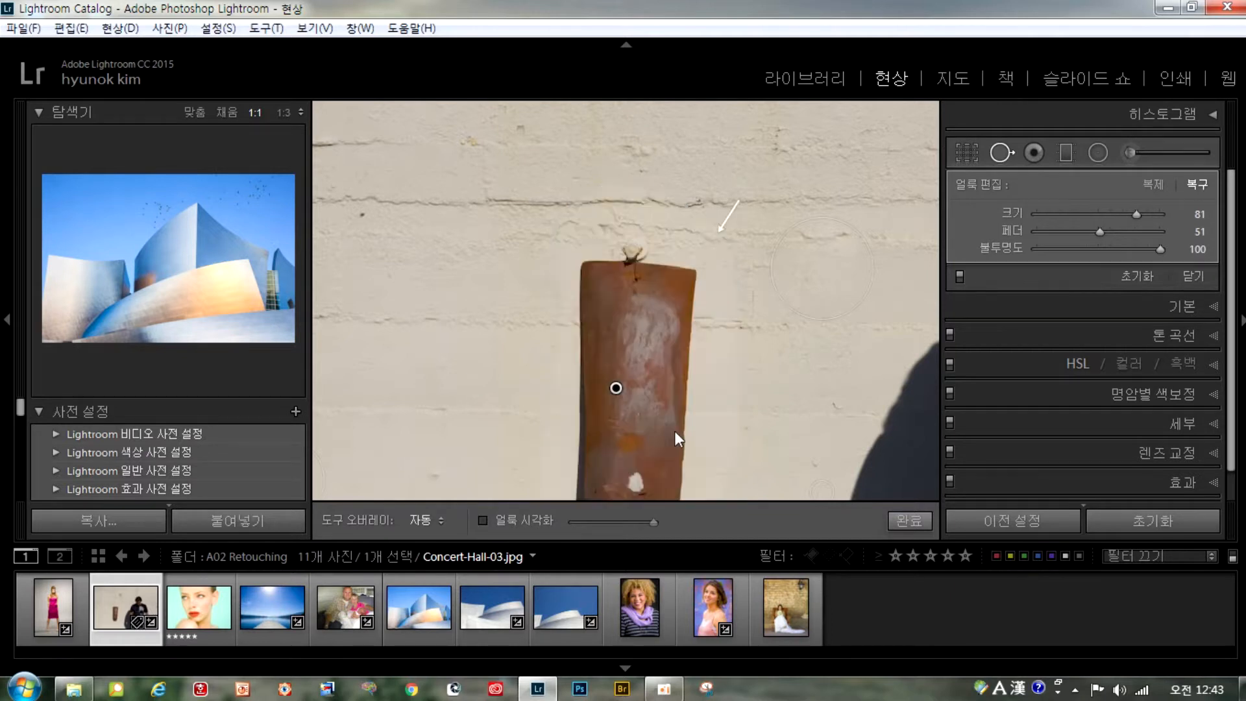
{"action": "mouse_move", "coordinate": [478, 402]}
{"action": "left_mouse_down"}
{"action": "mouse_move", "coordinate": [451, 167]}
{"action": "mouse_move", "coordinate": [467, 259]}
{"action": "mouse_move", "coordinate": [488, 282]}
{"action": "left_mouse_up"}
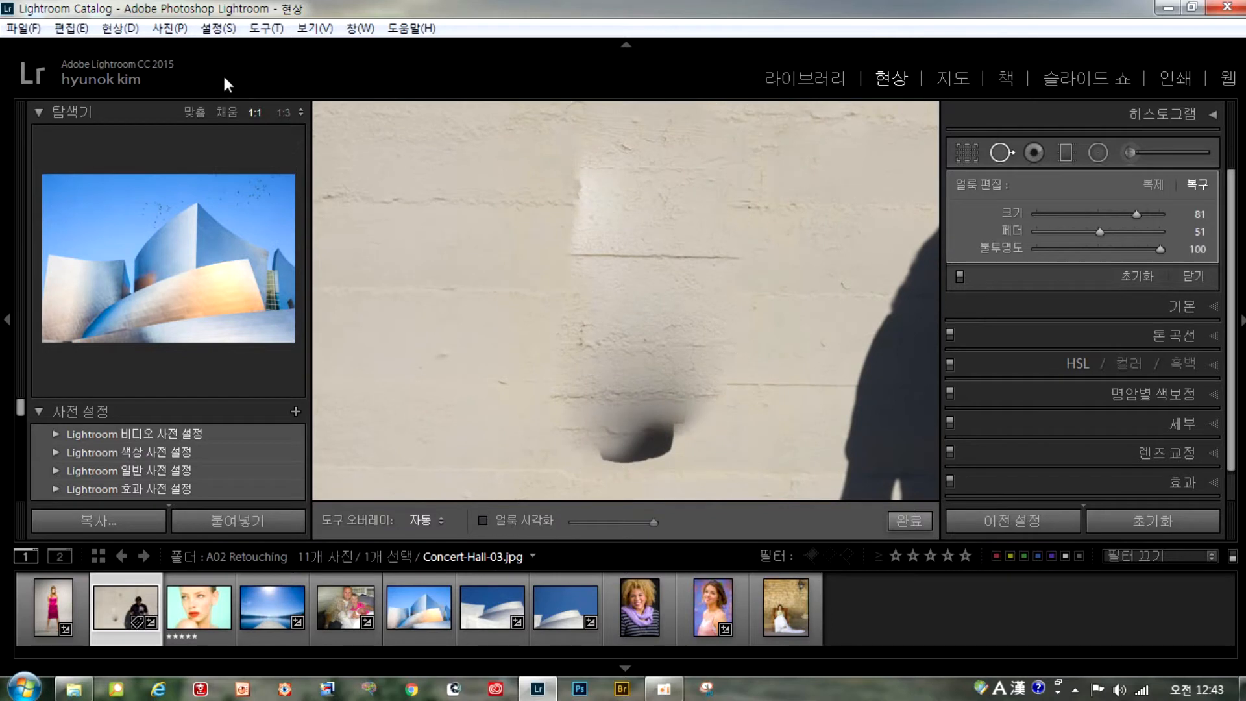
{"action": "left_click", "coordinate": [201, 114]}
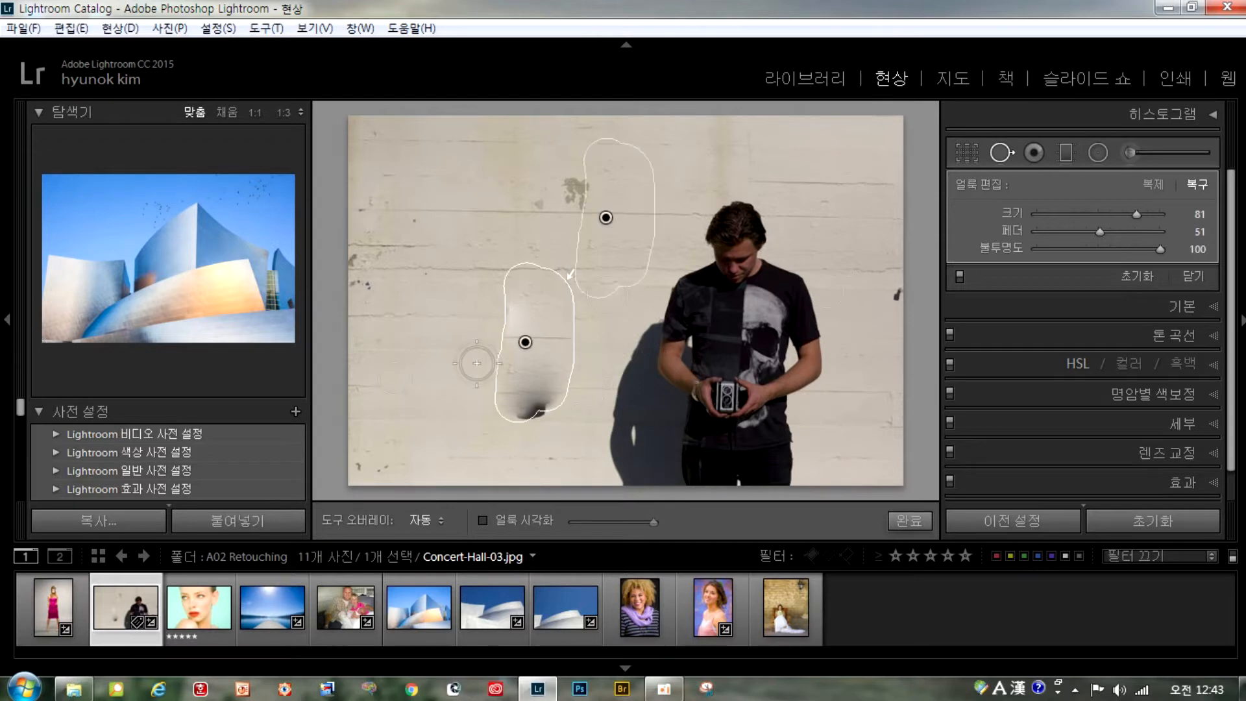
{"action": "key", "text": "Delete"}
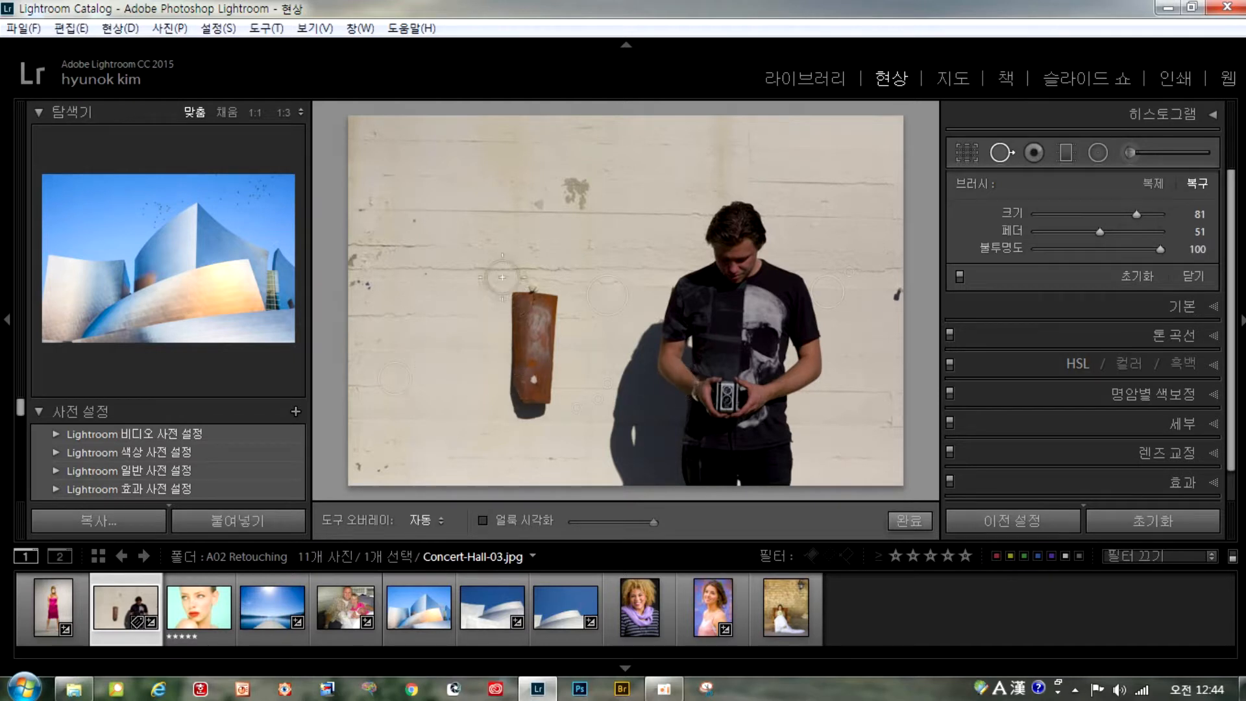
Paint a size 82 heal stroke over the rusty plate and its shadow, and align its source on clean wall to the left
{"action": "mouse_move", "coordinate": [513, 296]}
{"action": "left_mouse_down"}
{"action": "mouse_move", "coordinate": [553, 299]}
{"action": "mouse_move", "coordinate": [550, 424]}
{"action": "mouse_move", "coordinate": [515, 424]}
{"action": "mouse_move", "coordinate": [511, 304]}
{"action": "left_mouse_up"}
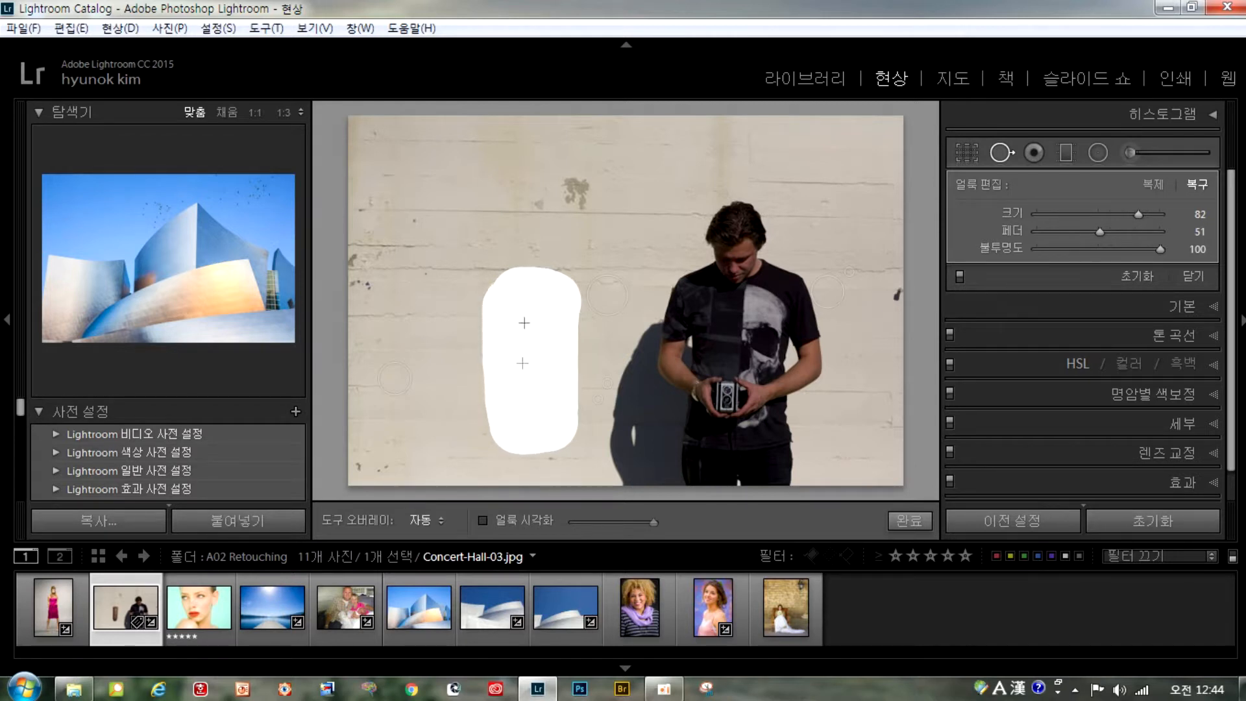
{"action": "left_click_drag", "start_coordinate": [558, 320], "coordinate": [557, 321]}
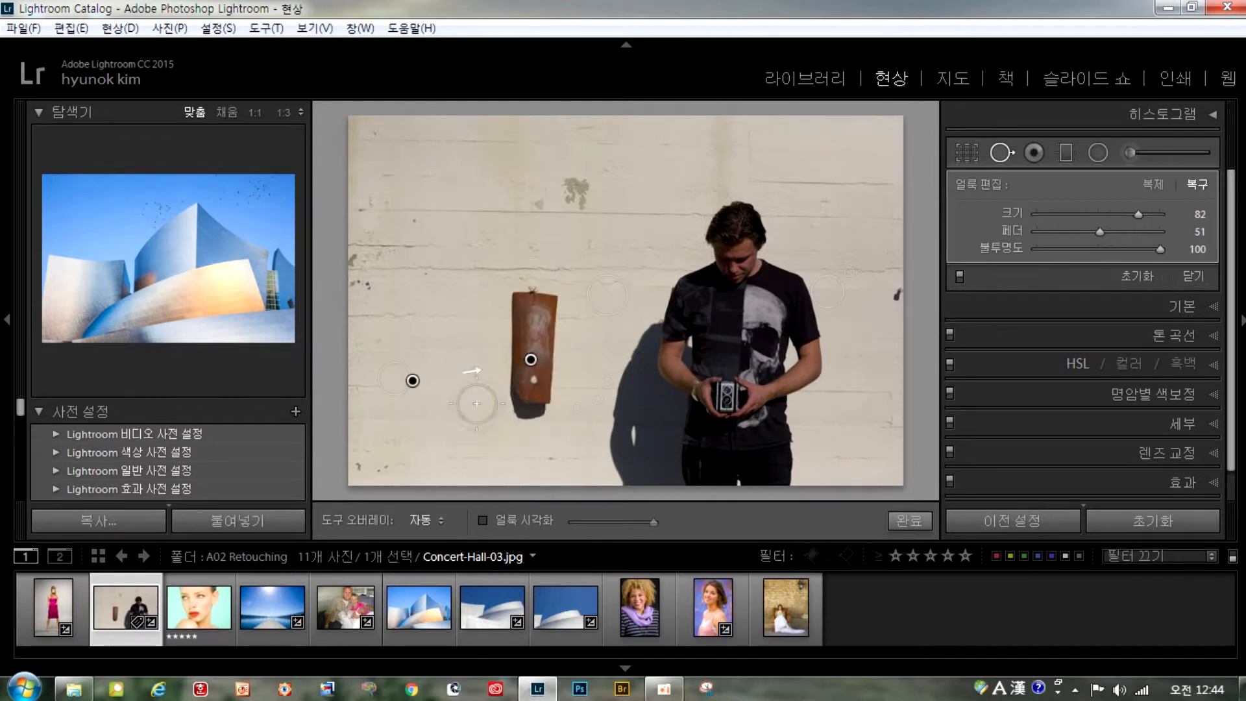
{"action": "mouse_move", "coordinate": [396, 445]}
{"action": "left_mouse_down"}
{"action": "mouse_move", "coordinate": [403, 412]}
{"action": "mouse_move", "coordinate": [382, 427]}
{"action": "mouse_move", "coordinate": [385, 416]}
{"action": "mouse_move", "coordinate": [386, 432]}
{"action": "left_mouse_up"}
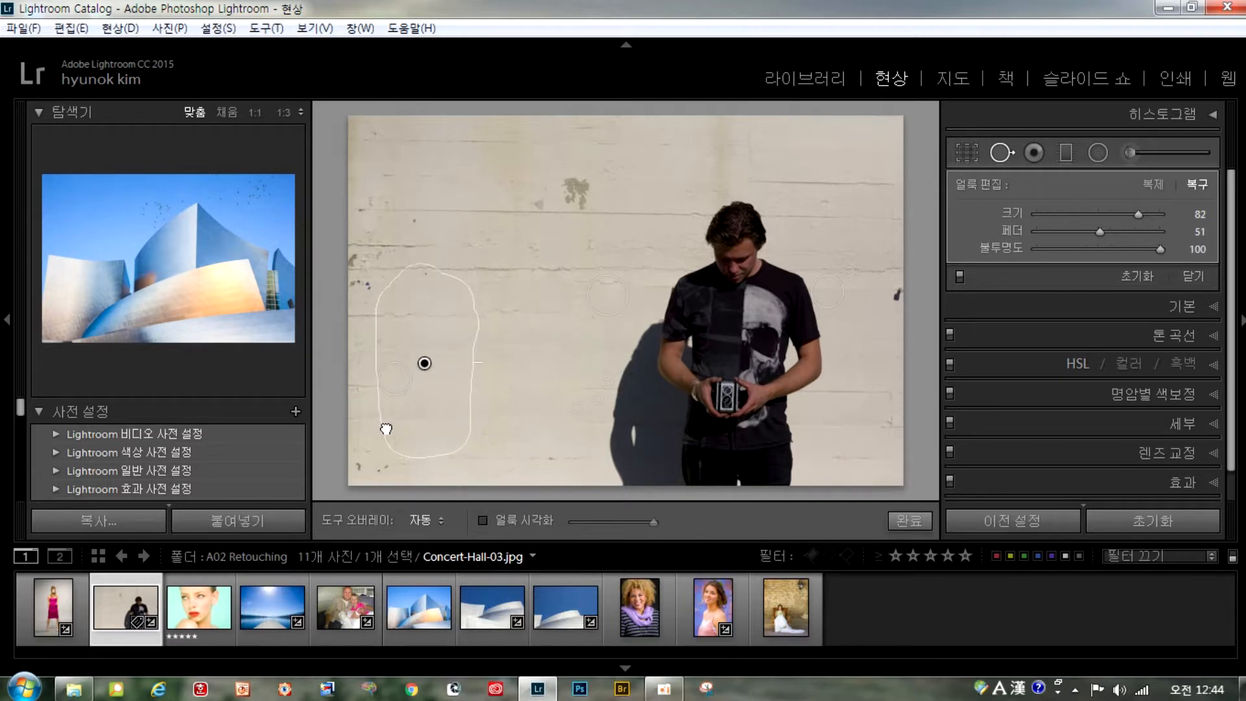
{"action": "left_click_drag", "start_coordinate": [386, 424], "coordinate": [387, 425]}
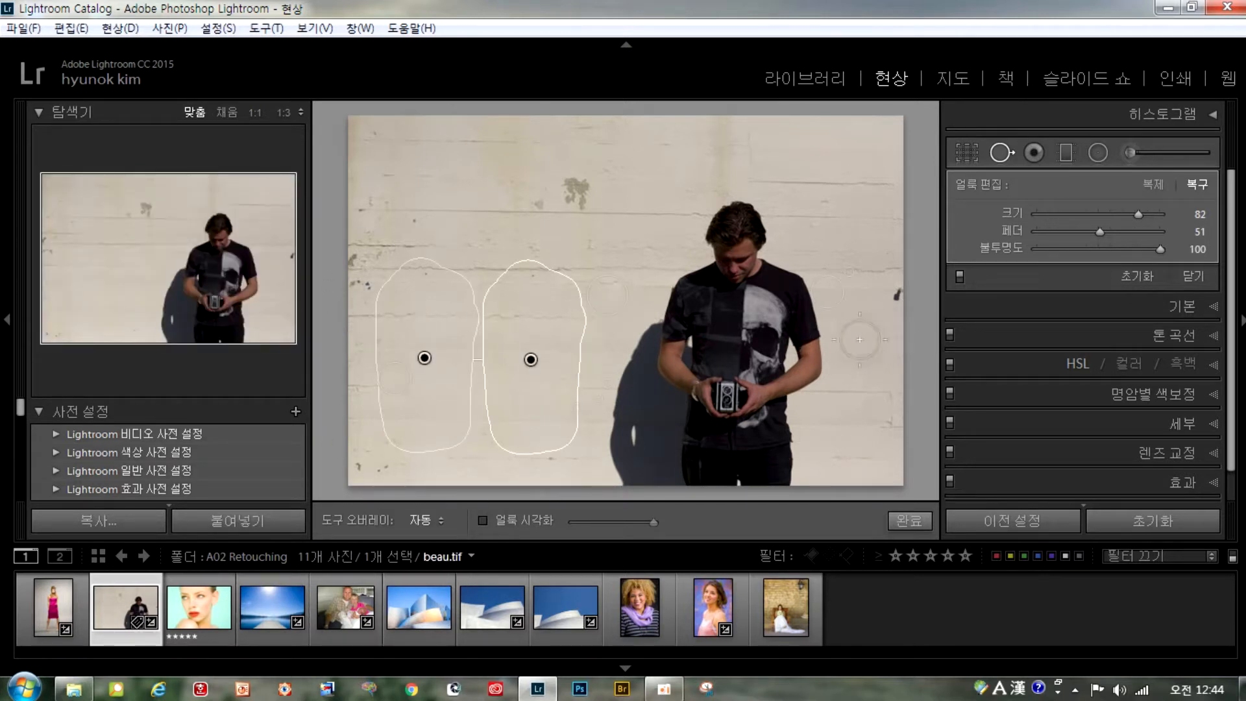
Heal the grey stain high on the wall and the dark hook at the photo's right edge with brush size 82
{"action": "mouse_move", "coordinate": [575, 183]}
{"action": "left_mouse_down"}
{"action": "mouse_move", "coordinate": [569, 203]}
{"action": "mouse_move", "coordinate": [523, 201]}
{"action": "left_mouse_up"}
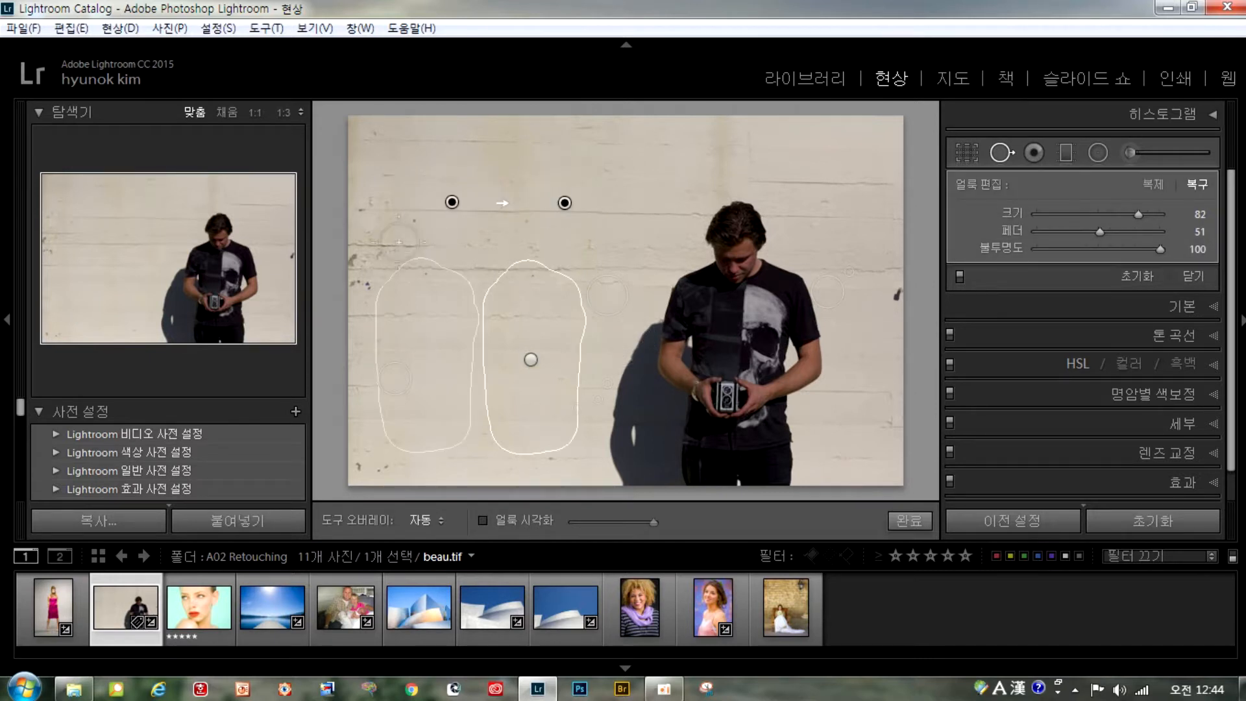
{"action": "left_click", "coordinate": [900, 294]}
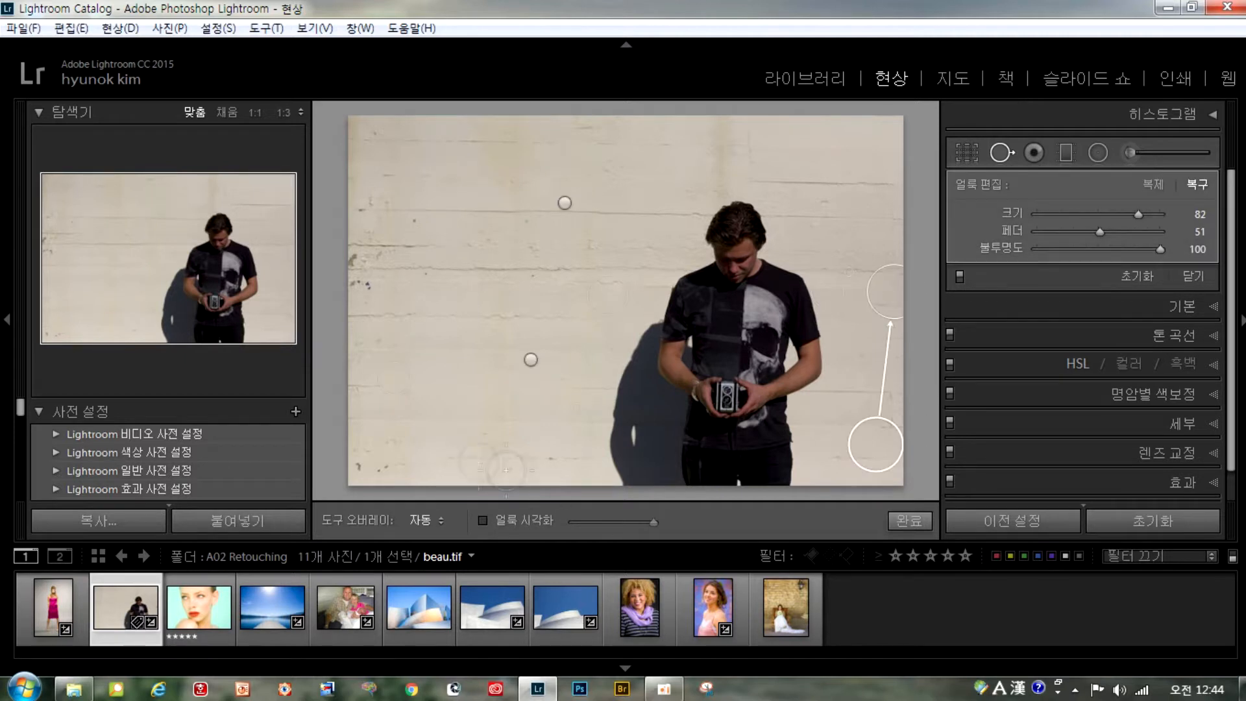
Heal the dark marks in the photo's lower-left corner and along the left side of the wall with brush size 79
{"action": "left_click", "coordinate": [381, 468]}
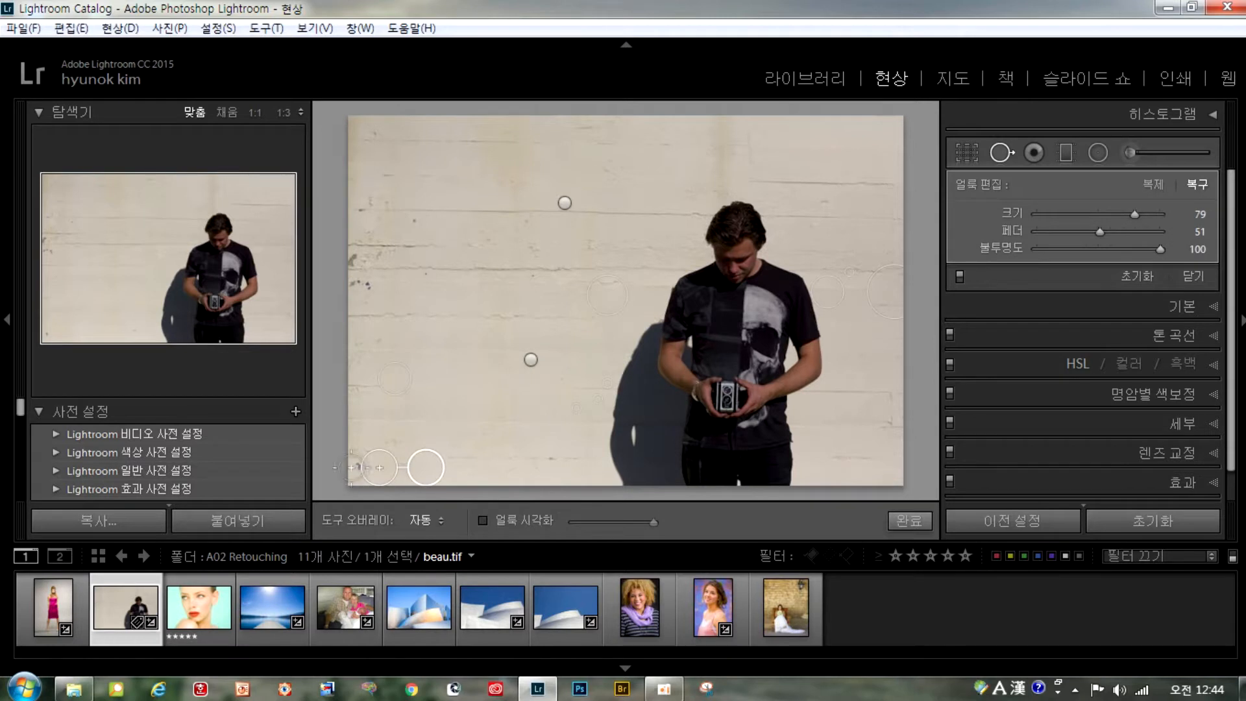
{"action": "left_click", "coordinate": [353, 467]}
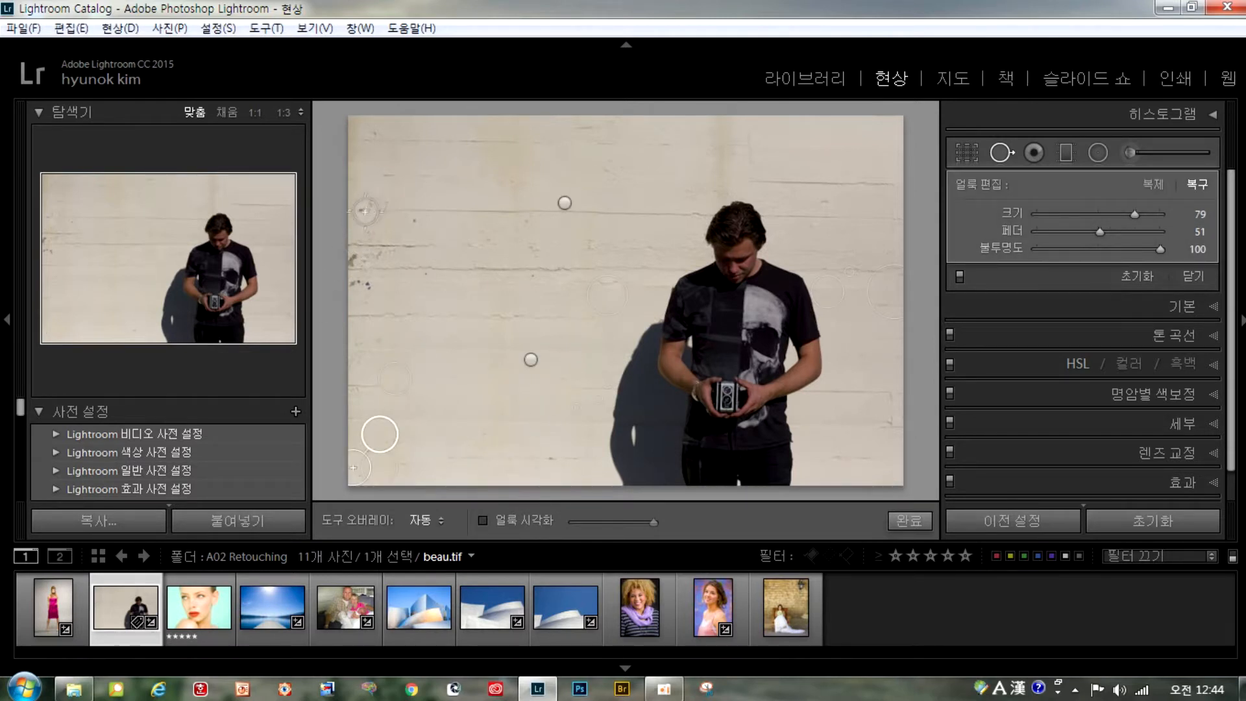
{"action": "left_click", "coordinate": [414, 222]}
{"action": "left_click", "coordinate": [358, 261]}
{"action": "left_click", "coordinate": [362, 288]}
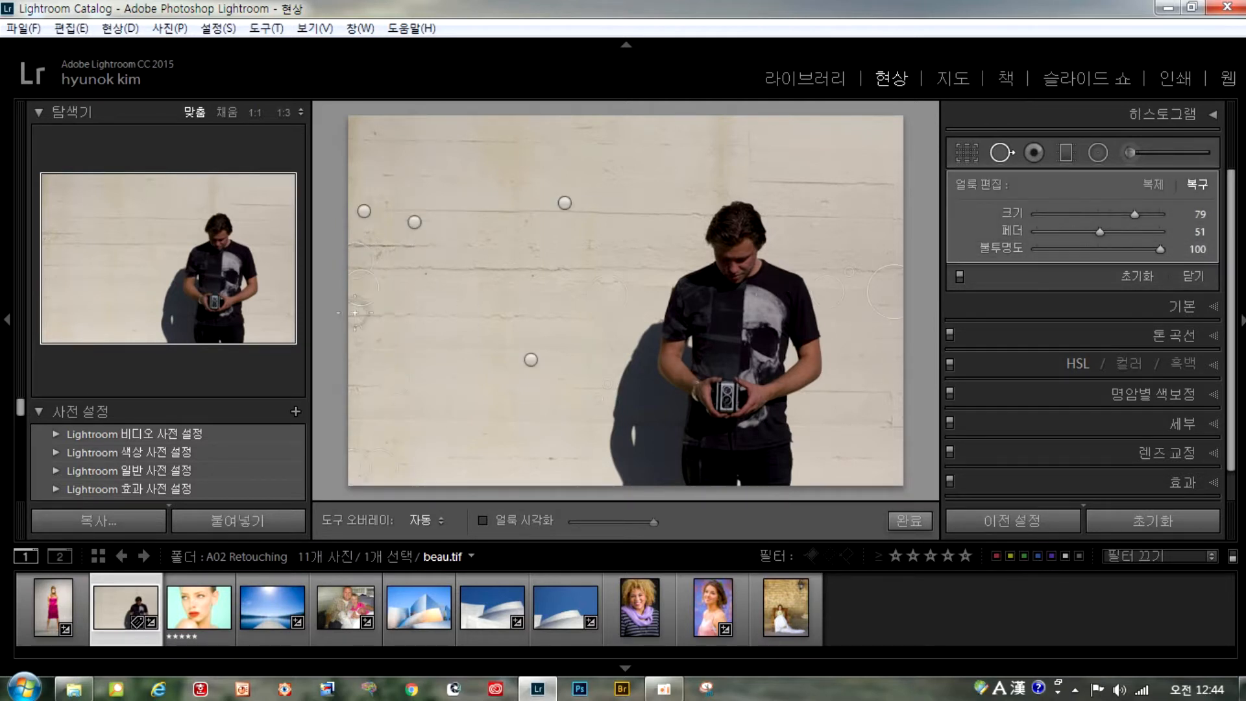
{"action": "left_click", "coordinate": [378, 254]}
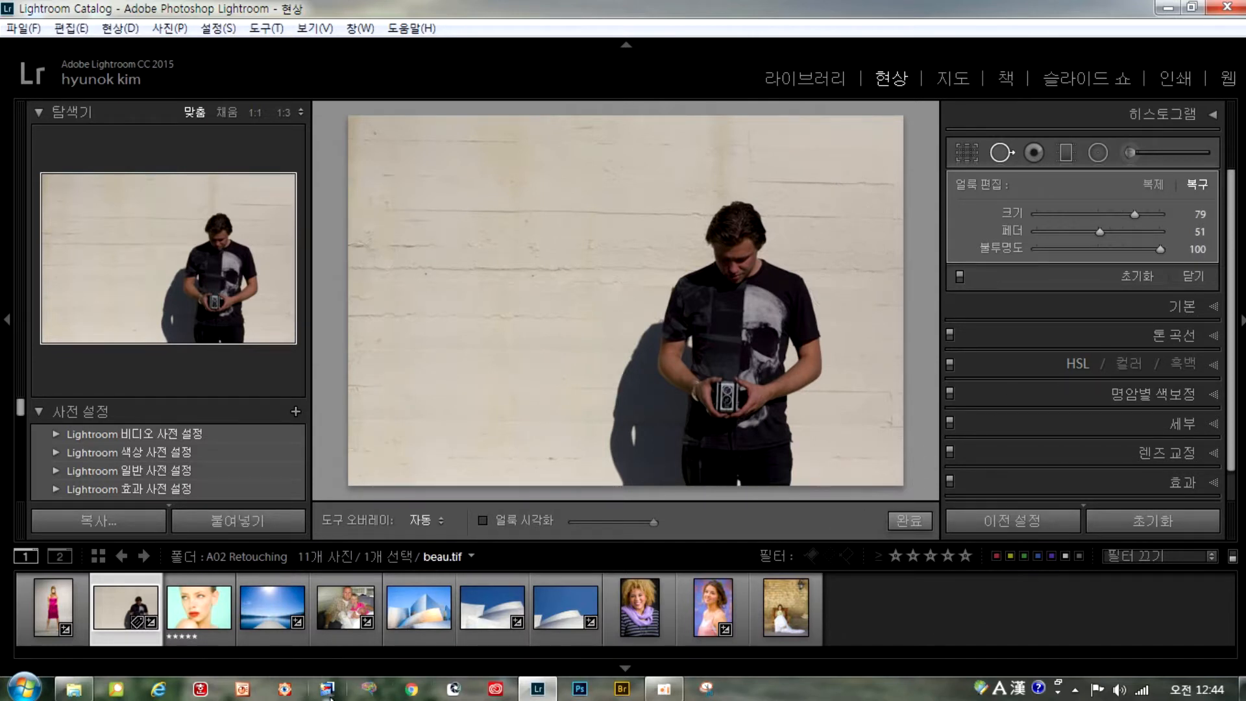
Open Beauty.jpg at 1:1 and heal the two reddish blemishes on the cheek above the mouth with brush size 77
{"action": "left_click", "coordinate": [192, 615]}
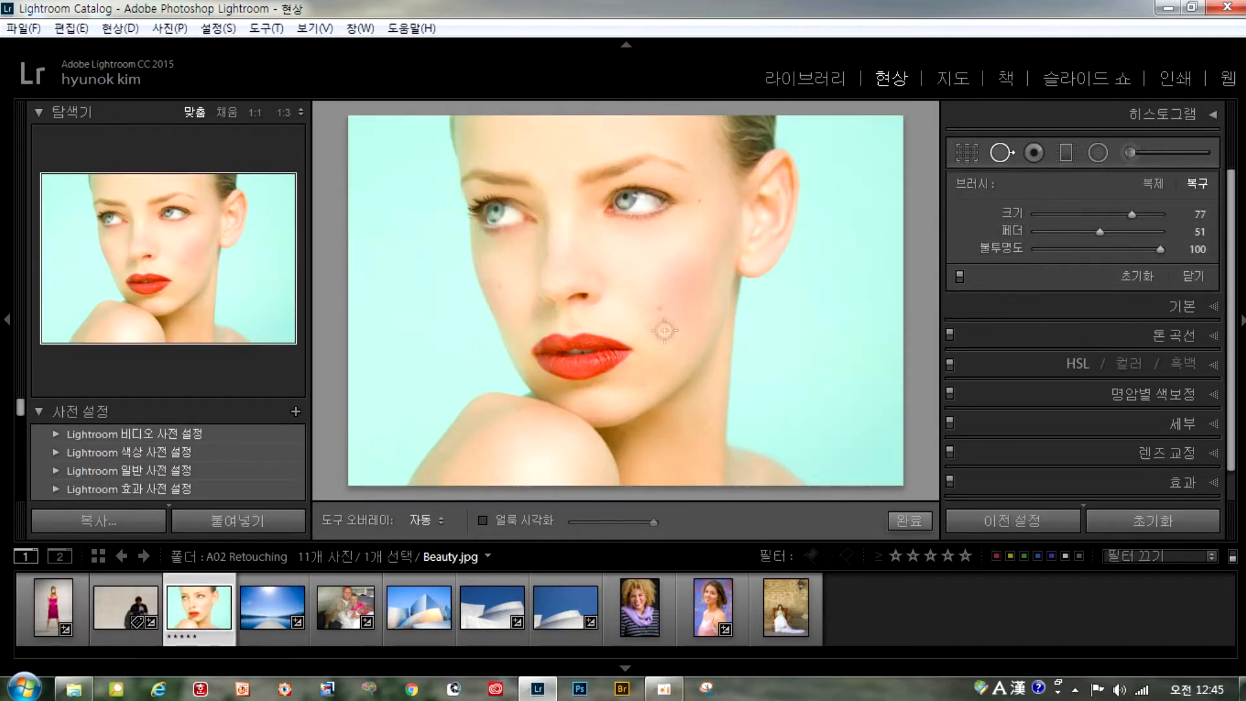
{"action": "left_click", "coordinate": [250, 110]}
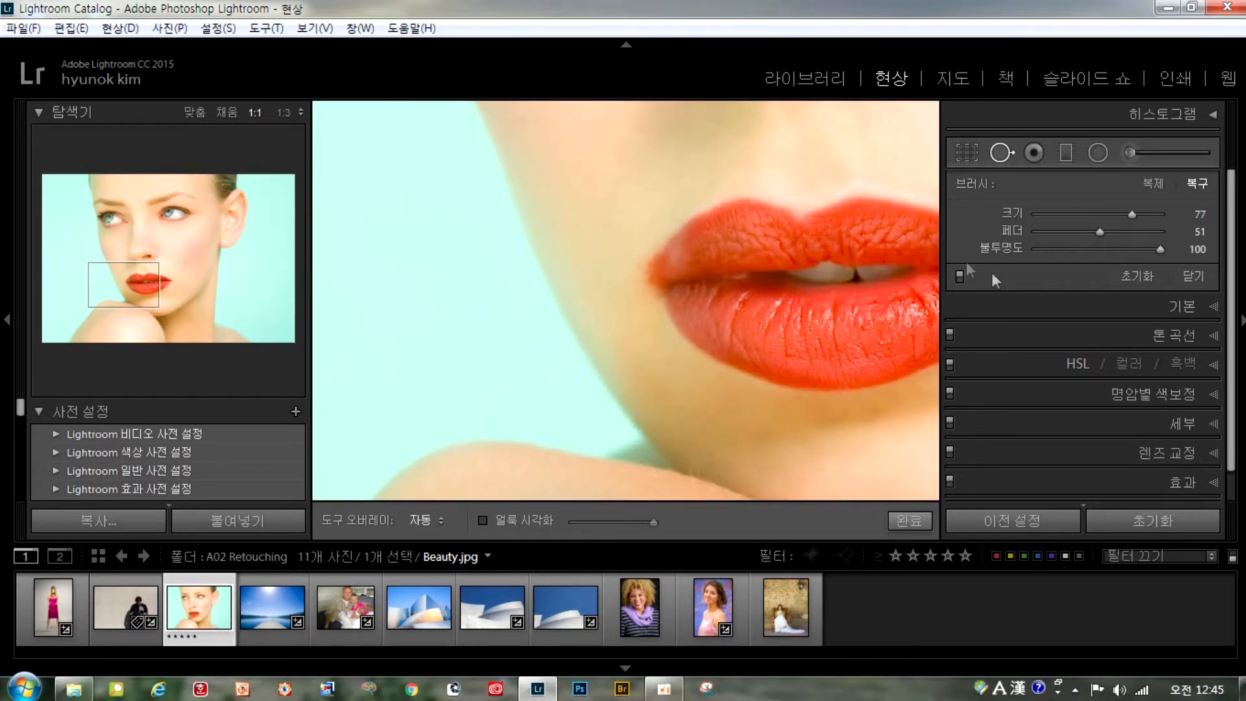
{"action": "mouse_move", "coordinate": [806, 226]}
{"action": "left_mouse_down"}
{"action": "mouse_move", "coordinate": [570, 393]}
{"action": "mouse_move", "coordinate": [372, 333]}
{"action": "left_mouse_up"}
{"action": "left_click_drag", "start_coordinate": [747, 205], "coordinate": [692, 355]}
{"action": "scroll", "coordinate": [696, 338], "scroll_direction": "down", "scroll_amount": 1}
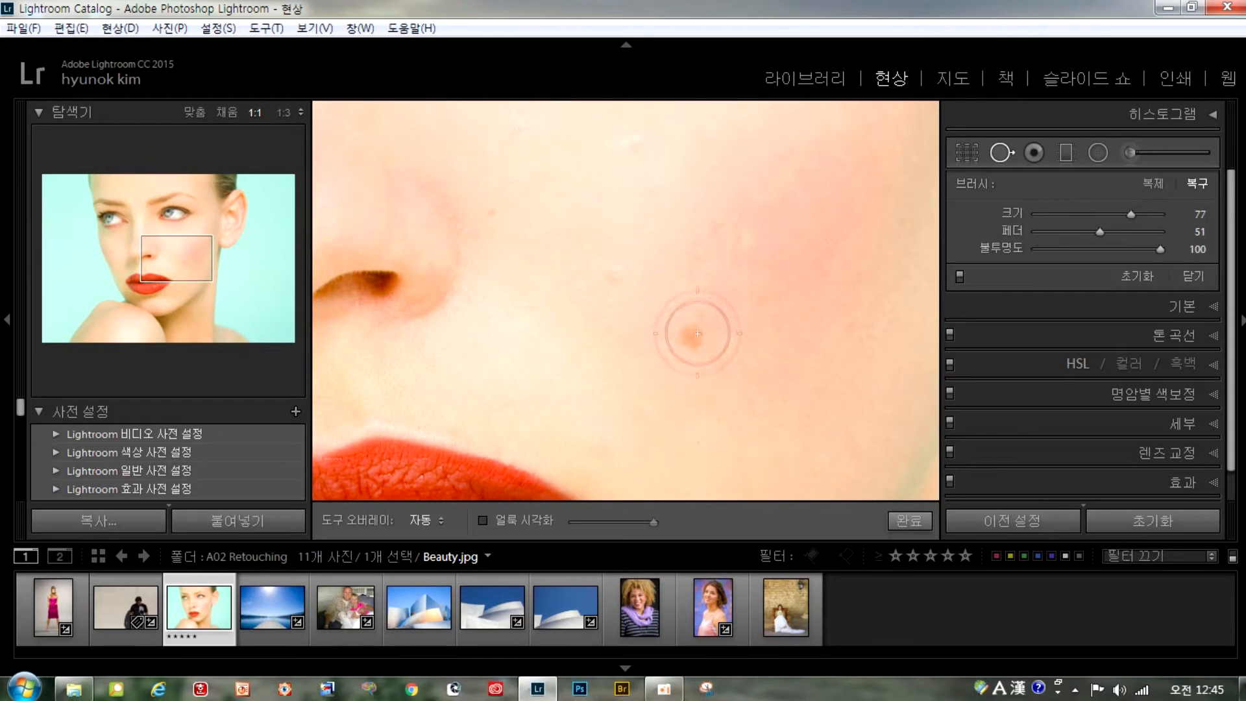
{"action": "left_click", "coordinate": [694, 338]}
{"action": "left_click", "coordinate": [617, 283]}
Heal the small mole beside the eye's outer corner and the forehead blemish above the eyebrow, using spot size 75 on the forehead
{"action": "mouse_move", "coordinate": [761, 189]}
{"action": "left_mouse_down"}
{"action": "mouse_move", "coordinate": [807, 687]}
{"action": "mouse_move", "coordinate": [791, 486]}
{"action": "left_mouse_up"}
{"action": "scroll", "coordinate": [871, 201], "scroll_direction": "down", "scroll_amount": 1}
{"action": "left_click", "coordinate": [874, 203]}
{"action": "left_click_drag", "start_coordinate": [453, 407], "coordinate": [769, 341]}
{"action": "left_click_drag", "start_coordinate": [635, 383], "coordinate": [651, 587]}
{"action": "mouse_move", "coordinate": [771, 236]}
{"action": "left_mouse_down"}
{"action": "mouse_move", "coordinate": [626, 381]}
{"action": "mouse_move", "coordinate": [656, 334]}
{"action": "left_mouse_up"}
{"action": "left_click", "coordinate": [755, 302]}
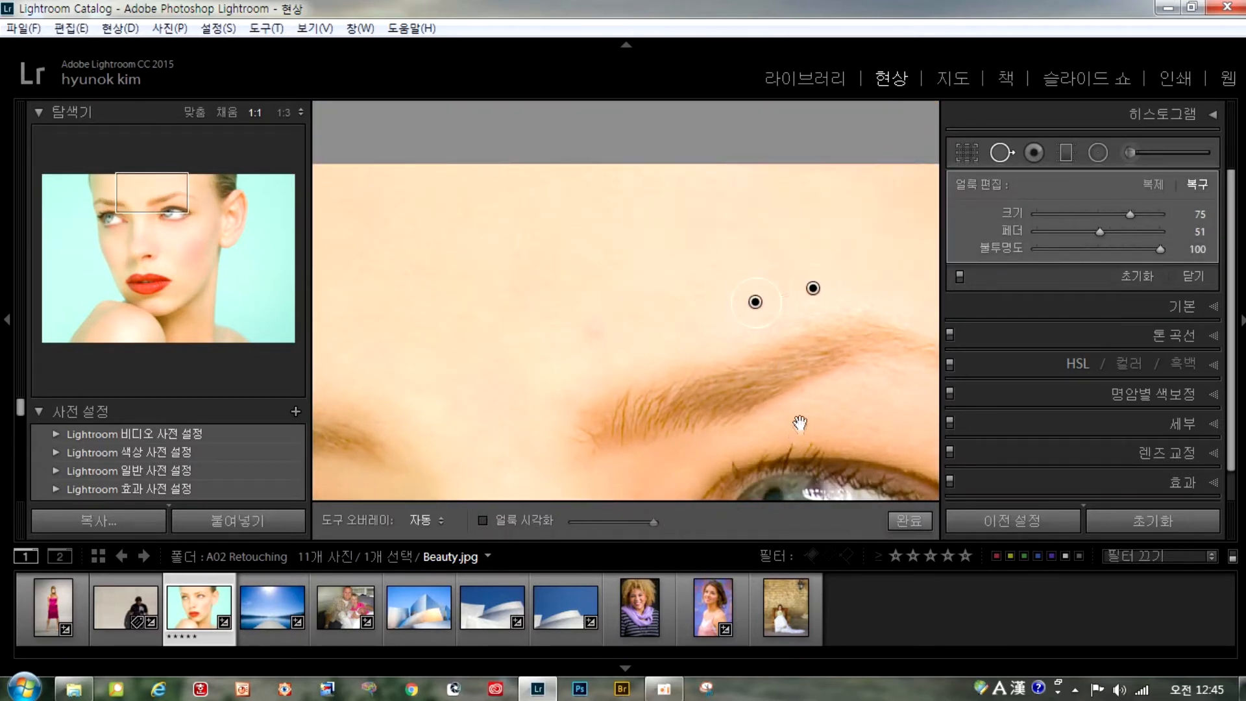
Heal the small blemish on the lower cheek near the jawline with spot size 75
{"action": "left_click_drag", "start_coordinate": [800, 423], "coordinate": [639, 230]}
{"action": "left_click_drag", "start_coordinate": [626, 374], "coordinate": [749, 263]}
{"action": "left_click_drag", "start_coordinate": [666, 414], "coordinate": [924, 131]}
{"action": "mouse_move", "coordinate": [760, 403]}
{"action": "left_mouse_down"}
{"action": "mouse_move", "coordinate": [738, 364]}
{"action": "mouse_move", "coordinate": [423, 286]}
{"action": "mouse_move", "coordinate": [377, 401]}
{"action": "left_mouse_up"}
{"action": "left_click", "coordinate": [714, 262]}
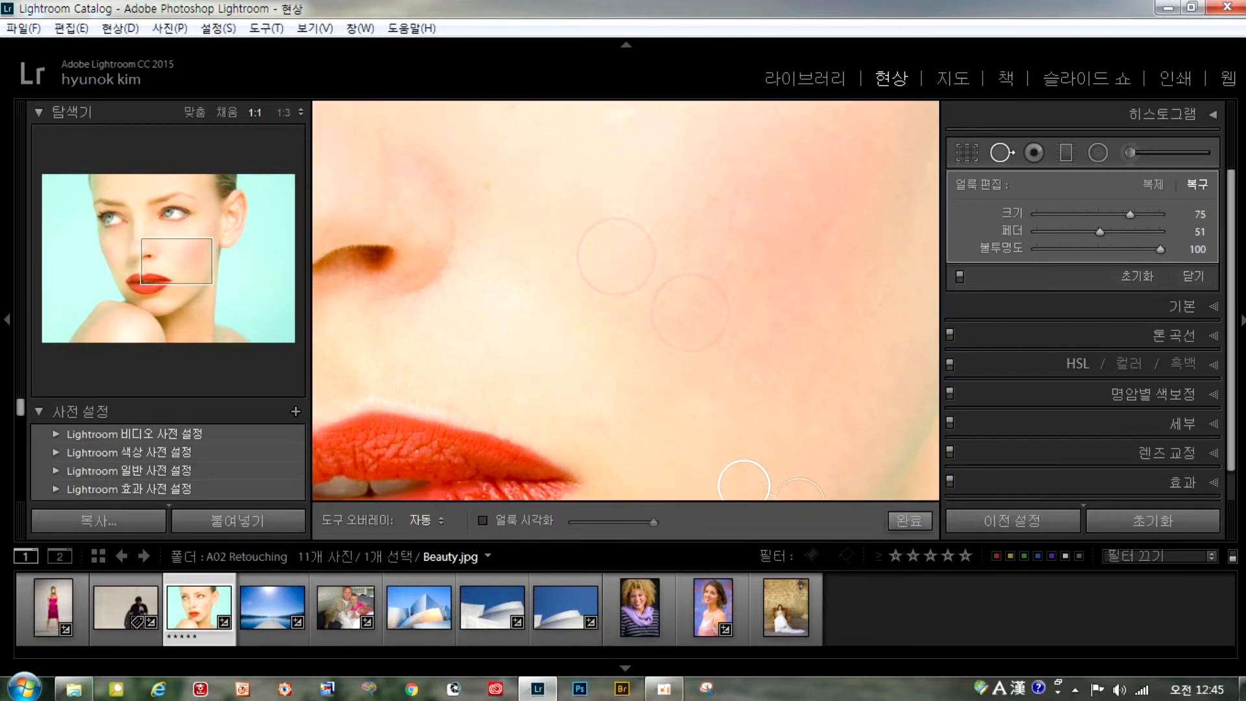
Display the whole portrait with Visualize Spots on and lower its threshold to about the middle
{"action": "left_click", "coordinate": [195, 113]}
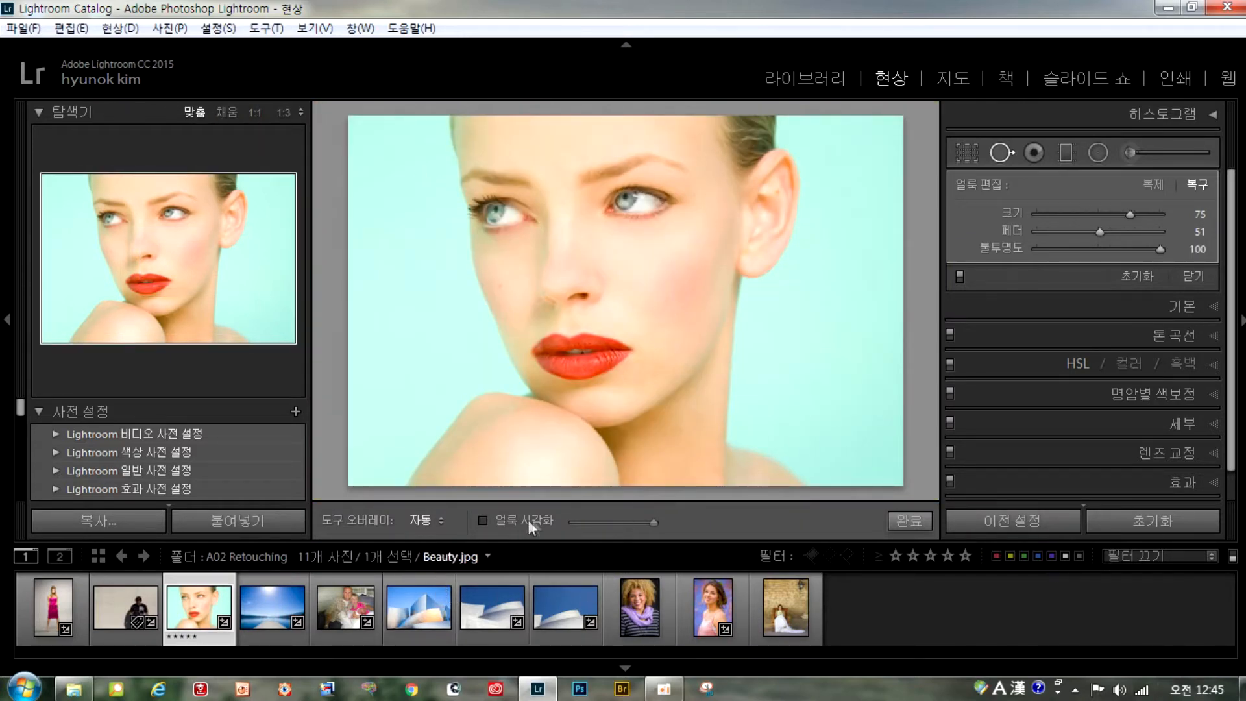
{"action": "left_click", "coordinate": [483, 520]}
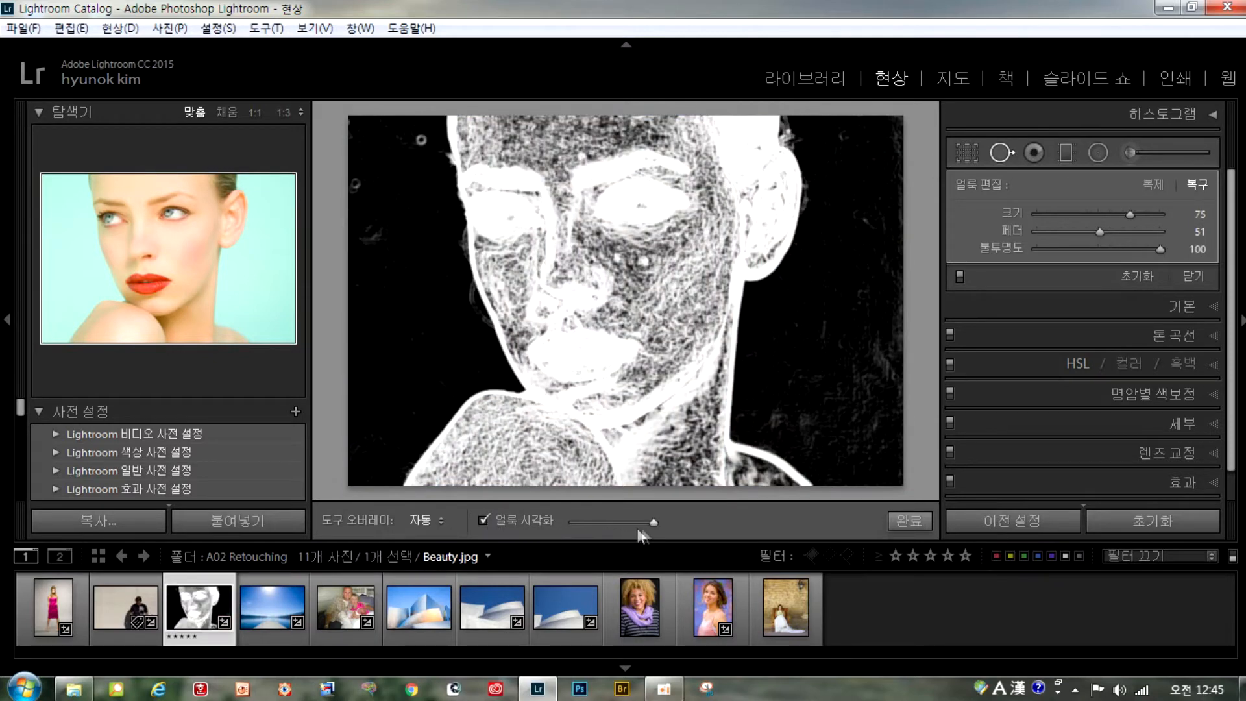
{"action": "left_click_drag", "start_coordinate": [652, 522], "coordinate": [613, 527]}
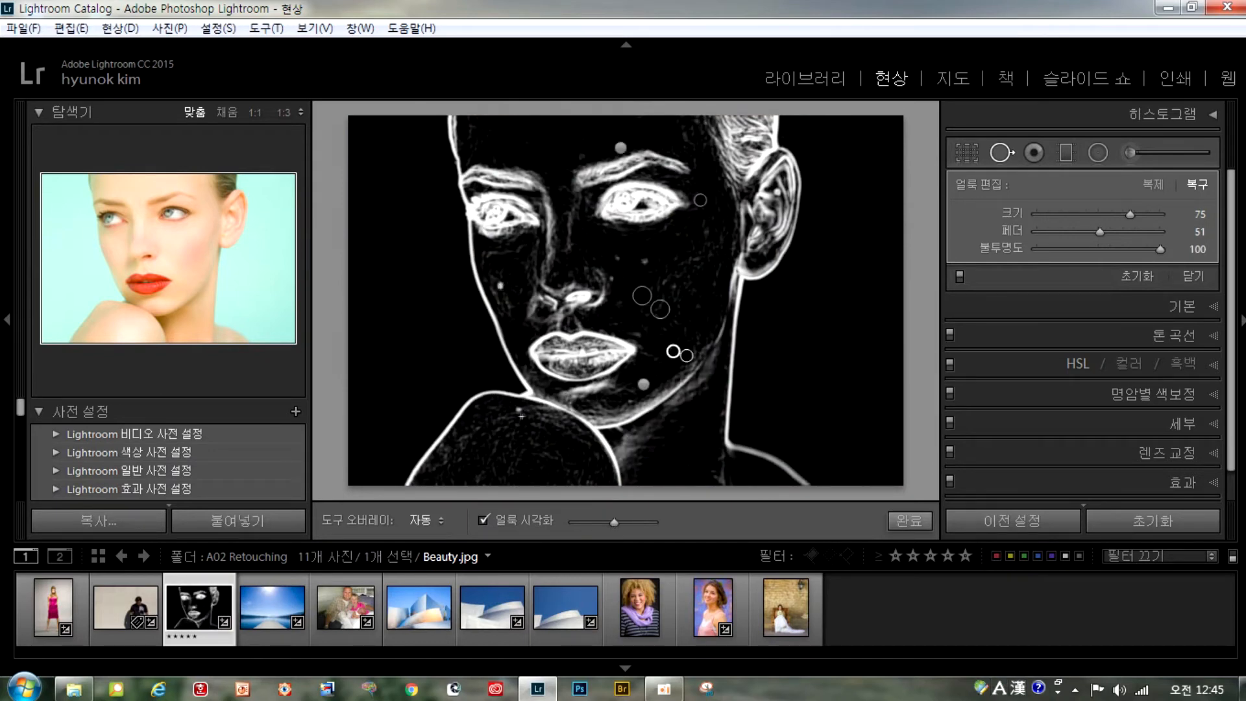
Heal the two faint spots that stand out on the upper cheek below the eye
{"action": "left_click", "coordinate": [645, 260]}
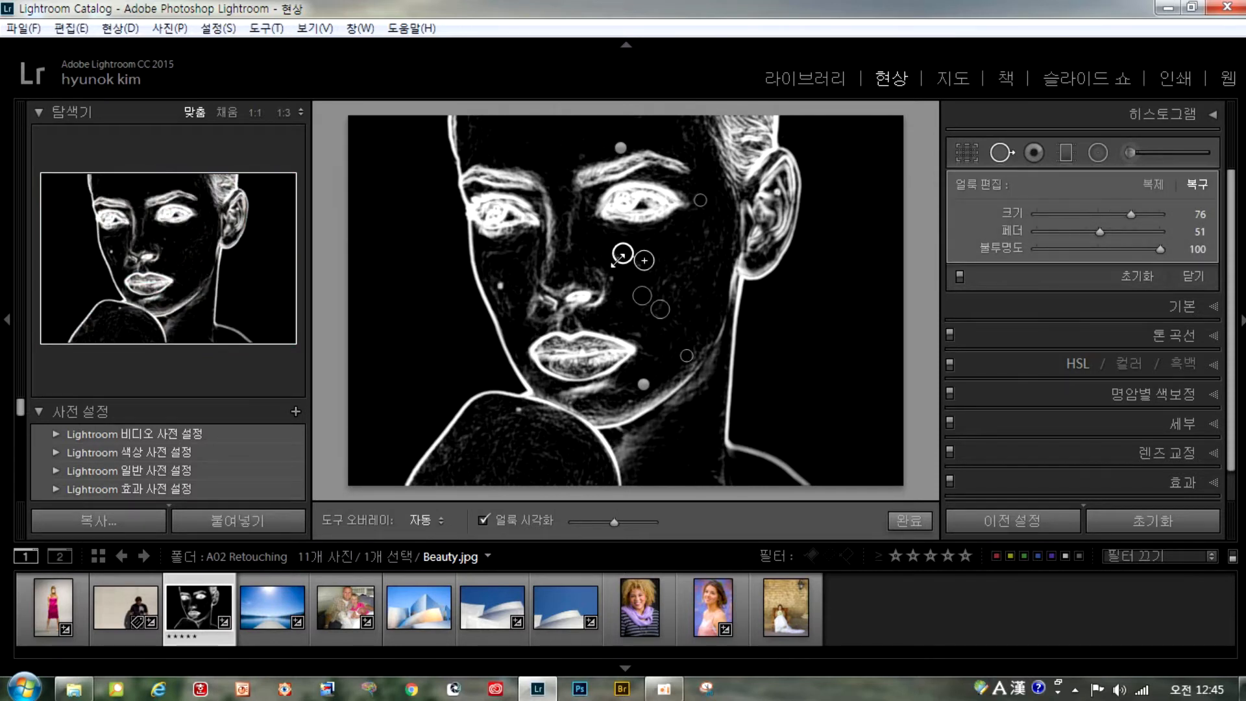
{"action": "mouse_move", "coordinate": [633, 253]}
{"action": "left_mouse_down"}
{"action": "mouse_move", "coordinate": [626, 262]}
{"action": "mouse_move", "coordinate": [642, 245]}
{"action": "mouse_move", "coordinate": [619, 261]}
{"action": "left_mouse_up"}
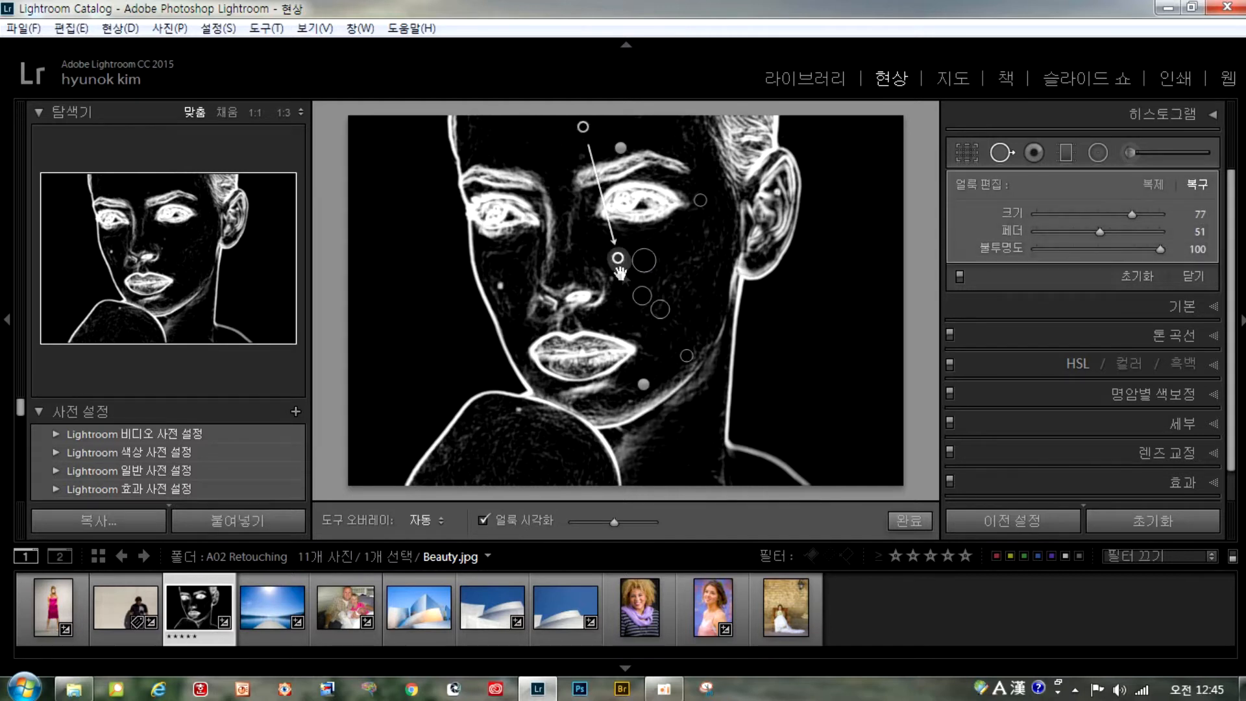
Heal the spots beside the nose, on the far cheek, shoulder, chin and near cheek with spot size 76
{"action": "left_click", "coordinate": [612, 278]}
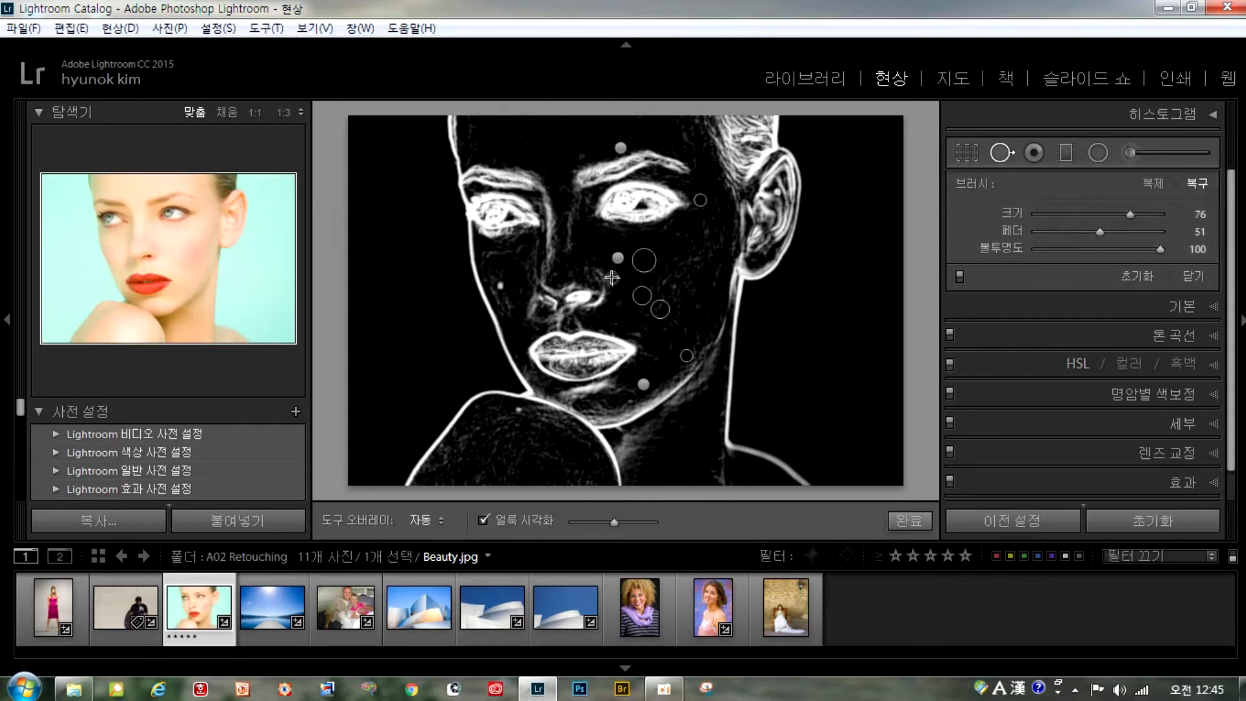
{"action": "left_click", "coordinate": [500, 284]}
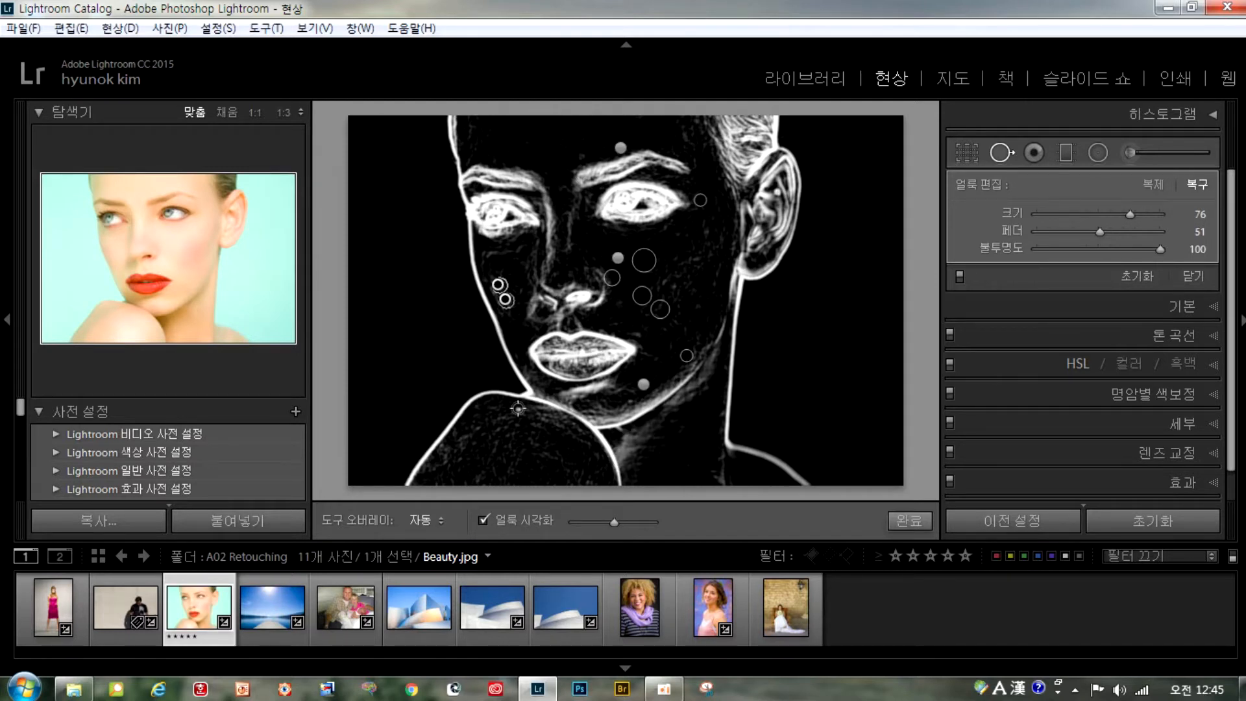
{"action": "left_click", "coordinate": [518, 409]}
{"action": "left_click", "coordinate": [632, 400]}
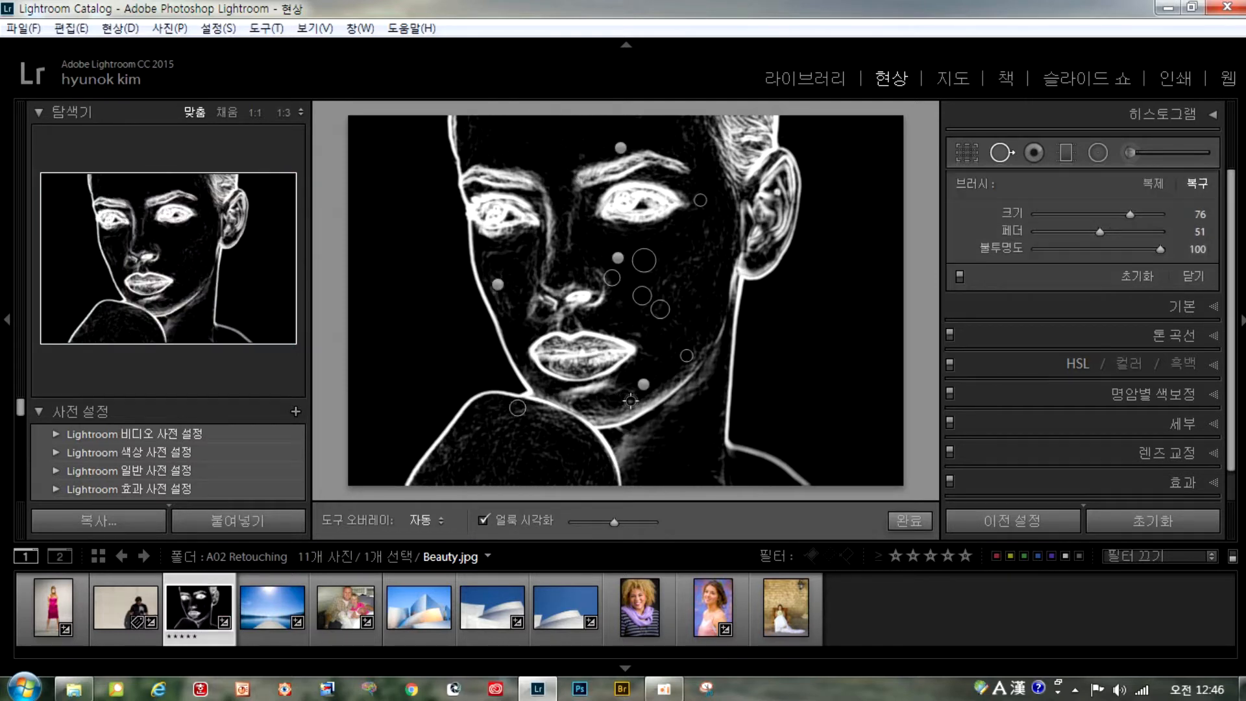
{"action": "left_click", "coordinate": [676, 285]}
{"action": "left_click", "coordinate": [663, 282]}
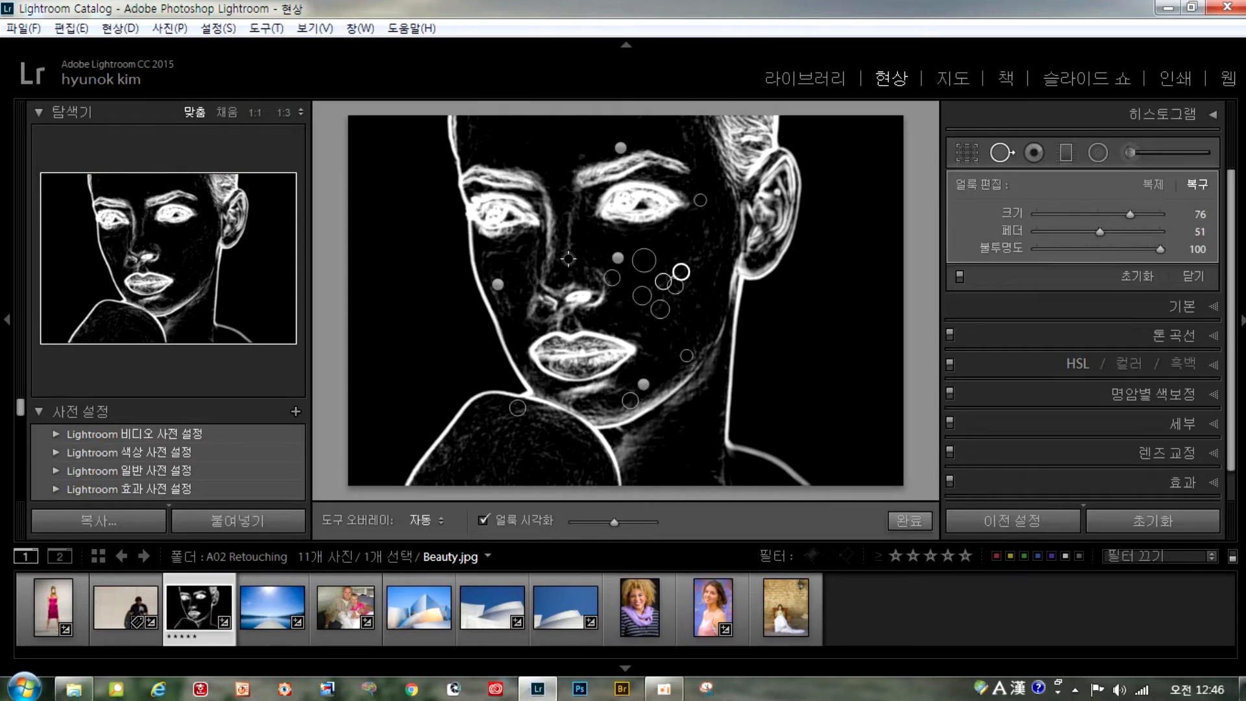
Raise the Visualize Spots threshold to about two-thirds and heal the faint forehead spot between the eyebrows
{"action": "left_click_drag", "start_coordinate": [532, 235], "coordinate": [487, 78]}
{"action": "left_click_drag", "start_coordinate": [610, 522], "coordinate": [624, 528]}
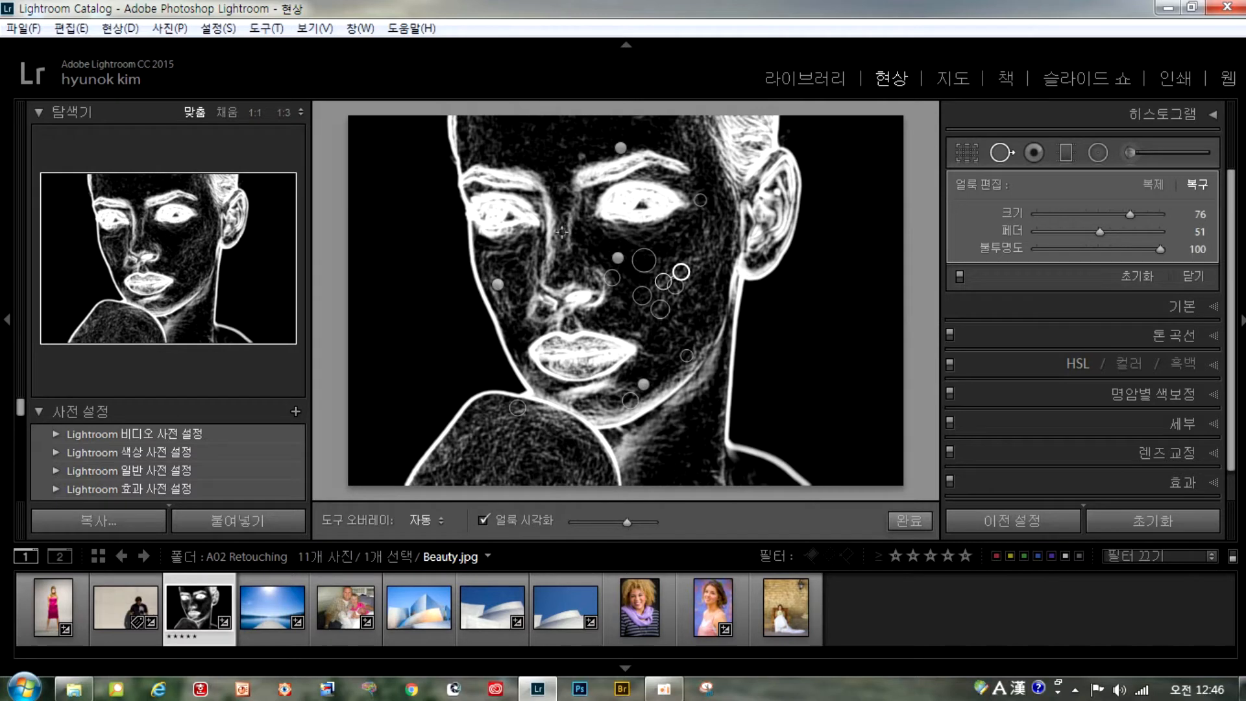
{"action": "left_click", "coordinate": [582, 155]}
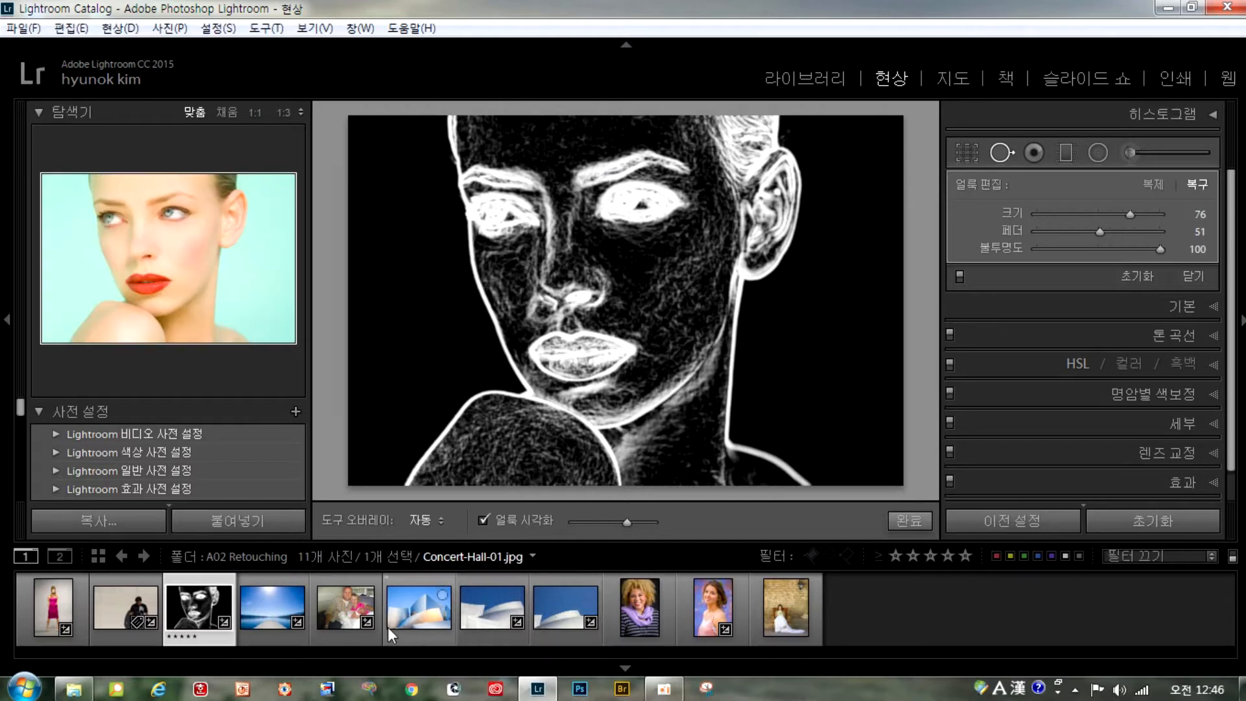
Turn off Visualize Spots and inspect the retouched skin from the eyes to the mouth and cheek at 1:1
{"action": "left_click", "coordinate": [482, 519]}
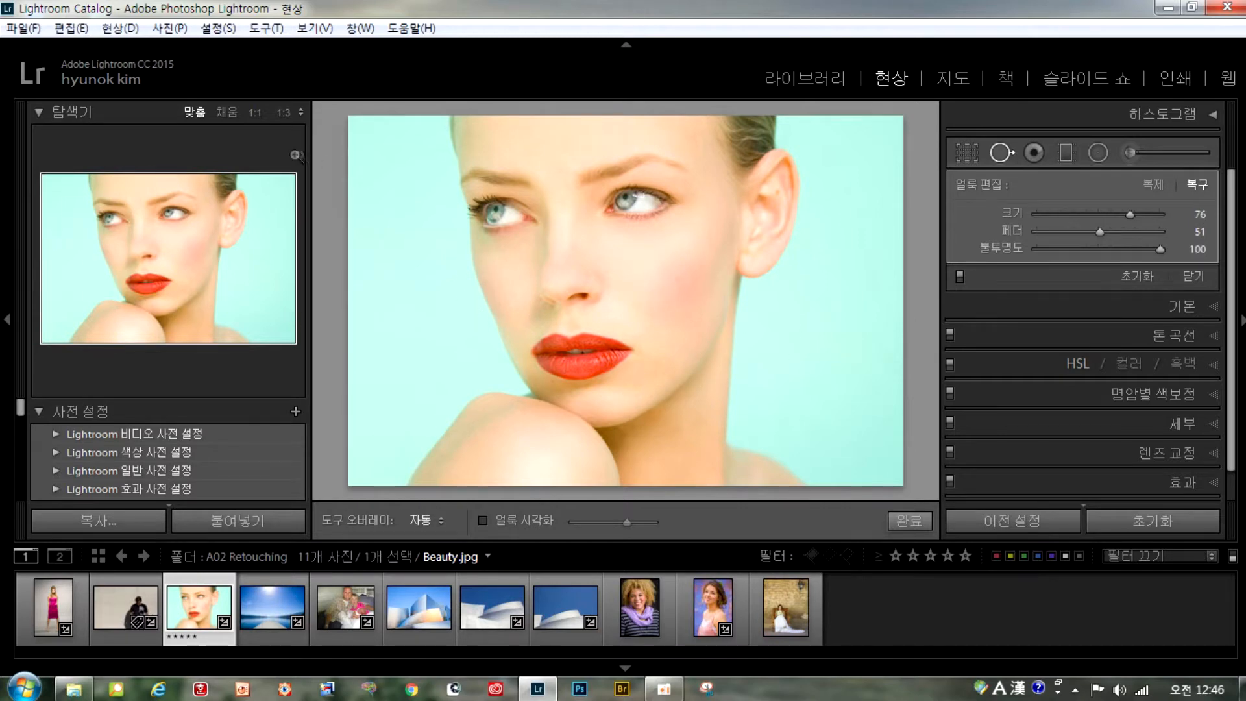
{"action": "left_click", "coordinate": [256, 113]}
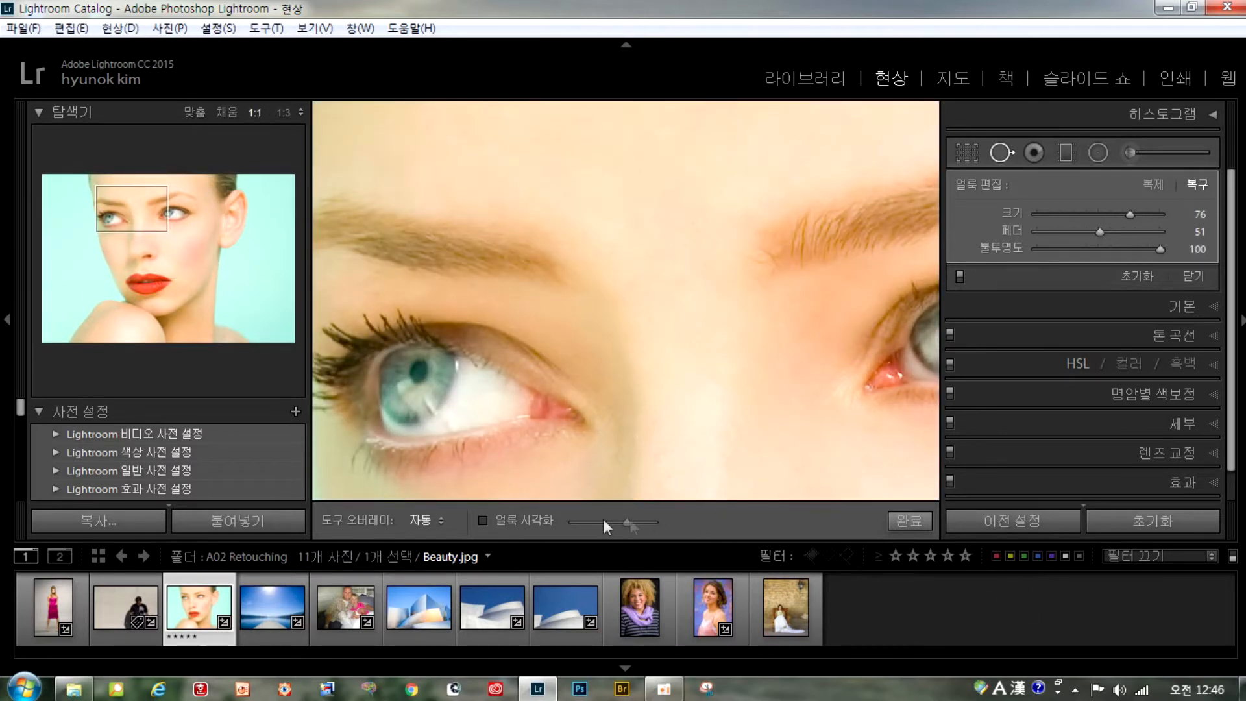
{"action": "mouse_move", "coordinate": [618, 242]}
{"action": "left_mouse_down"}
{"action": "mouse_move", "coordinate": [770, 466]}
{"action": "mouse_move", "coordinate": [417, 231]}
{"action": "left_mouse_up"}
{"action": "left_click_drag", "start_coordinate": [656, 435], "coordinate": [555, 201]}
{"action": "left_click_drag", "start_coordinate": [570, 383], "coordinate": [741, 133]}
{"action": "left_click_drag", "start_coordinate": [468, 377], "coordinate": [375, 449]}
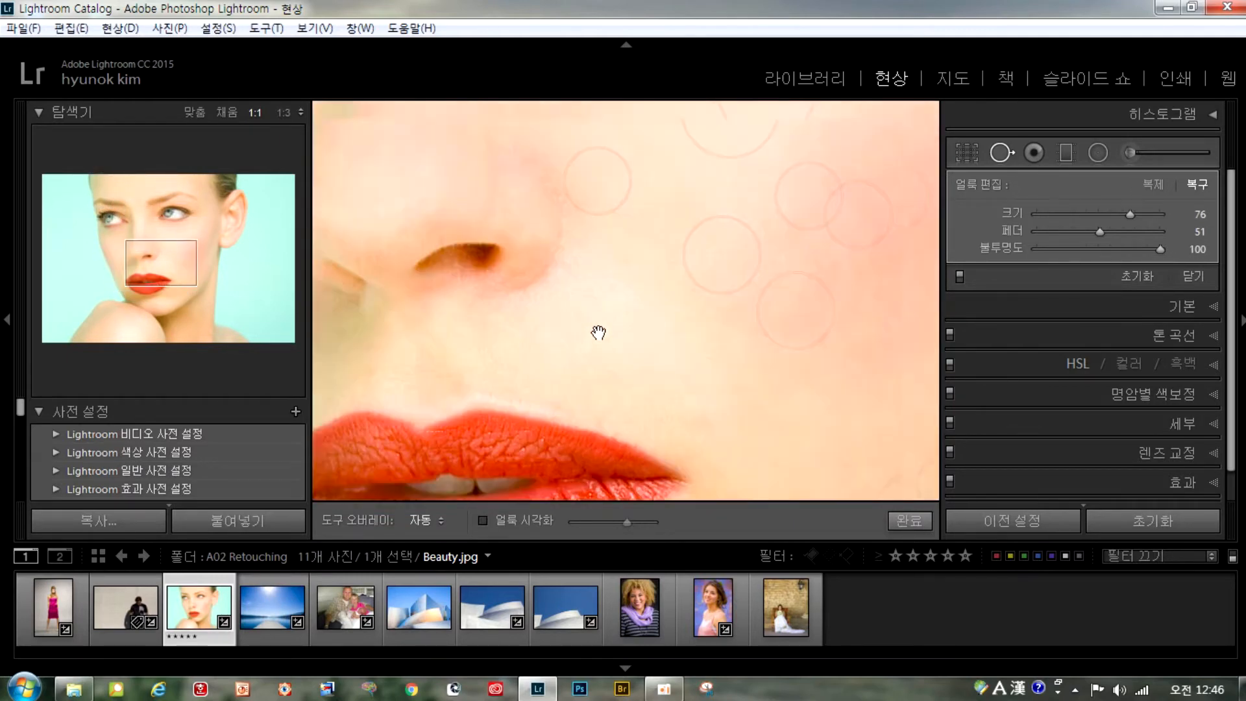
{"action": "left_click_drag", "start_coordinate": [599, 333], "coordinate": [540, 366]}
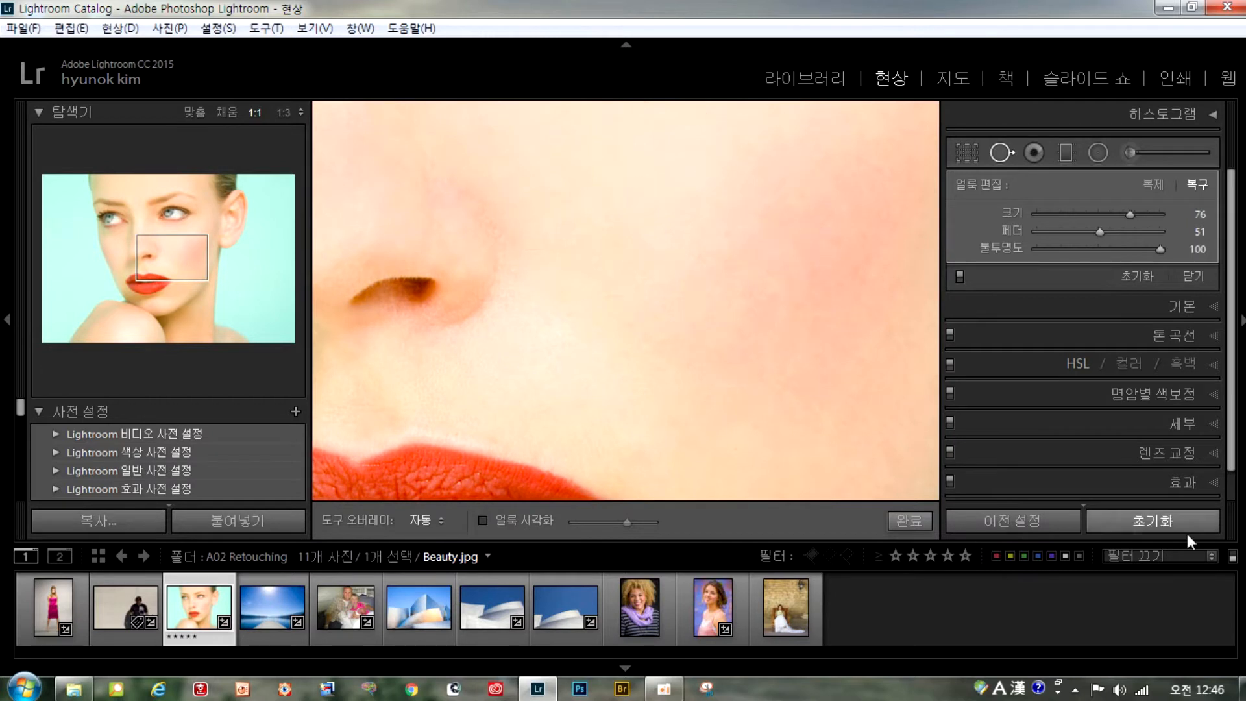
Delete the correction on the mid-cheek blemish and heal that blemish again with size 76
{"action": "left_click", "coordinate": [731, 345]}
{"action": "key", "text": "Delete"}
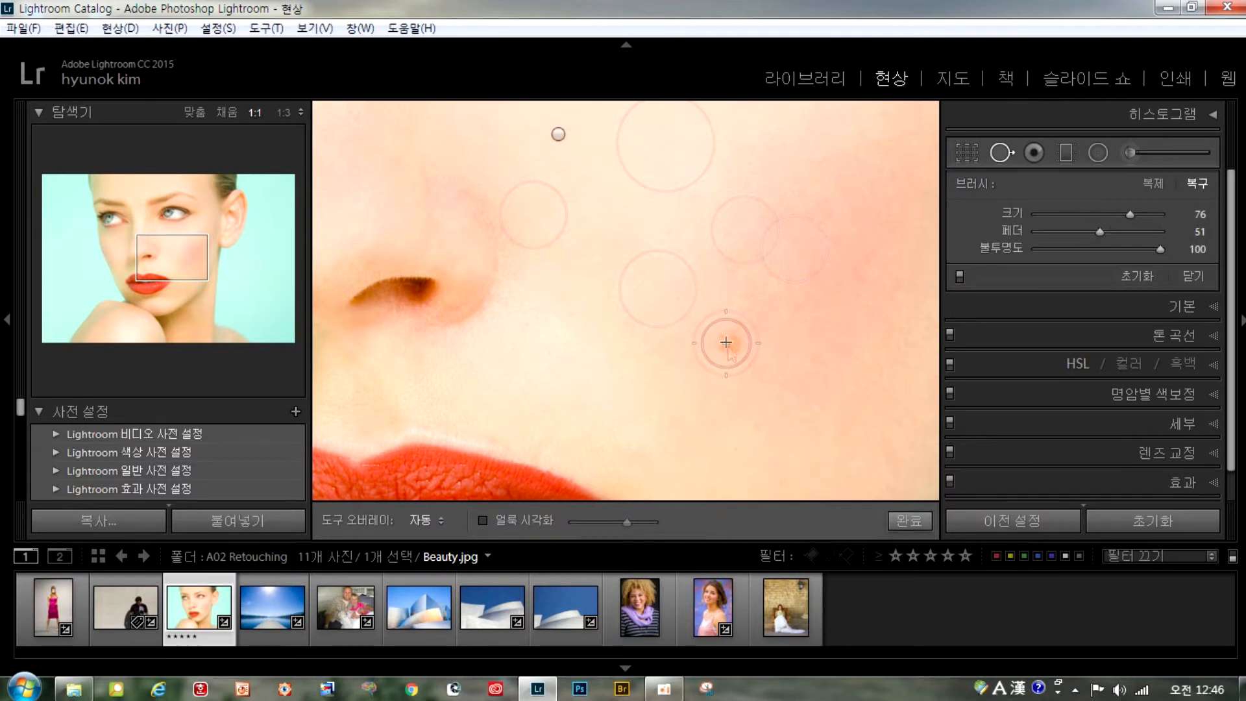
{"action": "left_click", "coordinate": [726, 342]}
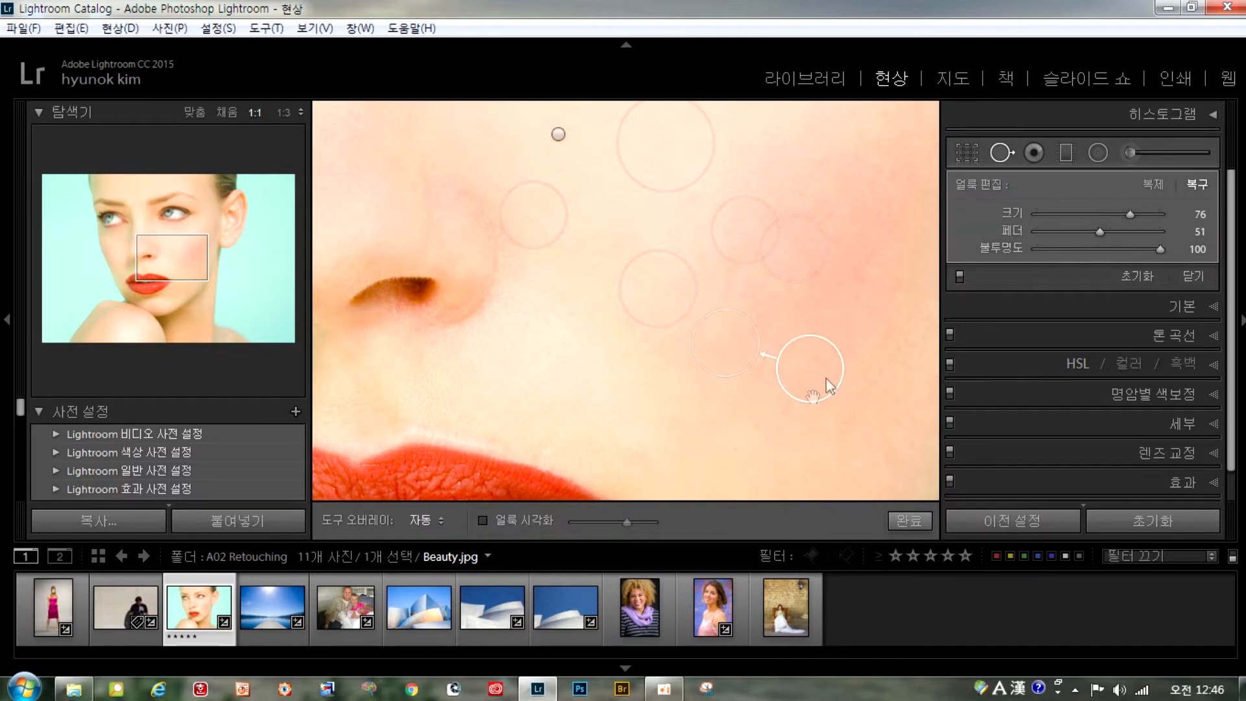
Open Lake.jpg in full view and reset all of its develop settings
{"action": "left_click", "coordinate": [267, 620]}
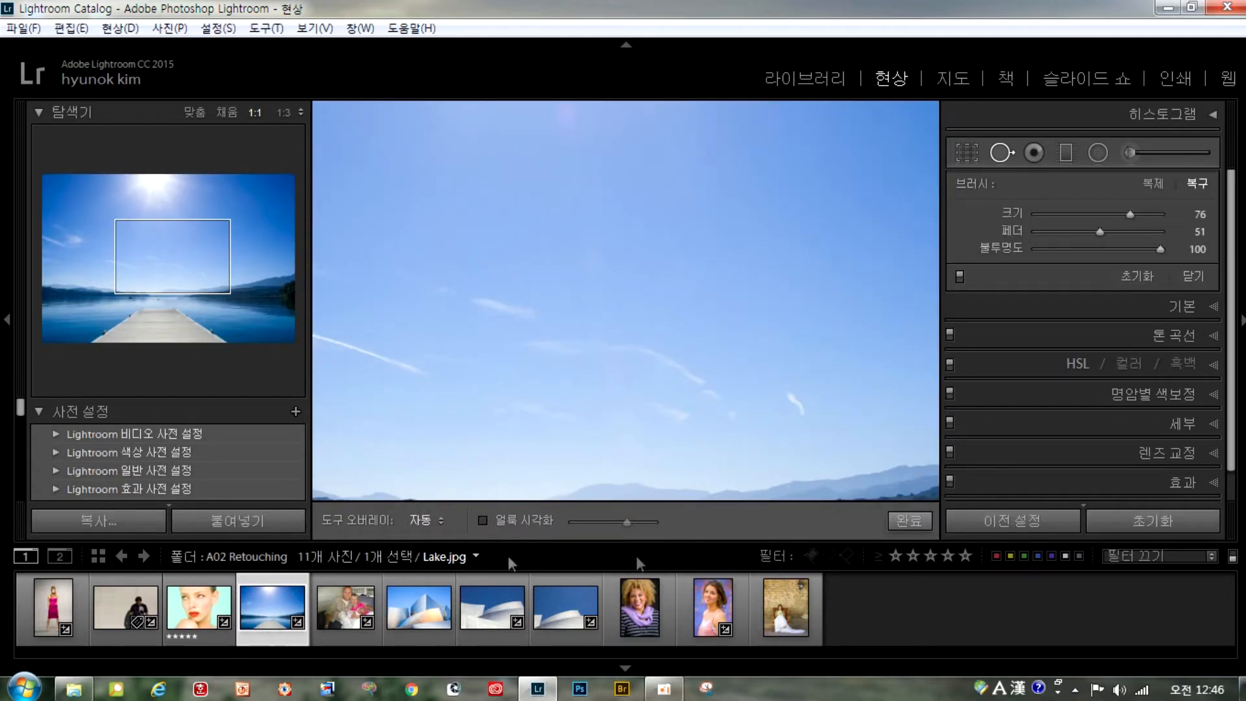
{"action": "left_click", "coordinate": [195, 113]}
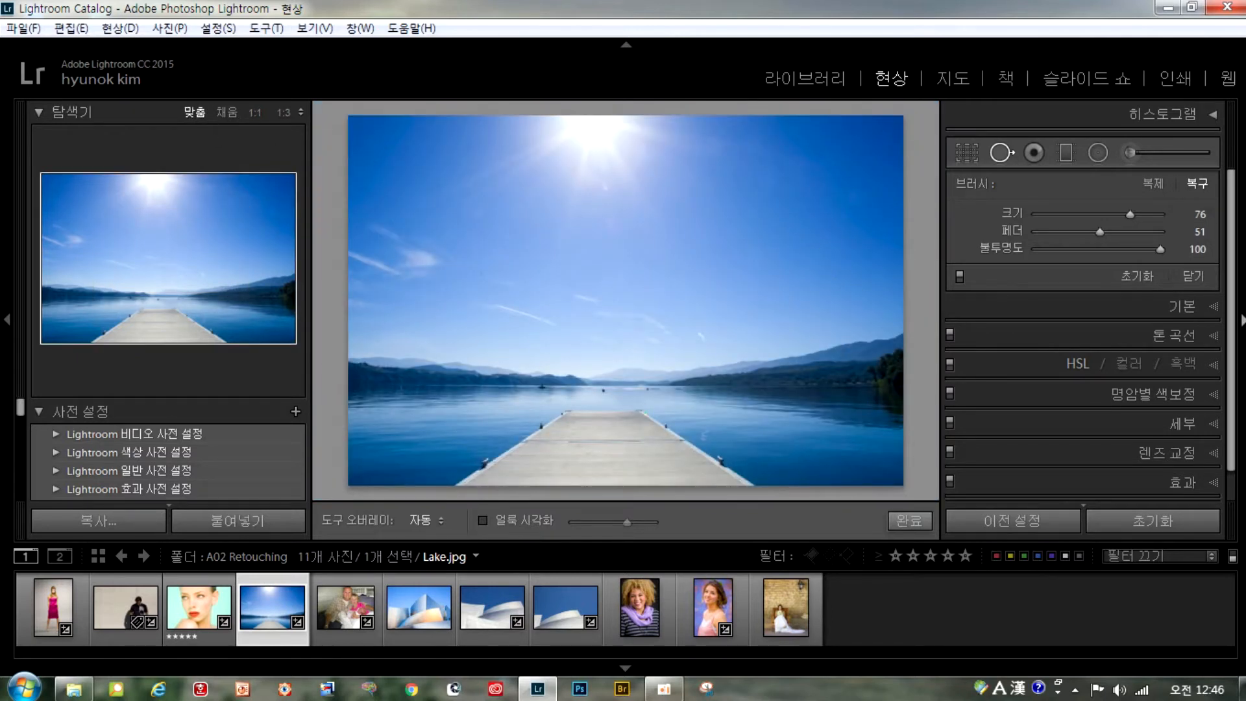
{"action": "left_click", "coordinate": [1149, 520]}
Inspect the sky and far shore of Lake.jpg at 1:1 for dust specks
{"action": "left_click", "coordinate": [254, 113]}
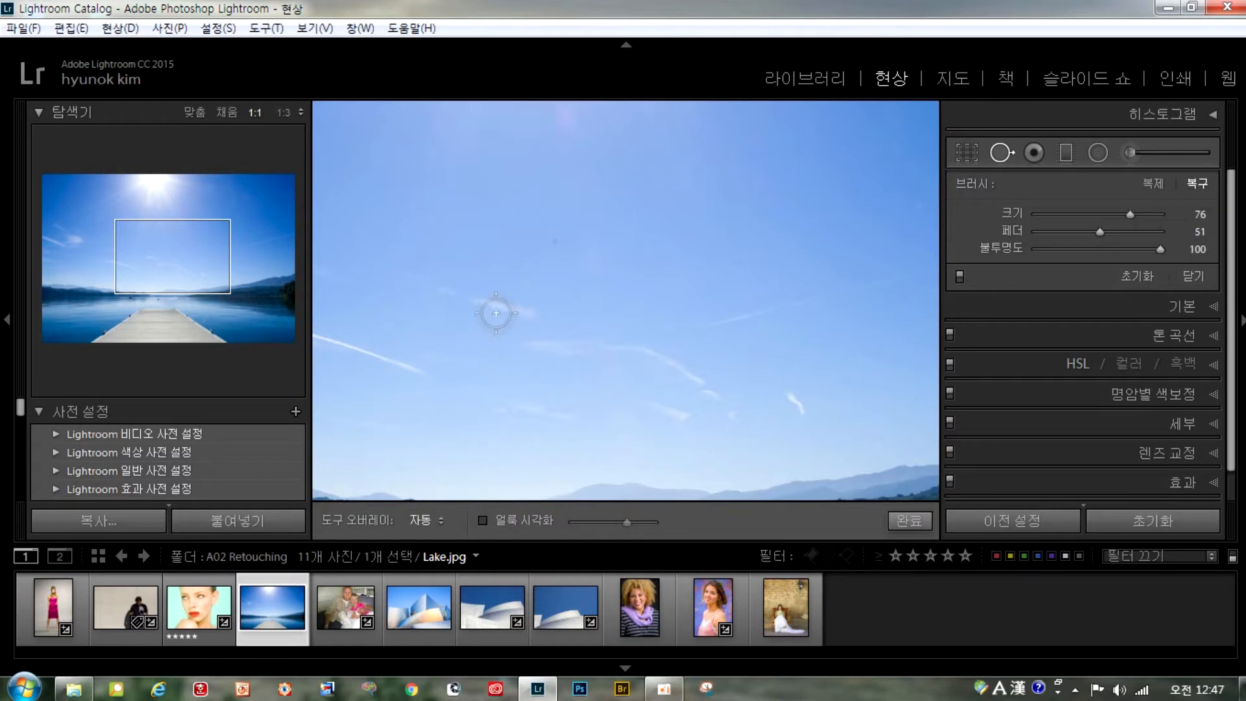
{"action": "left_click_drag", "start_coordinate": [816, 236], "coordinate": [501, 368]}
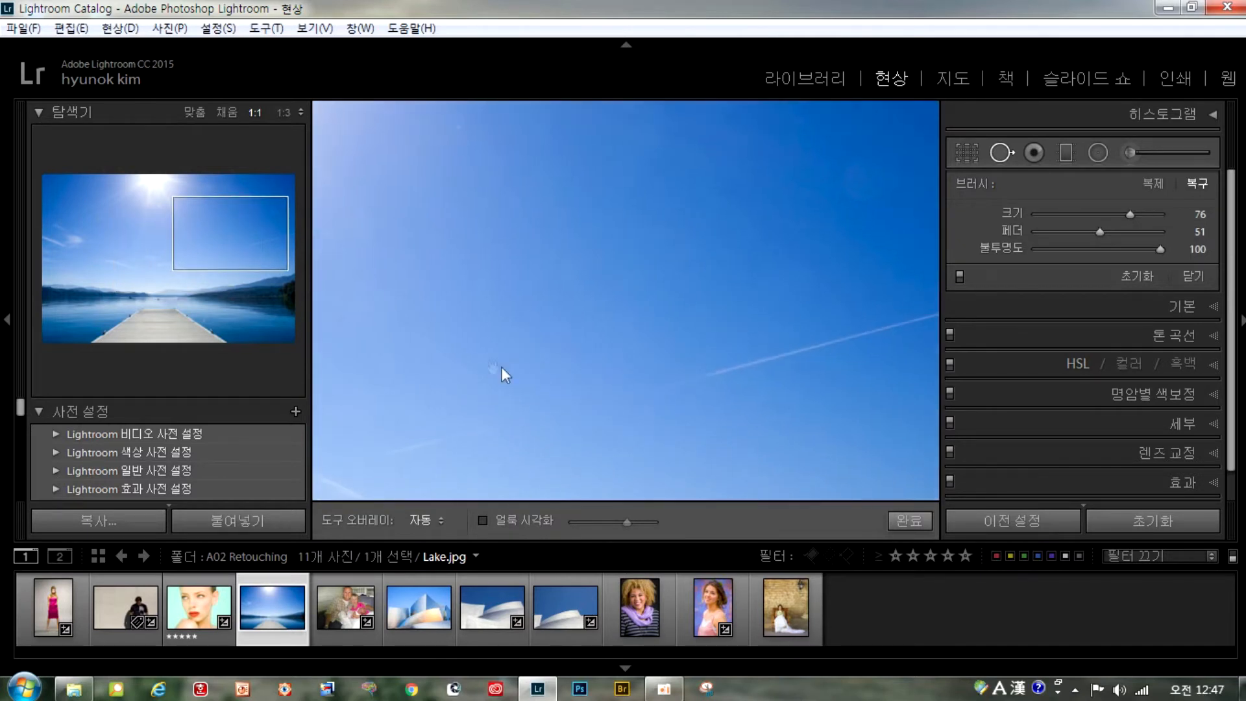
{"action": "left_click_drag", "start_coordinate": [644, 188], "coordinate": [423, 339]}
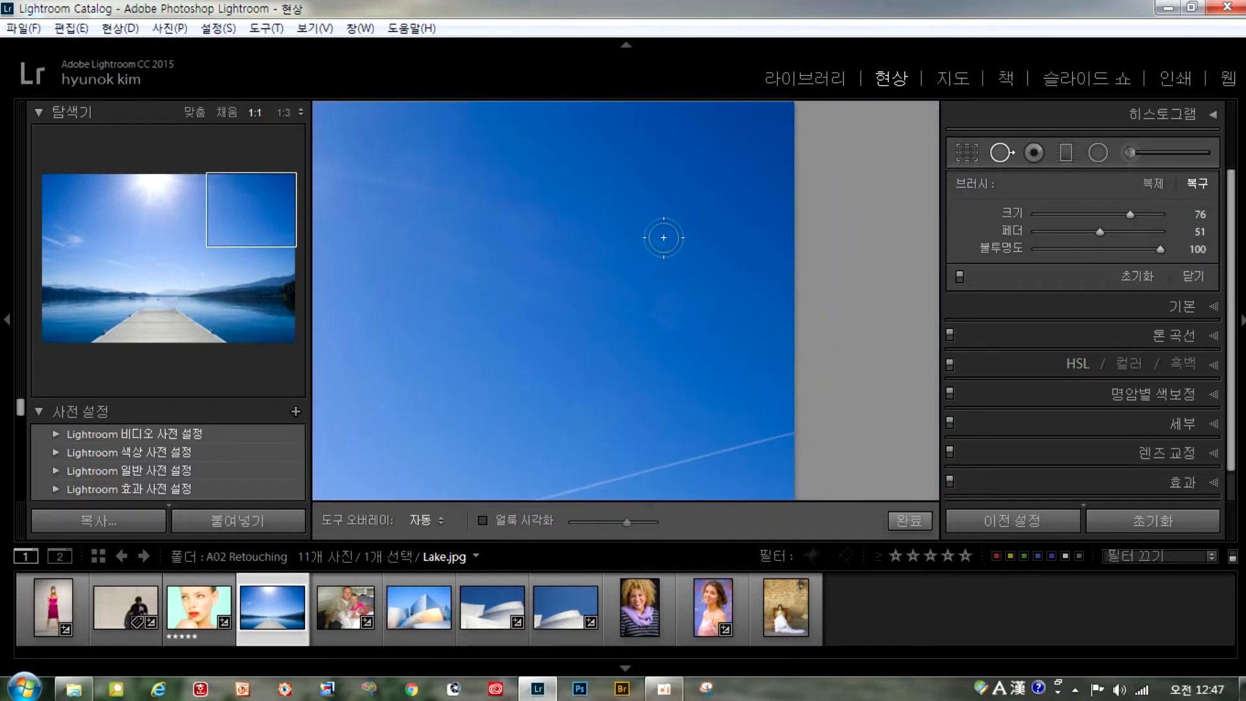
{"action": "mouse_move", "coordinate": [571, 356]}
{"action": "left_mouse_down"}
{"action": "mouse_move", "coordinate": [604, 184]}
{"action": "mouse_move", "coordinate": [643, 104]}
{"action": "left_mouse_up"}
{"action": "left_click_drag", "start_coordinate": [619, 363], "coordinate": [655, 303]}
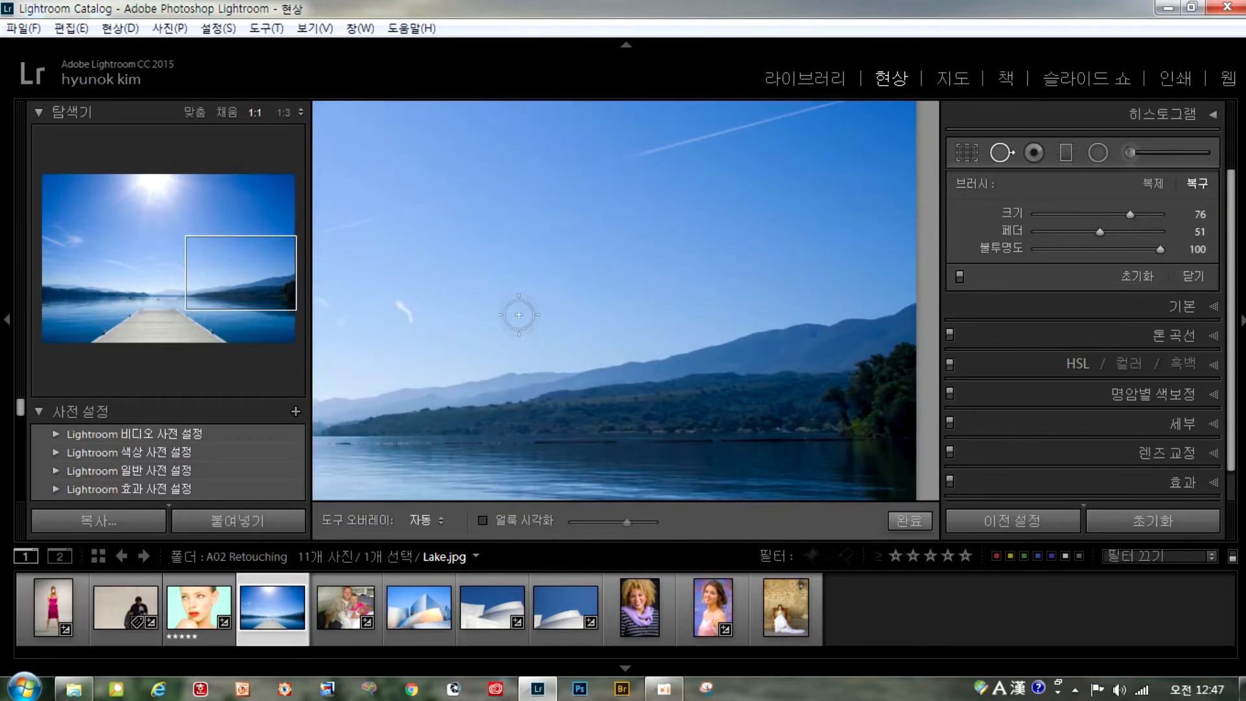
{"action": "left_click_drag", "start_coordinate": [478, 314], "coordinate": [816, 264]}
{"action": "left_click_drag", "start_coordinate": [543, 270], "coordinate": [627, 331]}
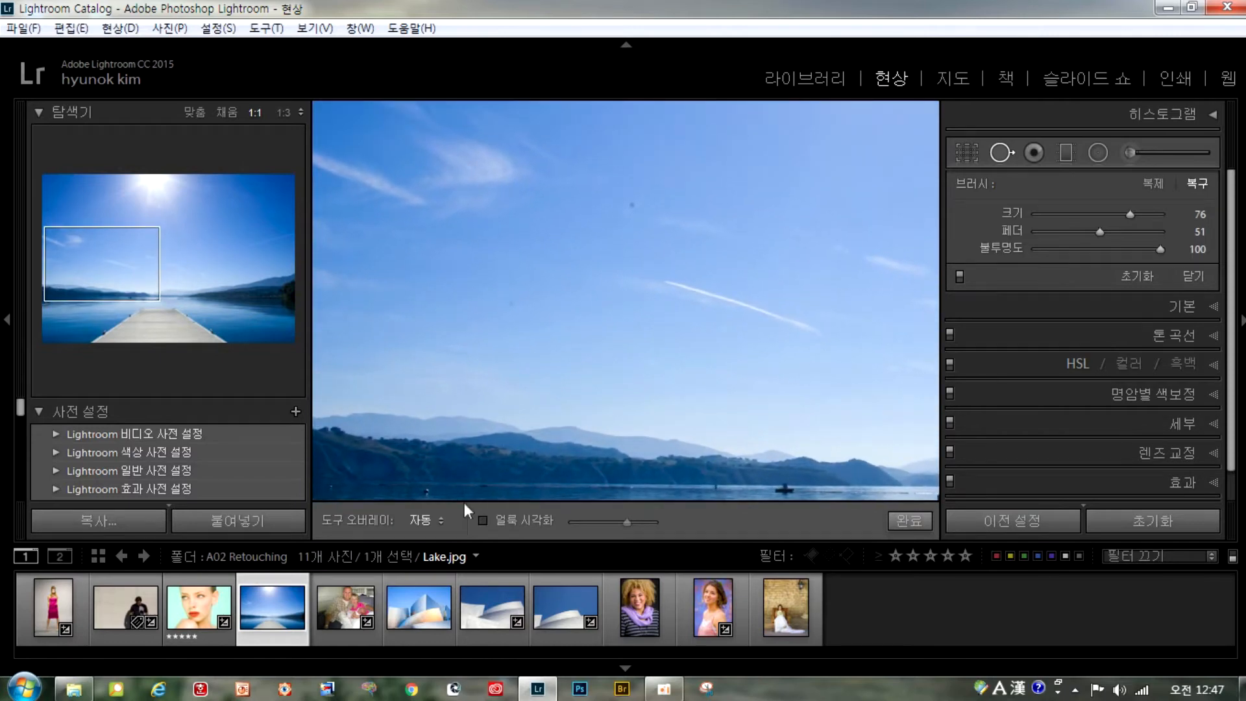
Display the whole lake photo with Visualize Spots on and raise its threshold to about four-fifths
{"action": "left_click", "coordinate": [482, 520]}
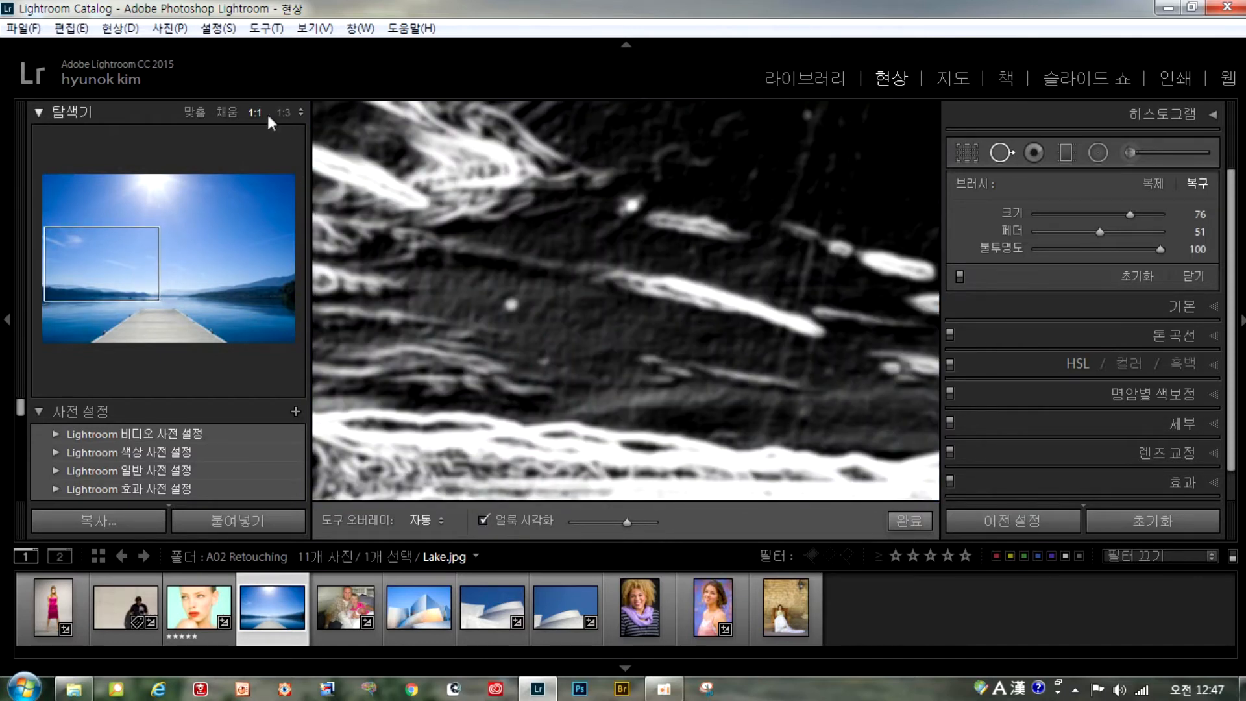
{"action": "left_click", "coordinate": [194, 112]}
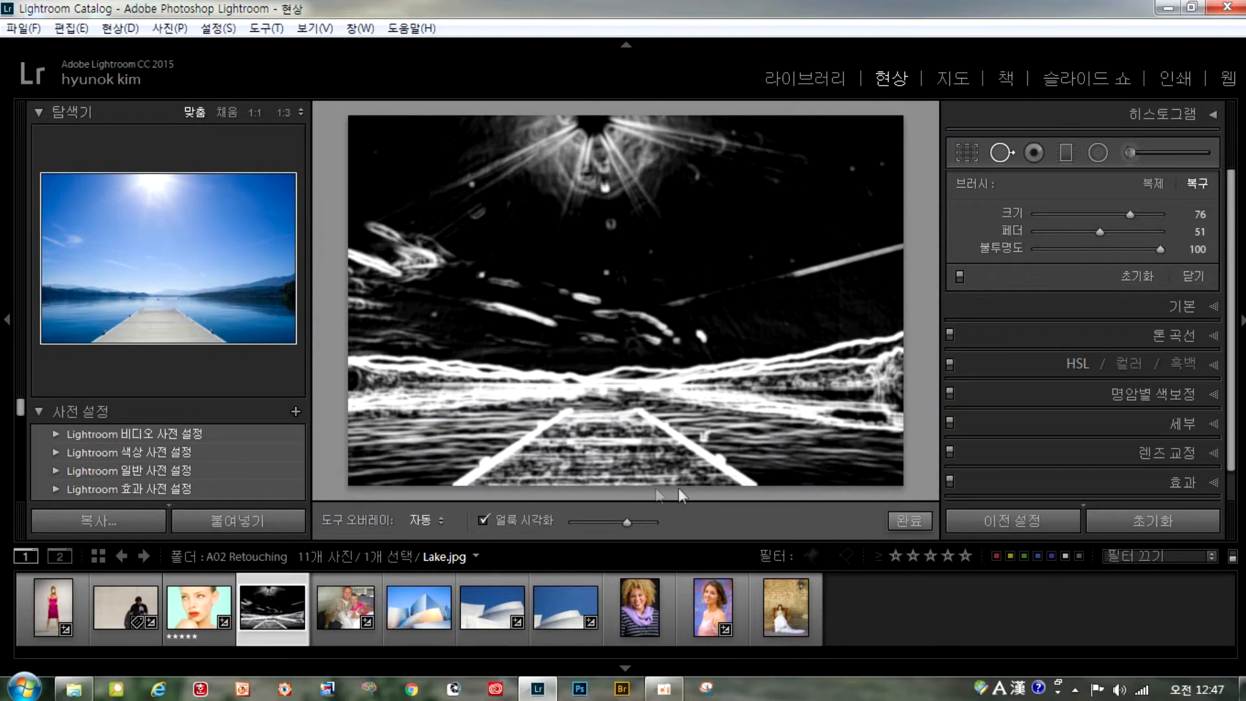
{"action": "mouse_move", "coordinate": [630, 522]}
{"action": "left_mouse_down"}
{"action": "mouse_move", "coordinate": [585, 531]}
{"action": "mouse_move", "coordinate": [652, 530]}
{"action": "mouse_move", "coordinate": [641, 530]}
{"action": "left_mouse_up"}
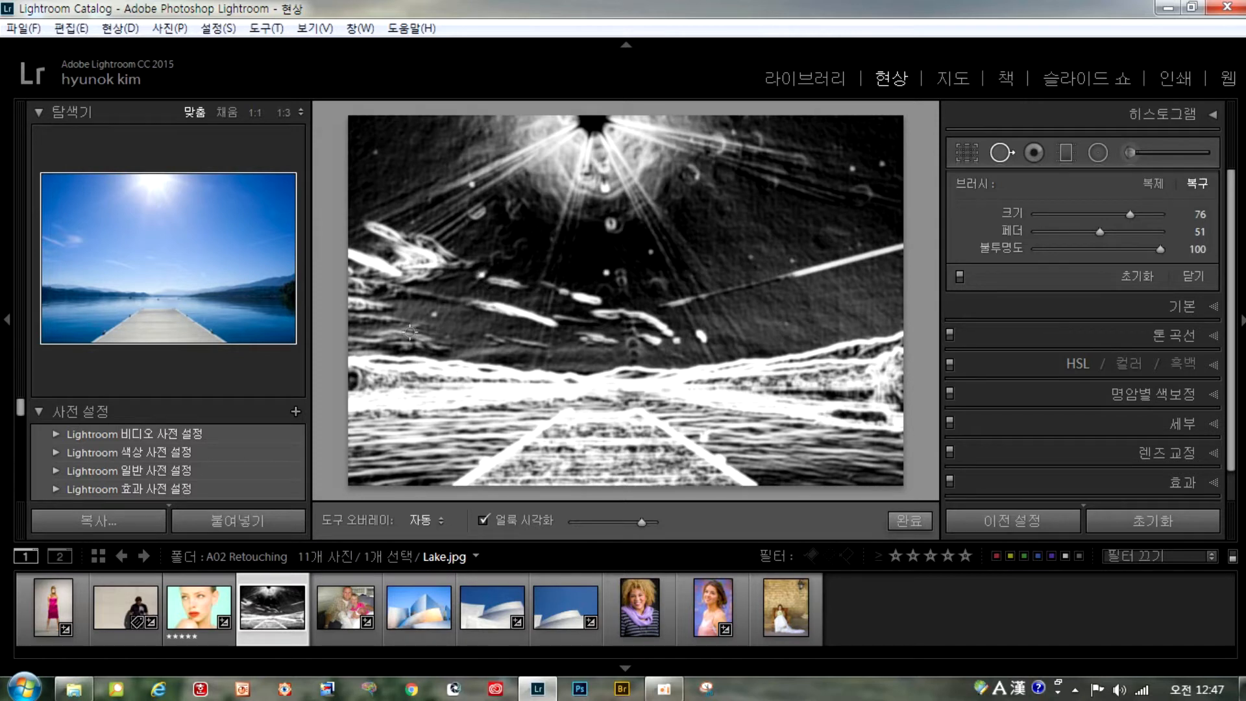
Heal the dust spot beside the long contrail and the two spots near the sky's upper-right corner
{"action": "left_click", "coordinate": [794, 261]}
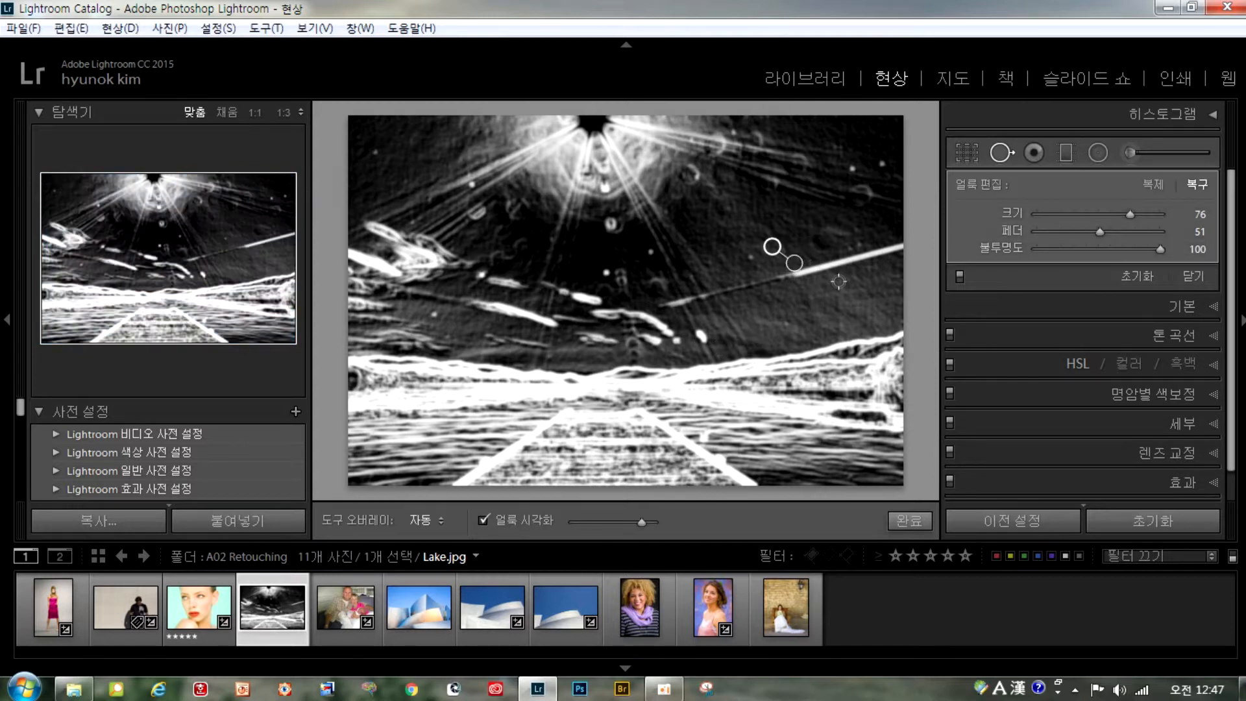
{"action": "left_click", "coordinate": [884, 167]}
{"action": "left_click", "coordinate": [850, 168]}
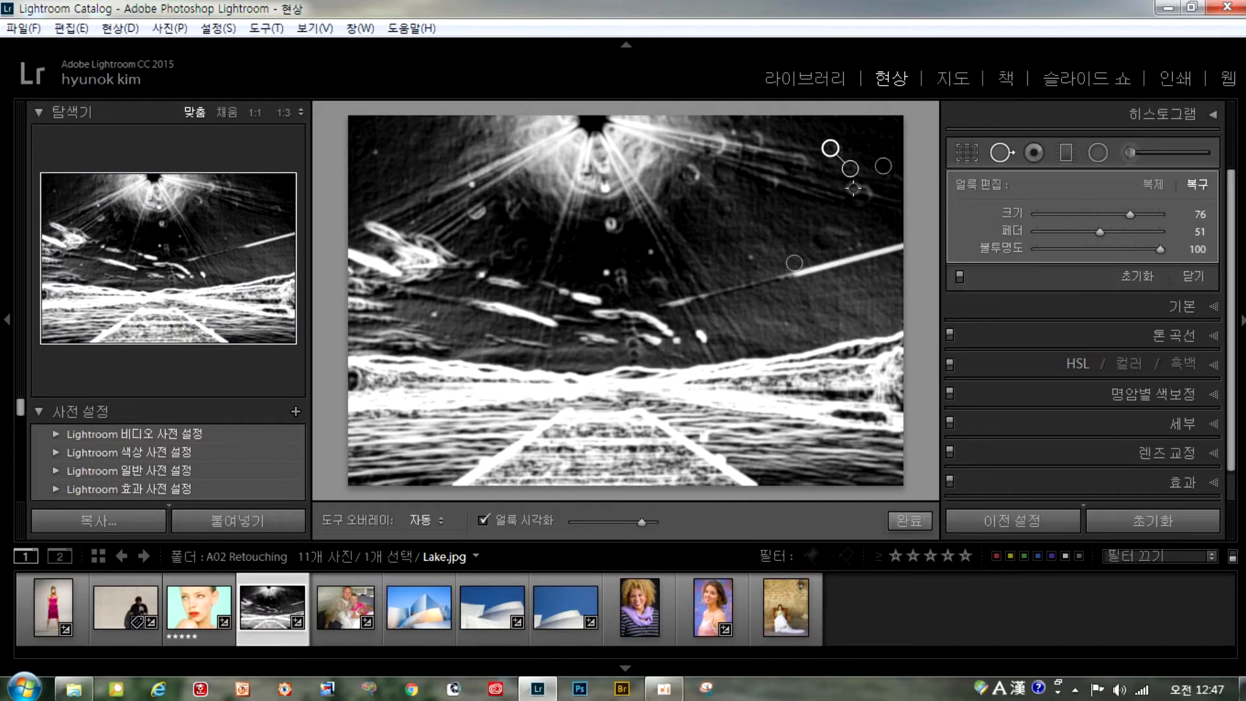
At 1:1, heal the isolated dust spot in the sky between the short contrail and the hills
{"action": "left_click", "coordinate": [267, 110]}
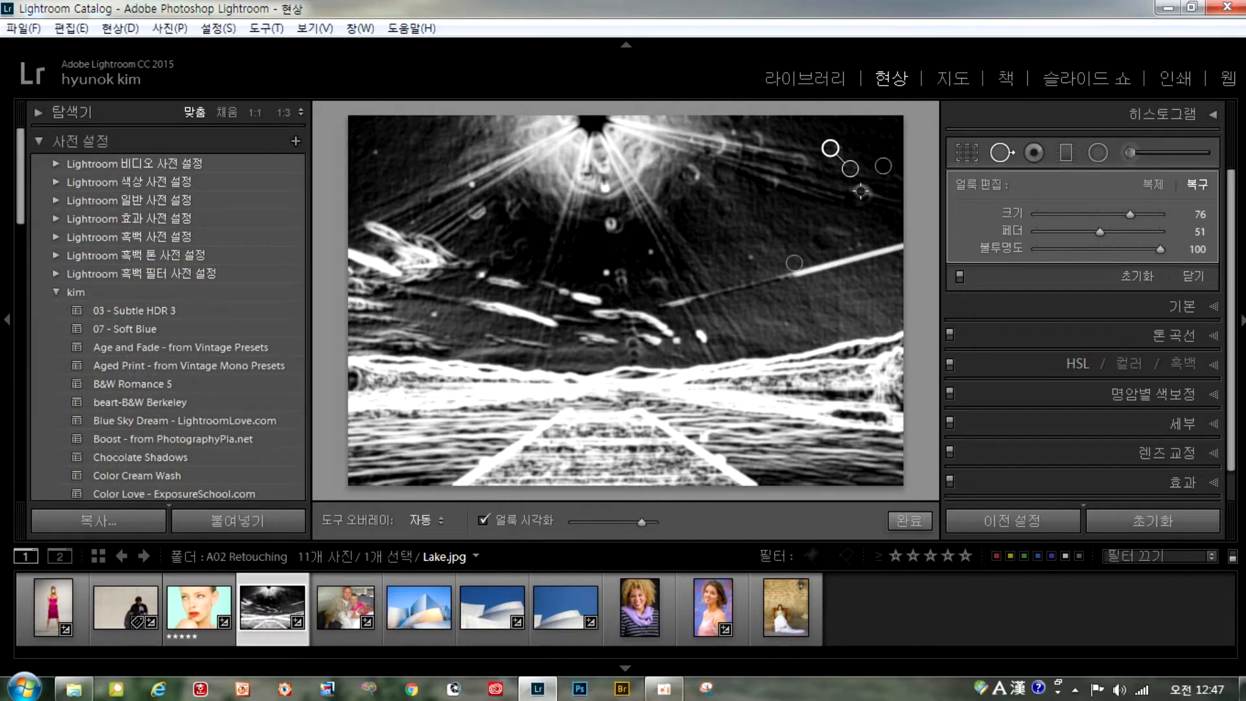
{"action": "left_click", "coordinate": [252, 111]}
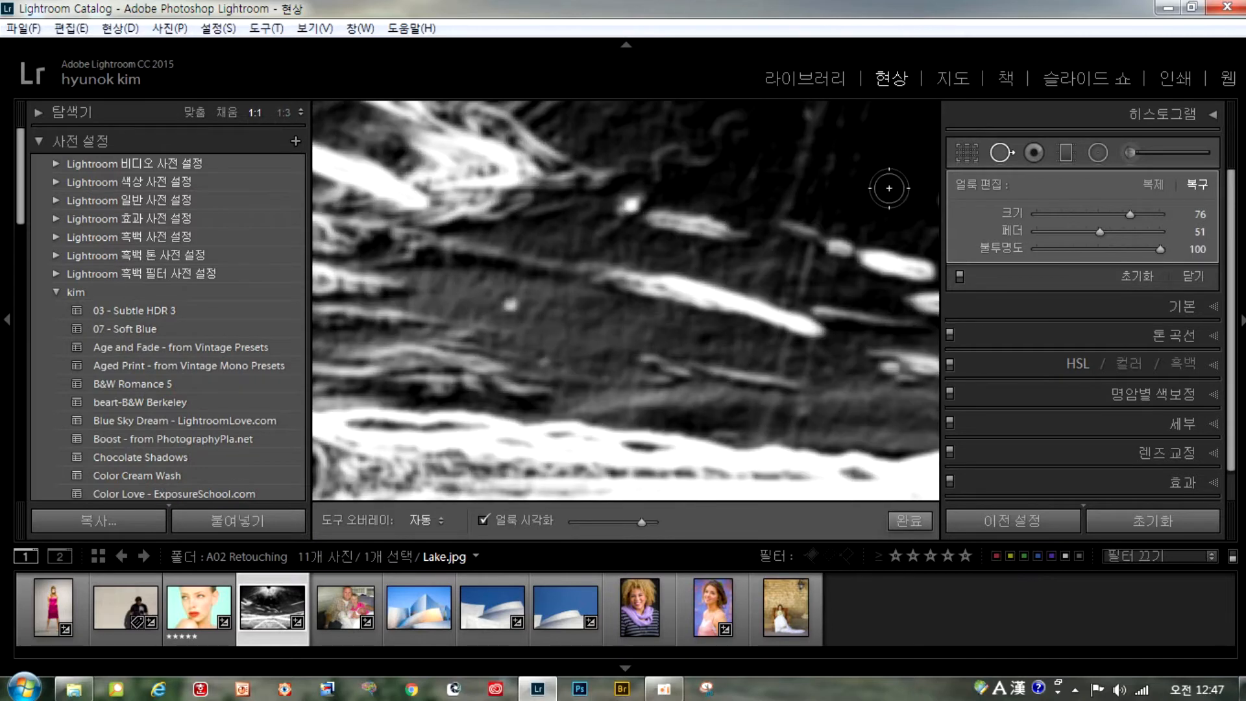
{"action": "left_click", "coordinate": [511, 305]}
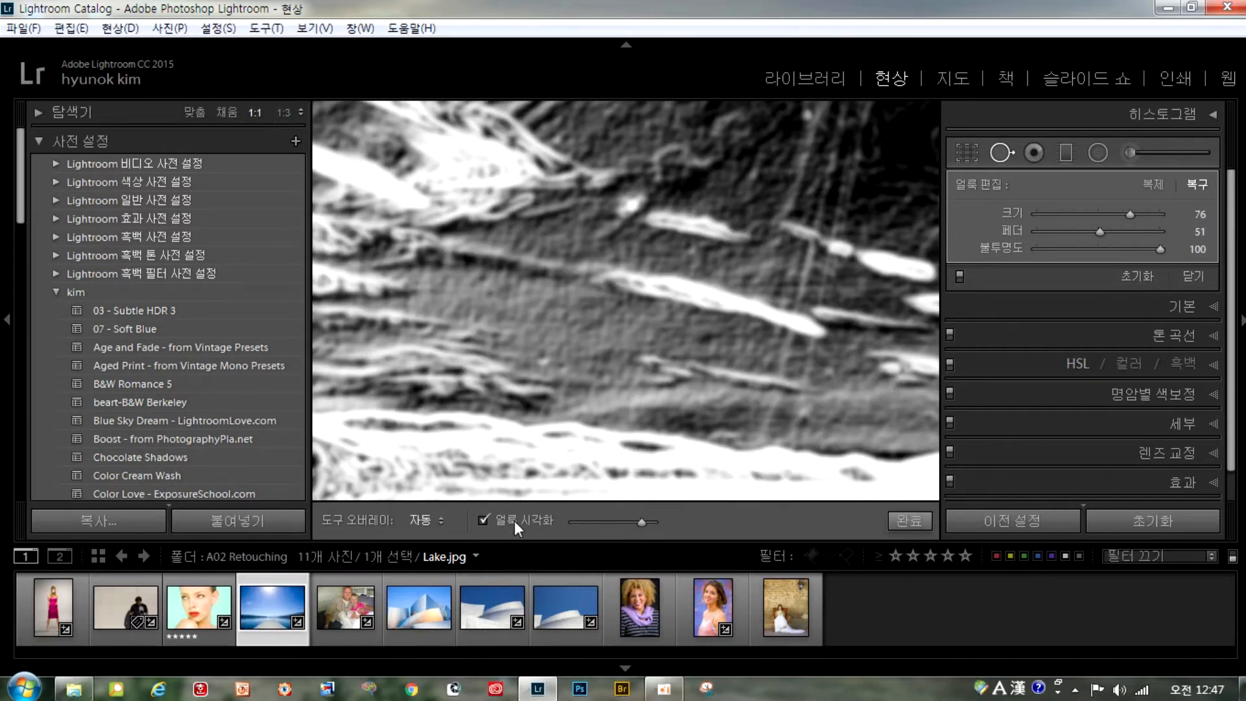
Try to heal the dark dust speck above the short contrail with Visualize Spots off
{"action": "left_click", "coordinate": [482, 520]}
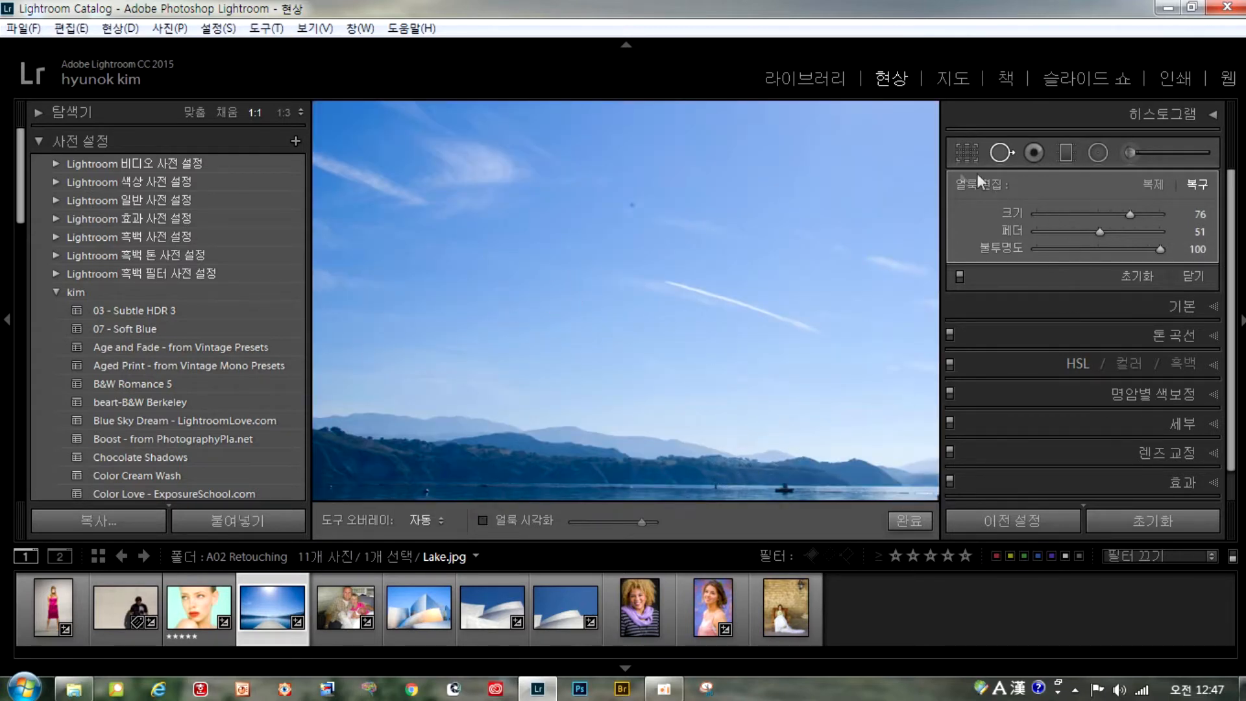
{"action": "left_click", "coordinate": [628, 203]}
{"action": "left_click", "coordinate": [626, 208]}
{"action": "key", "text": "Delete"}
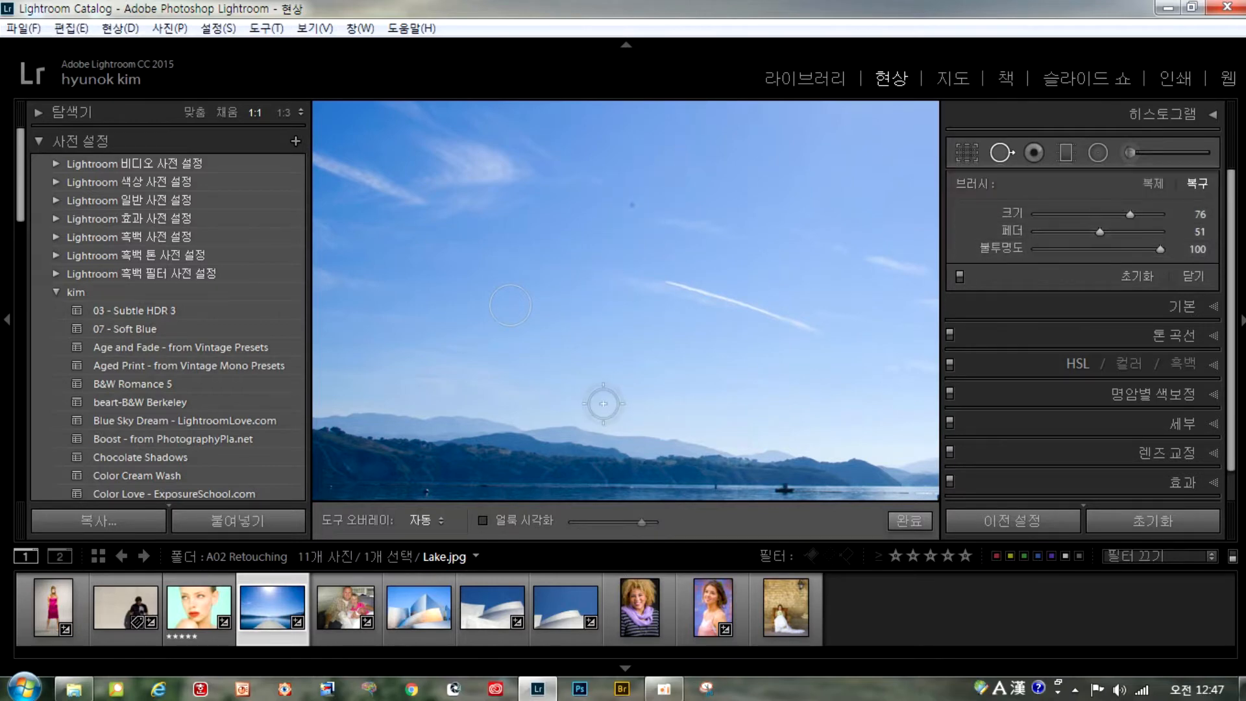
Heal the dust speck above the short contrail using Visualize Spots, lower the threshold to about 60 percent, and turn the visualization off
{"action": "left_click", "coordinate": [482, 522]}
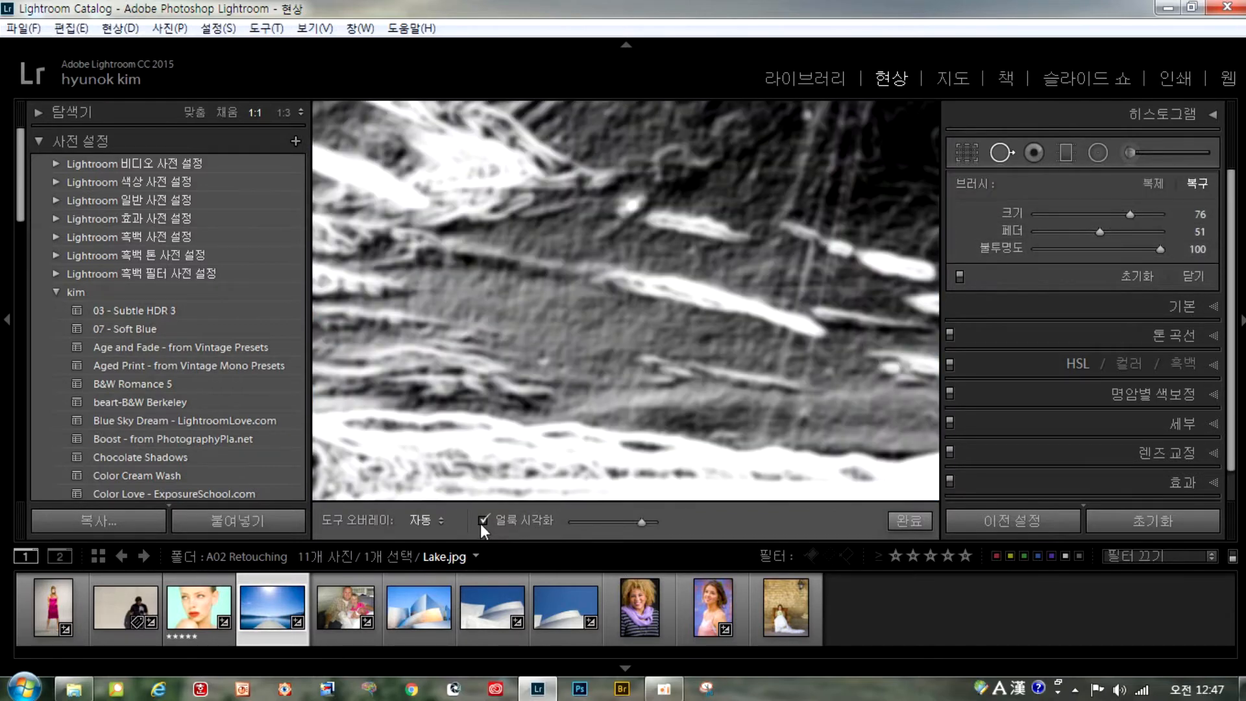
{"action": "left_click", "coordinate": [628, 206]}
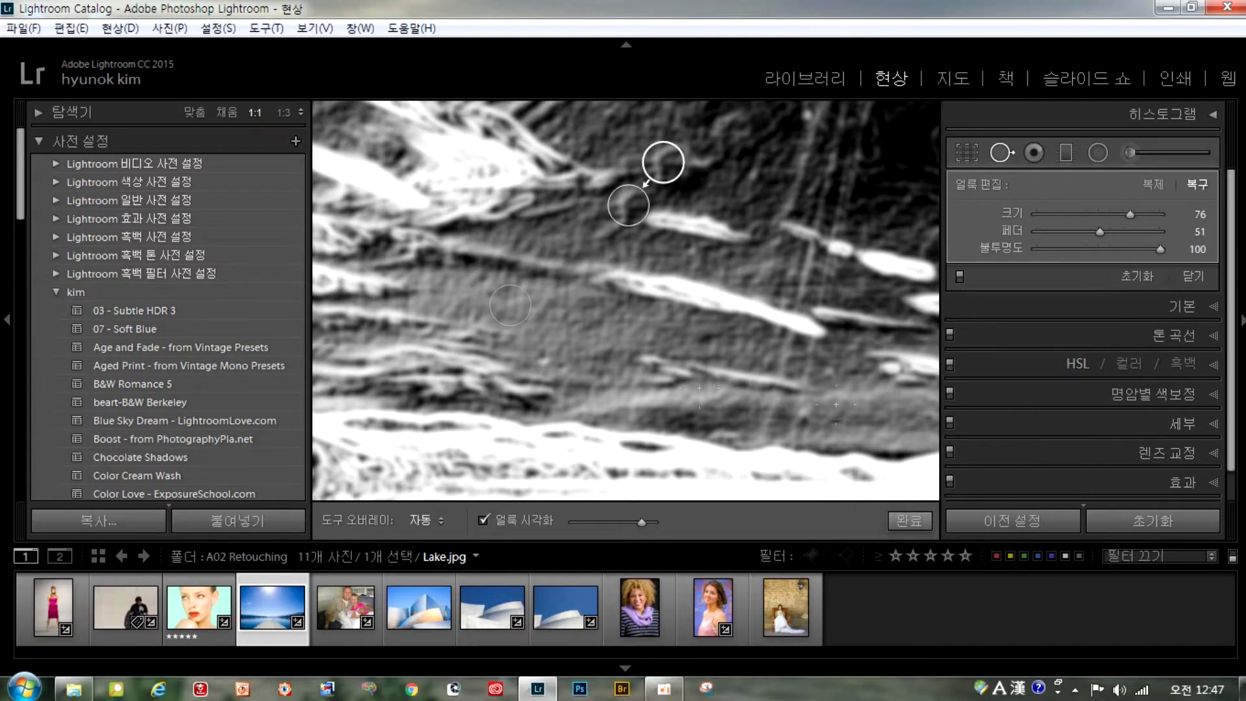
{"action": "mouse_move", "coordinate": [637, 520]}
{"action": "left_mouse_down"}
{"action": "mouse_move", "coordinate": [608, 528]}
{"action": "mouse_move", "coordinate": [620, 529]}
{"action": "left_mouse_up"}
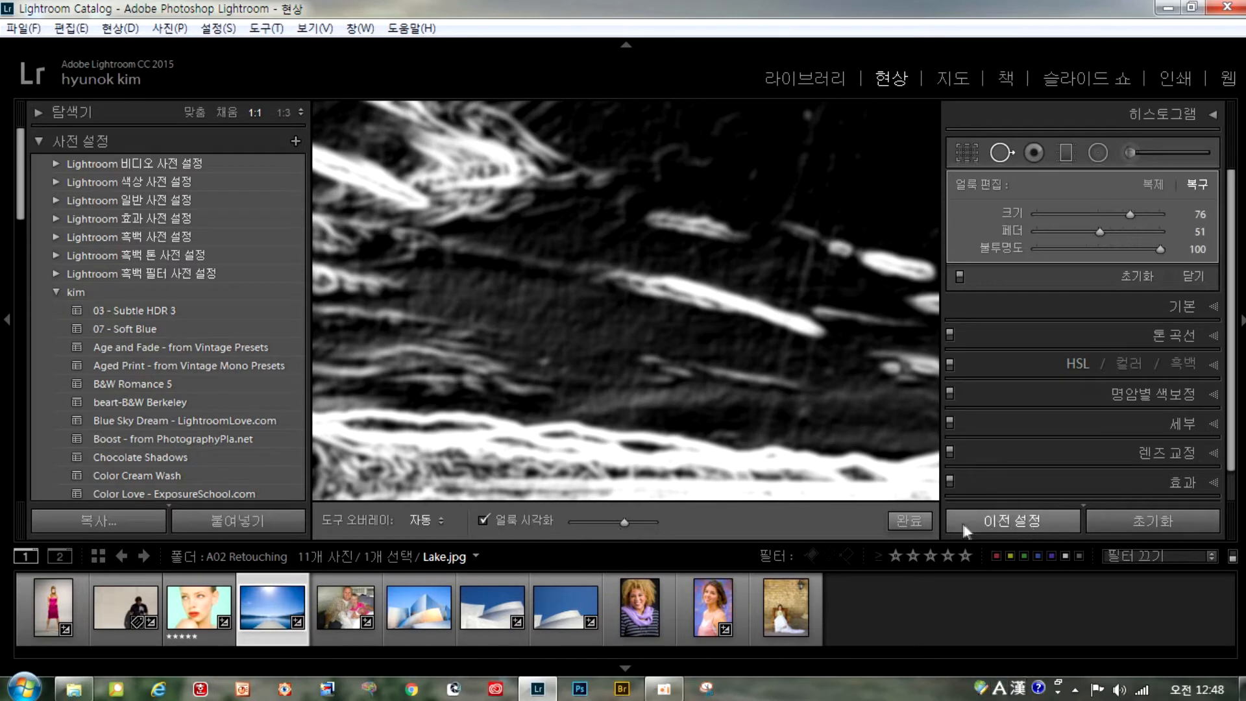
{"action": "left_click", "coordinate": [482, 521]}
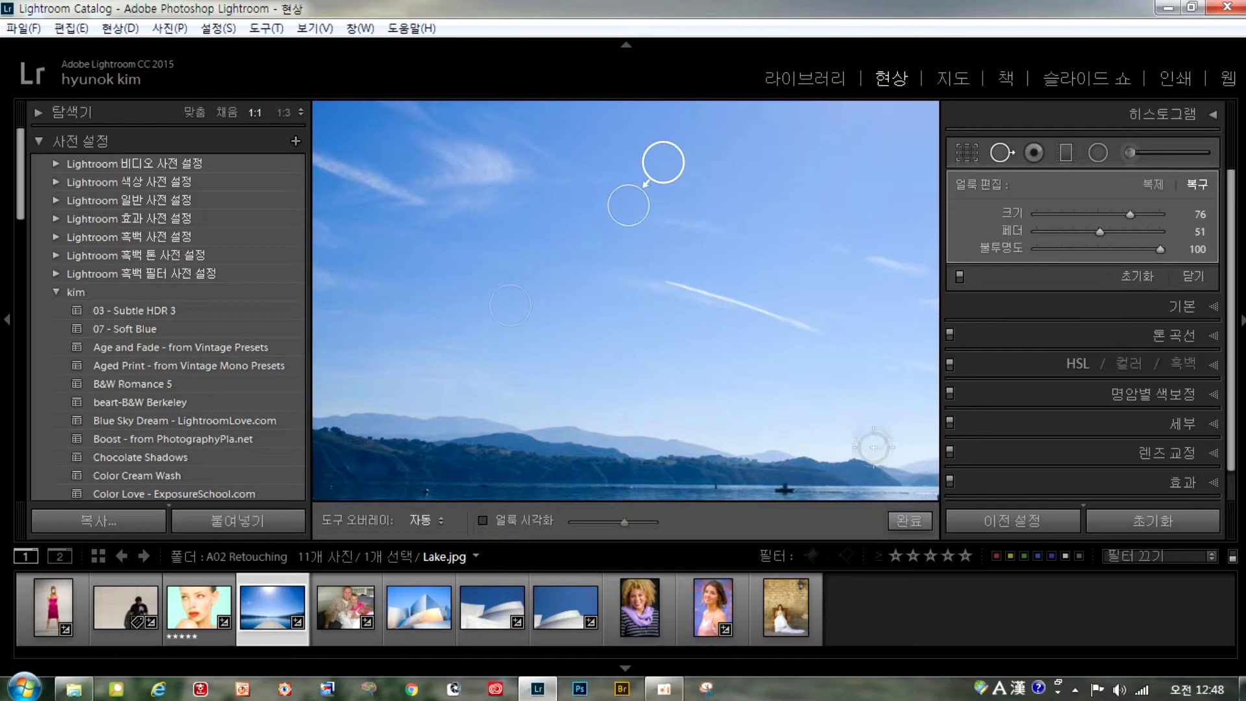
Finish the dust corrections, fit the whole lake photo in view and reactivate Spot Removal
{"action": "left_click", "coordinate": [917, 516]}
{"action": "left_click", "coordinate": [199, 111]}
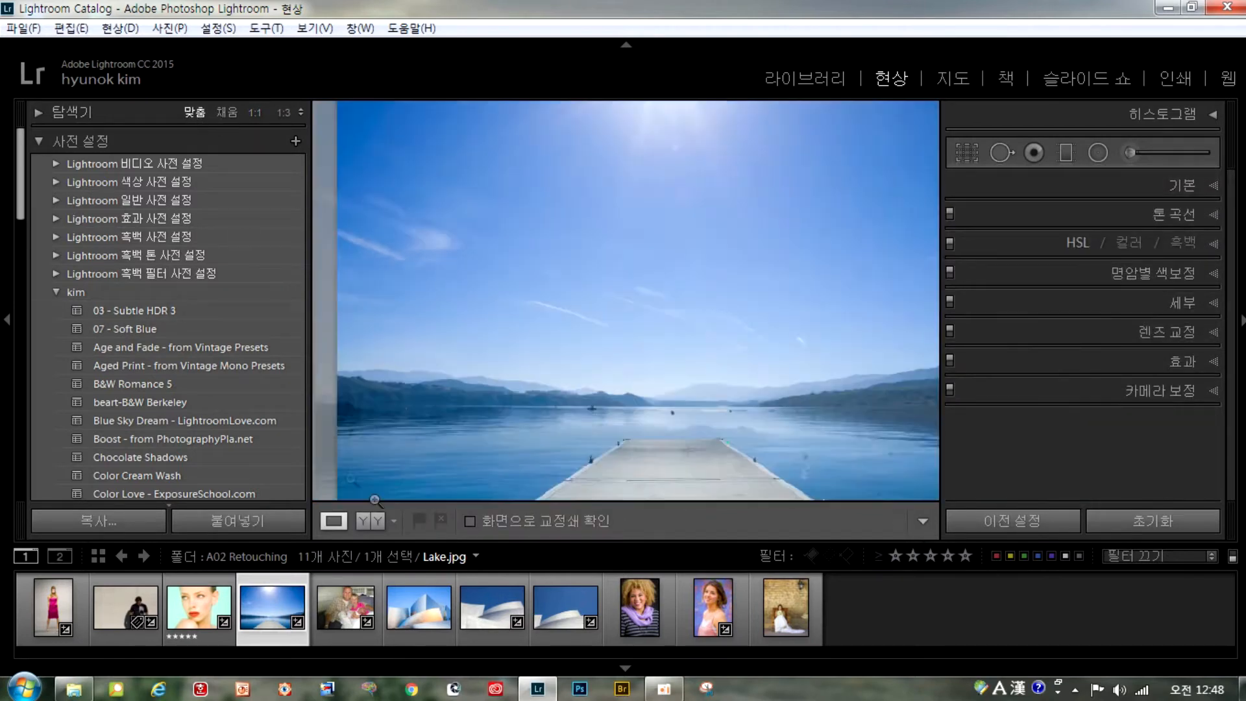
{"action": "left_click", "coordinate": [994, 161]}
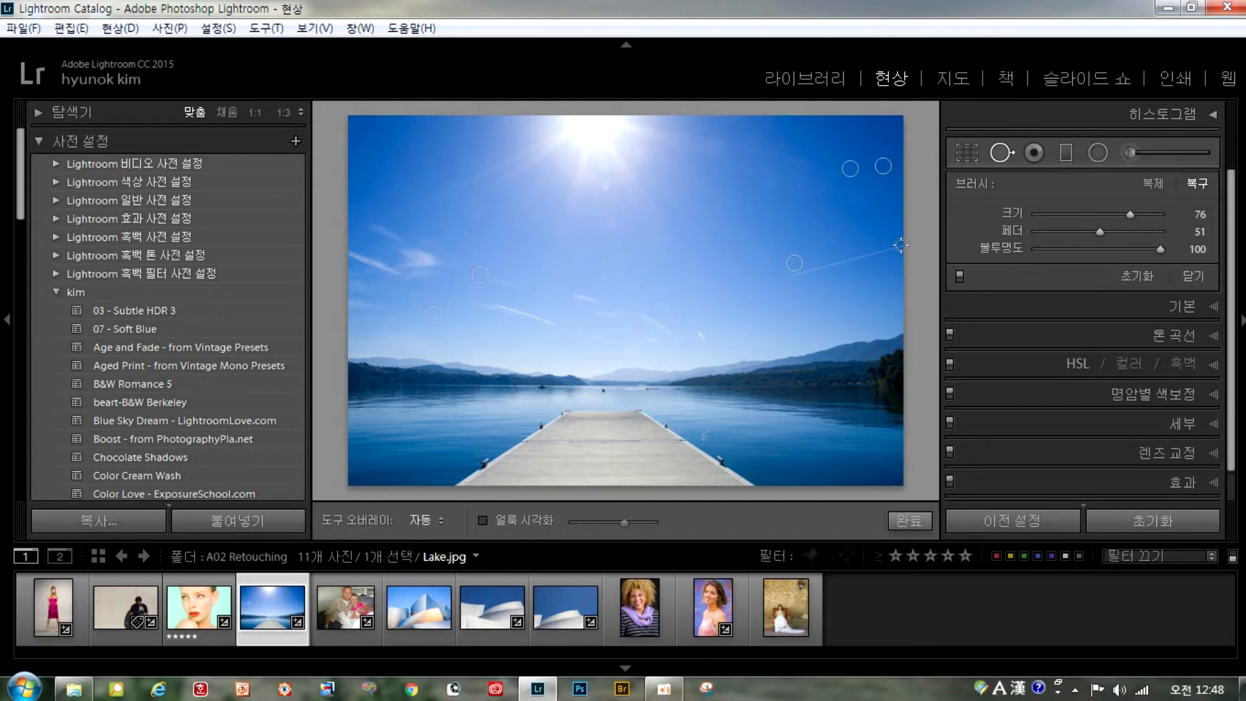
Heal the long contrail above the hills at the lake photo's right edge with one straight Spot Removal stroke
{"action": "left_click", "coordinate": [901, 245]}
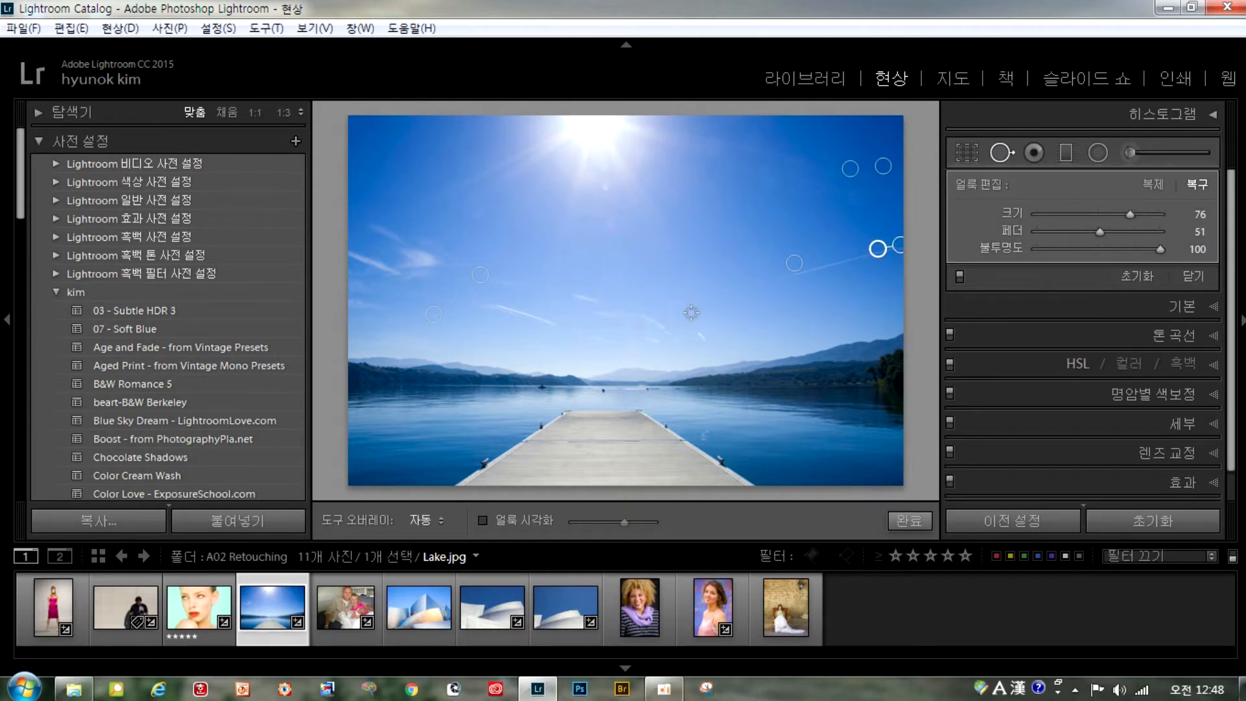
{"action": "left_click", "coordinate": [659, 309], "text": "shift"}
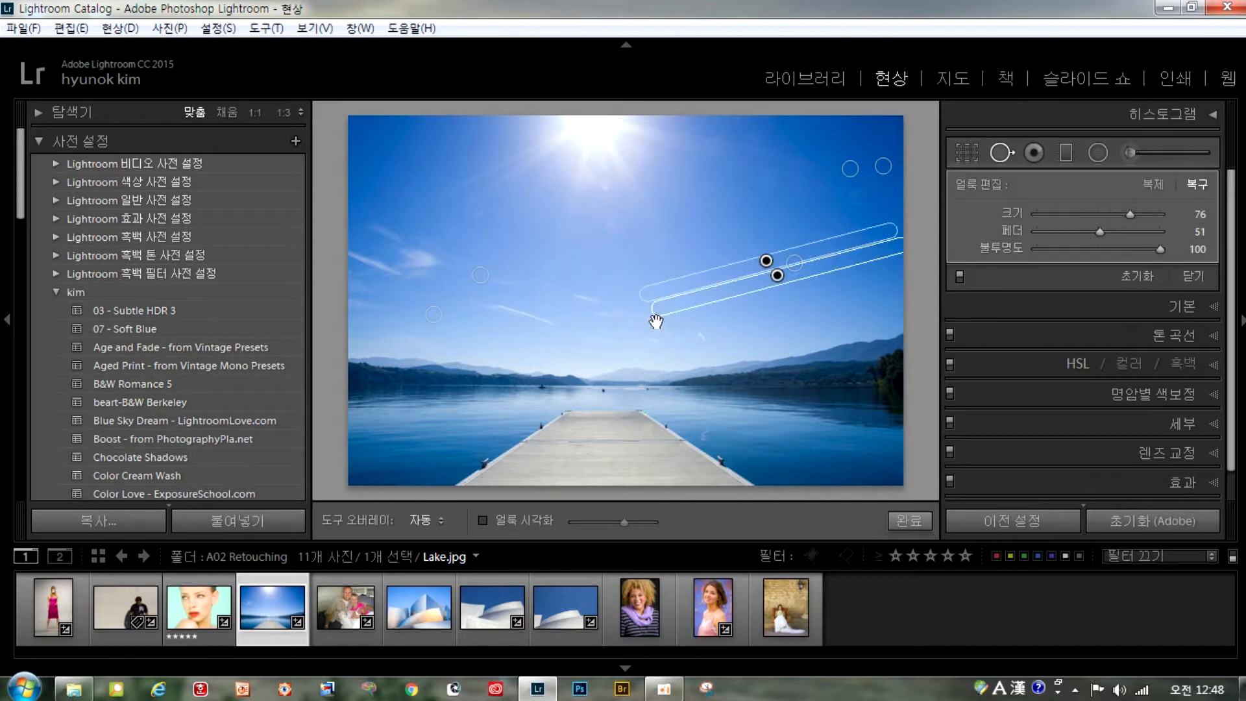
{"action": "mouse_move", "coordinate": [689, 291]}
{"action": "left_mouse_down"}
{"action": "mouse_move", "coordinate": [694, 304]}
{"action": "mouse_move", "coordinate": [689, 292]}
{"action": "left_mouse_up"}
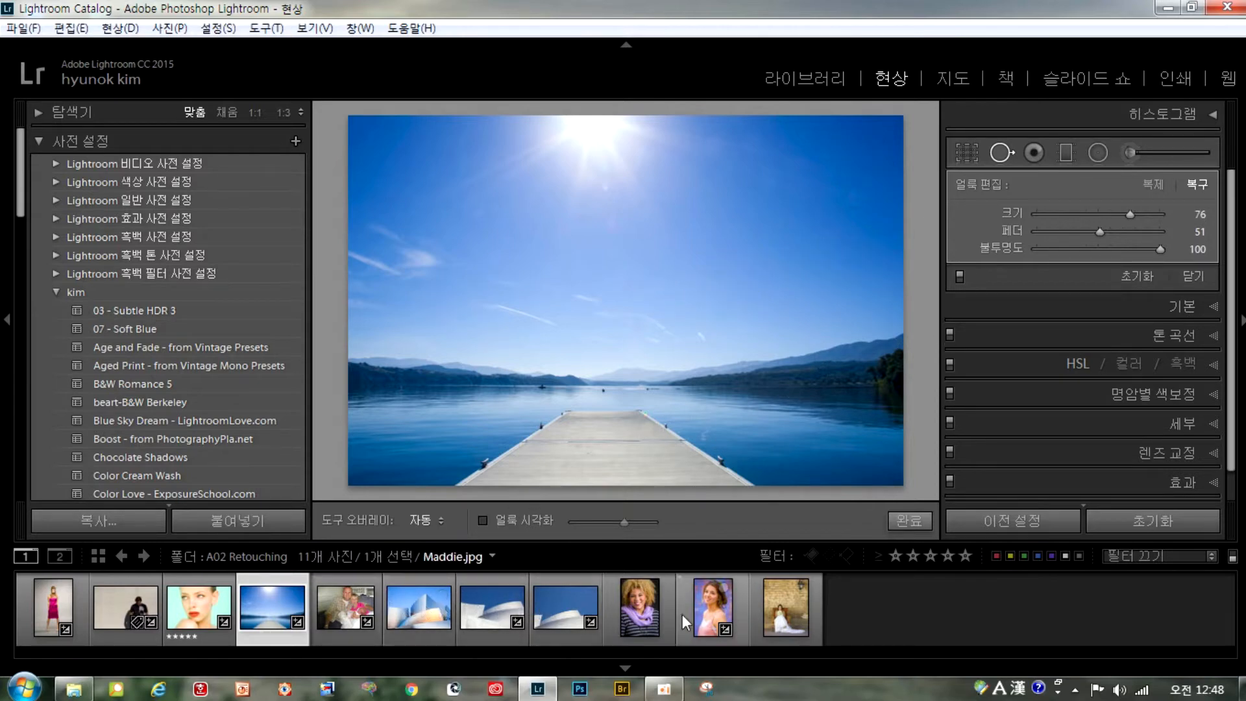
In Maddie.jpg at 1:1, heal the skin below the eye on the image's right with size 64, cheek sampling and opacity 35
{"action": "left_click", "coordinate": [701, 610]}
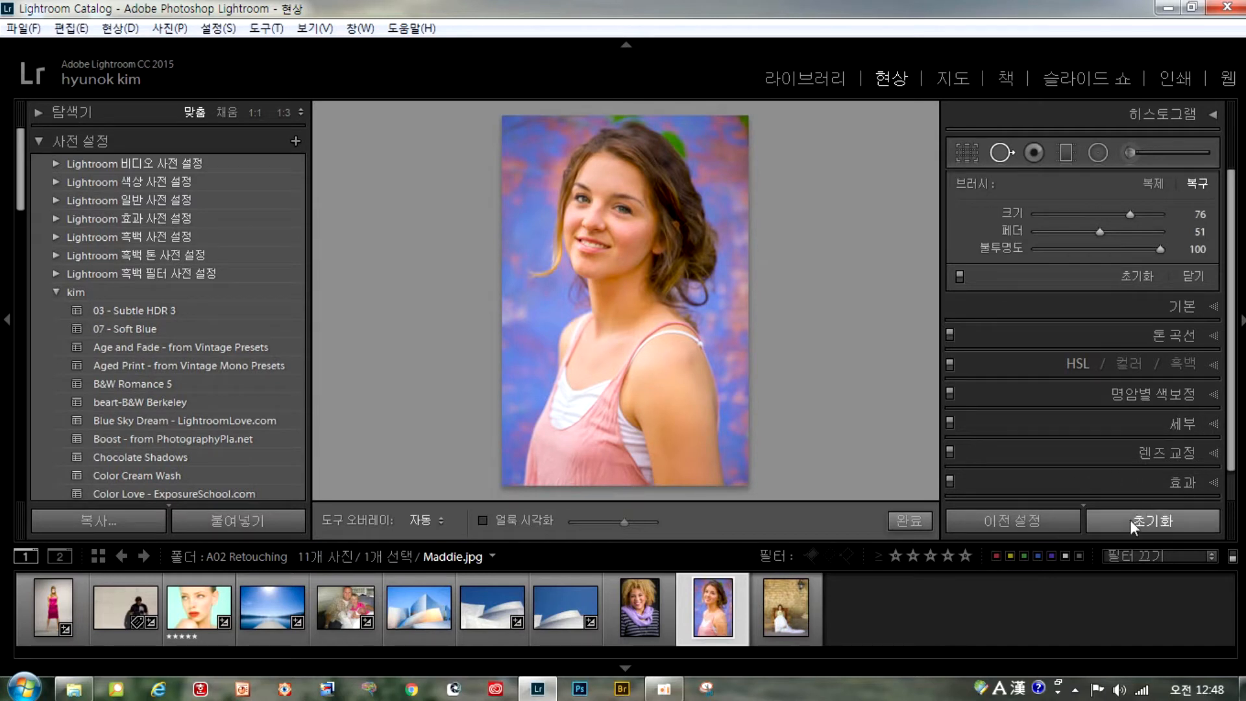
{"action": "left_click", "coordinate": [255, 112]}
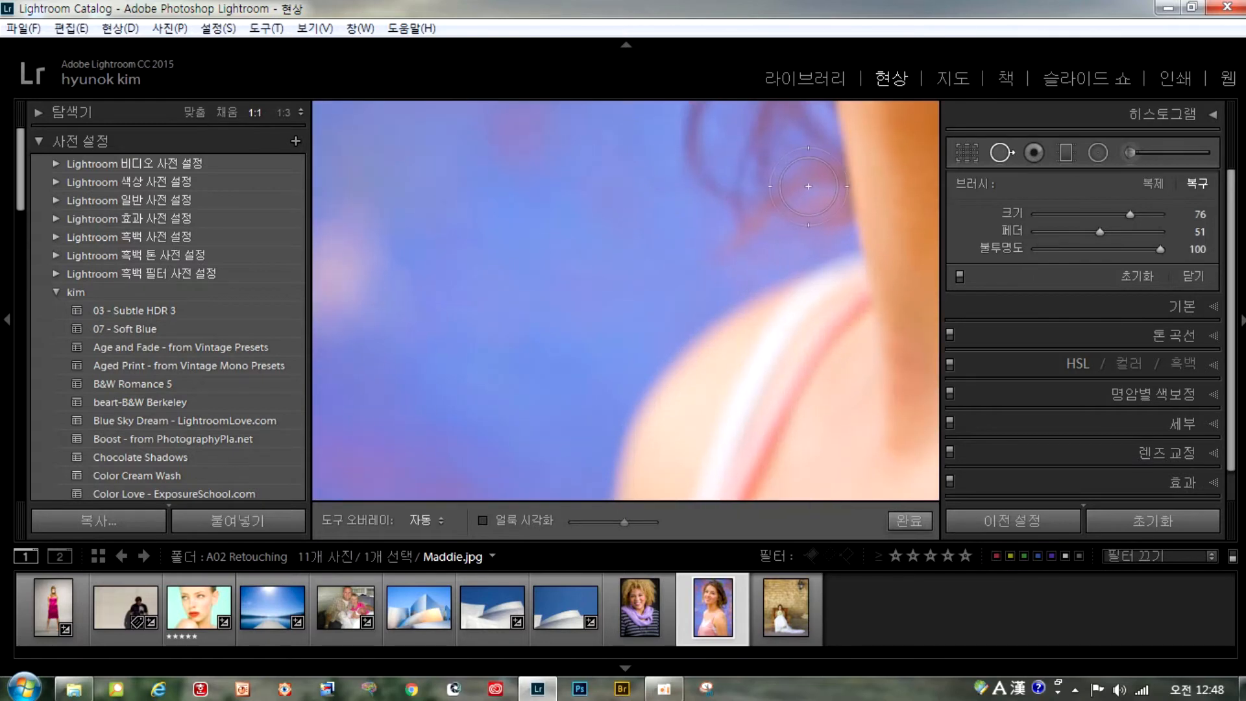
{"action": "left_click_drag", "start_coordinate": [840, 192], "coordinate": [563, 566]}
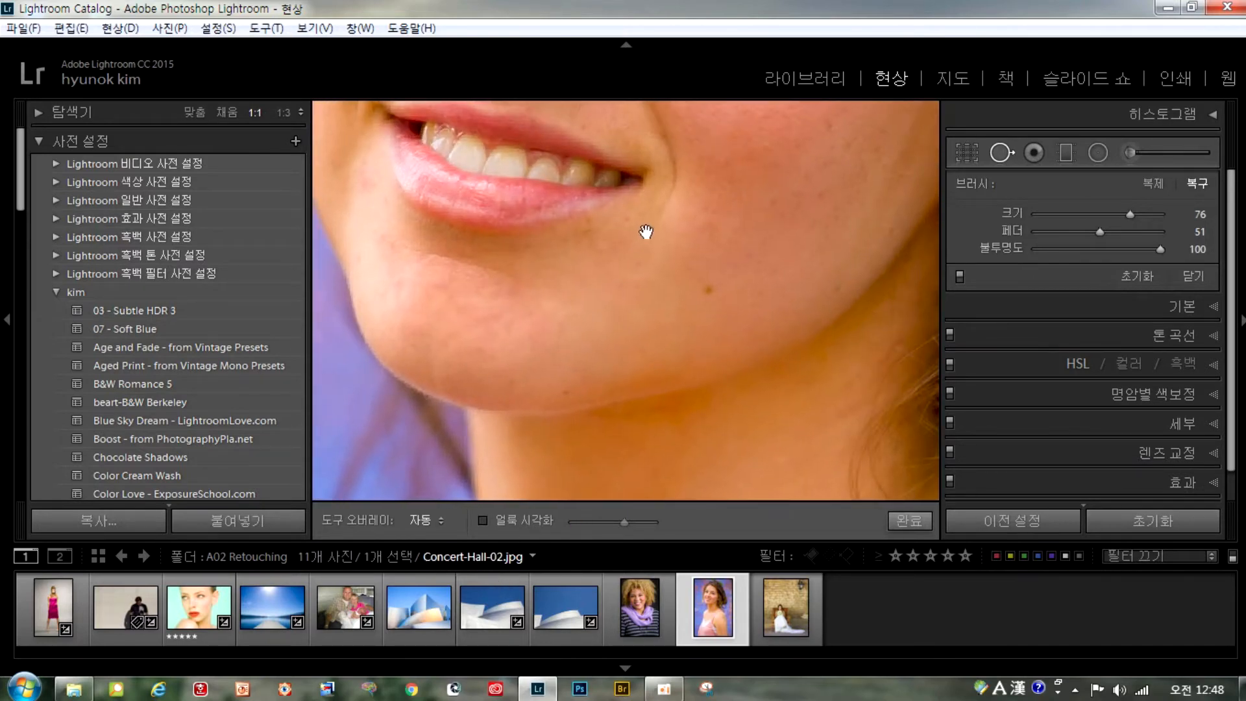
{"action": "left_click_drag", "start_coordinate": [645, 236], "coordinate": [651, 512]}
{"action": "mouse_move", "coordinate": [683, 263]}
{"action": "left_mouse_down"}
{"action": "mouse_move", "coordinate": [681, 285]}
{"action": "mouse_move", "coordinate": [711, 338]}
{"action": "left_mouse_up"}
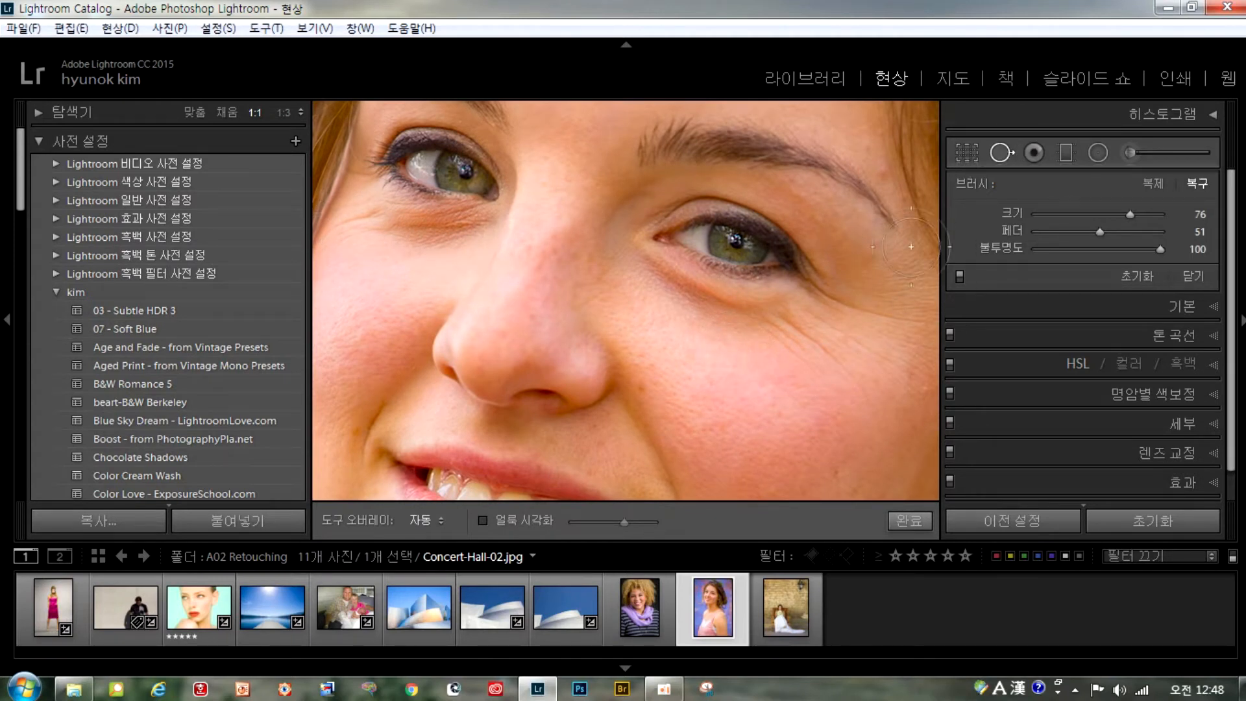
{"action": "scroll", "coordinate": [659, 306], "scroll_direction": "down", "scroll_amount": 1}
{"action": "mouse_move", "coordinate": [648, 263]}
{"action": "left_mouse_down"}
{"action": "mouse_move", "coordinate": [718, 304]}
{"action": "mouse_move", "coordinate": [820, 311]}
{"action": "left_mouse_up"}
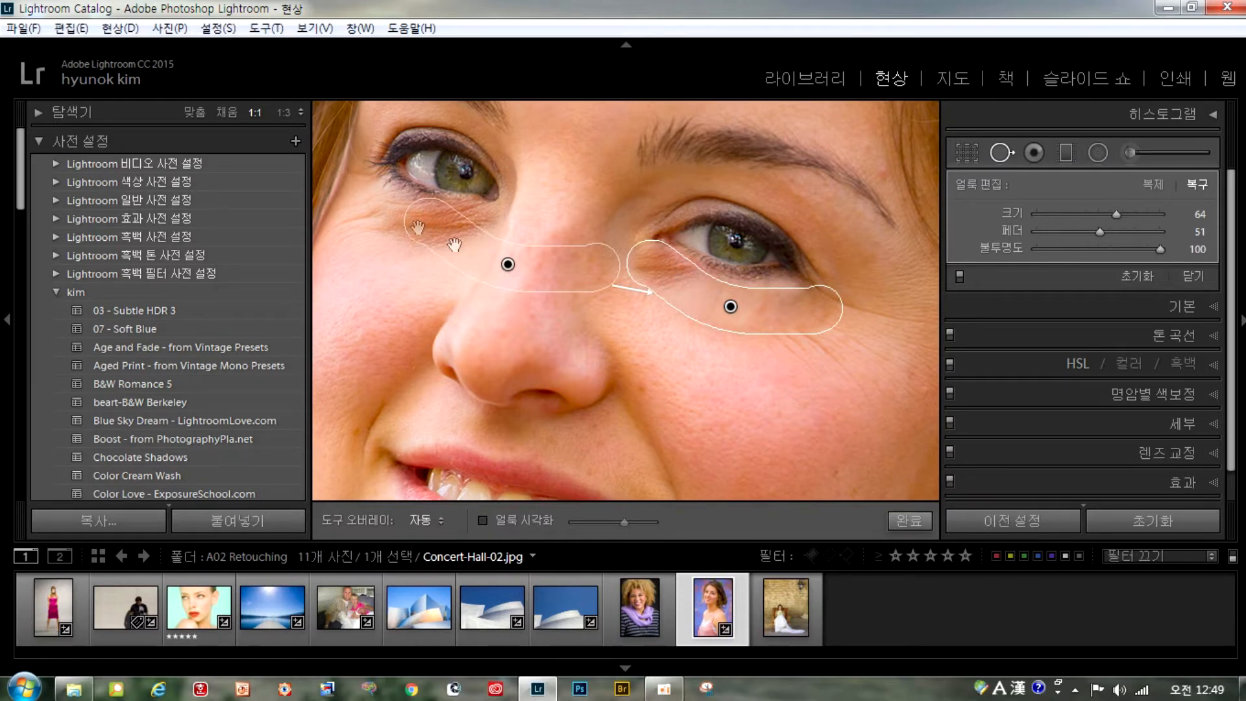
{"action": "mouse_move", "coordinate": [563, 264]}
{"action": "left_mouse_down"}
{"action": "mouse_move", "coordinate": [565, 309]}
{"action": "mouse_move", "coordinate": [649, 361]}
{"action": "mouse_move", "coordinate": [837, 393]}
{"action": "mouse_move", "coordinate": [793, 370]}
{"action": "mouse_move", "coordinate": [757, 381]}
{"action": "left_mouse_up"}
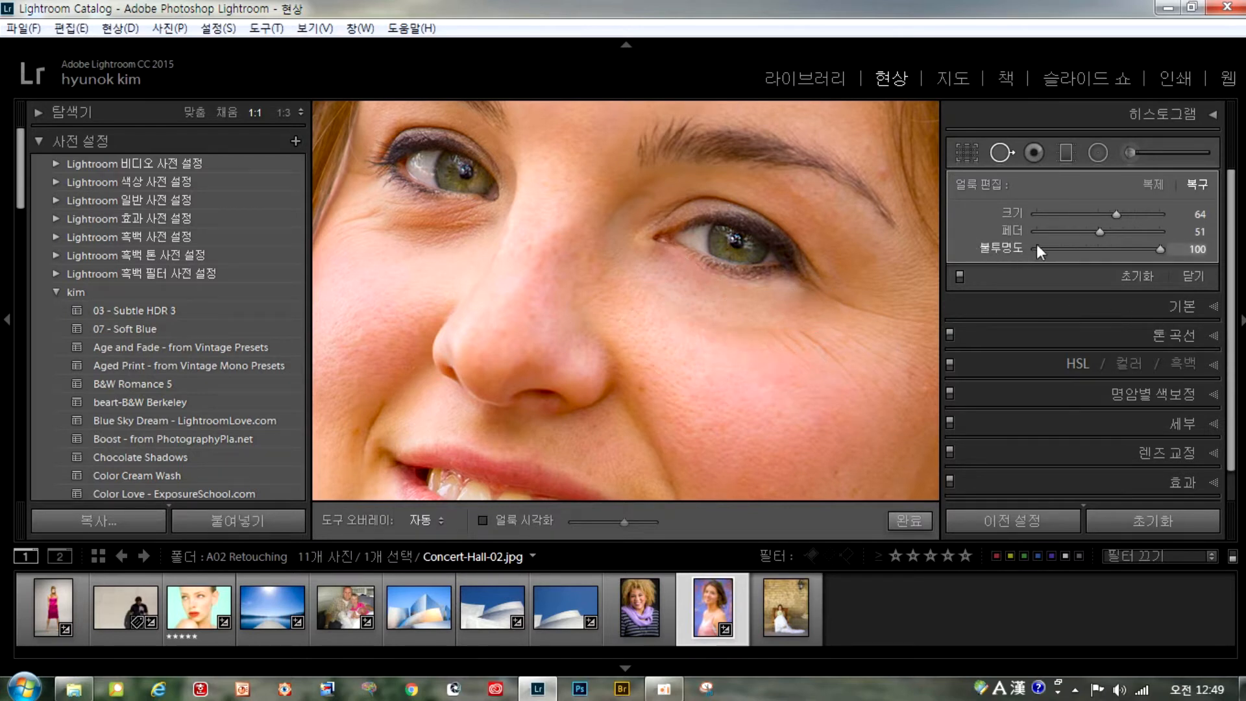
{"action": "left_click_drag", "start_coordinate": [1159, 247], "coordinate": [1078, 263]}
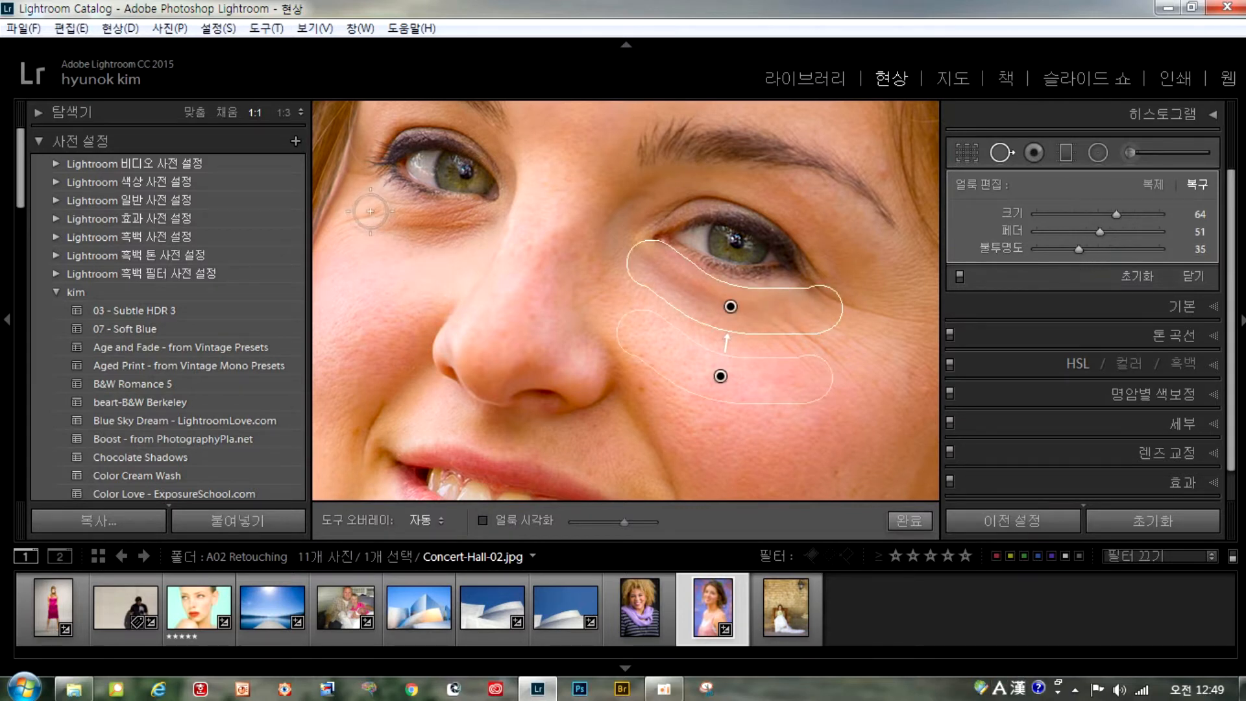
Heal the lines below the eye on the image's left, change the sample source, set opacity 49 and compare before and after
{"action": "left_click_drag", "start_coordinate": [380, 220], "coordinate": [483, 220]}
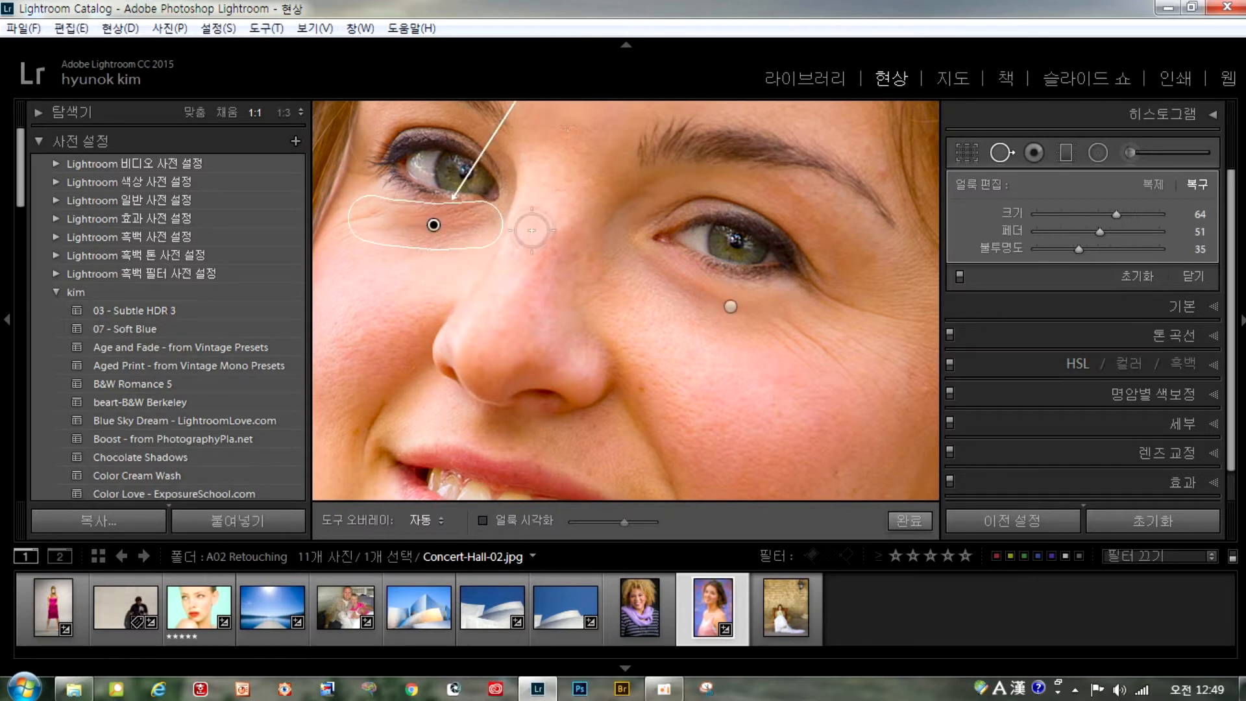
{"action": "key", "text": "slash"}
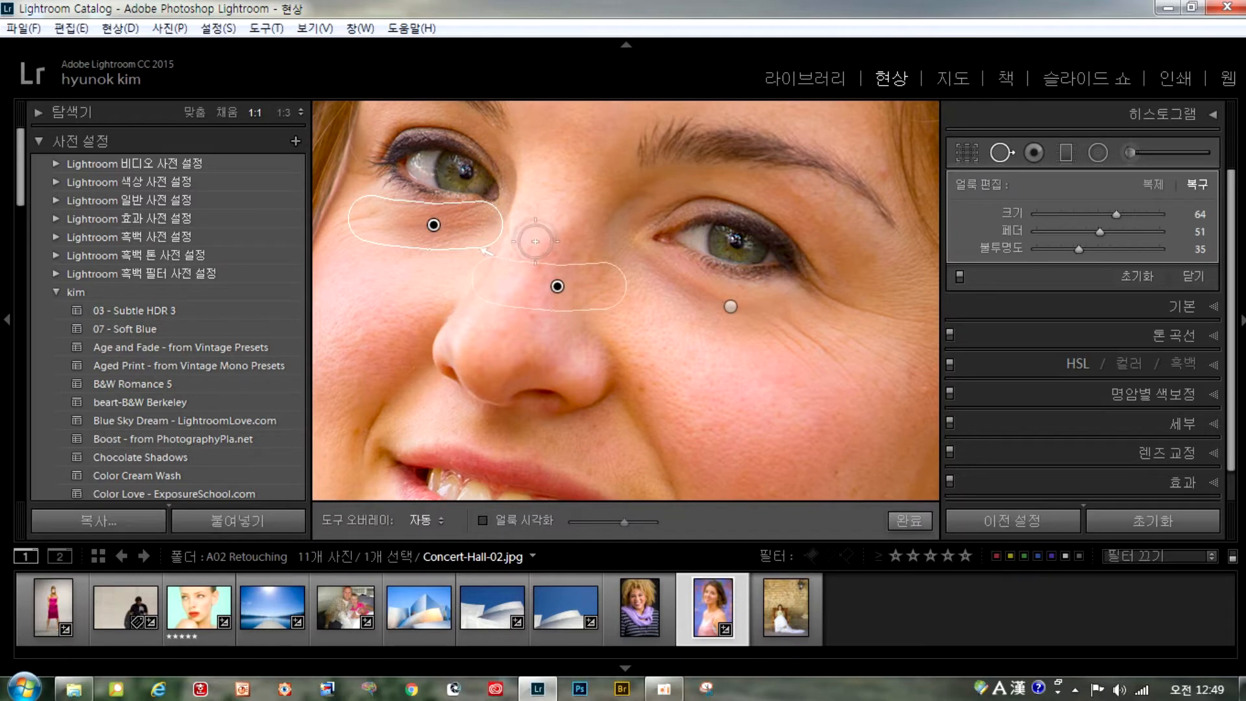
{"action": "mouse_move", "coordinate": [562, 279]}
{"action": "left_mouse_down"}
{"action": "mouse_move", "coordinate": [496, 291]}
{"action": "mouse_move", "coordinate": [420, 270]}
{"action": "mouse_move", "coordinate": [431, 267]}
{"action": "mouse_move", "coordinate": [428, 287]}
{"action": "mouse_move", "coordinate": [432, 222]}
{"action": "left_mouse_up"}
{"action": "mouse_move", "coordinate": [1077, 247]}
{"action": "left_mouse_down"}
{"action": "mouse_move", "coordinate": [1168, 247]}
{"action": "mouse_move", "coordinate": [1078, 260]}
{"action": "mouse_move", "coordinate": [1096, 260]}
{"action": "left_mouse_up"}
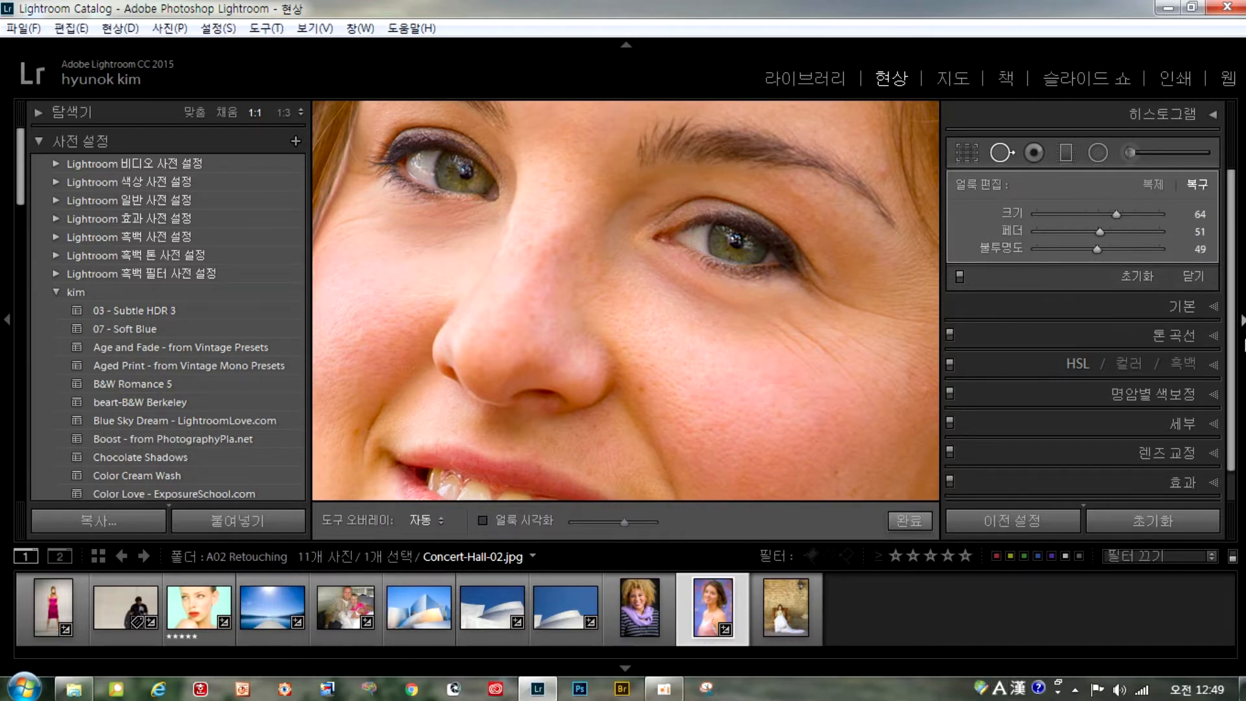
{"action": "key", "text": "backslash"}
{"action": "key", "text": "backslash"}
{"action": "key", "text": "backslash"}
{"action": "key", "text": "backslash"}
{"action": "key", "text": "backslash"}
{"action": "key", "text": "backslash"}
Heal the mole on the lower cheek at size 54 and the blemish beside the nose at size 34, both at opacity 100
{"action": "left_click_drag", "start_coordinate": [679, 412], "coordinate": [654, 172]}
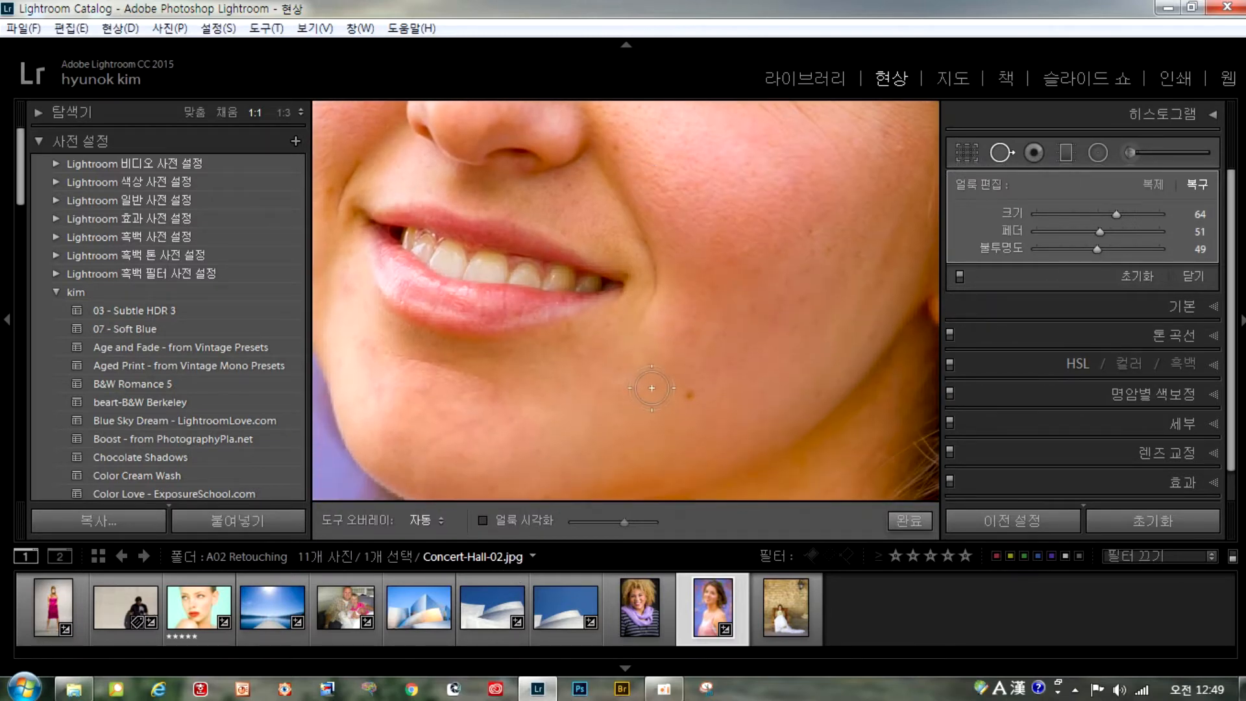
{"action": "left_click", "coordinate": [689, 388]}
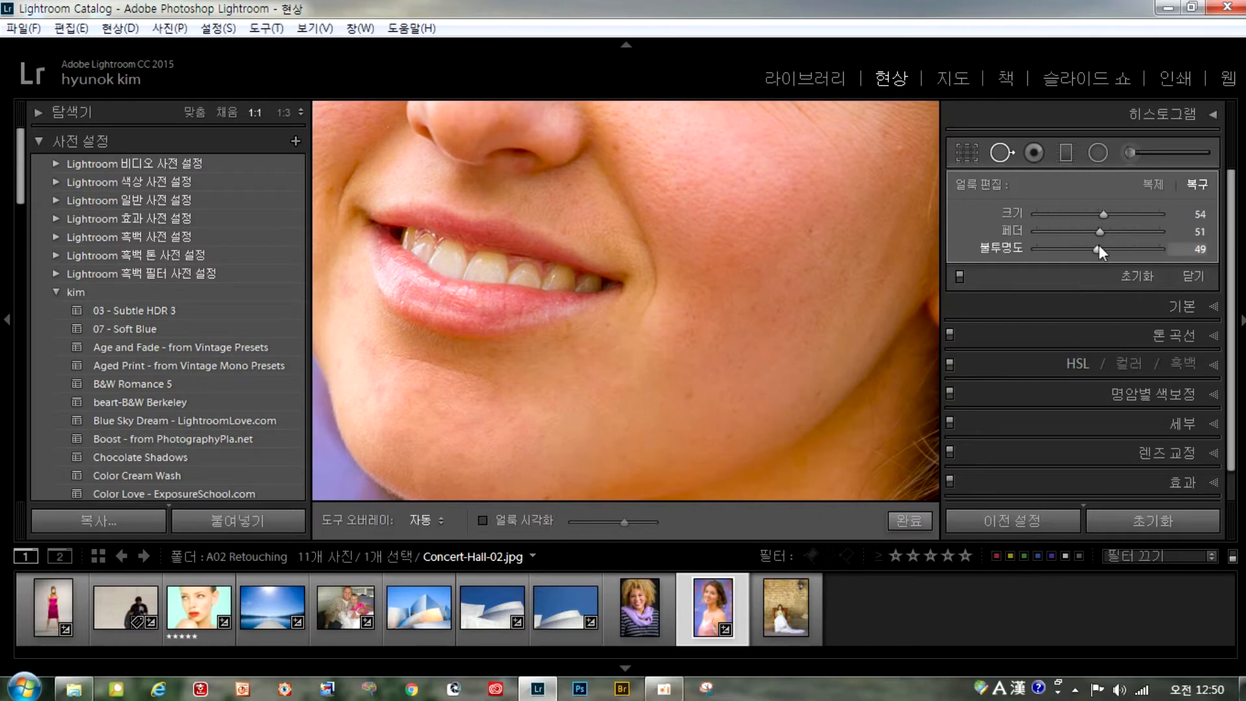
{"action": "left_click_drag", "start_coordinate": [1100, 247], "coordinate": [1162, 249]}
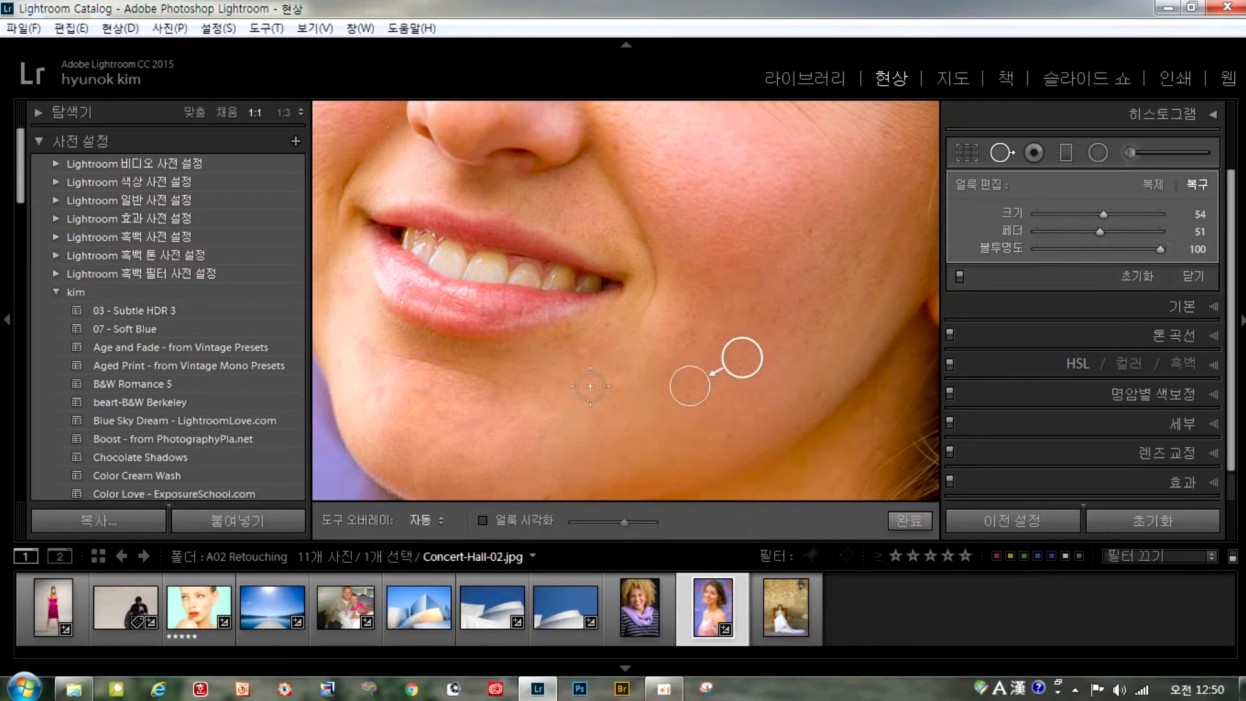
{"action": "left_click_drag", "start_coordinate": [420, 377], "coordinate": [654, 504]}
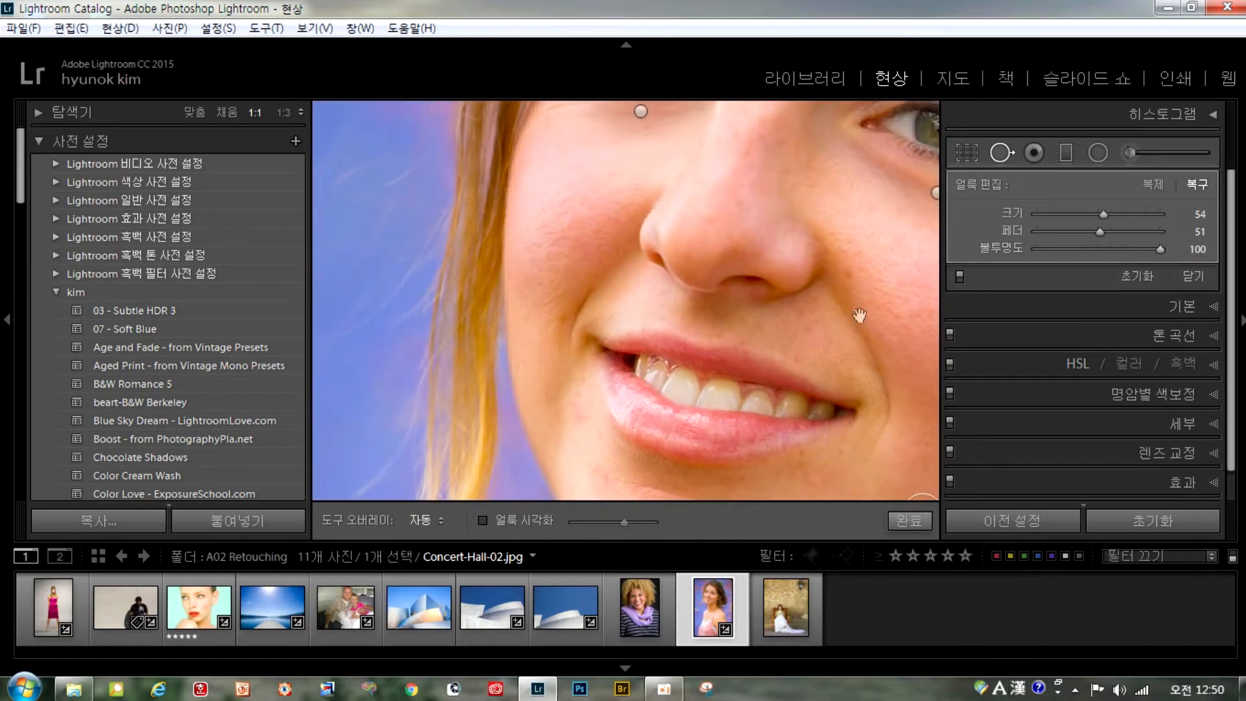
{"action": "left_click", "coordinate": [851, 277]}
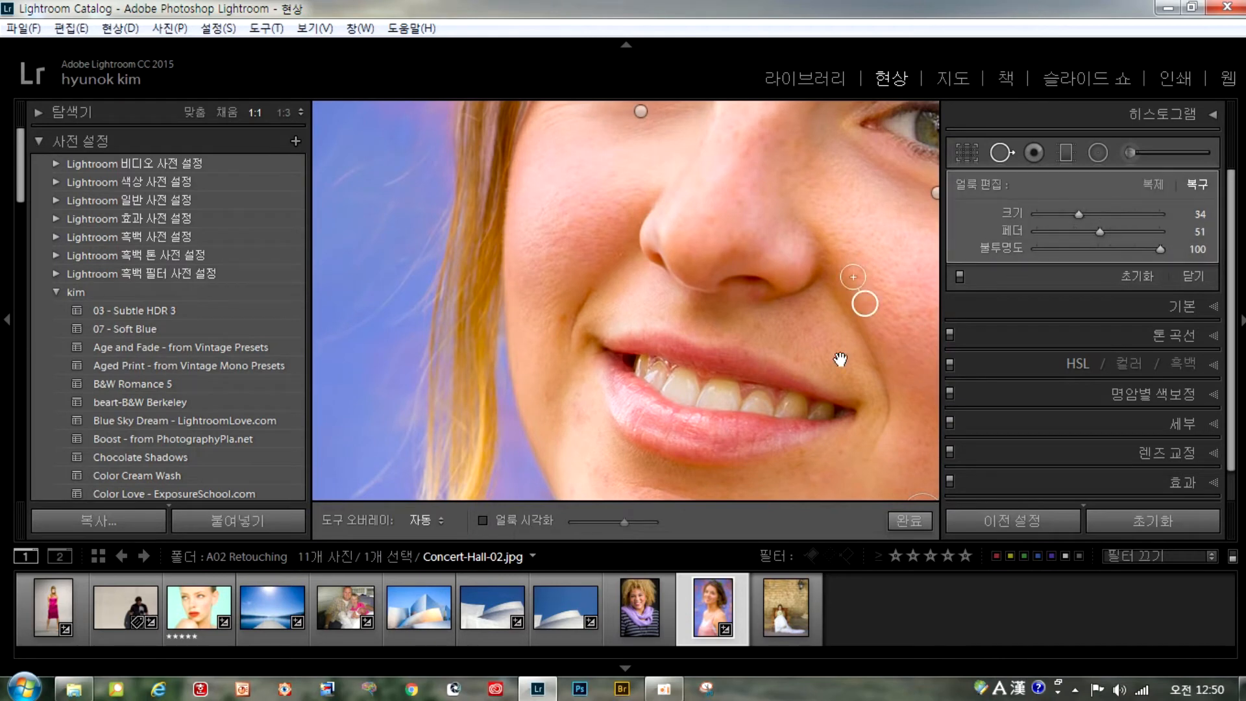
Heal the wrinkles at the outer corner of the eye with a size 29 stroke sampled from the cheek, at opacity 57
{"action": "left_click_drag", "start_coordinate": [828, 409], "coordinate": [558, 224]}
{"action": "left_click_drag", "start_coordinate": [623, 395], "coordinate": [750, 172]}
{"action": "left_click_drag", "start_coordinate": [731, 478], "coordinate": [640, 98]}
{"action": "left_click_drag", "start_coordinate": [592, 163], "coordinate": [545, 477]}
{"action": "left_click_drag", "start_coordinate": [643, 250], "coordinate": [639, 506]}
{"action": "left_click_drag", "start_coordinate": [700, 342], "coordinate": [668, 436]}
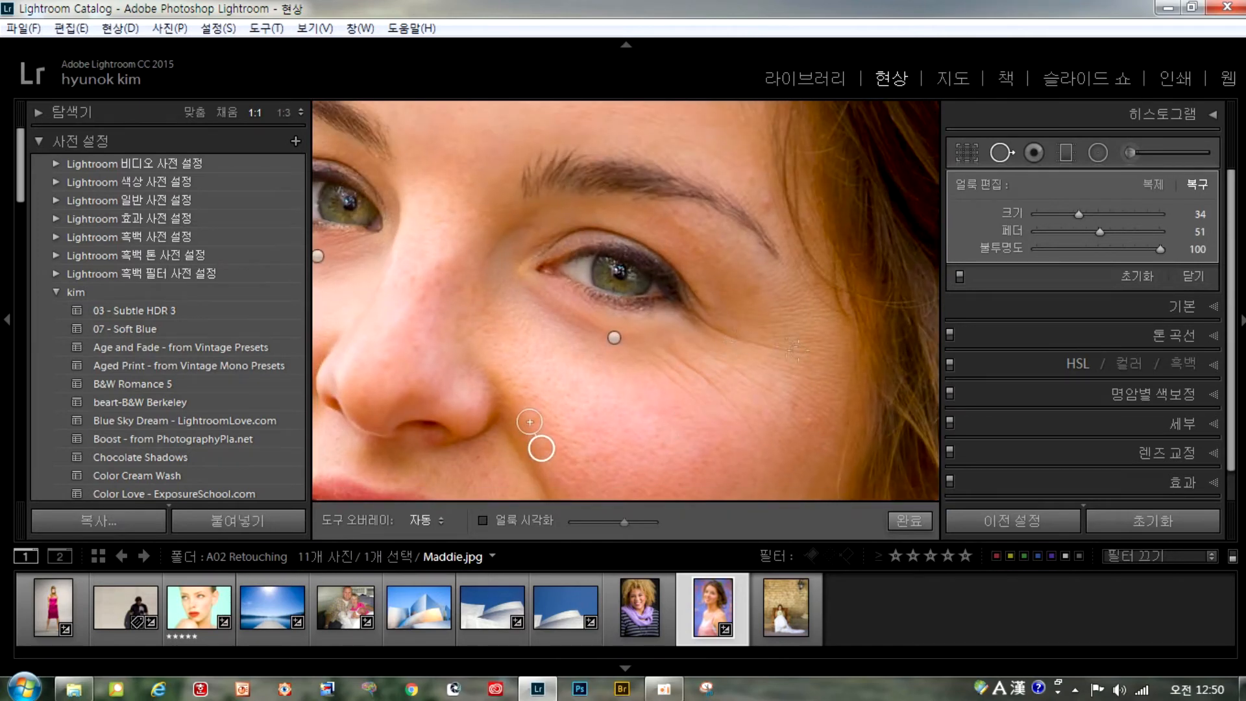
{"action": "left_click", "coordinate": [796, 353]}
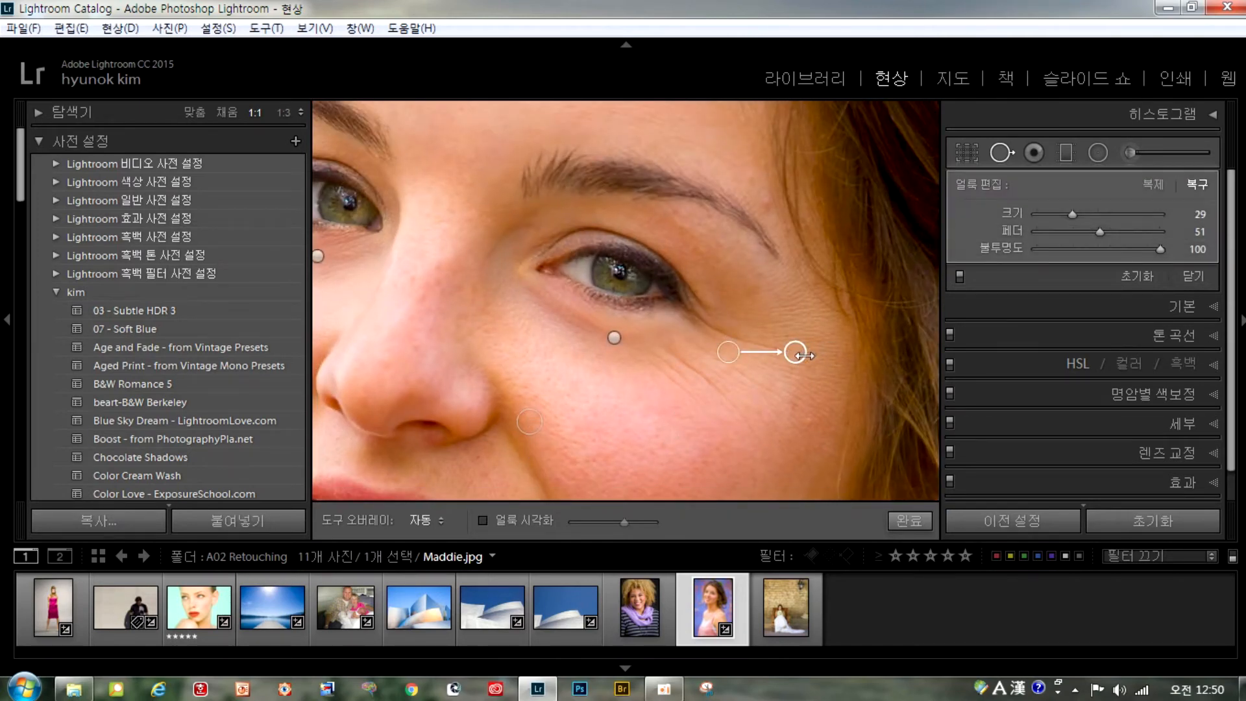
{"action": "key", "text": "Delete"}
{"action": "left_click_drag", "start_coordinate": [808, 349], "coordinate": [690, 322]}
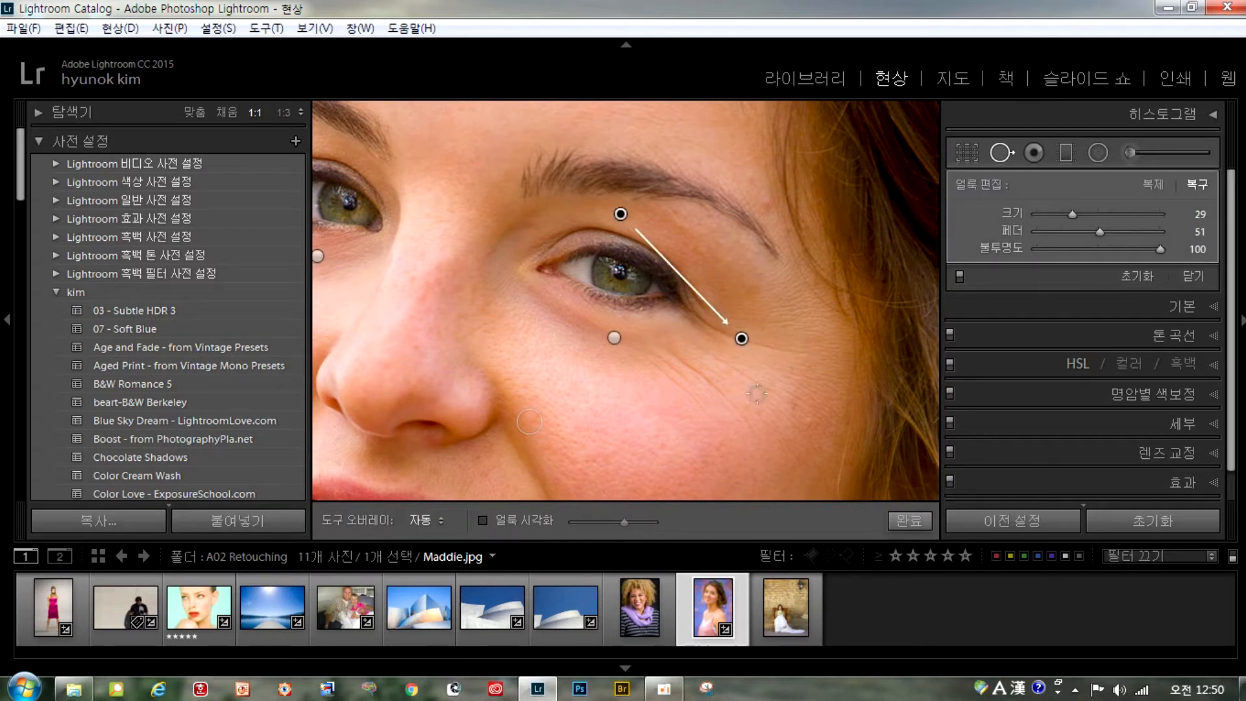
{"action": "mouse_move", "coordinate": [643, 219]}
{"action": "left_mouse_down"}
{"action": "mouse_move", "coordinate": [791, 407]}
{"action": "mouse_move", "coordinate": [788, 382]}
{"action": "mouse_move", "coordinate": [739, 443]}
{"action": "mouse_move", "coordinate": [692, 452]}
{"action": "left_mouse_up"}
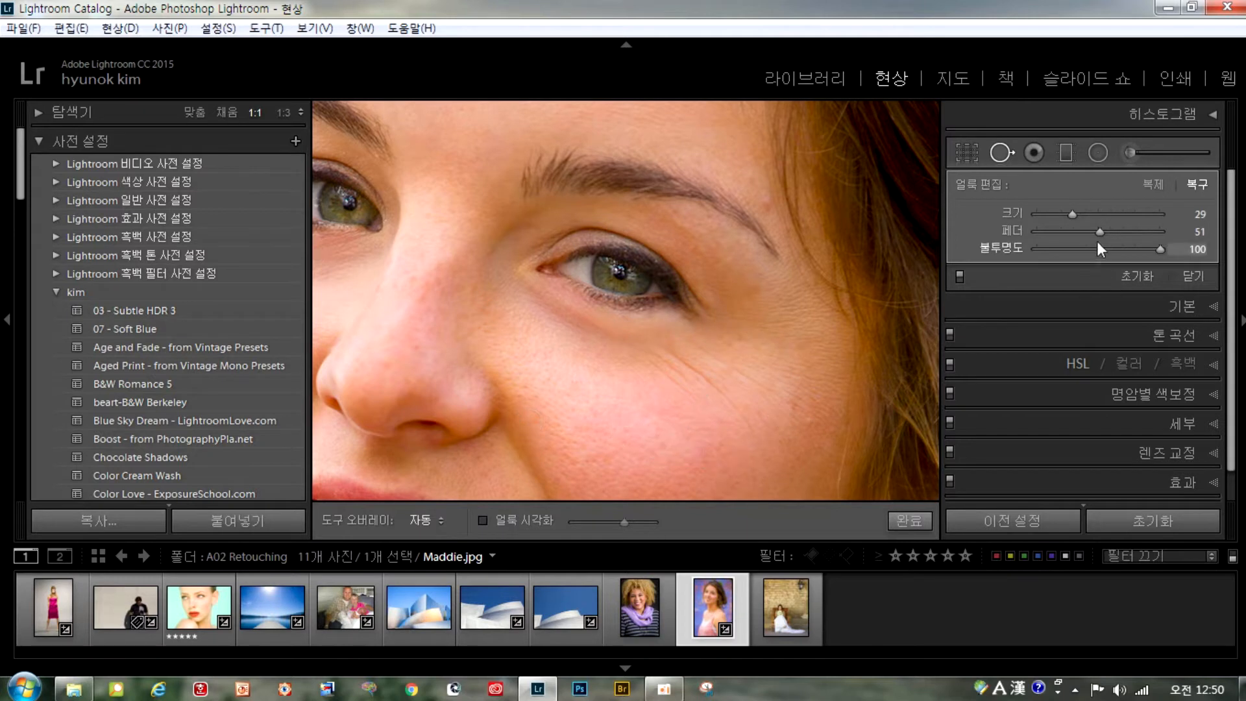
{"action": "mouse_move", "coordinate": [1155, 249]}
{"action": "left_mouse_down"}
{"action": "mouse_move", "coordinate": [1059, 267]}
{"action": "mouse_move", "coordinate": [1104, 271]}
{"action": "left_mouse_up"}
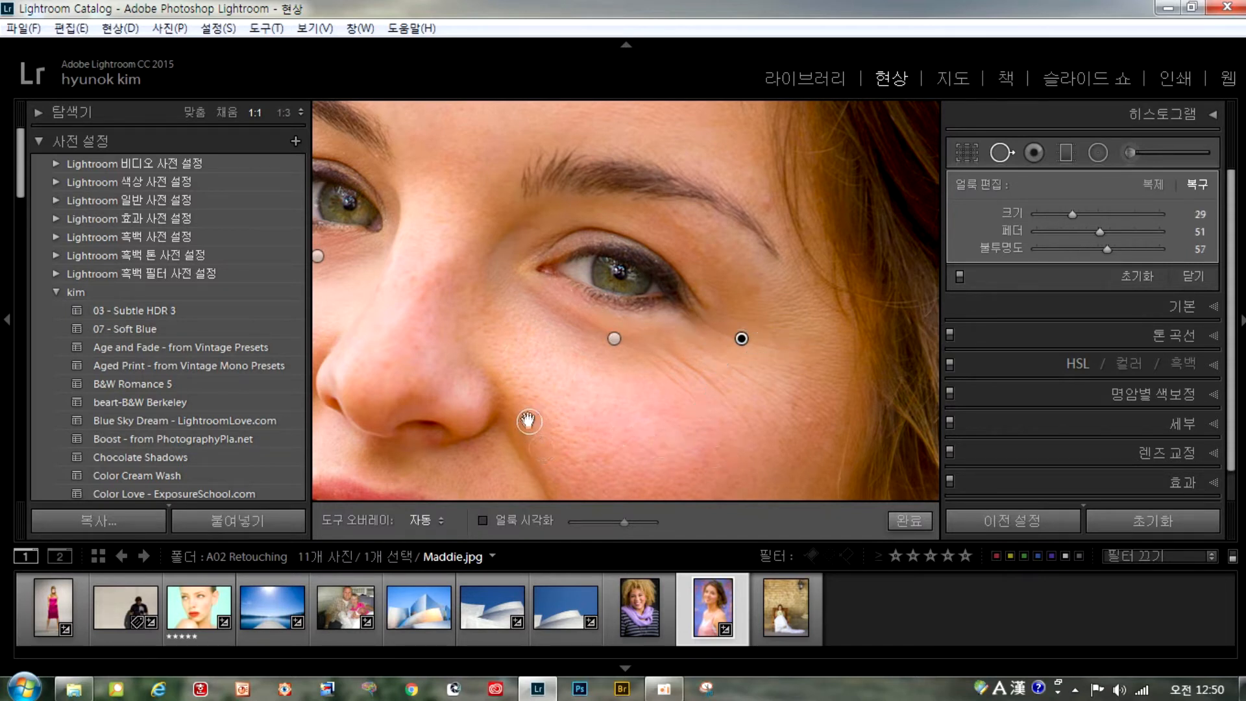
Reselect the healed areas around the eye, delete the correction beside the nose and heal a small spot on the nose bridge
{"action": "left_click", "coordinate": [530, 420]}
{"action": "left_click", "coordinate": [614, 338]}
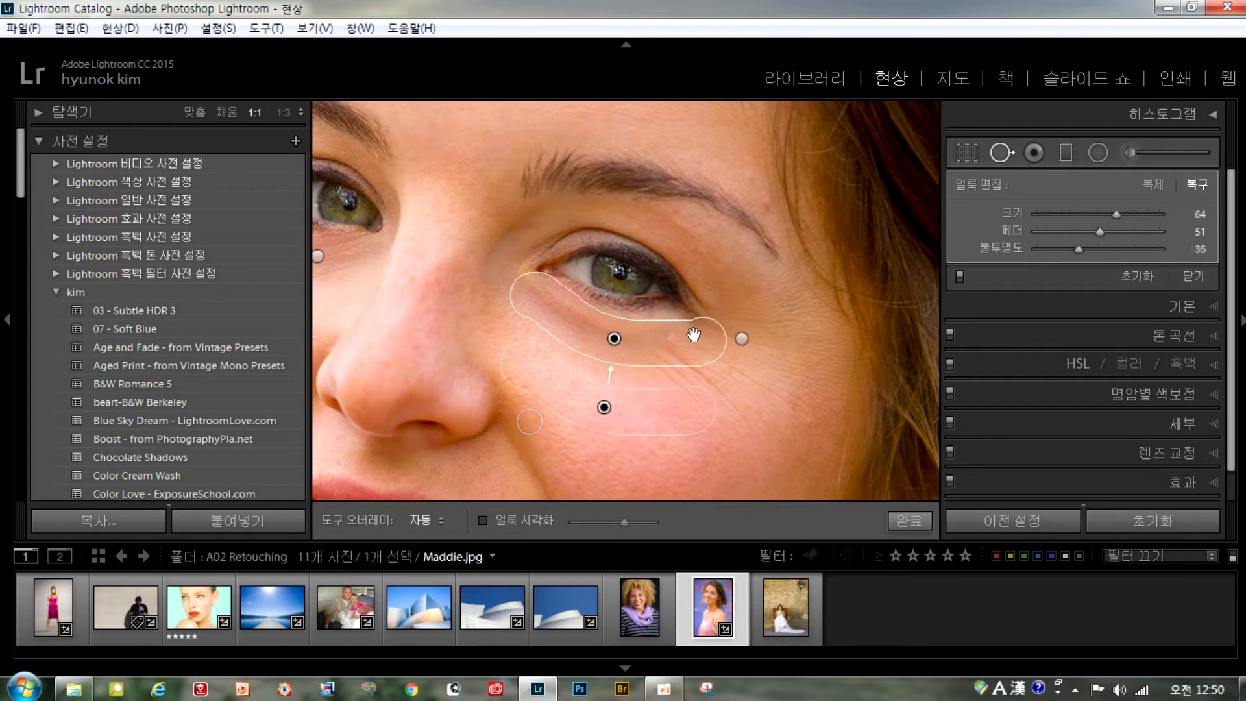
{"action": "left_click", "coordinate": [726, 337]}
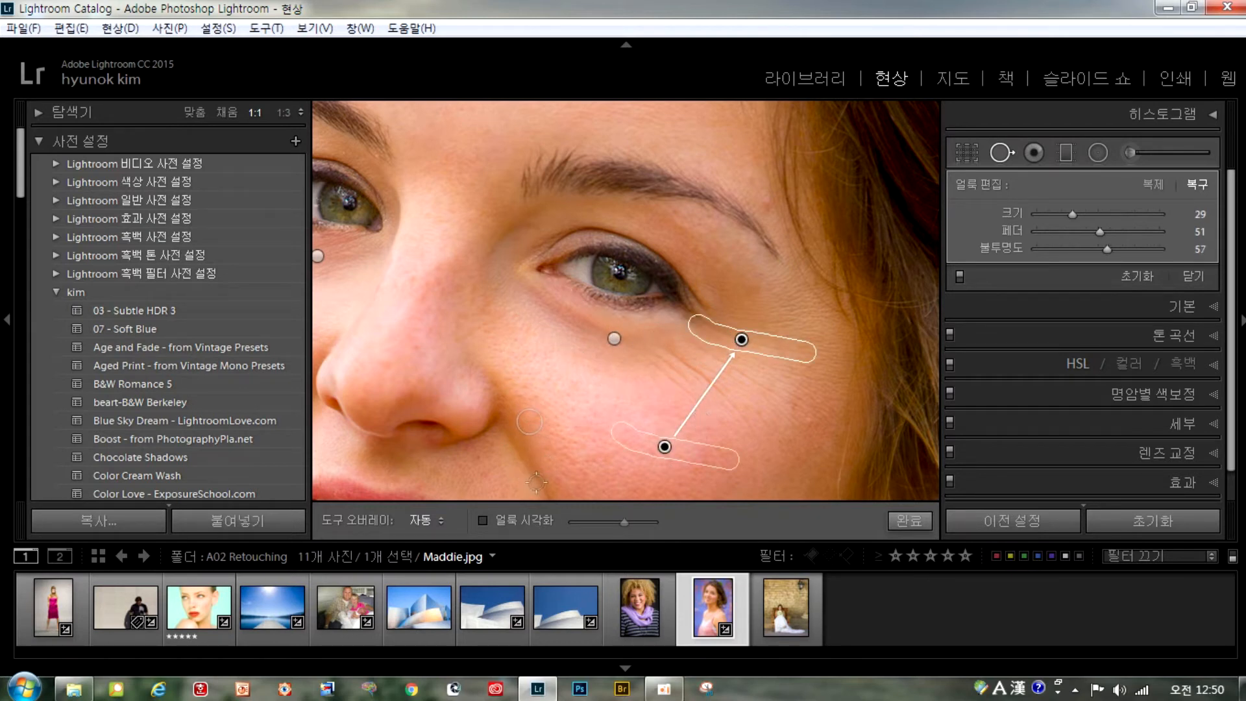
{"action": "left_click", "coordinate": [530, 422]}
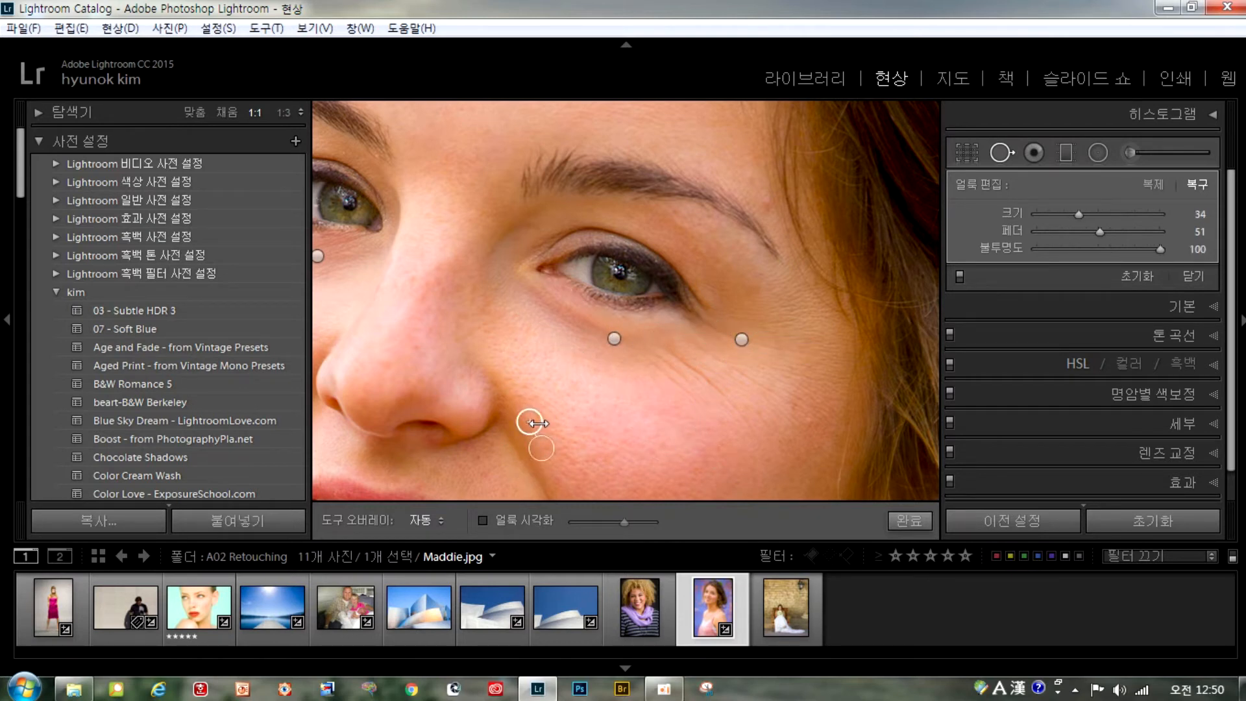
{"action": "left_click", "coordinate": [614, 339]}
{"action": "left_click", "coordinate": [742, 340]}
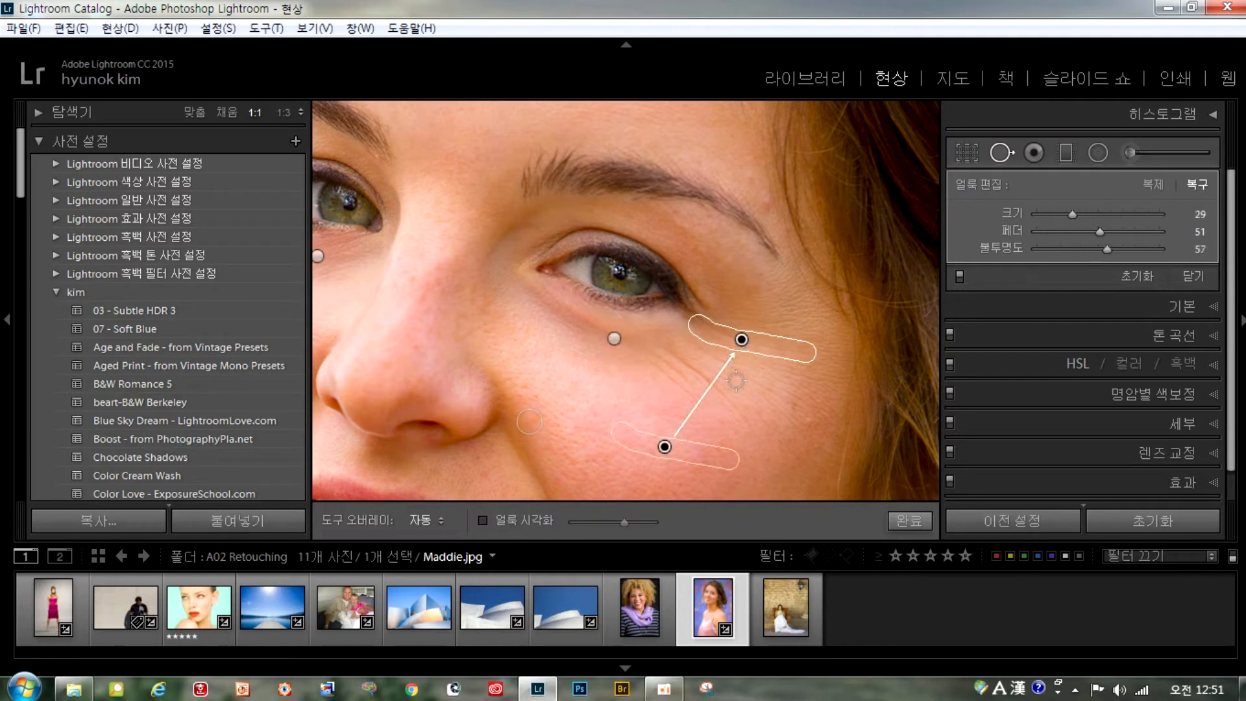
{"action": "left_click", "coordinate": [538, 425]}
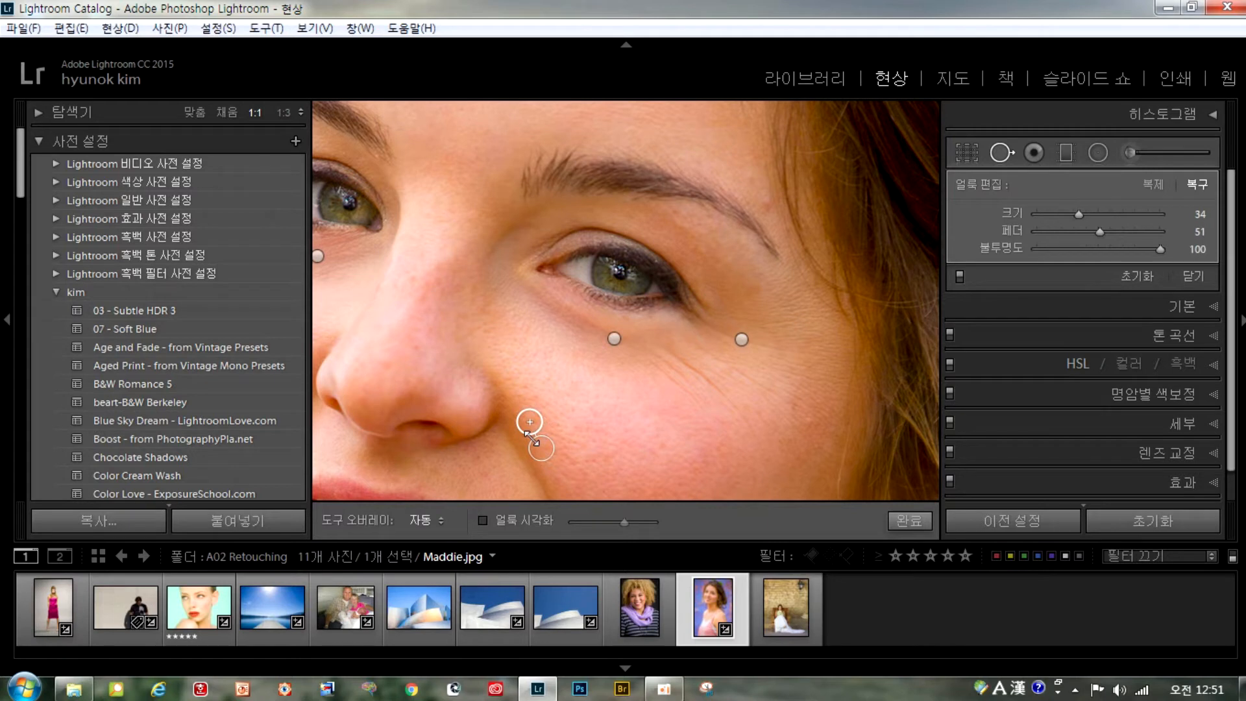
{"action": "key", "text": "Delete"}
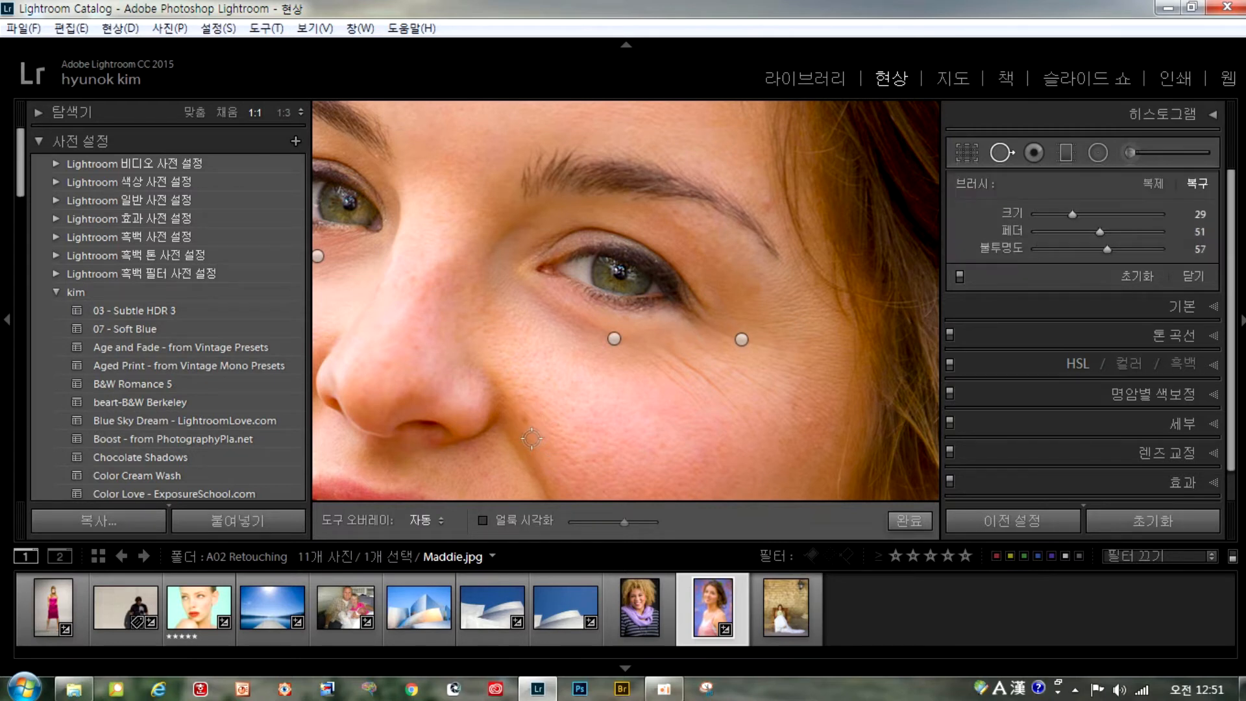
{"action": "left_click", "coordinate": [418, 277]}
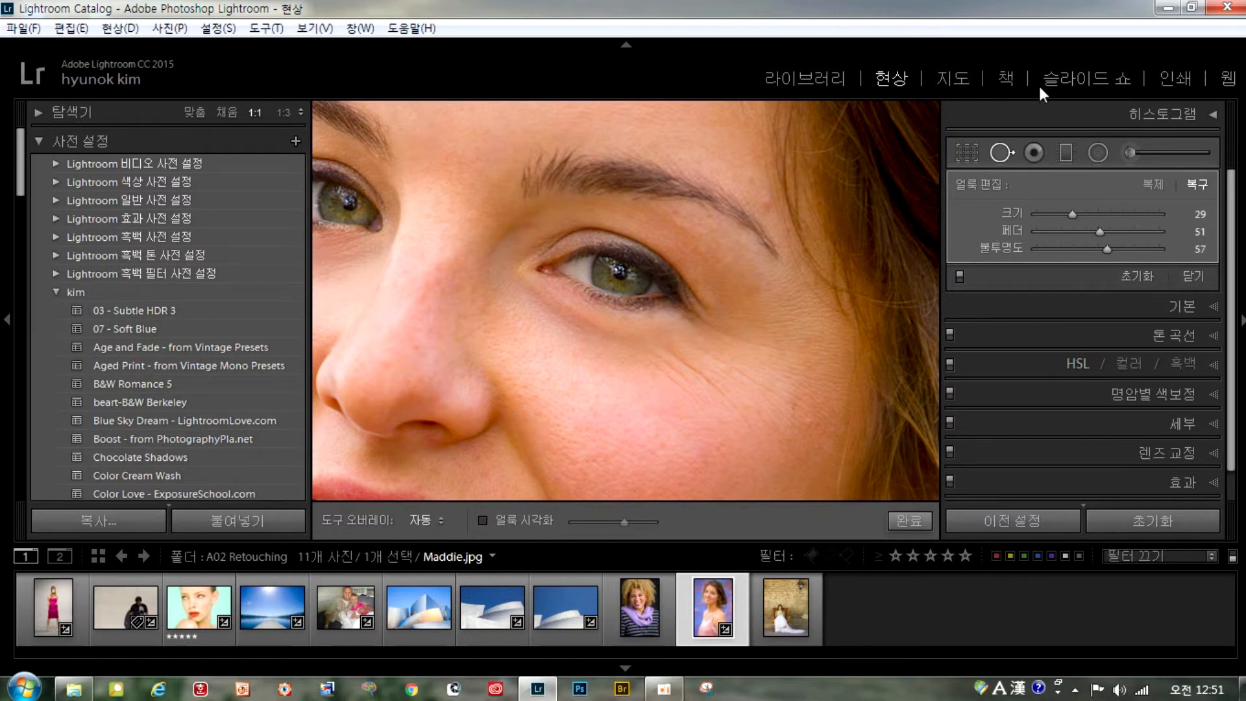
Open Concert-Hall-01.jpg and inspect its sky for dust spots at 1:1 magnification
{"action": "left_click", "coordinate": [551, 611]}
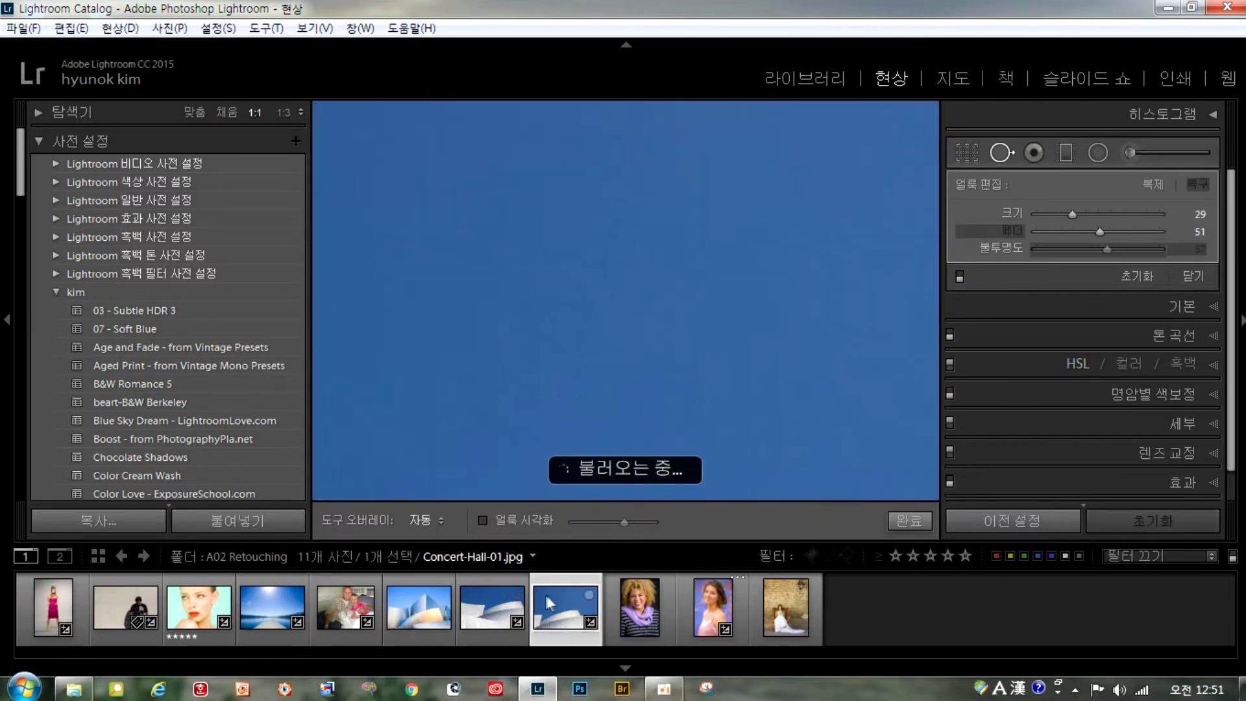
{"action": "left_click", "coordinate": [227, 111]}
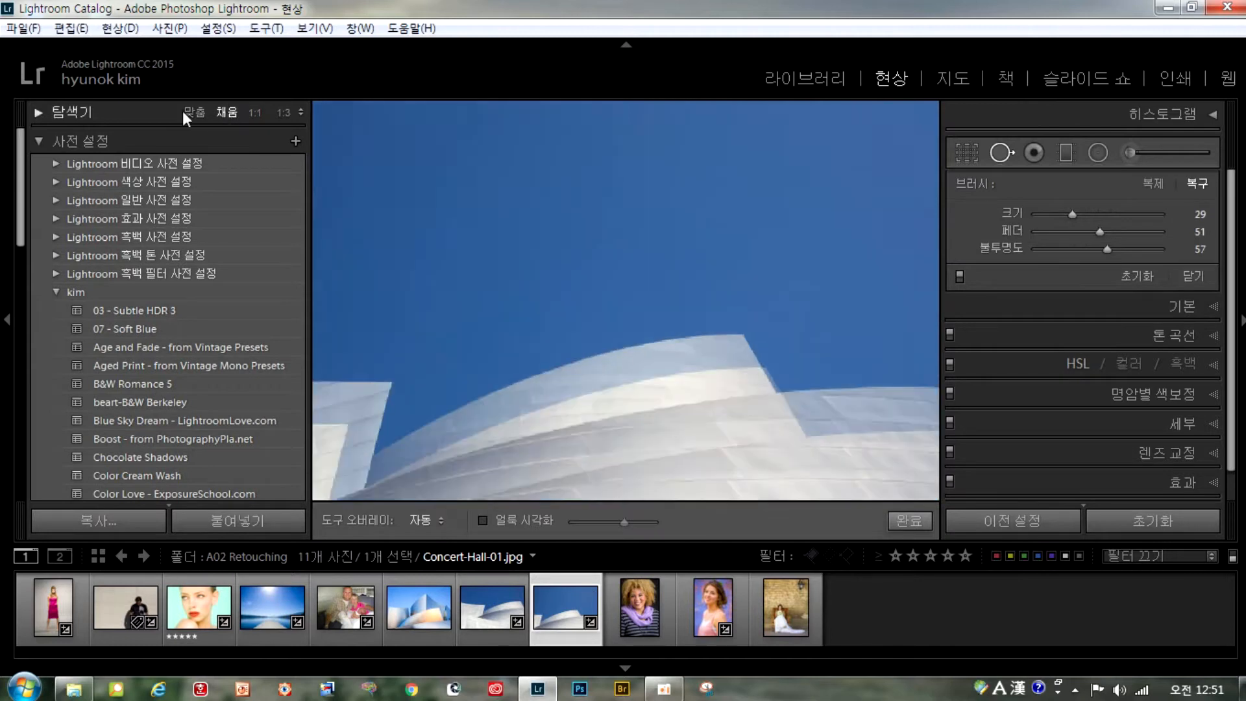
{"action": "left_click", "coordinate": [192, 115]}
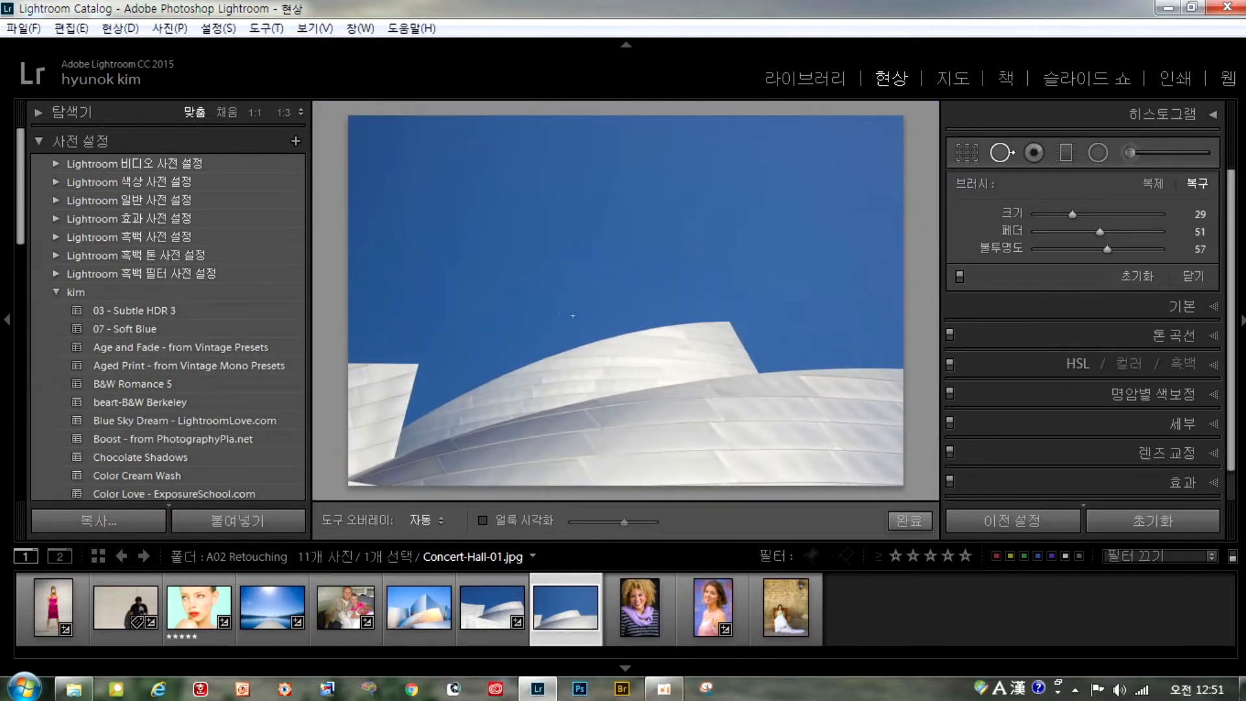
{"action": "left_click", "coordinate": [257, 113]}
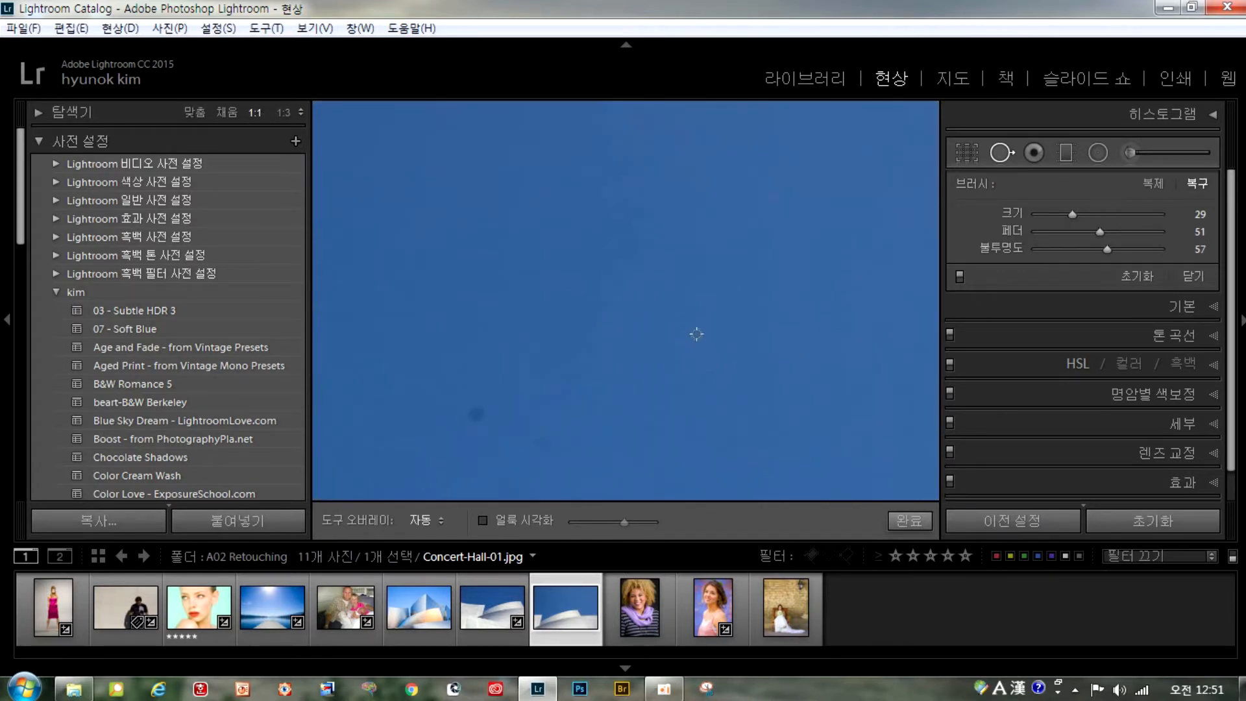
{"action": "left_click_drag", "start_coordinate": [750, 293], "coordinate": [584, 398]}
{"action": "mouse_move", "coordinate": [596, 314]}
{"action": "left_mouse_down"}
{"action": "mouse_move", "coordinate": [926, 325]}
{"action": "mouse_move", "coordinate": [626, 409]}
{"action": "mouse_move", "coordinate": [620, 290]}
{"action": "mouse_move", "coordinate": [607, 404]}
{"action": "mouse_move", "coordinate": [564, 284]}
{"action": "left_mouse_up"}
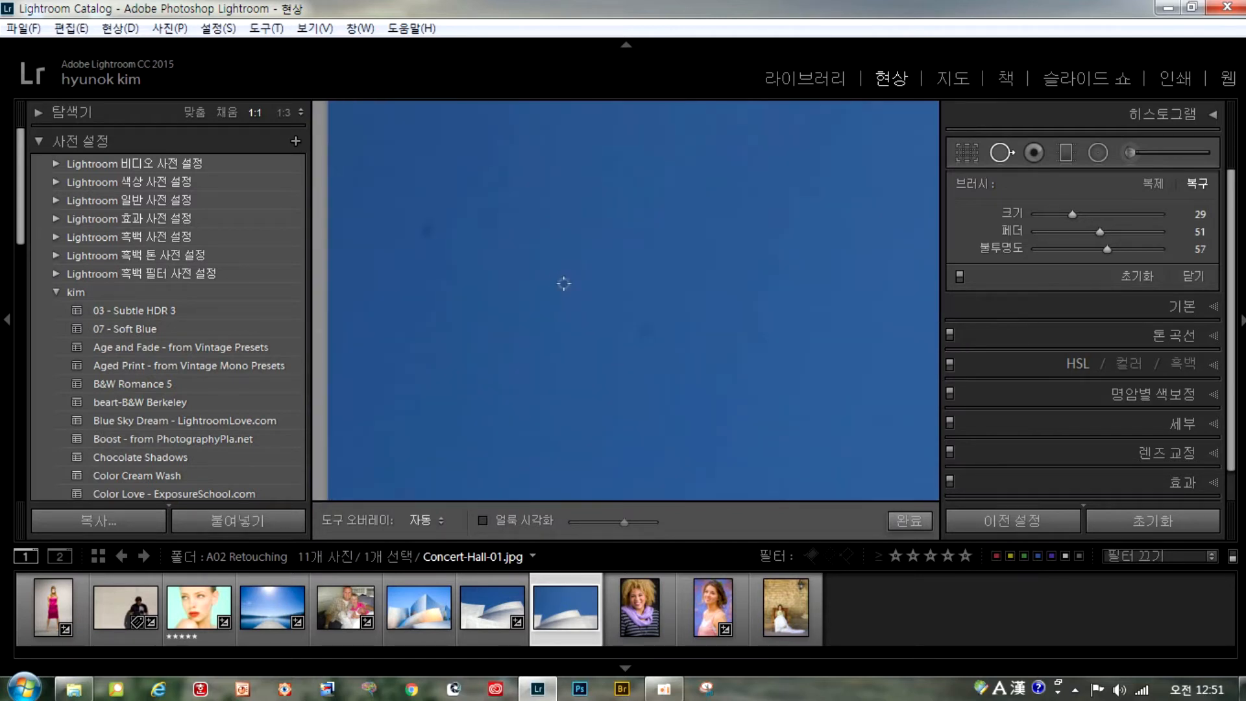
Turn on Visualize Spots and raise its threshold with the whole Concert-Hall-01 photo in view
{"action": "left_click", "coordinate": [482, 520]}
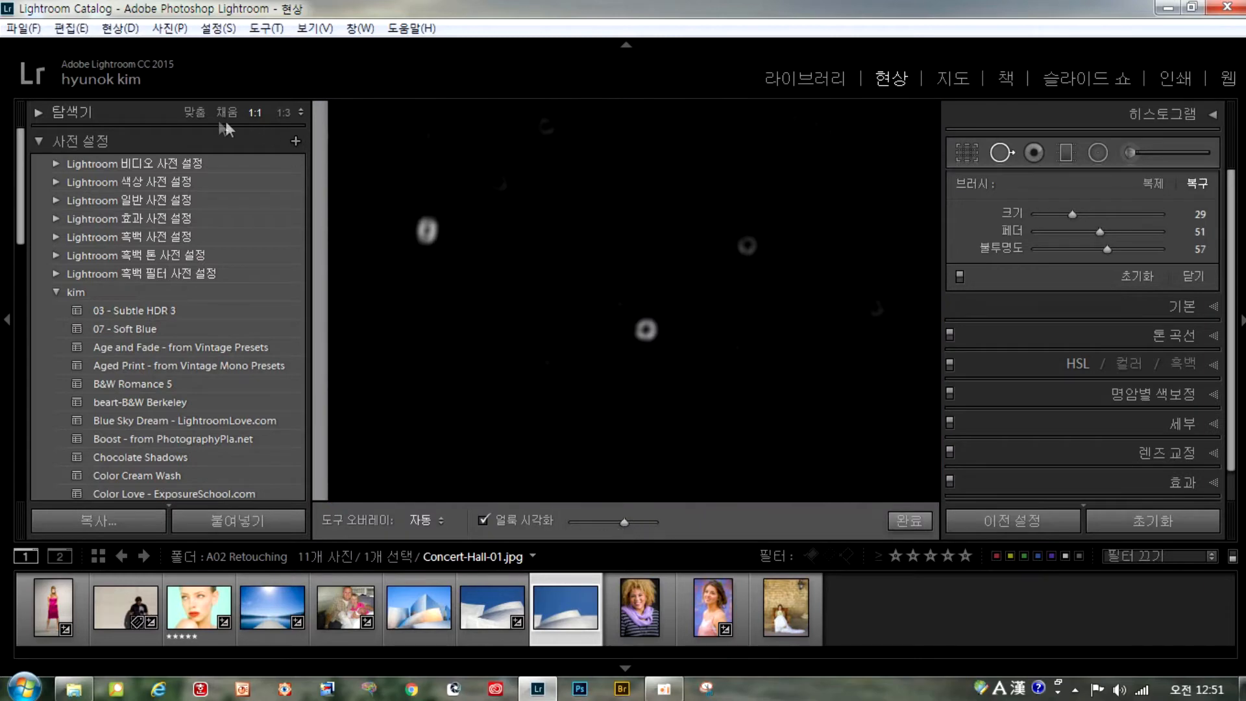
{"action": "left_click", "coordinate": [199, 114]}
{"action": "left_click_drag", "start_coordinate": [622, 522], "coordinate": [672, 524]}
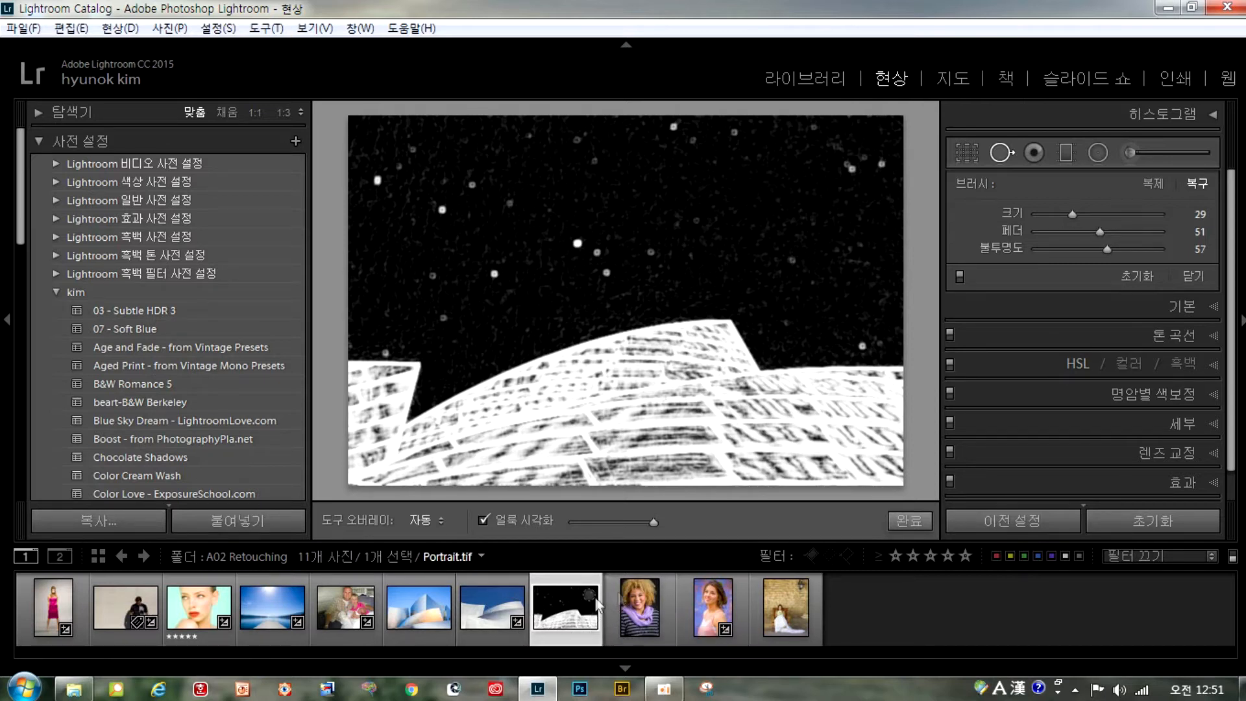
Reset all edits on Concert-Hall-02.jpg and return to Concert-Hall-01.jpg
{"action": "left_click", "coordinate": [496, 603]}
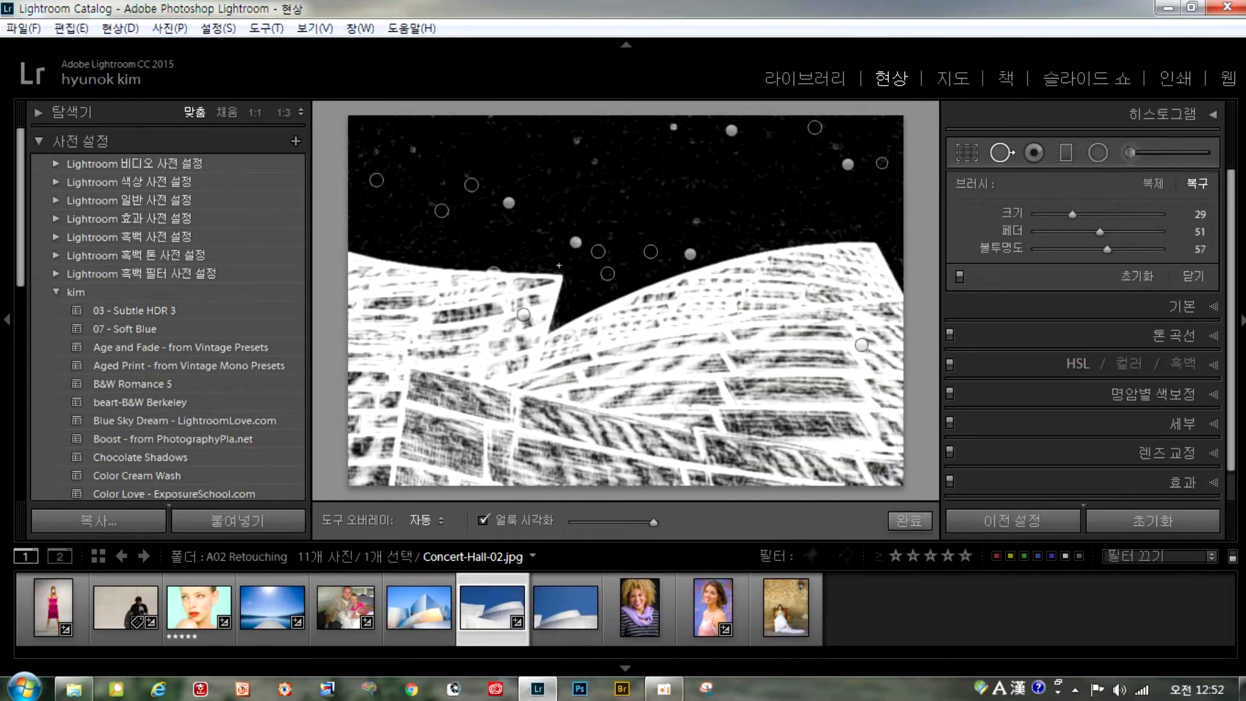
{"action": "left_click", "coordinate": [1153, 521]}
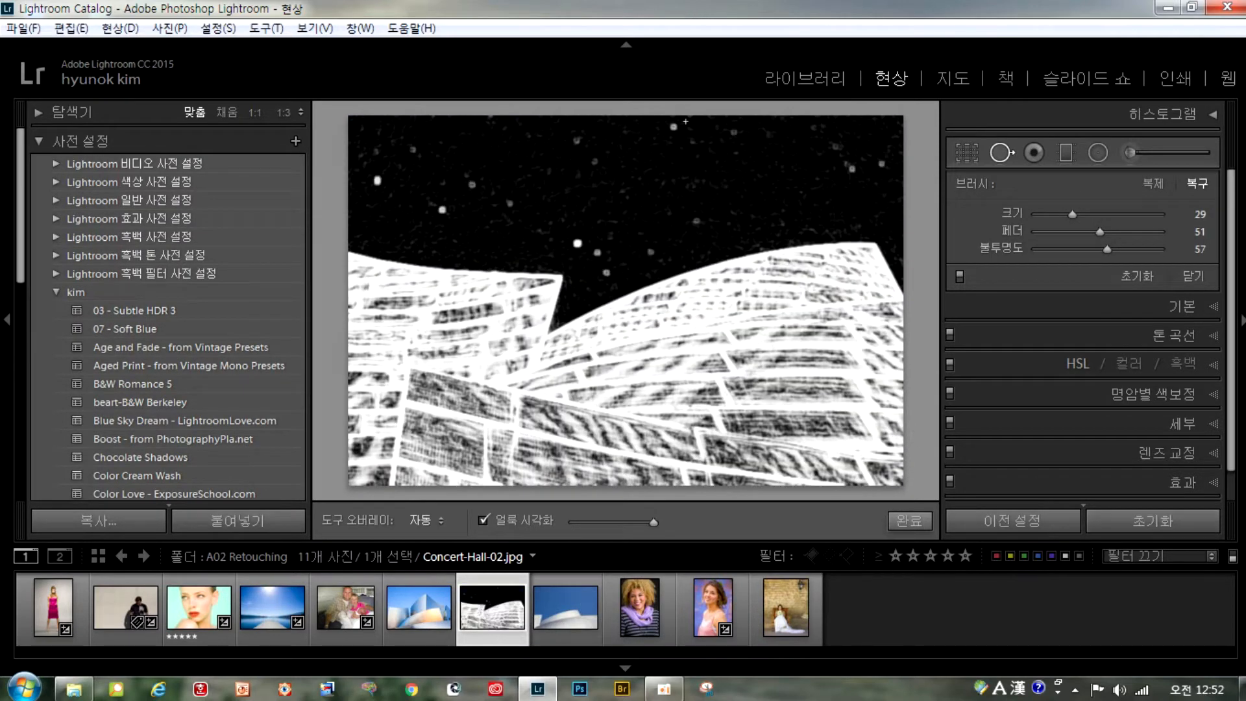
{"action": "left_click", "coordinate": [571, 606]}
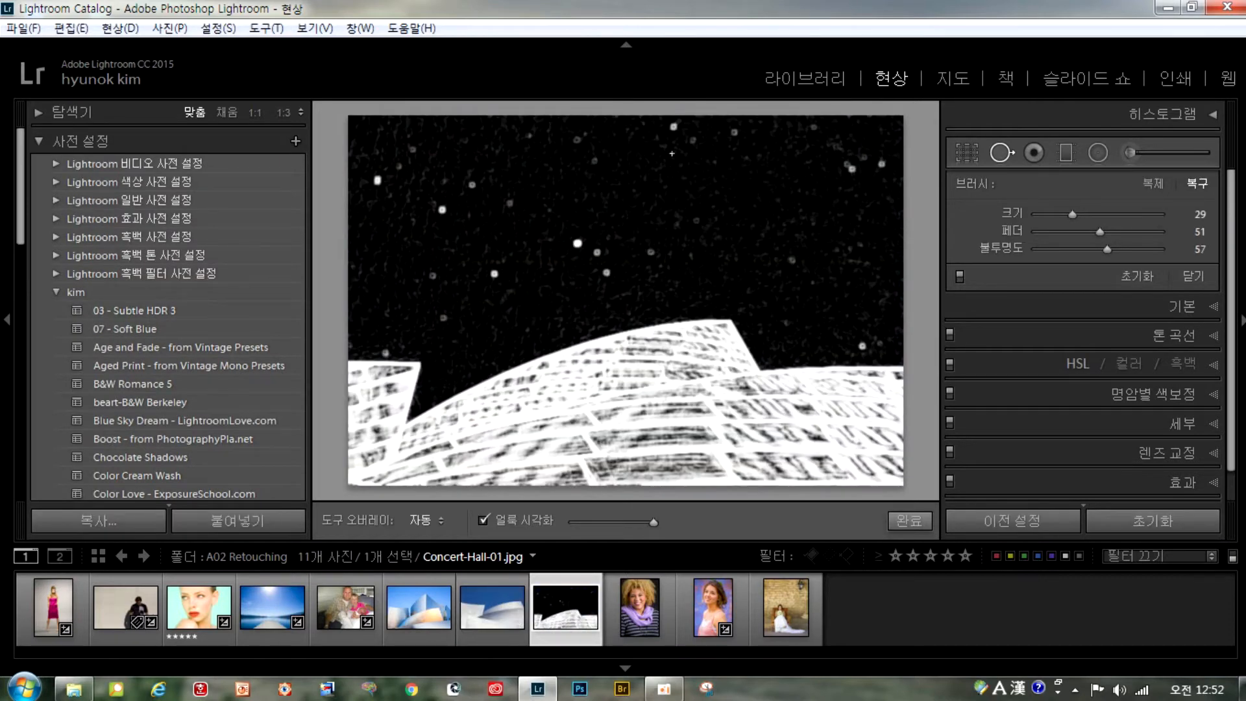
{"action": "left_click", "coordinate": [489, 608]}
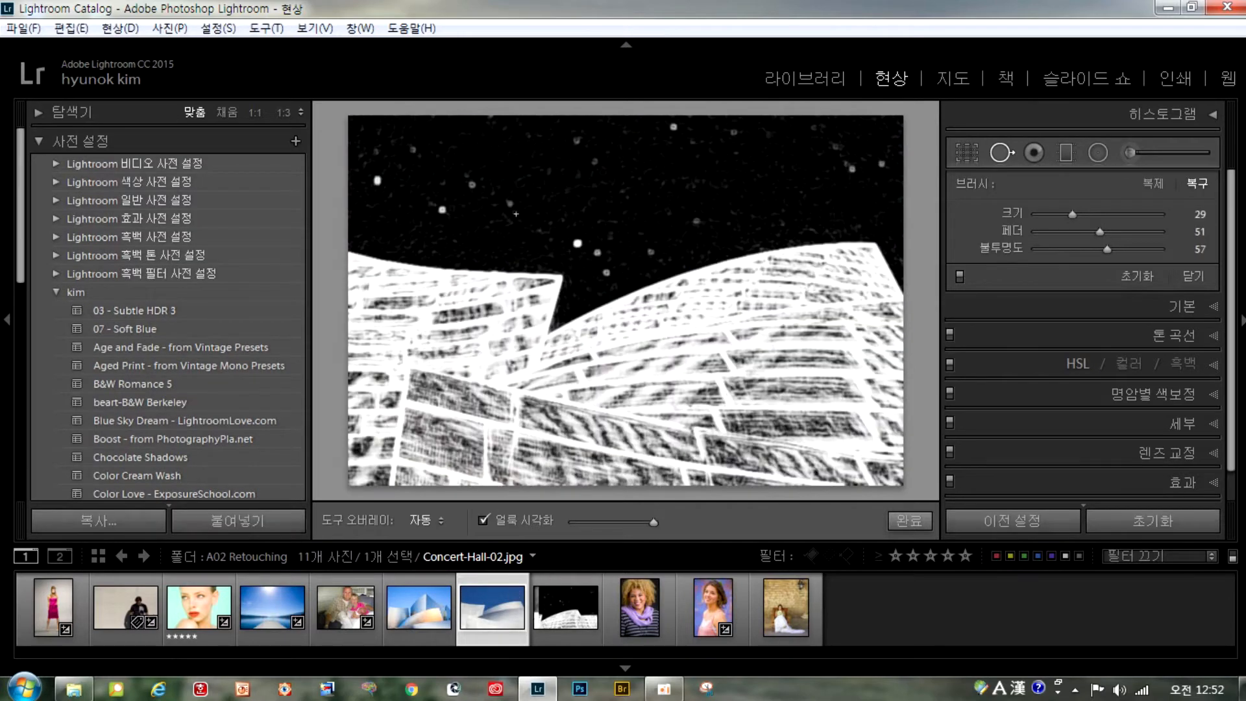
{"action": "left_click", "coordinate": [572, 604]}
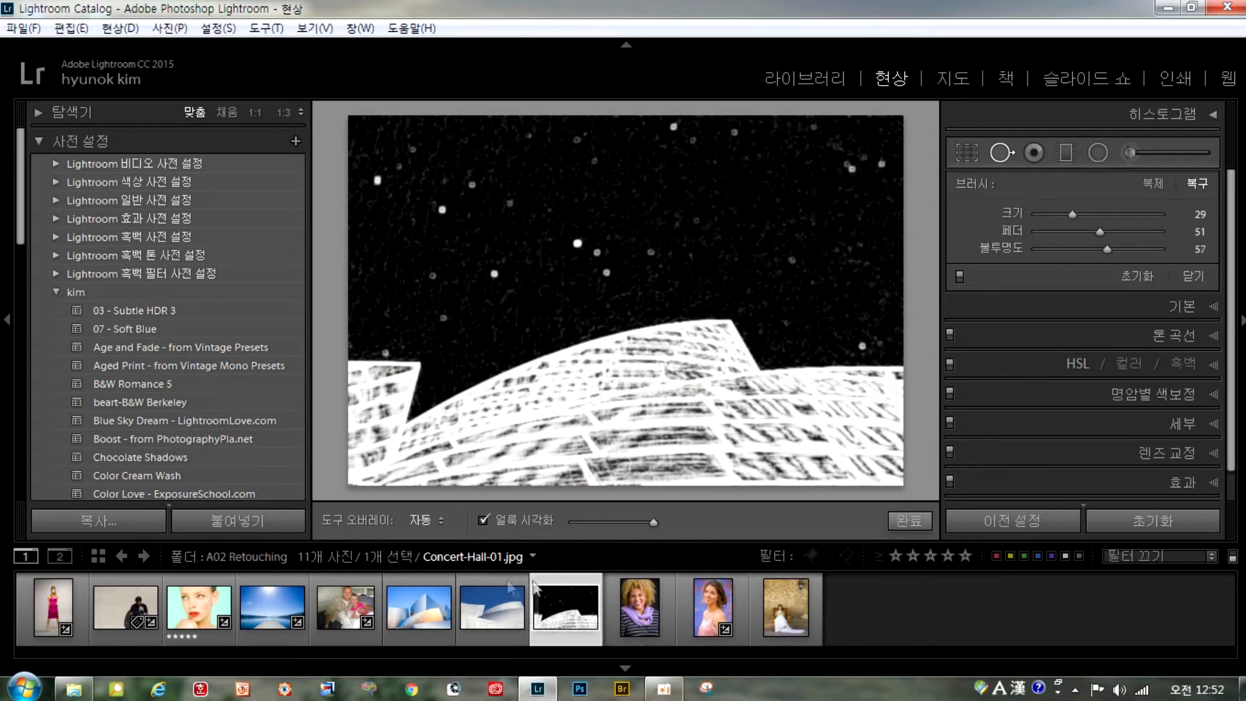
Heal the cluster of spots in the middle of the sky at size 77 and opacity 100
{"action": "mouse_move", "coordinate": [537, 688]}
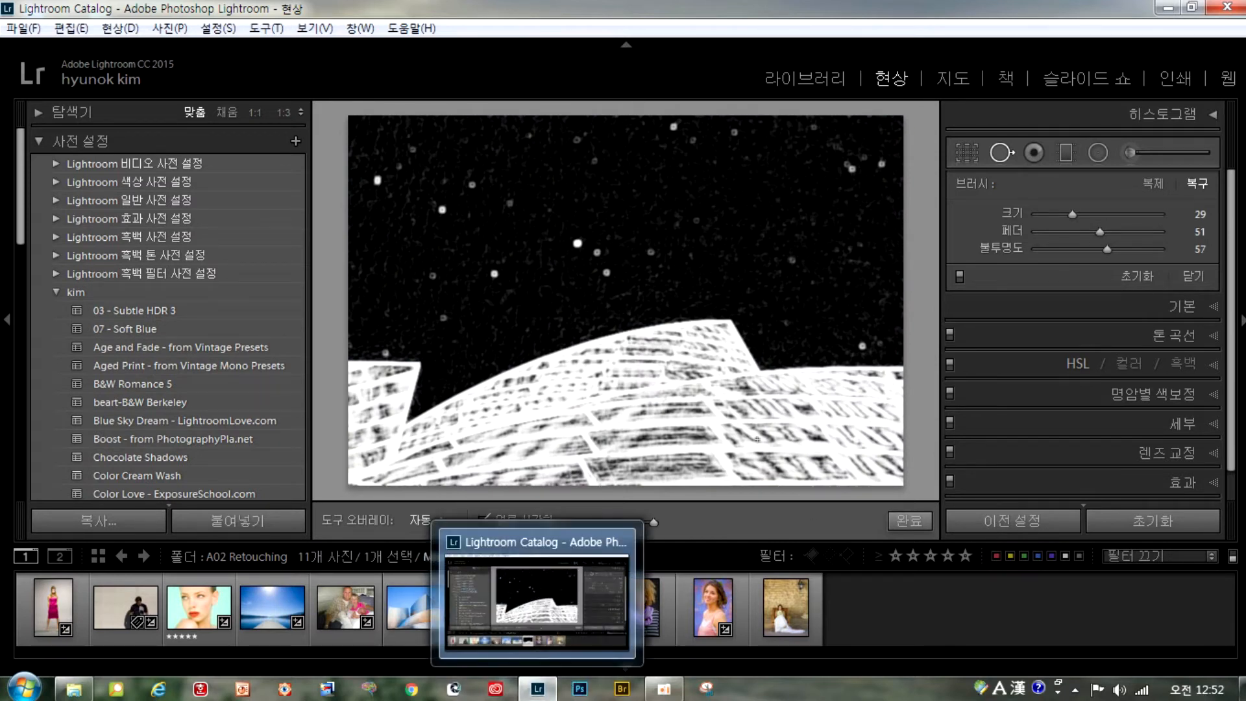
{"action": "scroll", "coordinate": [573, 246], "scroll_direction": "up", "scroll_amount": 1}
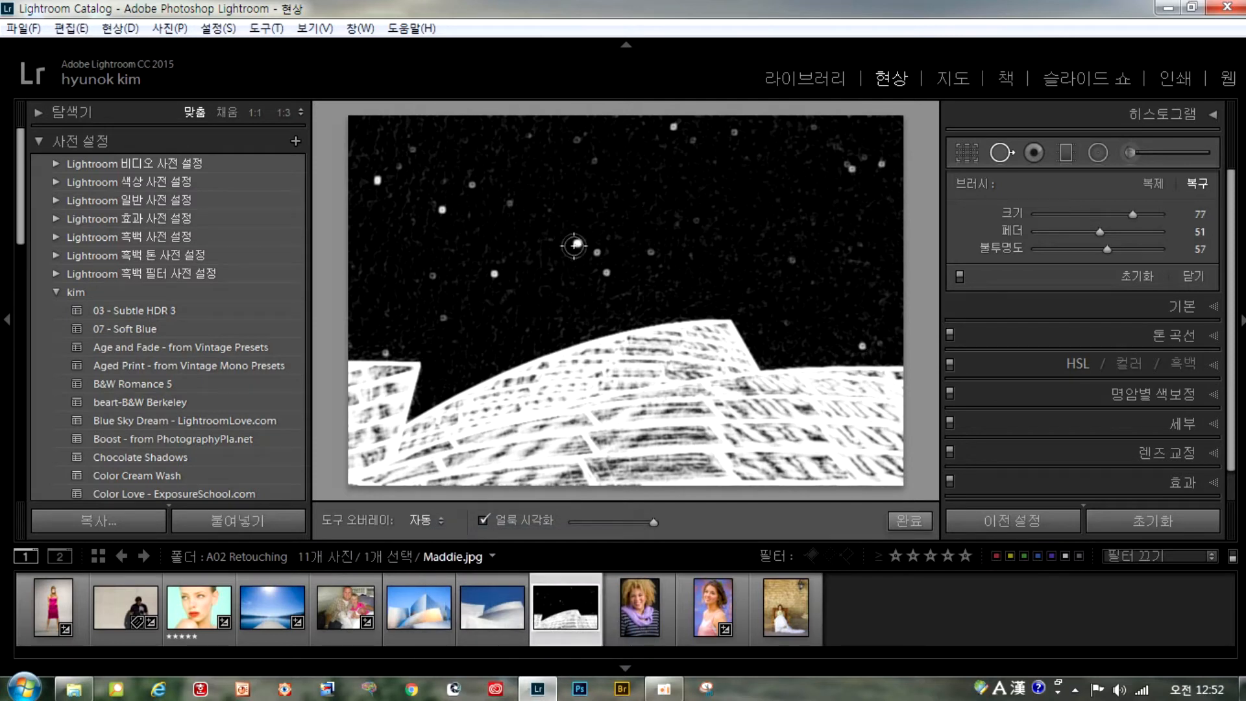
{"action": "left_click", "coordinate": [577, 245]}
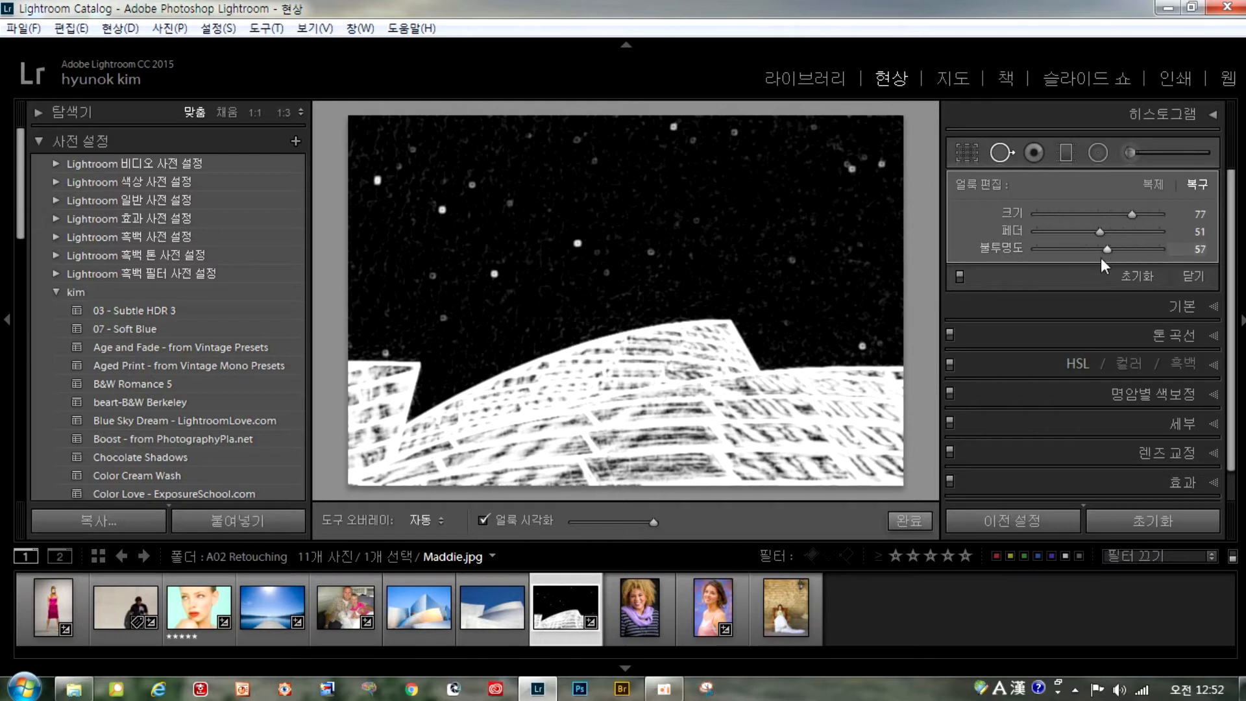
{"action": "left_click_drag", "start_coordinate": [1109, 249], "coordinate": [1166, 250]}
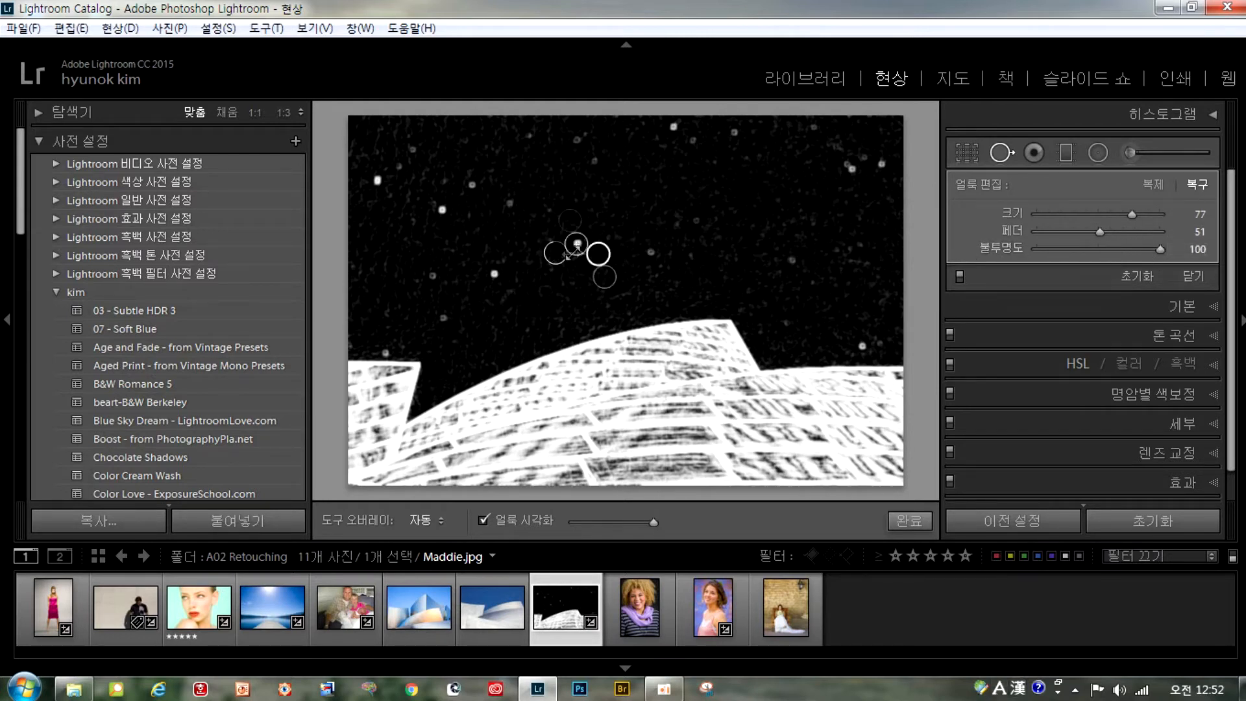
{"action": "left_click_drag", "start_coordinate": [1132, 248], "coordinate": [1162, 249]}
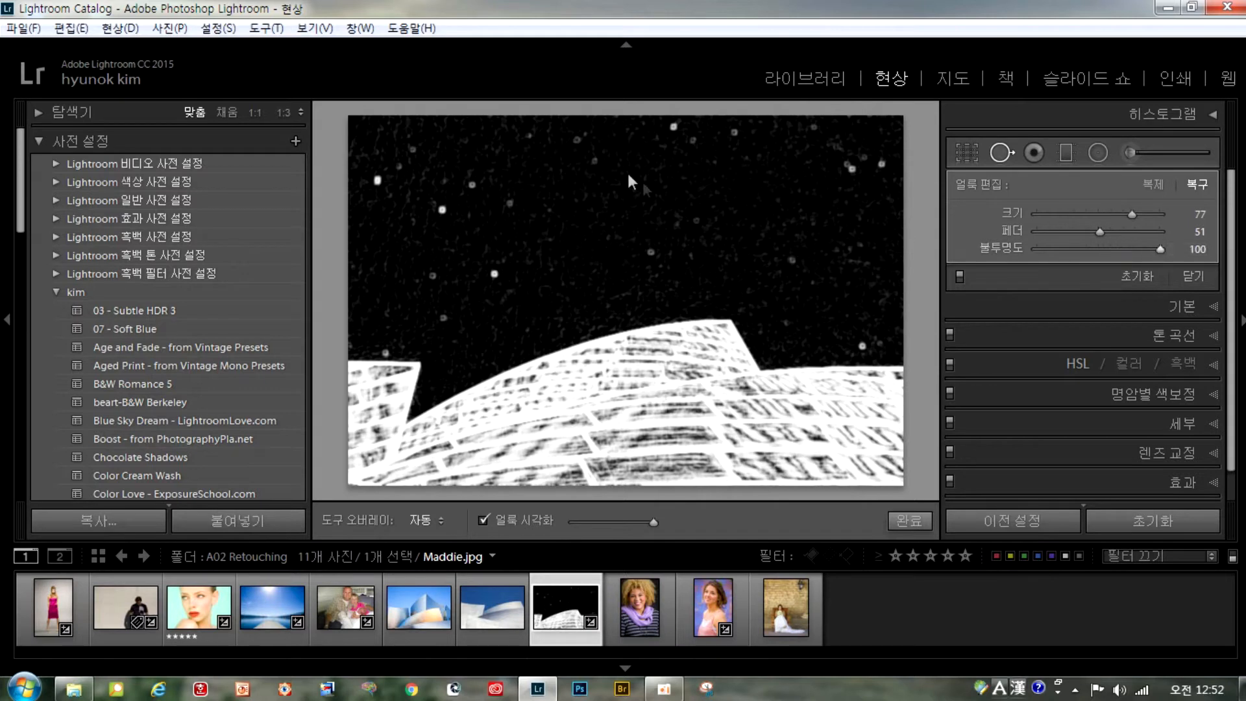
Heal the spots around the middle cluster, from the sky's top edge down to just above the curved roof
{"action": "left_click", "coordinate": [650, 251]}
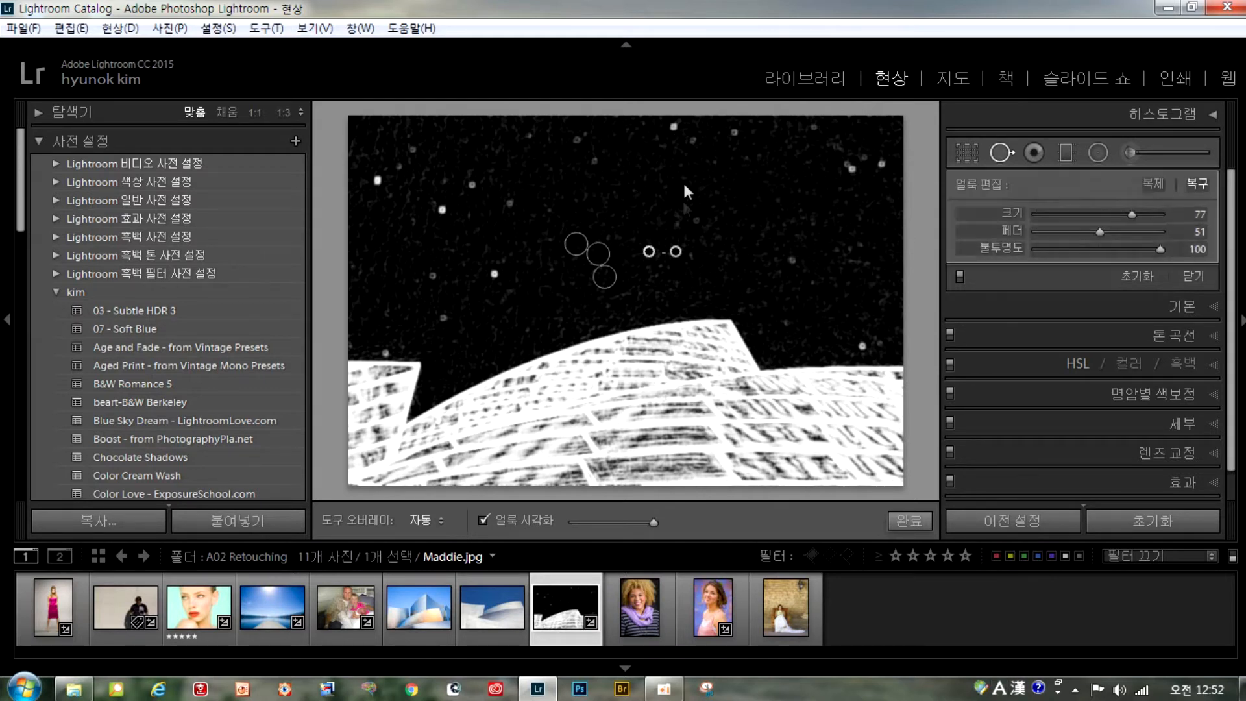
{"action": "left_click", "coordinate": [675, 129]}
{"action": "left_click", "coordinate": [596, 161]}
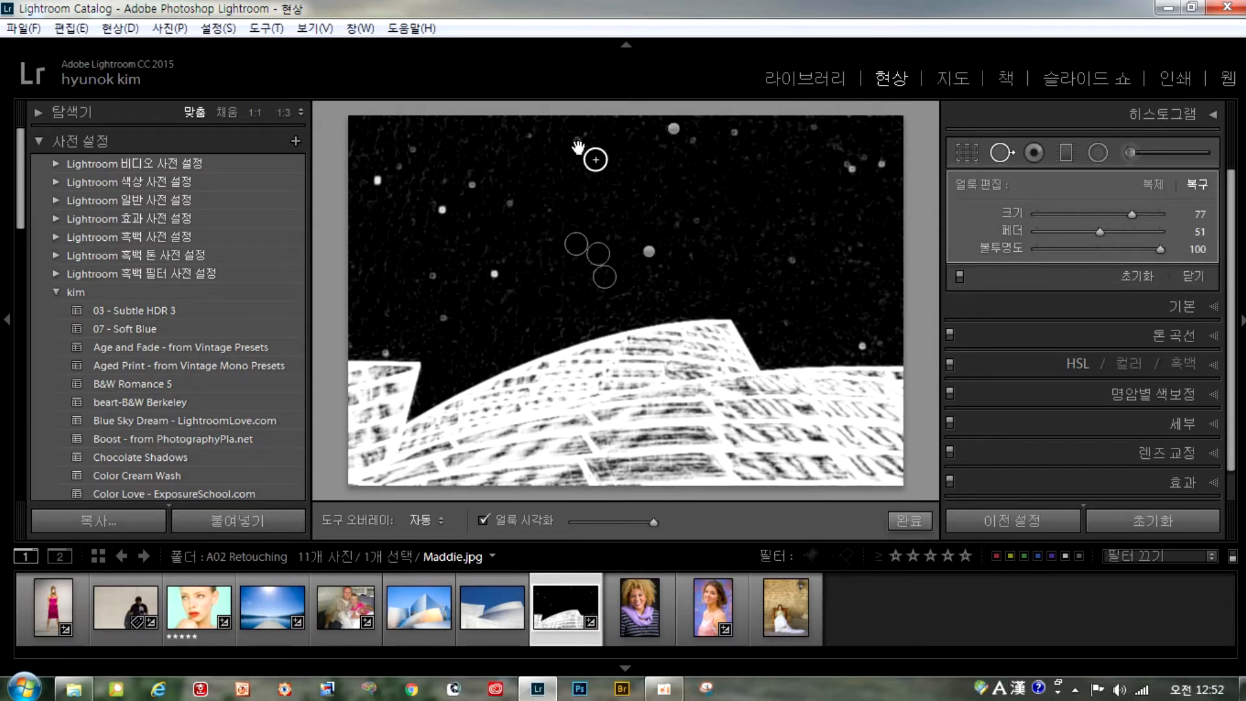
{"action": "mouse_move", "coordinate": [575, 146]}
{"action": "left_mouse_down"}
{"action": "mouse_move", "coordinate": [580, 166]}
{"action": "mouse_move", "coordinate": [577, 137]}
{"action": "left_mouse_up"}
{"action": "left_click", "coordinate": [473, 184]}
{"action": "left_click", "coordinate": [507, 203]}
{"action": "left_click", "coordinate": [494, 279]}
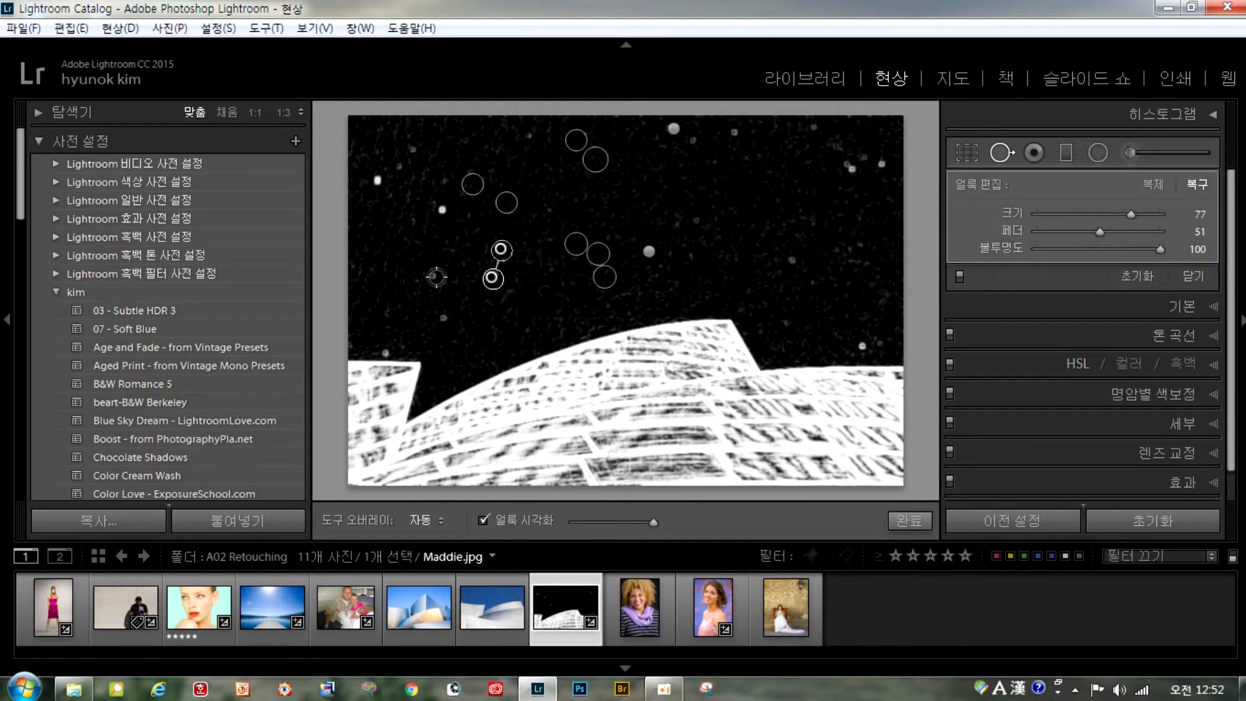
Heal the spots in the left part of the sky, down to just above the left building
{"action": "left_click", "coordinate": [434, 277]}
{"action": "left_click", "coordinate": [443, 211]}
{"action": "left_click", "coordinate": [382, 182]}
{"action": "left_click", "coordinate": [384, 350]}
{"action": "left_click", "coordinate": [446, 321]}
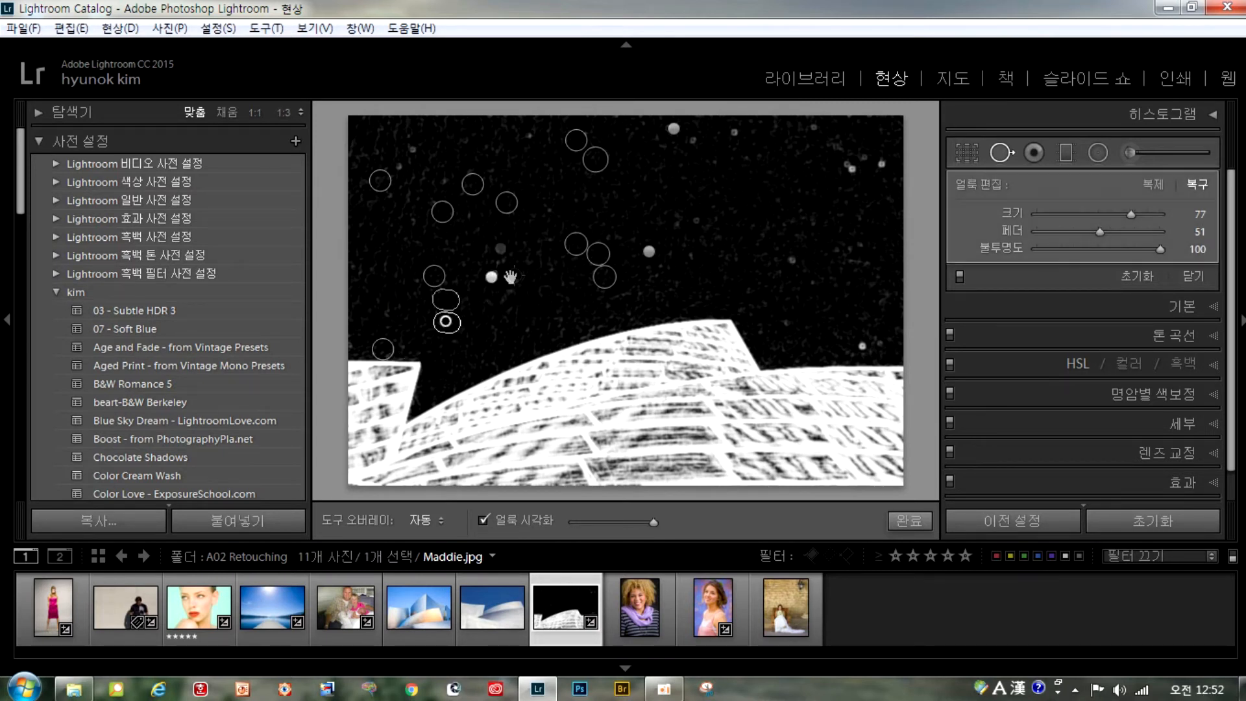
Heal the spots in the right part of the sky, from the top edge down to beside the roof's corner
{"action": "left_click", "coordinate": [733, 133]}
{"action": "left_click", "coordinate": [691, 143]}
{"action": "left_click", "coordinate": [849, 165]}
{"action": "left_click", "coordinate": [882, 165]}
{"action": "left_click", "coordinate": [794, 262]}
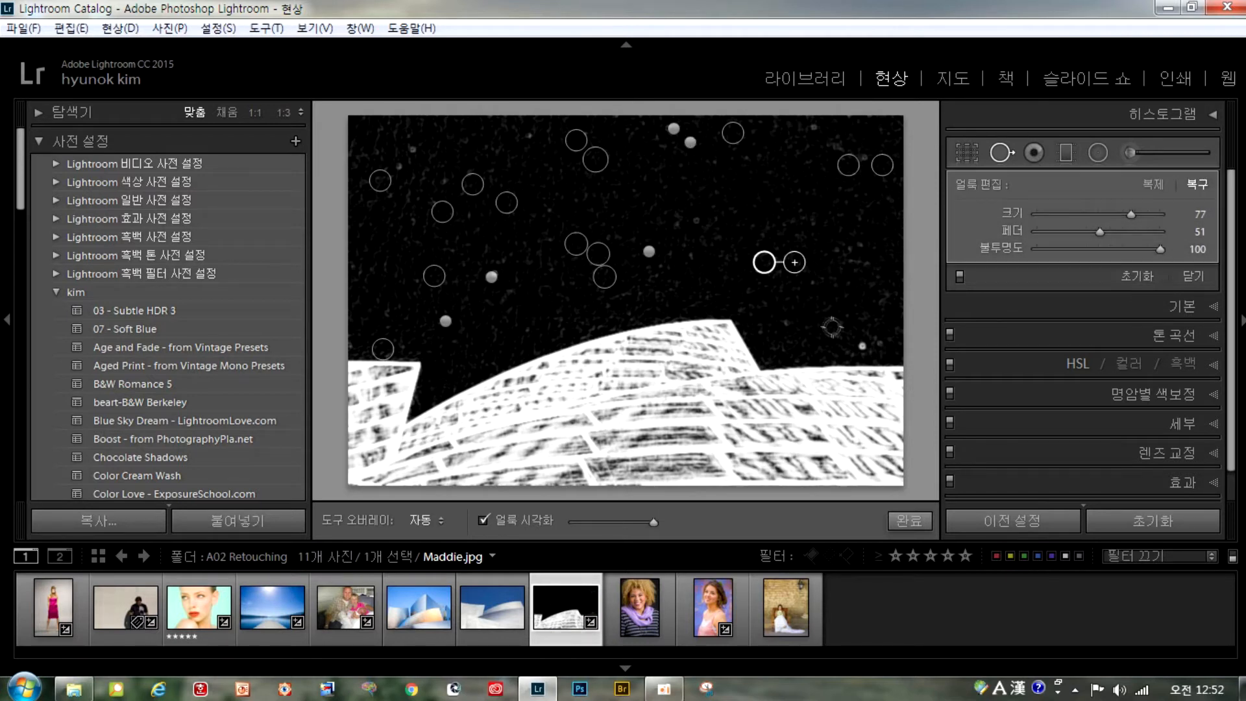
{"action": "left_click", "coordinate": [787, 328]}
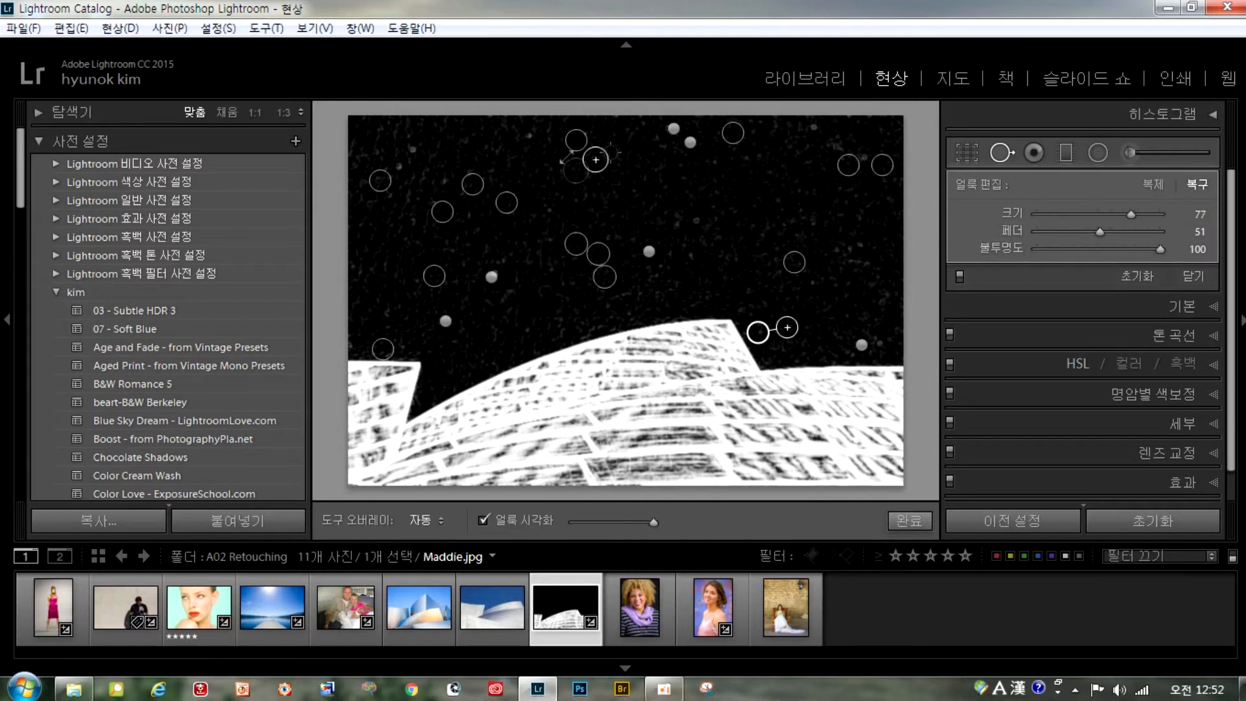
Heal the remaining faint spots along the upper edge of the sky on both sides
{"action": "left_click", "coordinate": [534, 136]}
{"action": "left_click", "coordinate": [414, 148]}
{"action": "left_click_drag", "start_coordinate": [411, 169], "coordinate": [398, 167]}
{"action": "left_click", "coordinate": [815, 129]}
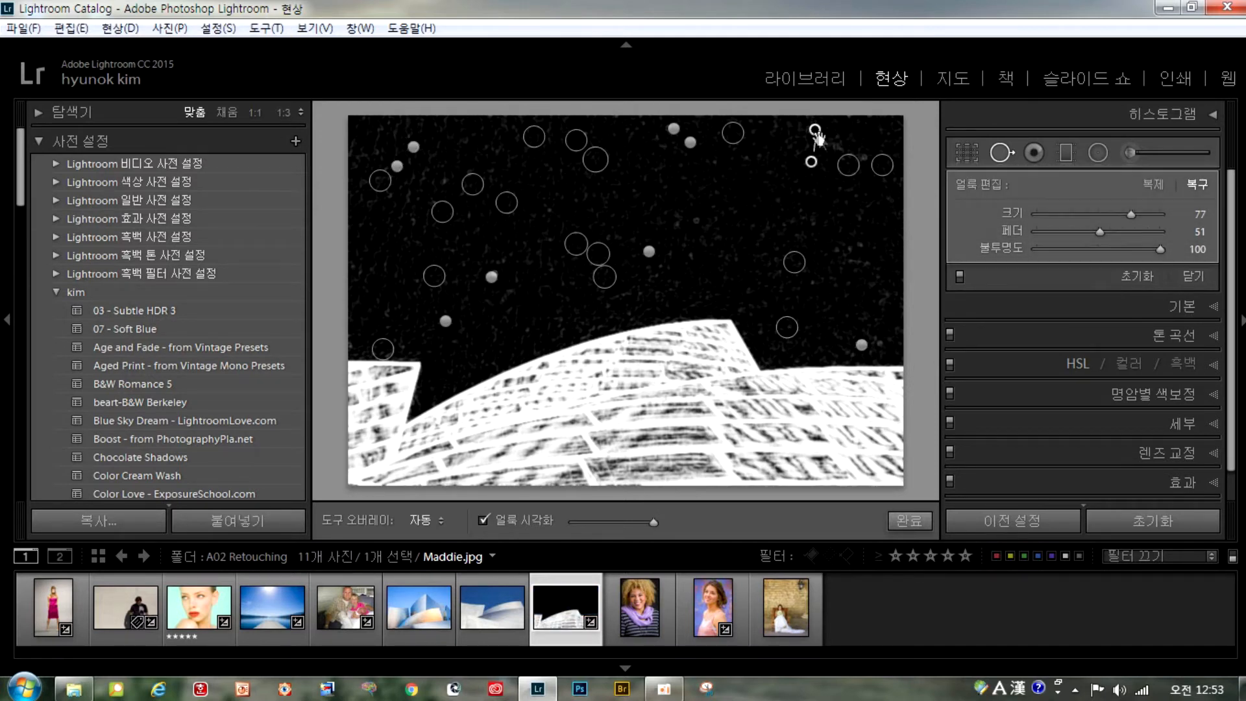
Move the healed area above the roof's left slope slightly aside and heal the spot beside it
{"action": "left_click", "coordinate": [494, 279]}
{"action": "left_click_drag", "start_coordinate": [497, 283], "coordinate": [525, 273]}
{"action": "left_click", "coordinate": [496, 274]}
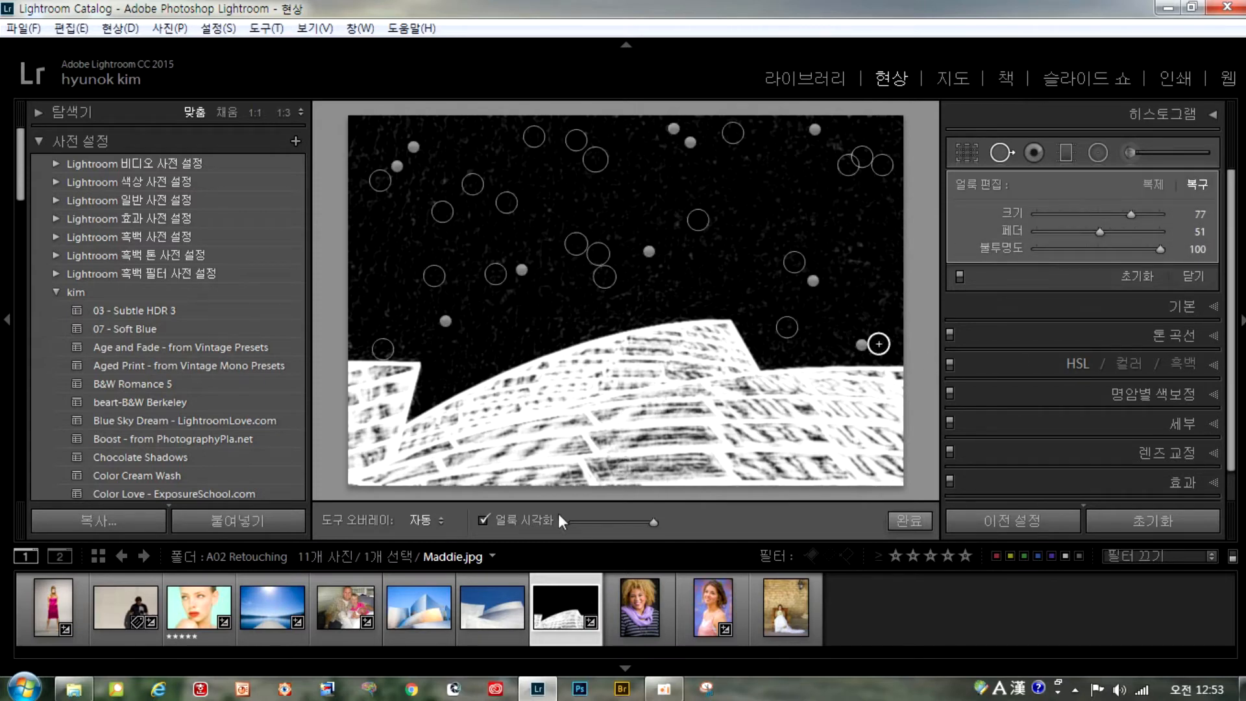
Turn off Visualize Spots, then apply the previous photo's settings to Concert-Hall-02.jpg
{"action": "left_click", "coordinate": [482, 519]}
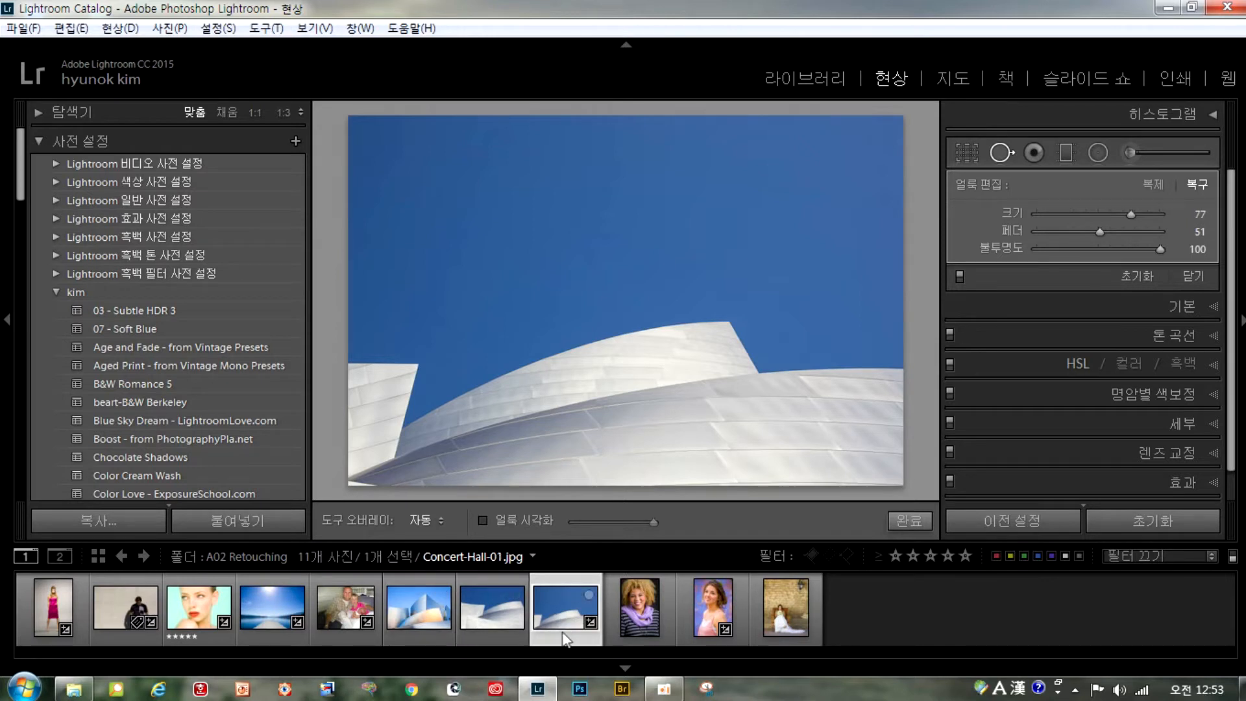
{"action": "left_click", "coordinate": [481, 634]}
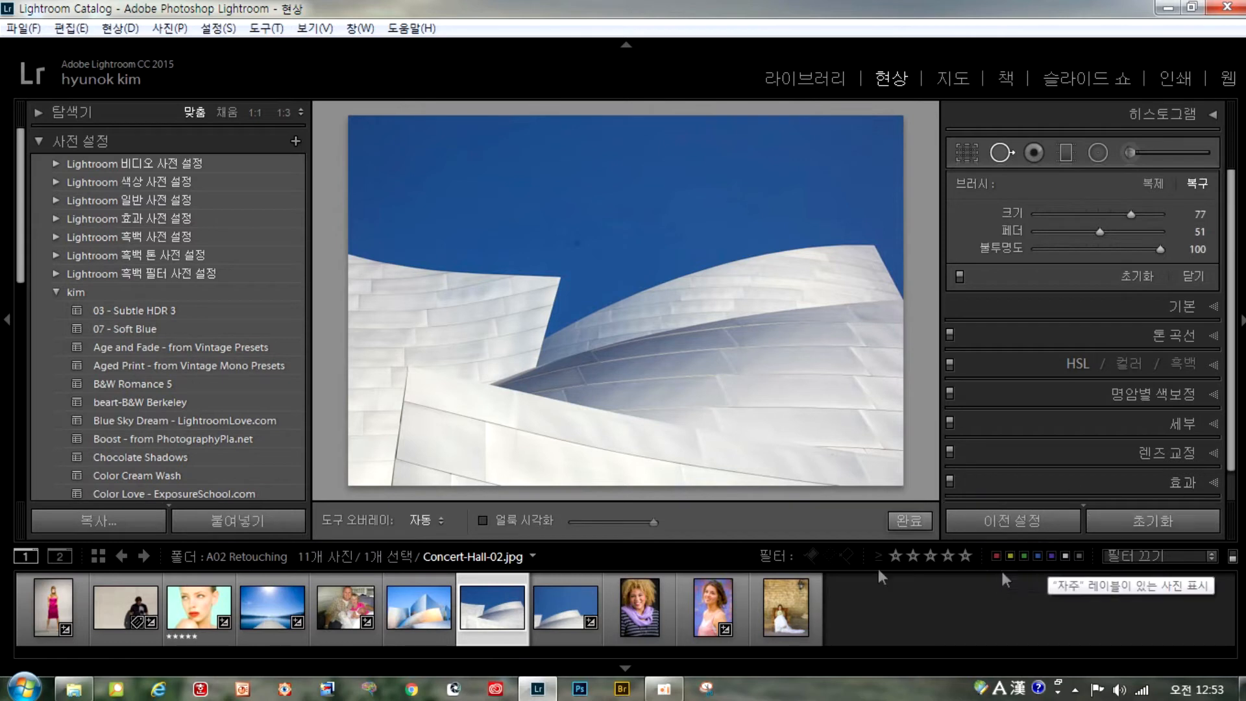
{"action": "left_click", "coordinate": [983, 524]}
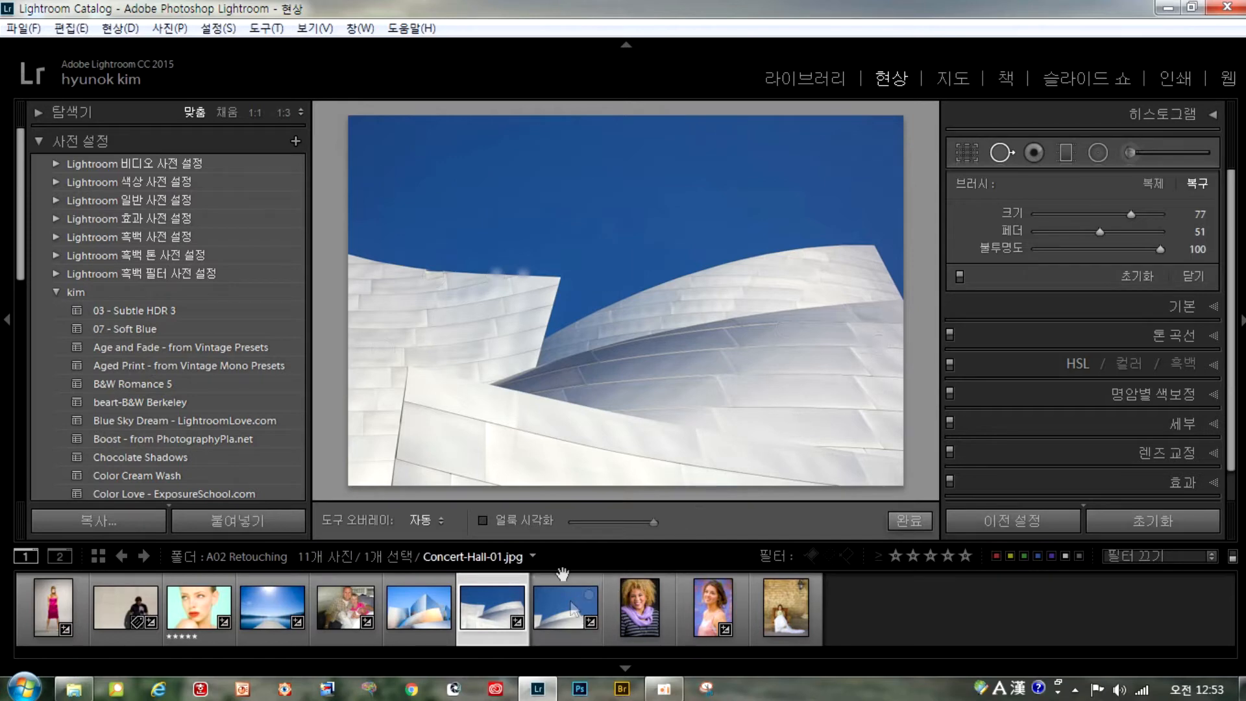
Show Visualize Spots on Concert-Hall-02.jpg and delete the copied spot corrections that fall on the left building
{"action": "left_click", "coordinate": [482, 520]}
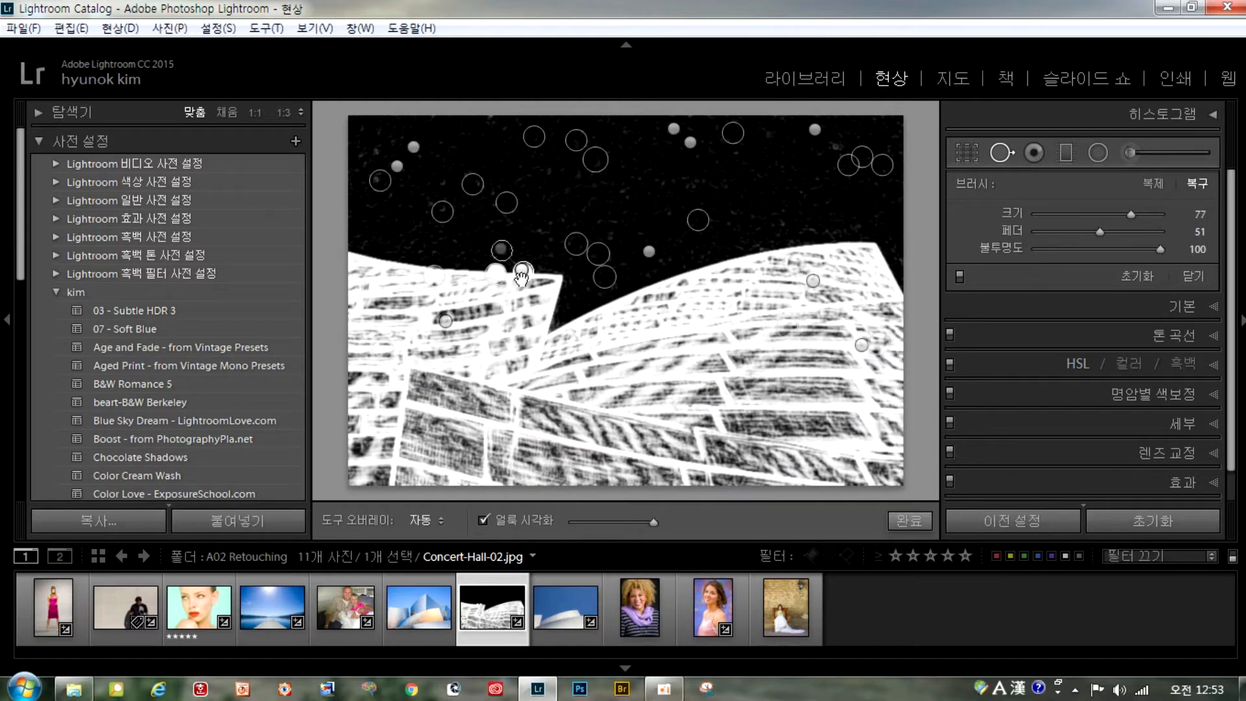
{"action": "left_click", "coordinate": [501, 249]}
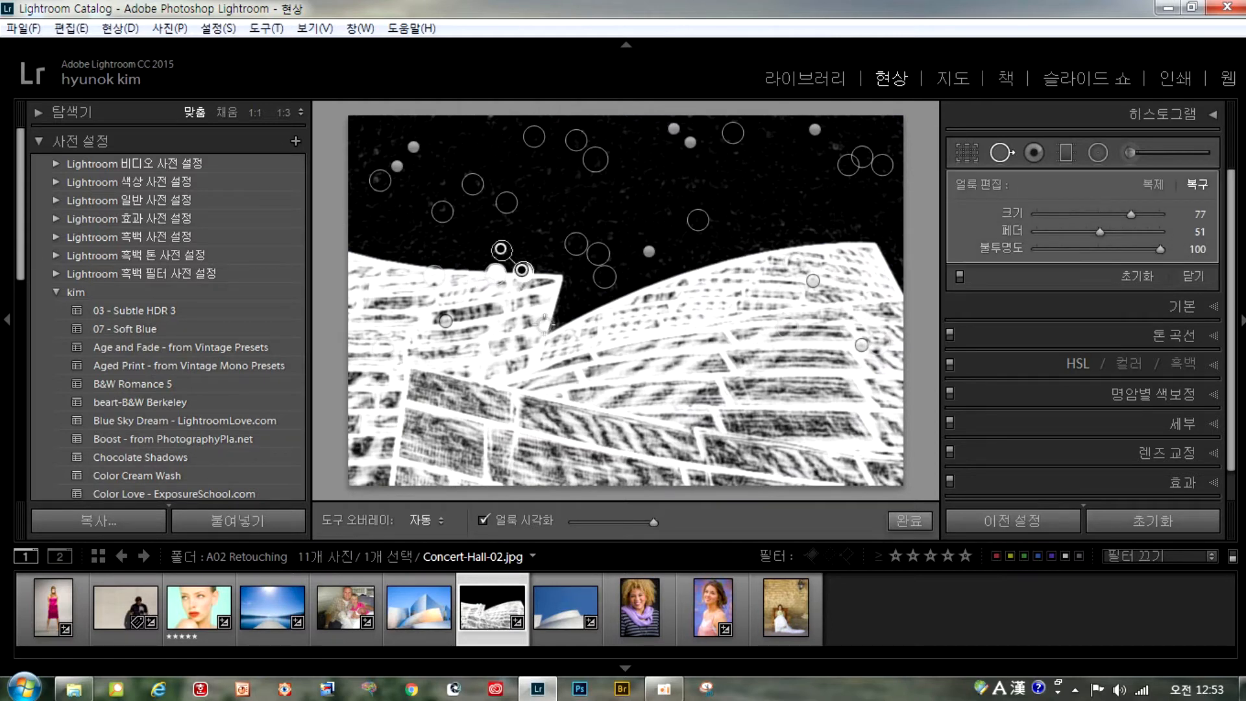
{"action": "key", "text": "Delete"}
{"action": "left_click", "coordinate": [496, 281]}
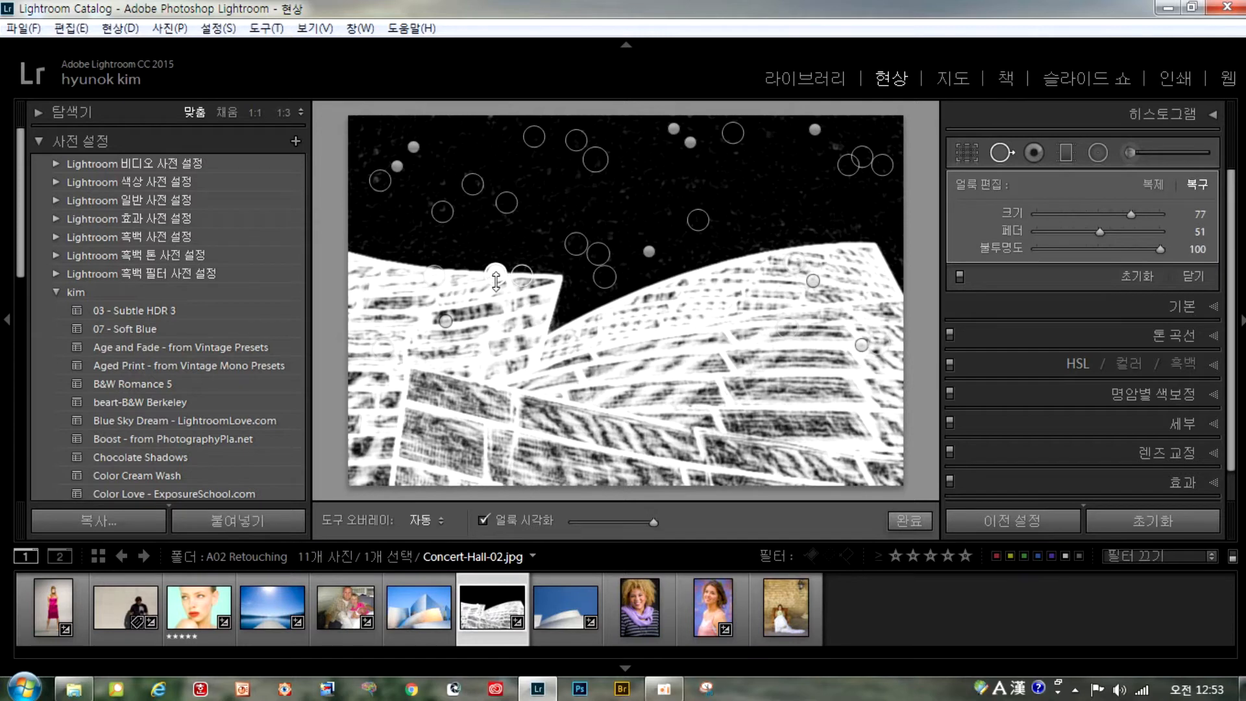
{"action": "key", "text": "Delete"}
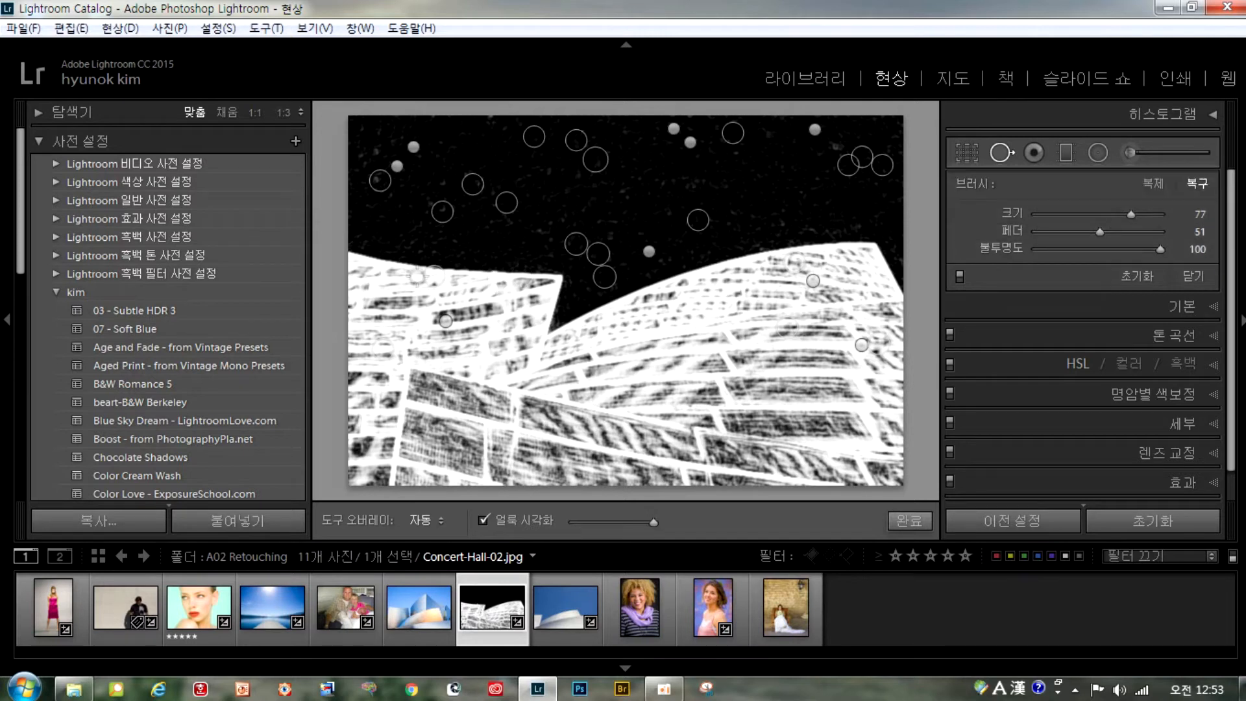
{"action": "left_click", "coordinate": [435, 283]}
{"action": "key", "text": "Delete"}
{"action": "left_click", "coordinate": [447, 322]}
{"action": "key", "text": "Delete"}
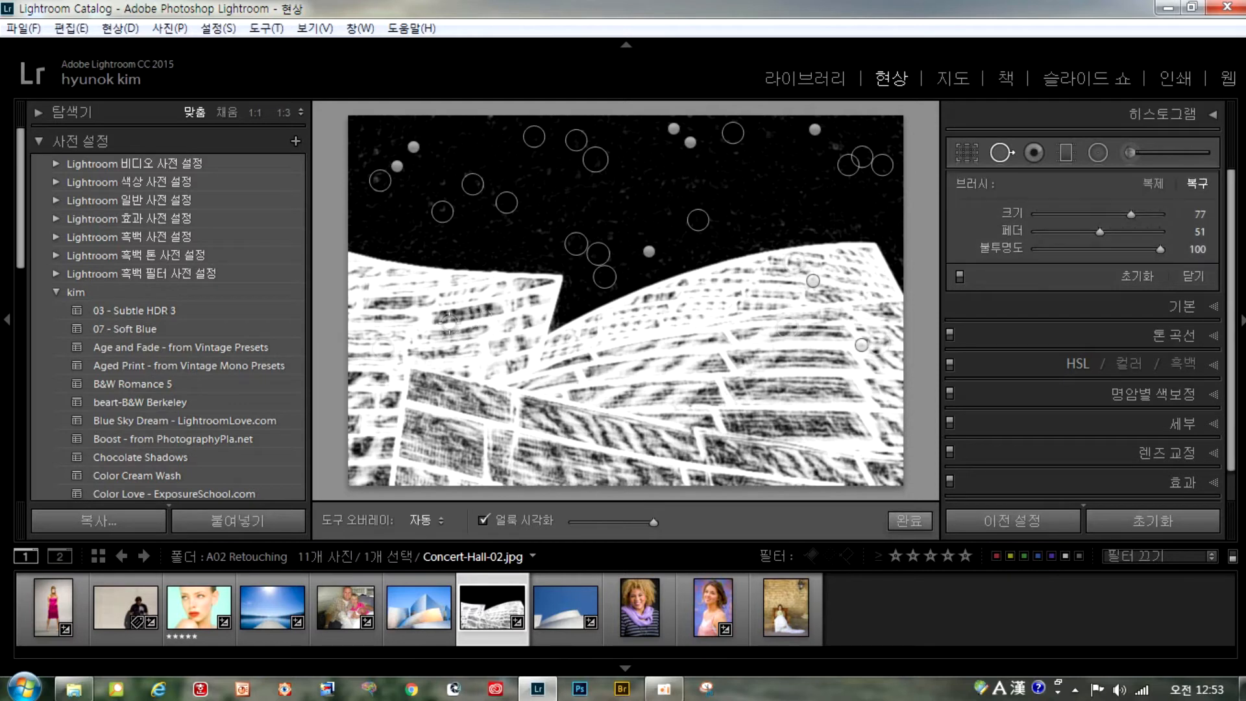
Delete the copied spot corrections that fall on the large curved roof at the right of Concert-Hall-02.jpg
{"action": "left_click", "coordinate": [814, 281]}
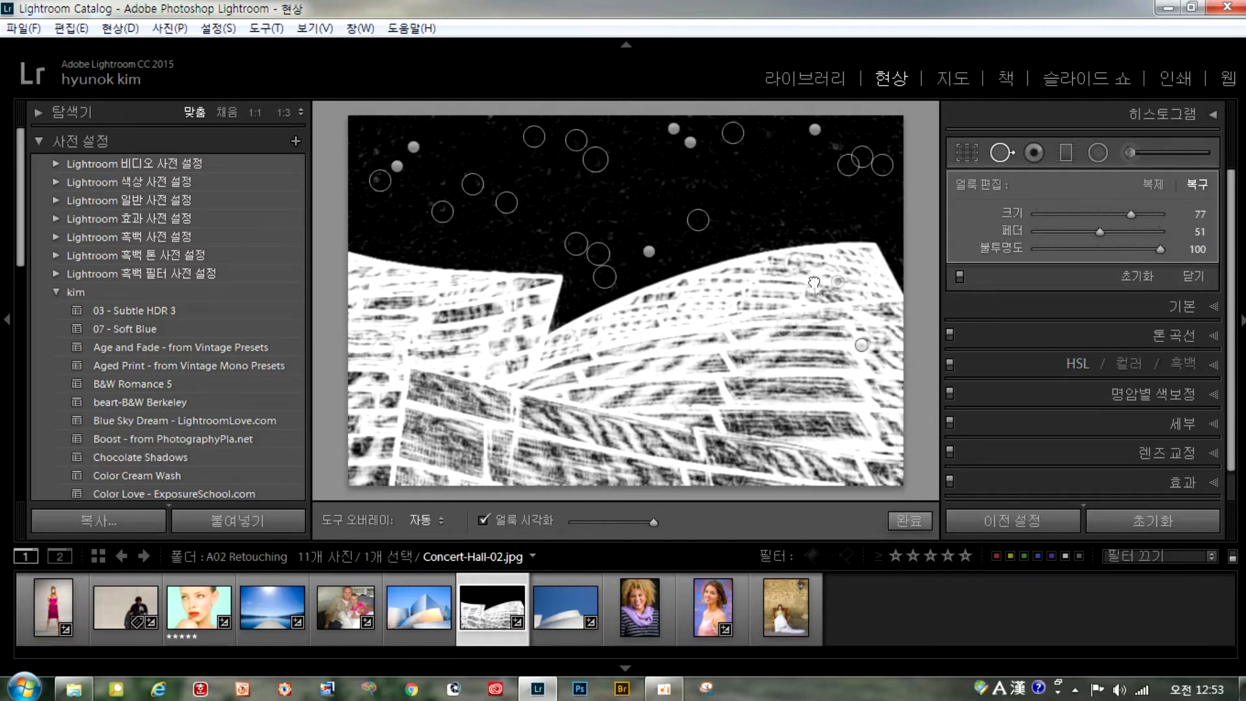
{"action": "key", "text": "Delete"}
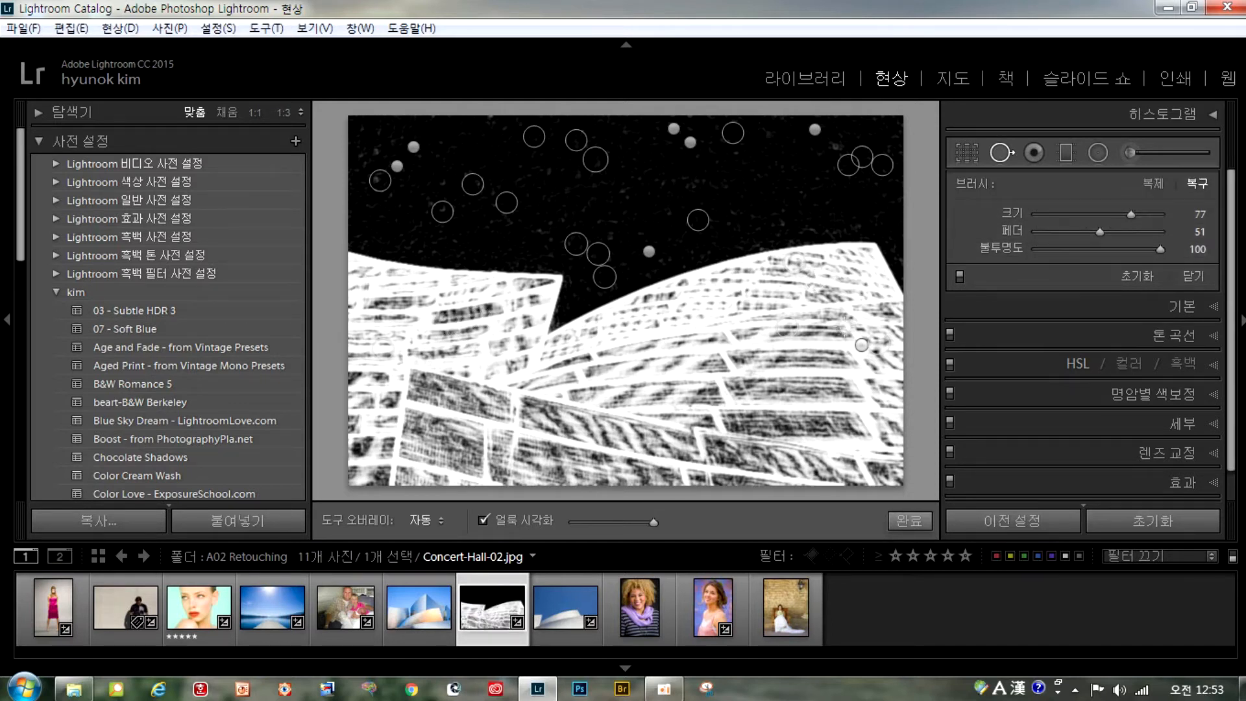
{"action": "left_click", "coordinate": [862, 346]}
{"action": "key", "text": "Delete"}
{"action": "left_click", "coordinate": [878, 343]}
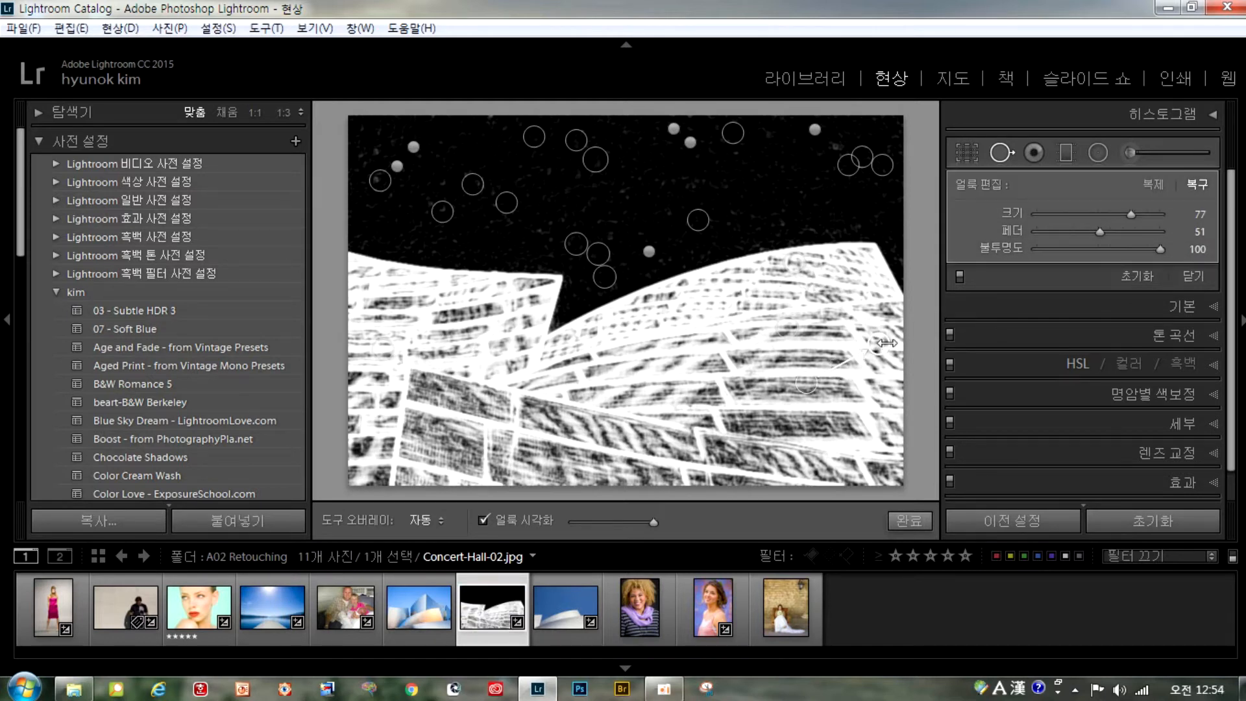
{"action": "key", "text": "Delete"}
{"action": "left_click", "coordinate": [784, 331]}
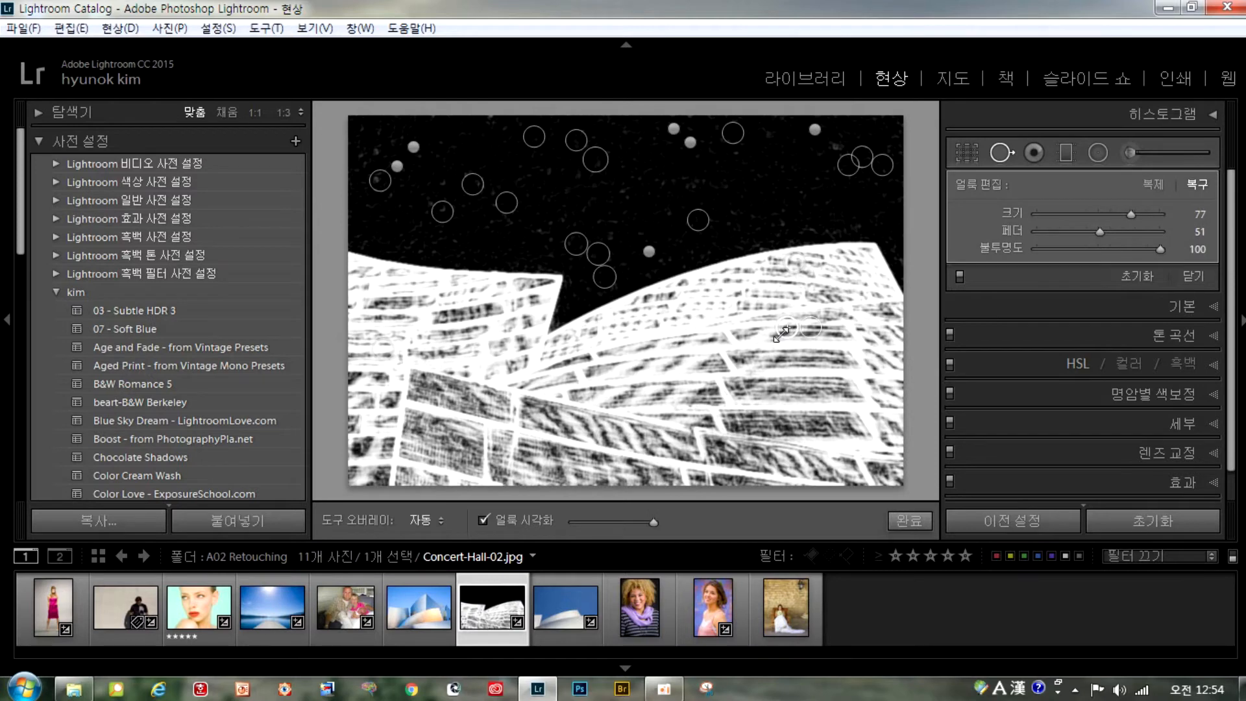
{"action": "key", "text": "Delete"}
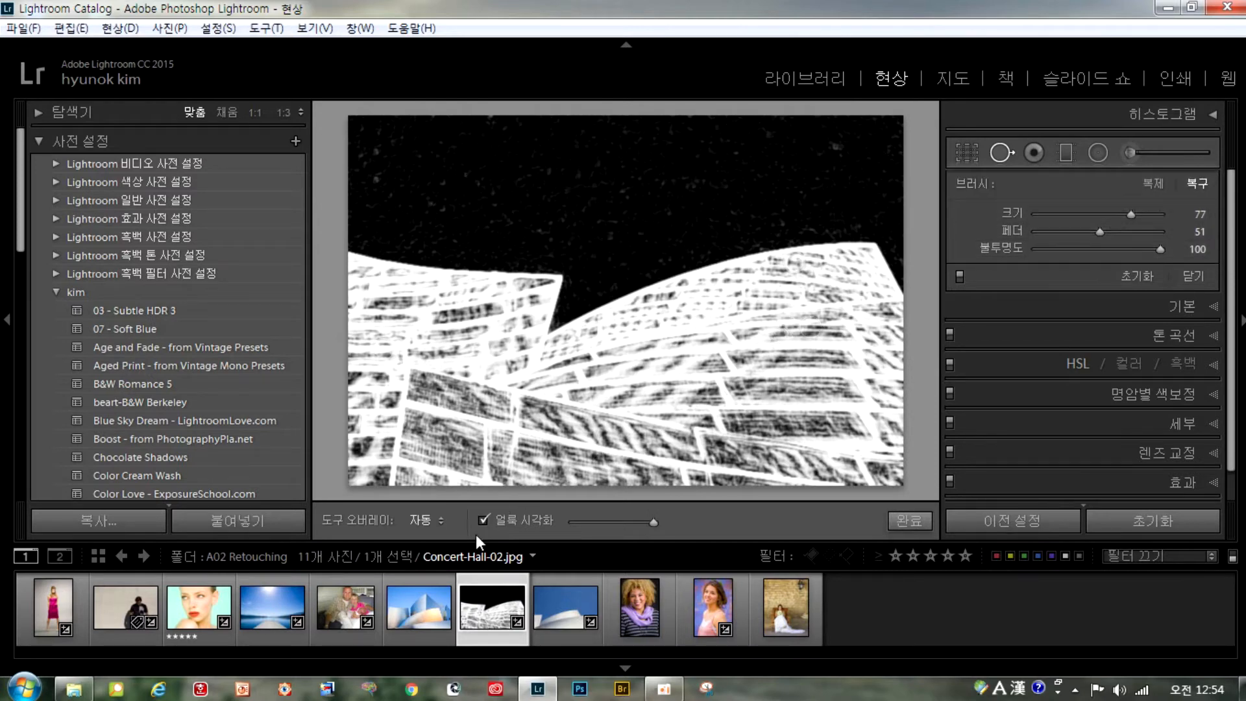
Turn off Visualize Spots and switch to the Red Eye Correction tool
{"action": "left_click", "coordinate": [483, 520]}
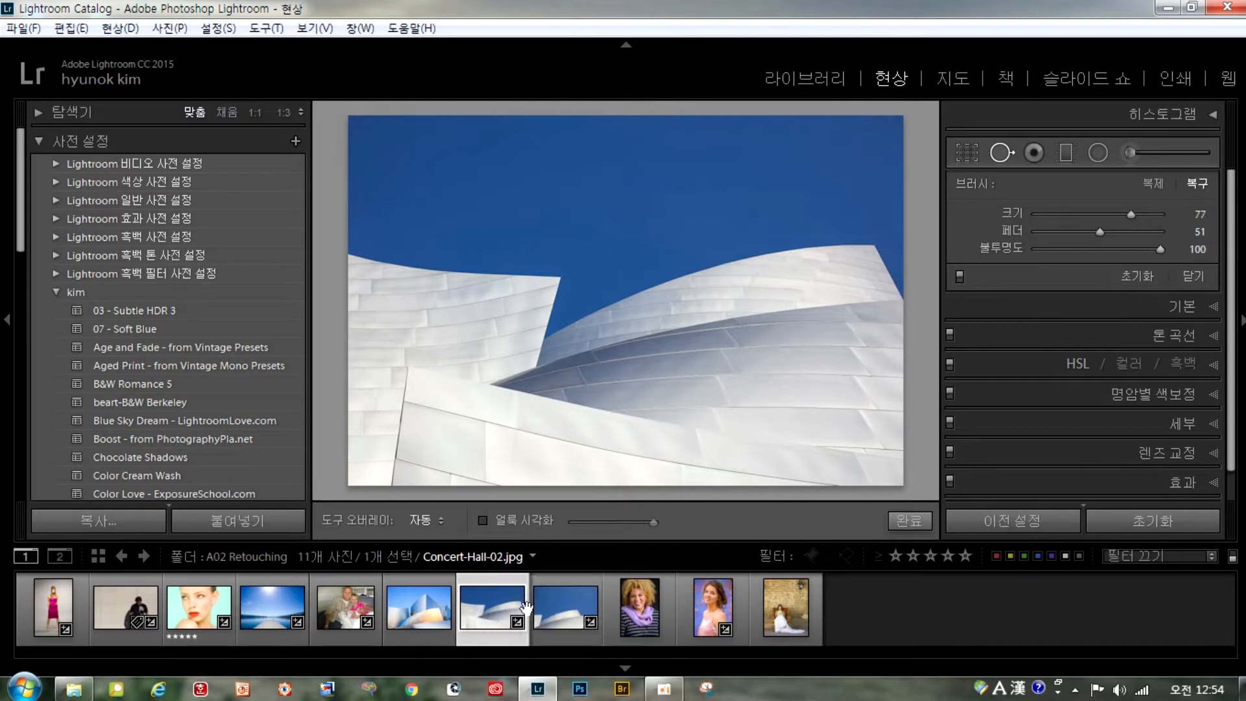
{"action": "left_click", "coordinate": [1034, 152]}
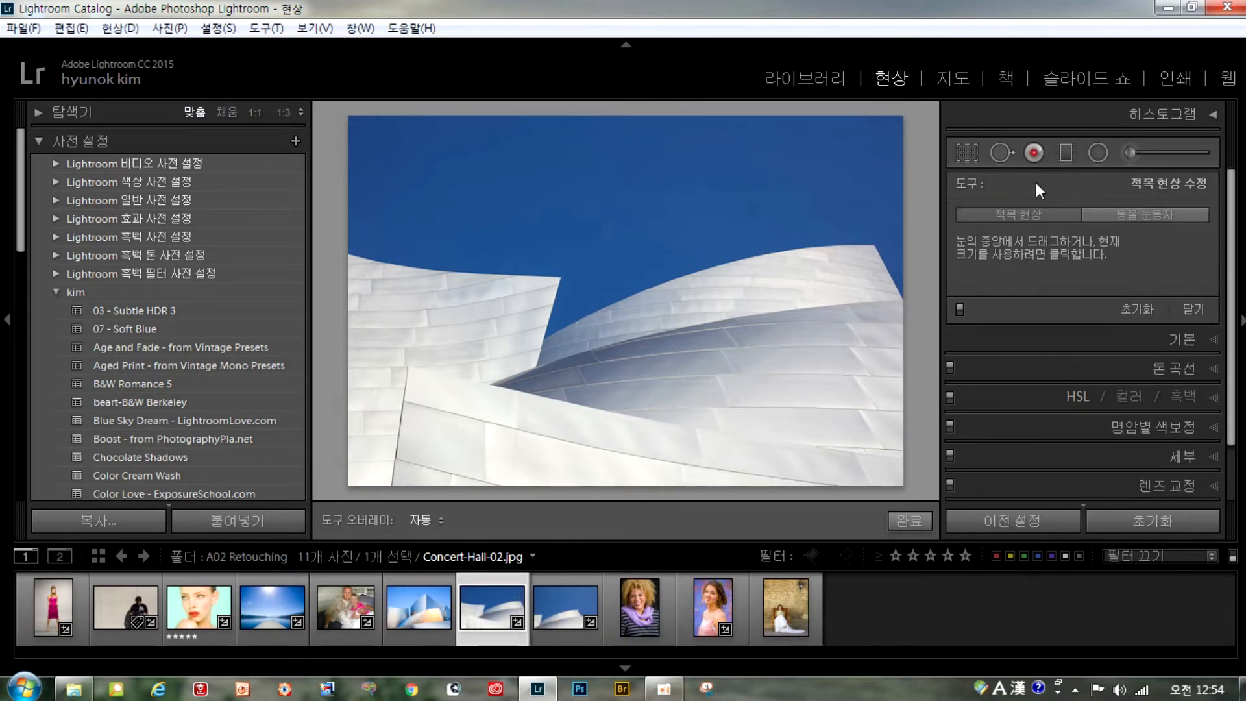
Open Red-Eye.jpg at 1:1 view and apply Red Eye Correction to the eyes of the man and the girl
{"action": "left_click", "coordinate": [346, 607]}
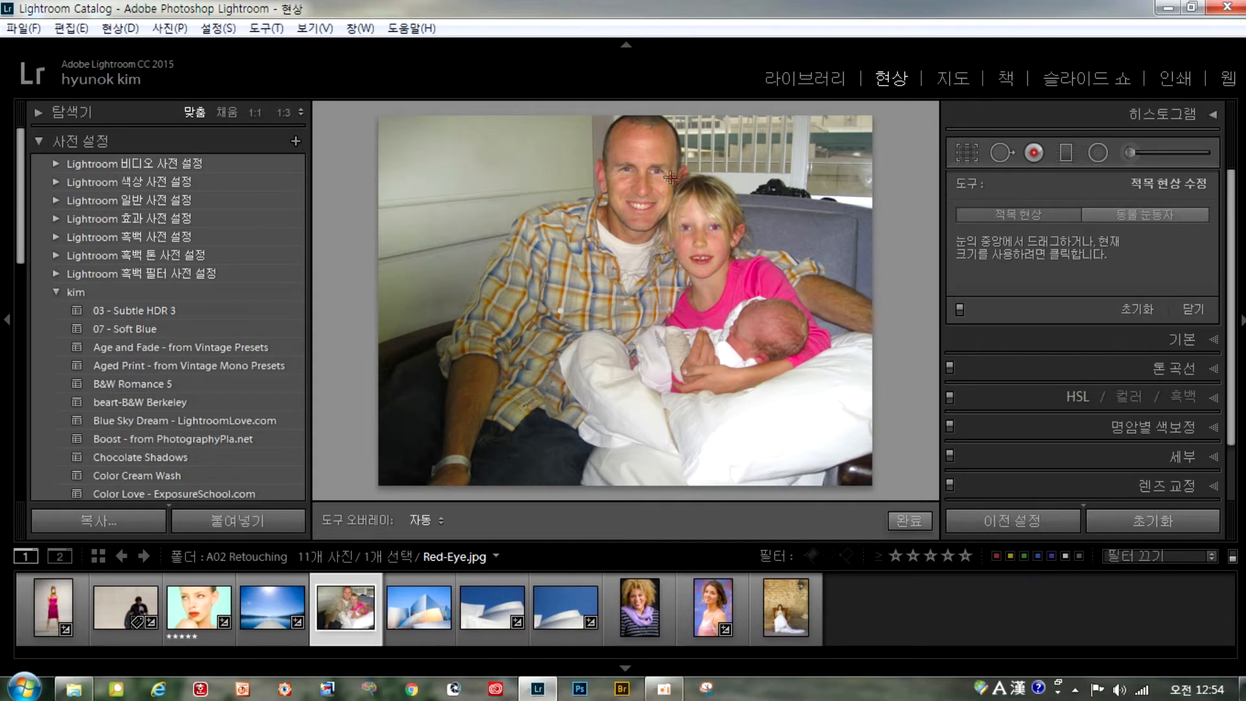
{"action": "left_click", "coordinate": [253, 113]}
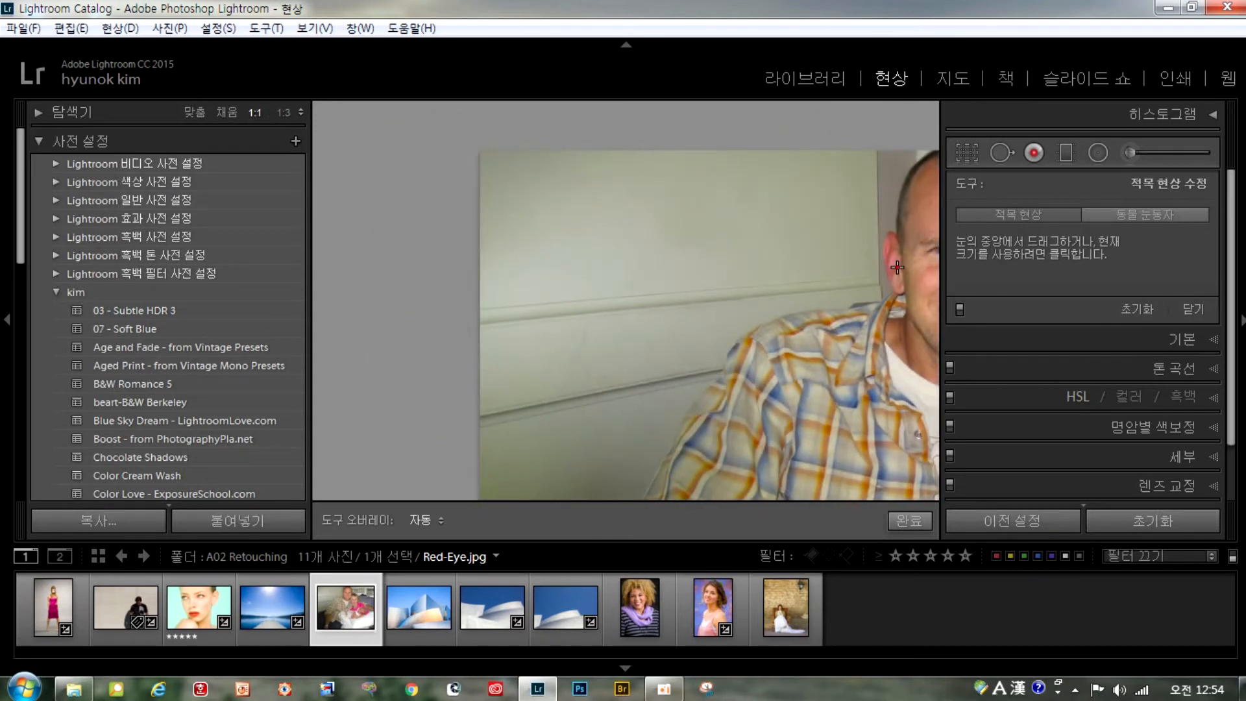
{"action": "key", "text": "z"}
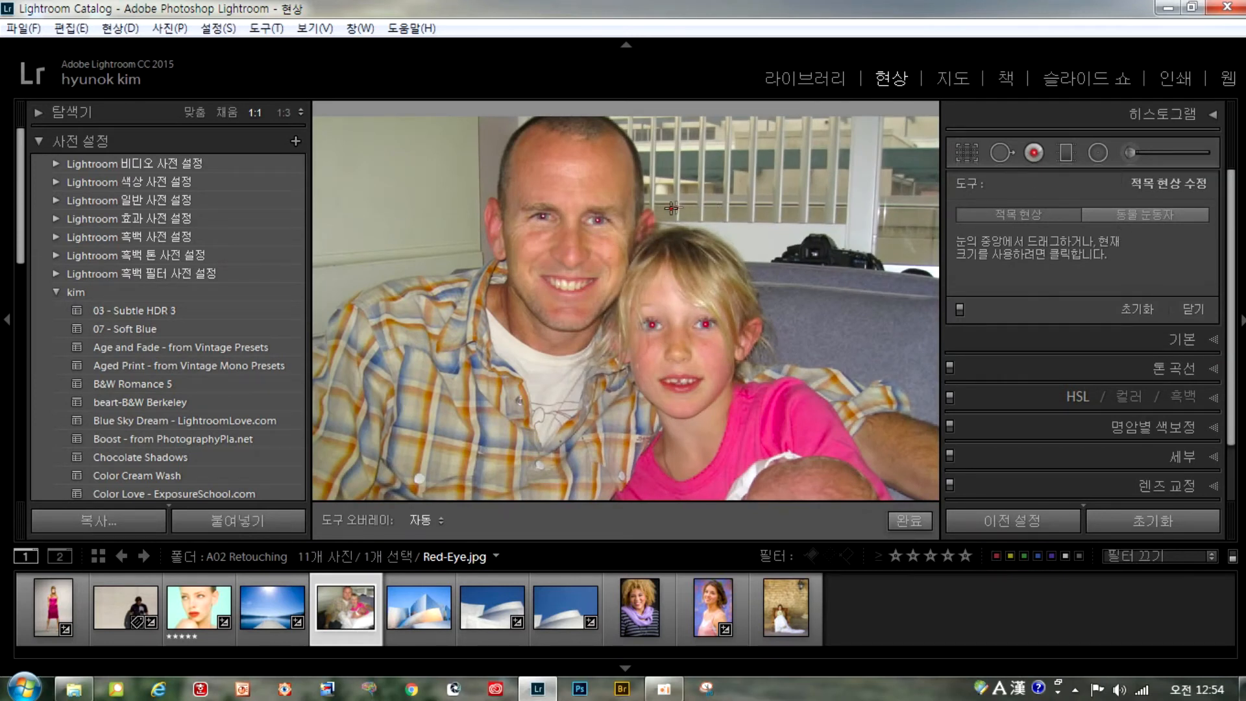
{"action": "left_click", "coordinate": [543, 216]}
{"action": "left_click", "coordinate": [599, 219]}
{"action": "left_click", "coordinate": [652, 326]}
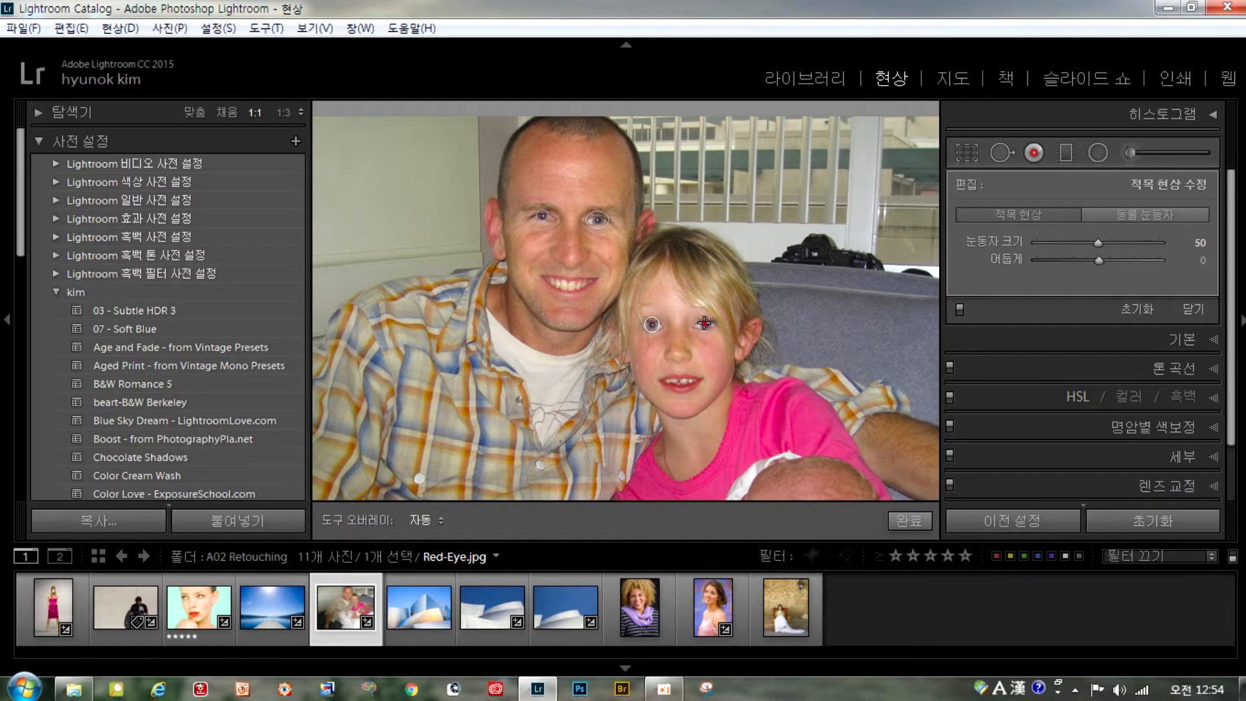
{"action": "left_click", "coordinate": [706, 325]}
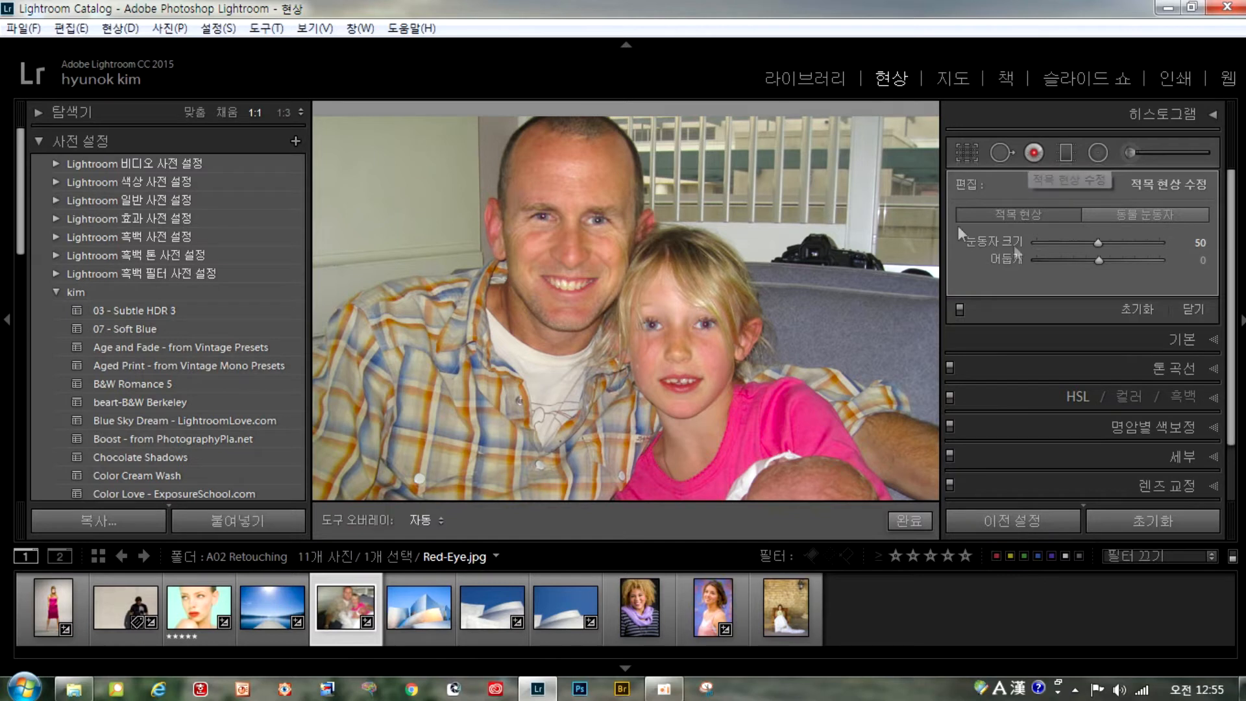
Try the Pet Eye correction type on the selected eye and switch back to Red Eye
{"action": "left_click", "coordinate": [1155, 216]}
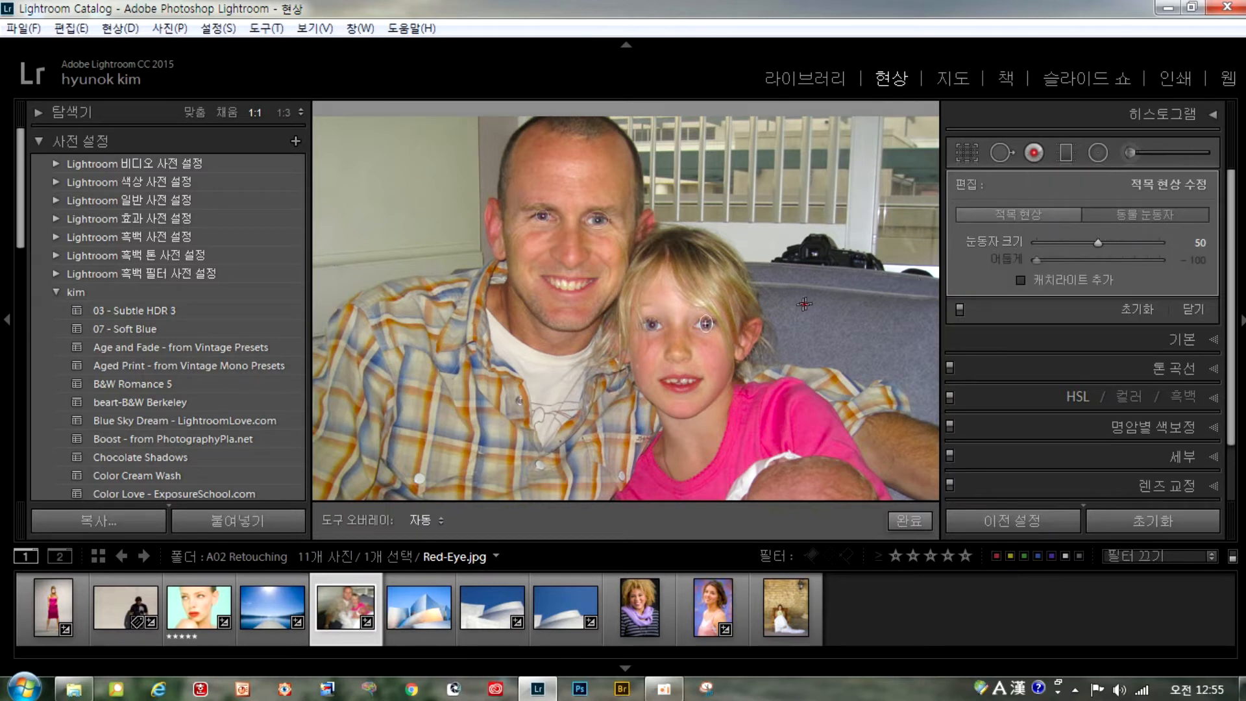
{"action": "left_click", "coordinate": [1029, 218]}
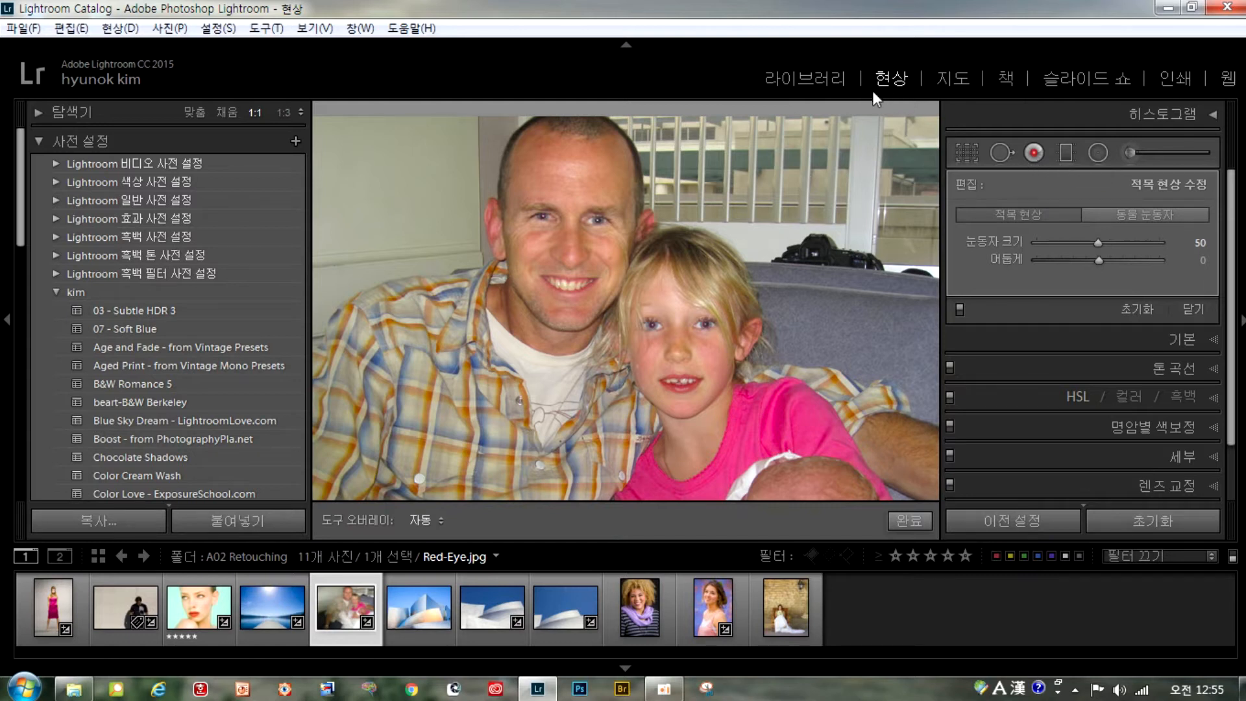
Open the car photo from the A03 Graduated Filter folder in the Develop module, fitted to the window, and reset all its adjustments
{"action": "left_click", "coordinate": [1059, 157]}
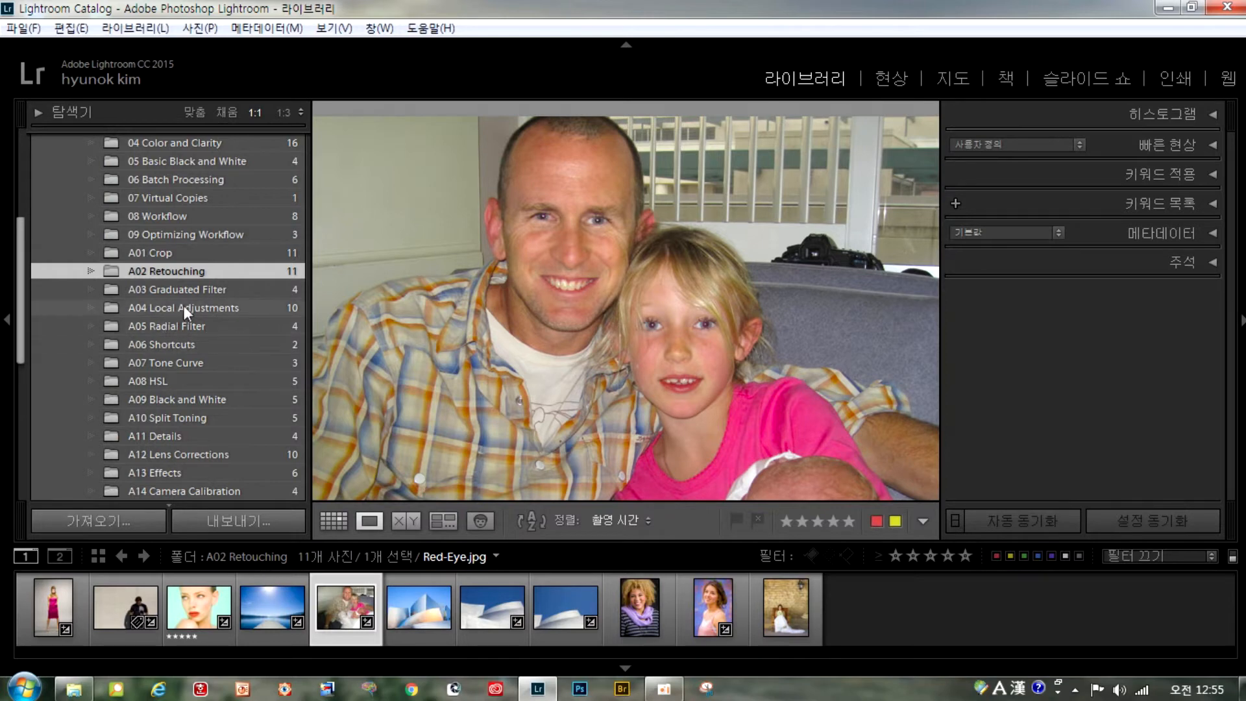
{"action": "left_click", "coordinate": [196, 289]}
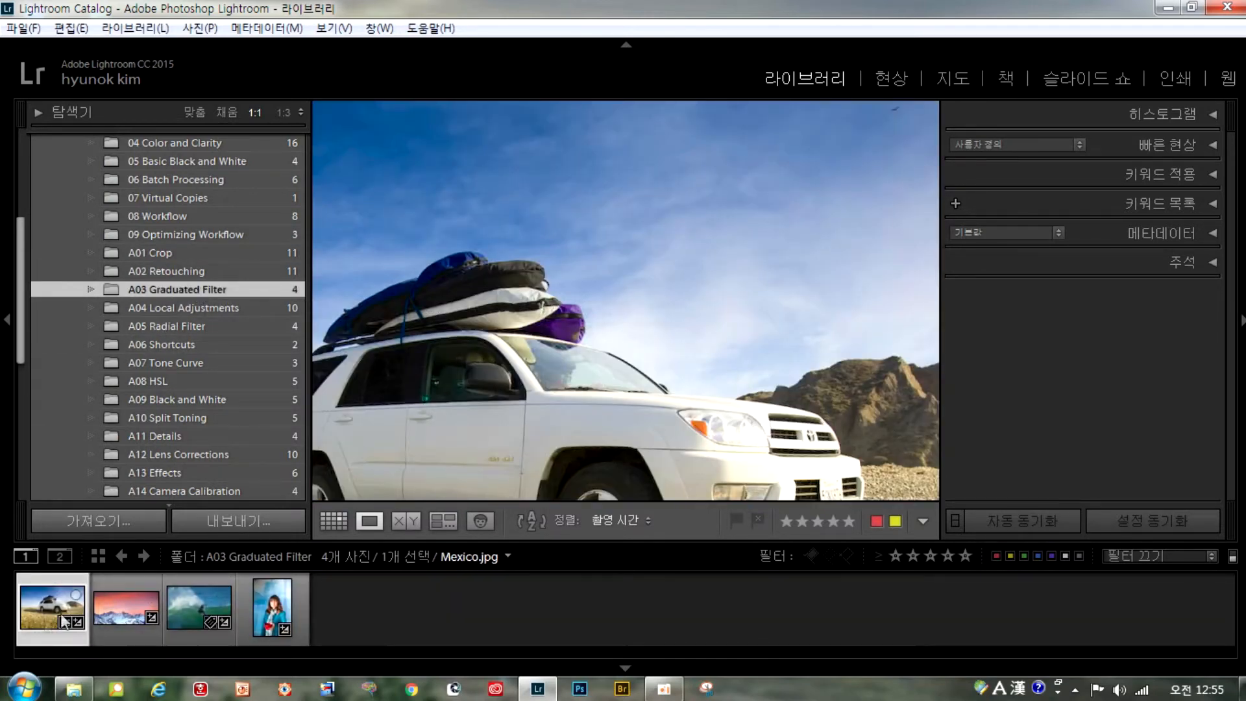
{"action": "left_click", "coordinate": [888, 81]}
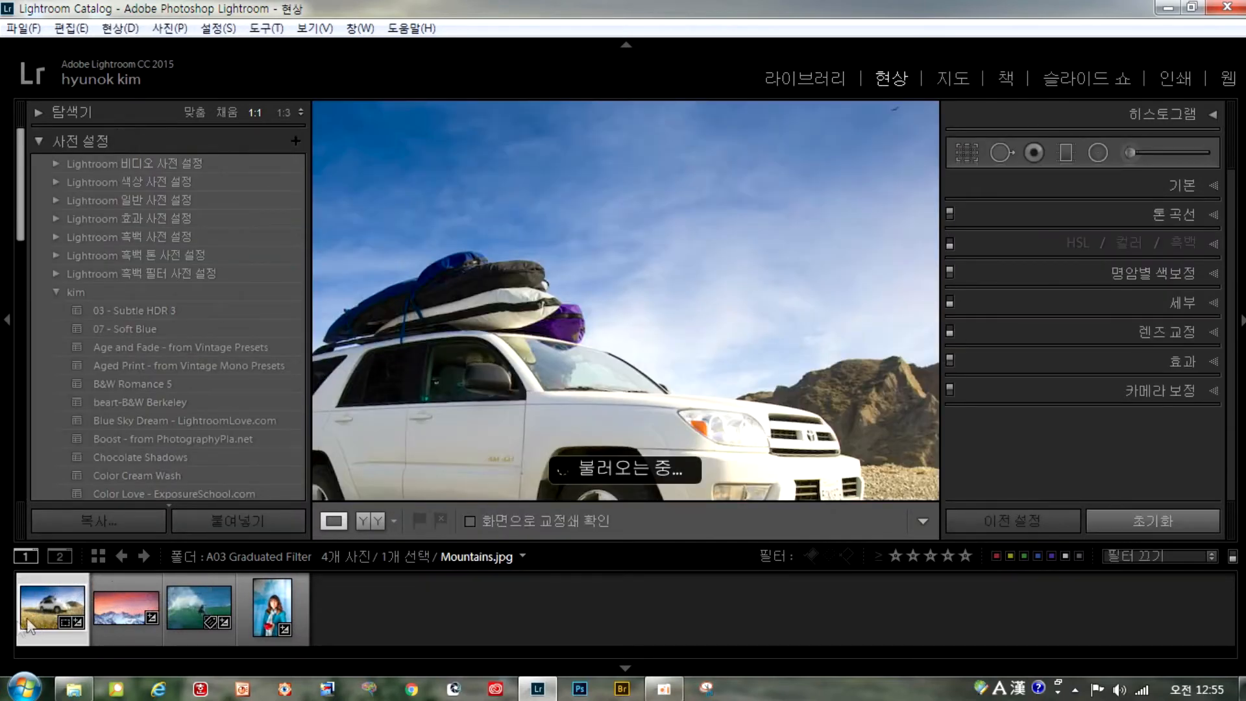
{"action": "left_click", "coordinate": [204, 111]}
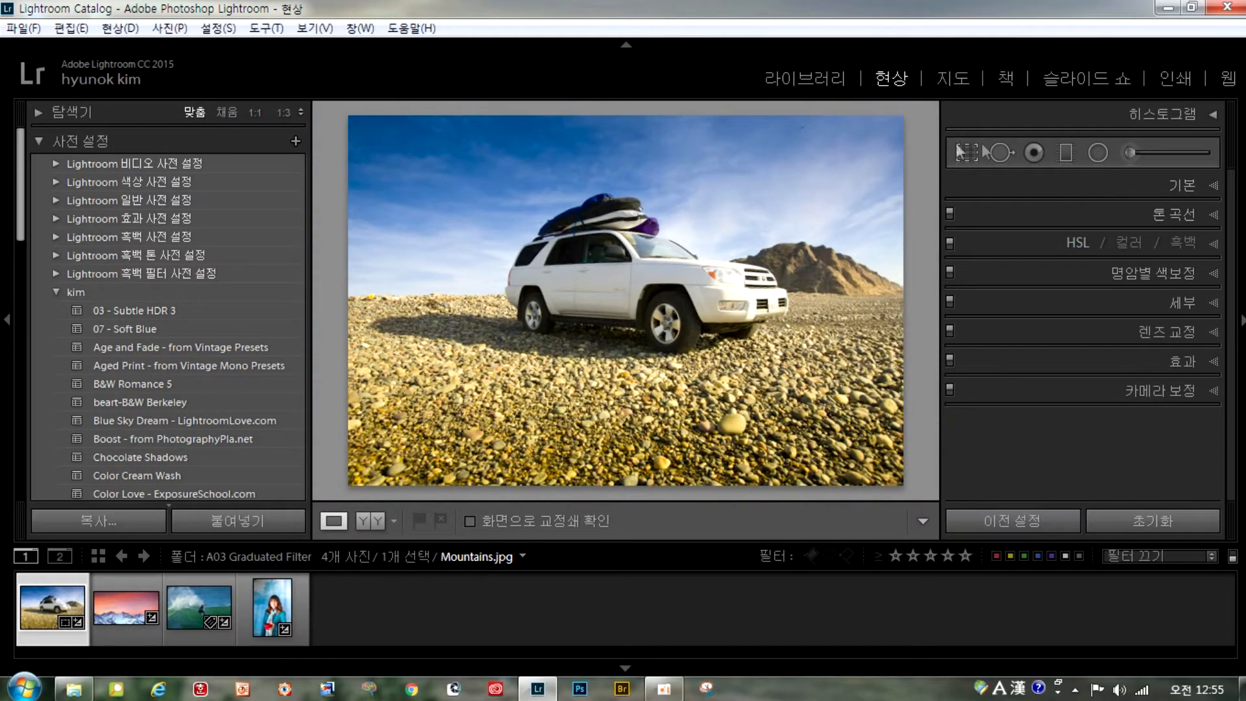
{"action": "left_click", "coordinate": [1065, 152]}
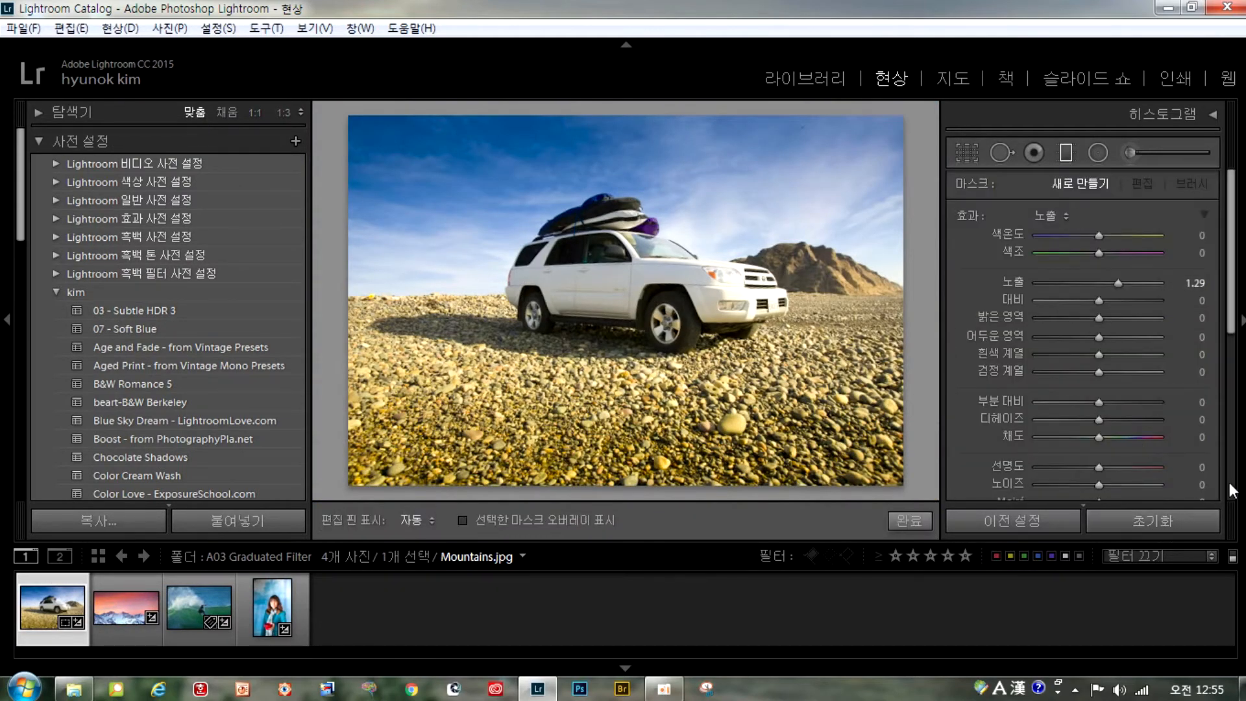
{"action": "left_click", "coordinate": [1179, 516]}
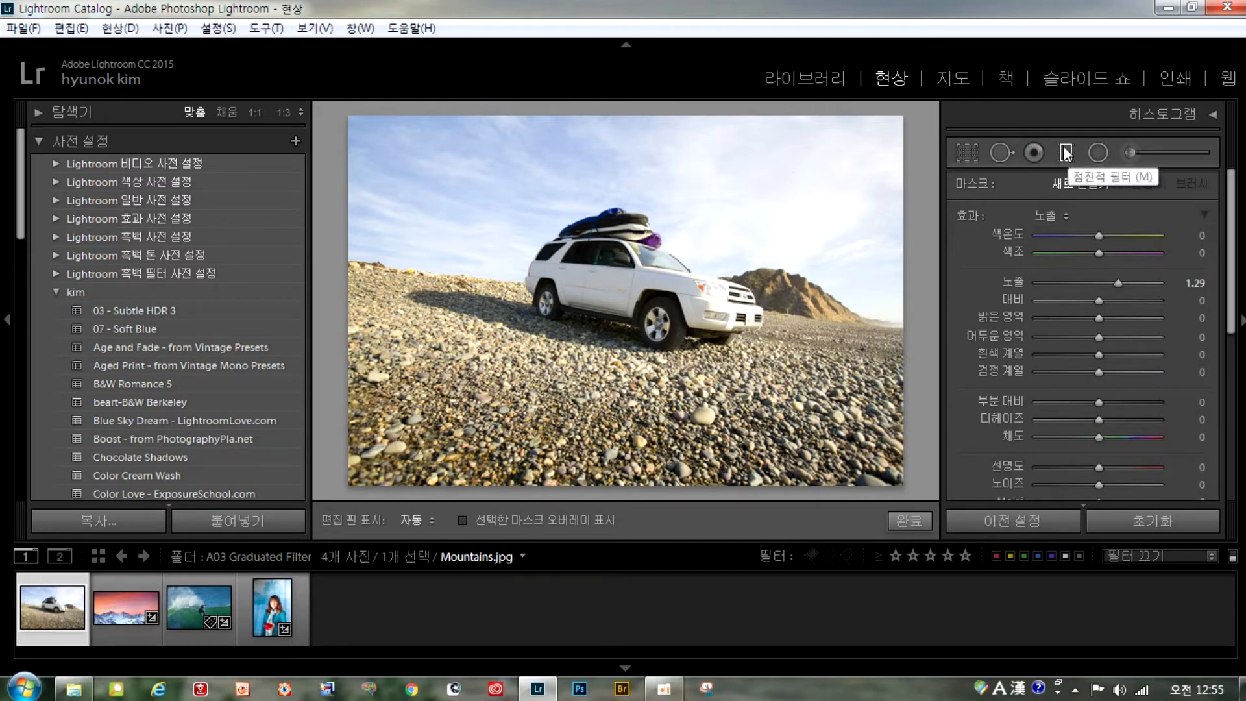
Straighten the car photo along the tilted horizon, rotating it by -6.64, and apply the crop
{"action": "left_click", "coordinate": [968, 150]}
{"action": "left_click", "coordinate": [971, 268]}
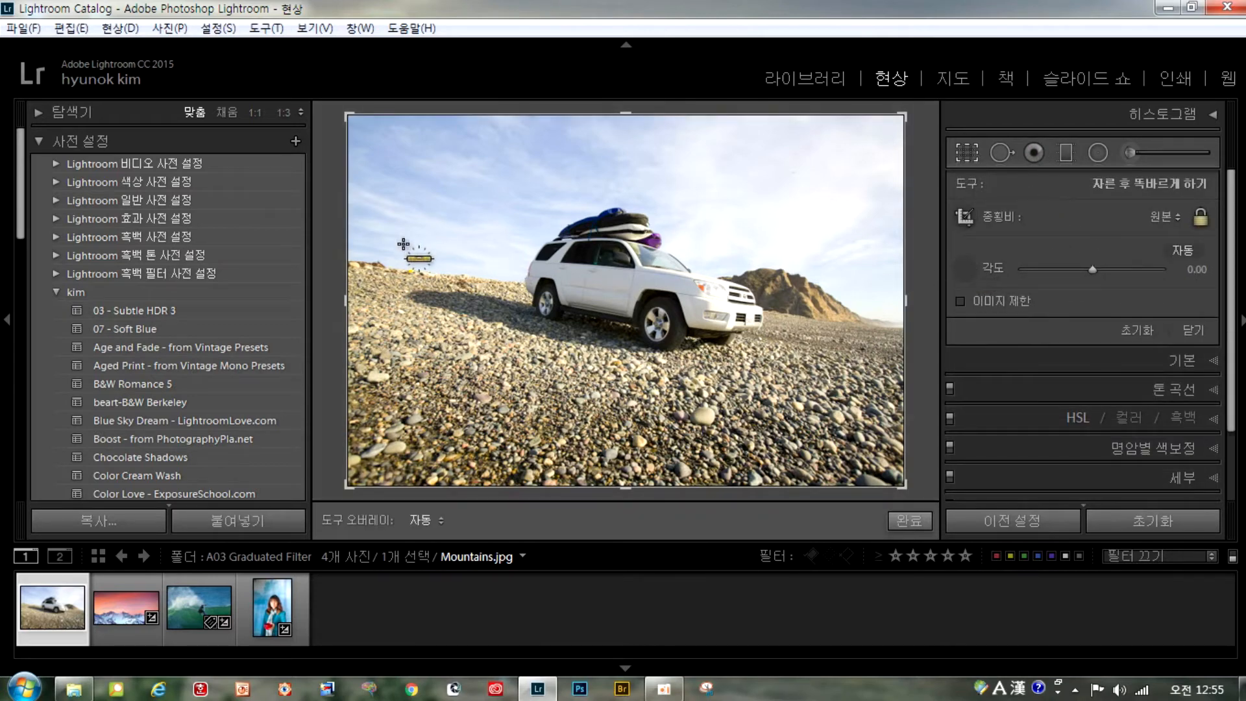
{"action": "left_click_drag", "start_coordinate": [401, 269], "coordinate": [894, 326]}
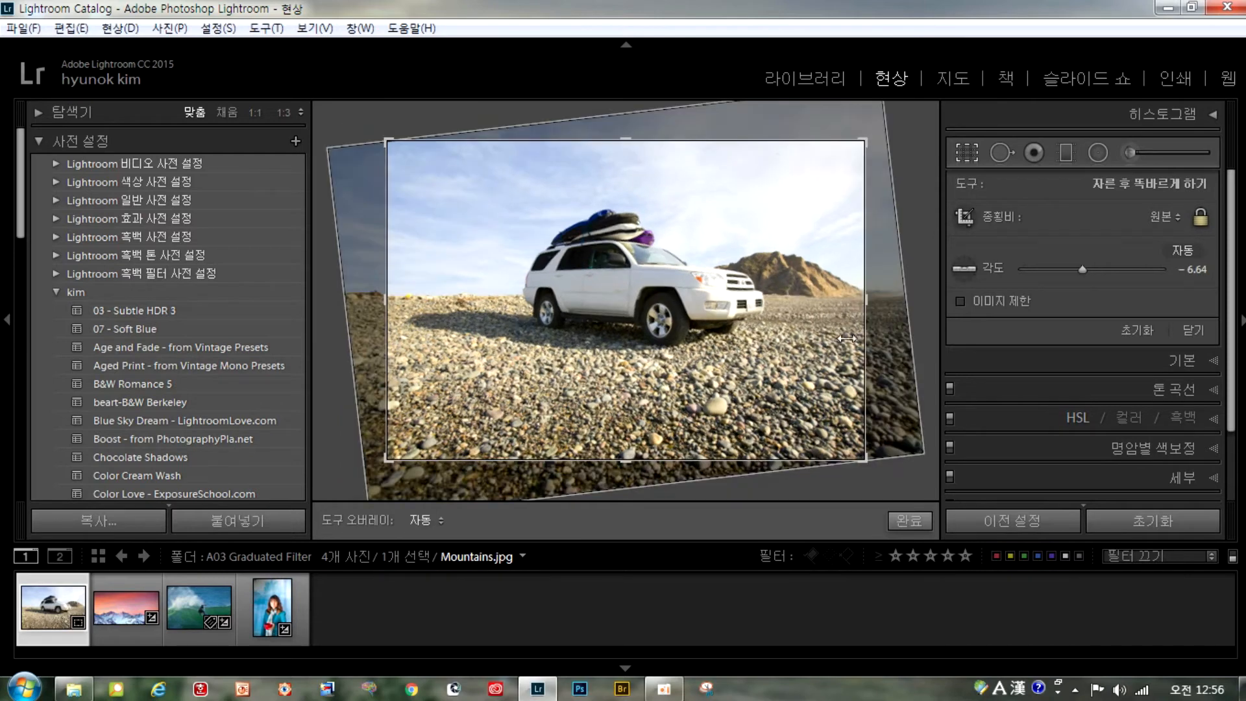
{"action": "left_click", "coordinate": [909, 521]}
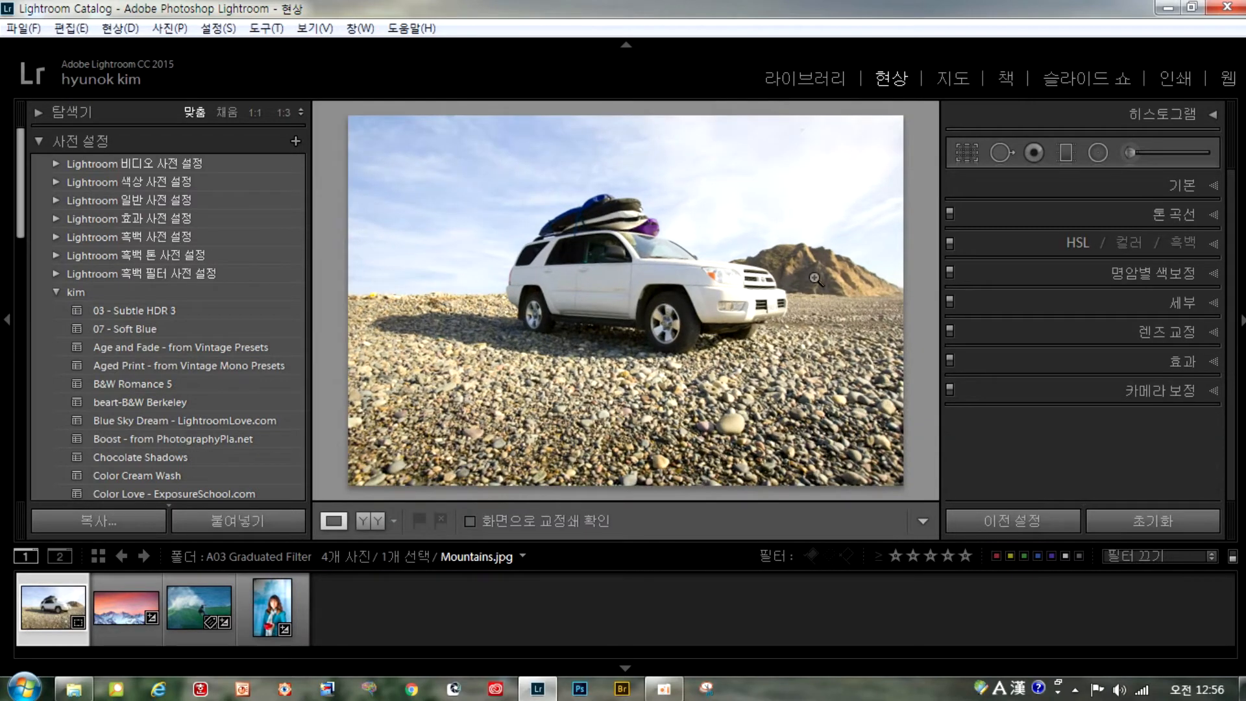
Start a new Graduated Filter with the Exposure effect and reset its exposure to 0.00
{"action": "left_click", "coordinate": [1066, 153]}
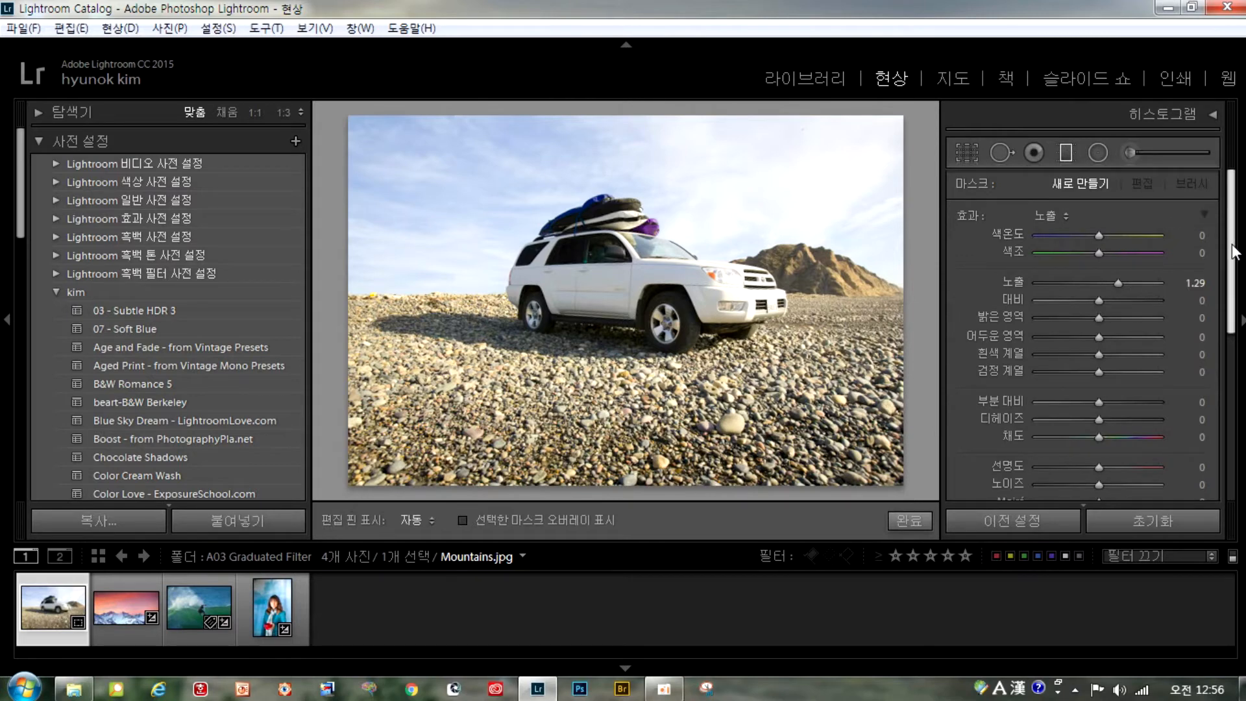
{"action": "scroll", "coordinate": [1234, 252], "scroll_direction": "down", "scroll_amount": 8}
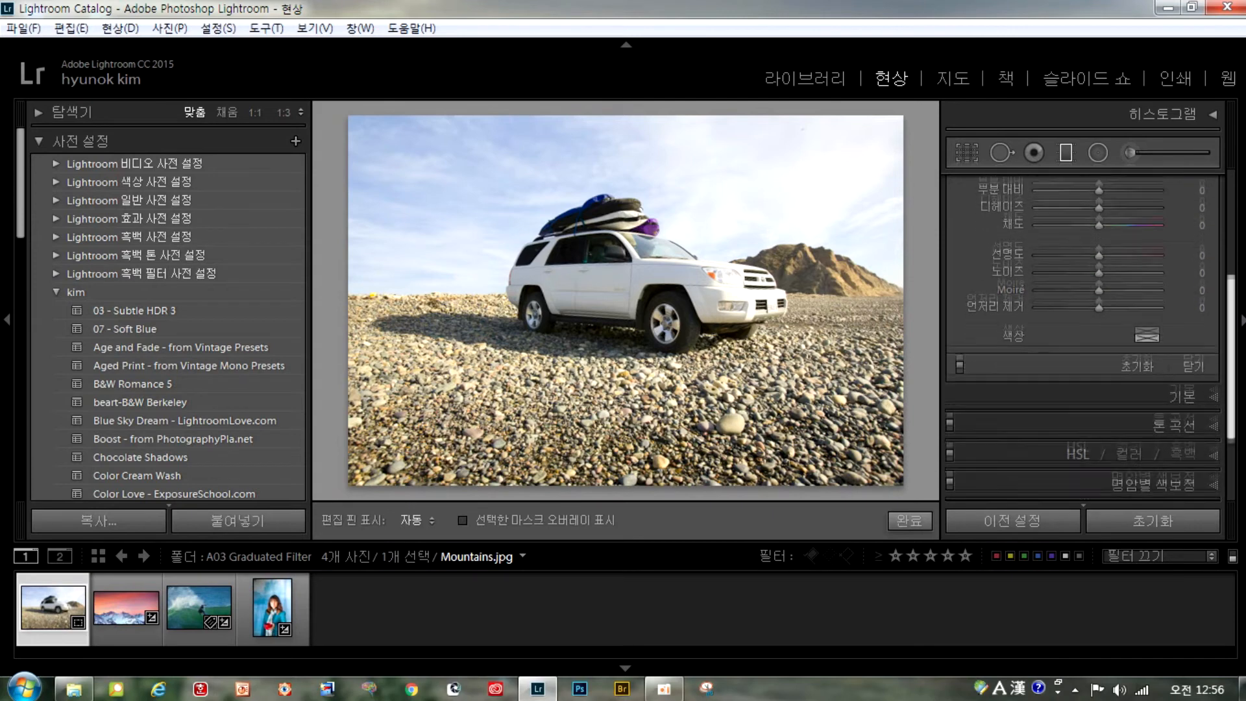
{"action": "left_click_drag", "start_coordinate": [1230, 353], "coordinate": [1229, 205]}
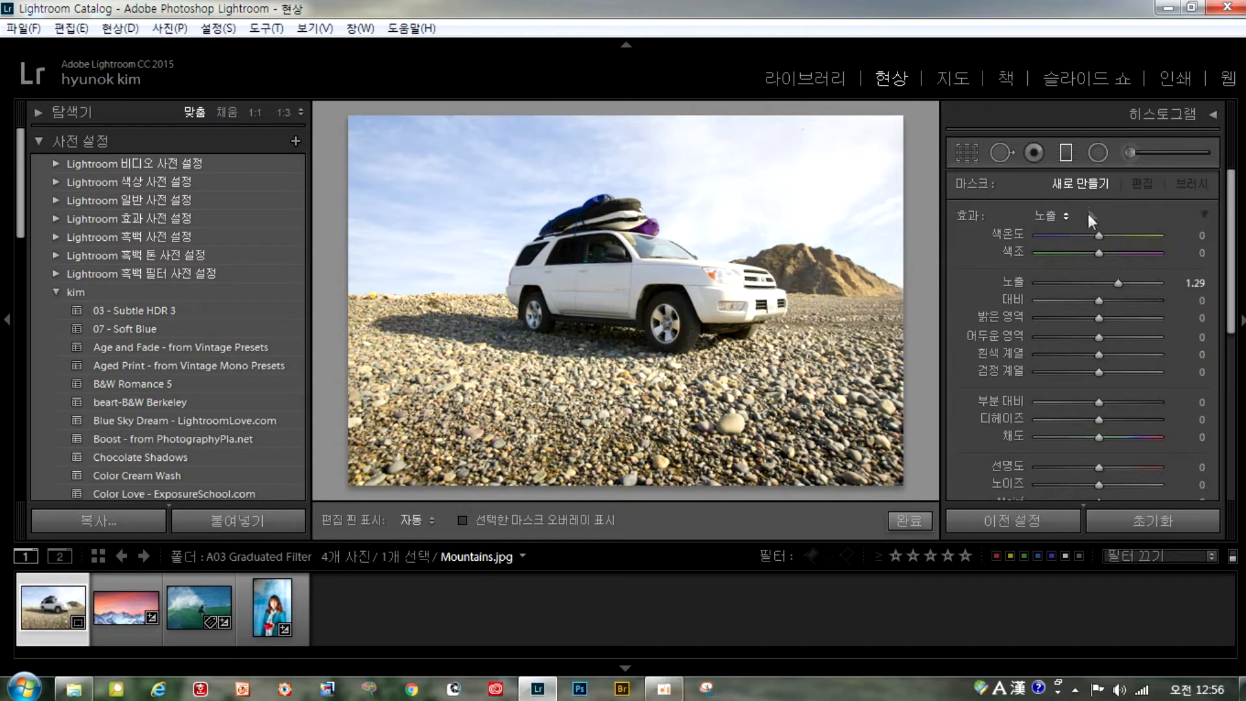
{"action": "left_click", "coordinate": [1053, 216]}
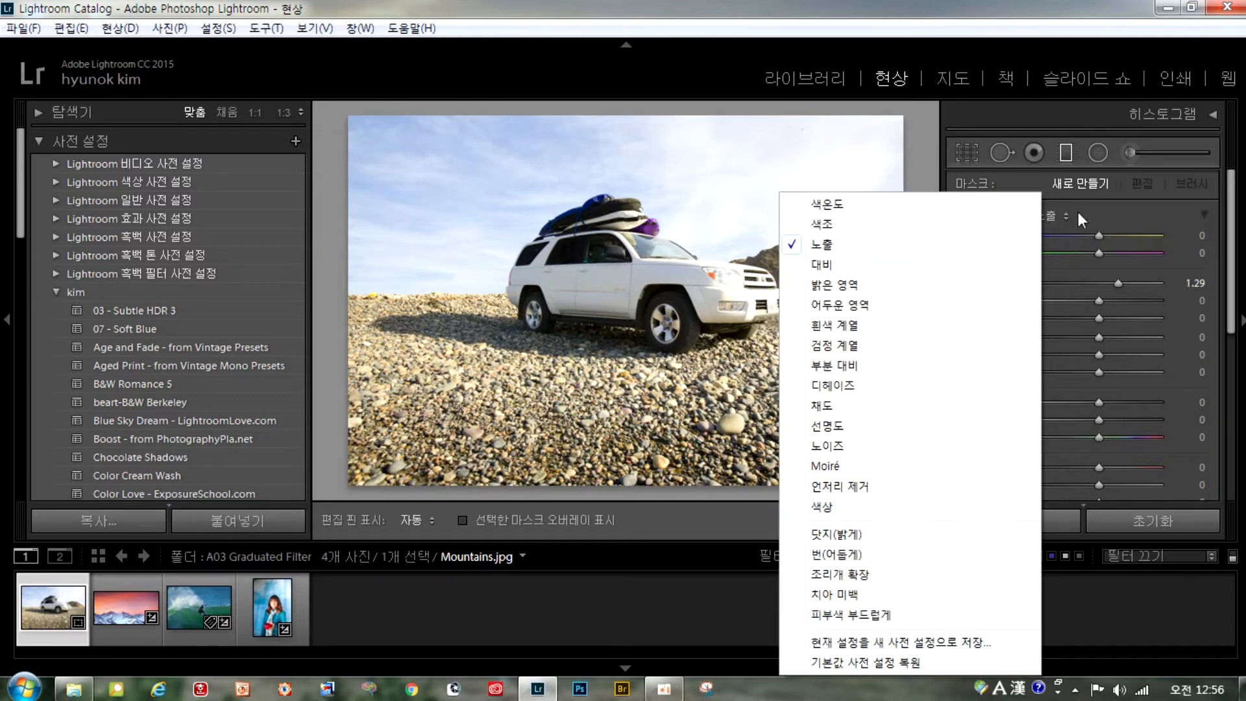
{"action": "left_click", "coordinate": [824, 245]}
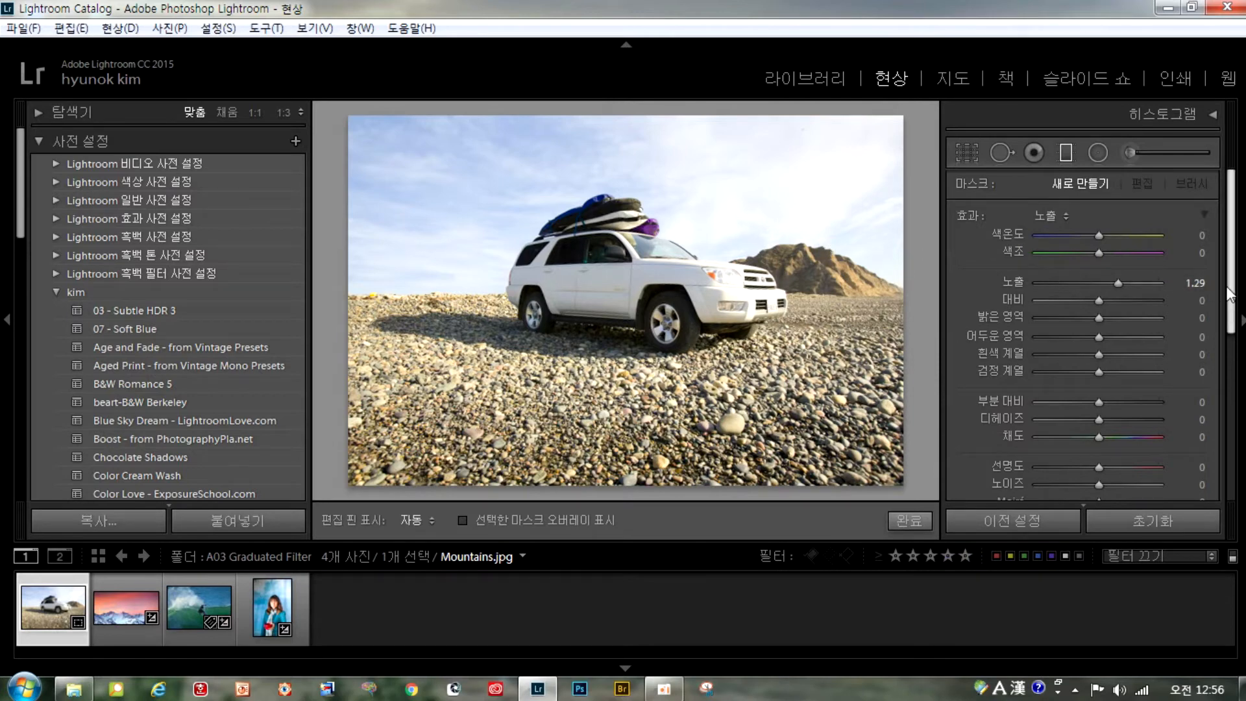
{"action": "mouse_move", "coordinate": [1234, 297]}
{"action": "left_mouse_down"}
{"action": "mouse_move", "coordinate": [1237, 367]}
{"action": "mouse_move", "coordinate": [1238, 296]}
{"action": "left_mouse_up"}
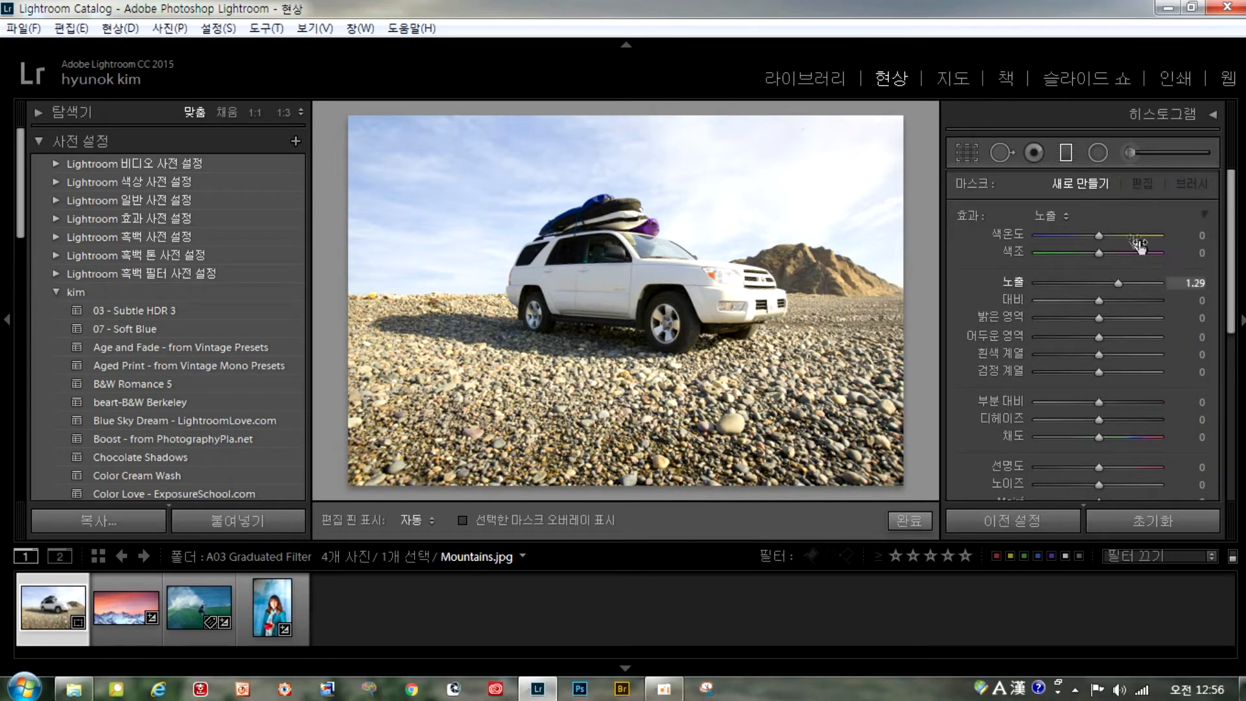
{"action": "double_click", "coordinate": [1119, 284]}
{"action": "left_click_drag", "start_coordinate": [1231, 331], "coordinate": [1211, 278]}
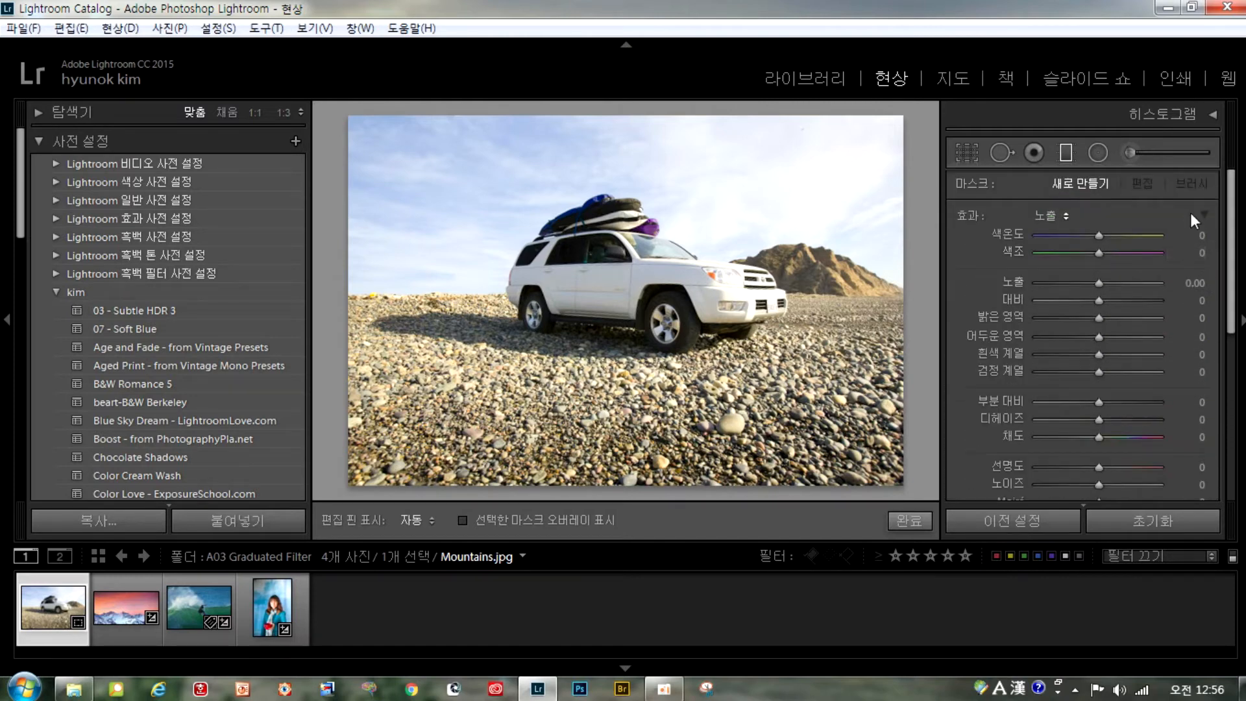
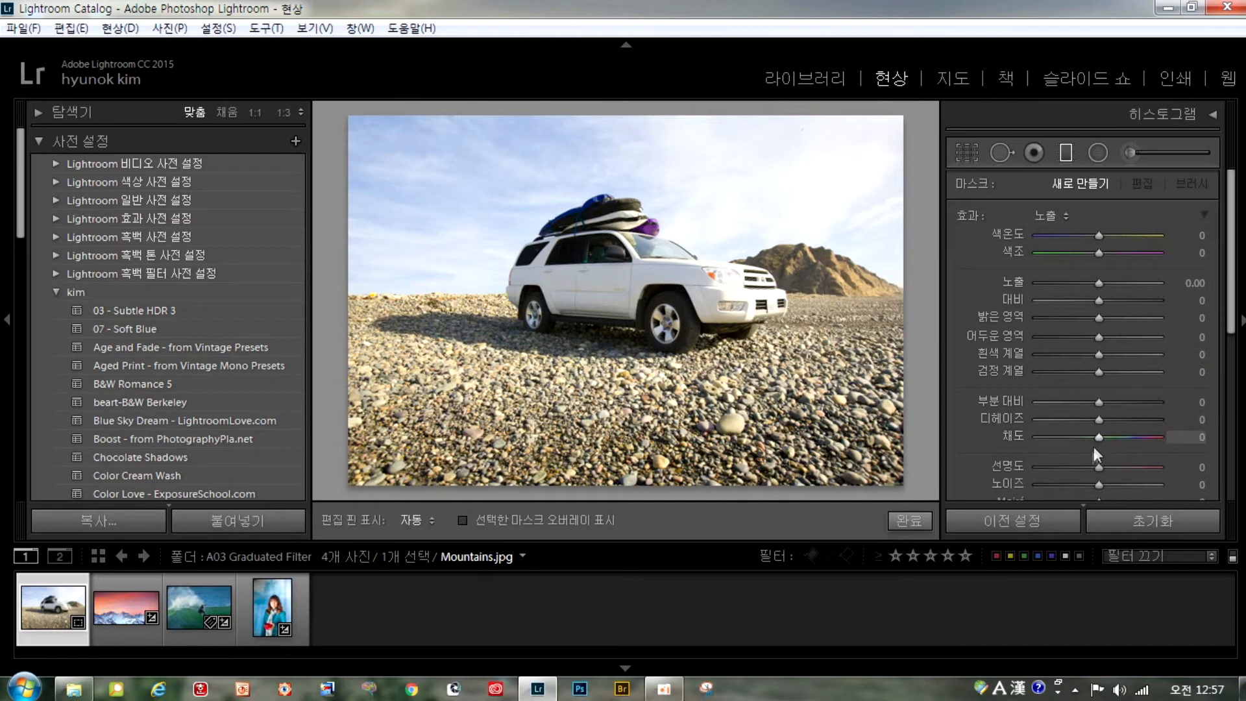
Draw a graduated filter over the sky from the photo's upper edge to the horizon and adjust its position, rotation and spread
{"action": "scroll", "coordinate": [1138, 382], "scroll_direction": "down", "scroll_amount": 3}
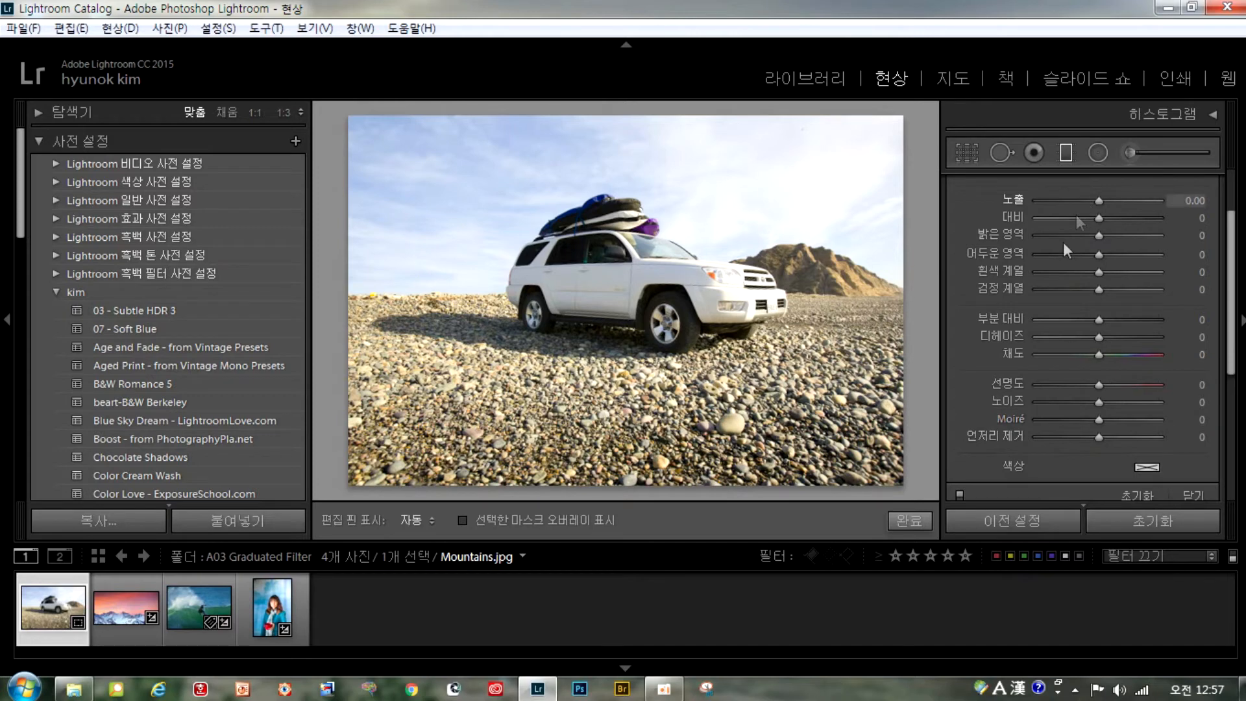
{"action": "scroll", "coordinate": [1237, 305], "scroll_direction": "up", "scroll_amount": 2}
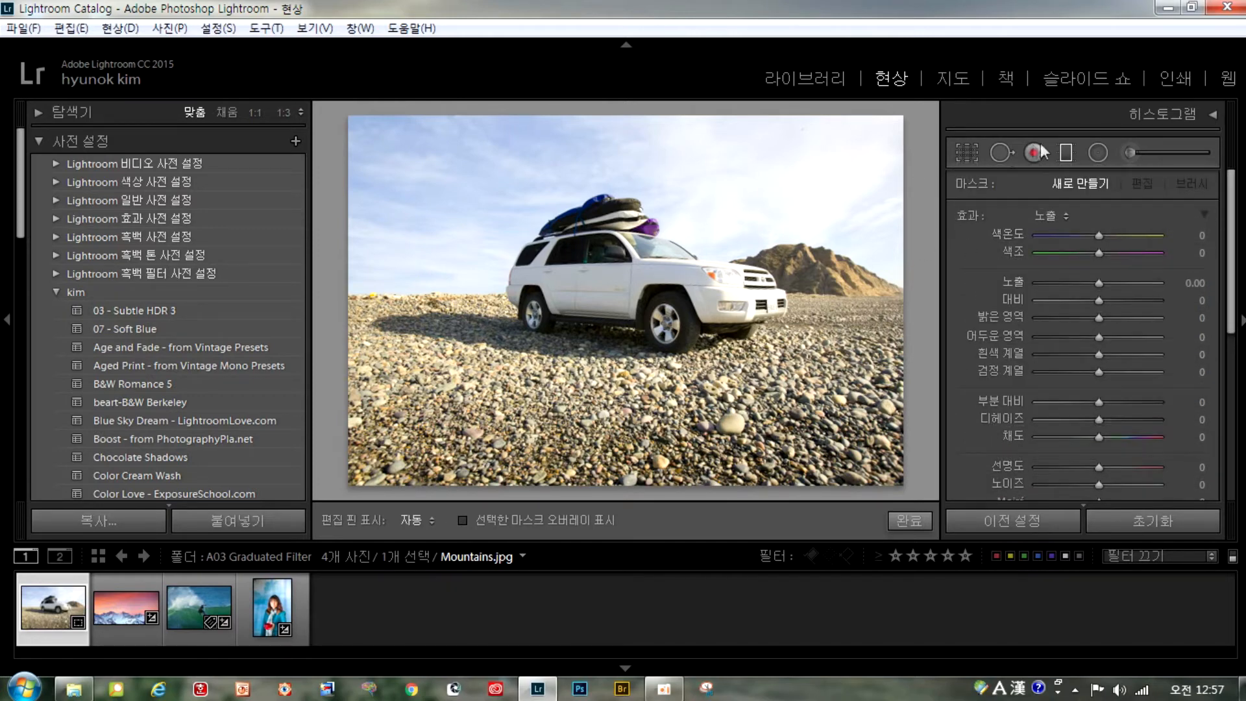
{"action": "left_click_drag", "start_coordinate": [628, 117], "coordinate": [626, 306]}
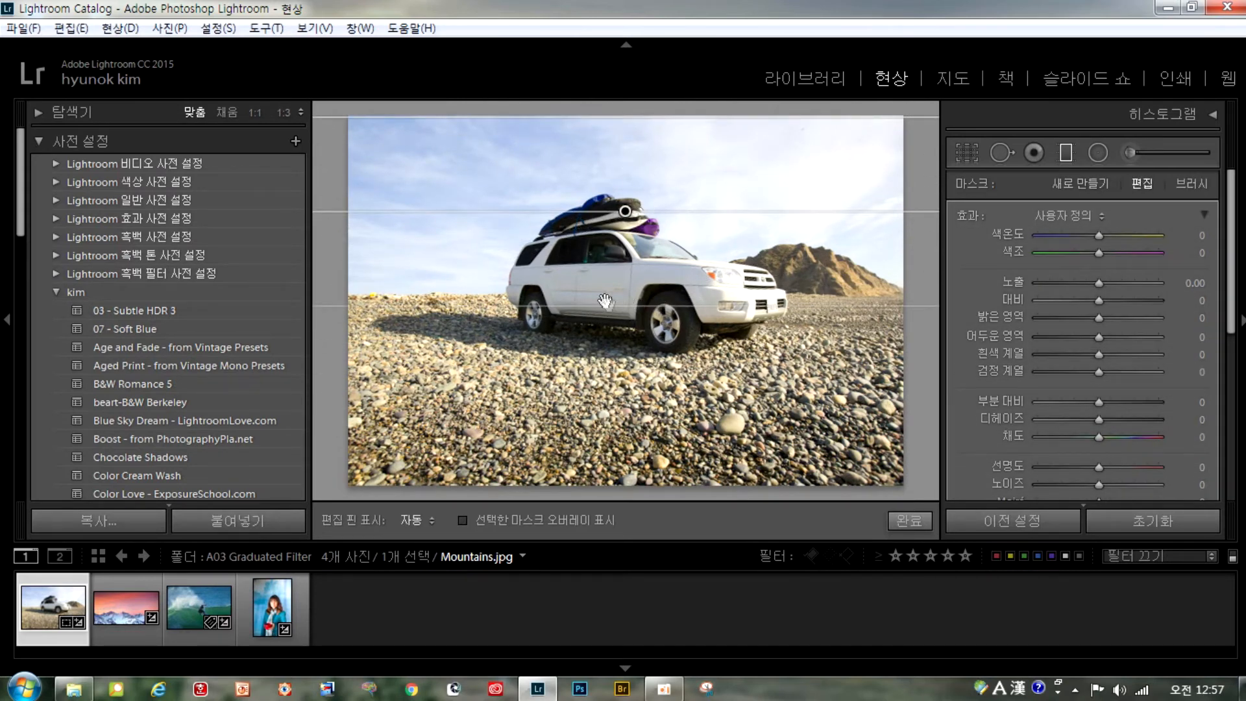
{"action": "mouse_move", "coordinate": [625, 212]}
{"action": "left_mouse_down"}
{"action": "mouse_move", "coordinate": [627, 257]}
{"action": "mouse_move", "coordinate": [629, 214]}
{"action": "left_mouse_up"}
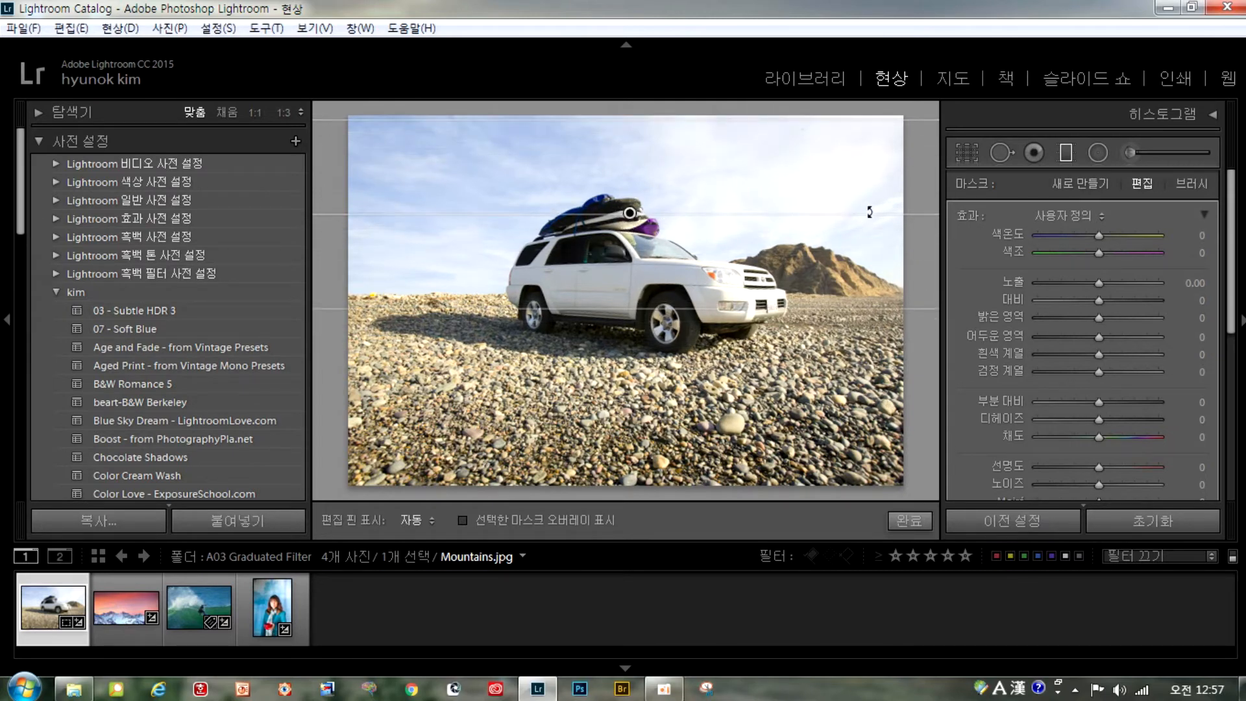
{"action": "left_click_drag", "start_coordinate": [671, 215], "coordinate": [679, 214]}
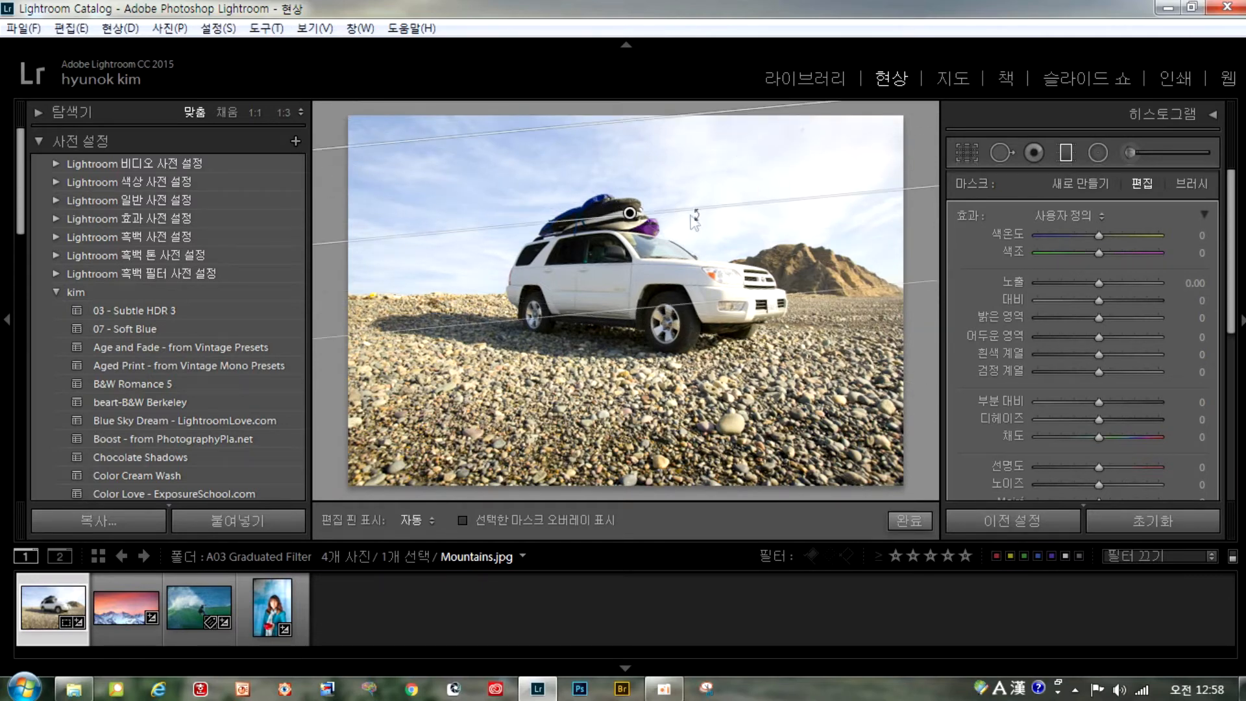
{"action": "left_click_drag", "start_coordinate": [909, 191], "coordinate": [903, 201]}
{"action": "mouse_move", "coordinate": [675, 308]}
{"action": "left_mouse_down"}
{"action": "mouse_move", "coordinate": [671, 334]}
{"action": "mouse_move", "coordinate": [667, 304]}
{"action": "left_mouse_up"}
{"action": "mouse_move", "coordinate": [676, 120]}
{"action": "left_mouse_down"}
{"action": "mouse_move", "coordinate": [677, 235]}
{"action": "mouse_move", "coordinate": [680, 111]}
{"action": "left_mouse_up"}
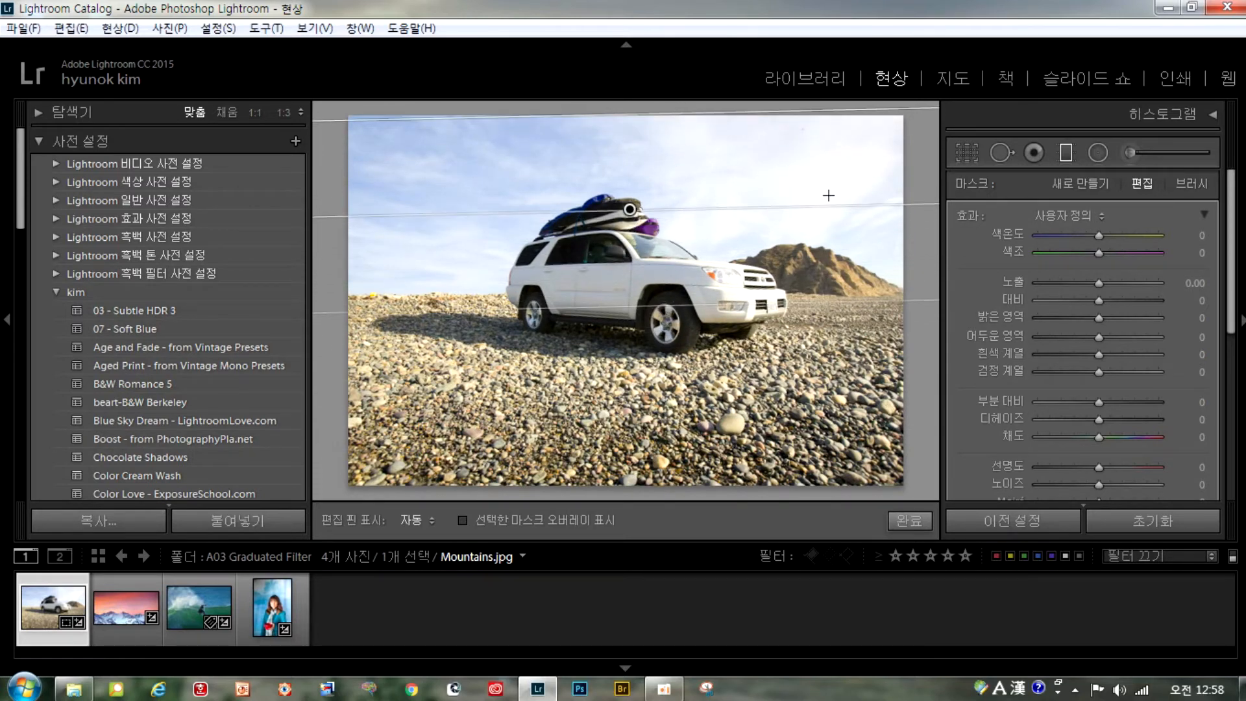
{"action": "left_click_drag", "start_coordinate": [863, 205], "coordinate": [865, 207]}
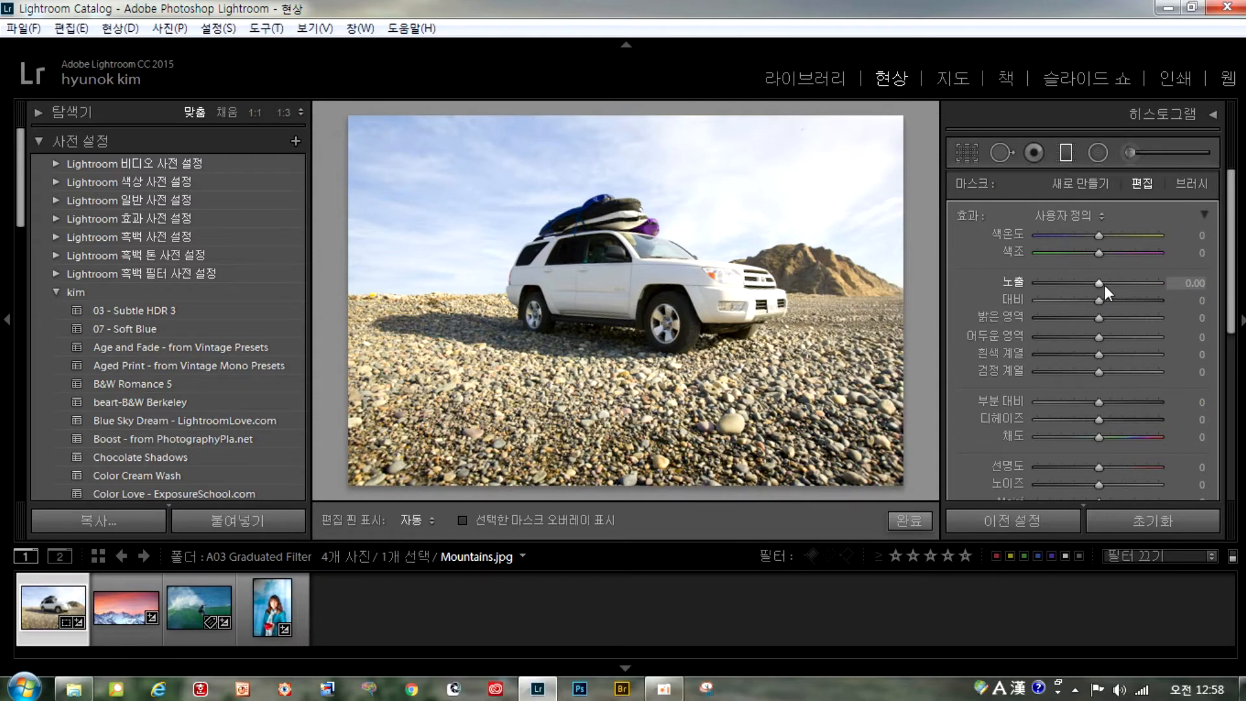
Set the sky filter's exposure to -1.05 and its temperature to -35
{"action": "left_click_drag", "start_coordinate": [1100, 281], "coordinate": [1074, 306]}
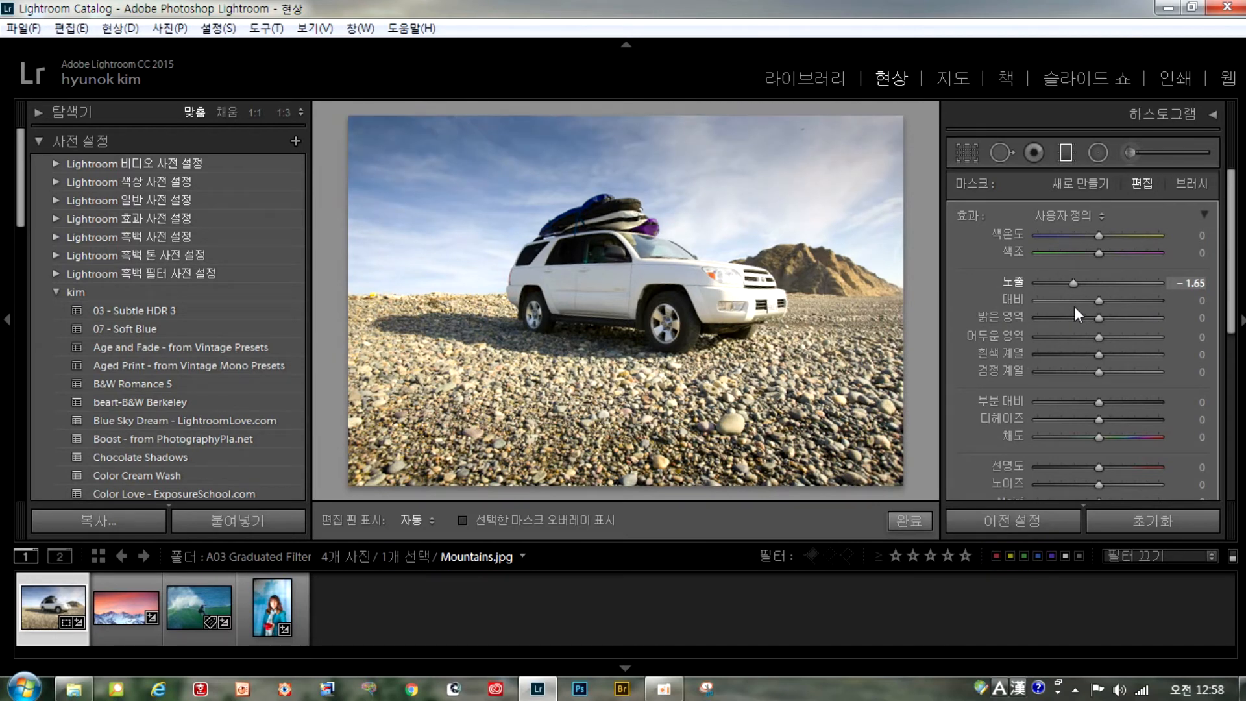
{"action": "mouse_move", "coordinate": [1075, 307]}
{"action": "left_mouse_down"}
{"action": "mouse_move", "coordinate": [1104, 300]}
{"action": "mouse_move", "coordinate": [1084, 305]}
{"action": "left_mouse_up"}
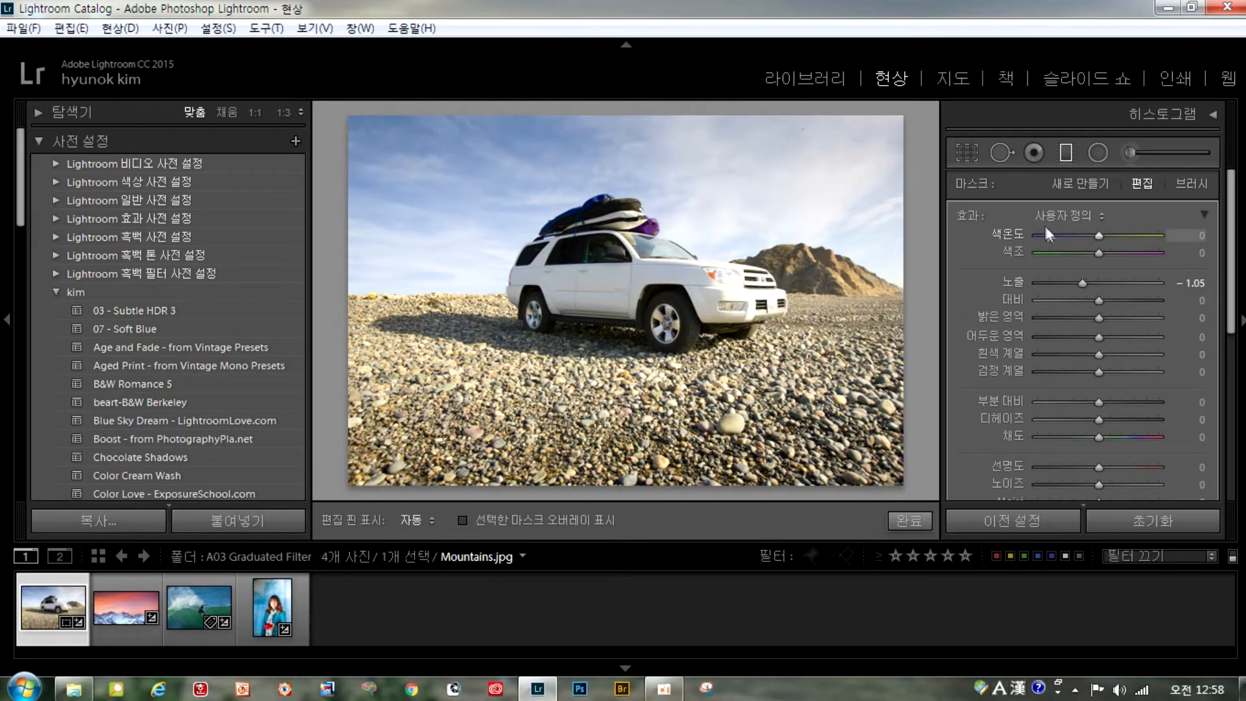
{"action": "left_click_drag", "start_coordinate": [1098, 235], "coordinate": [1079, 238]}
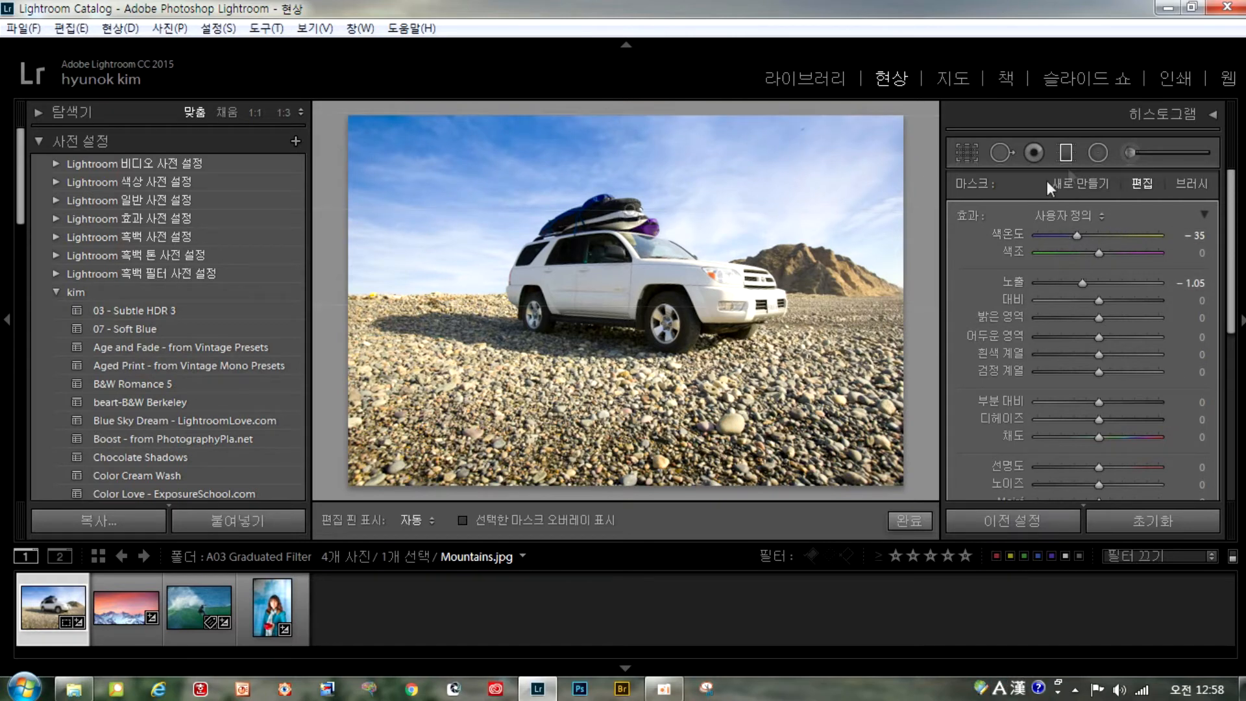
Draw a second graduated filter over the gravel, from the photo's lower edge up to just below the horizon
{"action": "left_click_drag", "start_coordinate": [629, 488], "coordinate": [630, 323]}
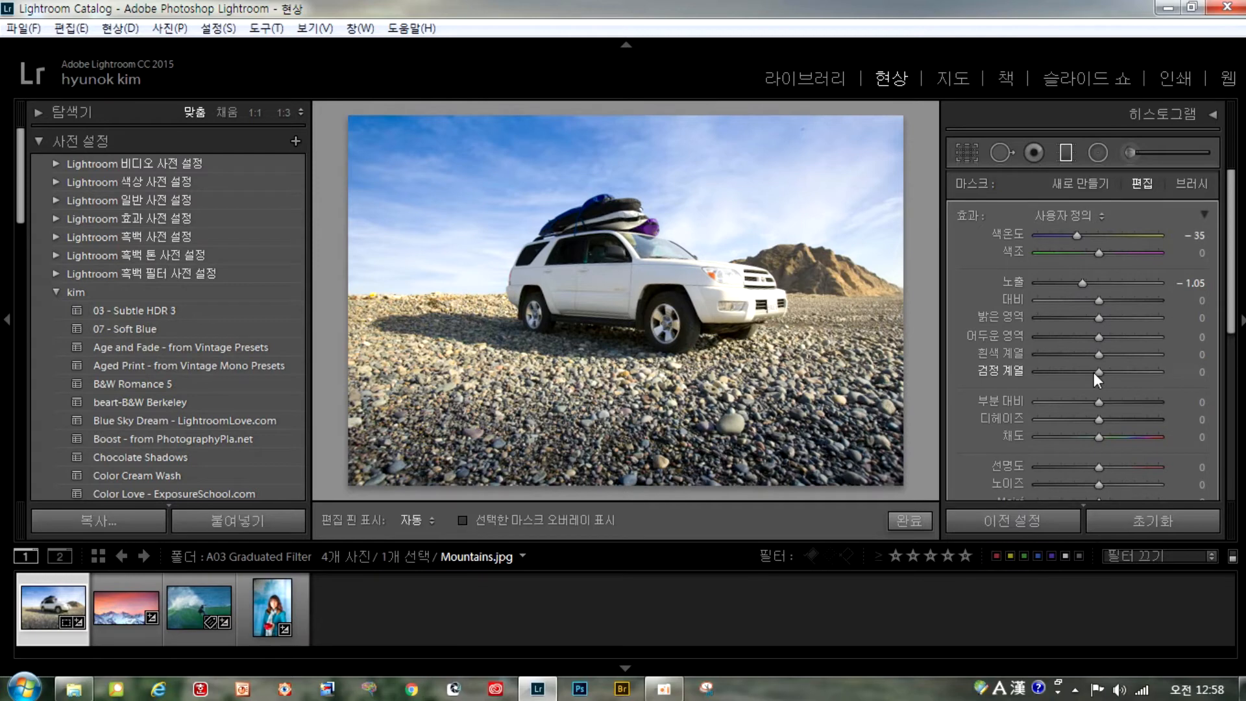
Set the gravel filter's exposure to -0.69 and temperature to 13, and extend its upper boundary above the horizon
{"action": "double_click", "coordinate": [1074, 238]}
{"action": "double_click", "coordinate": [1083, 285]}
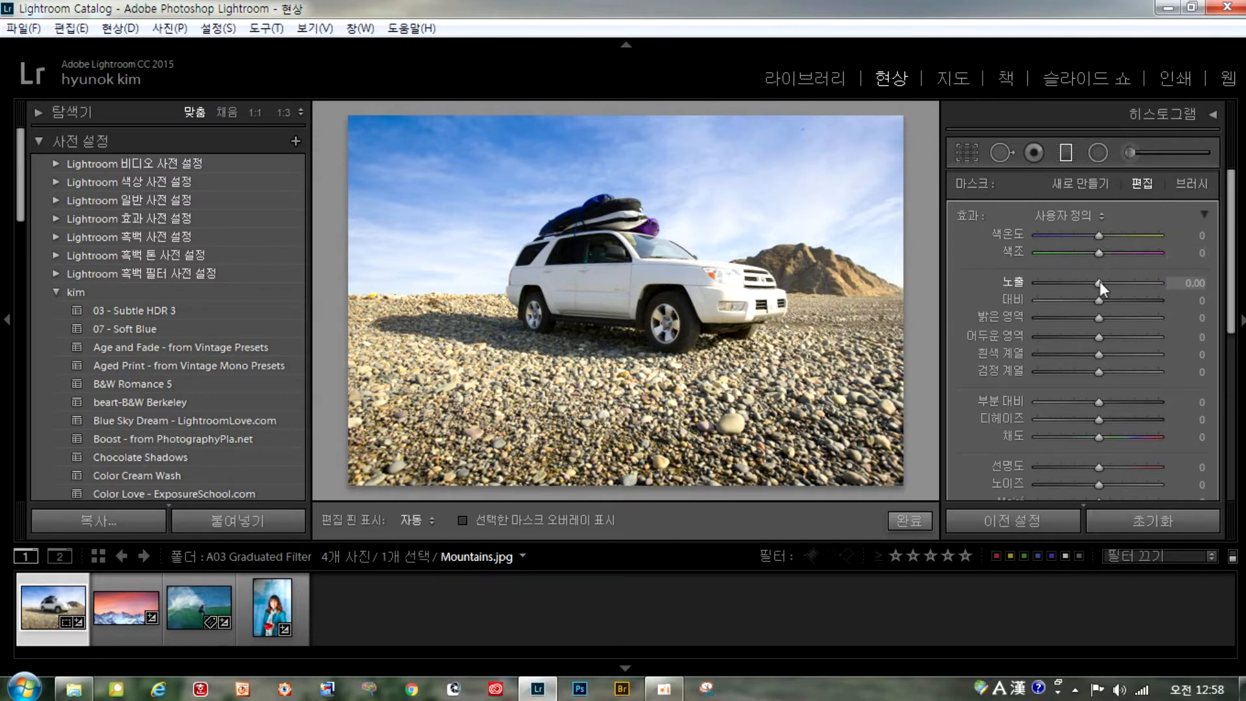
{"action": "left_click_drag", "start_coordinate": [1100, 283], "coordinate": [1088, 286]}
{"action": "mouse_move", "coordinate": [1100, 234]}
{"action": "left_mouse_down"}
{"action": "mouse_move", "coordinate": [1139, 238]}
{"action": "mouse_move", "coordinate": [1106, 250]}
{"action": "left_mouse_up"}
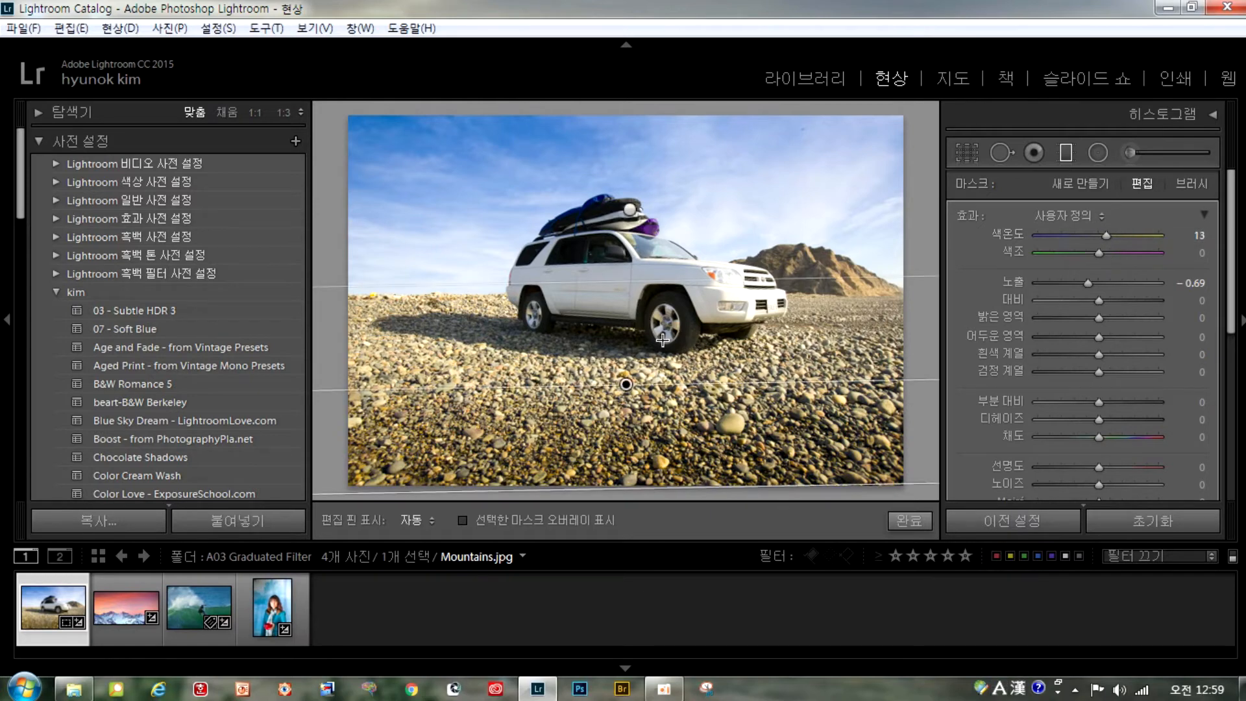
{"action": "left_click_drag", "start_coordinate": [647, 282], "coordinate": [657, 238]}
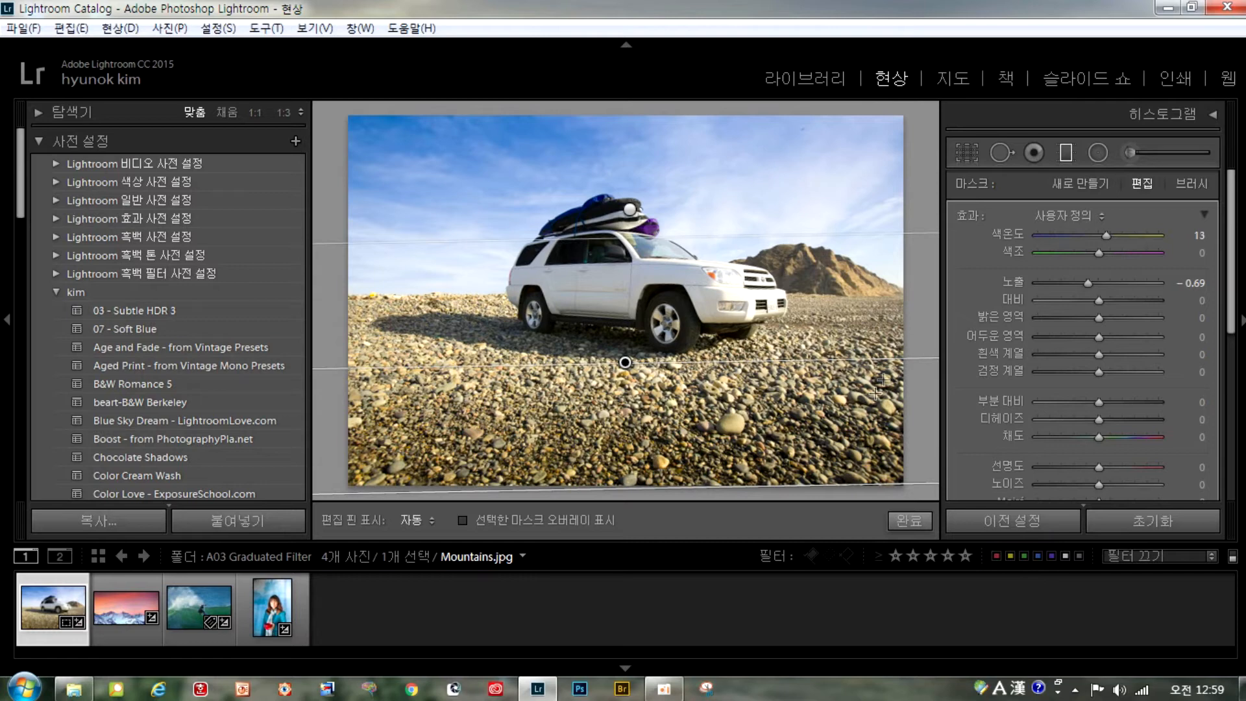
Select the sky filter, extend its lower boundary slightly down across the car, and switch its mask brush to Erase
{"action": "left_click", "coordinate": [630, 208]}
{"action": "left_click_drag", "start_coordinate": [630, 309], "coordinate": [667, 322]}
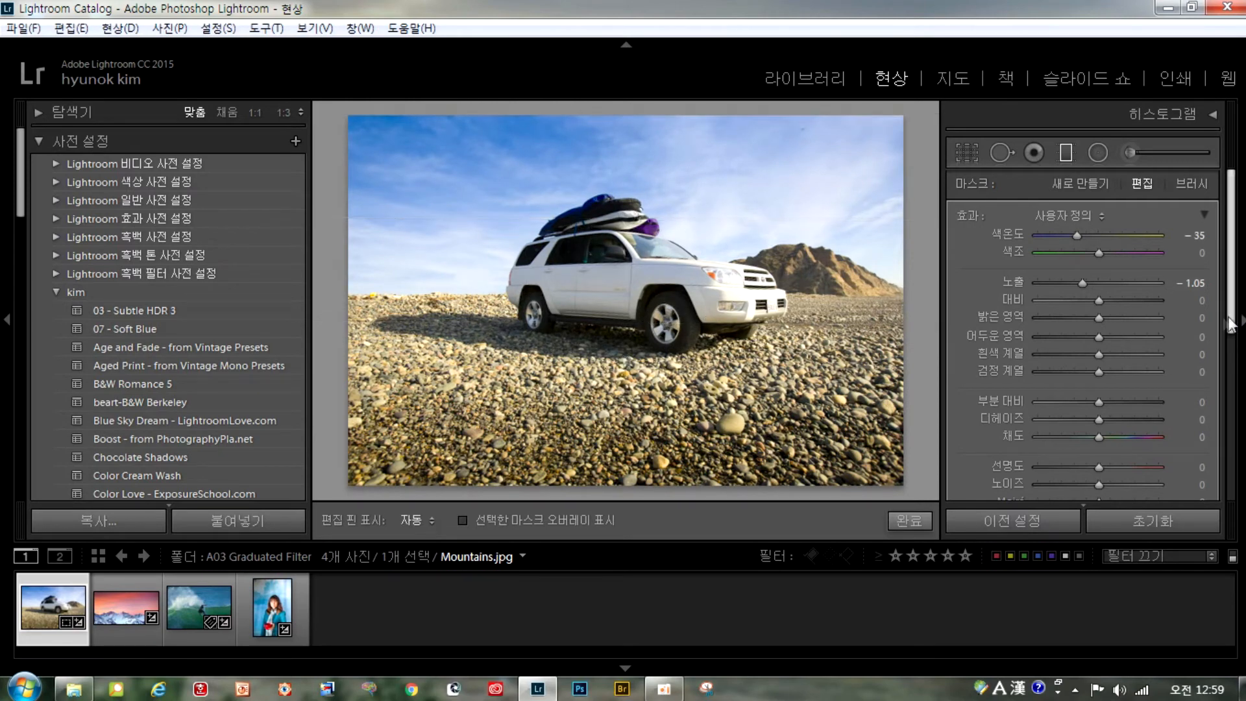
{"action": "mouse_move", "coordinate": [1232, 318]}
{"action": "left_mouse_down"}
{"action": "mouse_move", "coordinate": [1233, 484]}
{"action": "mouse_move", "coordinate": [1232, 305]}
{"action": "left_mouse_up"}
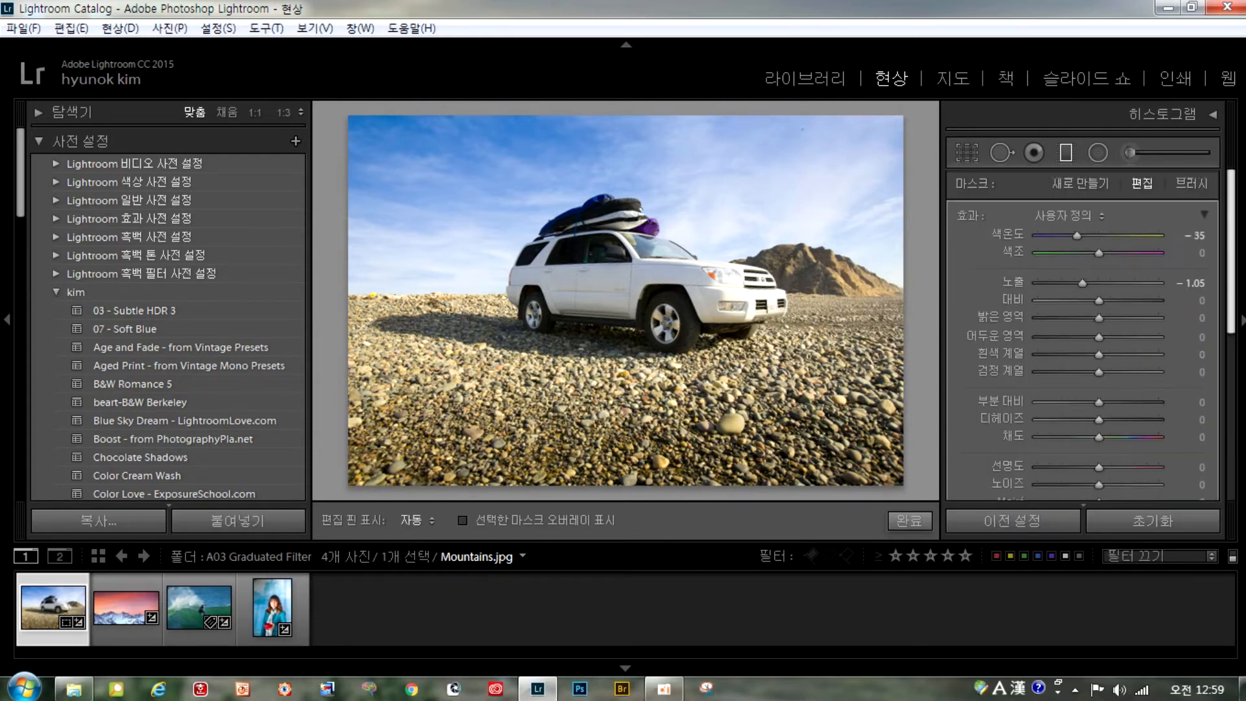
{"action": "left_click", "coordinate": [1191, 184]}
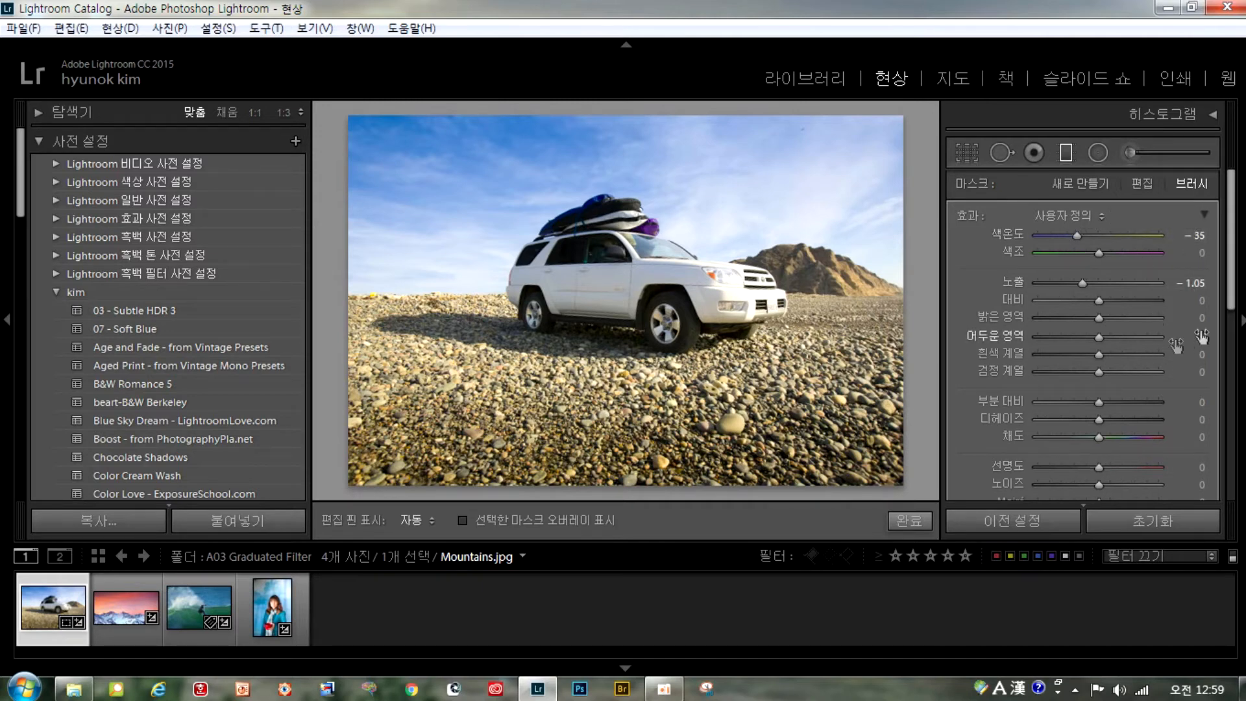
{"action": "mouse_move", "coordinate": [1232, 306]}
{"action": "left_mouse_down"}
{"action": "mouse_move", "coordinate": [1232, 408]}
{"action": "mouse_move", "coordinate": [1233, 305]}
{"action": "mouse_move", "coordinate": [1232, 383]}
{"action": "left_mouse_up"}
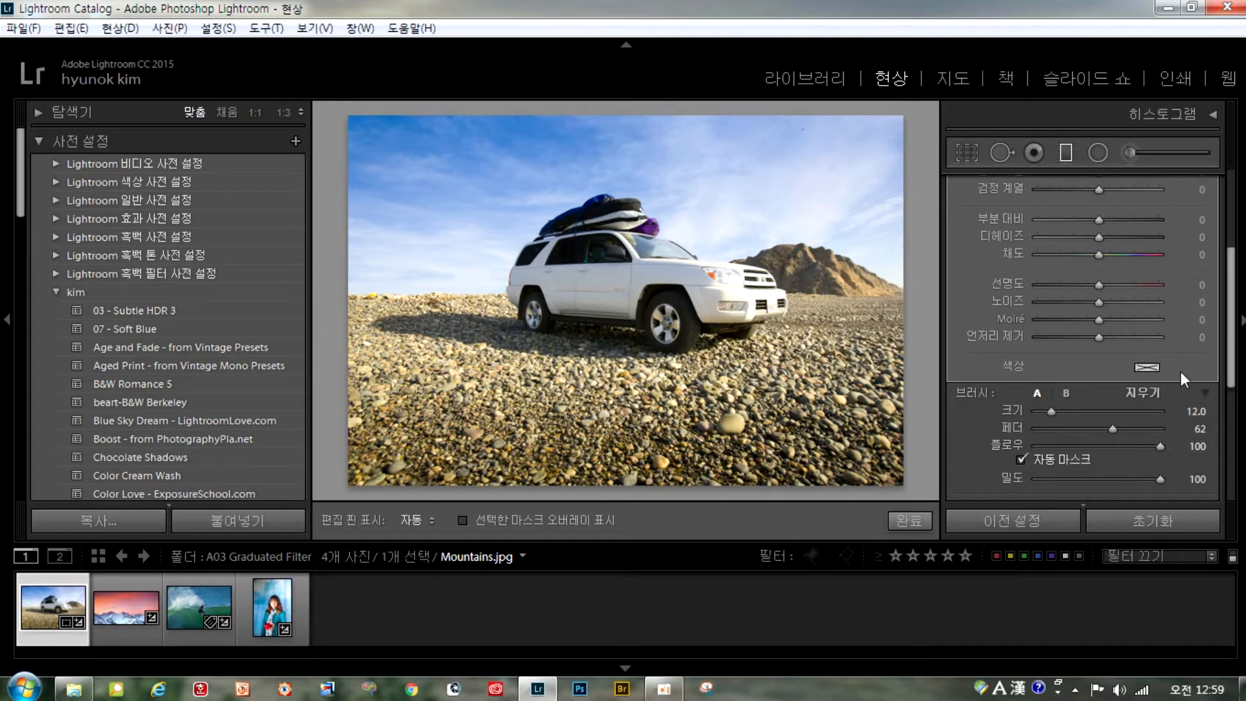
{"action": "left_click", "coordinate": [1147, 391]}
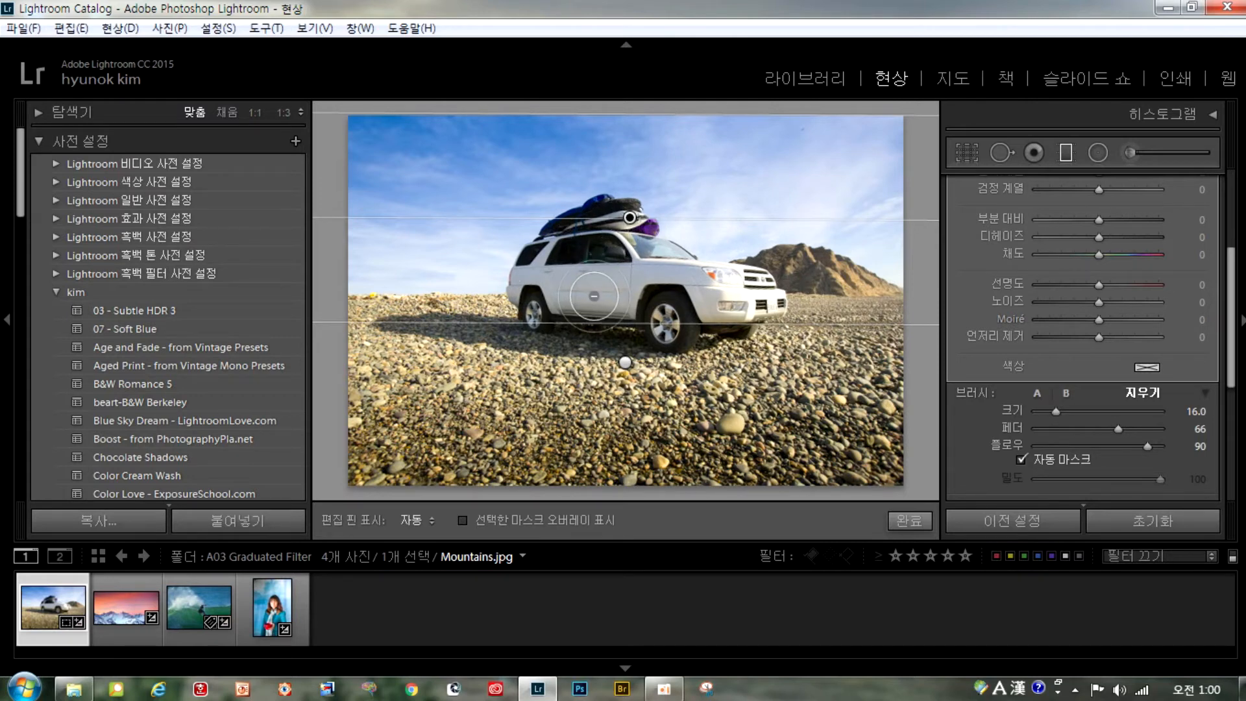
Show the sky filter's mask overlay with the filter pins hidden and reduce the eraser size to 11.0
{"action": "key", "text": "h"}
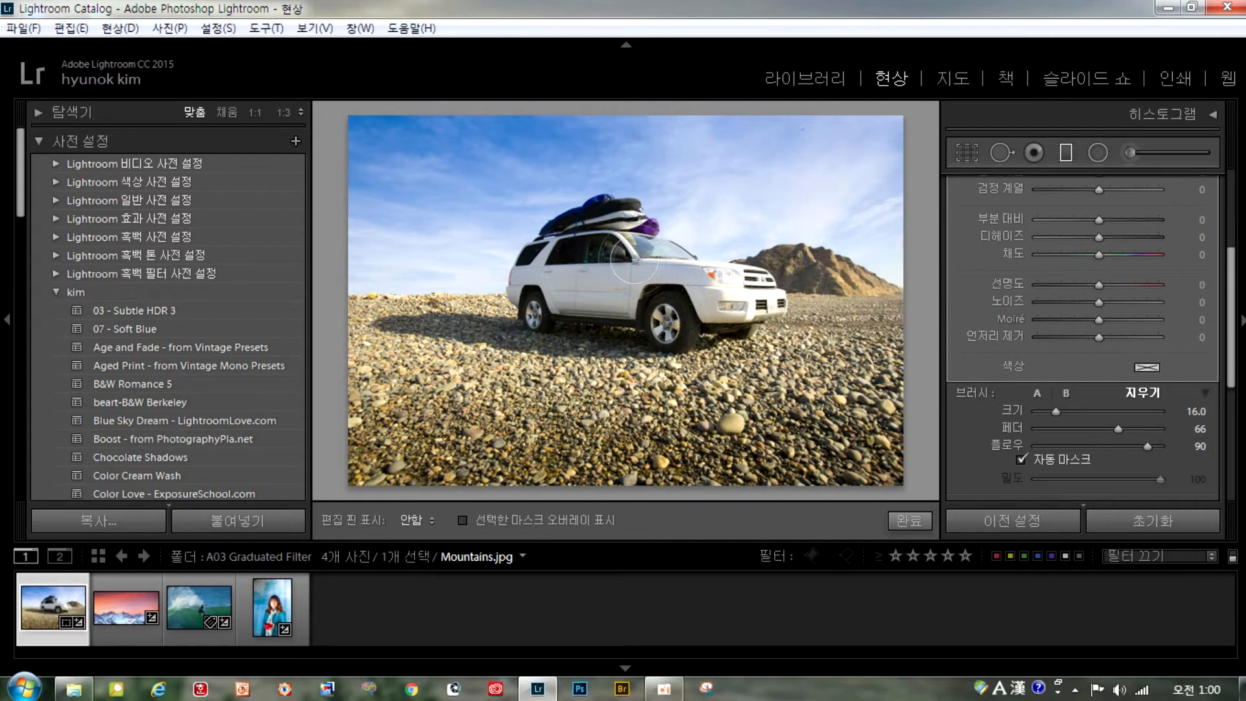
{"action": "key", "text": "h"}
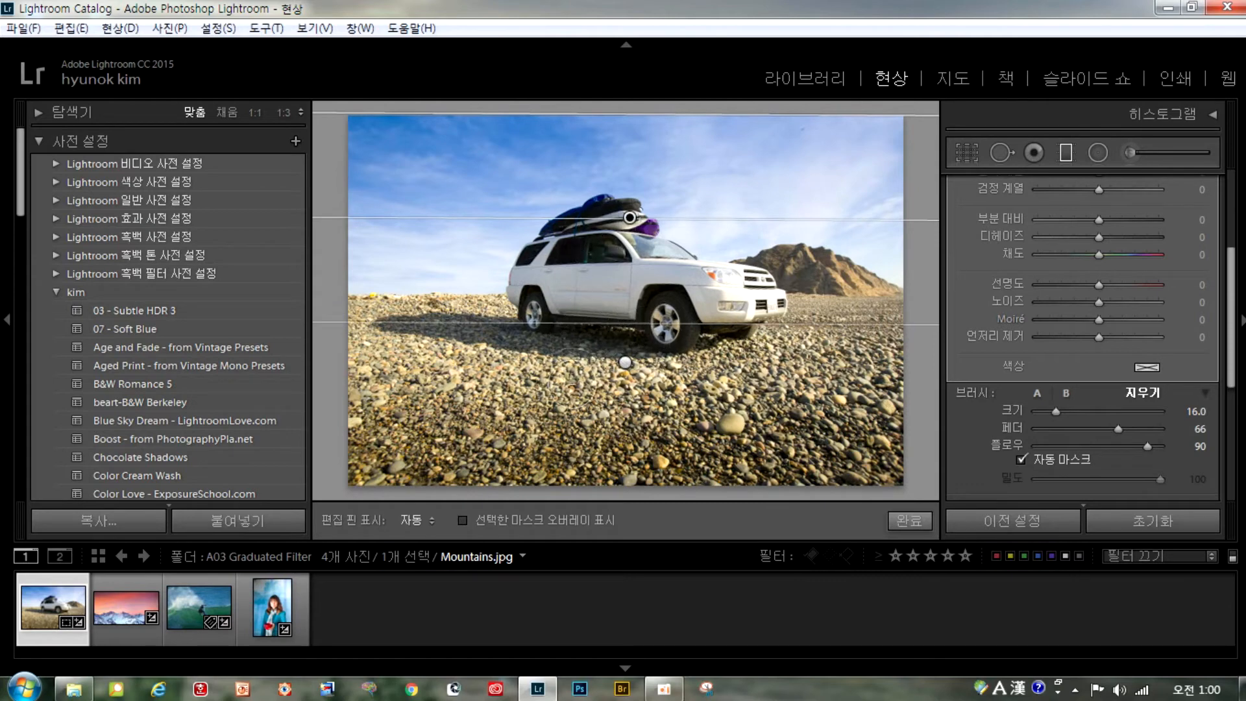
{"action": "left_click", "coordinate": [464, 520]}
{"action": "key", "text": "h"}
{"action": "key", "text": "h"}
{"action": "scroll", "coordinate": [605, 245], "scroll_direction": "down", "scroll_amount": 5}
{"action": "key", "text": "h"}
Erase the sky filter's mask from the car's windows and upper body, and restore the pins and hide the overlay
{"action": "left_click_drag", "start_coordinate": [570, 249], "coordinate": [563, 248]}
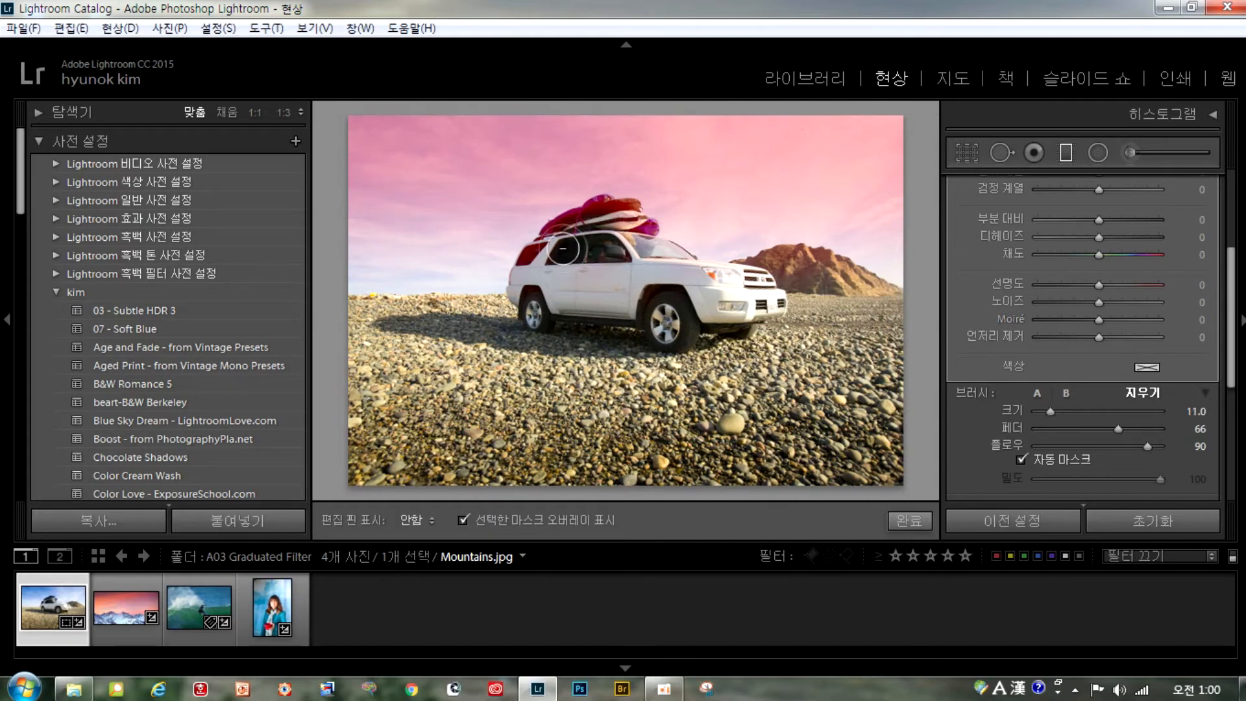
{"action": "mouse_move", "coordinate": [640, 229]}
{"action": "left_mouse_down"}
{"action": "mouse_move", "coordinate": [656, 252]}
{"action": "mouse_move", "coordinate": [636, 245]}
{"action": "mouse_move", "coordinate": [640, 262]}
{"action": "mouse_move", "coordinate": [559, 240]}
{"action": "mouse_move", "coordinate": [538, 273]}
{"action": "mouse_move", "coordinate": [521, 263]}
{"action": "left_mouse_up"}
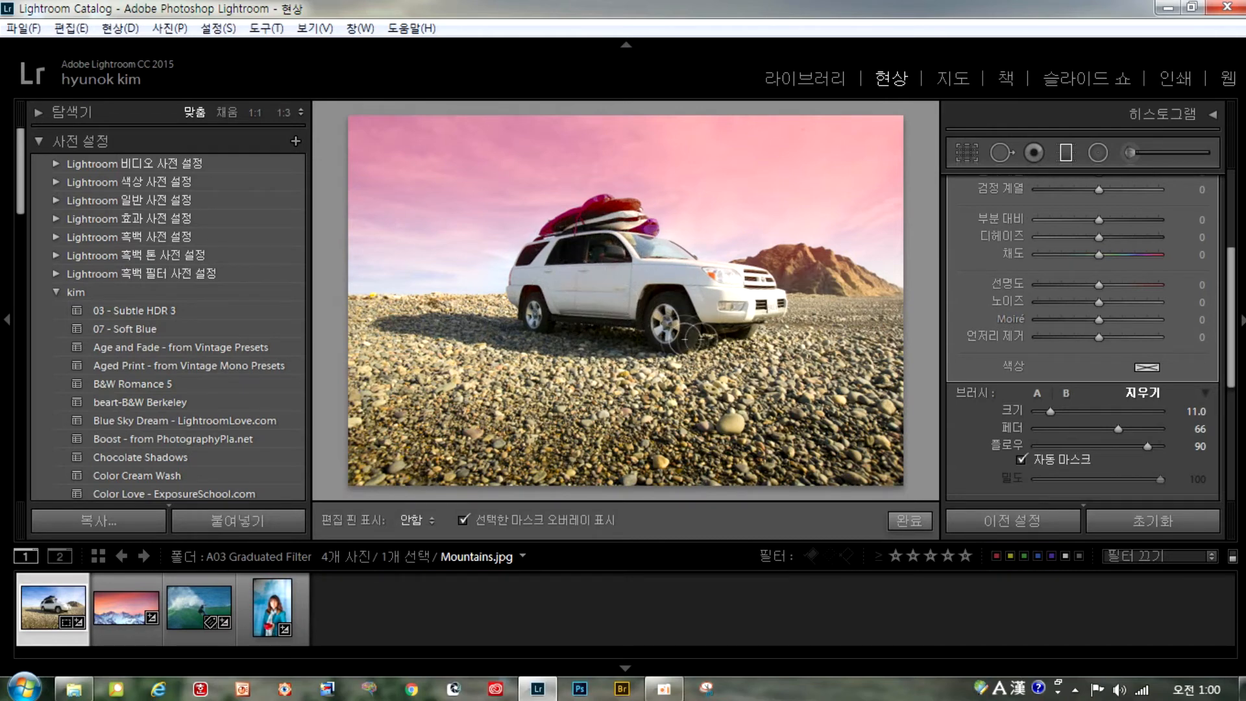
{"action": "key", "text": "h"}
{"action": "left_click", "coordinate": [465, 521]}
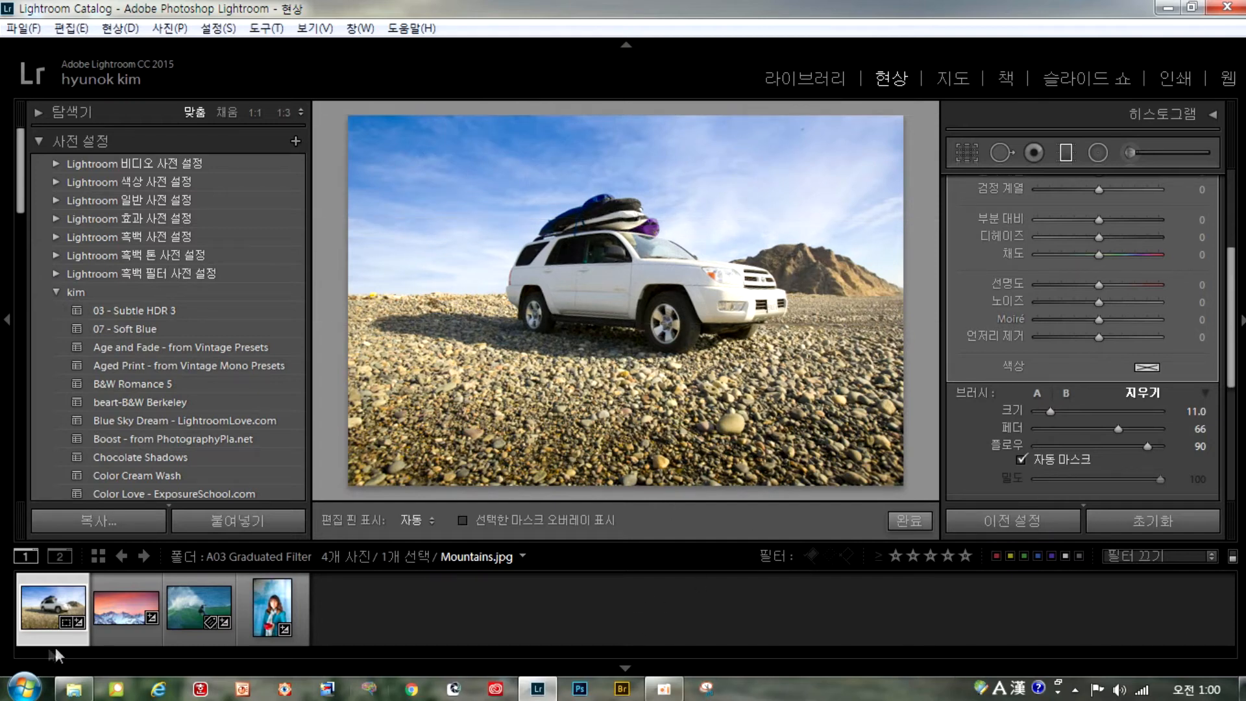
Open the mountain sunset photo, reset its settings, and draw a graduated filter from the photo's upper edge to just below the ridge
{"action": "left_click", "coordinate": [108, 646]}
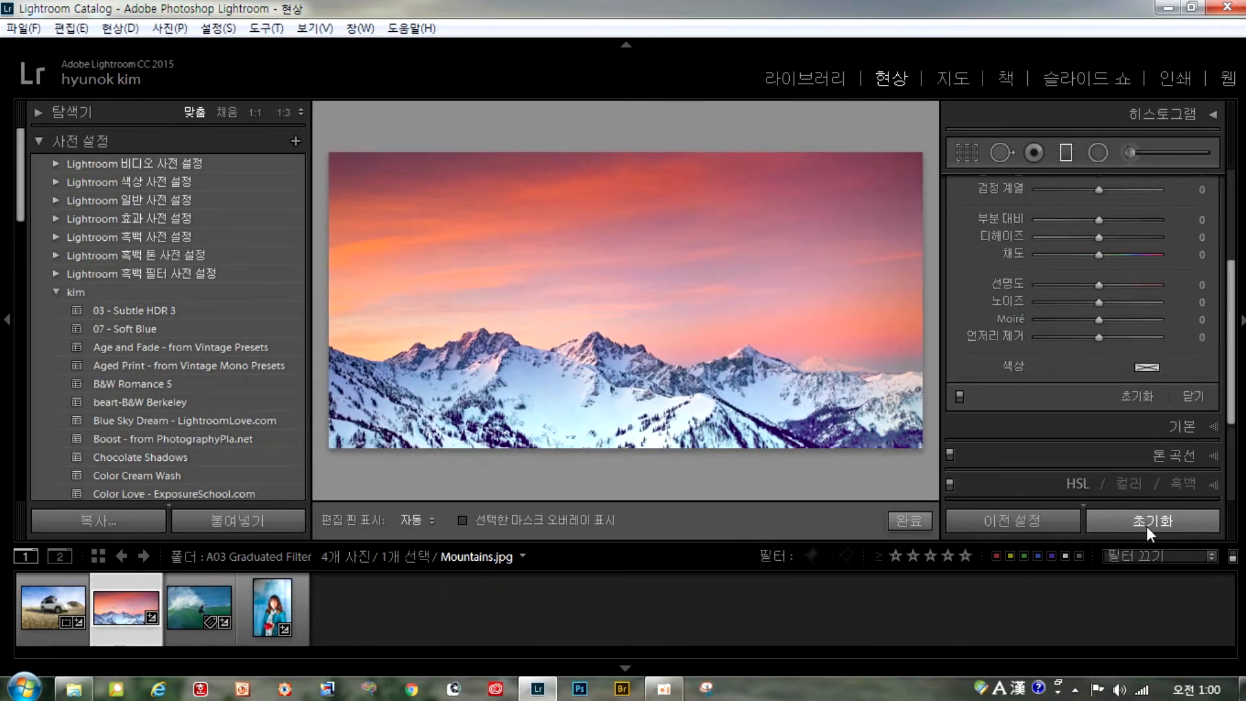
{"action": "left_click", "coordinate": [1147, 527]}
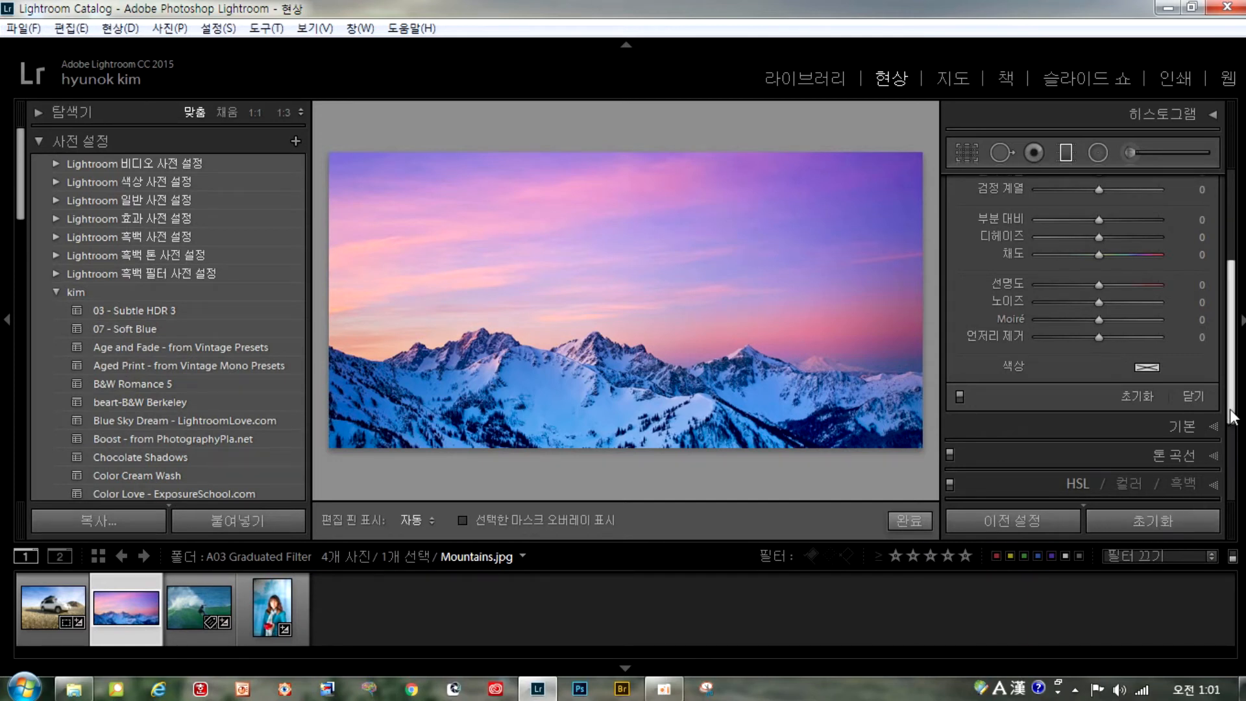
{"action": "left_click_drag", "start_coordinate": [1232, 416], "coordinate": [1221, 175]}
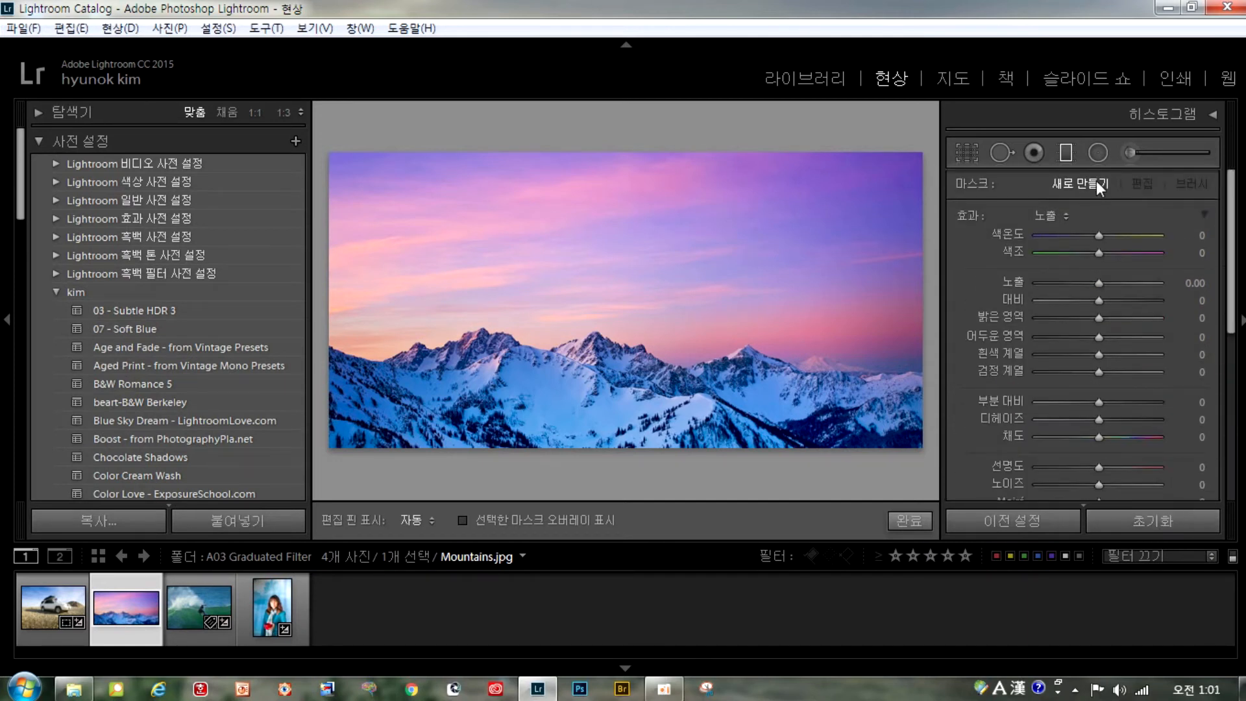
{"action": "left_click_drag", "start_coordinate": [620, 152], "coordinate": [617, 367]}
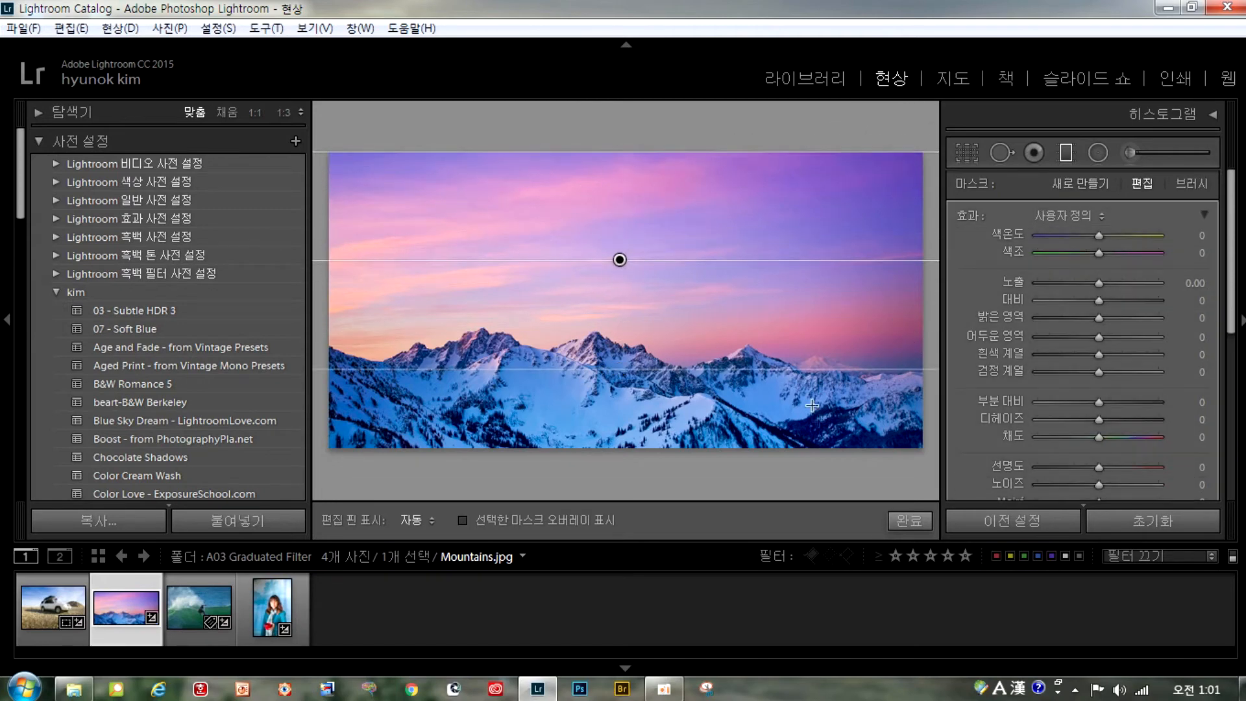
Choose the Exposure effect for the sky filter and set exposure to -0.75, temperature to 59 and tint to 73
{"action": "left_click", "coordinate": [1071, 222]}
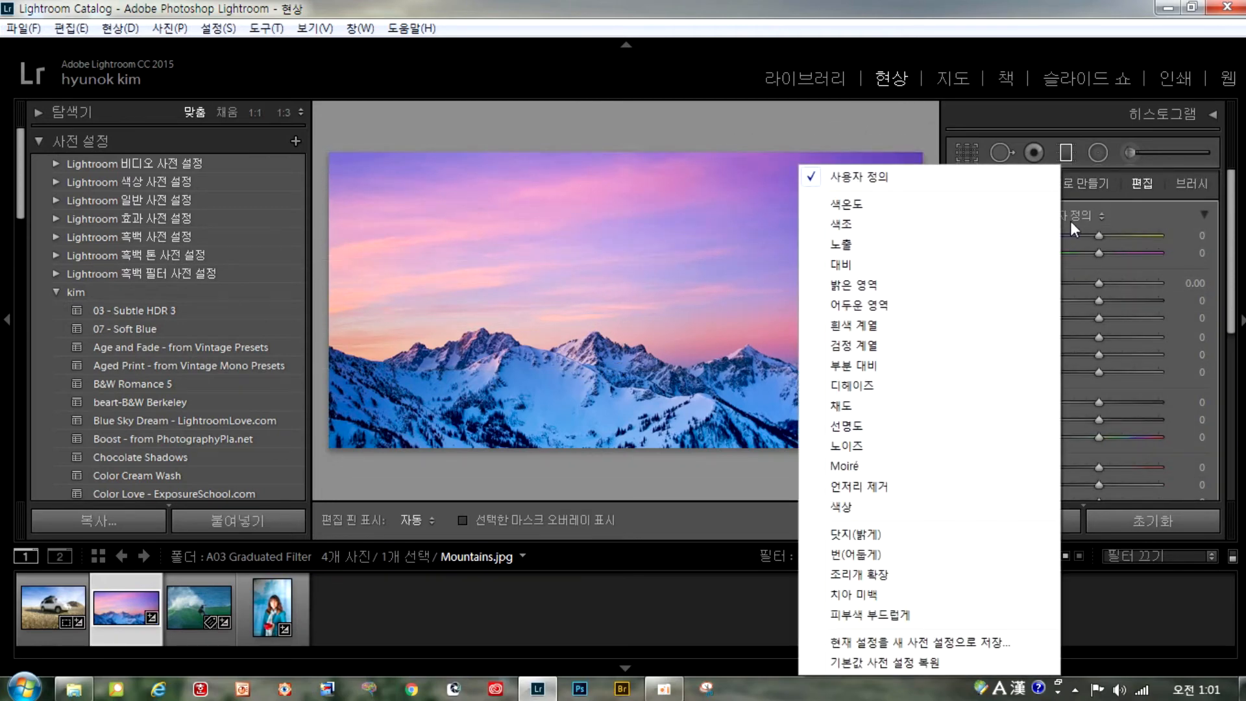
{"action": "left_click", "coordinate": [841, 254]}
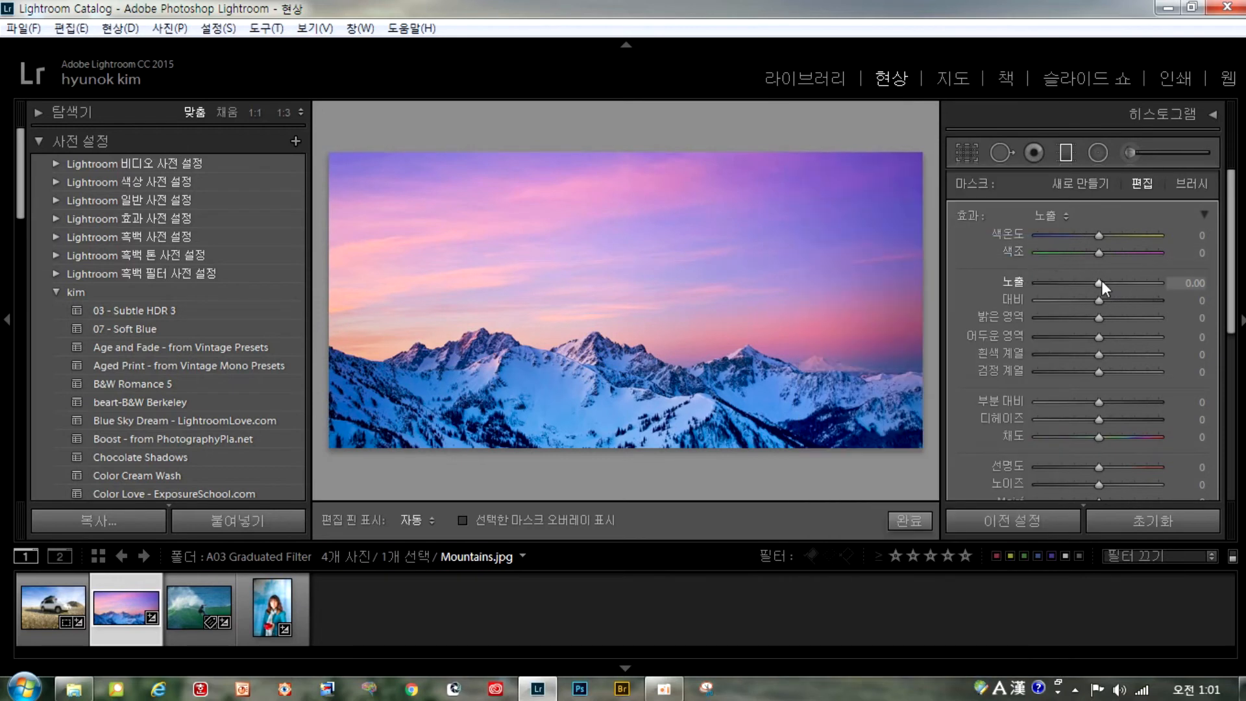
{"action": "left_click_drag", "start_coordinate": [1101, 279], "coordinate": [1089, 284]}
{"action": "left_click_drag", "start_coordinate": [1100, 233], "coordinate": [1084, 284]}
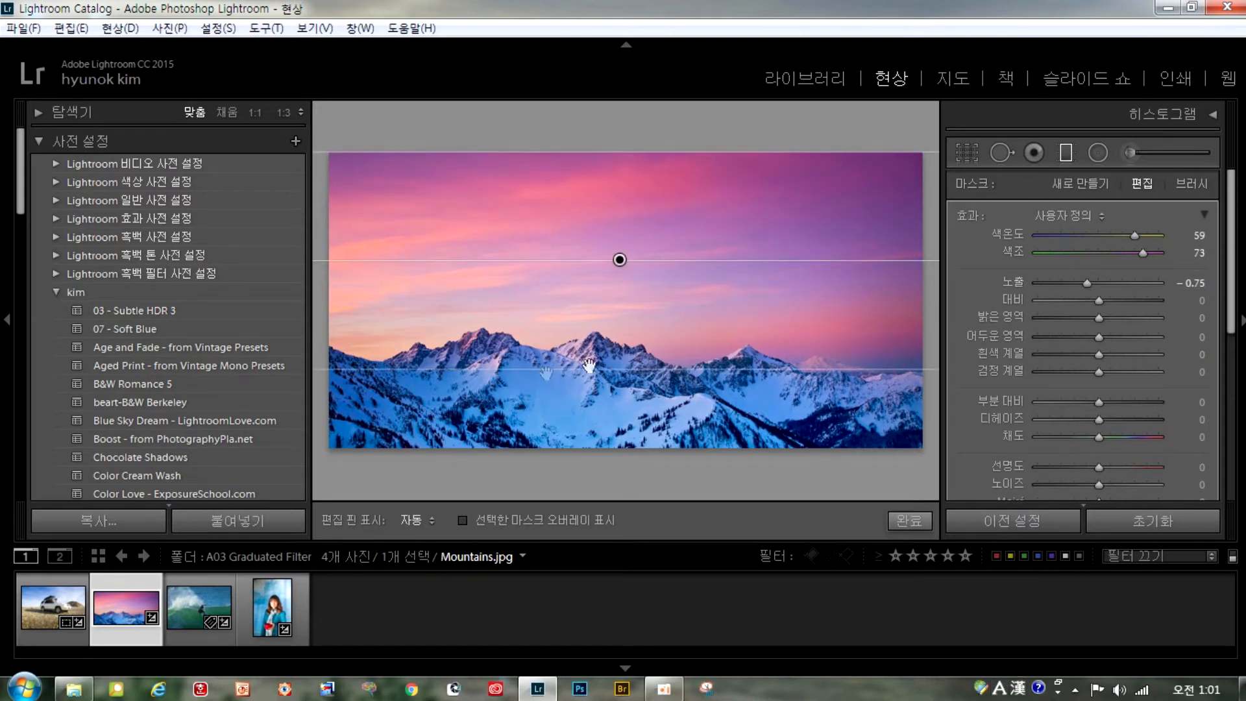
Draw a second filter from the mountain photo's lower edge to above the peaks, reset its sliders, and set its temperature to 88
{"action": "left_click_drag", "start_coordinate": [612, 453], "coordinate": [615, 309]}
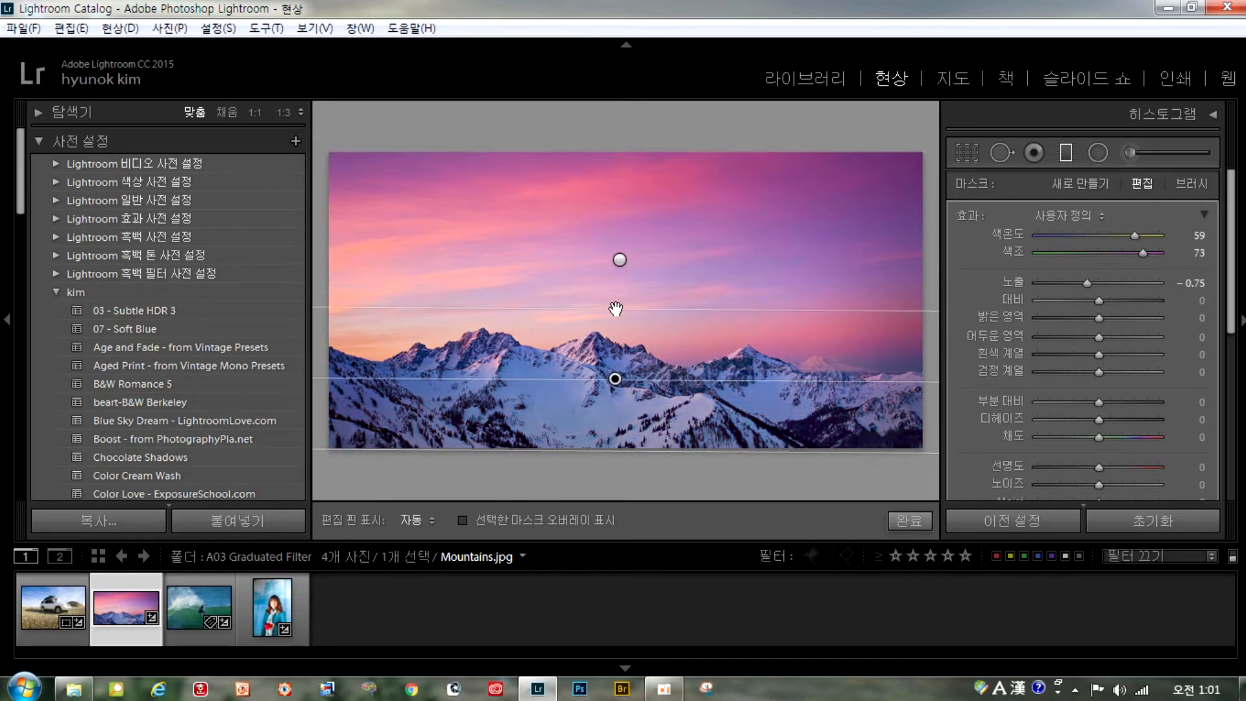
{"action": "double_click", "coordinate": [1132, 236]}
{"action": "double_click", "coordinate": [1143, 250]}
{"action": "double_click", "coordinate": [1085, 282]}
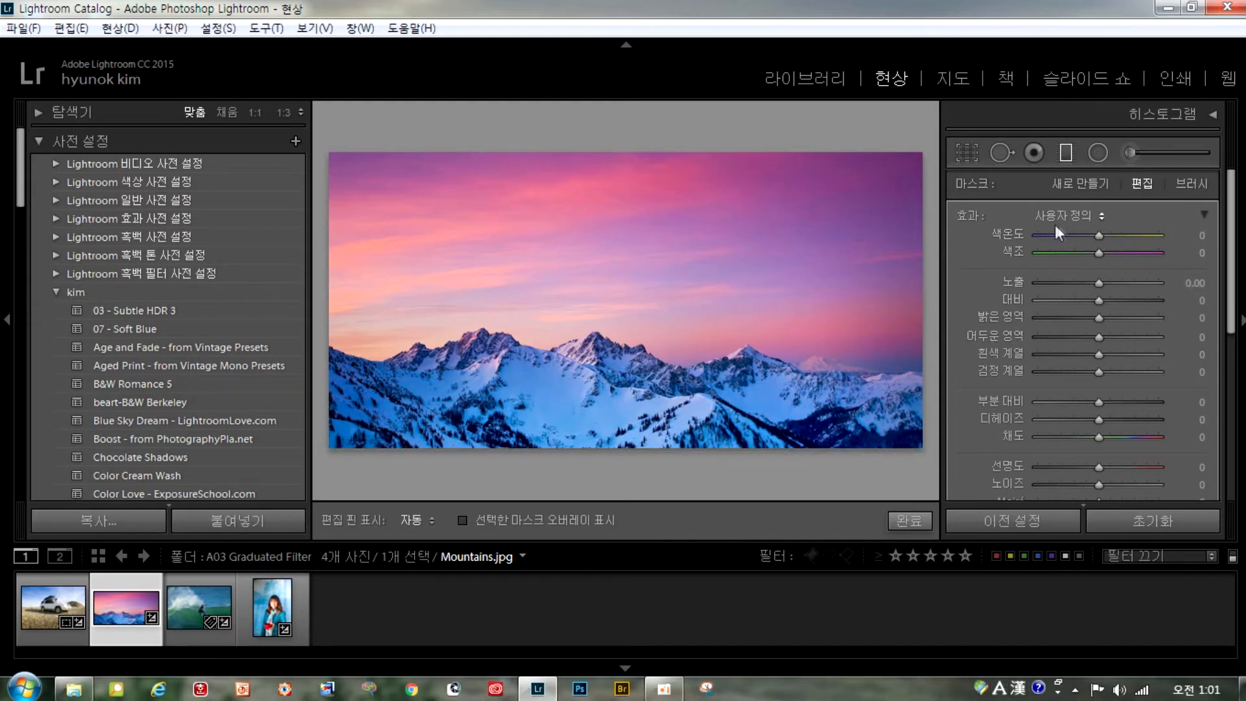
{"action": "left_click_drag", "start_coordinate": [1099, 235], "coordinate": [1158, 235]}
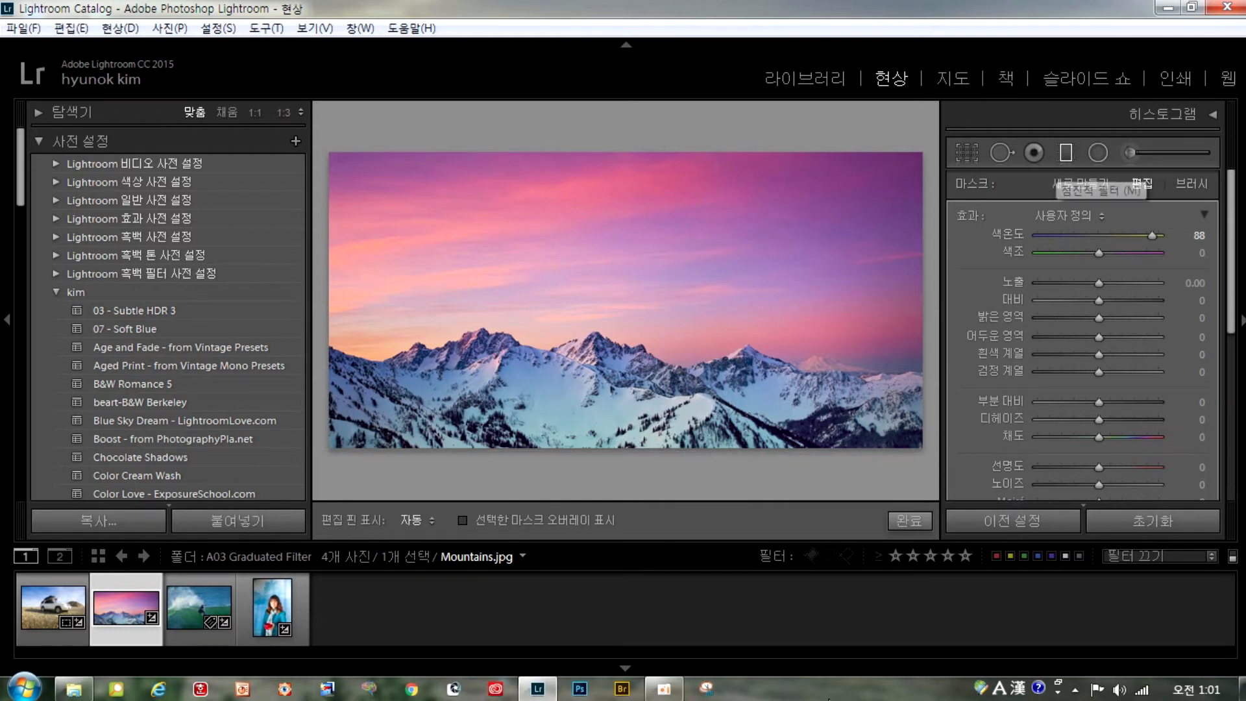
Open the portrait of the woman in the teal coat, reset it, and draw an Exposure graduated filter from its left edge across her
{"action": "left_click", "coordinate": [264, 633]}
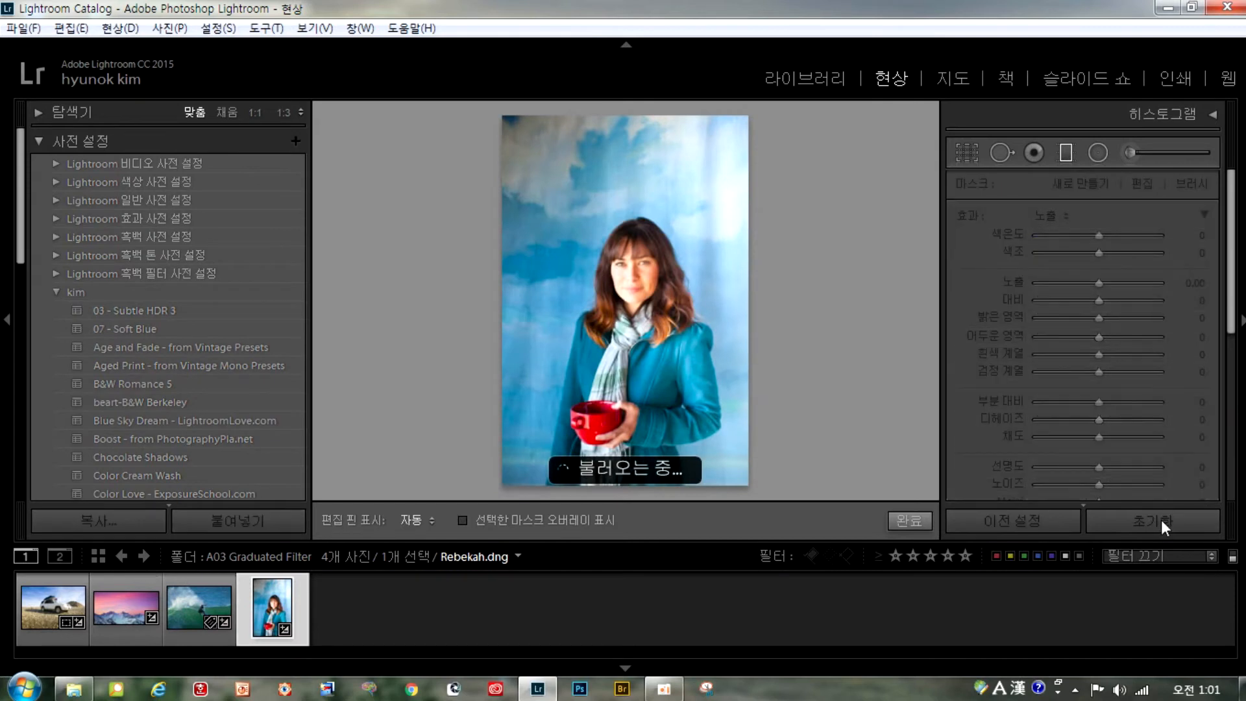
{"action": "left_click", "coordinate": [1162, 520]}
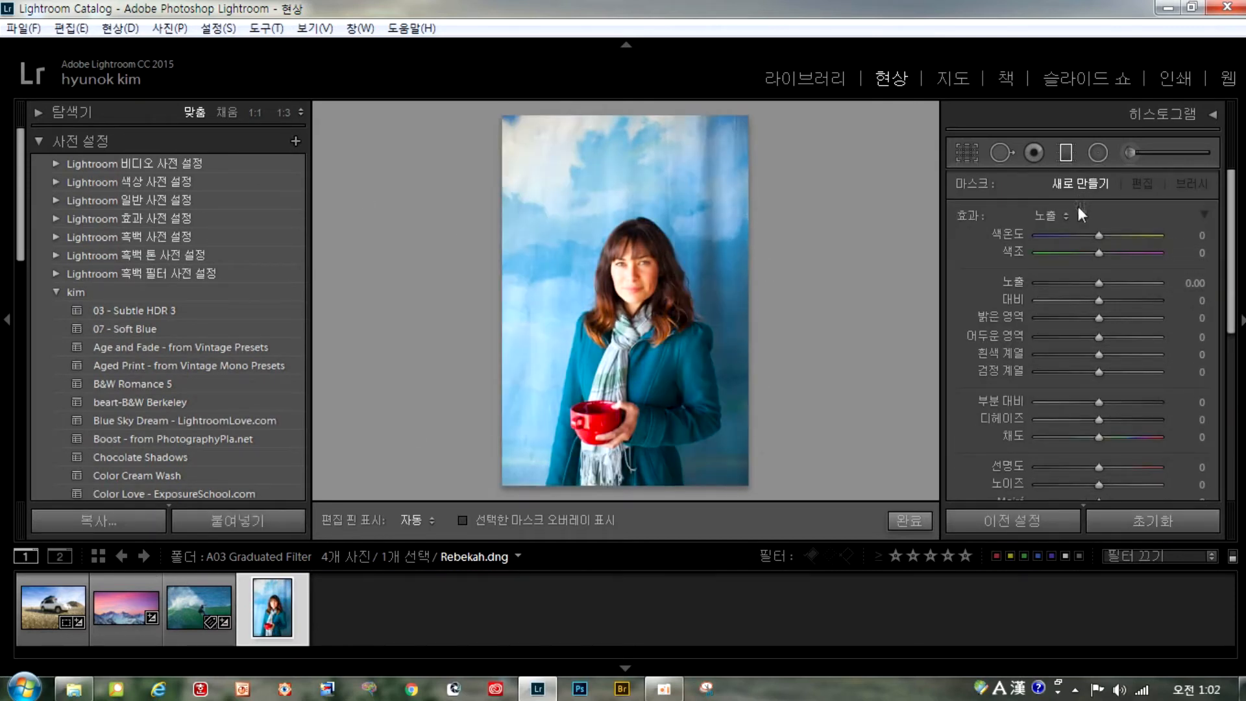
{"action": "left_click", "coordinate": [1054, 216]}
{"action": "left_click", "coordinate": [979, 255]}
{"action": "scroll", "coordinate": [1083, 324], "scroll_direction": "up", "scroll_amount": 5}
{"action": "left_click_drag", "start_coordinate": [494, 311], "coordinate": [698, 316]}
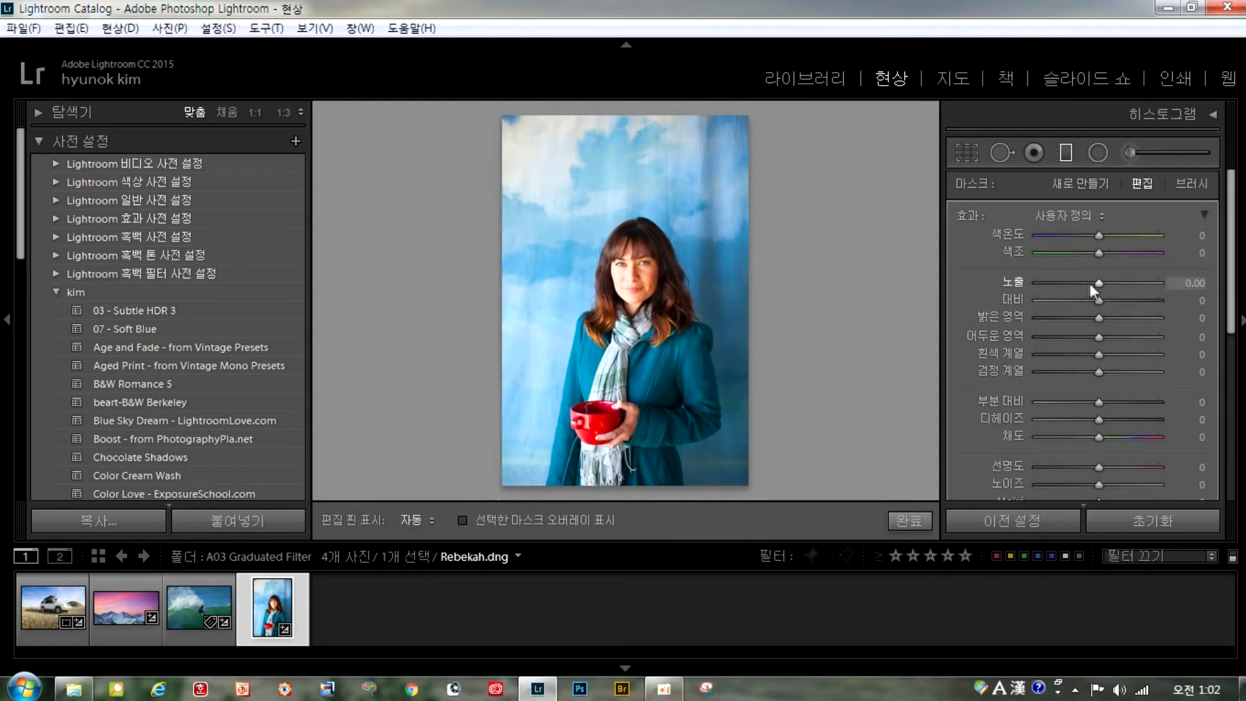
Widen the portrait's left-side filter slightly toward the right edge and set its exposure to -1.90
{"action": "left_click_drag", "start_coordinate": [1097, 282], "coordinate": [1075, 286]}
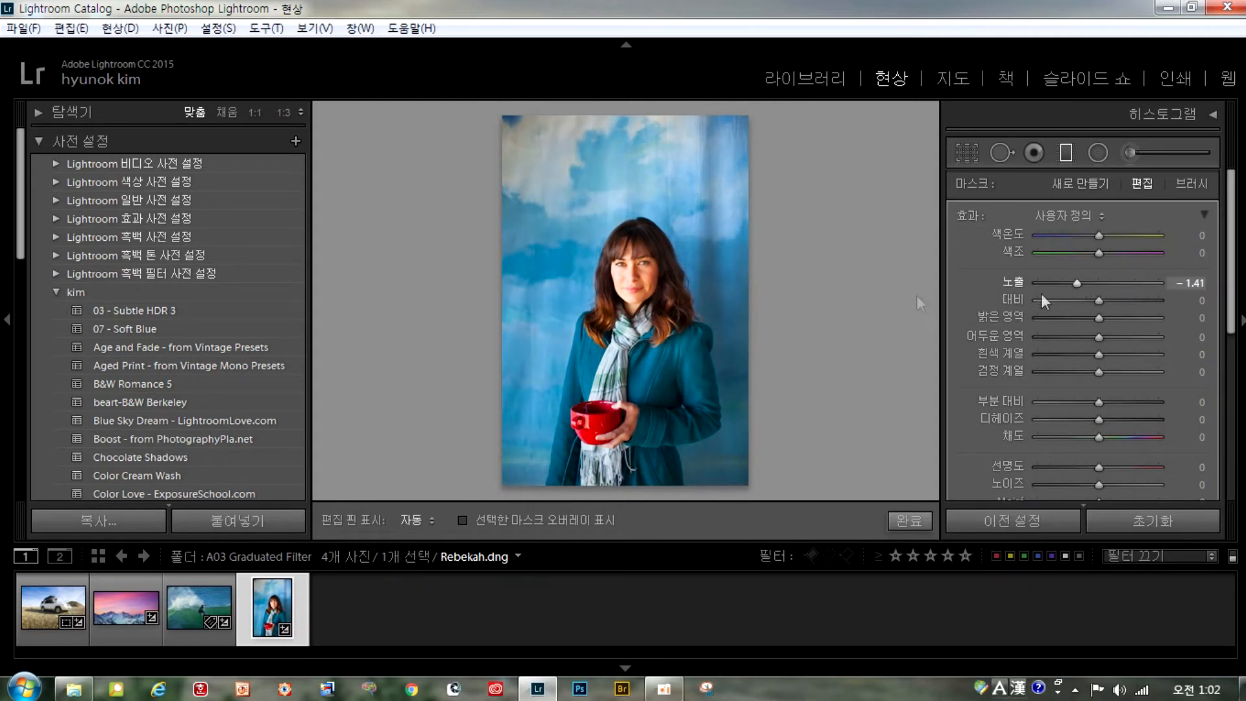
{"action": "left_click_drag", "start_coordinate": [699, 312], "coordinate": [717, 312]}
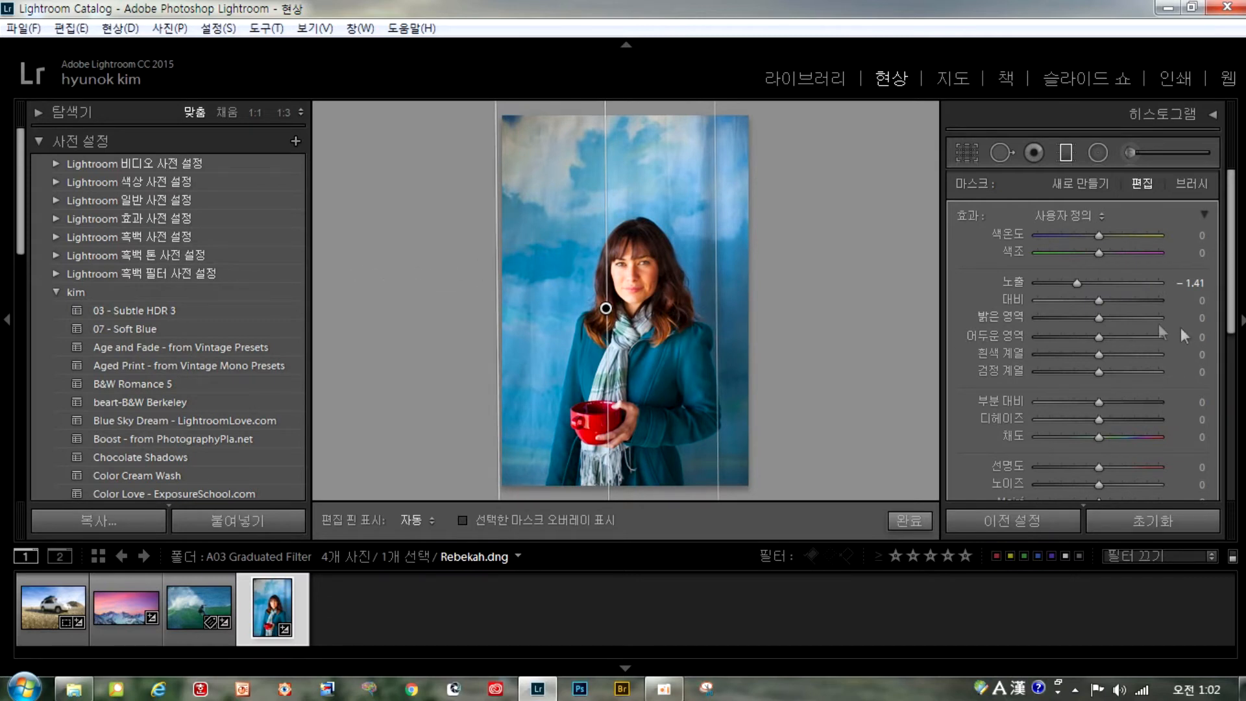
{"action": "left_click", "coordinate": [1070, 285]}
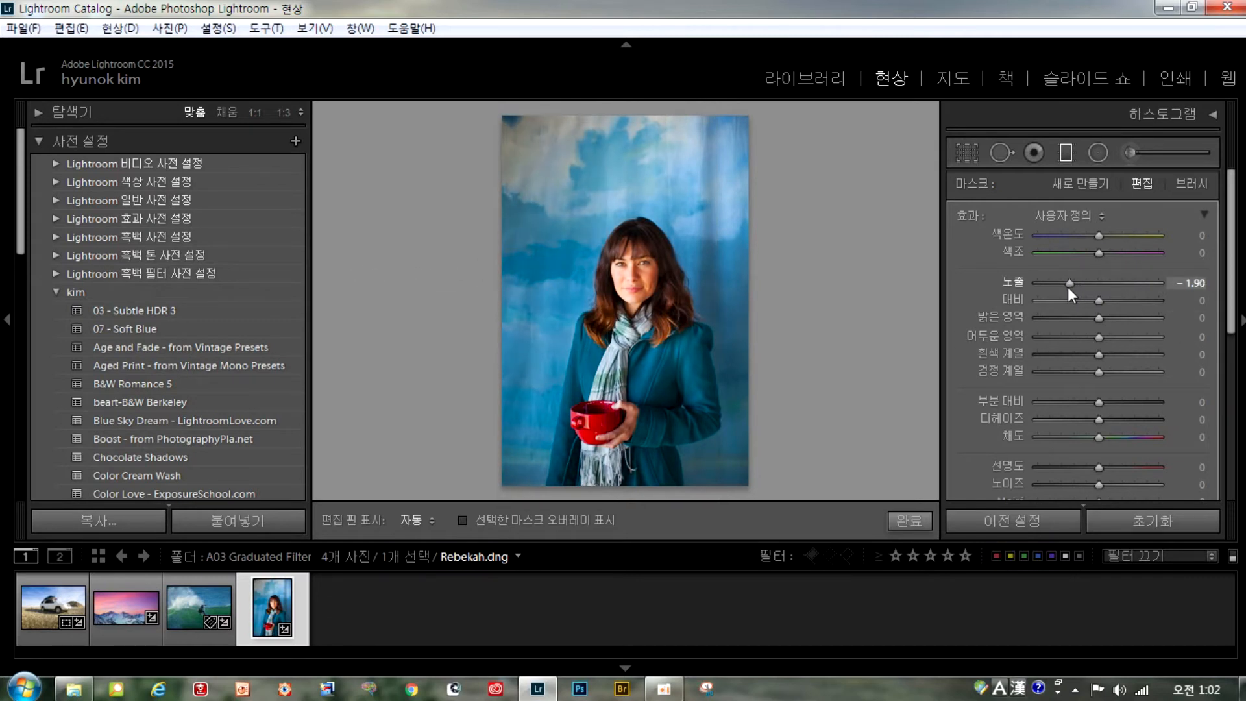
{"action": "left_click_drag", "start_coordinate": [1070, 288], "coordinate": [1070, 288]}
Draw a filter from the portrait's upper edge down to the face, set its exposure to -0.39, and rotate it slightly toward horizontal
{"action": "left_click_drag", "start_coordinate": [620, 114], "coordinate": [605, 280]}
{"action": "left_click_drag", "start_coordinate": [1070, 286], "coordinate": [1095, 291]}
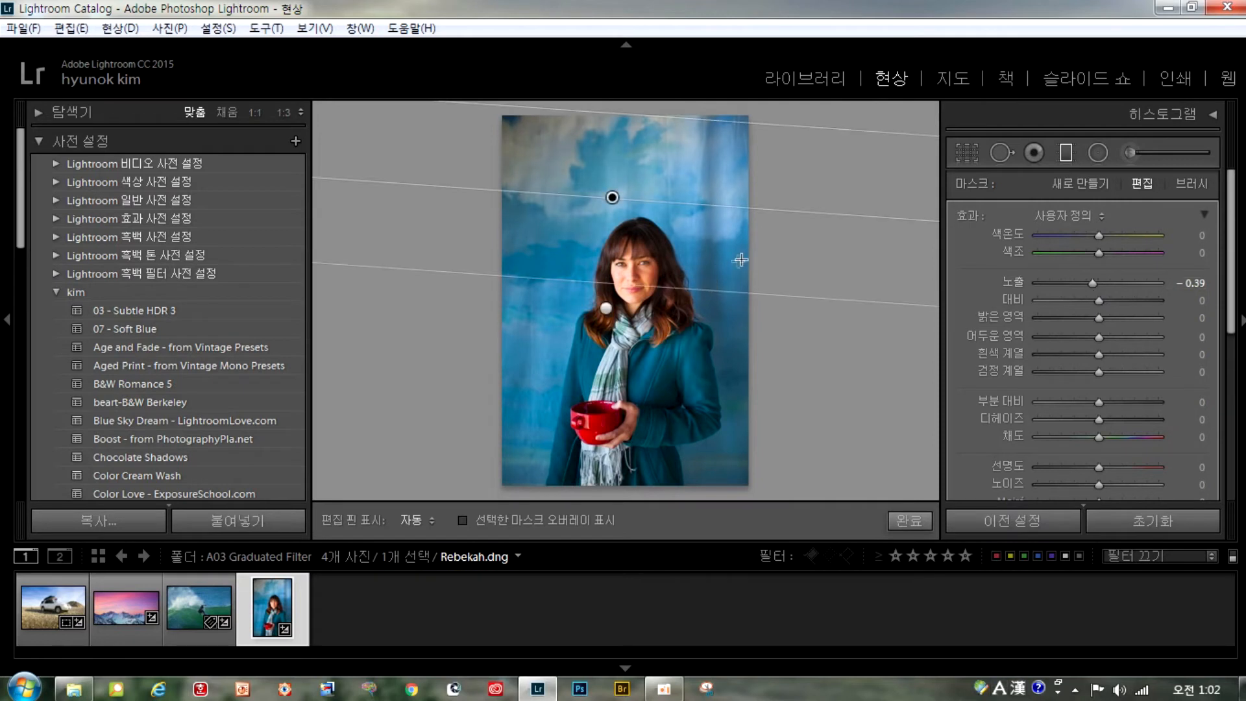
{"action": "left_click_drag", "start_coordinate": [830, 218], "coordinate": [849, 198]}
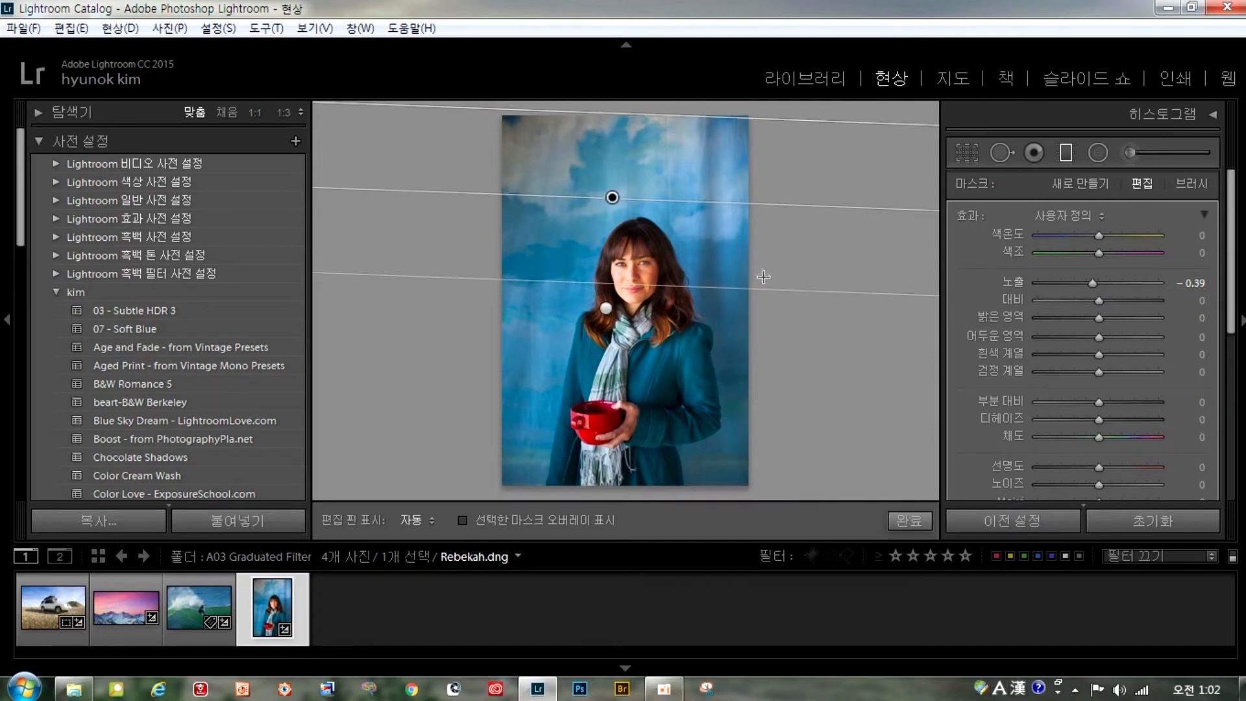
Add a filter inward from the portrait's right edge with exposure 1.77 and a diagonal one from its upper-right corner with exposure -2.26
{"action": "left_click_drag", "start_coordinate": [756, 315], "coordinate": [589, 318]}
{"action": "left_click_drag", "start_coordinate": [1097, 282], "coordinate": [1123, 284]}
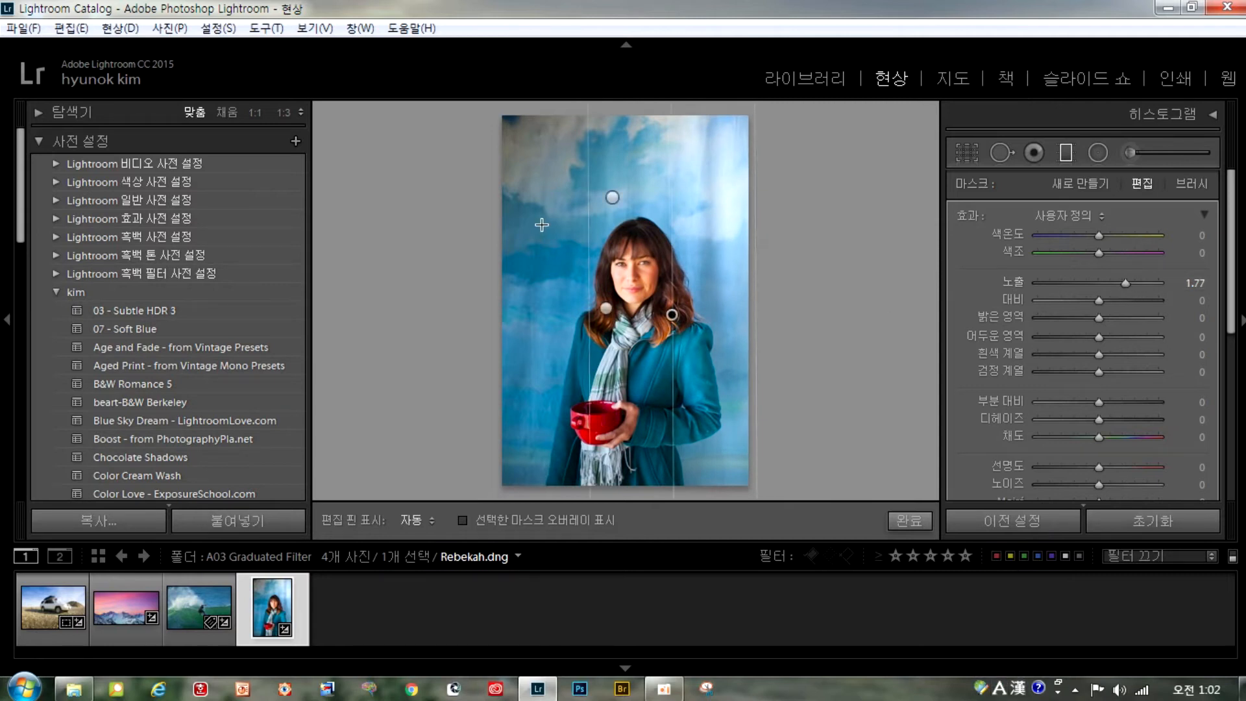
{"action": "left_click_drag", "start_coordinate": [745, 117], "coordinate": [607, 269]}
{"action": "left_click_drag", "start_coordinate": [1126, 283], "coordinate": [1070, 297]}
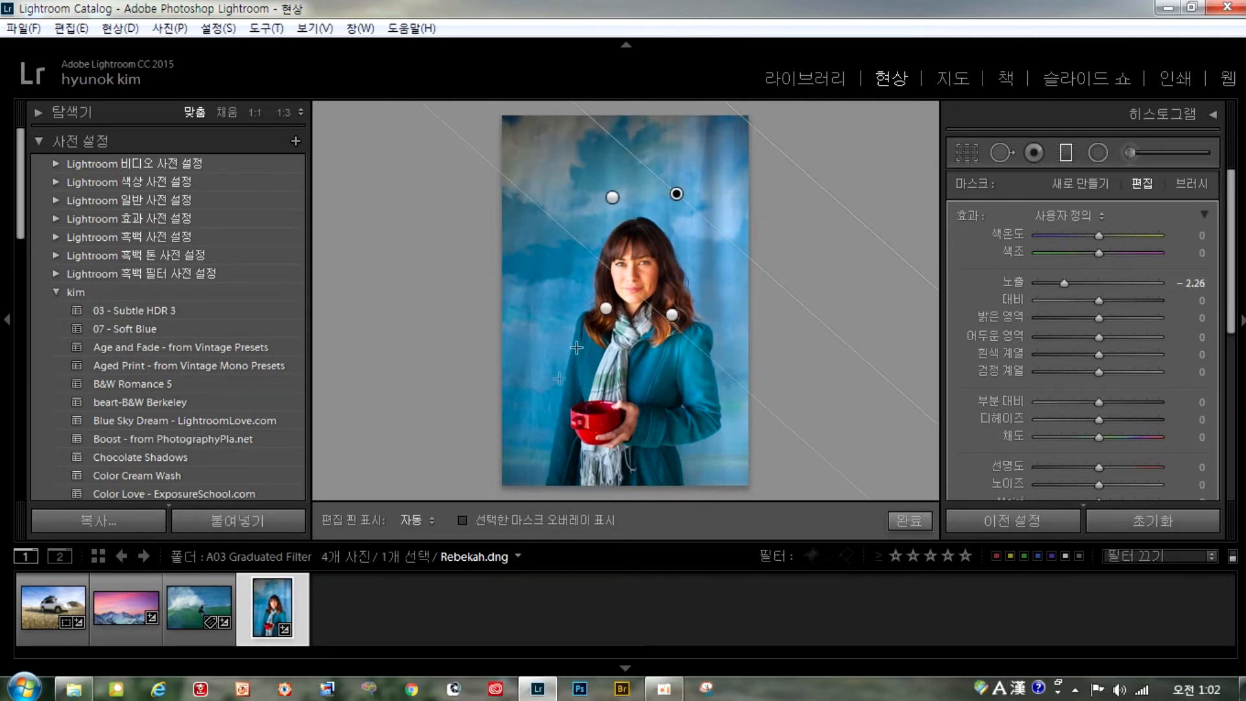
Check the diagonal filter's mask overlay, hide it again, and finish the graduated filter edits
{"action": "left_click", "coordinate": [463, 520]}
{"action": "left_click", "coordinate": [461, 519]}
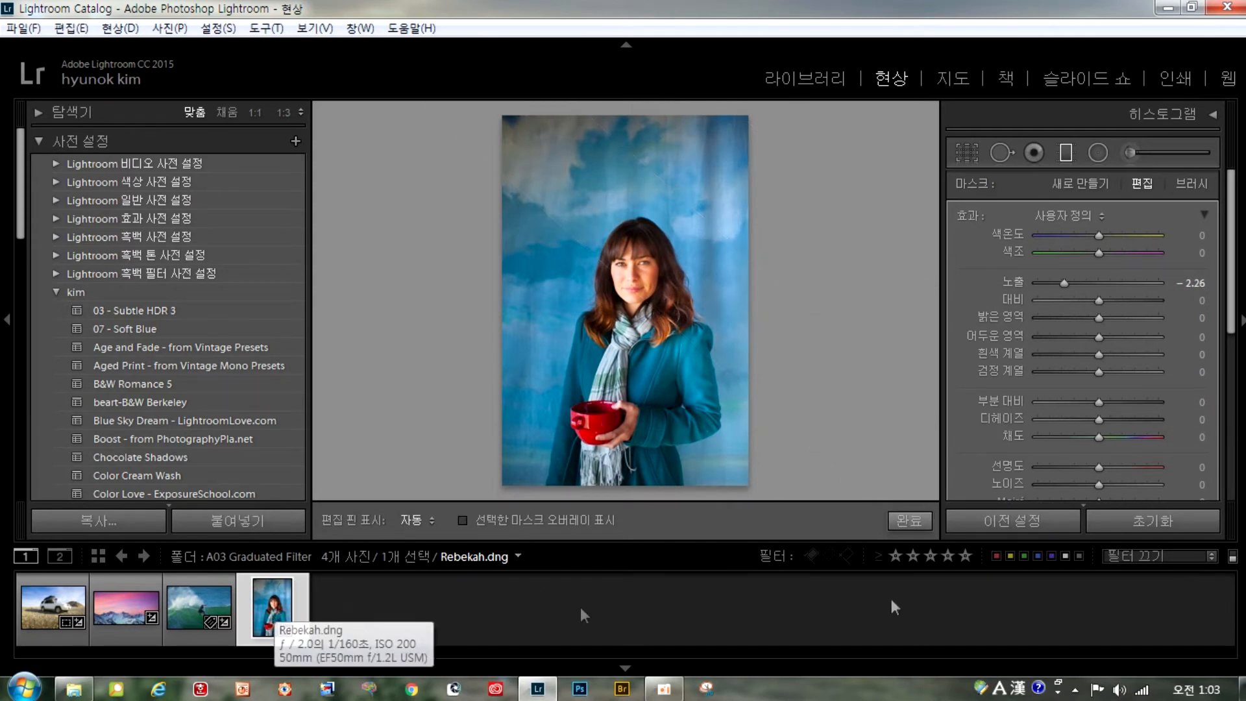
{"action": "left_click", "coordinate": [919, 521]}
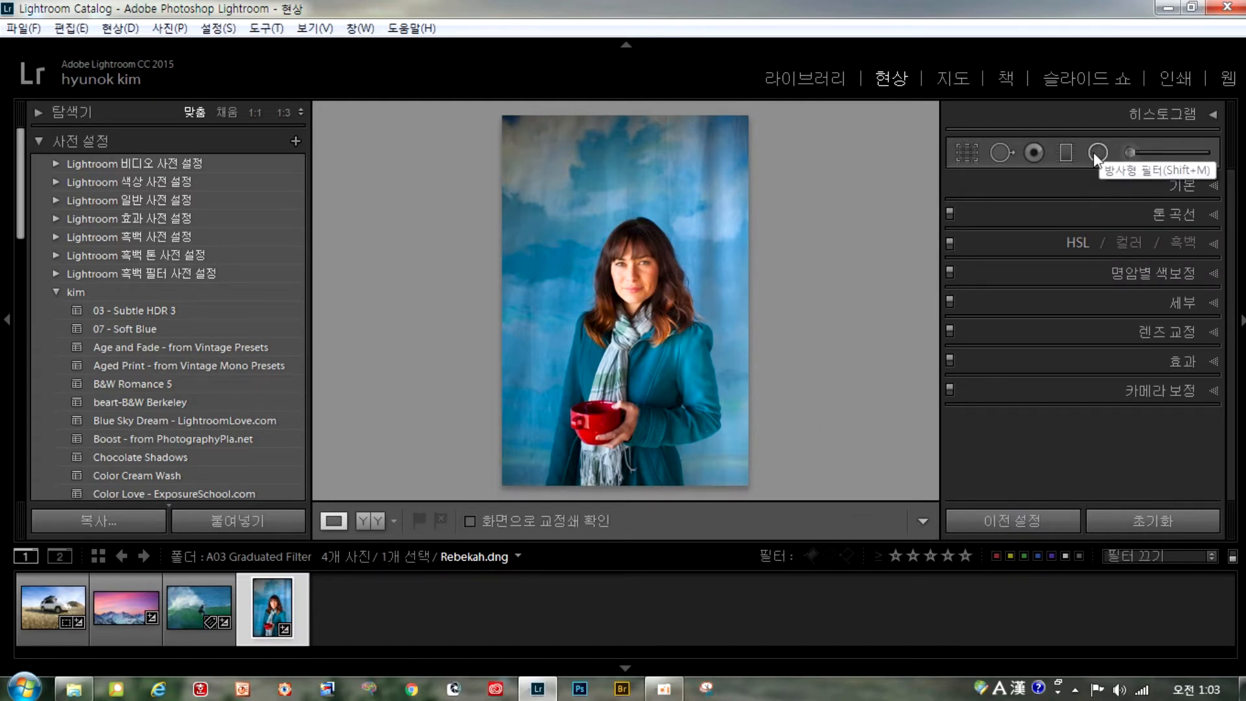
Open the A05 Radial Filter folder and reset all develop settings on the portrait of the man in the blue cap
{"action": "left_click", "coordinate": [796, 75]}
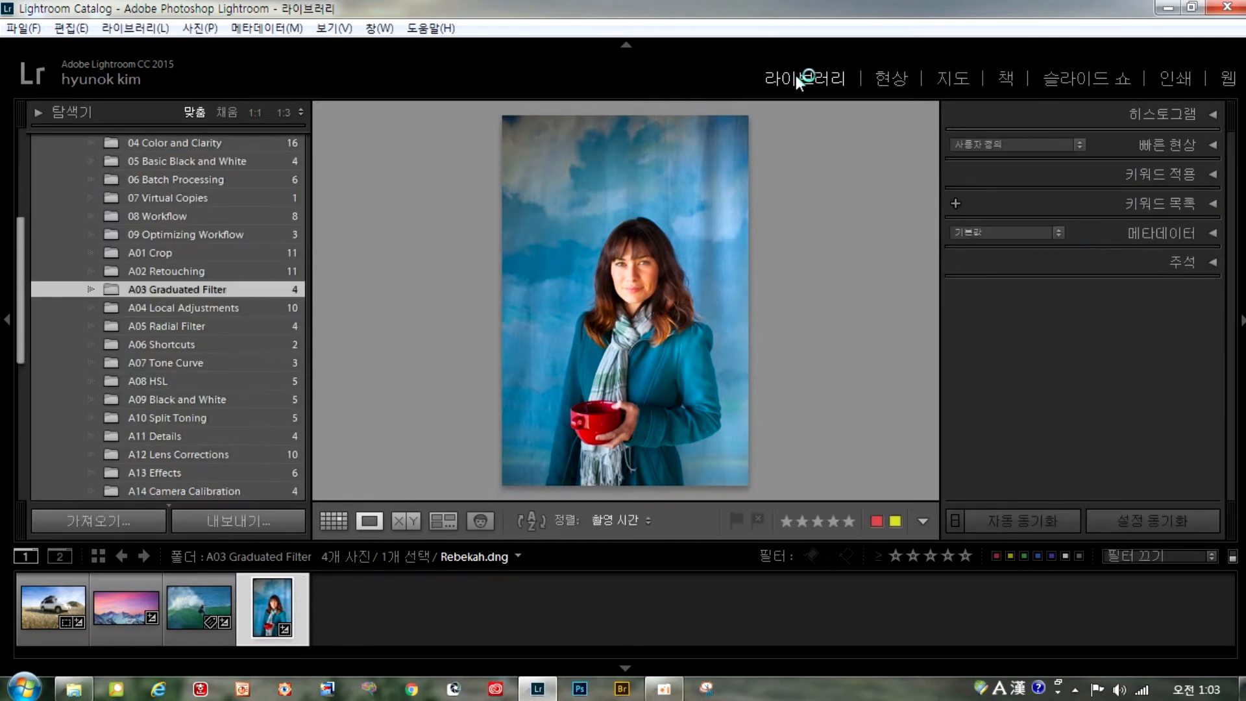
{"action": "left_click", "coordinate": [173, 327]}
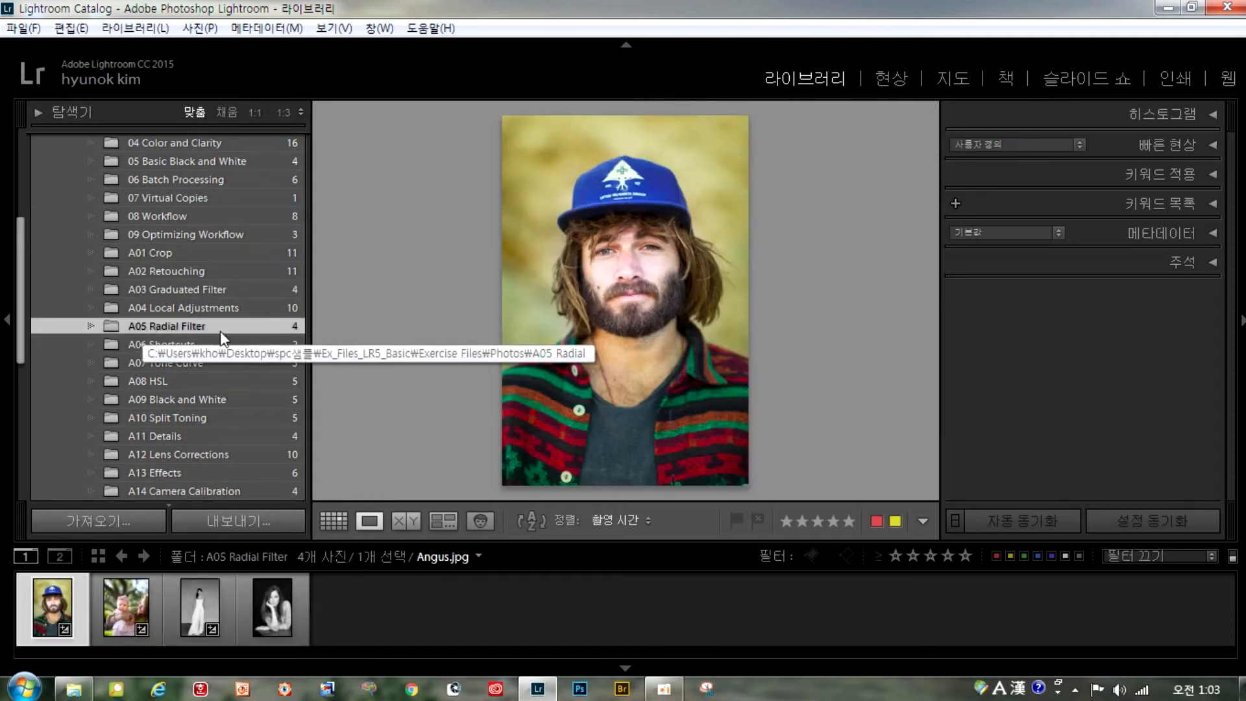
{"action": "left_click", "coordinate": [890, 78]}
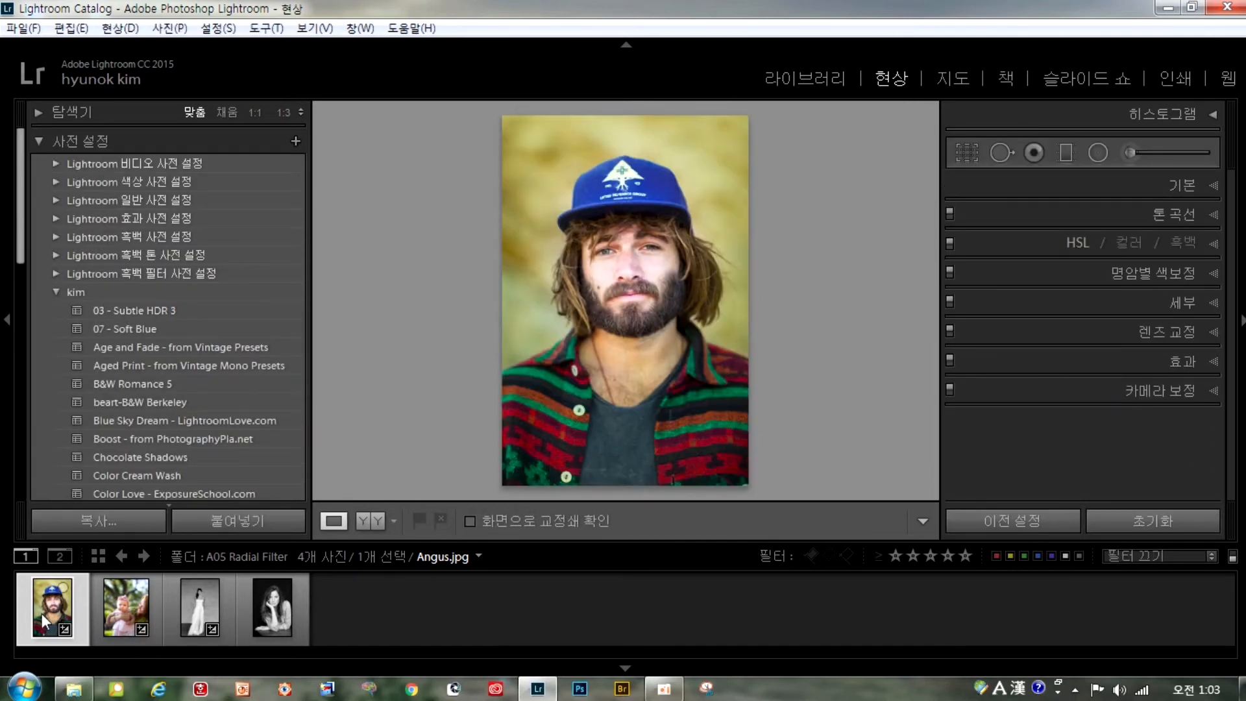
{"action": "left_click", "coordinate": [1149, 525]}
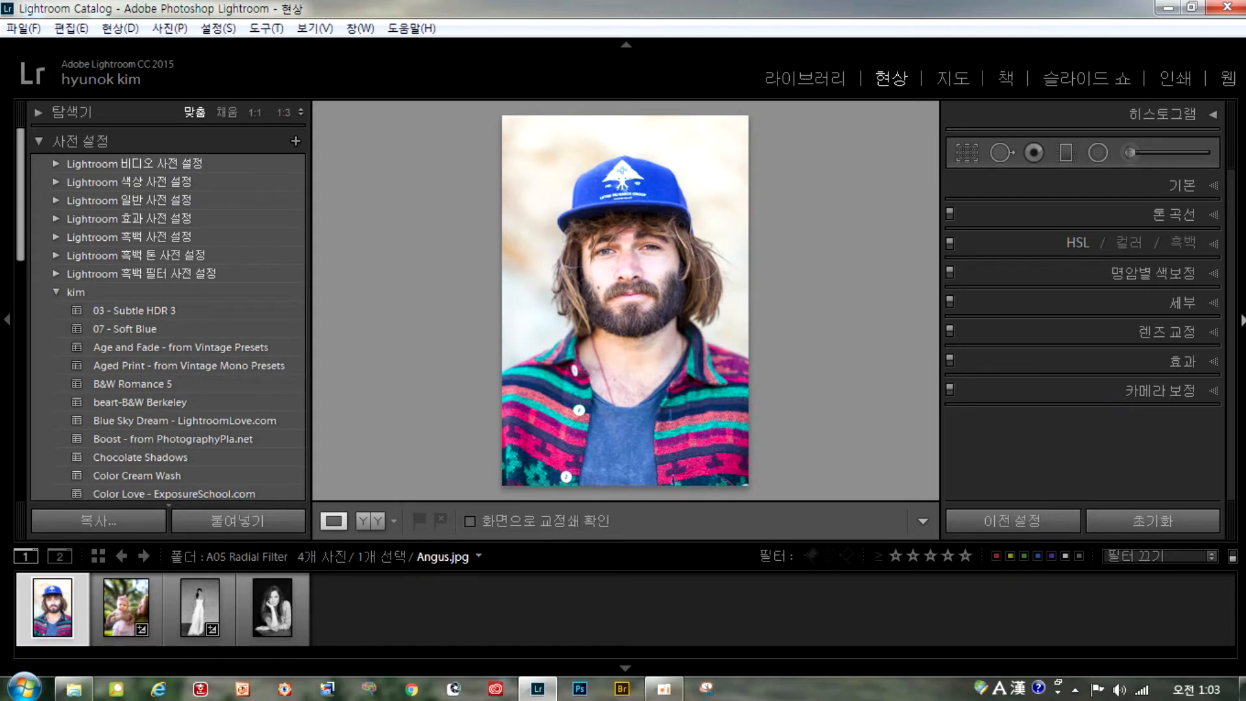
Draw an oval radial filter around the man's head and shift it so it encloses his cap, face and beard
{"action": "left_click", "coordinate": [1097, 153]}
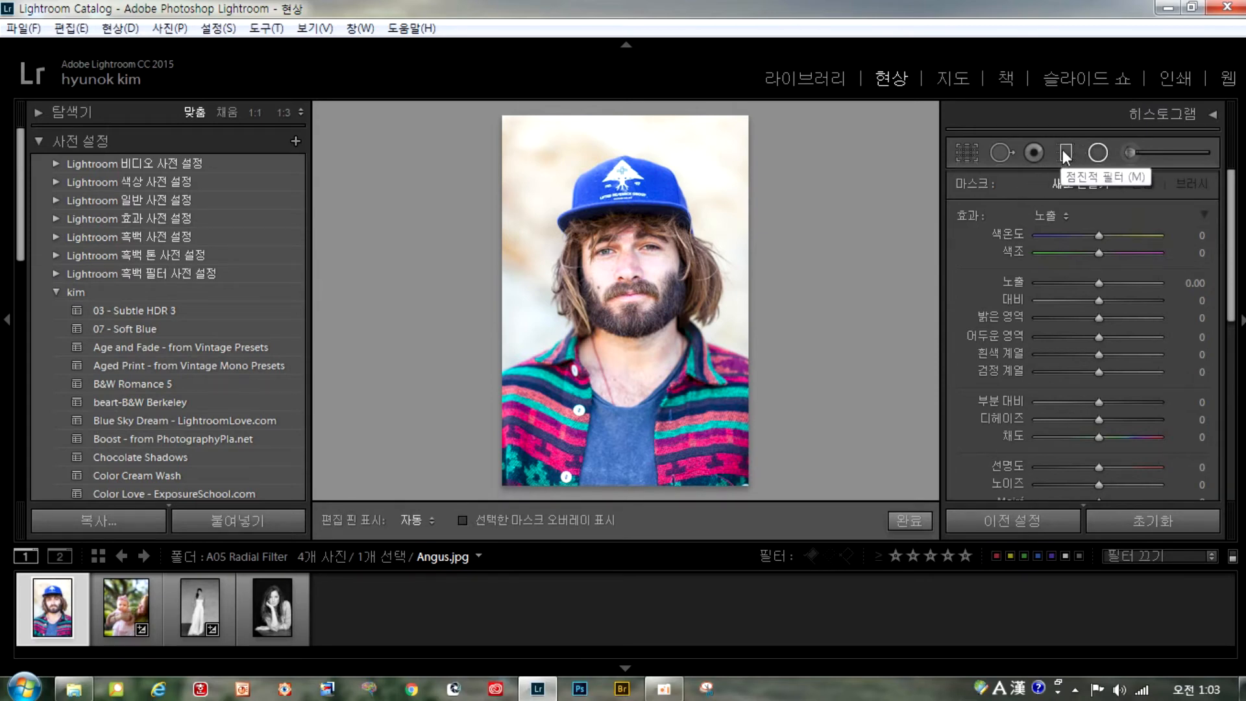
{"action": "left_click_drag", "start_coordinate": [1231, 235], "coordinate": [1232, 353]}
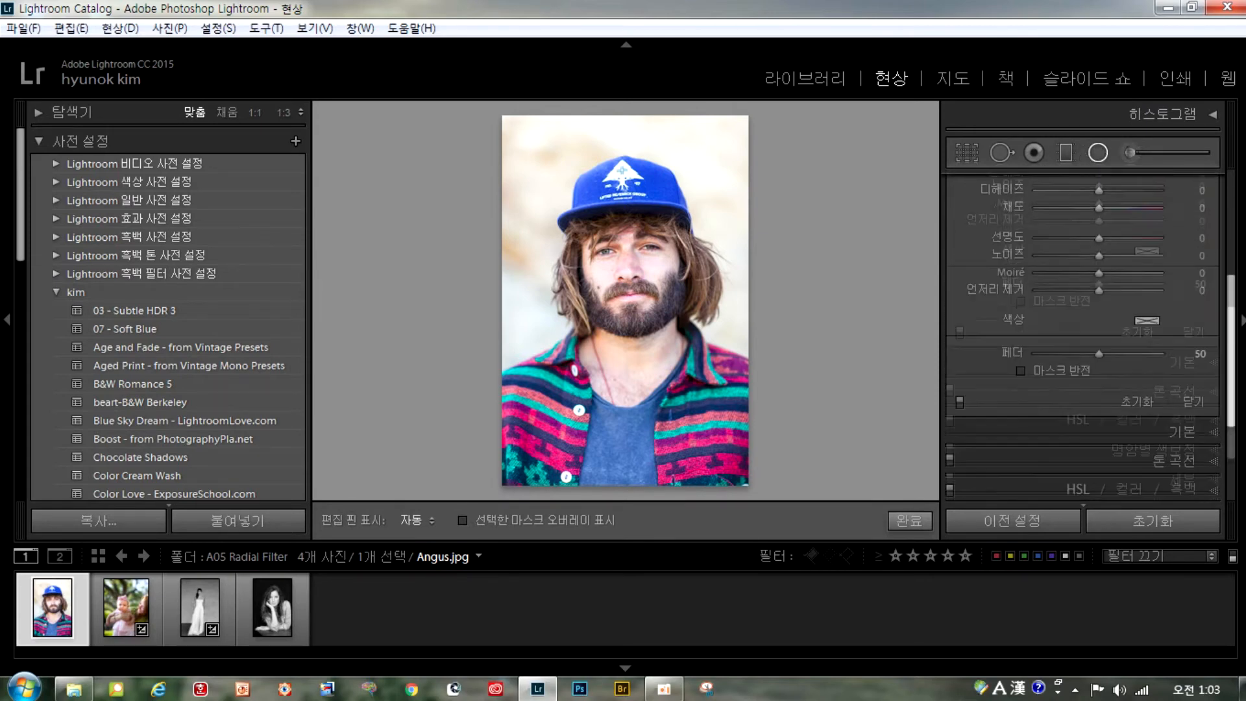
{"action": "mouse_move", "coordinate": [1232, 240]}
{"action": "left_mouse_down"}
{"action": "mouse_move", "coordinate": [1232, 316]}
{"action": "mouse_move", "coordinate": [1231, 237]}
{"action": "left_mouse_up"}
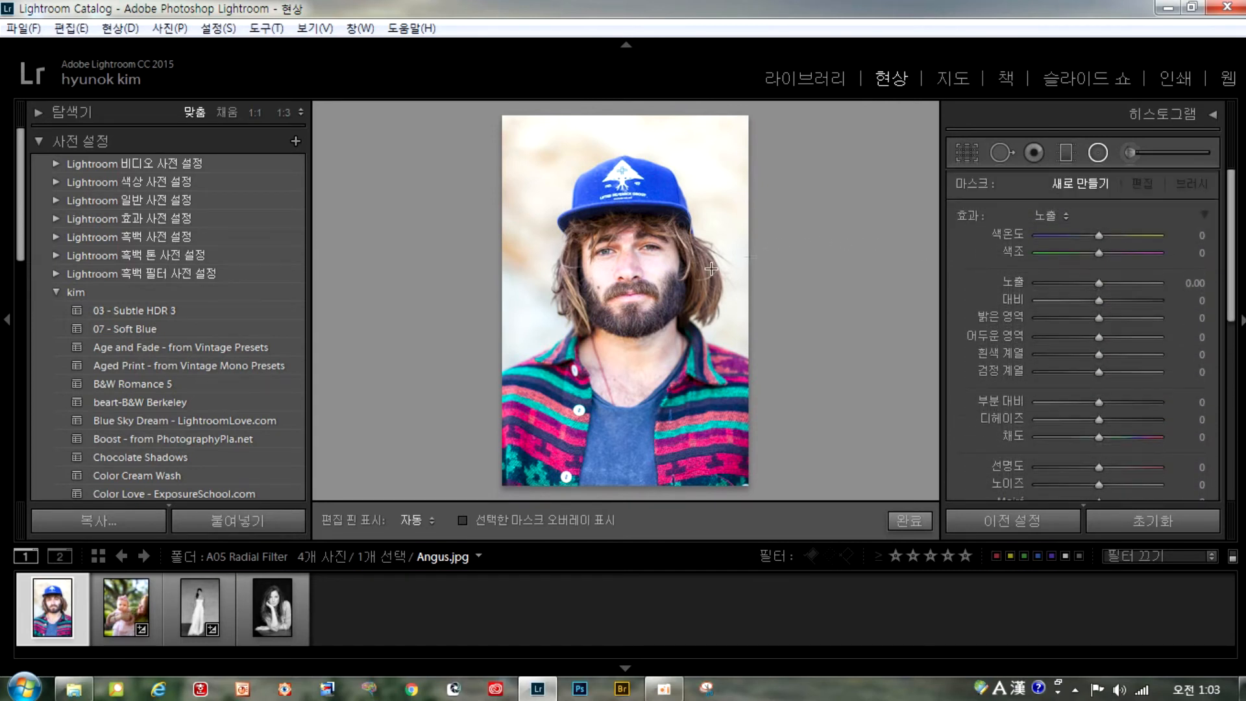
{"action": "left_click_drag", "start_coordinate": [626, 250], "coordinate": [726, 367]}
{"action": "left_click_drag", "start_coordinate": [626, 291], "coordinate": [638, 313]}
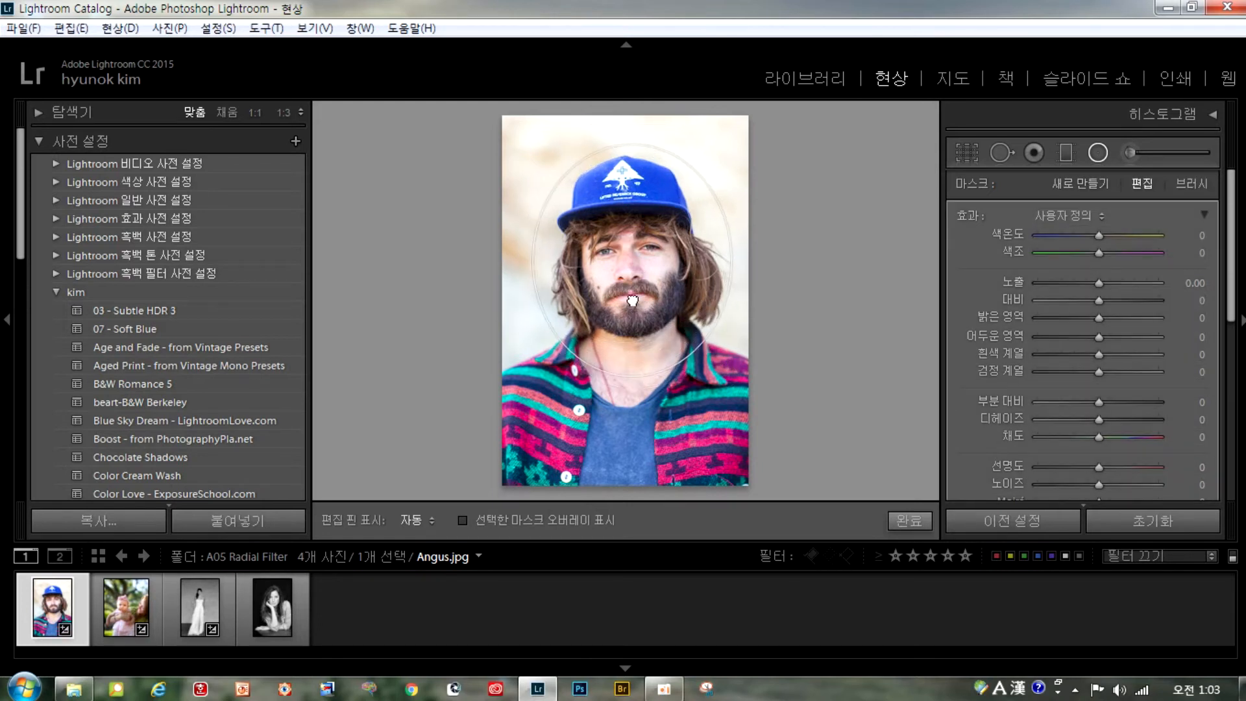
Choose the exposure effect for the oval filter, then set its exposure to -1.35 and its temperature to 31
{"action": "left_click", "coordinate": [1061, 214]}
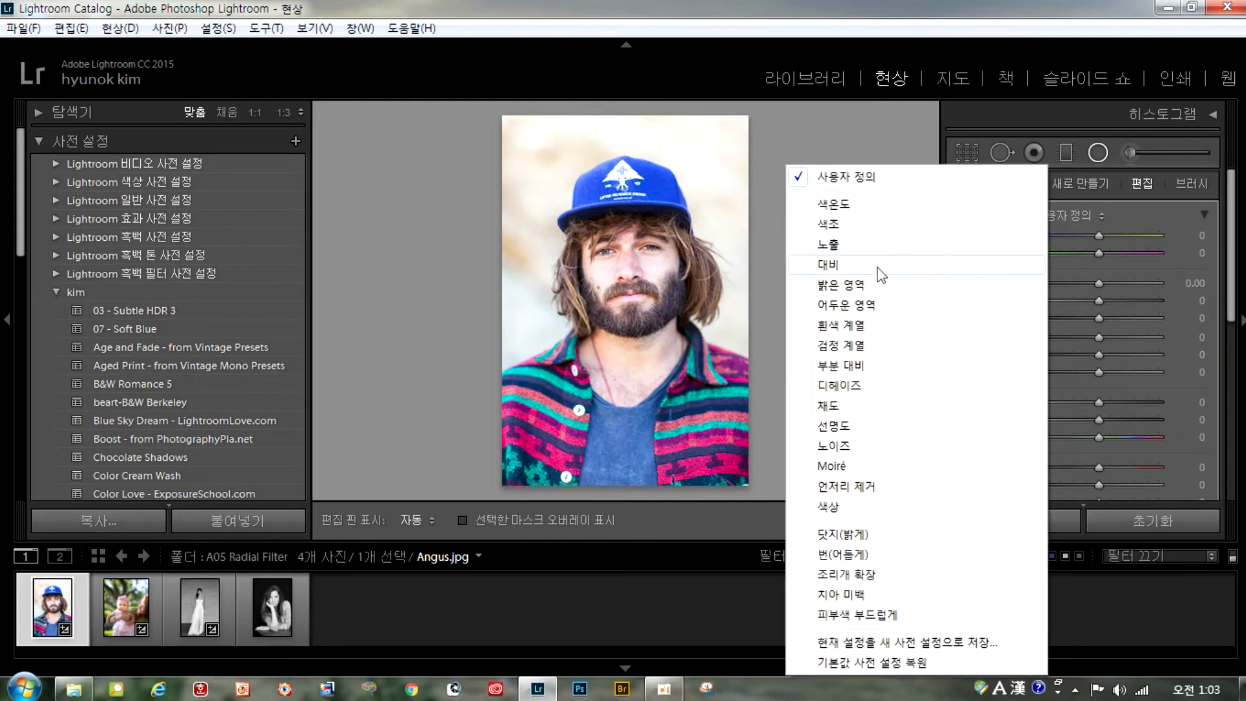
{"action": "left_click", "coordinate": [834, 246]}
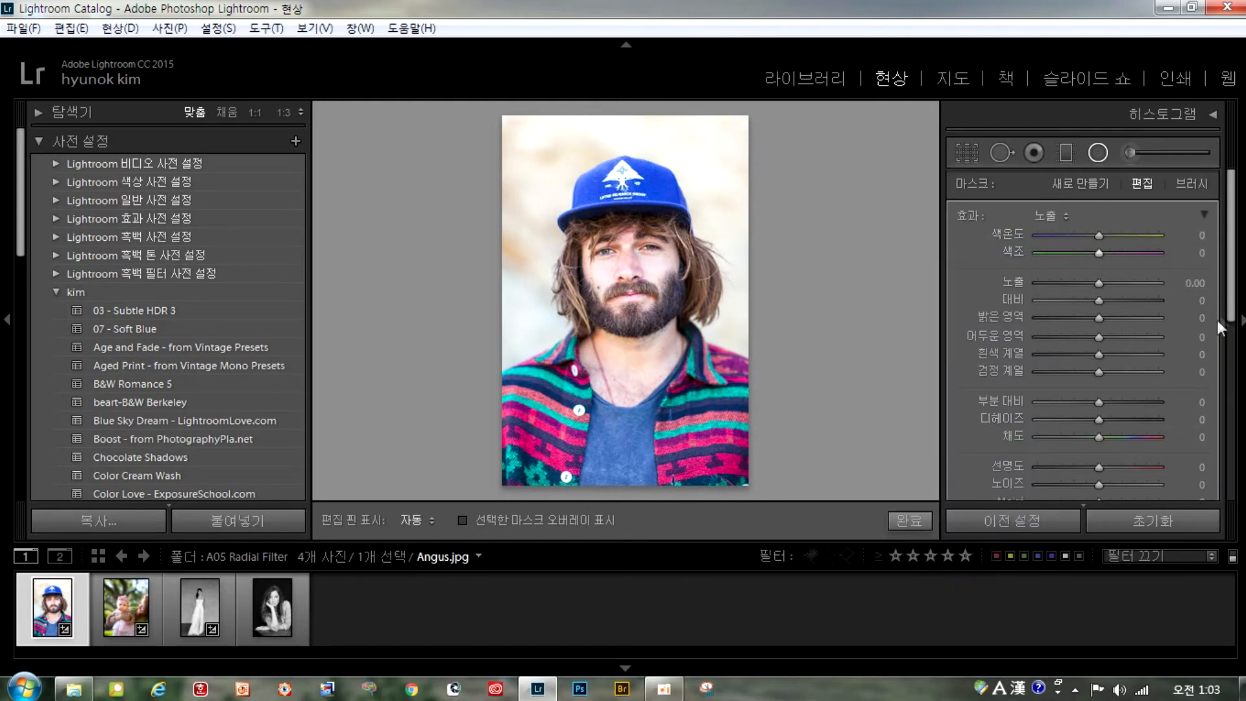
{"action": "scroll", "coordinate": [1213, 325], "scroll_direction": "down", "scroll_amount": 5}
{"action": "scroll", "coordinate": [1083, 337], "scroll_direction": "up", "scroll_amount": 5}
{"action": "mouse_move", "coordinate": [1097, 289]}
{"action": "left_mouse_down"}
{"action": "mouse_move", "coordinate": [996, 302]}
{"action": "mouse_move", "coordinate": [1096, 283]}
{"action": "mouse_move", "coordinate": [1083, 284]}
{"action": "left_mouse_up"}
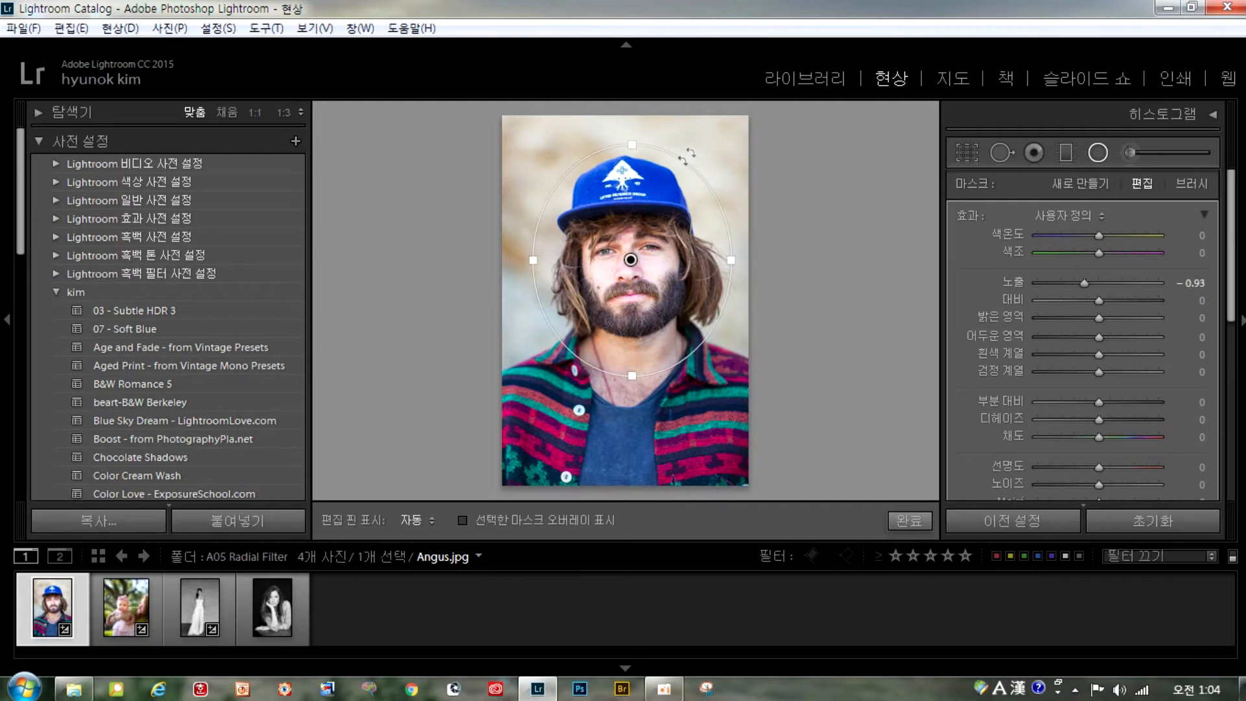
{"action": "left_click_drag", "start_coordinate": [1083, 286], "coordinate": [1078, 321]}
{"action": "mouse_move", "coordinate": [1099, 235]}
{"action": "left_mouse_down"}
{"action": "mouse_move", "coordinate": [1131, 235]}
{"action": "mouse_move", "coordinate": [1119, 240]}
{"action": "left_mouse_up"}
{"action": "mouse_move", "coordinate": [1077, 283]}
{"action": "left_mouse_down"}
{"action": "mouse_move", "coordinate": [1092, 287]}
{"action": "mouse_move", "coordinate": [1076, 298]}
{"action": "left_mouse_up"}
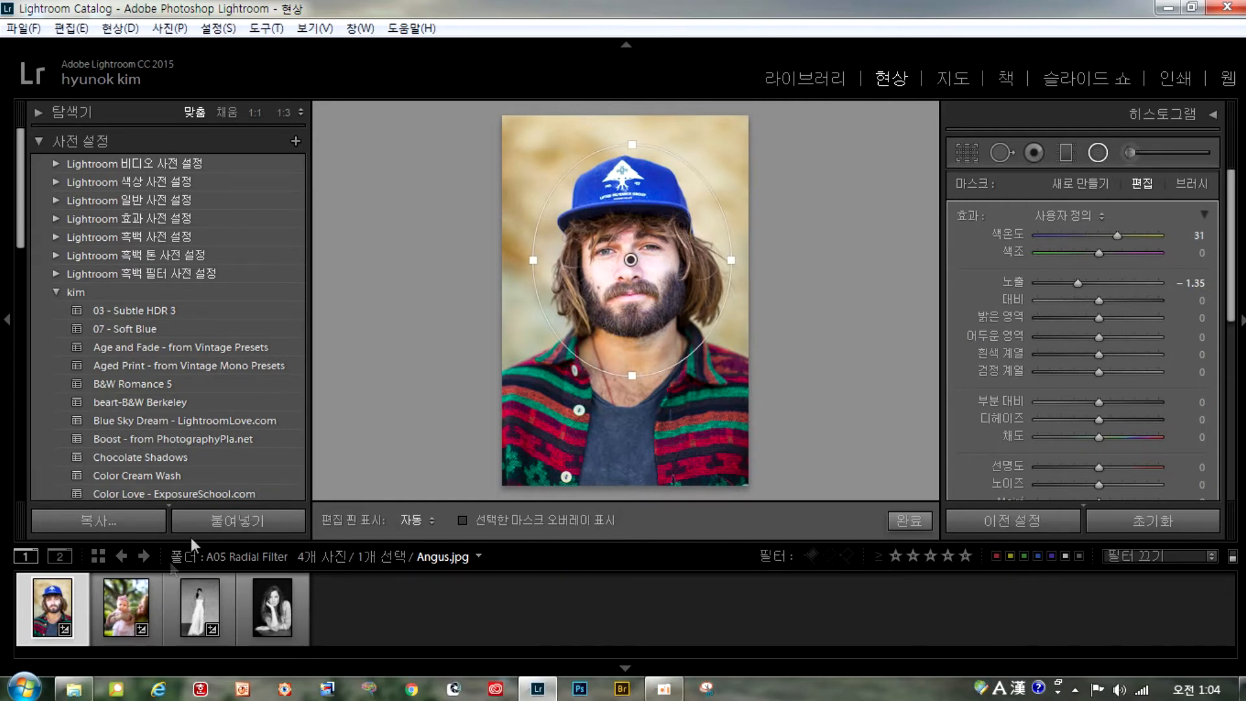
In the baby photo, draw a small radial filter around the baby's face and set its exposure to 0.75
{"action": "left_click", "coordinate": [126, 607]}
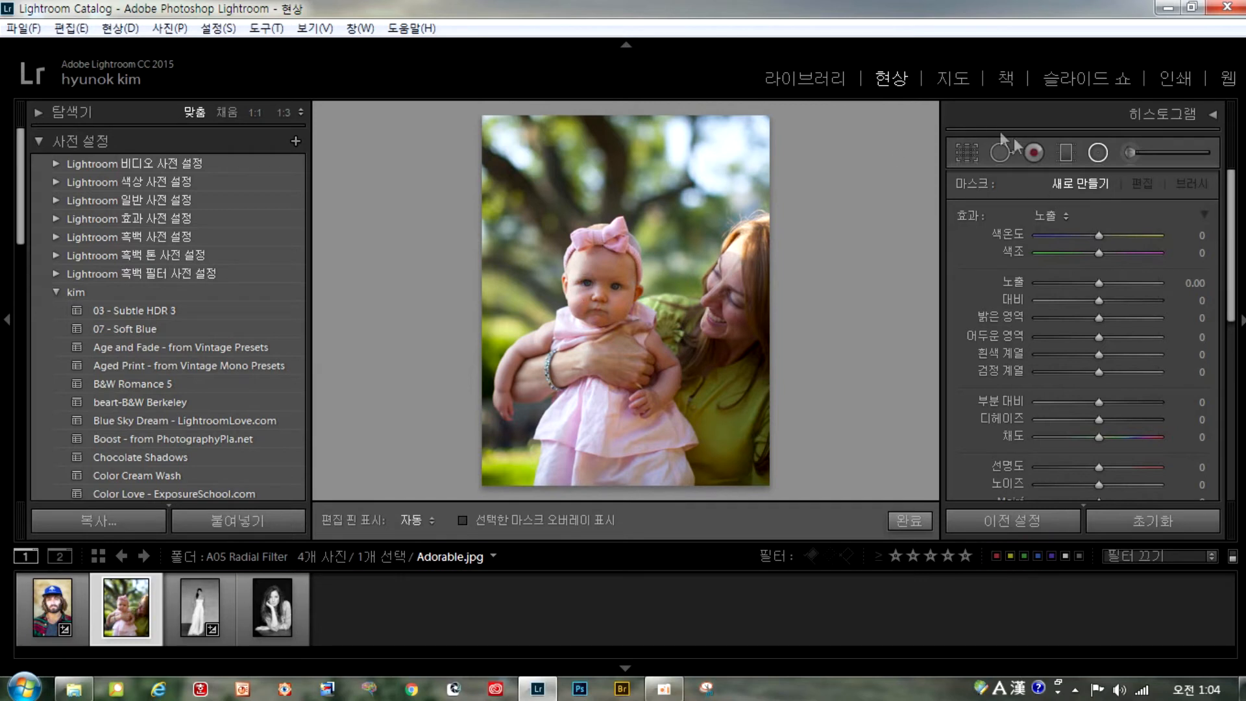
{"action": "left_click", "coordinate": [1095, 154]}
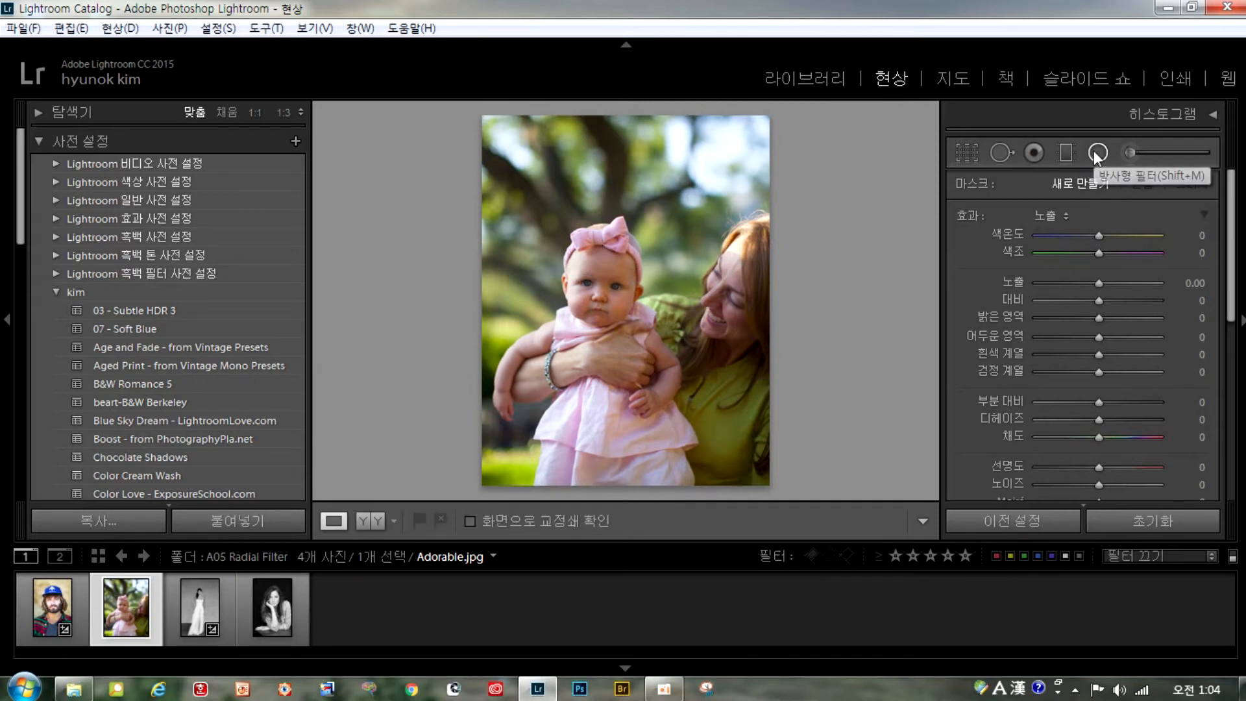
{"action": "left_click", "coordinate": [1098, 153]}
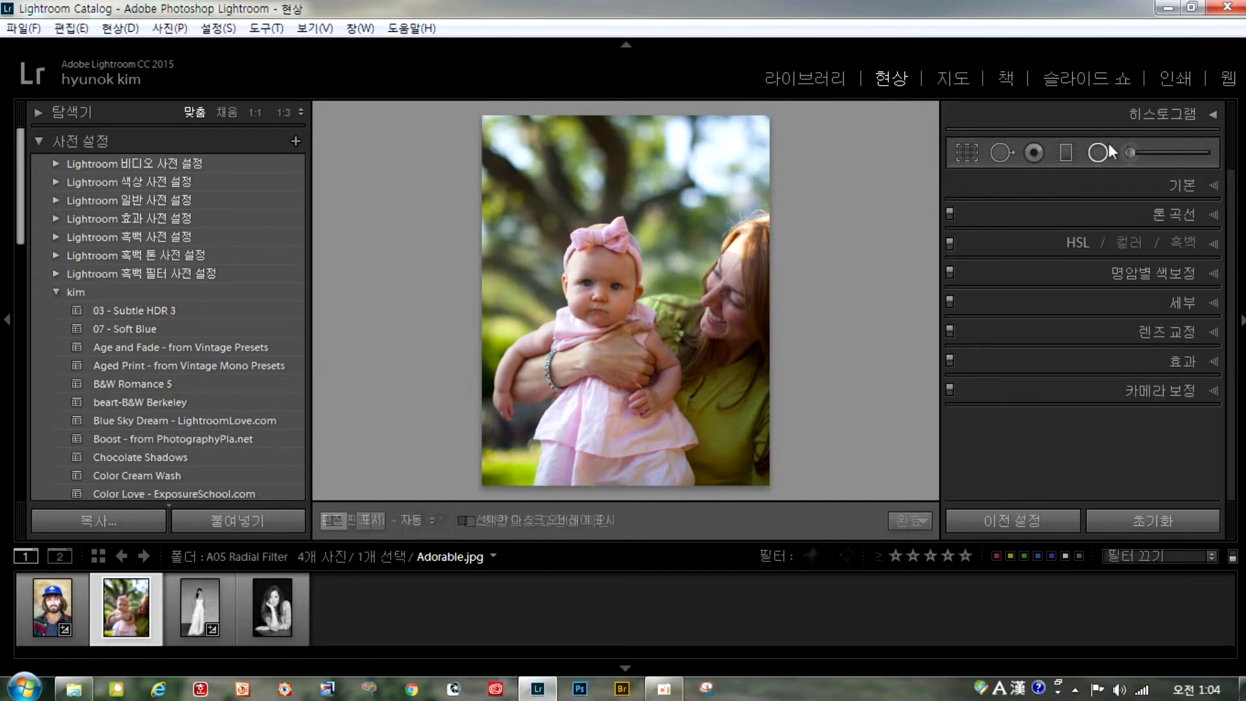
{"action": "left_click_drag", "start_coordinate": [611, 300], "coordinate": [639, 328]}
{"action": "left_click_drag", "start_coordinate": [1100, 283], "coordinate": [1110, 283]}
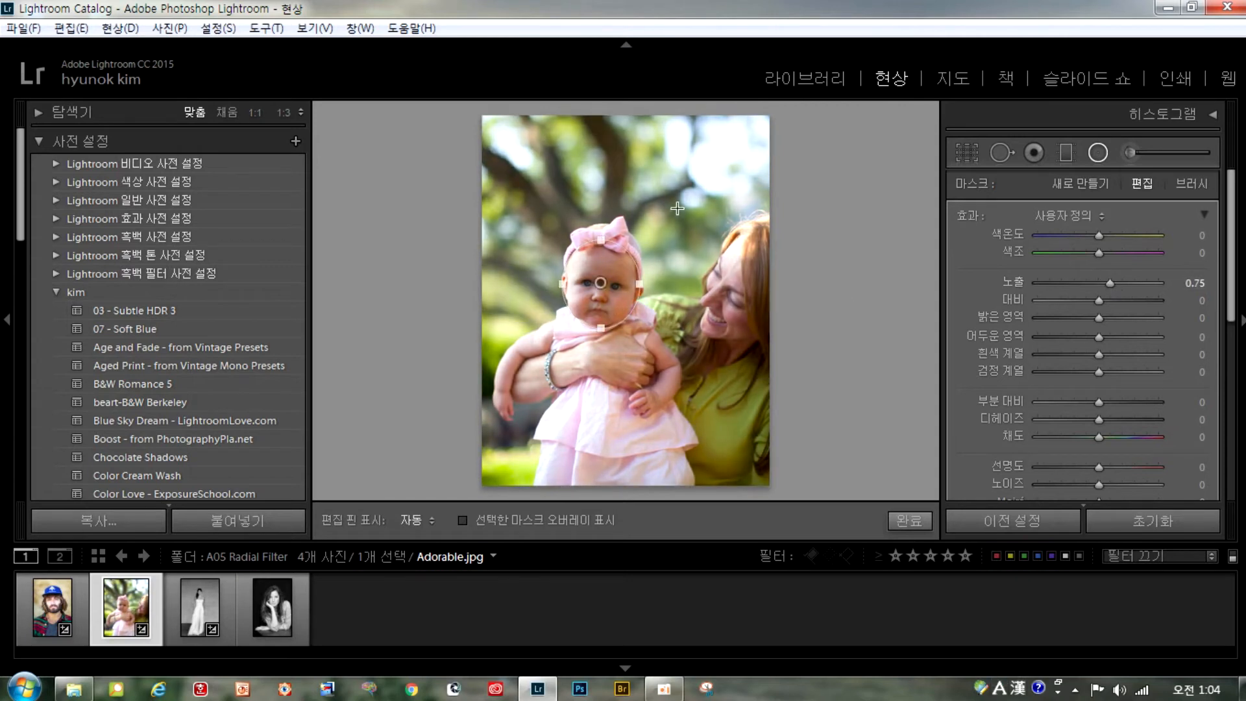
Invert the mask of the baby's face filter and raise its exposure to 1.11
{"action": "scroll", "coordinate": [1170, 416], "scroll_direction": "down", "scroll_amount": 5}
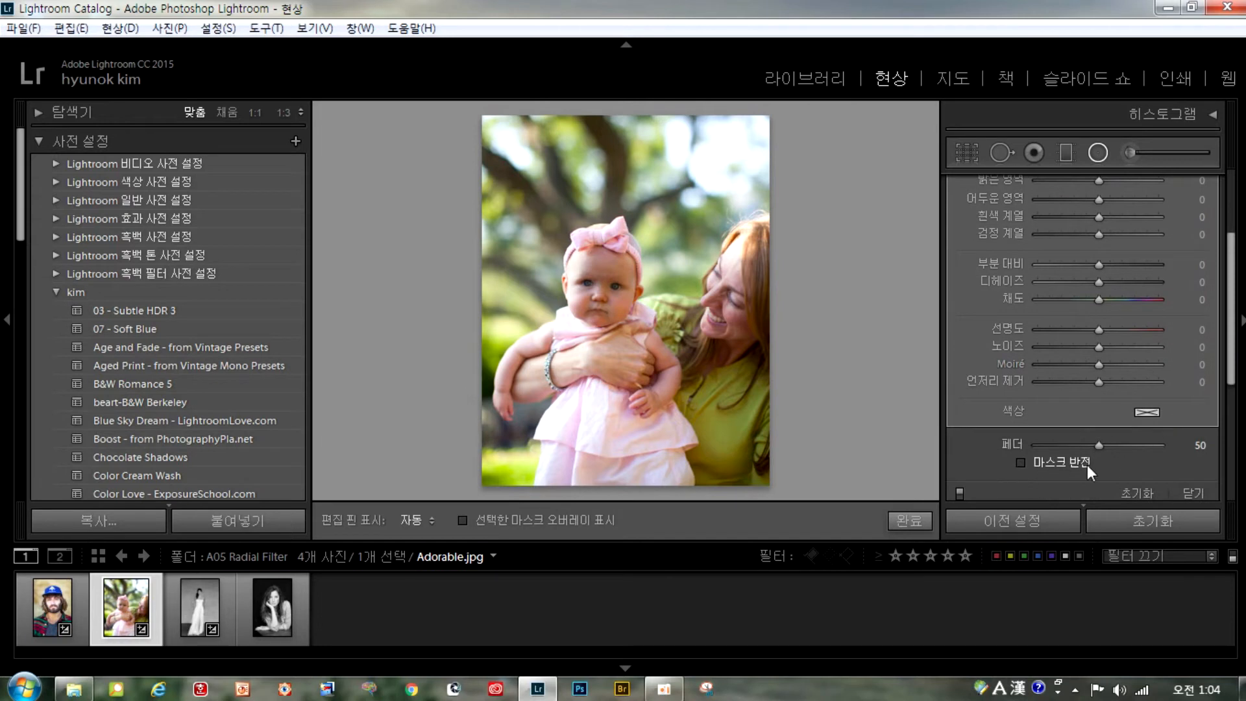
{"action": "left_click", "coordinate": [1021, 462]}
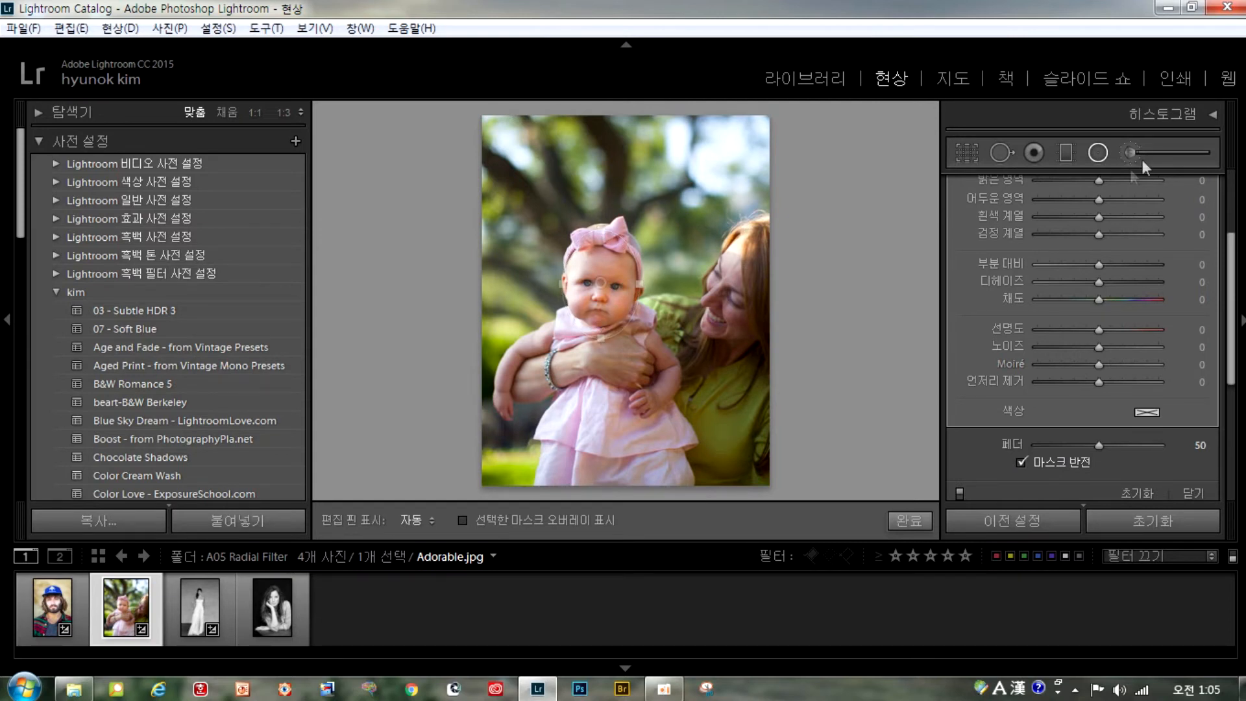
{"action": "scroll", "coordinate": [1225, 279], "scroll_direction": "up", "scroll_amount": 3}
{"action": "left_click", "coordinate": [1117, 257]}
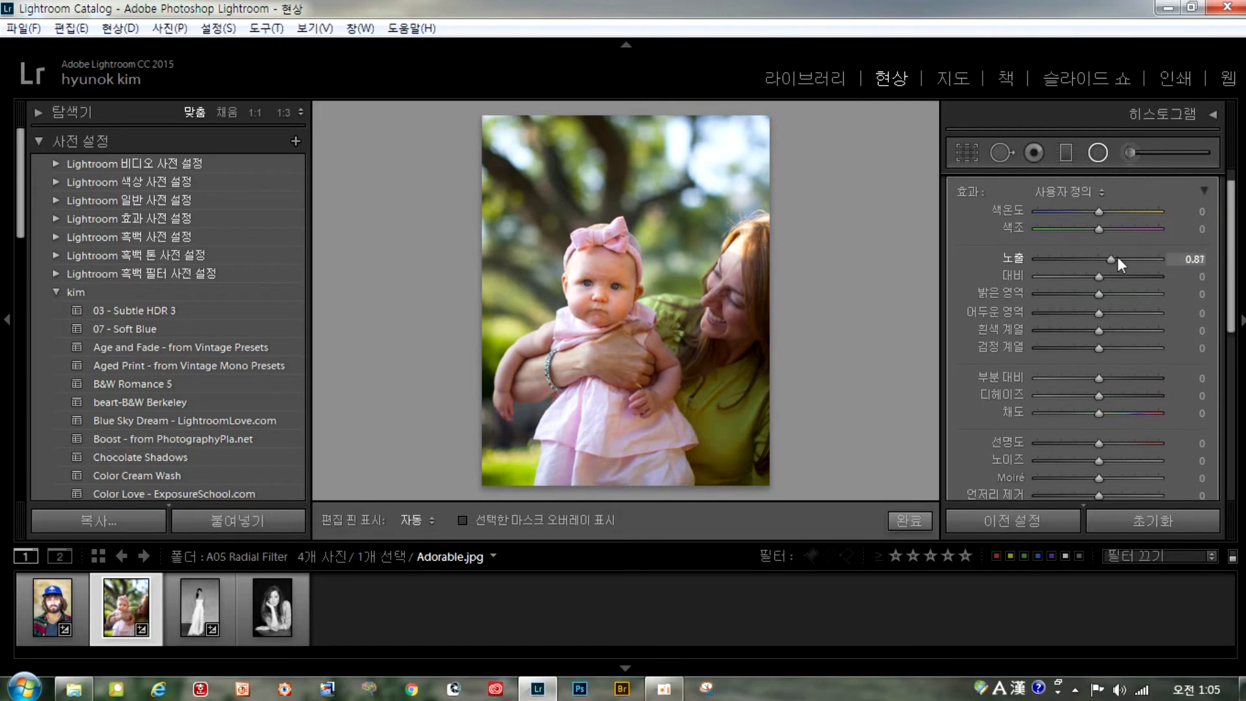
{"action": "left_click_drag", "start_coordinate": [1124, 258], "coordinate": [1122, 258]}
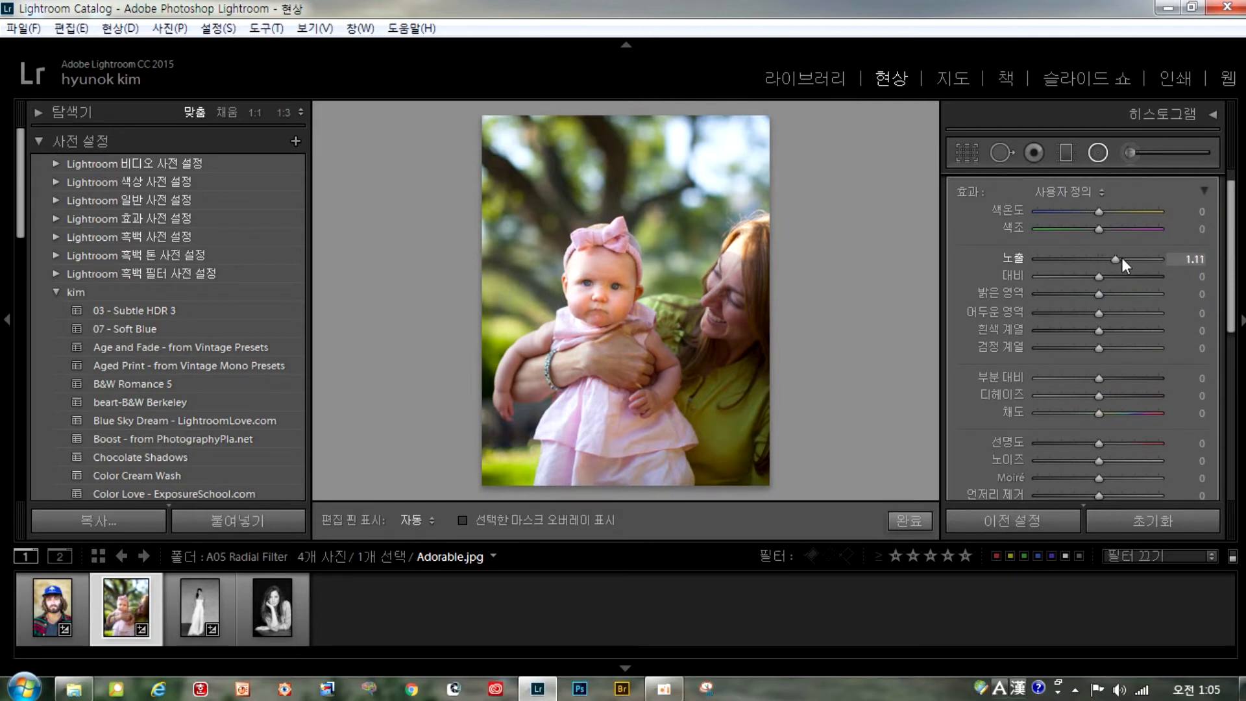
Place a tilted radial filter over the woman's face beside the baby, try an exposure change, and reset that exposure
{"action": "left_click_drag", "start_coordinate": [728, 268], "coordinate": [760, 325]}
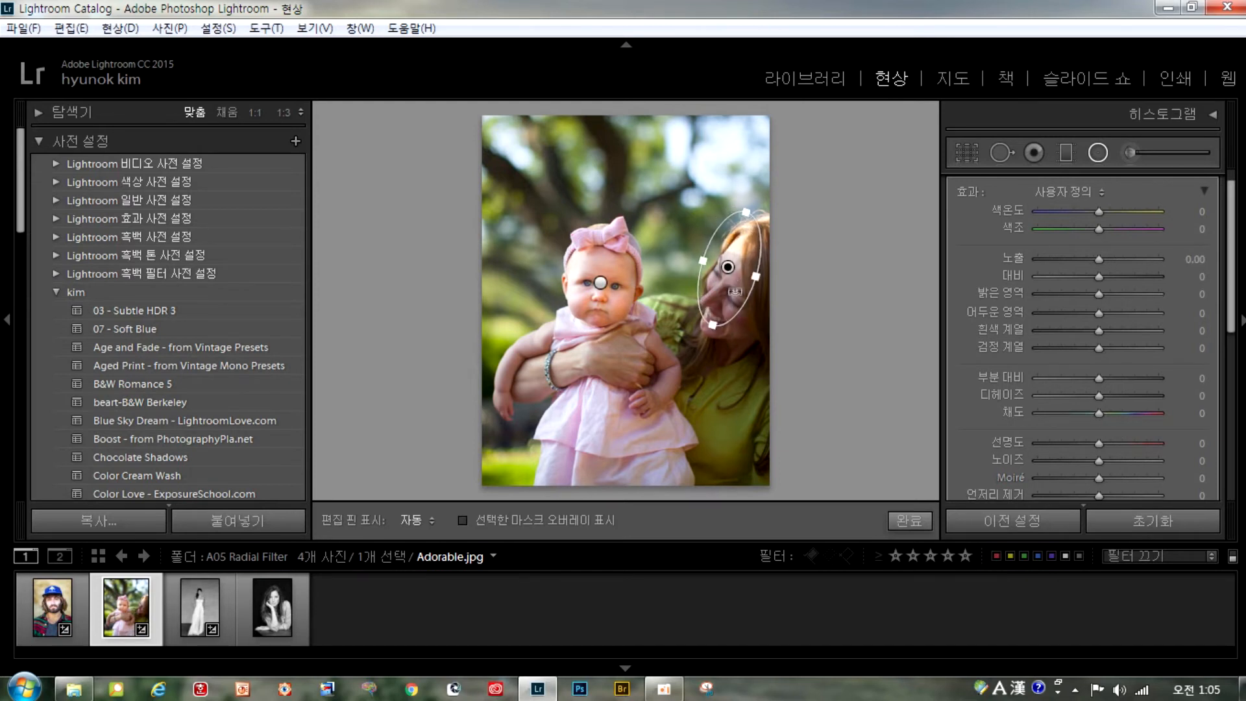
{"action": "left_click_drag", "start_coordinate": [732, 292], "coordinate": [727, 317]}
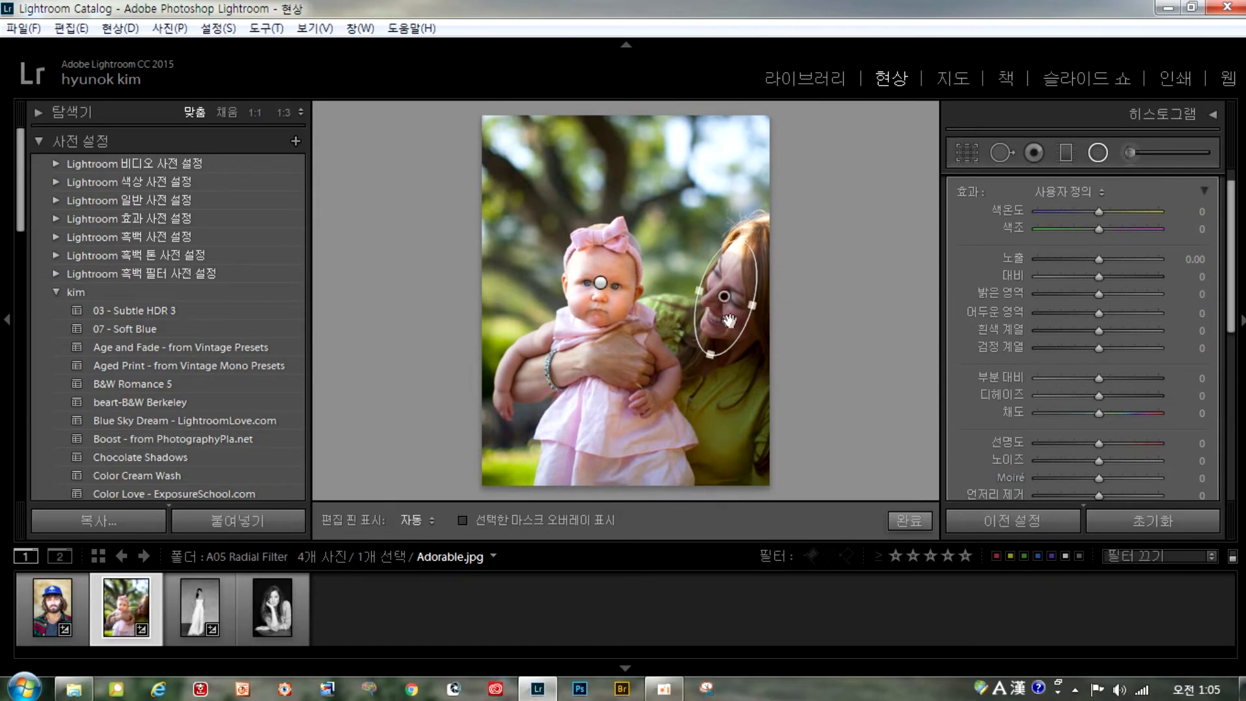
{"action": "mouse_move", "coordinate": [1099, 259]}
{"action": "left_mouse_down"}
{"action": "mouse_move", "coordinate": [1092, 268]}
{"action": "mouse_move", "coordinate": [1151, 269]}
{"action": "mouse_move", "coordinate": [1093, 279]}
{"action": "left_mouse_up"}
{"action": "double_click", "coordinate": [1097, 259]}
Invert the mask of the woman's face filter and set its exposure to 1.05
{"action": "scroll", "coordinate": [1222, 306], "scroll_direction": "down", "scroll_amount": 5}
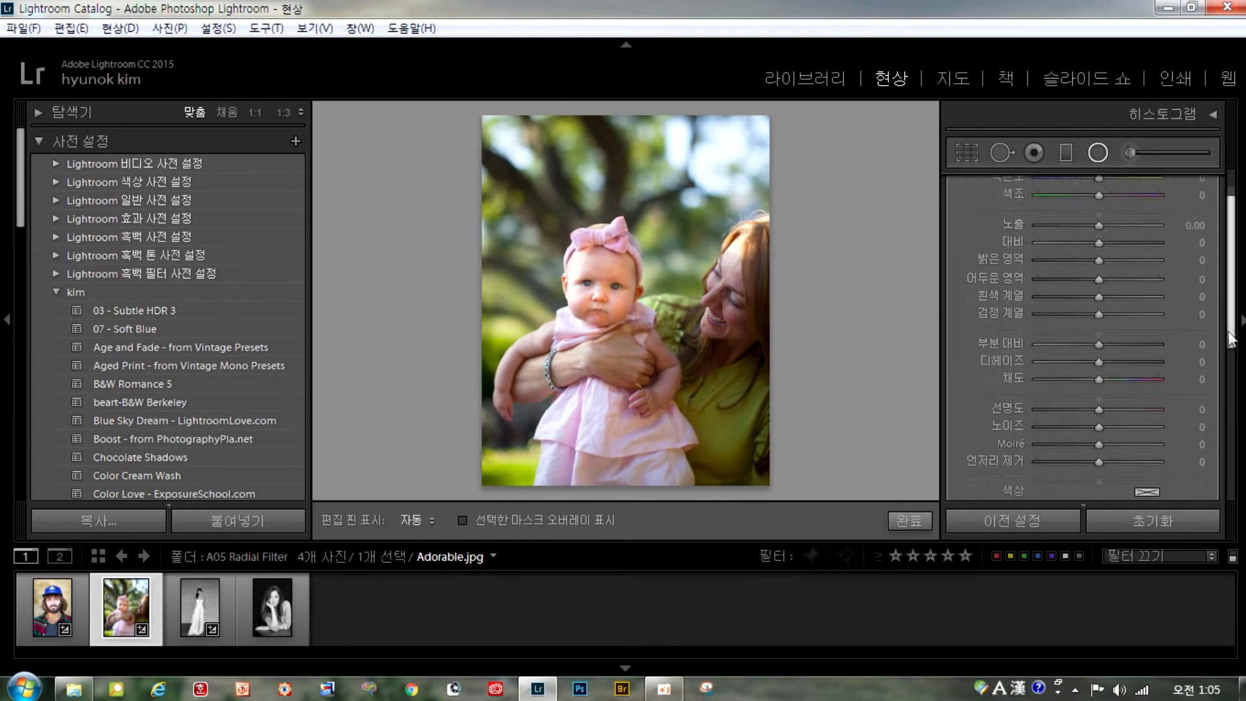
{"action": "left_click", "coordinate": [1021, 407]}
{"action": "left_click_drag", "start_coordinate": [1232, 381], "coordinate": [1234, 291]}
{"action": "left_click_drag", "start_coordinate": [1089, 281], "coordinate": [1116, 285]}
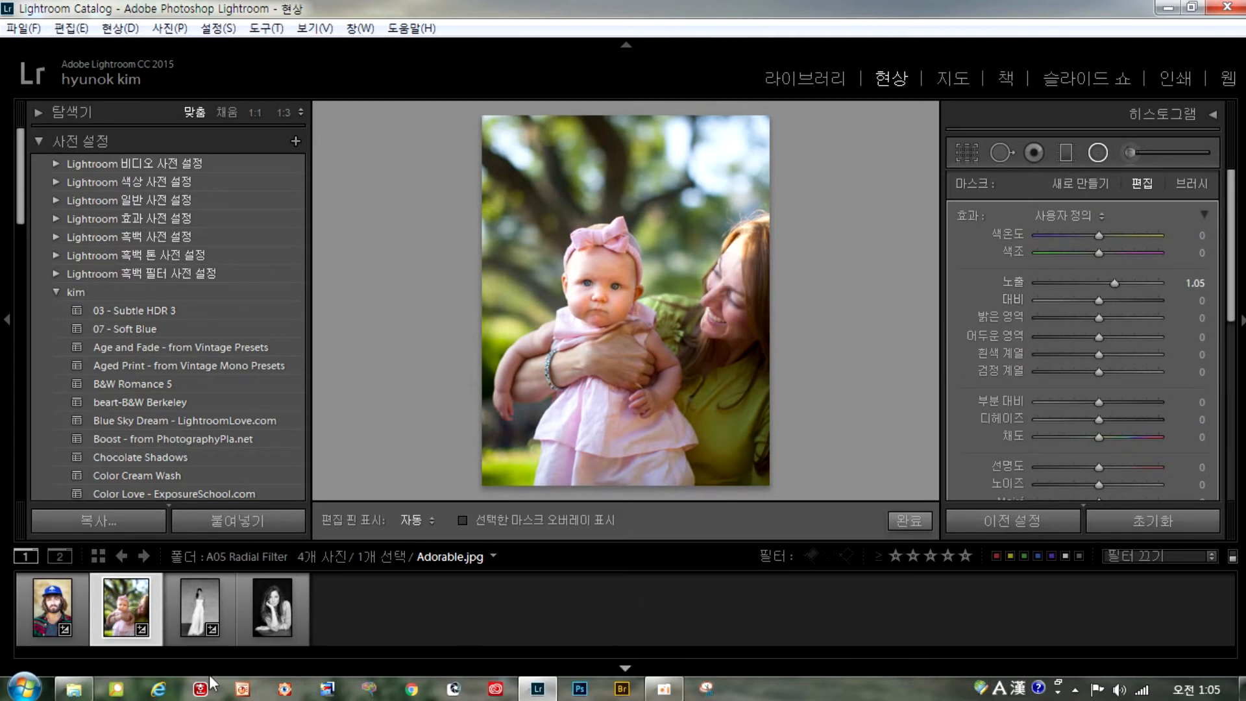
Switch to the full-length photo of the woman in a long dress, reset its develop settings, and ready the Radial Filter
{"action": "left_click", "coordinate": [197, 631]}
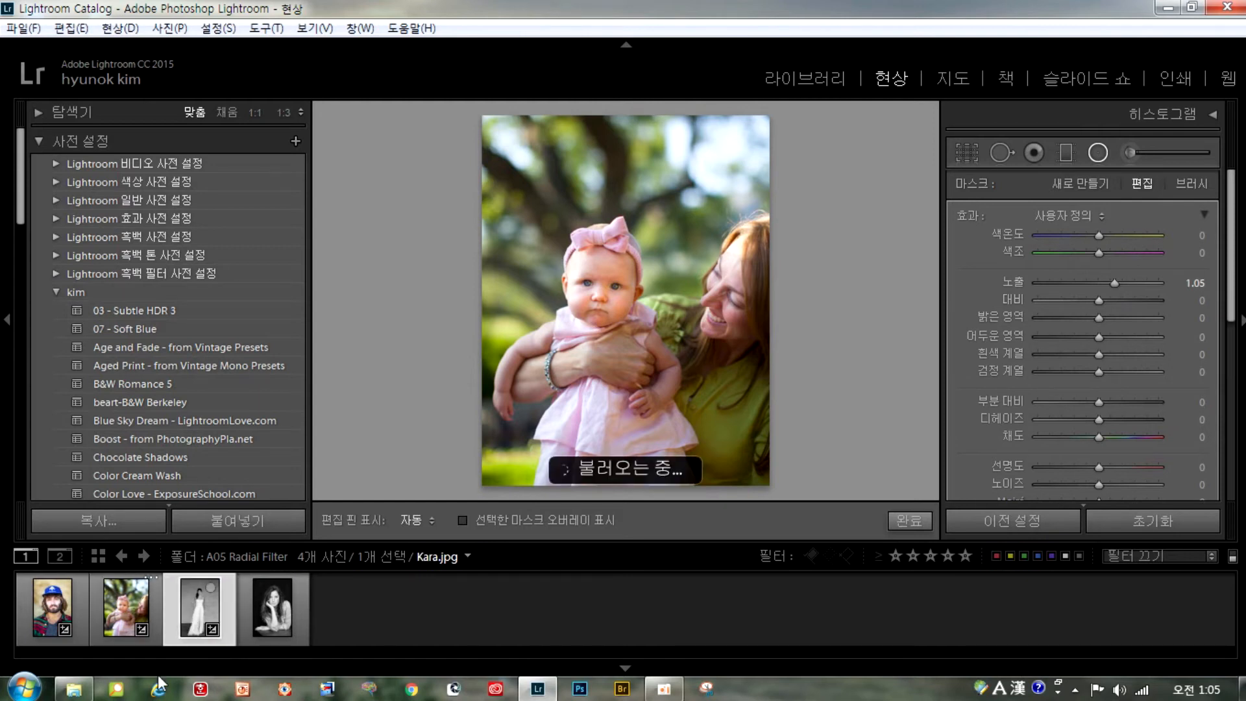
{"action": "left_click", "coordinate": [1178, 523]}
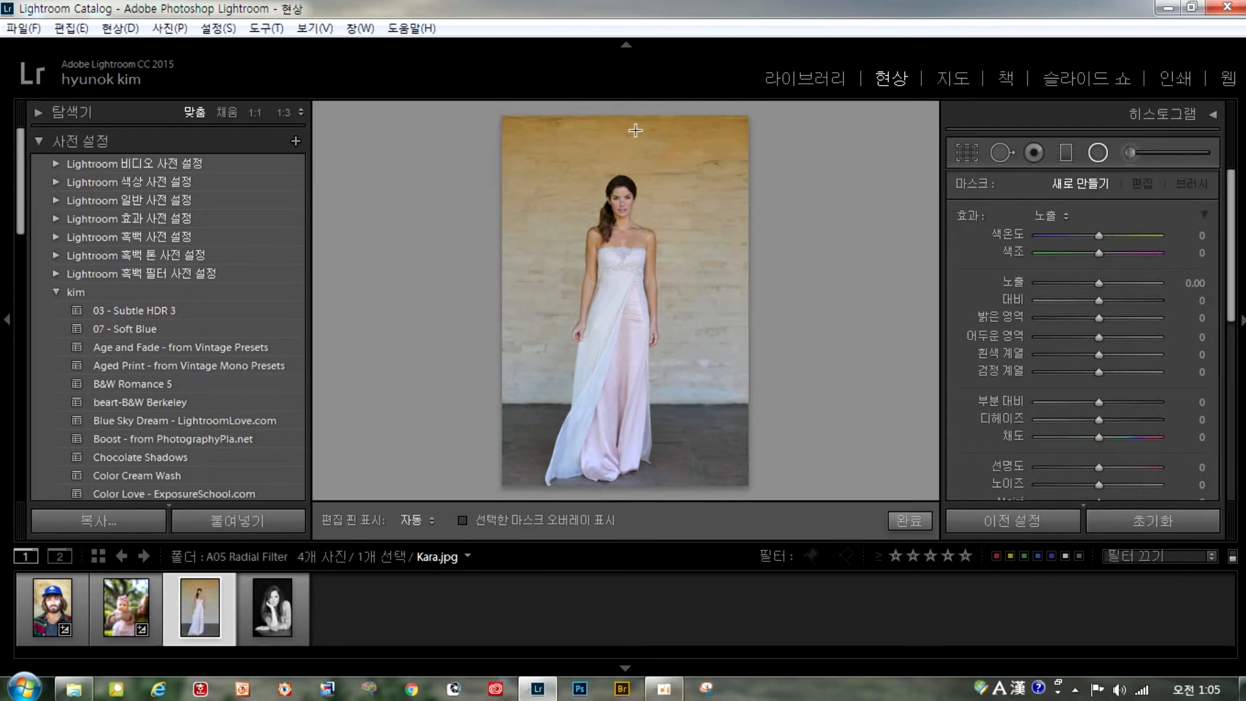
{"action": "left_click", "coordinate": [1096, 153]}
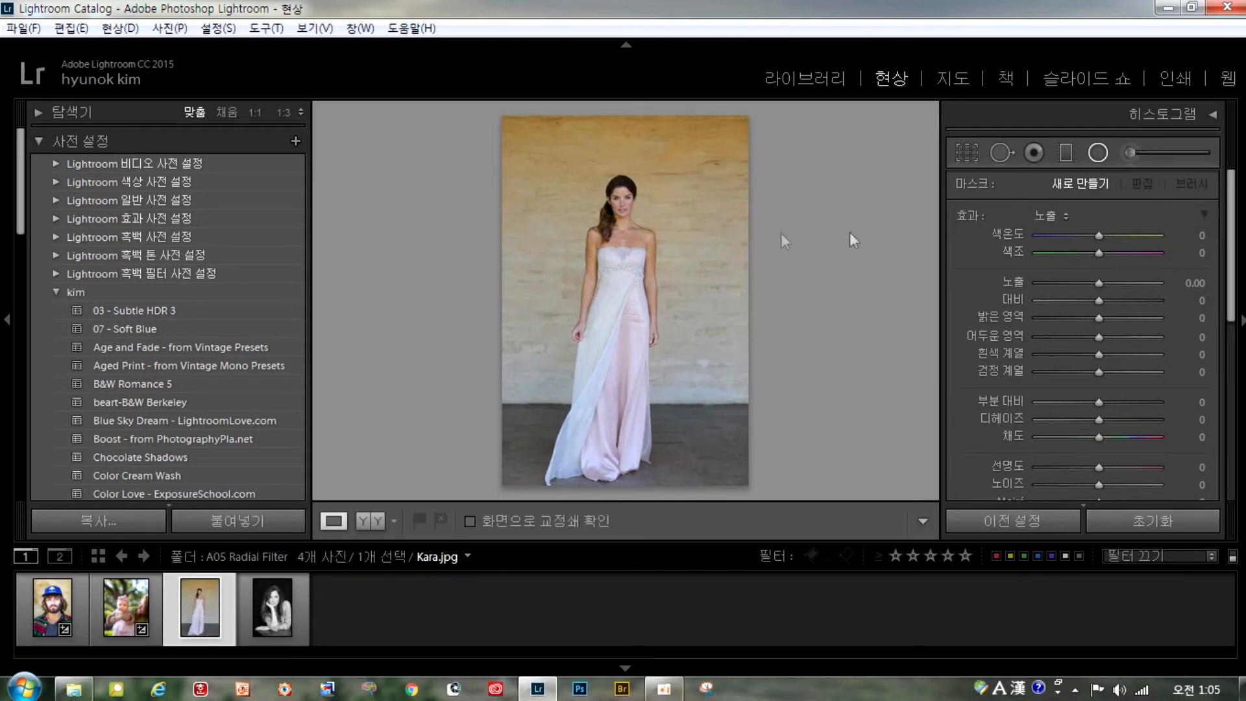
{"action": "left_click", "coordinate": [1104, 150]}
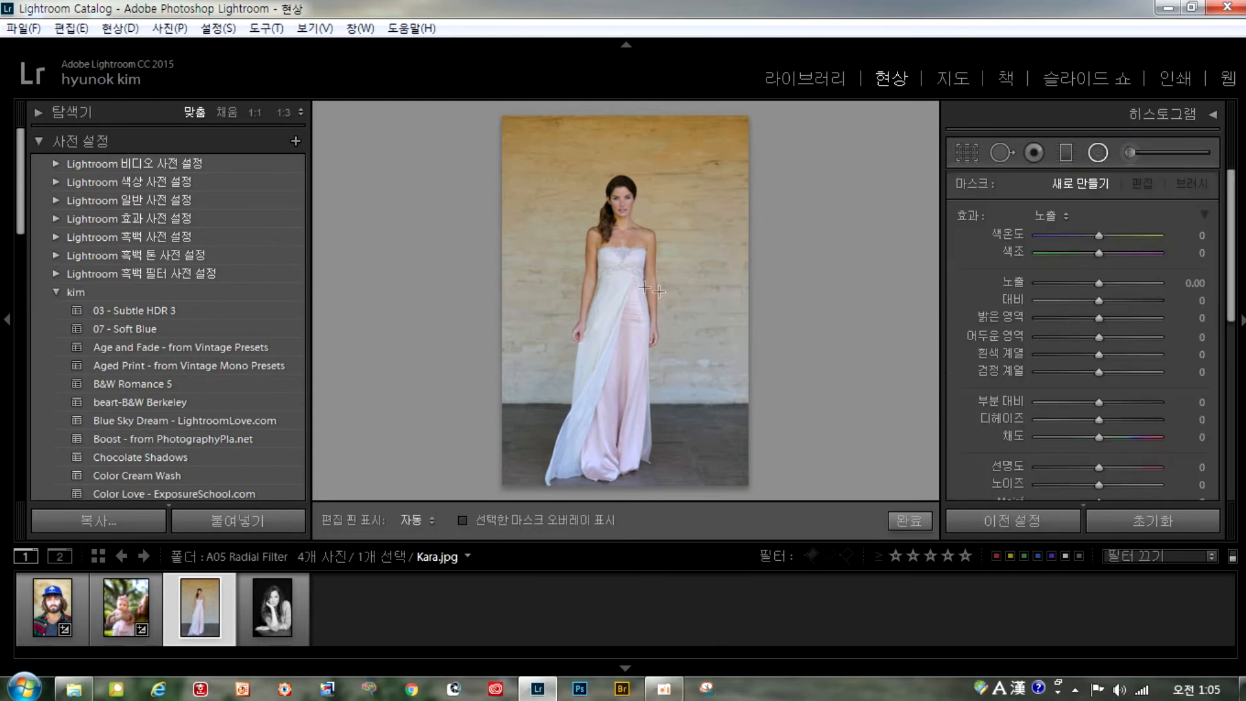
Draw a tall, narrow radial filter over the standing woman, try an exposure change, and reset that exposure
{"action": "left_click_drag", "start_coordinate": [619, 224], "coordinate": [653, 339]}
{"action": "left_click_drag", "start_coordinate": [609, 285], "coordinate": [609, 362]}
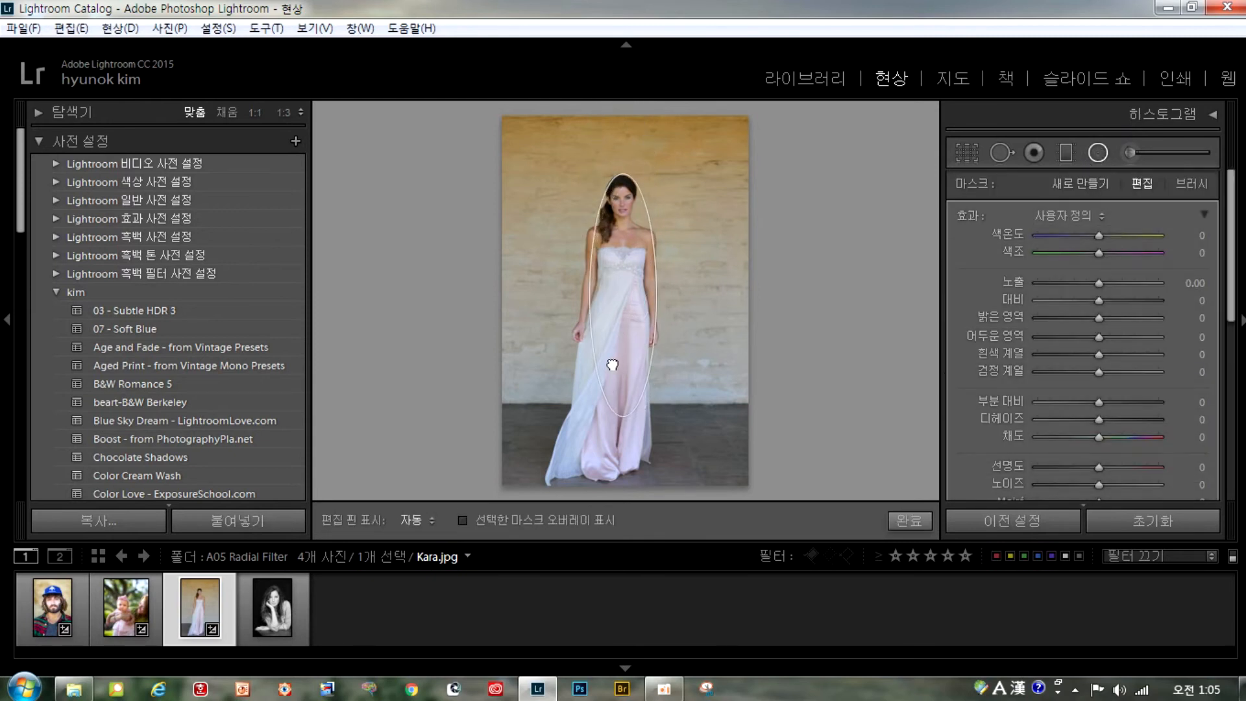
{"action": "mouse_move", "coordinate": [1100, 283]}
{"action": "left_mouse_down"}
{"action": "mouse_move", "coordinate": [1075, 306]}
{"action": "mouse_move", "coordinate": [1097, 303]}
{"action": "mouse_move", "coordinate": [1100, 281]}
{"action": "left_mouse_up"}
{"action": "double_click", "coordinate": [1100, 282]}
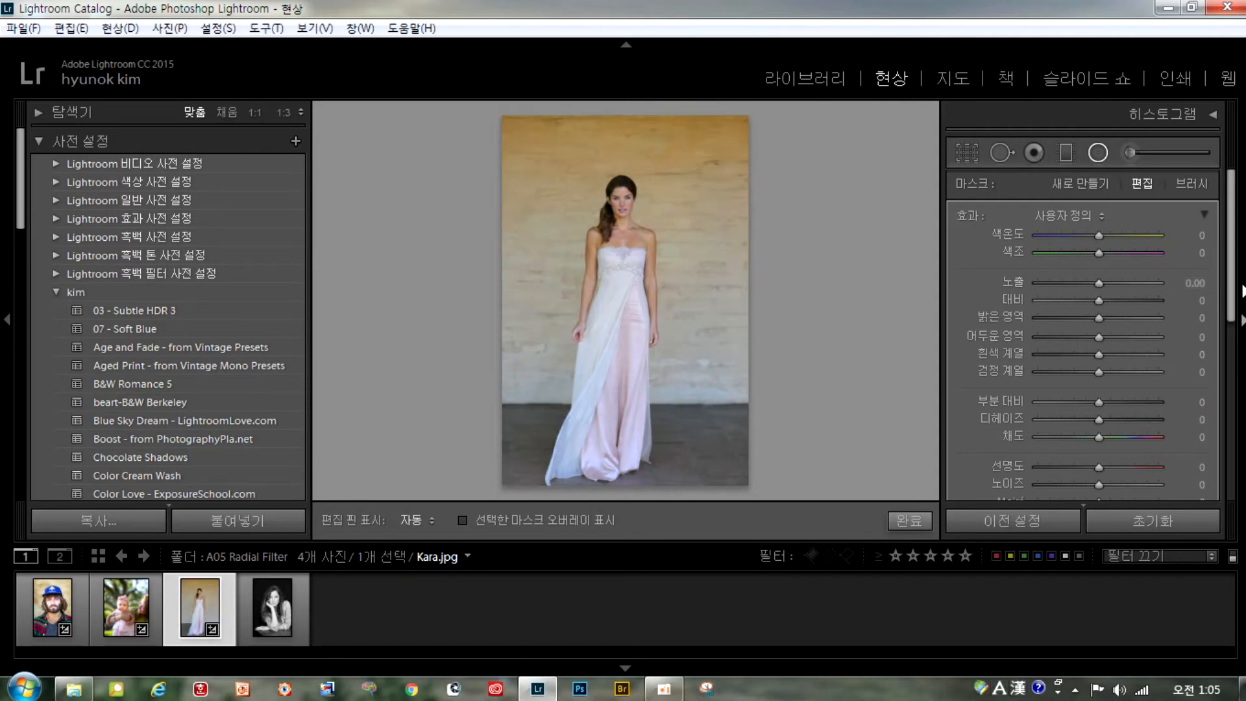
Invert the mask of the standing woman's radial filter and set its exposure to 0.63
{"action": "scroll", "coordinate": [1241, 357], "scroll_direction": "down", "scroll_amount": 3}
{"action": "scroll", "coordinate": [1241, 357], "scroll_direction": "down", "scroll_amount": 2}
{"action": "left_click", "coordinate": [1022, 445]}
{"action": "scroll", "coordinate": [1228, 362], "scroll_direction": "up", "scroll_amount": 4}
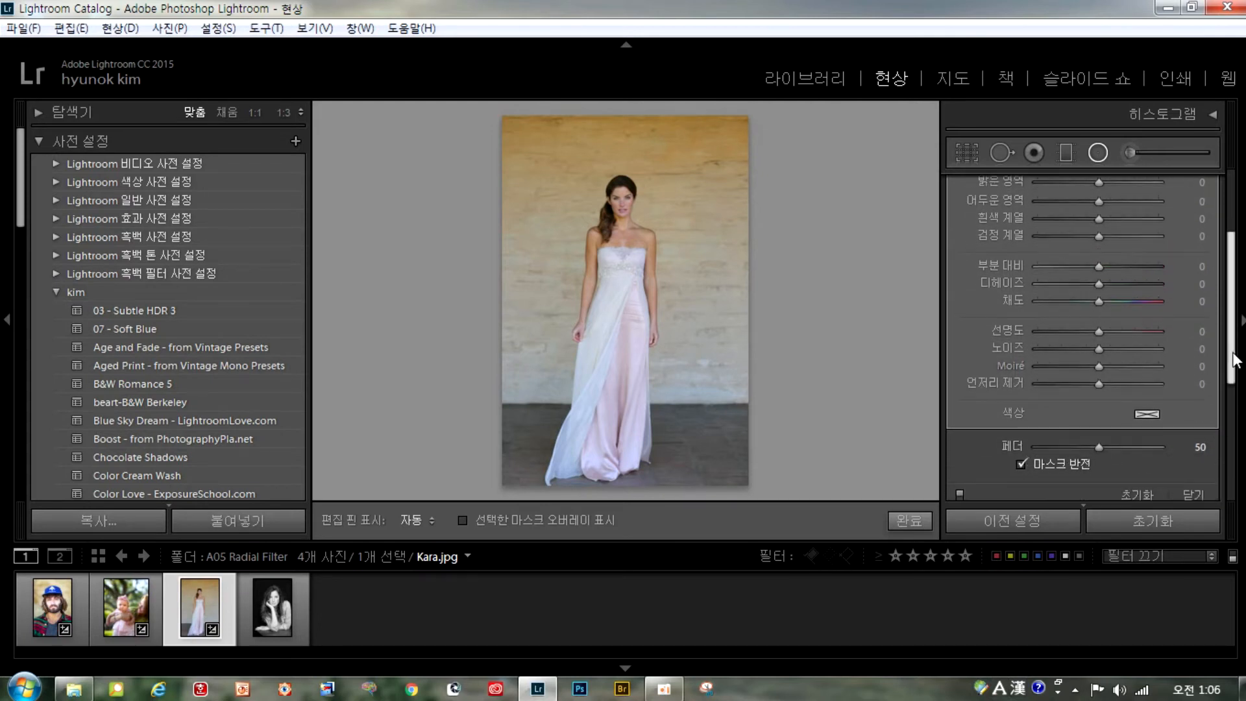
{"action": "left_click_drag", "start_coordinate": [1100, 270], "coordinate": [1108, 275]}
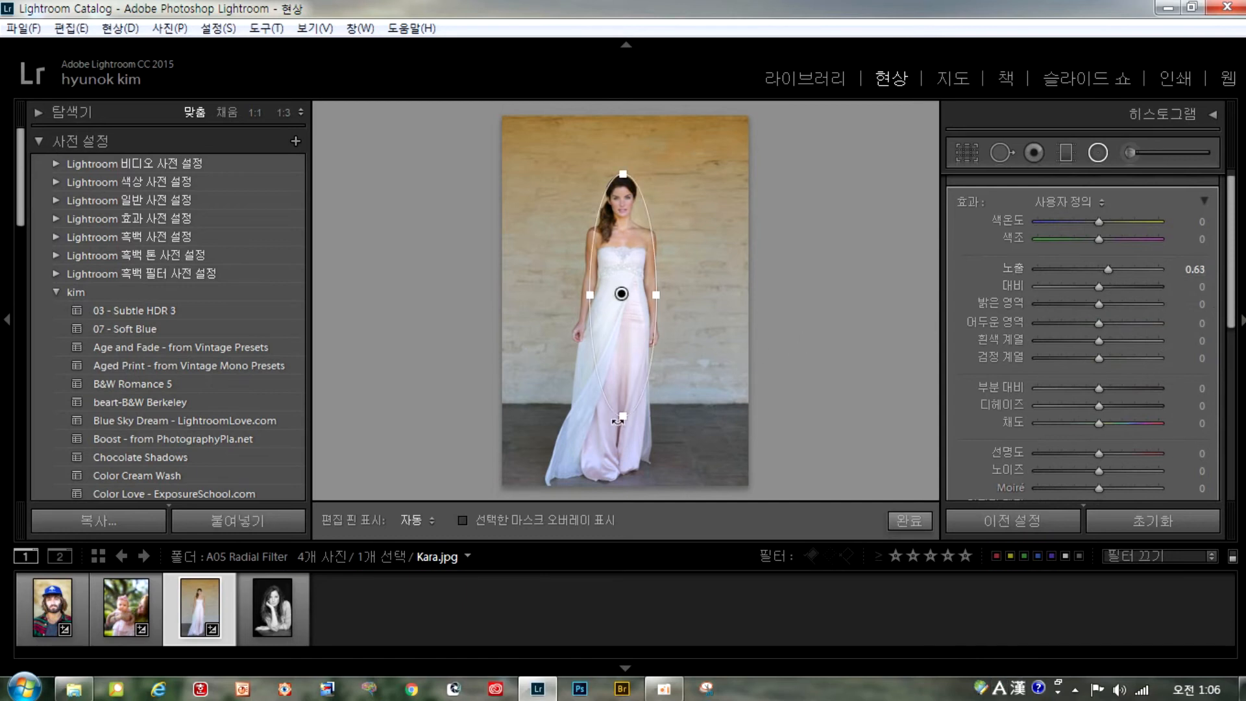
Enlarge the ellipse to cover the woman from head to hem and set its exposure to 0.57
{"action": "left_click_drag", "start_coordinate": [625, 421], "coordinate": [632, 458]}
{"action": "left_click_drag", "start_coordinate": [624, 392], "coordinate": [622, 423]}
{"action": "left_click_drag", "start_coordinate": [592, 337], "coordinate": [612, 359]}
{"action": "left_click_drag", "start_coordinate": [1105, 267], "coordinate": [1104, 272]}
Turn off mask inversion for the dress photo's radial filter so it affects the background outside the ellipse
{"action": "left_click_drag", "start_coordinate": [1230, 313], "coordinate": [1229, 392]}
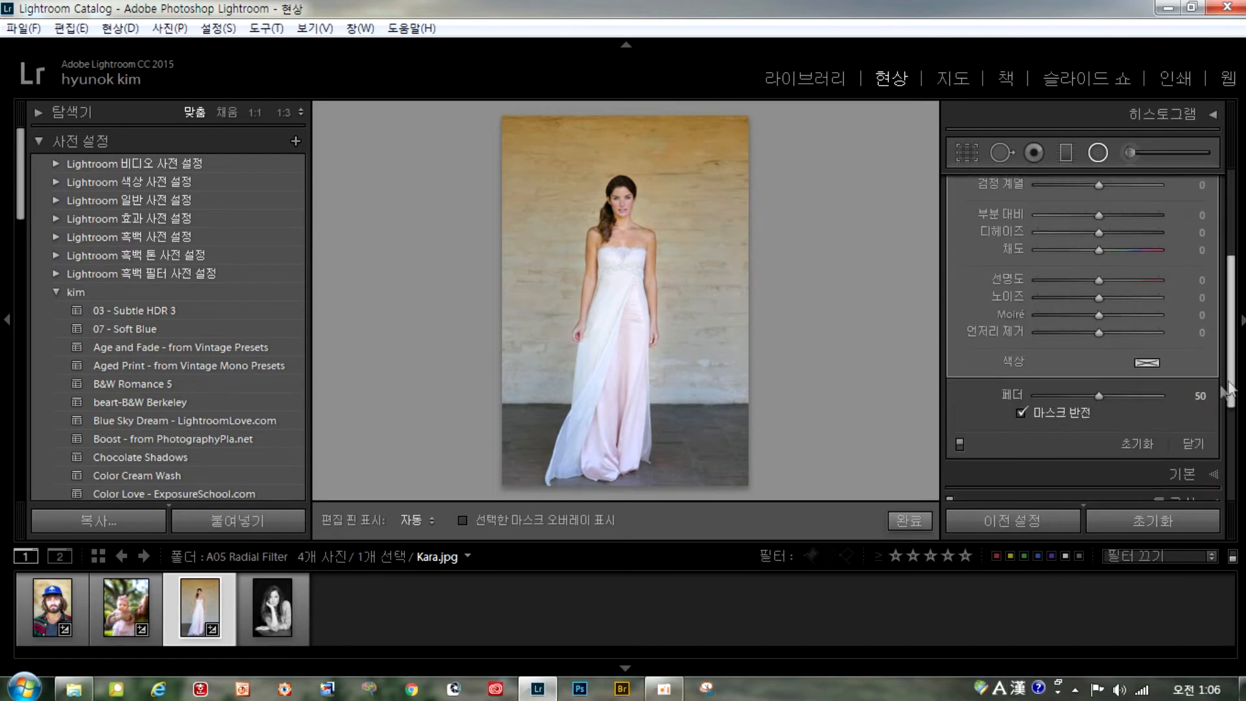
{"action": "left_click", "coordinate": [1022, 412]}
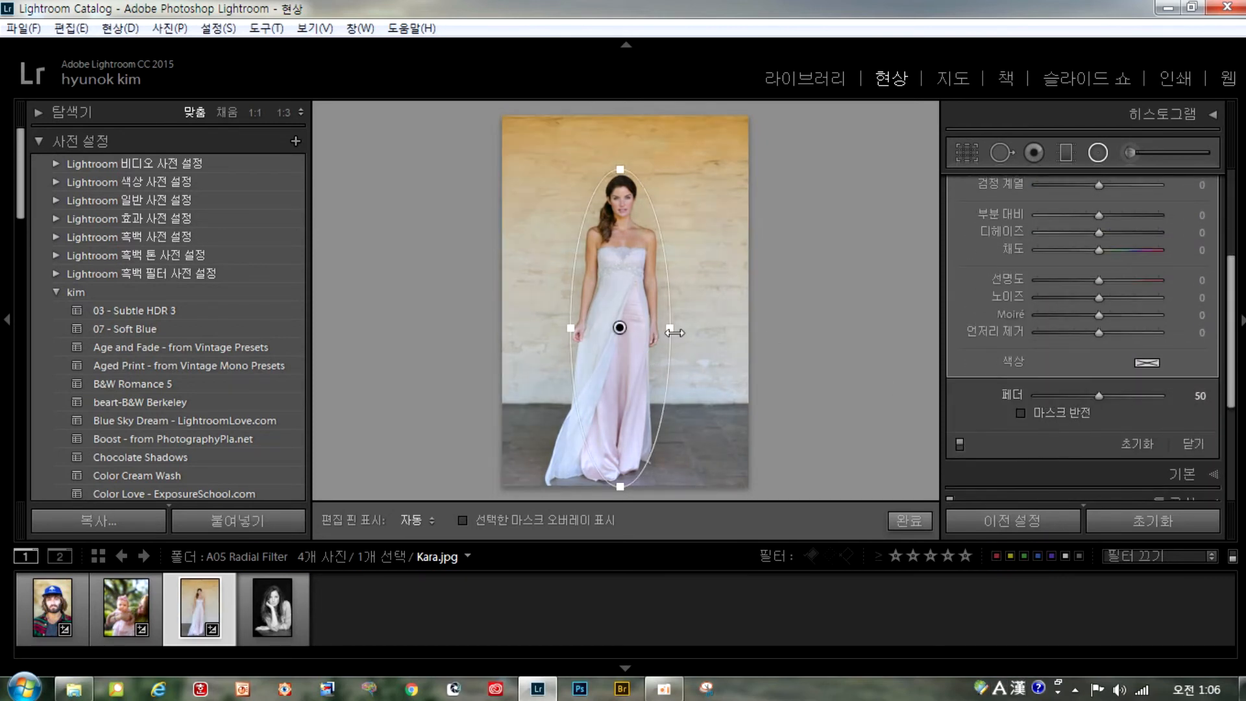
{"action": "left_click_drag", "start_coordinate": [1231, 317], "coordinate": [1231, 230]}
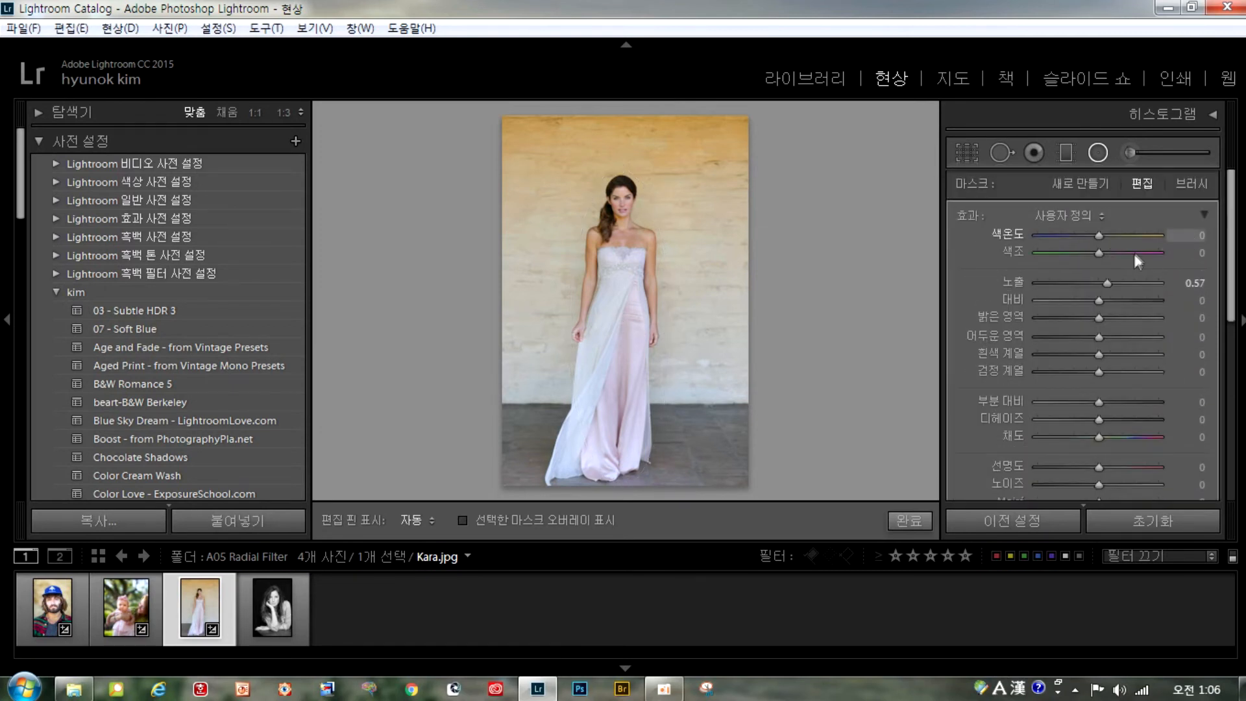
Try darkening the background outside the ellipse to −0.57 exposure, invert the mask again, and set the woman's exposure to 0.63
{"action": "left_click_drag", "start_coordinate": [1106, 283], "coordinate": [1088, 291]}
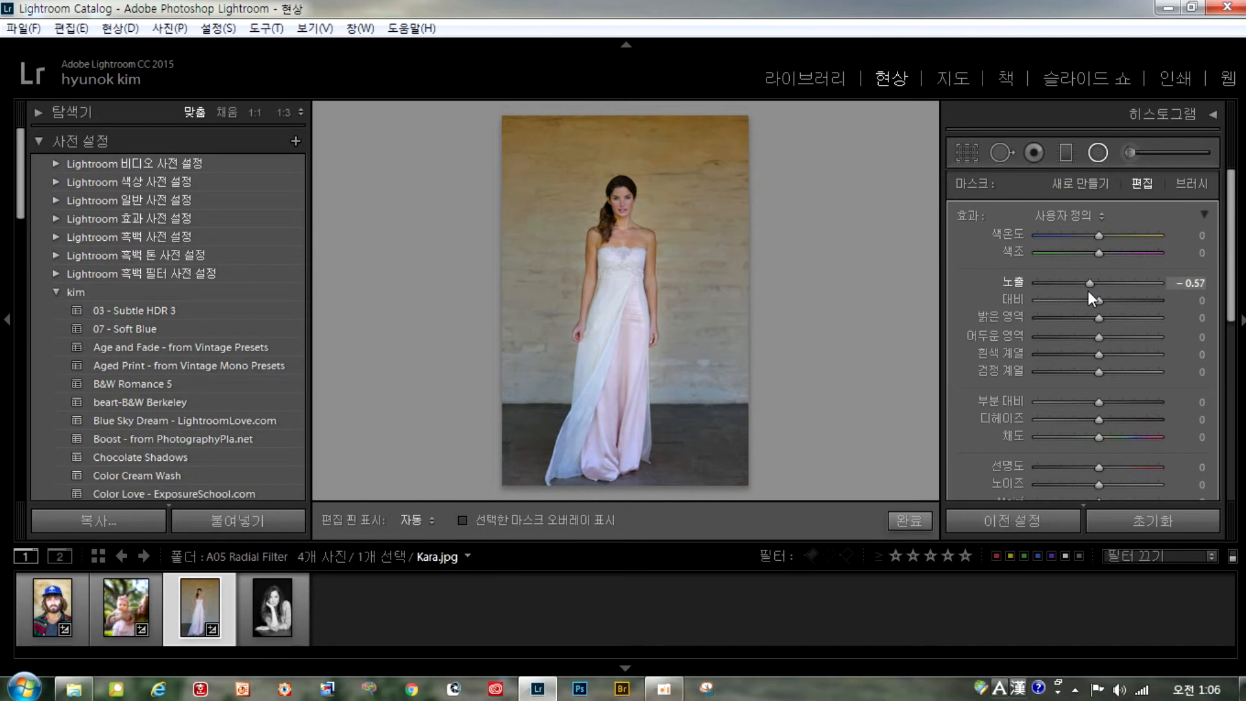
{"action": "left_click_drag", "start_coordinate": [1088, 290], "coordinate": [1100, 291]}
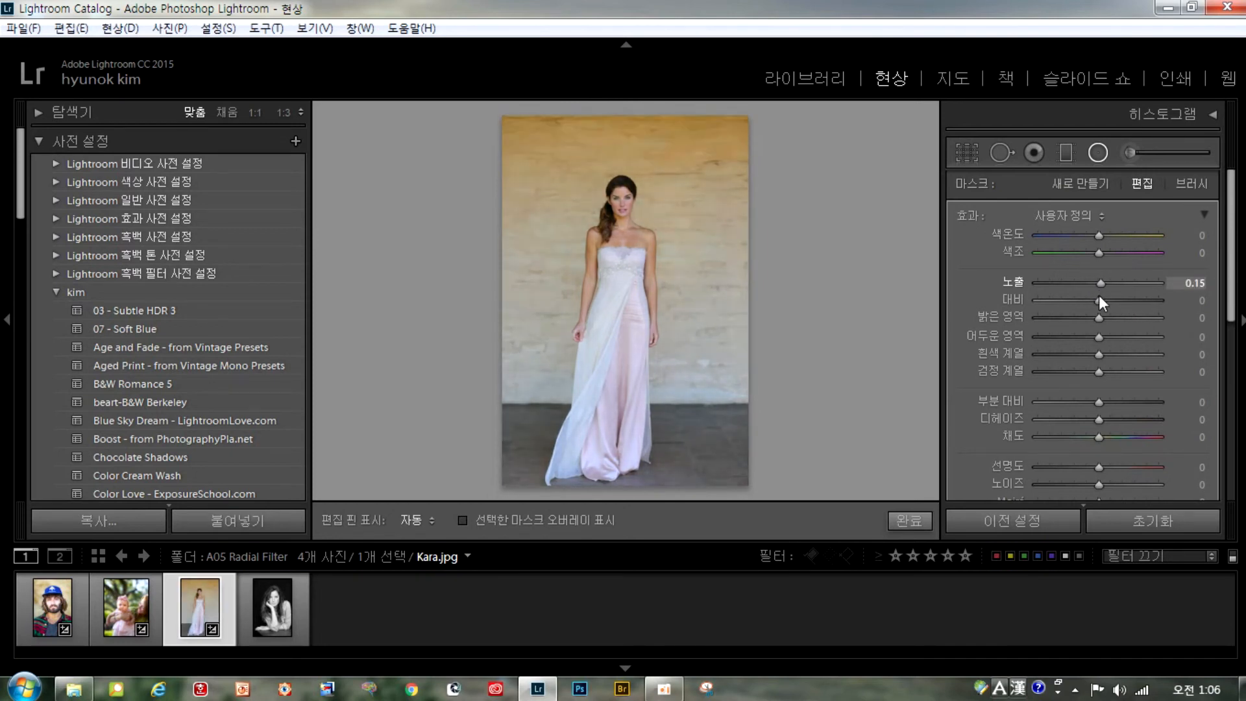
{"action": "left_click_drag", "start_coordinate": [1234, 302], "coordinate": [1233, 395]}
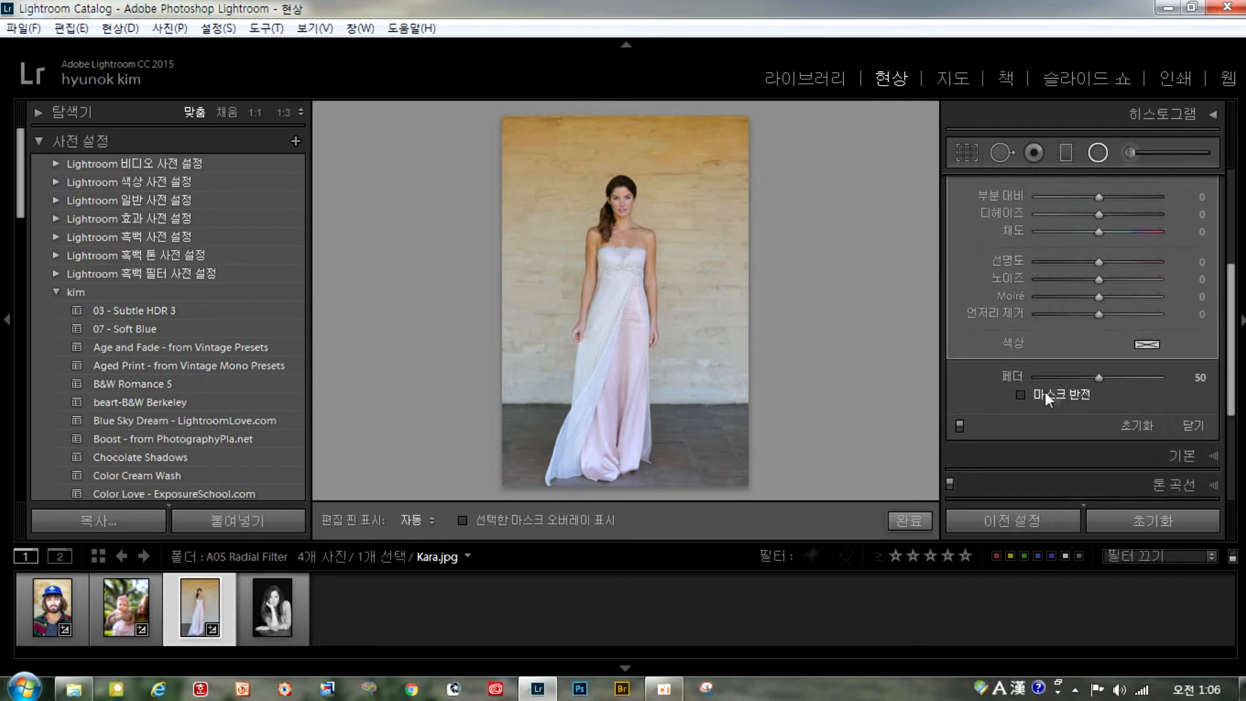
{"action": "left_click", "coordinate": [1020, 395]}
{"action": "left_click_drag", "start_coordinate": [1231, 383], "coordinate": [1231, 292]}
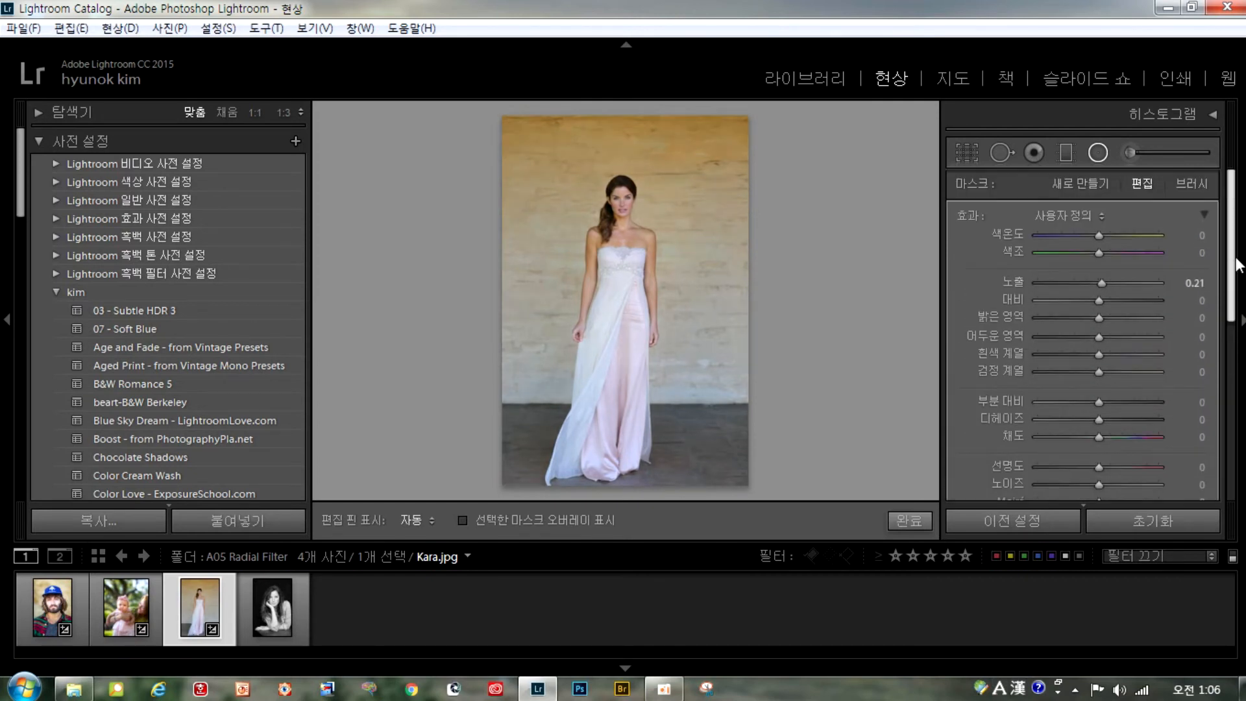
{"action": "left_click_drag", "start_coordinate": [1103, 287], "coordinate": [1112, 288]}
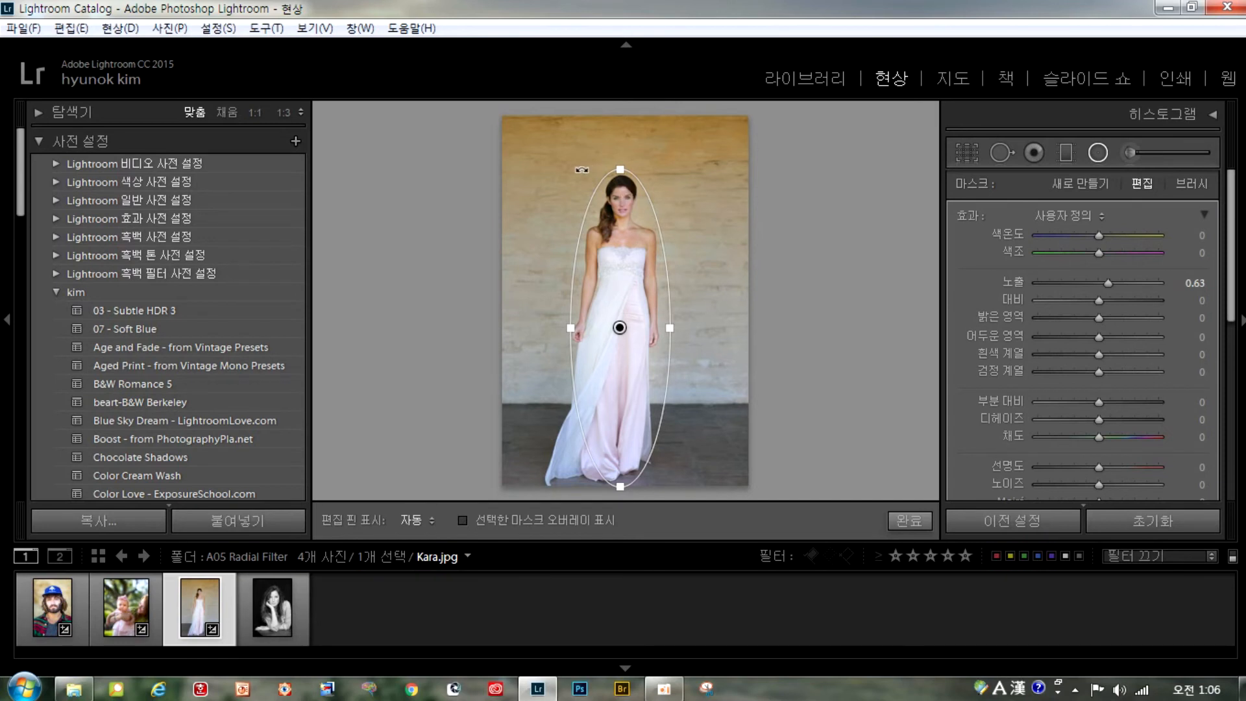
Create a second radial filter as a small circle around the woman's face and set its exposure to −1.17
{"action": "left_click", "coordinate": [1080, 184]}
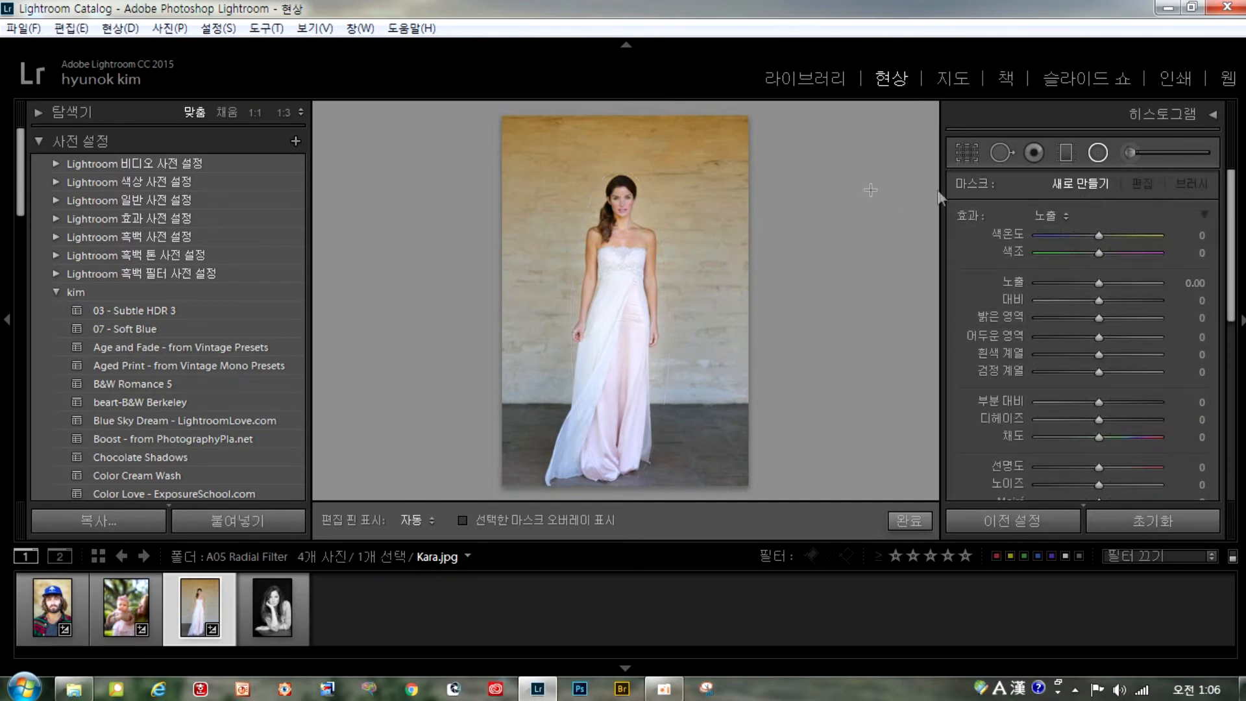
{"action": "left_click_drag", "start_coordinate": [617, 196], "coordinate": [637, 216]}
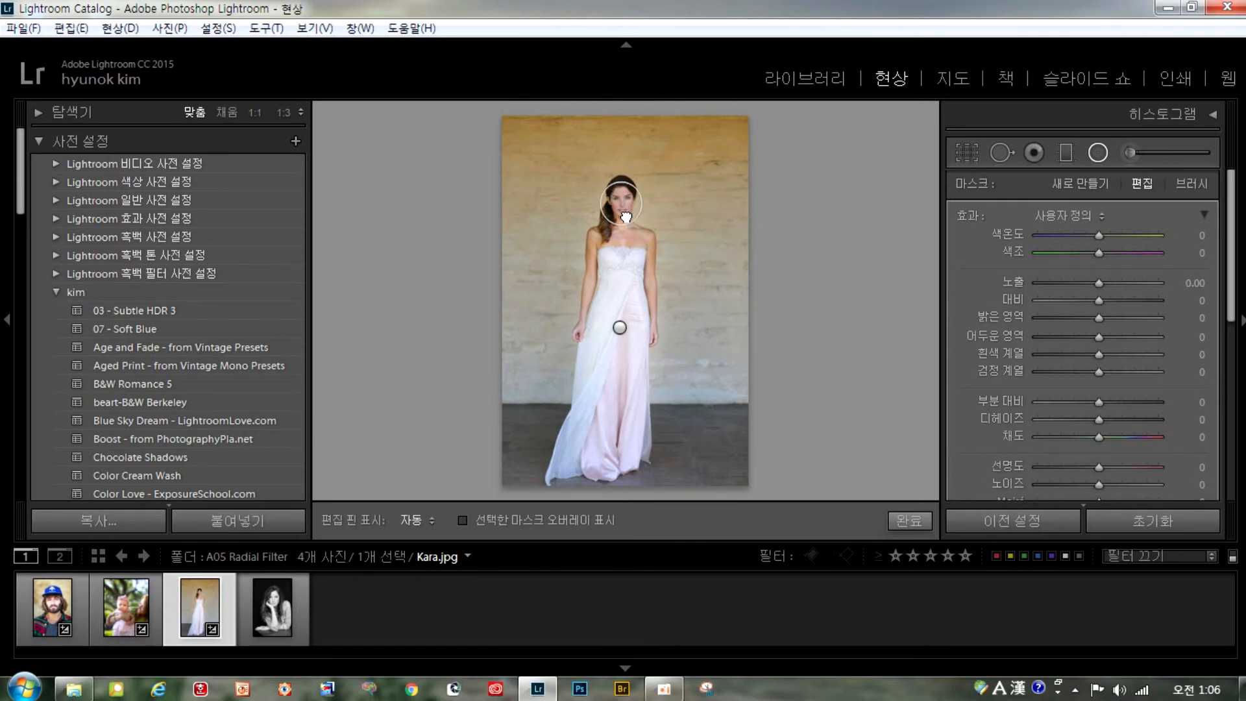
{"action": "mouse_move", "coordinate": [1099, 283]}
{"action": "left_mouse_down"}
{"action": "mouse_move", "coordinate": [1111, 285]}
{"action": "mouse_move", "coordinate": [1085, 294]}
{"action": "left_mouse_up"}
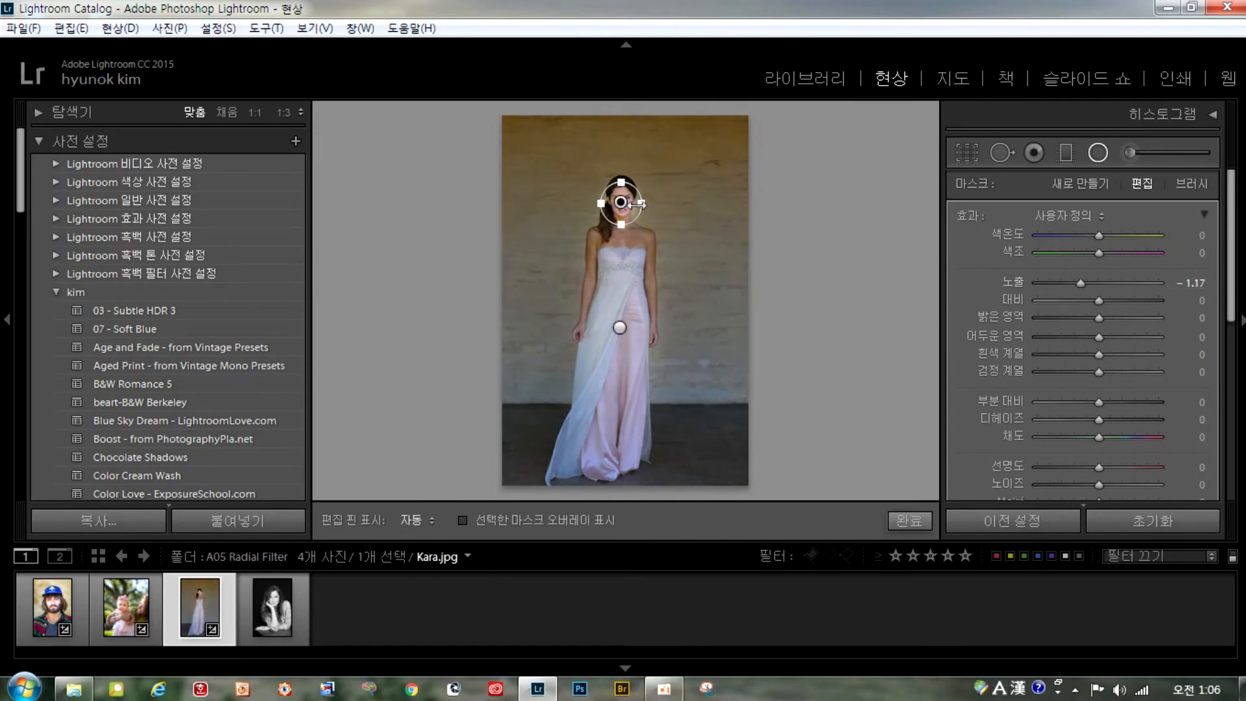
Stretch the face ellipse vertically to cover the head and neck, and set its exposure to −0.39
{"action": "left_click_drag", "start_coordinate": [625, 183], "coordinate": [623, 167]}
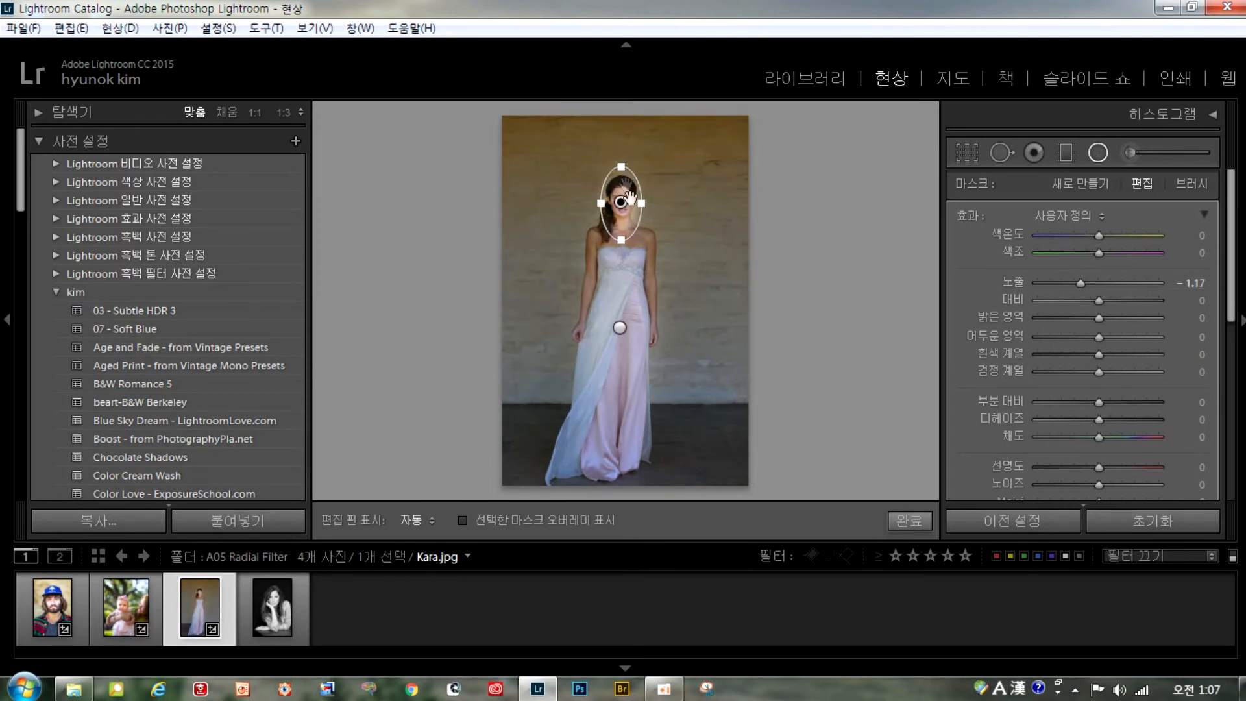
{"action": "left_click_drag", "start_coordinate": [625, 242], "coordinate": [624, 260]}
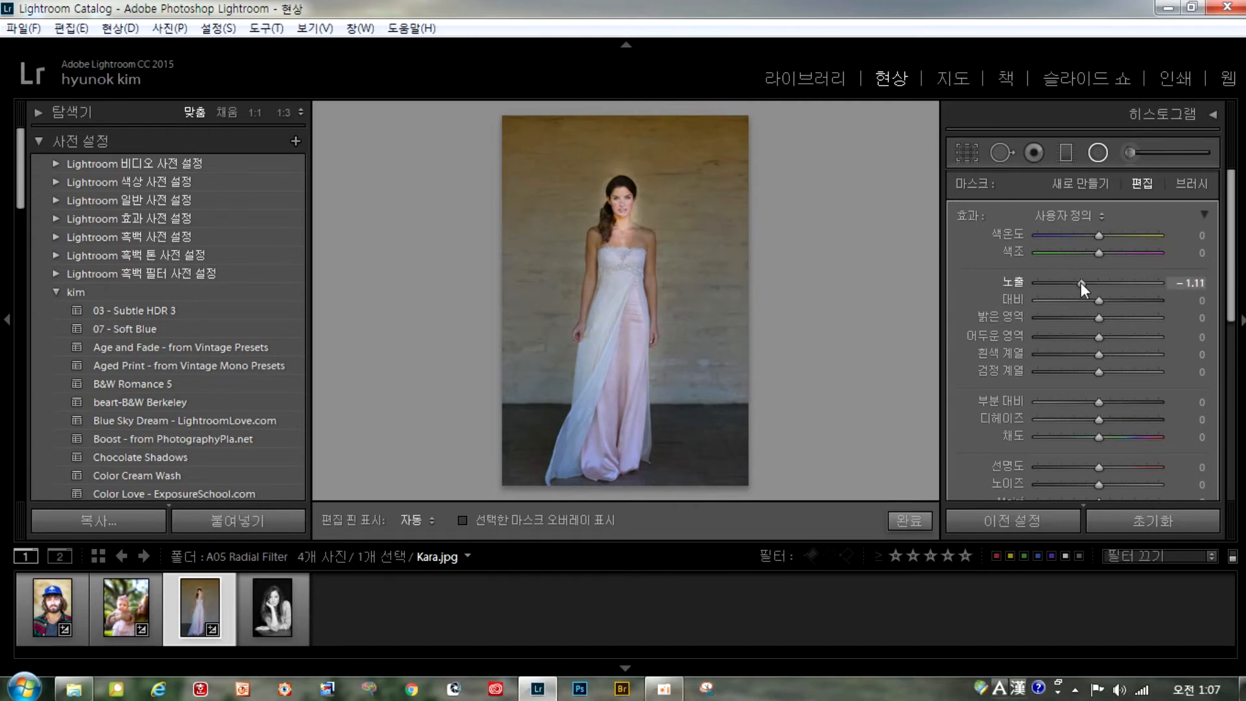
{"action": "left_click_drag", "start_coordinate": [1081, 283], "coordinate": [1085, 285]}
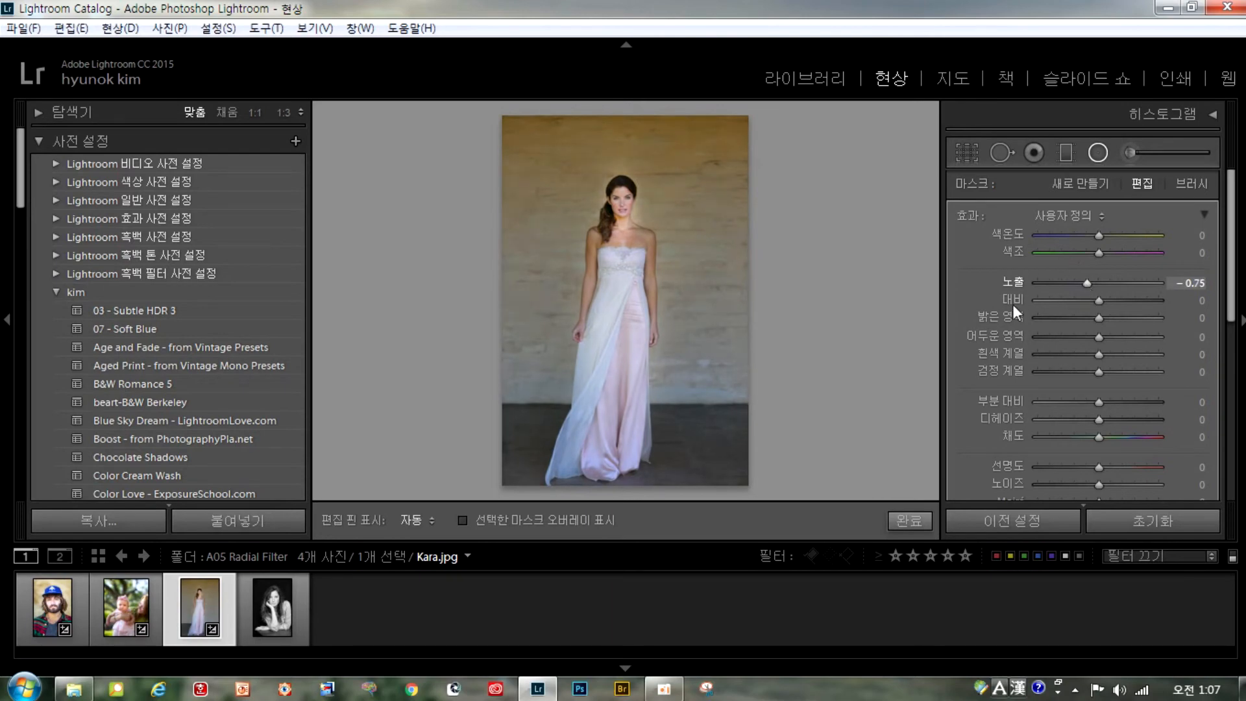
{"action": "left_click", "coordinate": [1242, 692]}
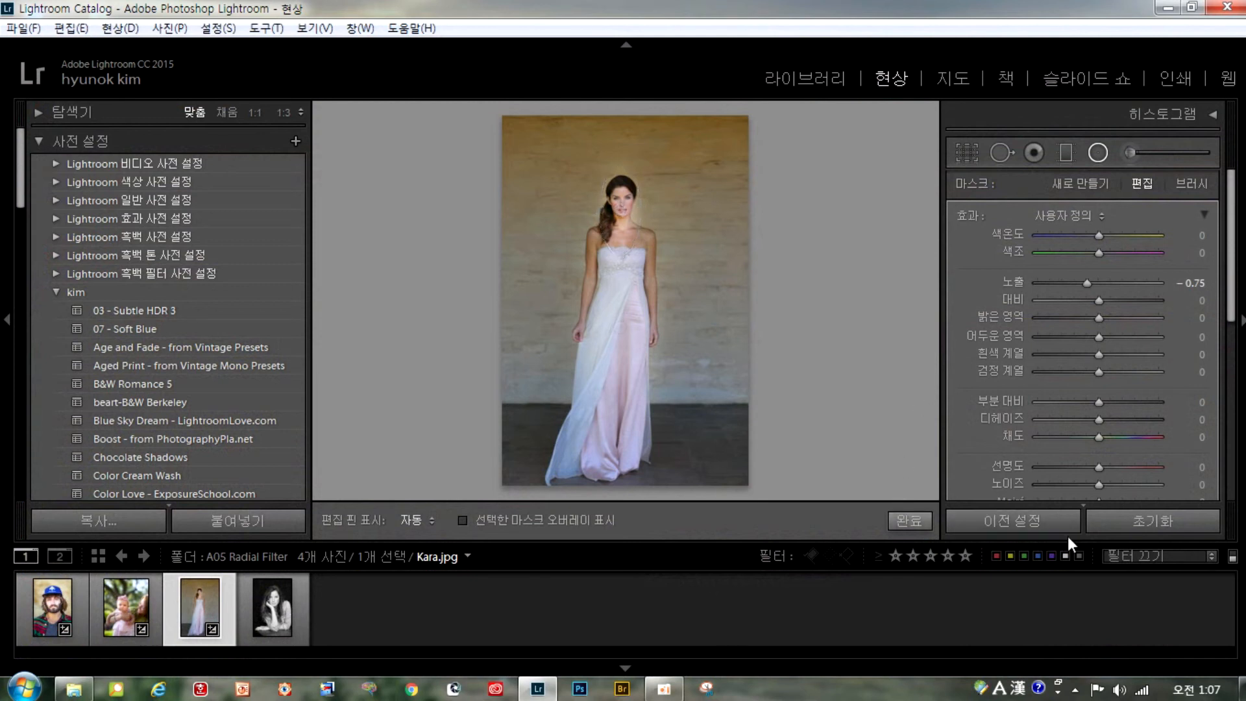
{"action": "left_click_drag", "start_coordinate": [1086, 284], "coordinate": [1093, 285]}
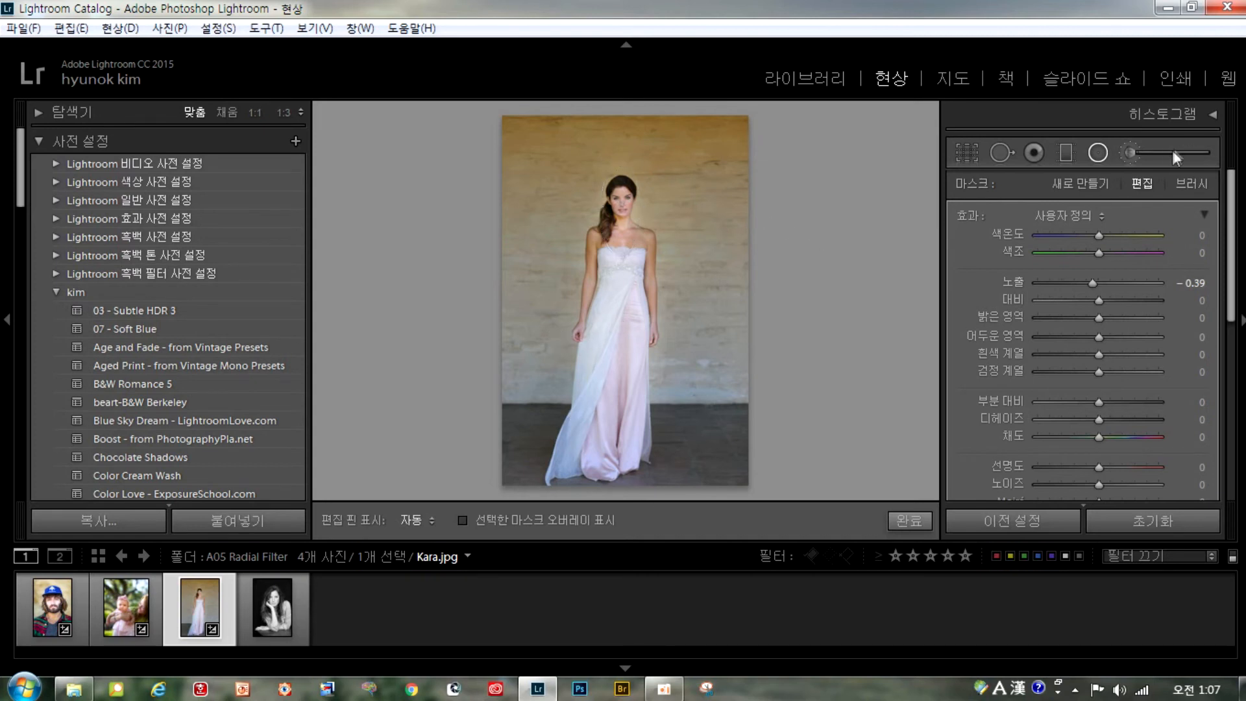
Compare the Radial Filter with the Adjustment Brush and examine the brush's effect, size, feather and flow settings
{"action": "left_click", "coordinate": [1136, 150]}
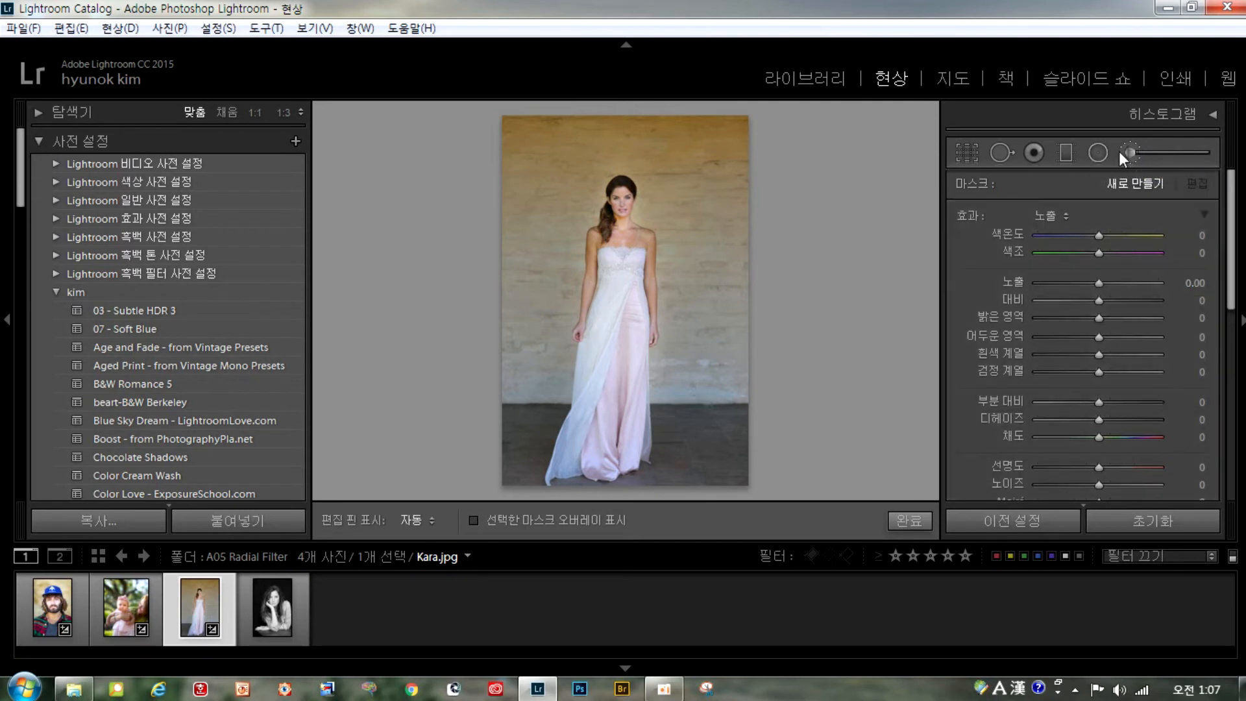
{"action": "left_click", "coordinate": [1099, 153]}
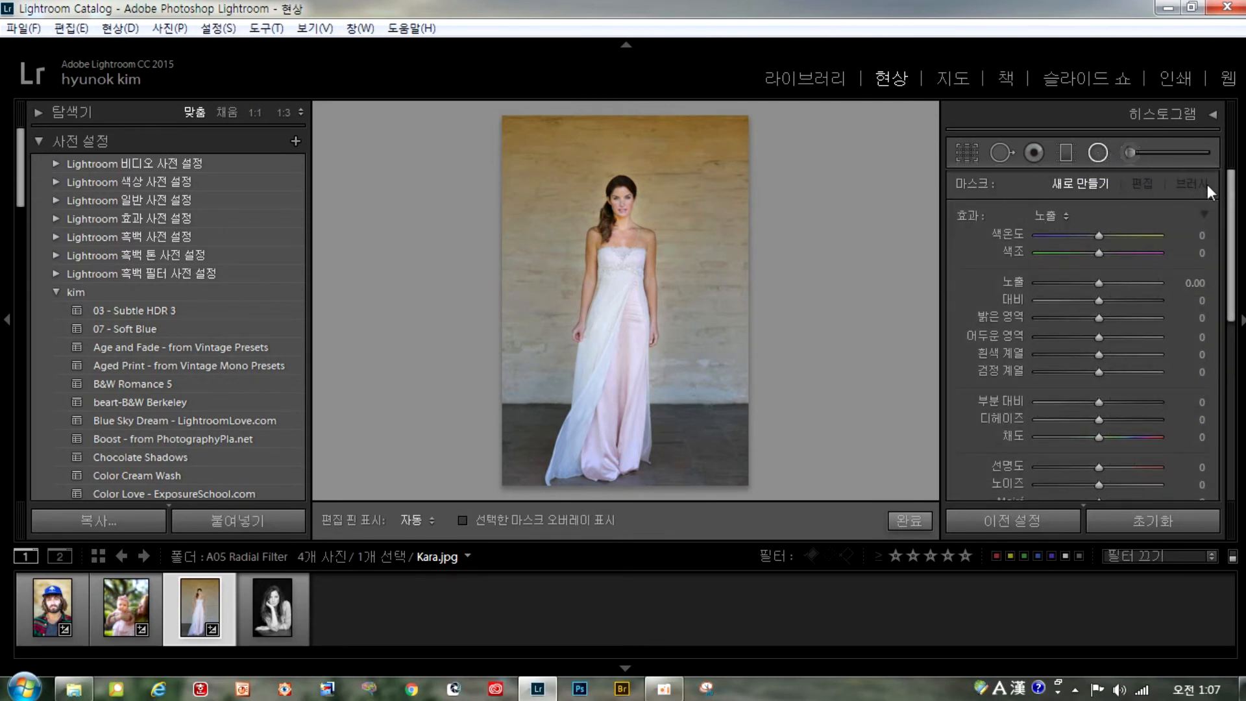
{"action": "left_click", "coordinate": [1132, 154]}
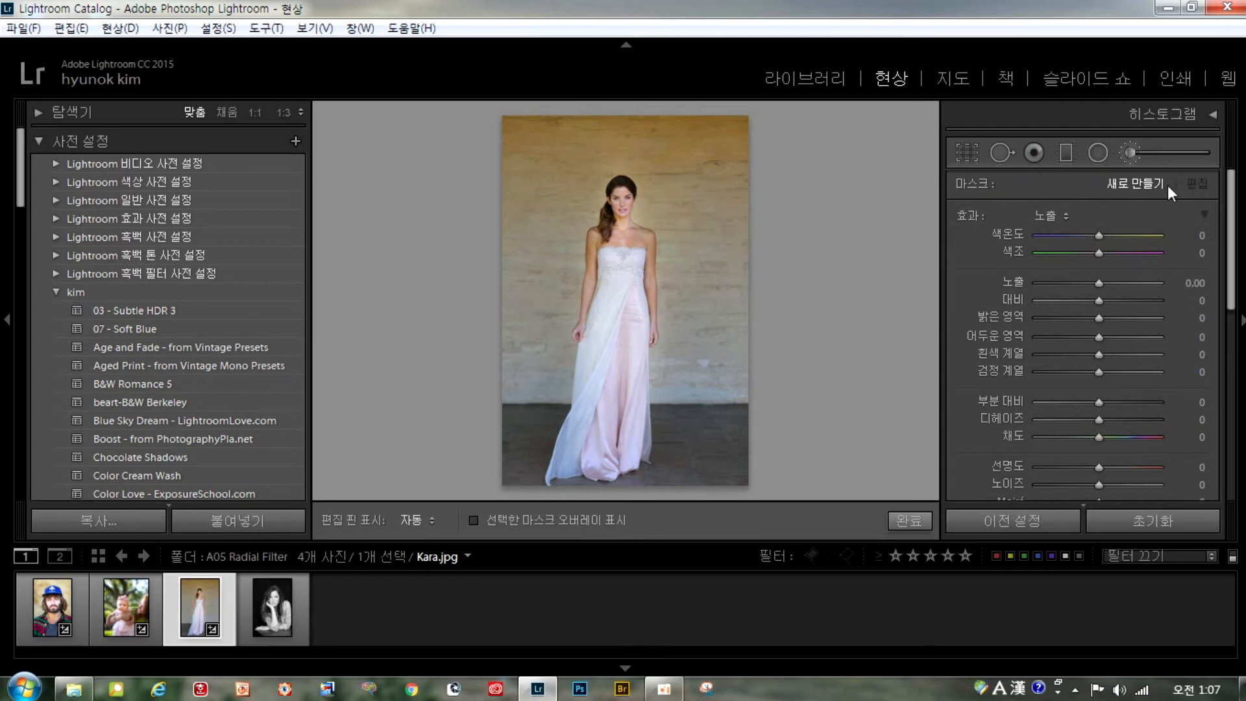
{"action": "mouse_move", "coordinate": [1232, 273]}
{"action": "left_mouse_down"}
{"action": "mouse_move", "coordinate": [1245, 457]}
{"action": "mouse_move", "coordinate": [1245, 270]}
{"action": "mouse_move", "coordinate": [1243, 398]}
{"action": "mouse_move", "coordinate": [1244, 297]}
{"action": "left_mouse_up"}
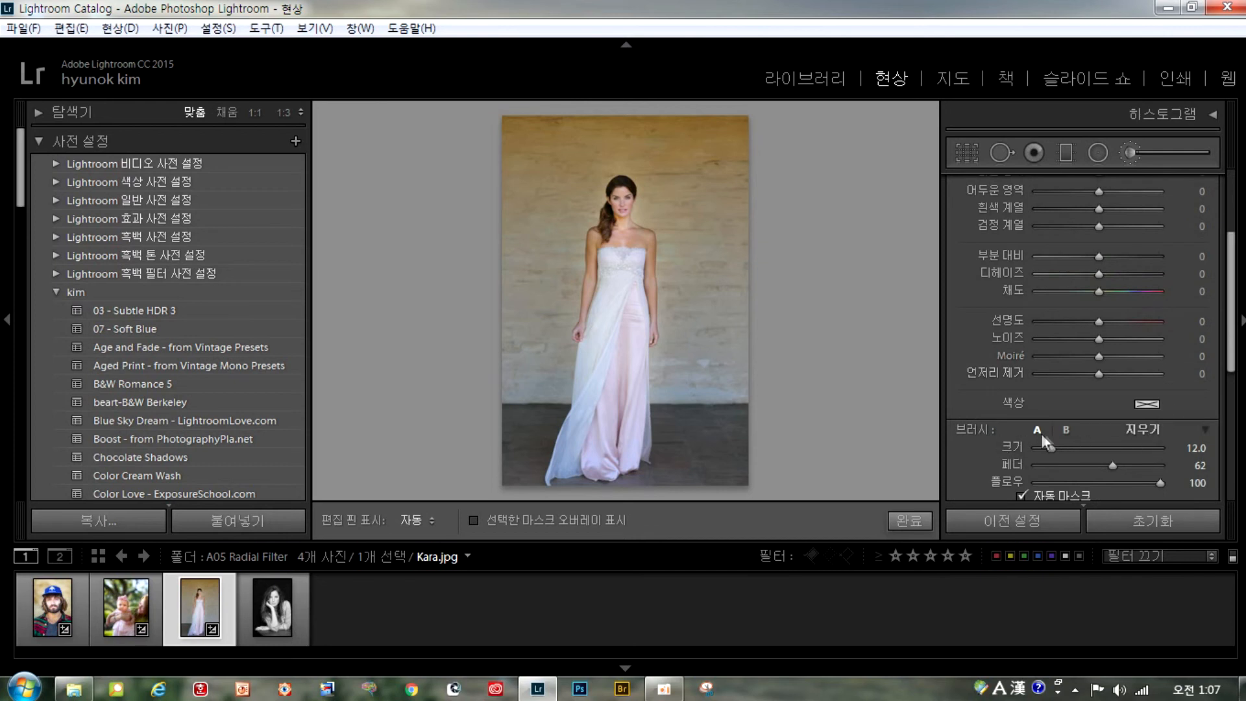
{"action": "left_click_drag", "start_coordinate": [1232, 365], "coordinate": [1238, 270]}
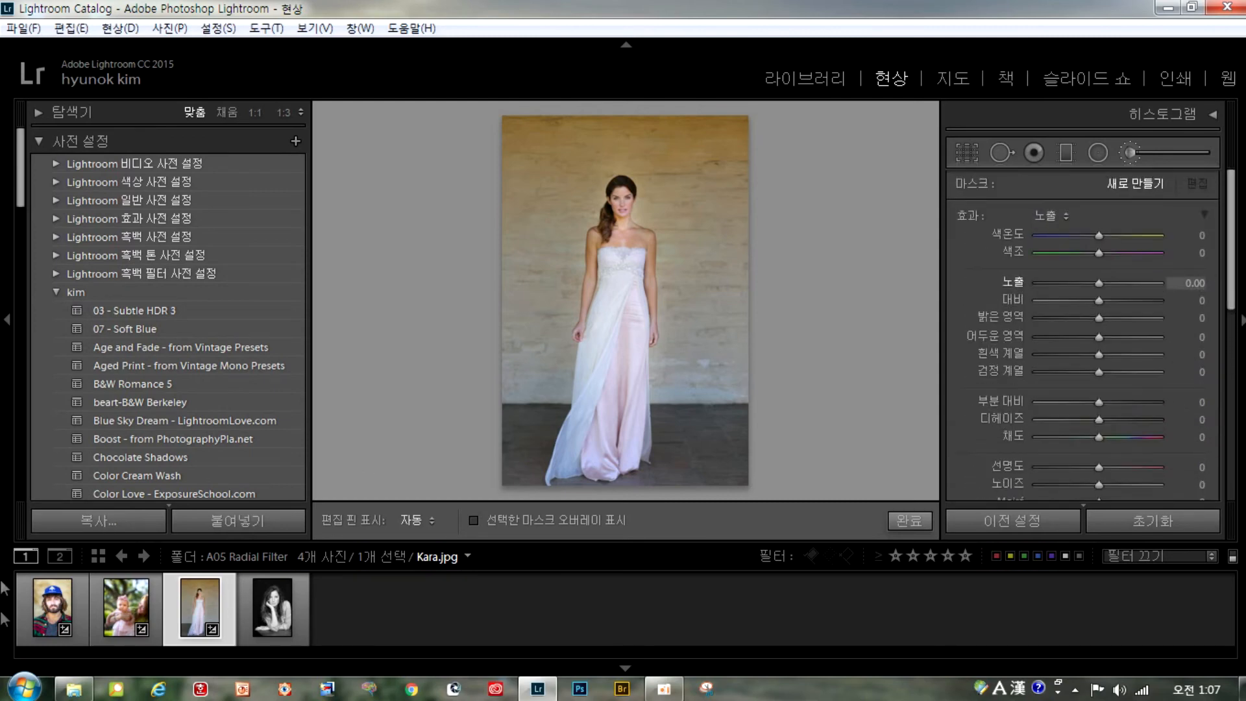
Open Moire.jpg from the A04 Local Adjustments folder in the Develop module and activate the Adjustment Brush
{"action": "left_click", "coordinate": [810, 83]}
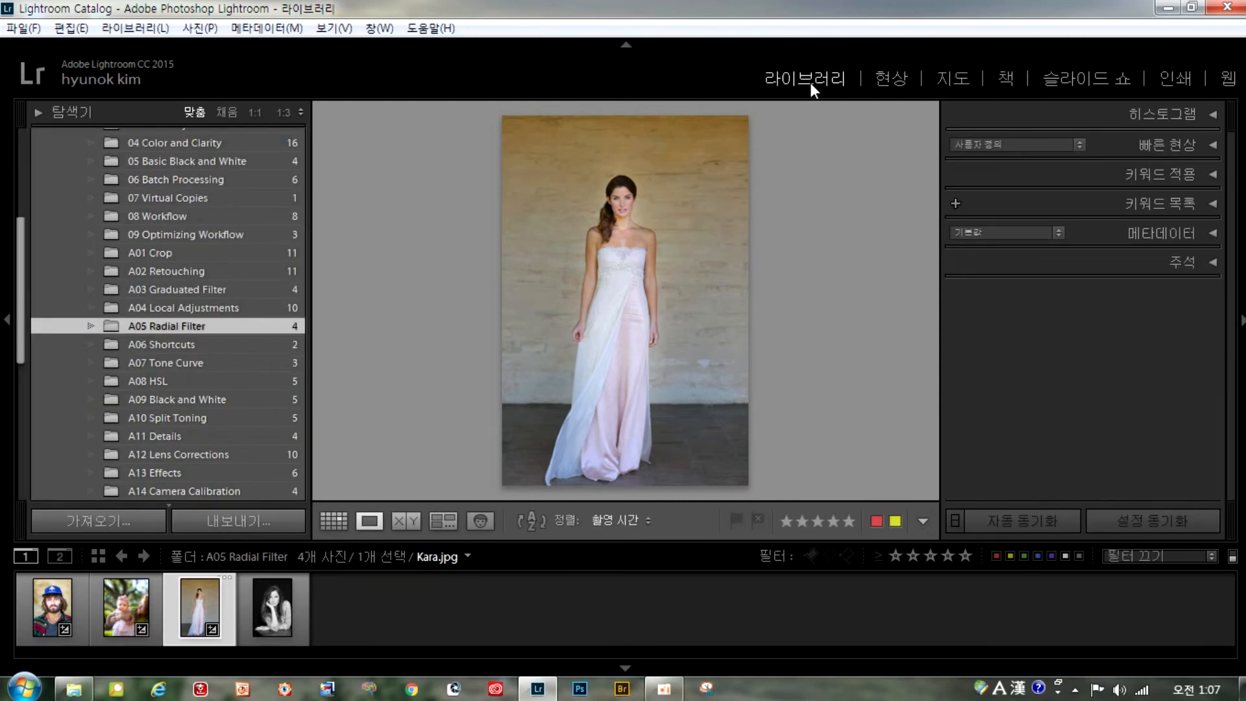
{"action": "left_click", "coordinate": [196, 306]}
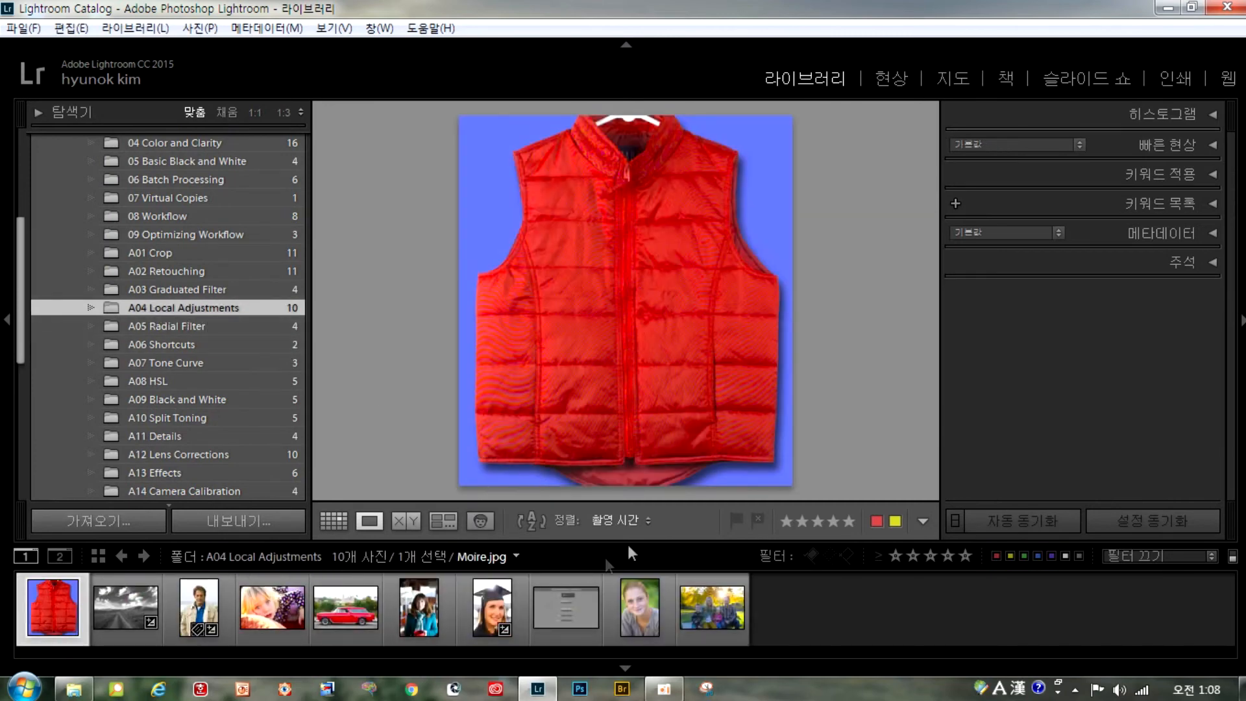
{"action": "left_click", "coordinate": [893, 80]}
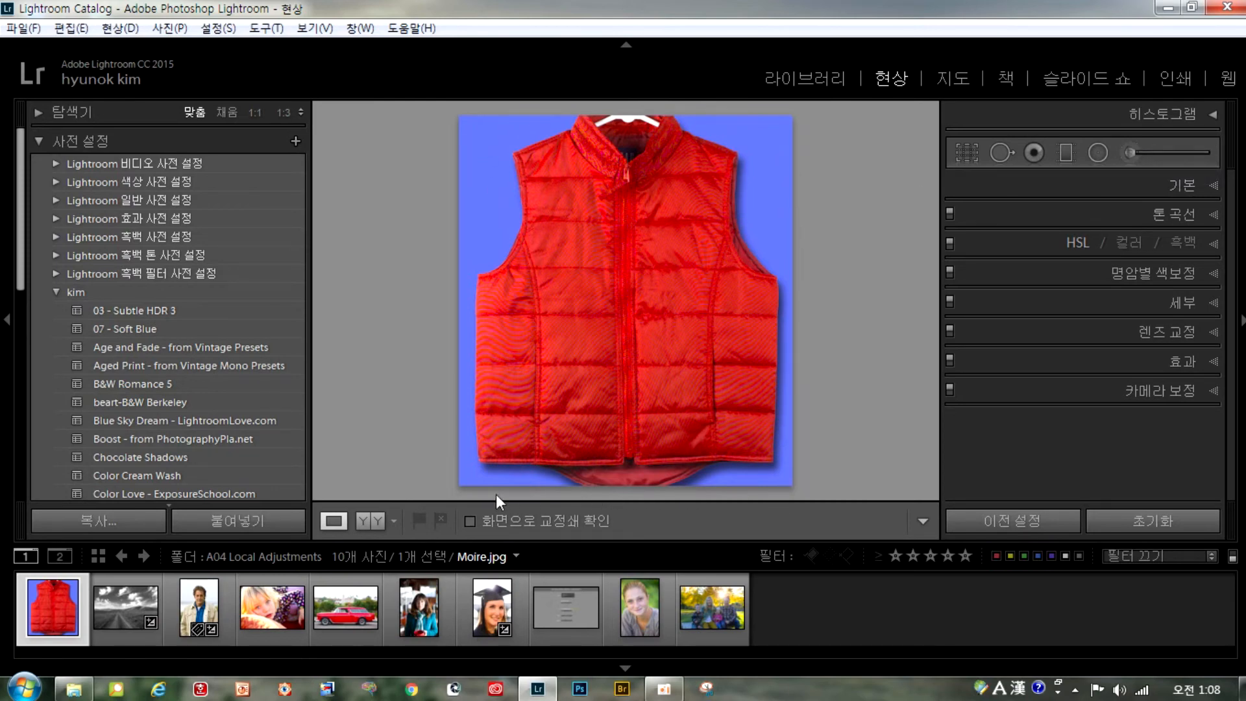
{"action": "left_click", "coordinate": [965, 153]}
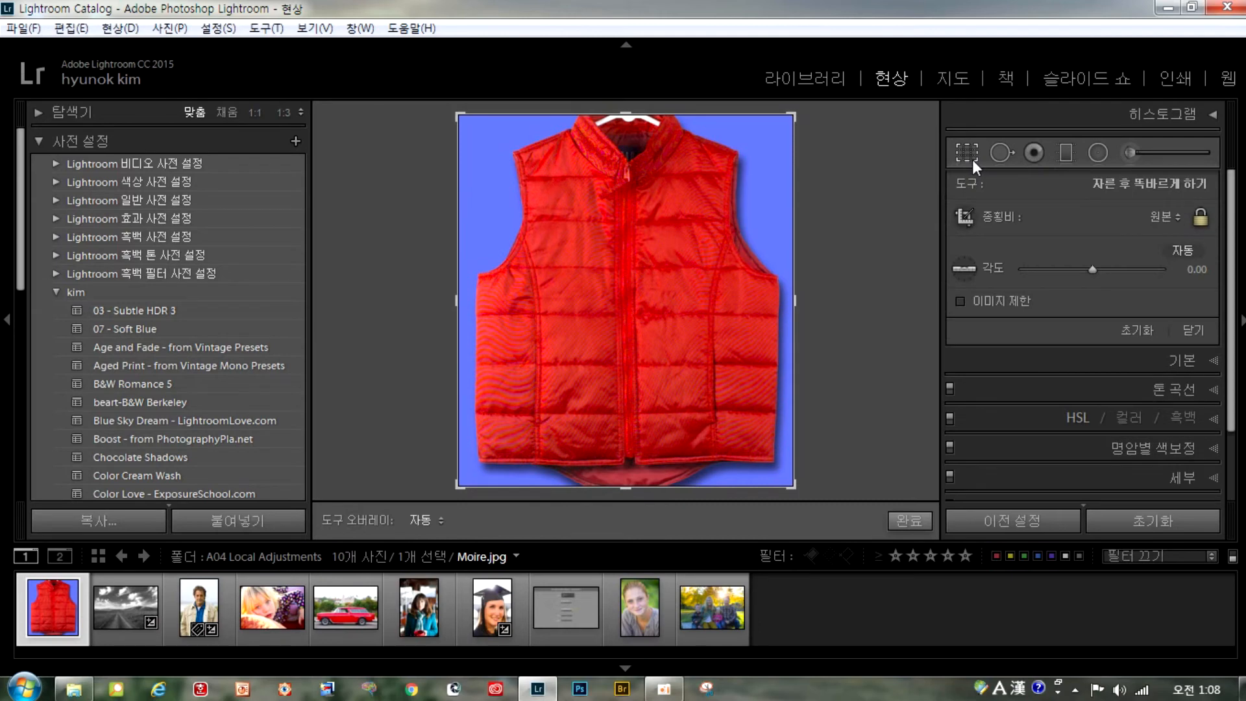
{"action": "left_click", "coordinate": [1130, 154]}
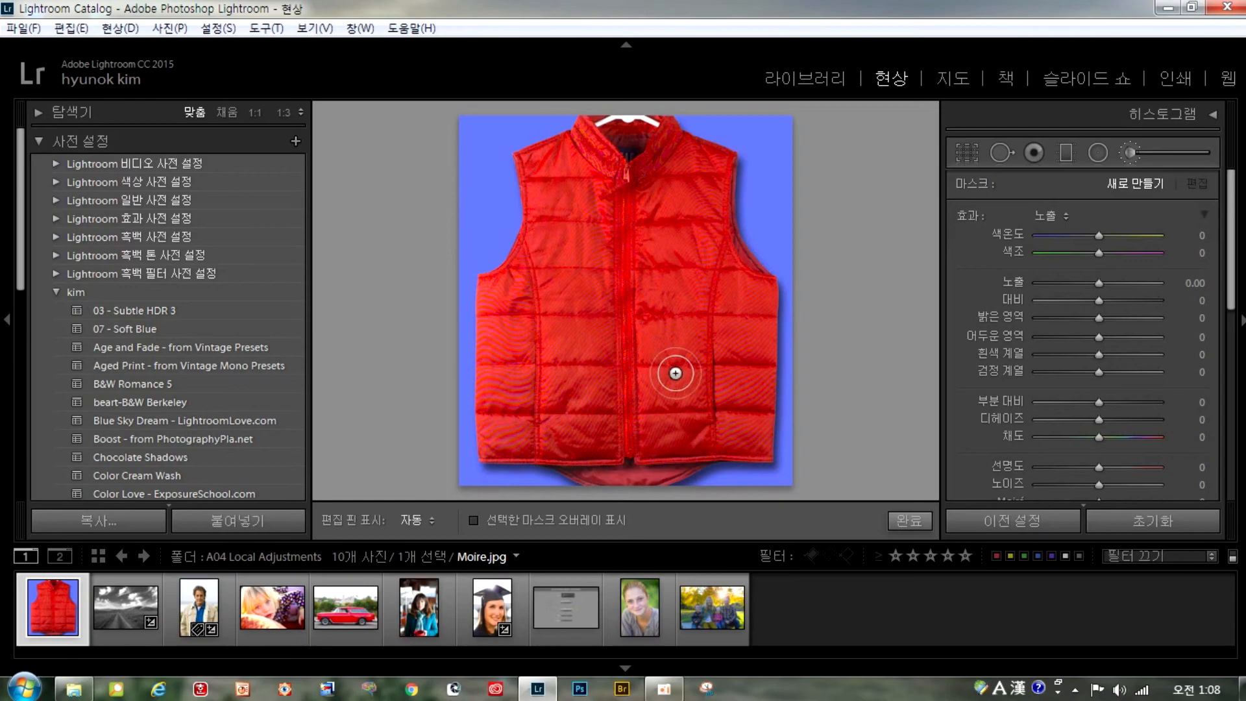
Inspect the vest's moiré pattern at 1:1, and set the Adjustment Brush to size 25.0 with Moiré at 100
{"action": "left_click", "coordinate": [255, 114]}
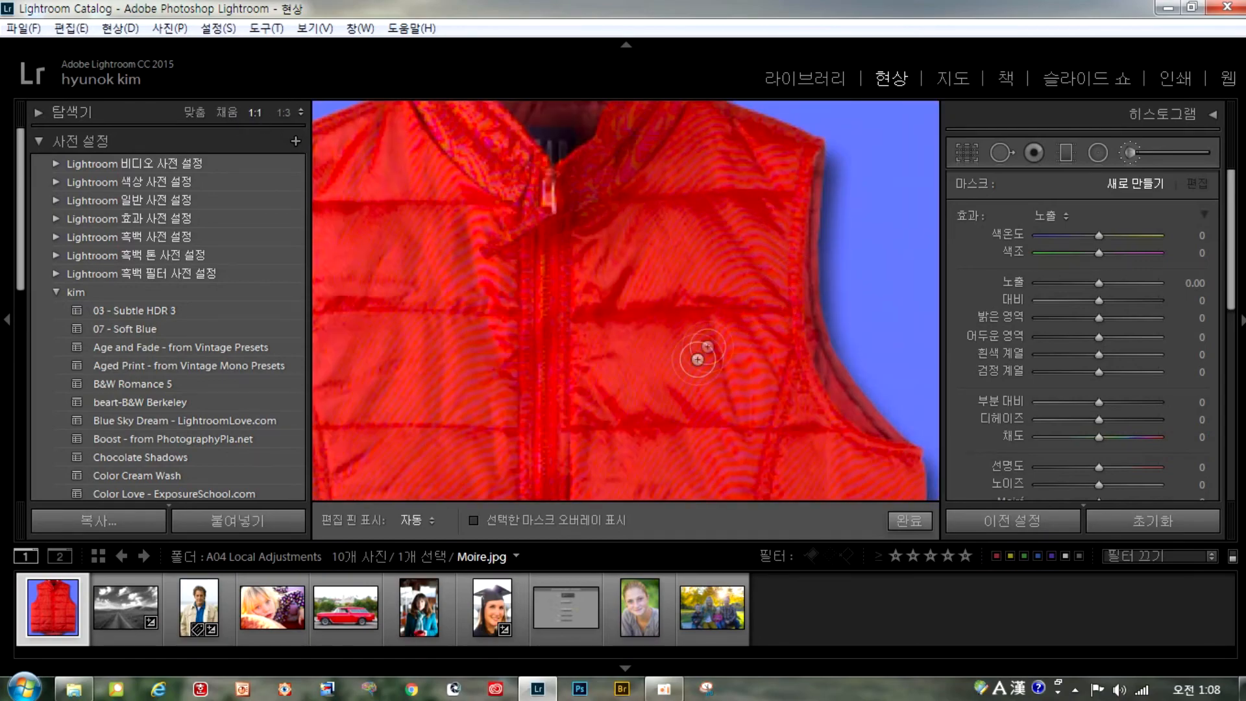
{"action": "mouse_move", "coordinate": [552, 403]}
{"action": "left_mouse_down"}
{"action": "mouse_move", "coordinate": [573, 358]}
{"action": "mouse_move", "coordinate": [565, 278]}
{"action": "left_mouse_up"}
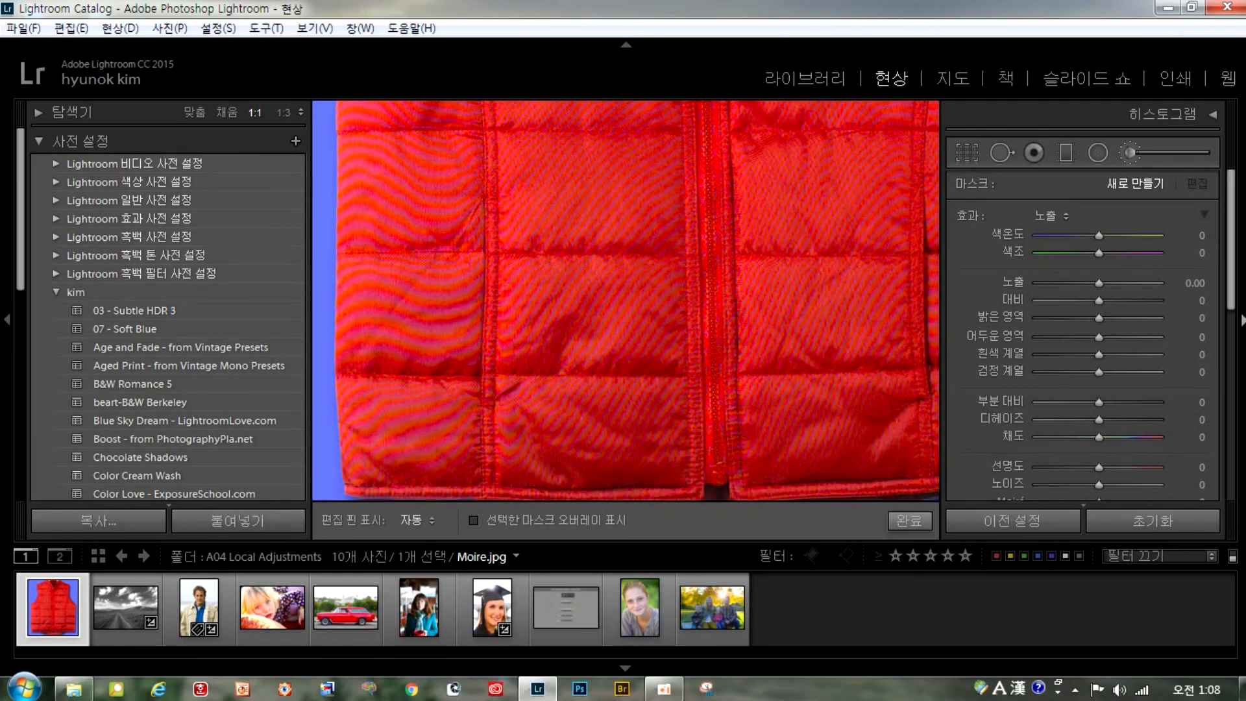
{"action": "left_click_drag", "start_coordinate": [1233, 303], "coordinate": [1233, 352]}
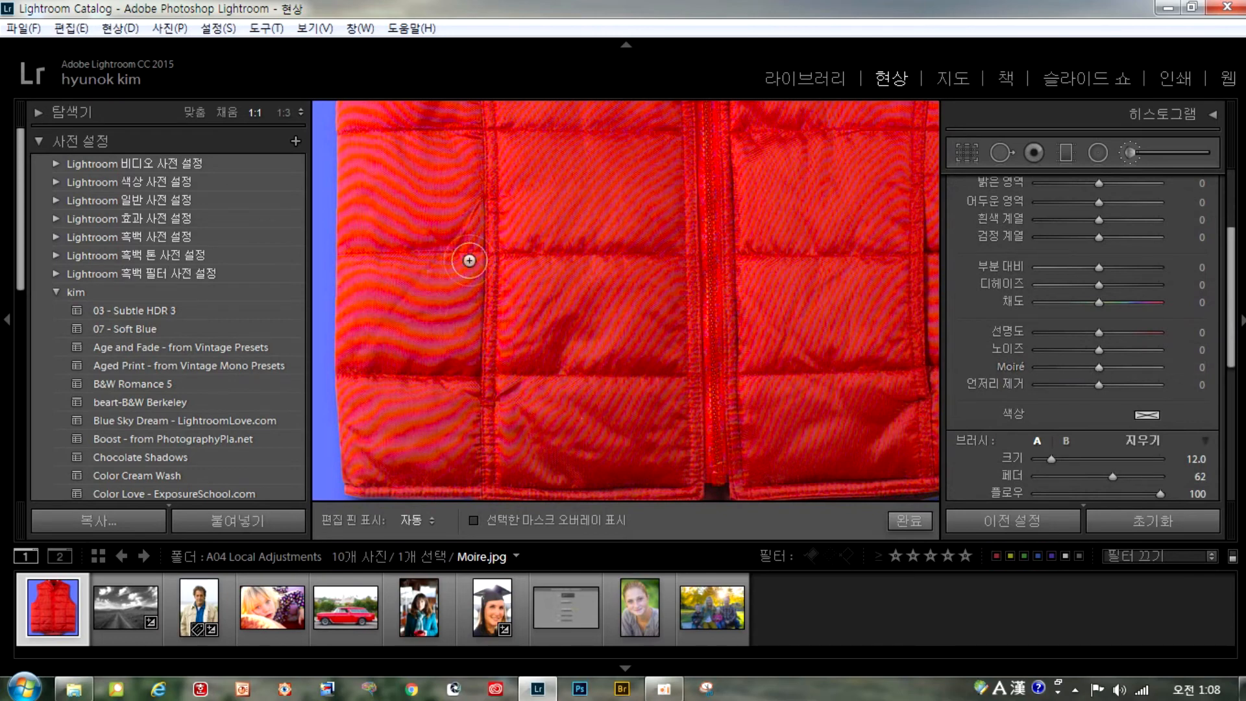
{"action": "key", "text": "bracketright"}
{"action": "key", "text": "bracketright"}
{"action": "key", "text": "bracketright"}
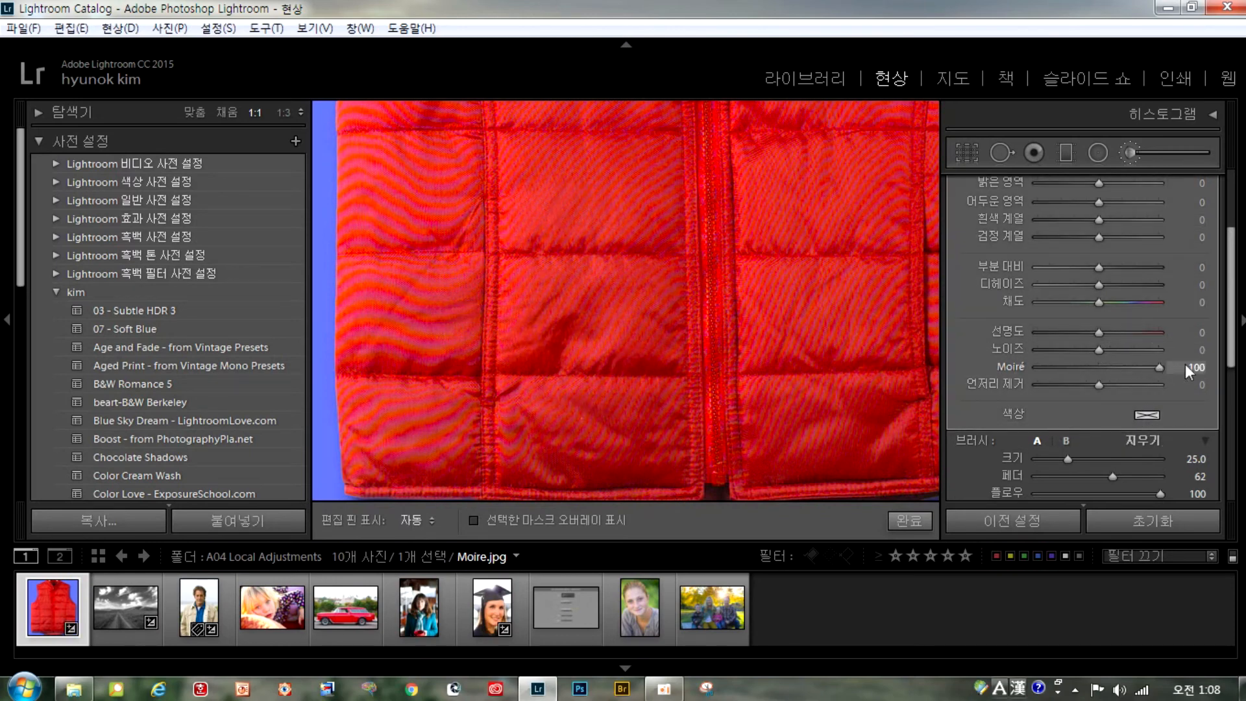
{"action": "left_click_drag", "start_coordinate": [999, 385], "coordinate": [1170, 385]}
Paint the moiré reduction over the vest's lower panels up close and over the rest of the vest in the full view
{"action": "mouse_move", "coordinate": [447, 398]}
{"action": "left_mouse_down"}
{"action": "mouse_move", "coordinate": [434, 217]}
{"action": "mouse_move", "coordinate": [432, 466]}
{"action": "mouse_move", "coordinate": [400, 226]}
{"action": "mouse_move", "coordinate": [375, 455]}
{"action": "left_mouse_up"}
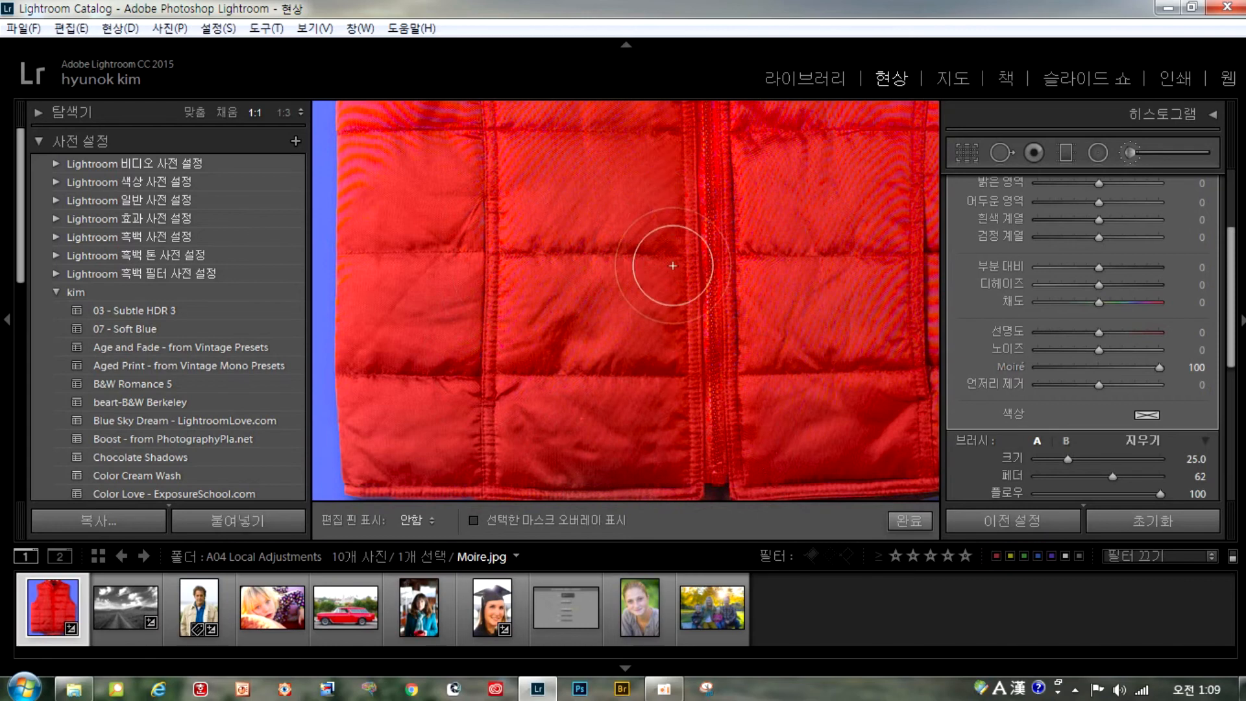
{"action": "key", "text": "h"}
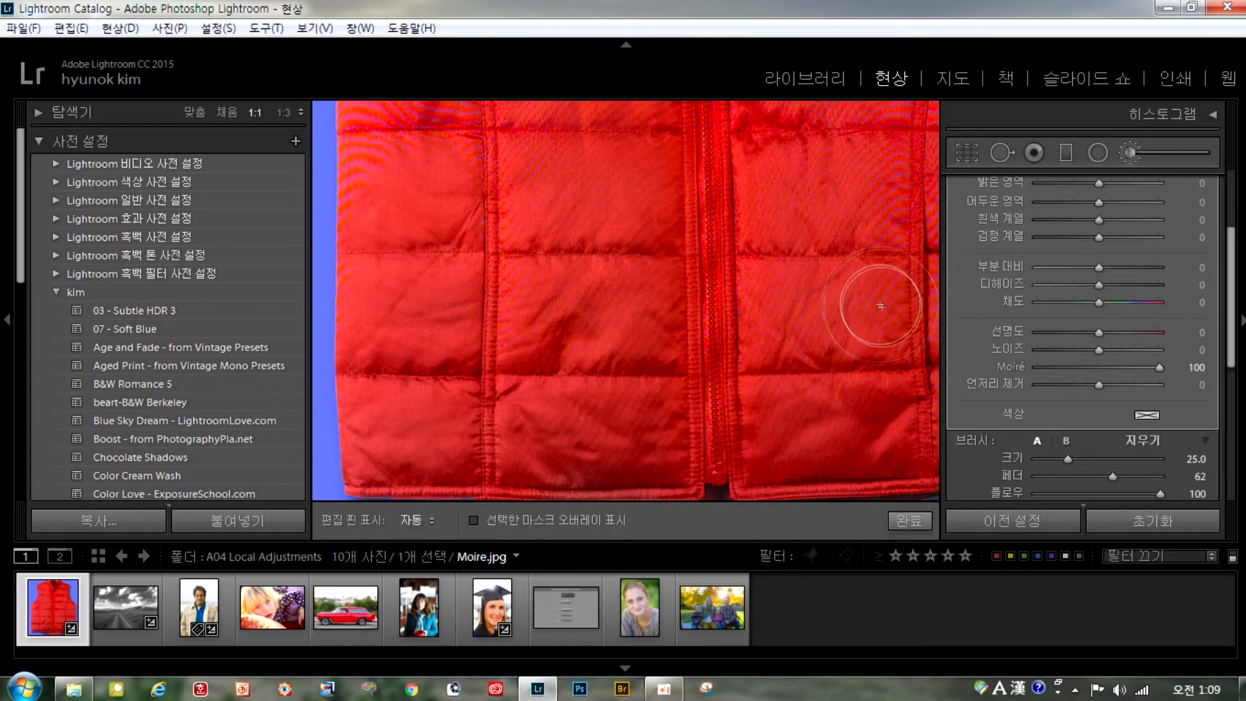
{"action": "left_click", "coordinate": [195, 113]}
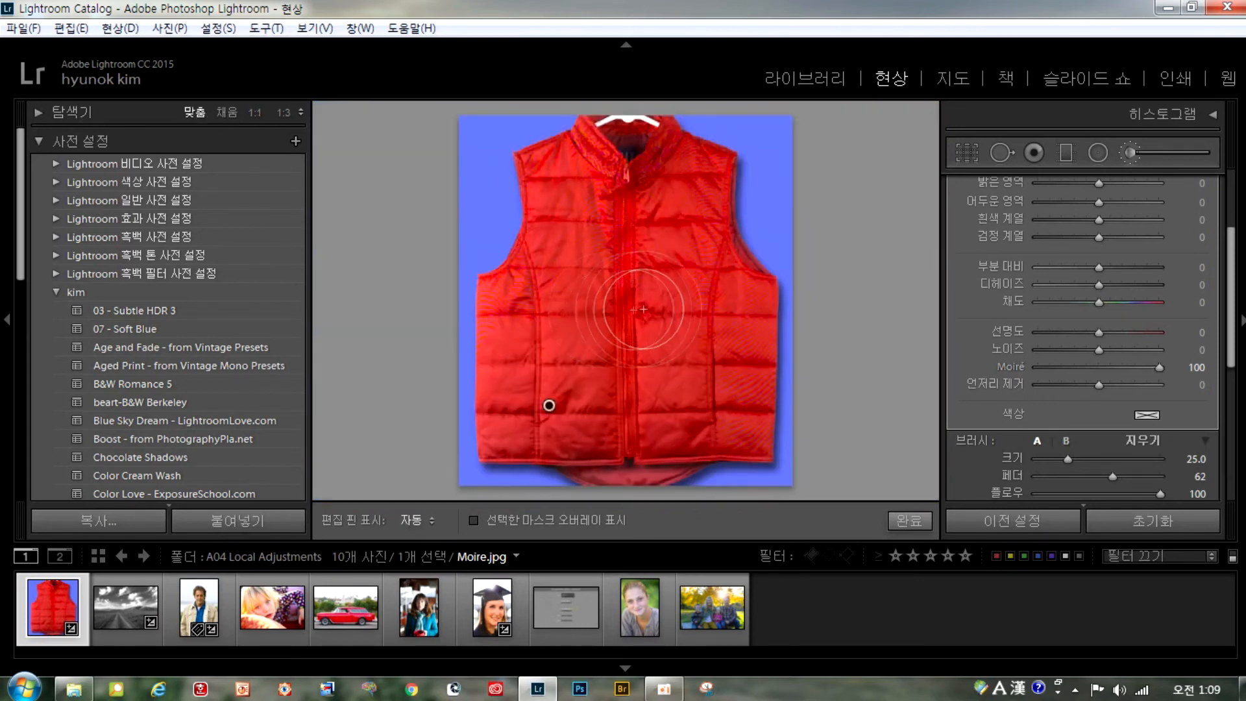
{"action": "key", "text": "h"}
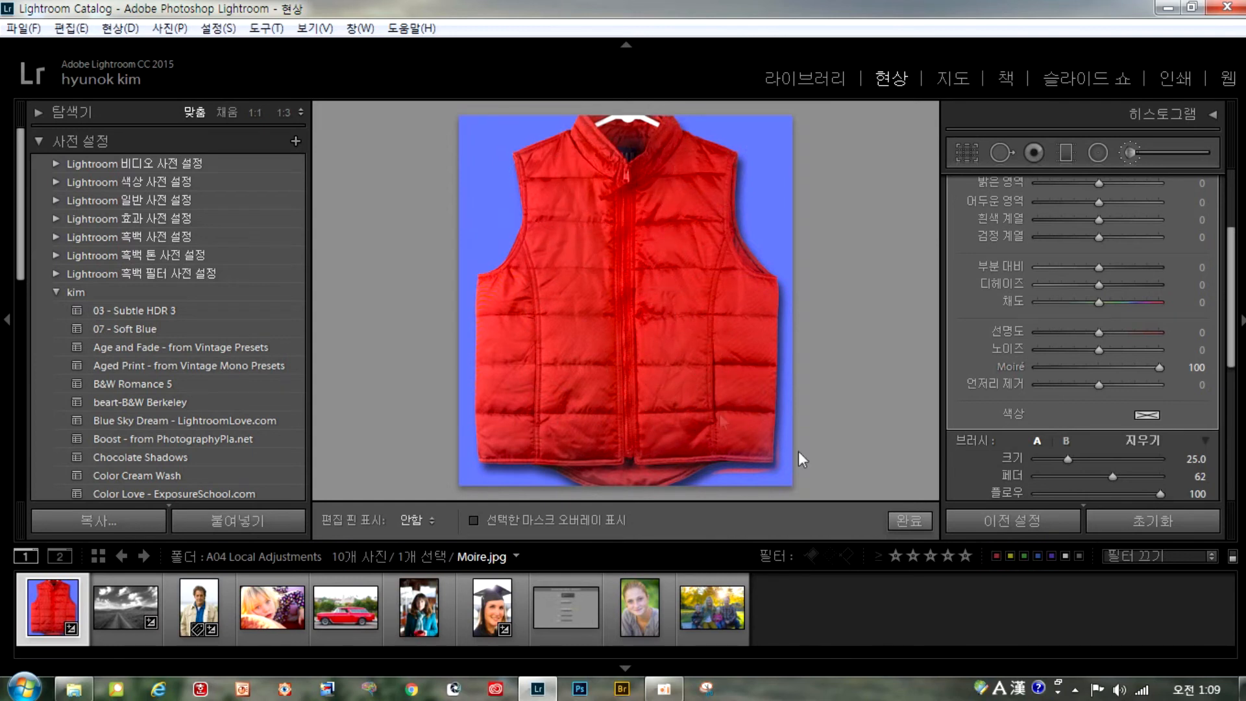
{"action": "mouse_move", "coordinate": [684, 406]}
{"action": "left_mouse_down"}
{"action": "mouse_move", "coordinate": [576, 277]}
{"action": "mouse_move", "coordinate": [493, 468]}
{"action": "mouse_move", "coordinate": [592, 241]}
{"action": "mouse_move", "coordinate": [650, 294]}
{"action": "left_mouse_up"}
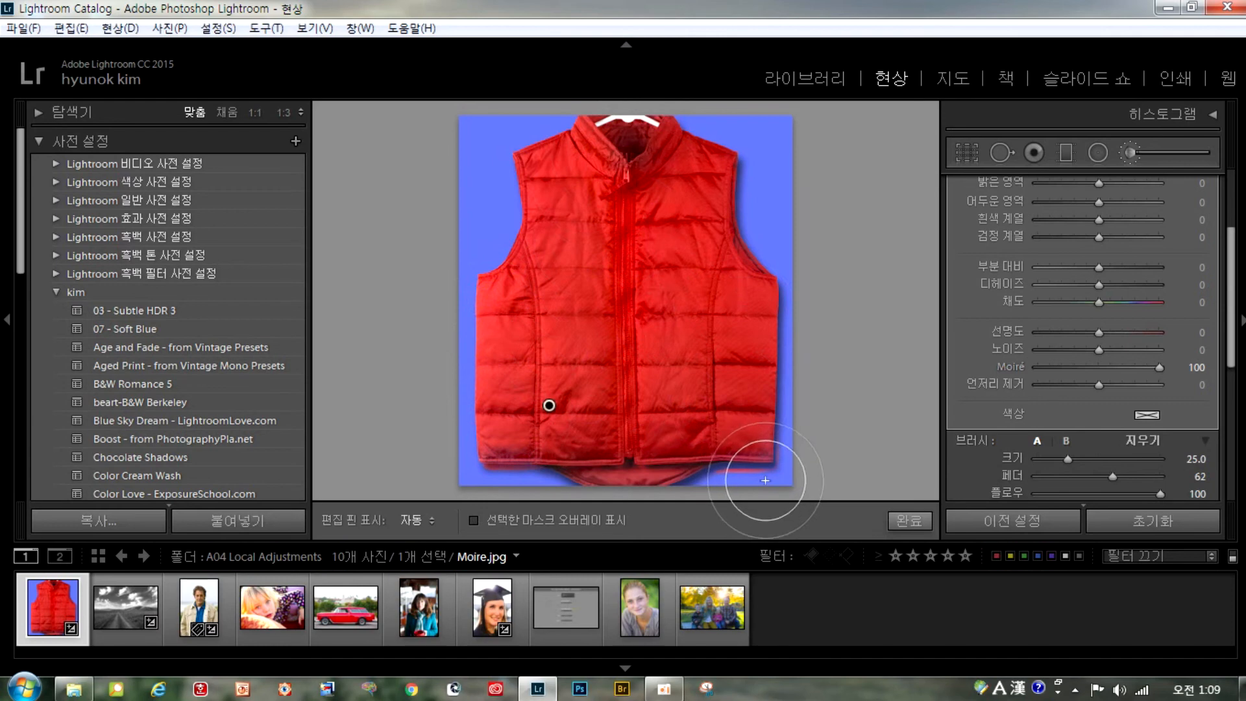
Erase the moiré correction that spilled past the vest's lower corner edge at 1:1, using an eraser size of 16.0
{"action": "scroll", "coordinate": [743, 465], "scroll_direction": "down", "scroll_amount": 5}
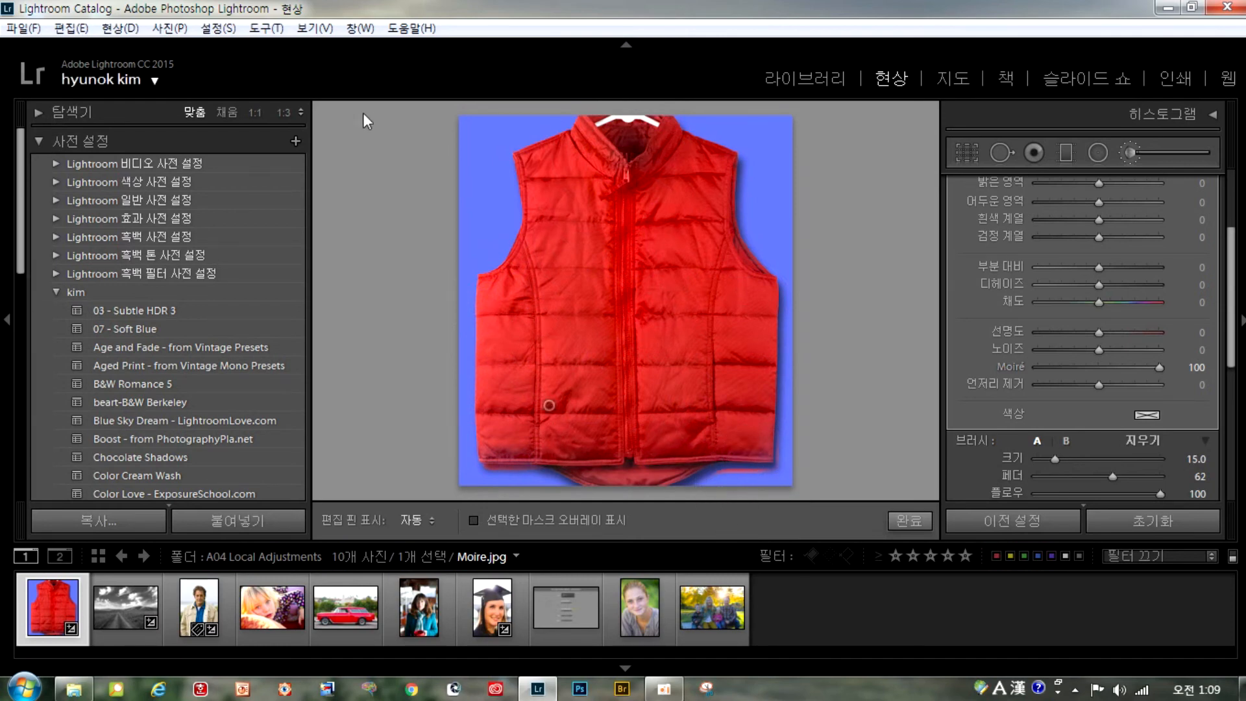
{"action": "left_click", "coordinate": [254, 112]}
{"action": "key", "text": "space"}
{"action": "mouse_move", "coordinate": [823, 436]}
{"action": "left_mouse_down"}
{"action": "mouse_move", "coordinate": [392, 200]}
{"action": "mouse_move", "coordinate": [407, 226]}
{"action": "left_mouse_up"}
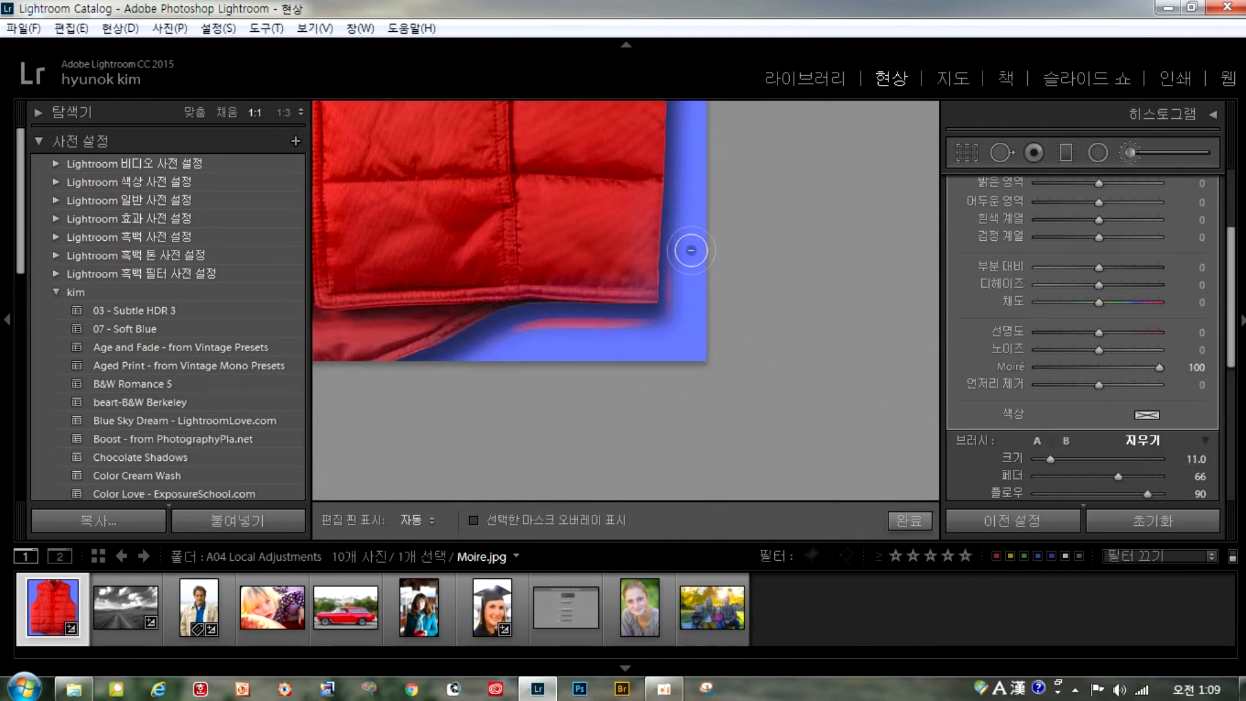
{"action": "key", "text": "h"}
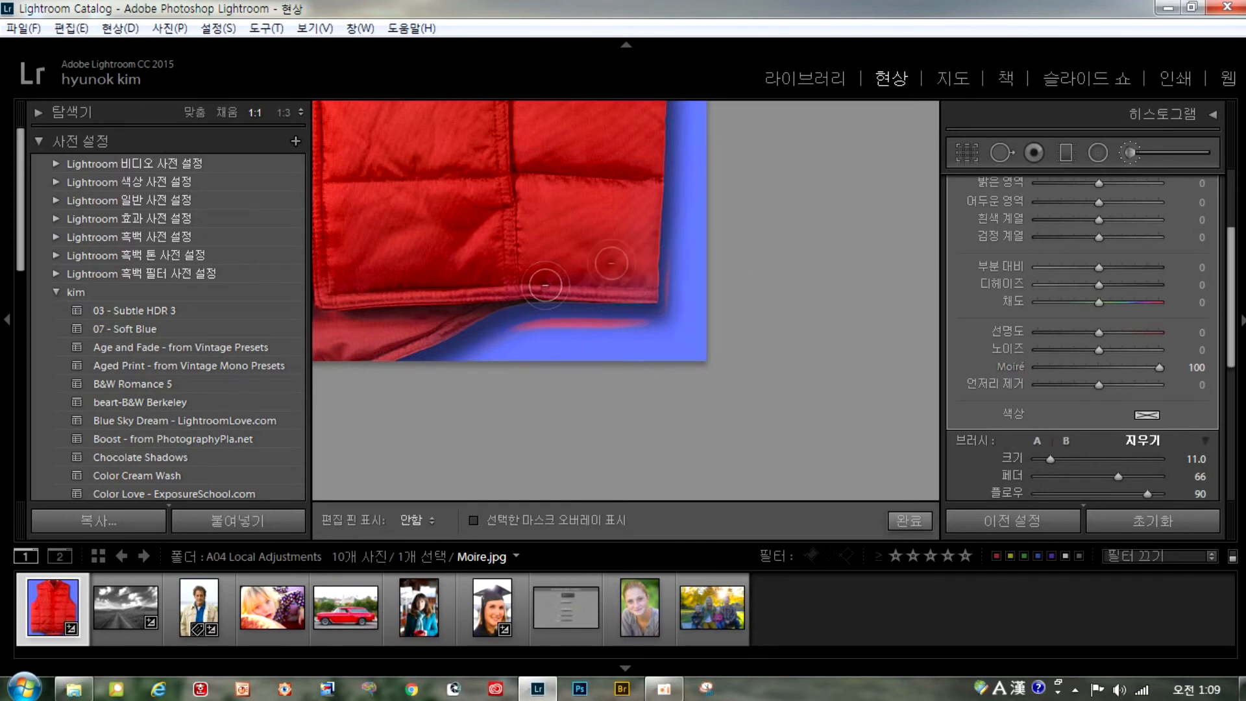
{"action": "scroll", "coordinate": [681, 340], "scroll_direction": "up", "scroll_amount": 5}
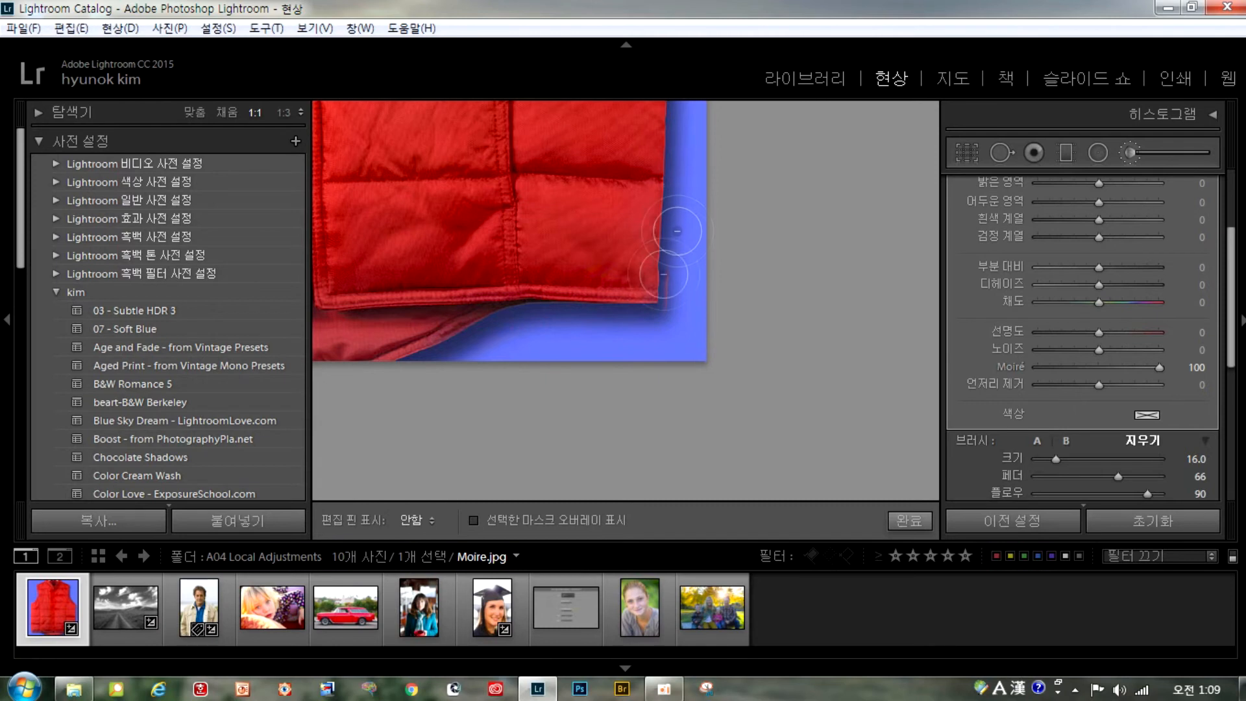
{"action": "key", "text": "h"}
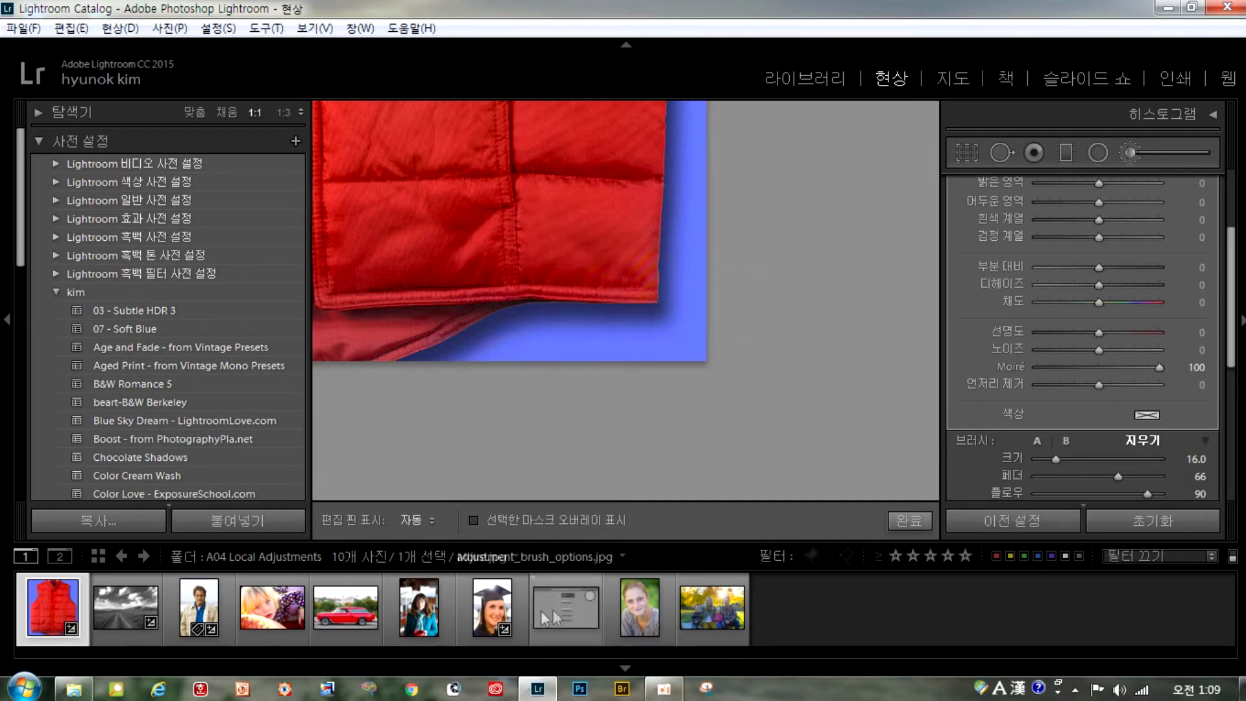
Open Antellope-Valley.dng, reset its develop adjustments and reactivate the Adjustment Brush at size 9.0 with the whole photo in view
{"action": "left_click", "coordinate": [118, 616]}
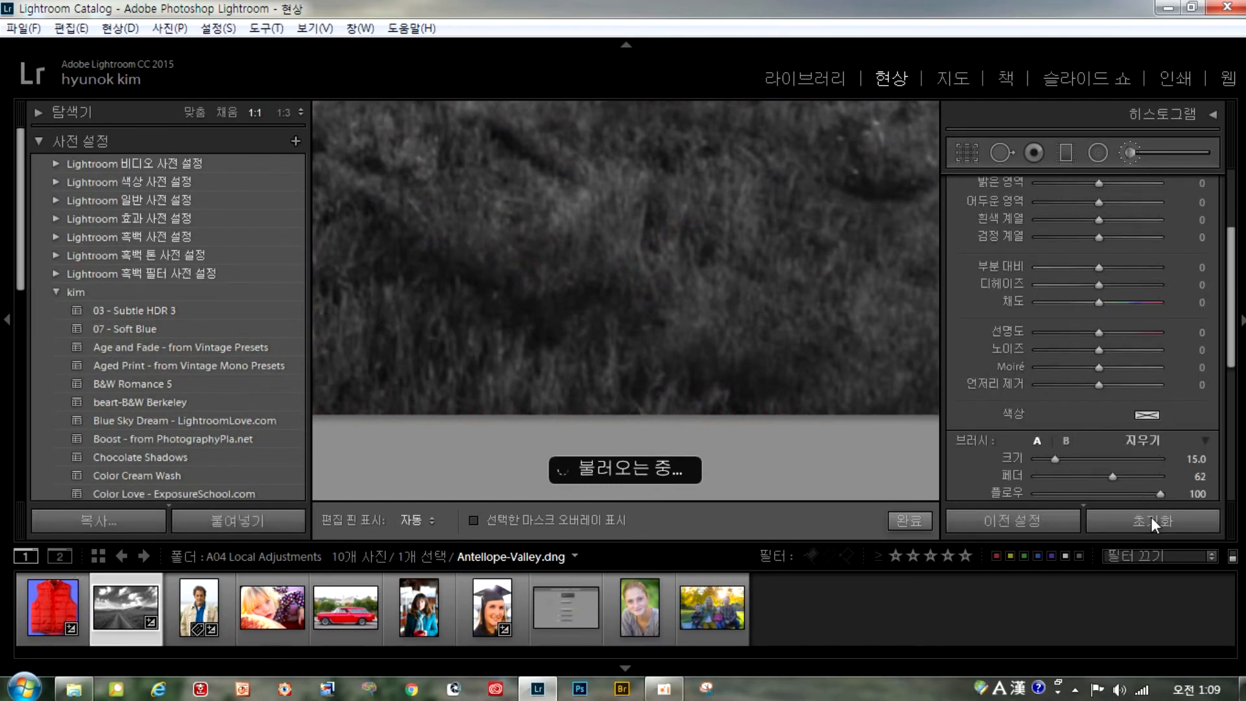
{"action": "left_click", "coordinate": [1152, 519]}
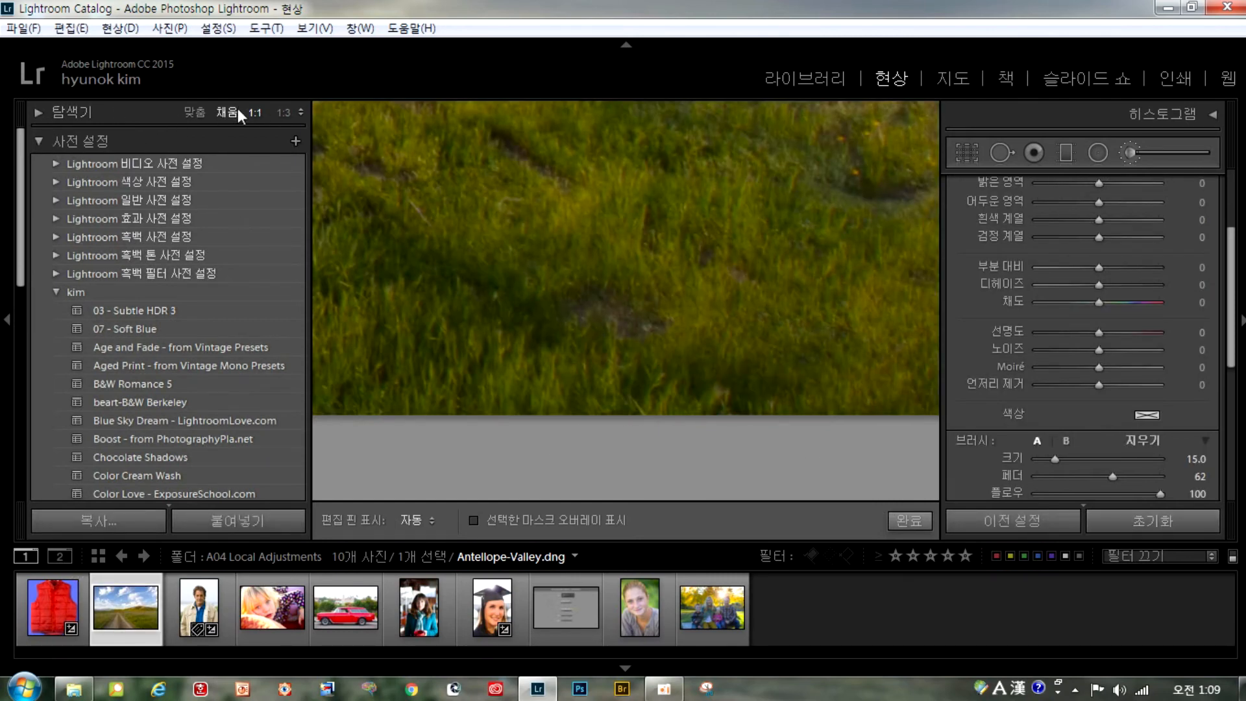
{"action": "left_click", "coordinate": [196, 114]}
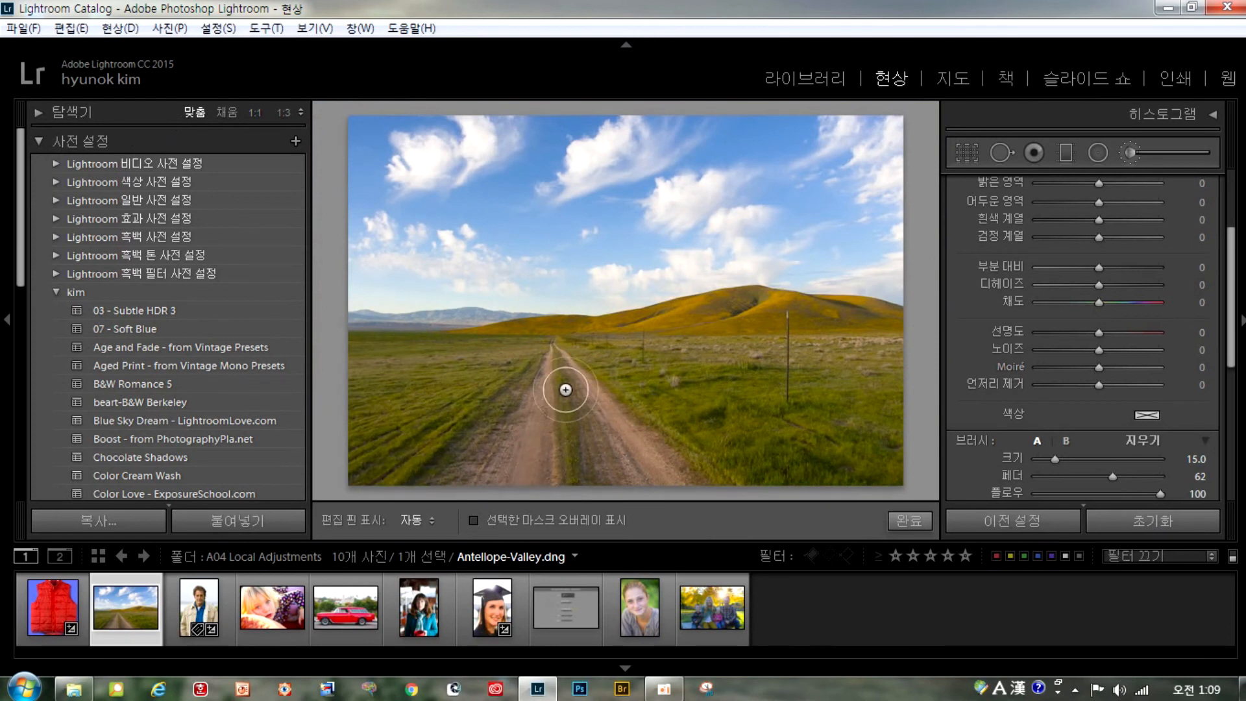
{"action": "scroll", "coordinate": [666, 429], "scroll_direction": "down", "scroll_amount": 3}
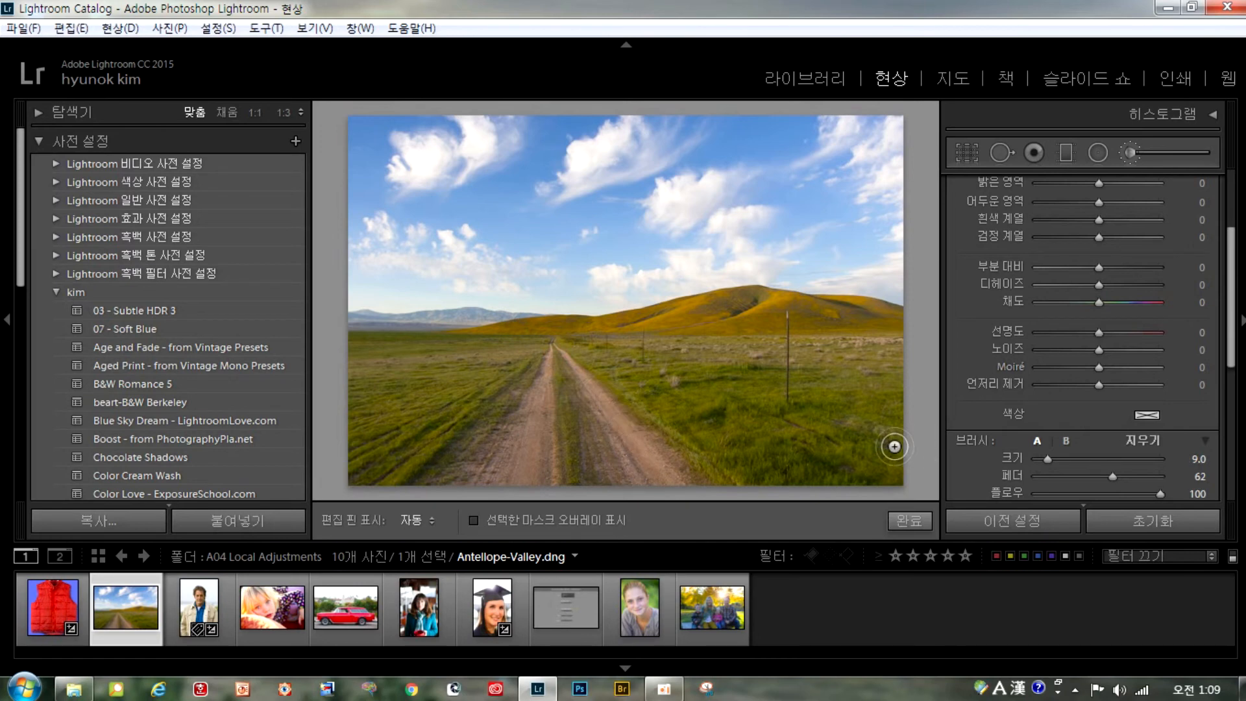
{"action": "left_click", "coordinate": [1129, 151]}
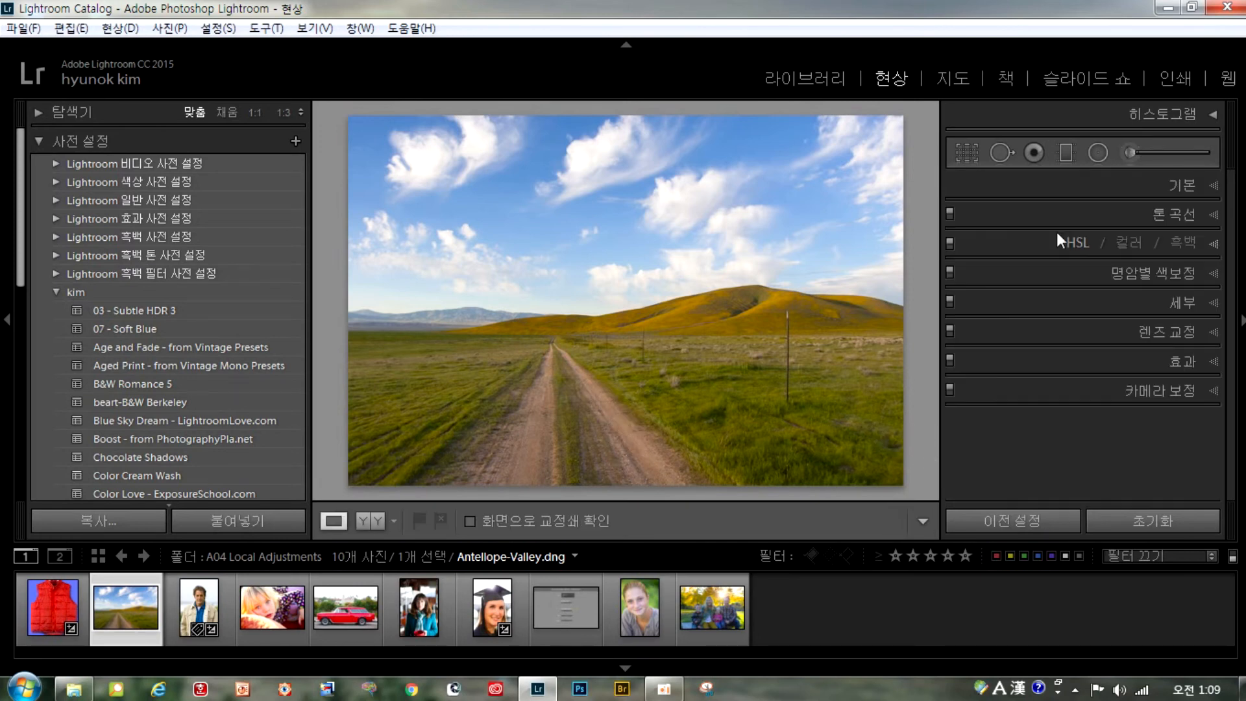
{"action": "left_click", "coordinate": [1130, 153]}
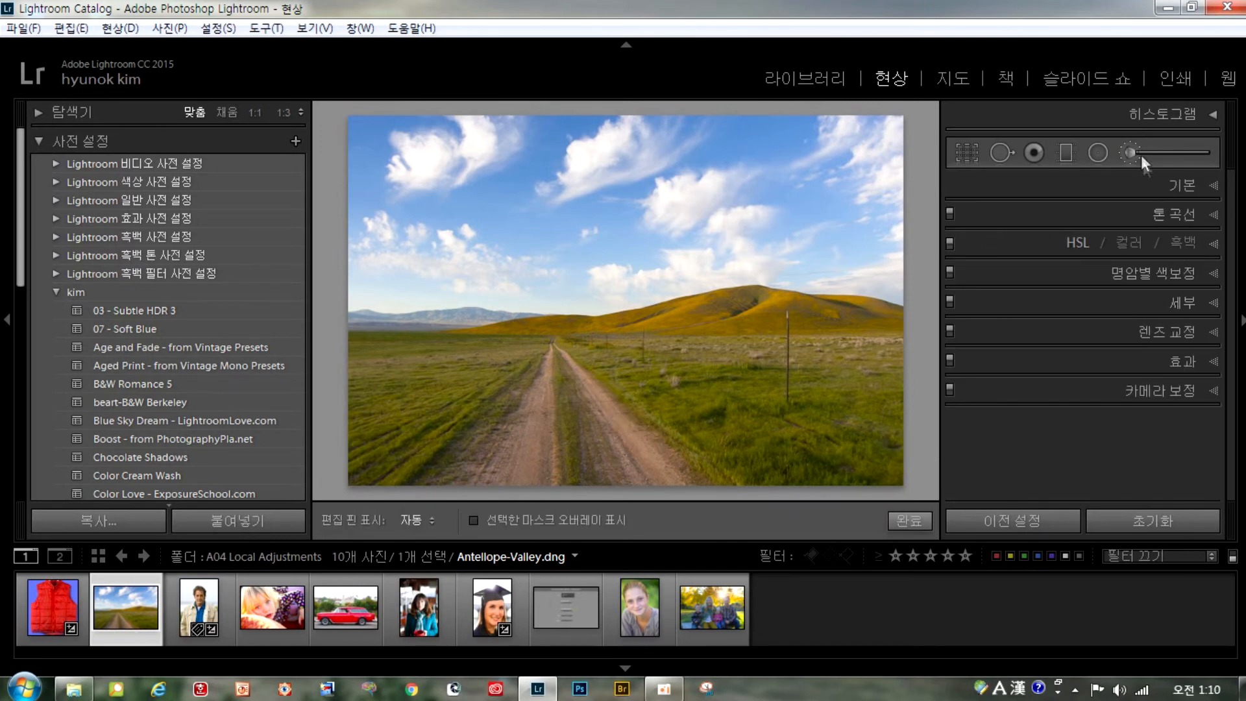
Choose the Exposure effect for the new brush mask and set its exposure to 0.93
{"action": "left_click_drag", "start_coordinate": [1111, 281], "coordinate": [1127, 283]}
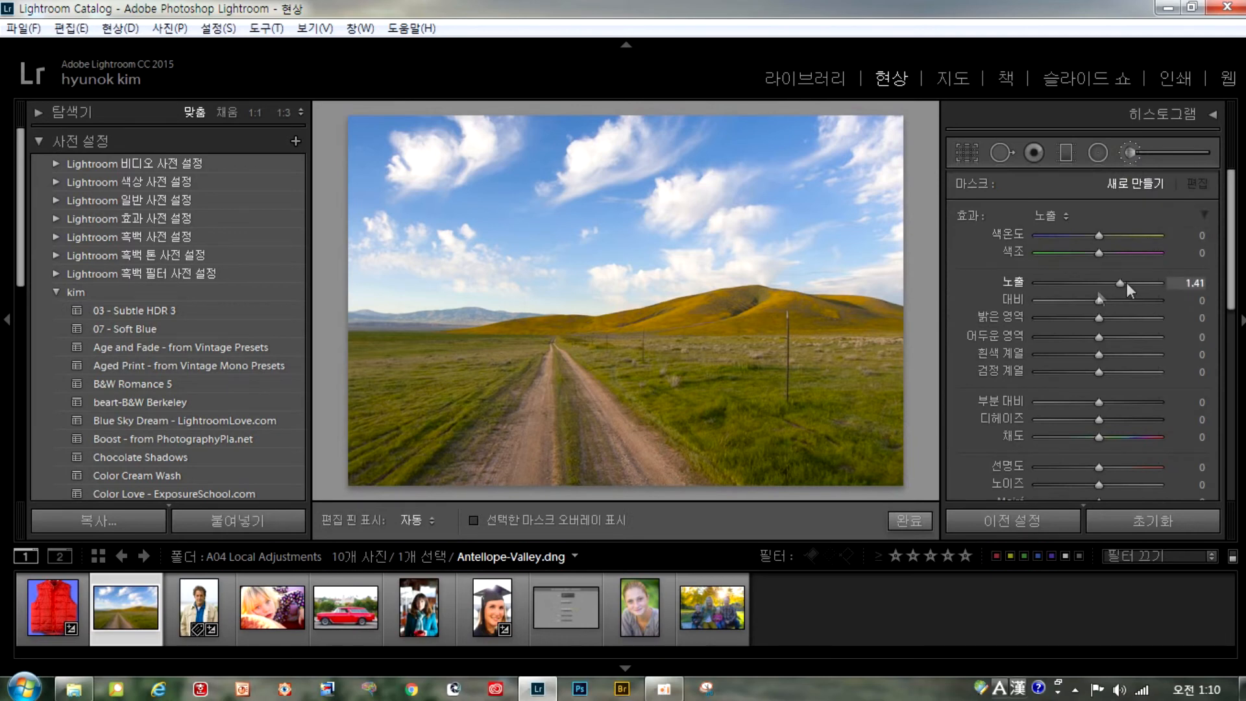
{"action": "left_click", "coordinate": [1046, 217]}
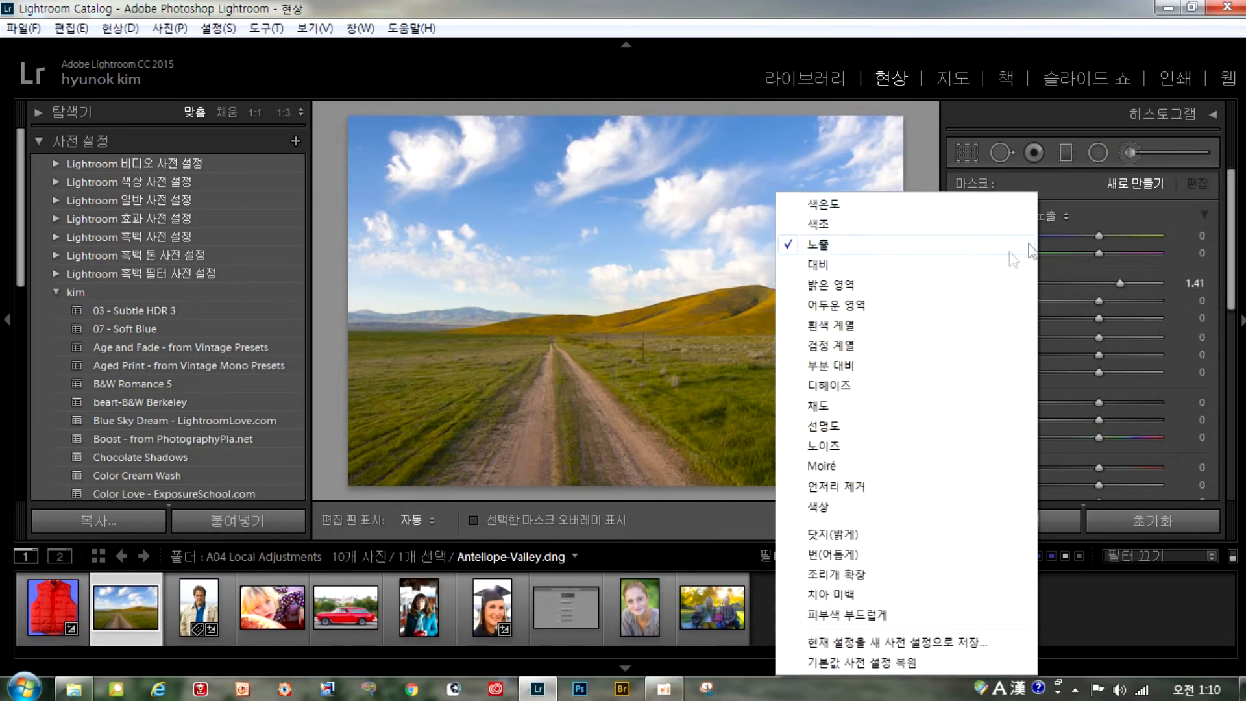
{"action": "left_click", "coordinate": [834, 250]}
{"action": "left_click_drag", "start_coordinate": [1122, 287], "coordinate": [1112, 282]}
Paint the exposure increase over the whole dirt road at brush size 9.0 with Auto Mask off
{"action": "key", "text": "h"}
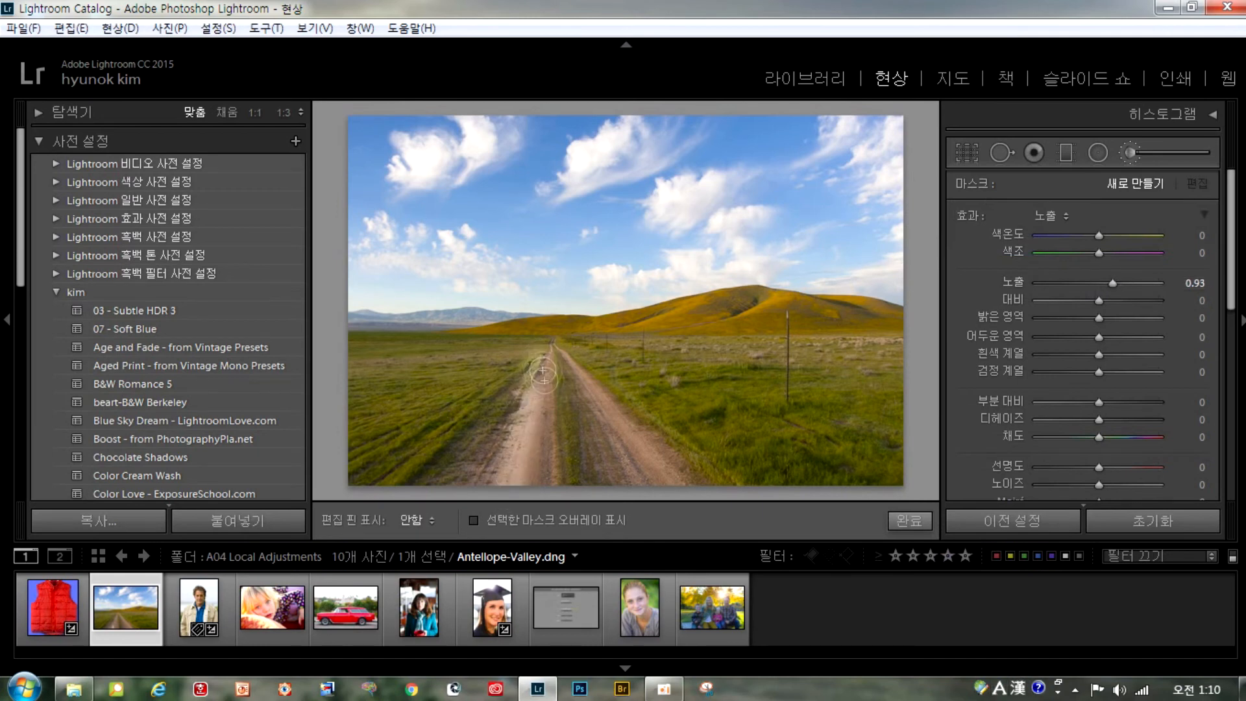
{"action": "mouse_move", "coordinate": [598, 401]}
{"action": "left_mouse_down"}
{"action": "mouse_move", "coordinate": [679, 488]}
{"action": "mouse_move", "coordinate": [651, 427]}
{"action": "left_mouse_up"}
{"action": "scroll", "coordinate": [1049, 352], "scroll_direction": "down", "scroll_amount": 5}
{"action": "left_click", "coordinate": [1022, 339]}
{"action": "key", "text": "h"}
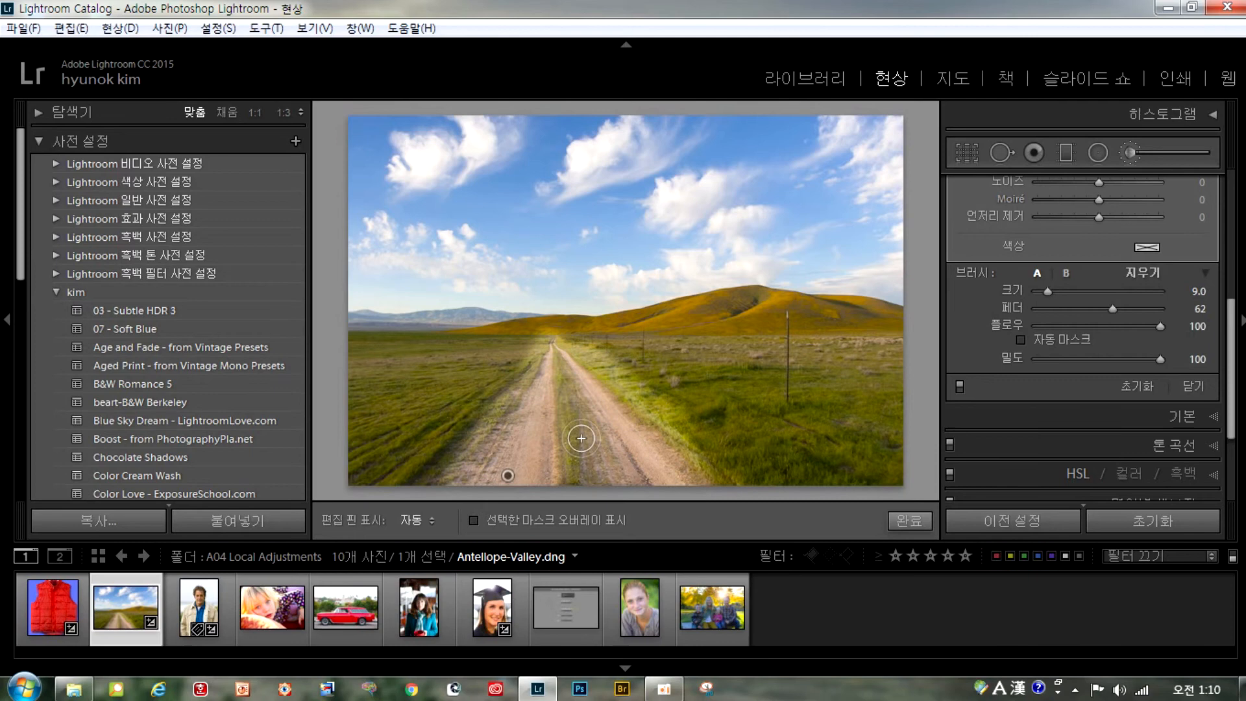
{"action": "key", "text": "h"}
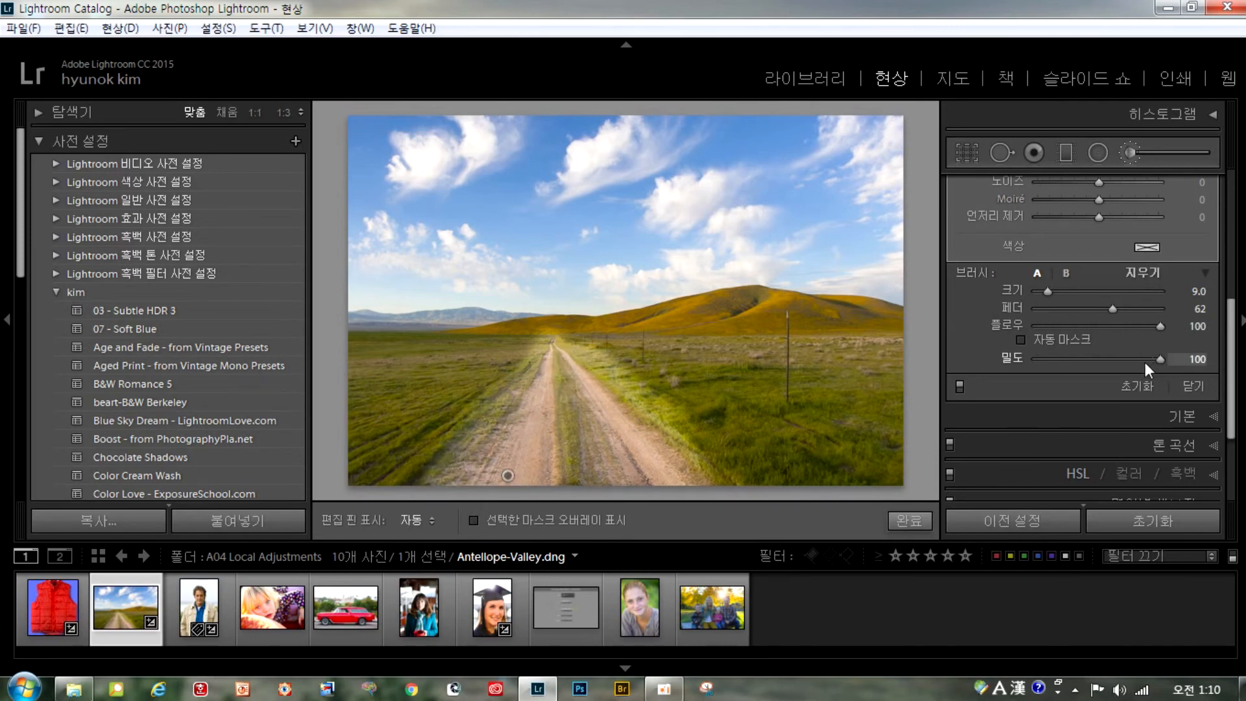
Toggle the selected mask overlay to check how far the road strokes spill onto the grass
{"action": "left_click", "coordinate": [474, 521]}
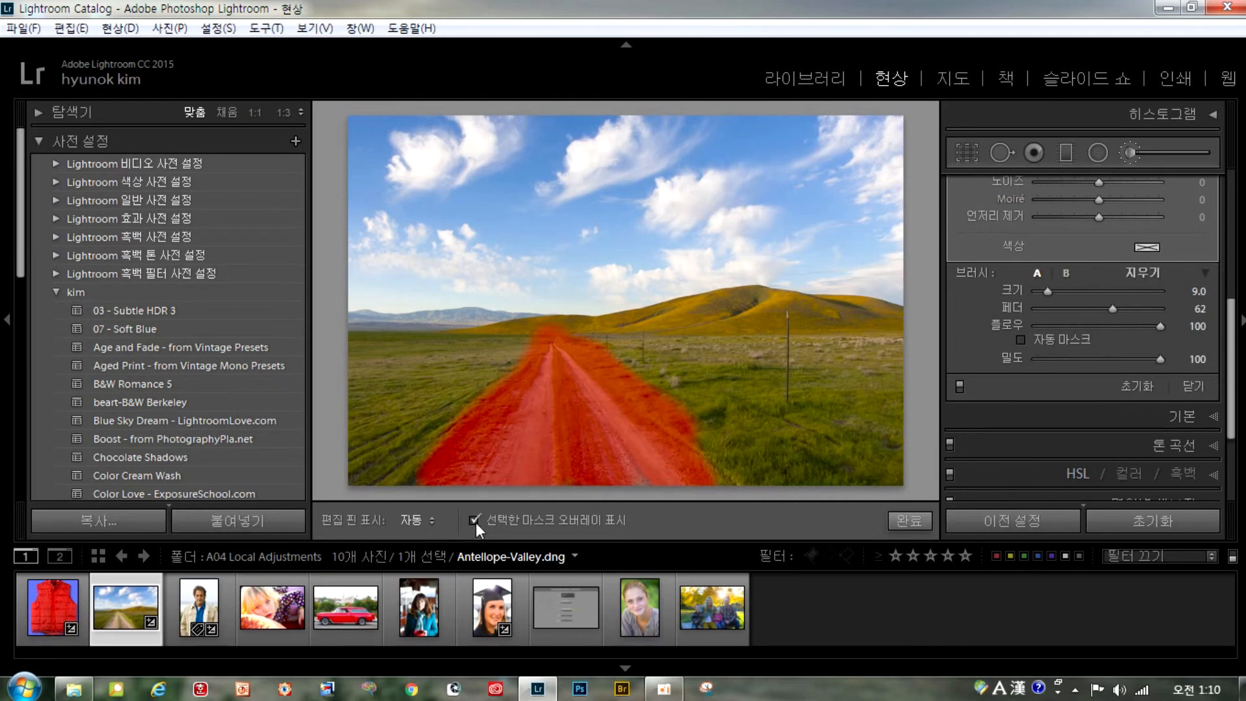
{"action": "left_click", "coordinate": [475, 521]}
{"action": "left_click", "coordinate": [475, 522]}
{"action": "left_click", "coordinate": [475, 522]}
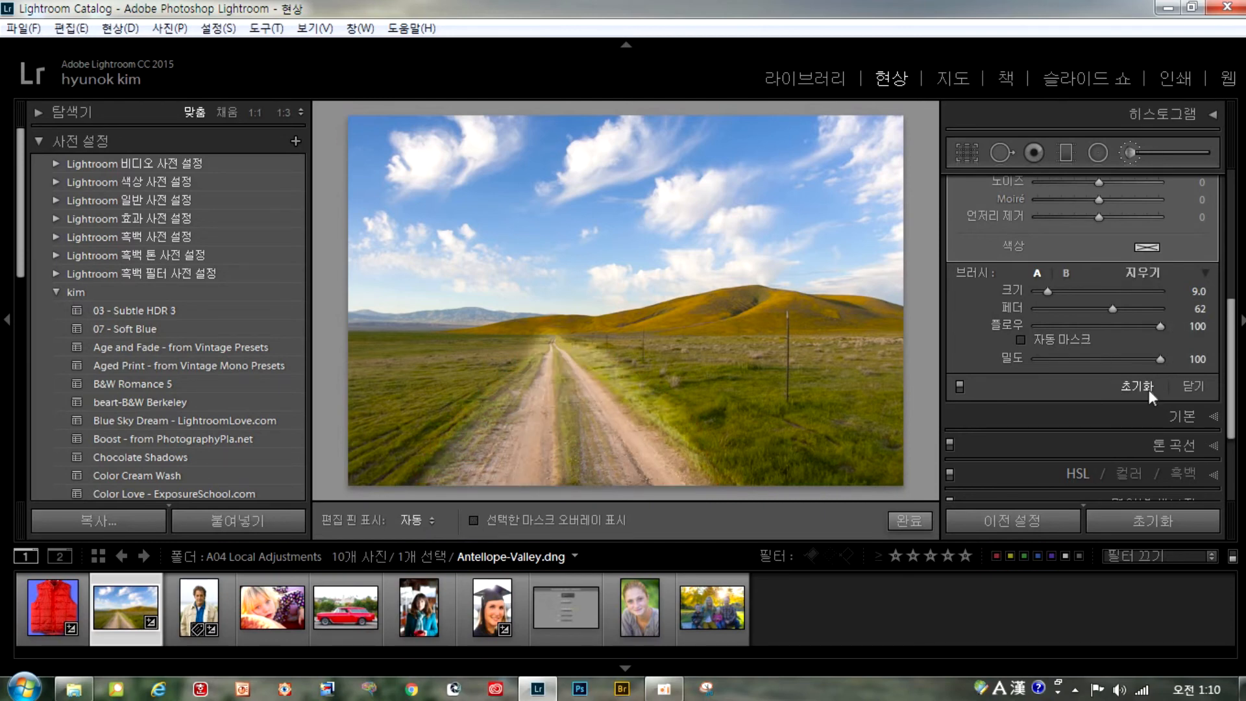
Reset the Adjustment Brush to remove the strokes painted on the road
{"action": "left_click_drag", "start_coordinate": [1233, 381], "coordinate": [1239, 332]}
{"action": "scroll", "coordinate": [1216, 448], "scroll_direction": "down", "scroll_amount": 2}
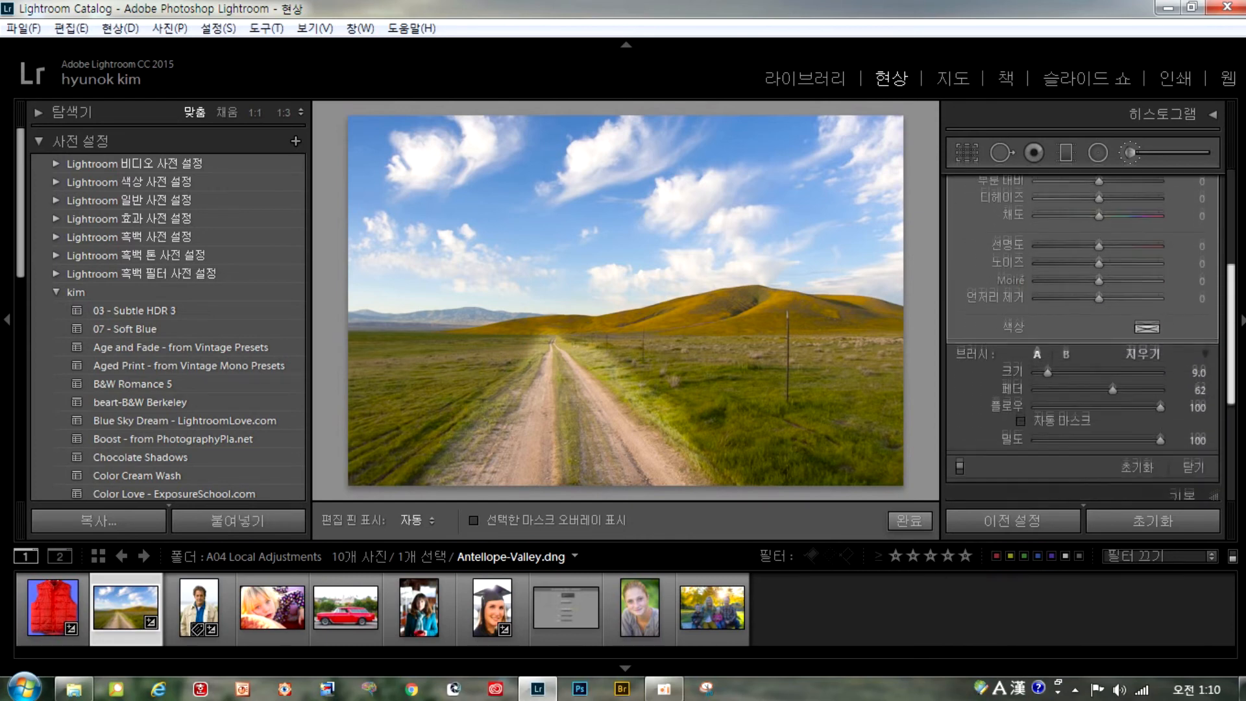
{"action": "left_click", "coordinate": [1143, 439]}
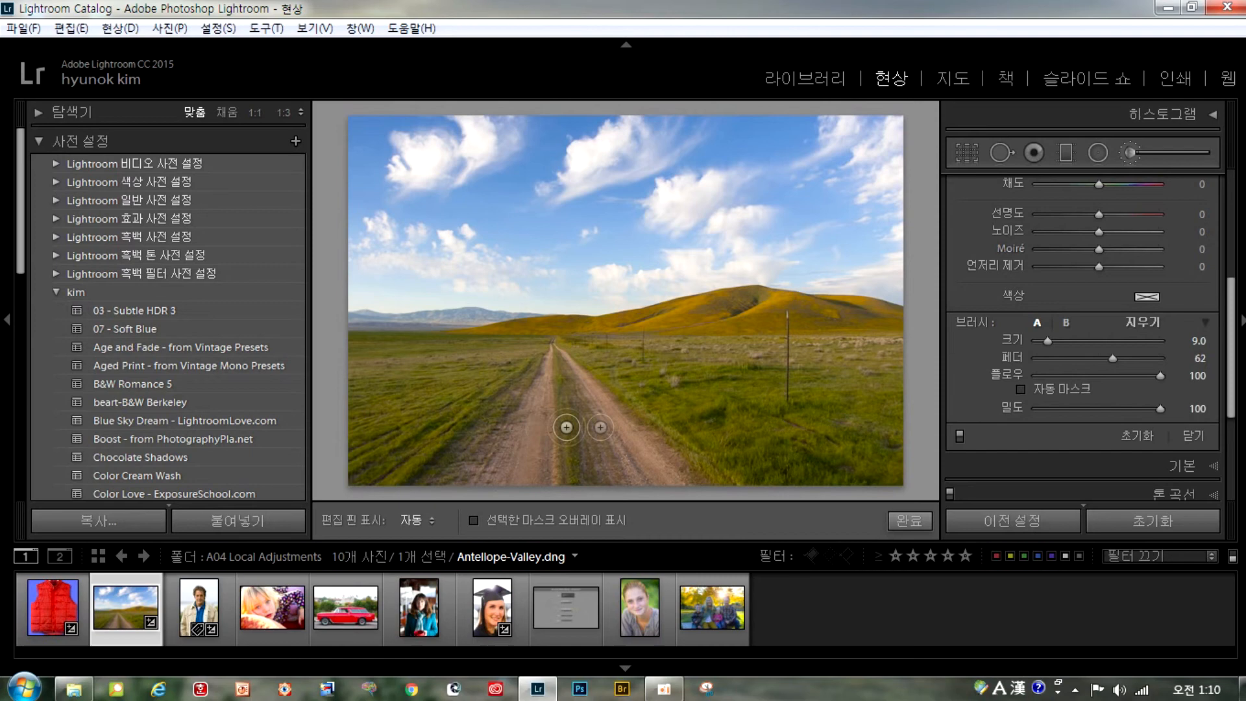
Turn on Auto Mask and paint the exposure increase along both wheel tracks of the road, reducing the brush size to 4.0
{"action": "left_click", "coordinate": [1021, 389]}
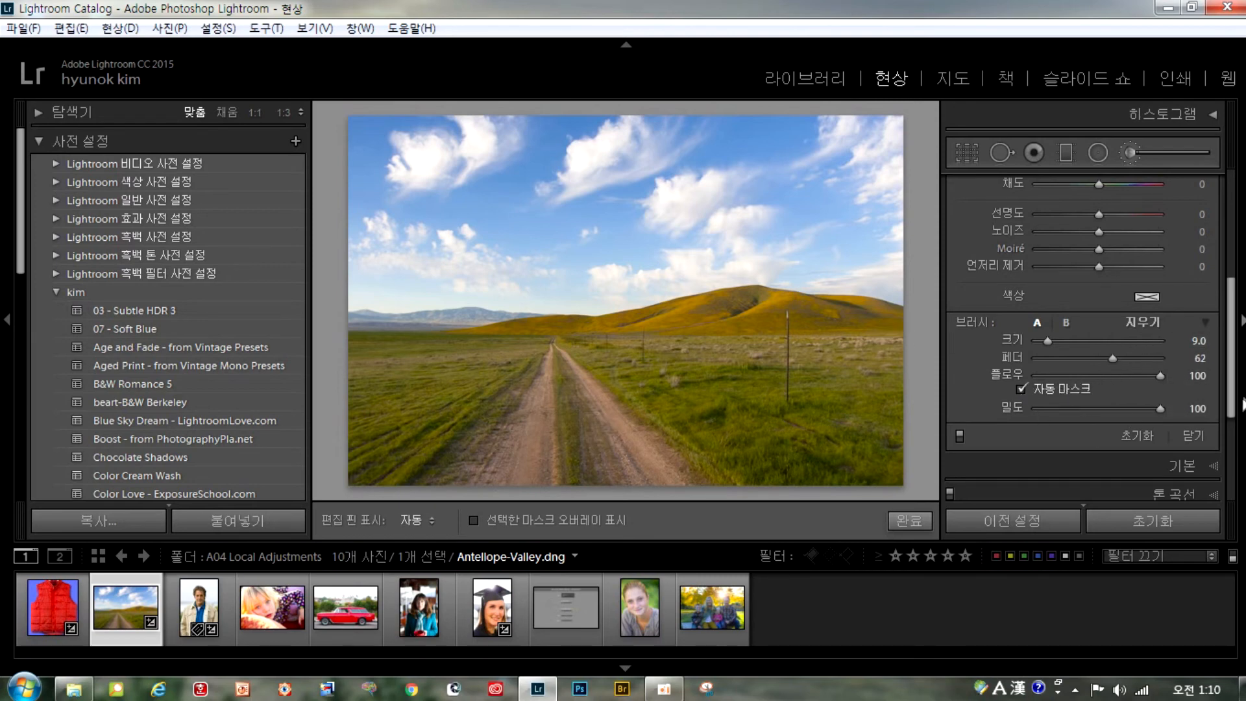
{"action": "scroll", "coordinate": [1217, 235], "scroll_direction": "up", "scroll_amount": 5}
{"action": "scroll", "coordinate": [1217, 235], "scroll_direction": "down", "scroll_amount": 5}
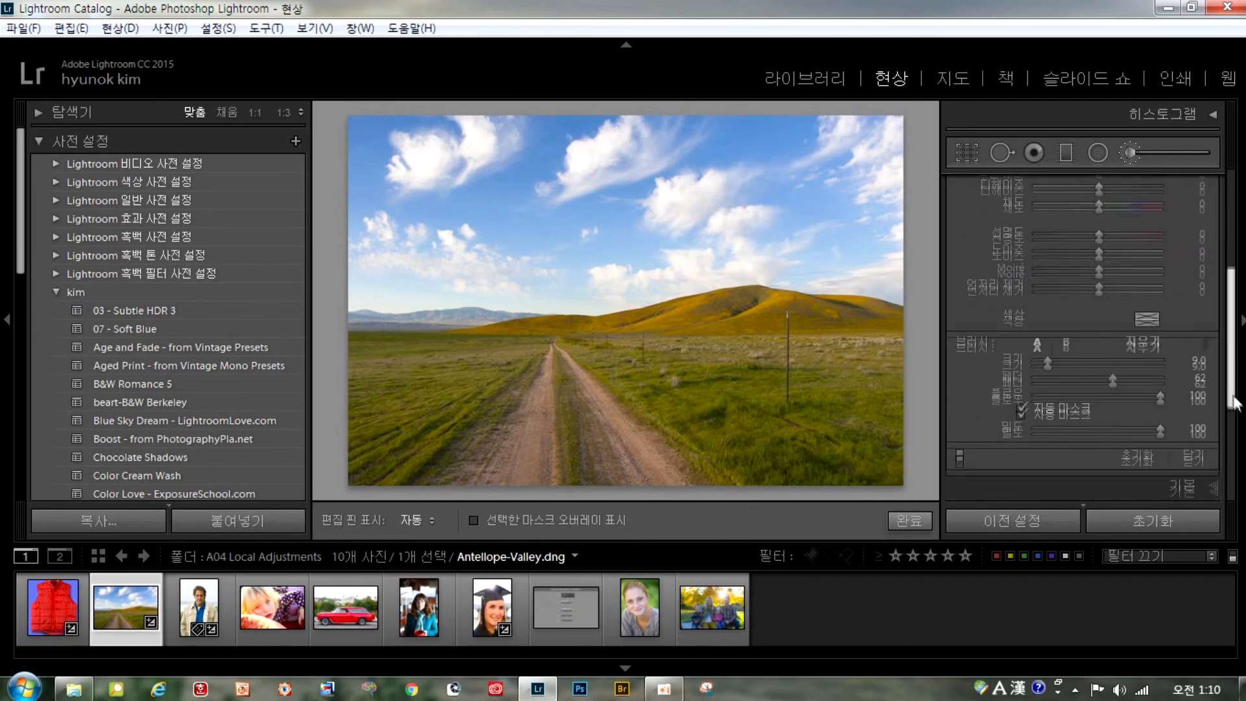
{"action": "key", "text": "h"}
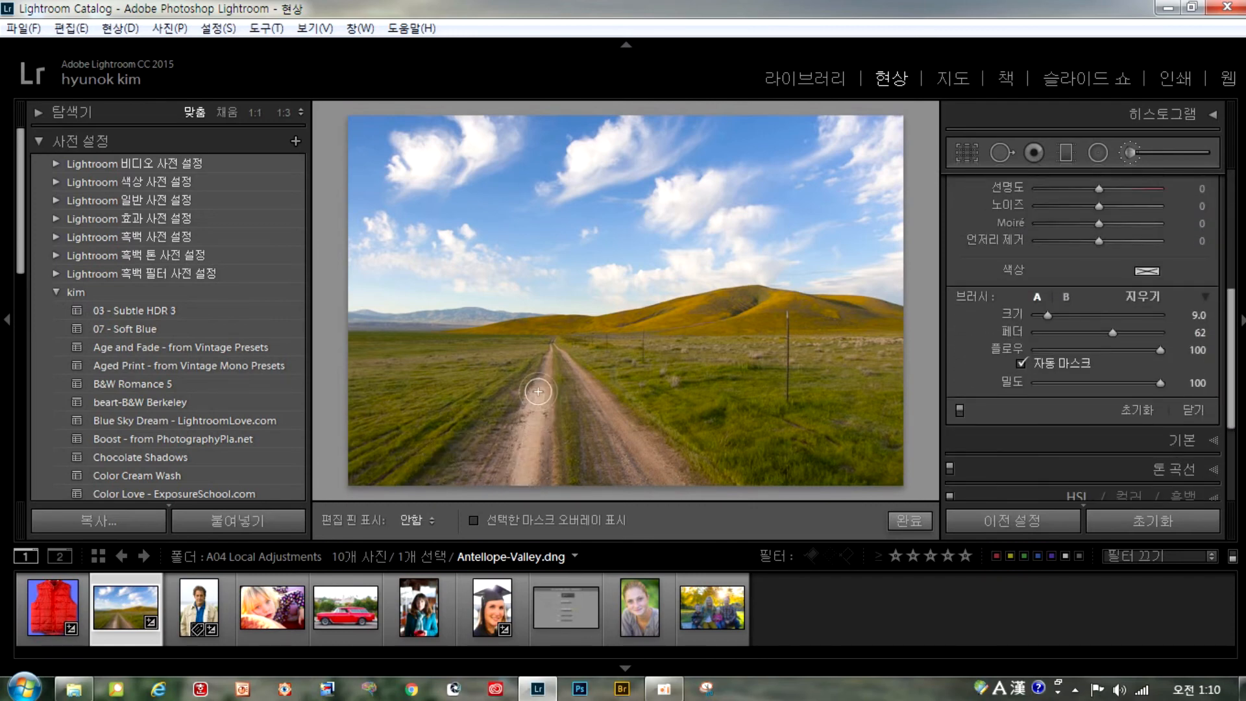
{"action": "key", "text": "h"}
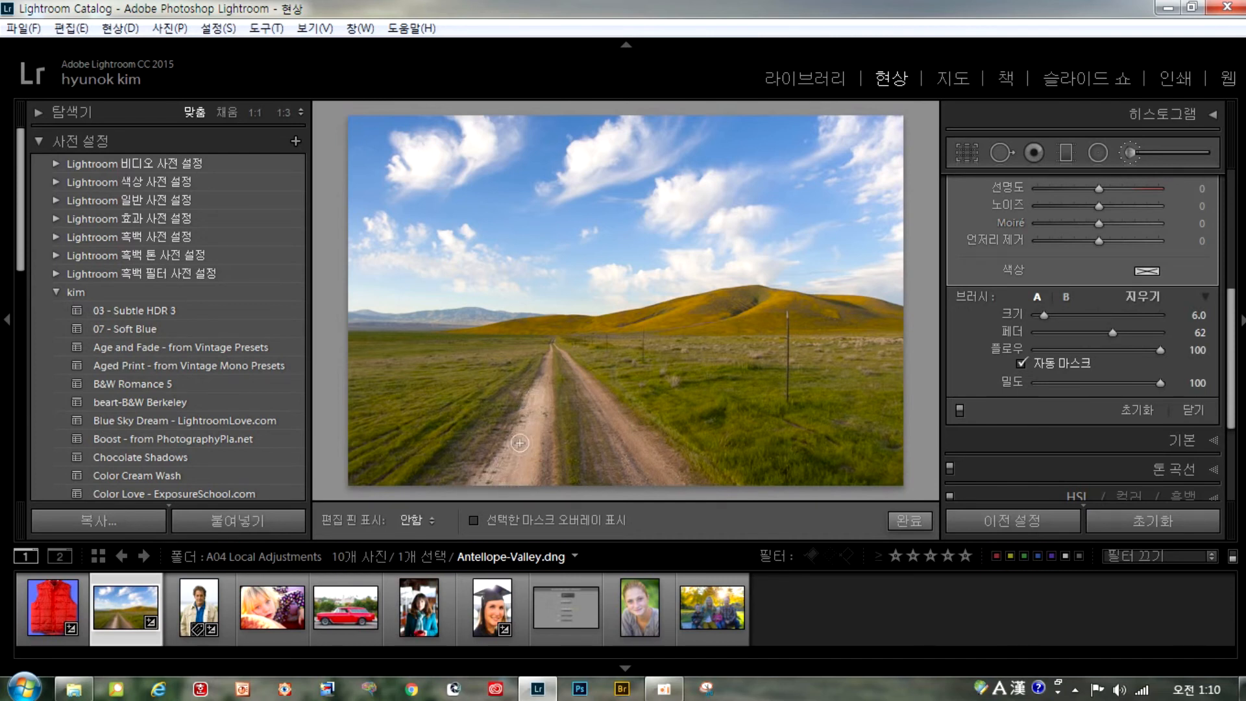
{"action": "key", "text": "h"}
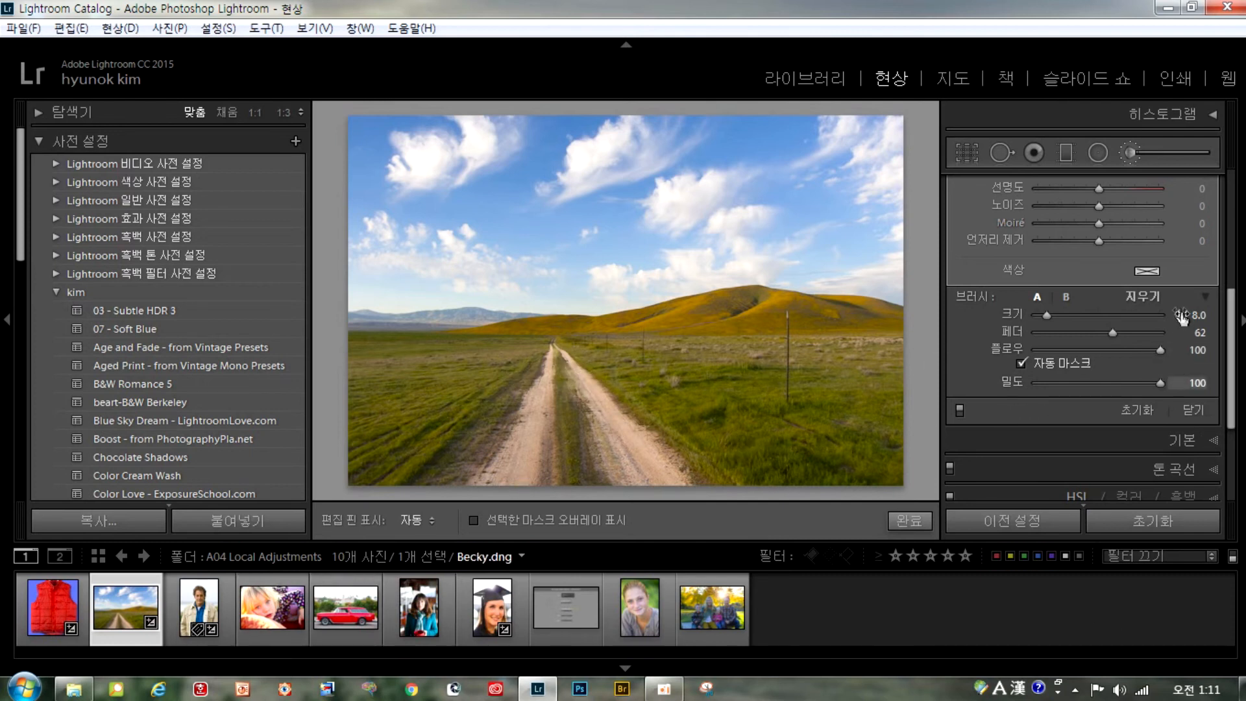
{"action": "key", "text": "h"}
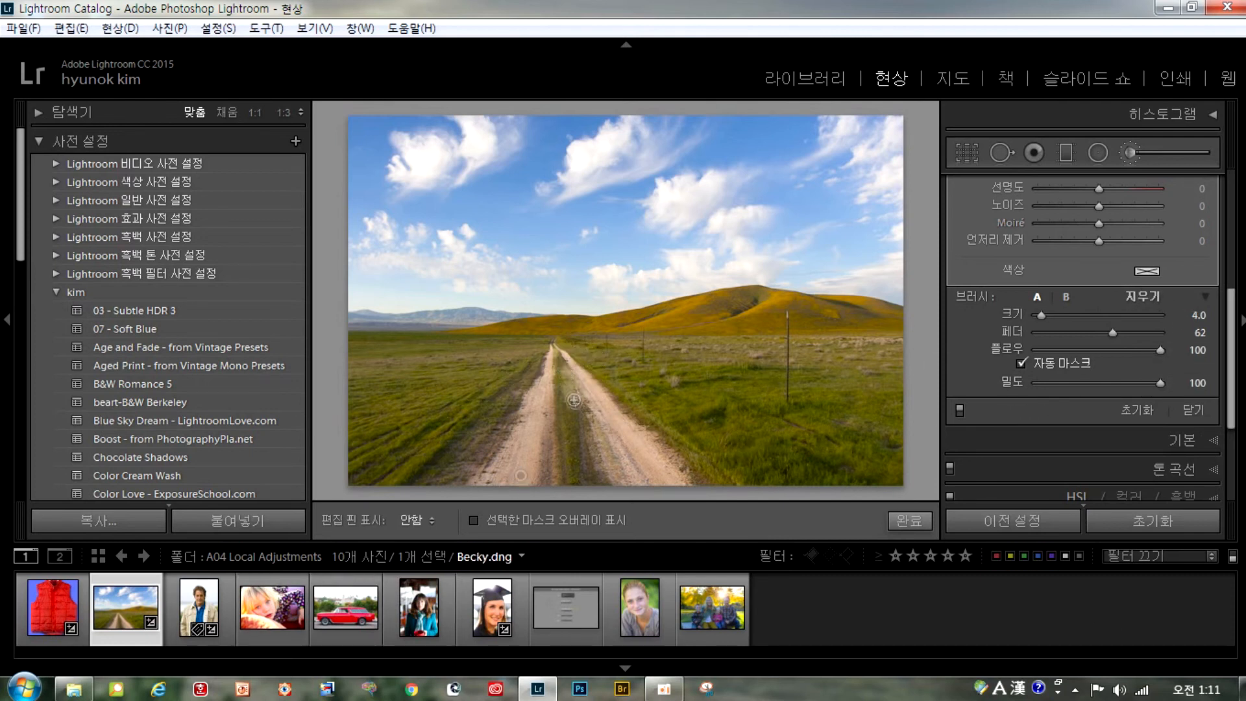
Erase the effect from the grass strip between the tracks at eraser size 3.0, and set the road mask's exposure to 1.11
{"action": "left_click", "coordinate": [1141, 298]}
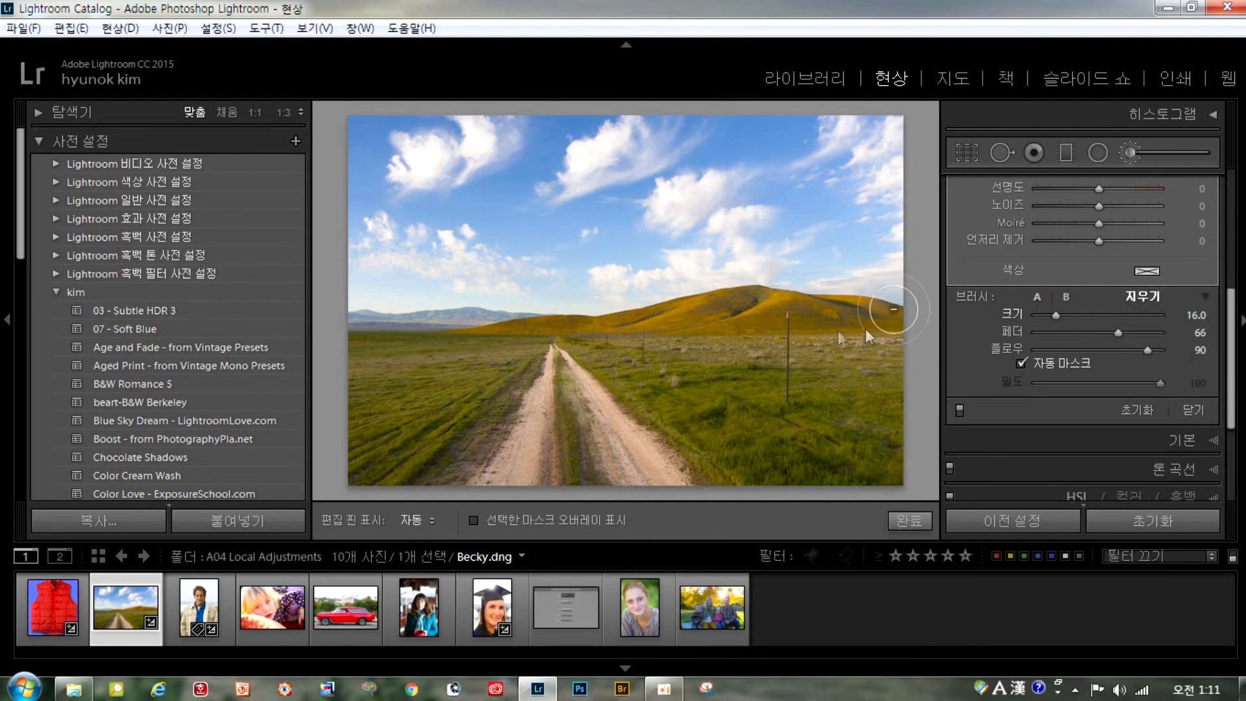
{"action": "left_click_drag", "start_coordinate": [589, 422], "coordinate": [564, 371]}
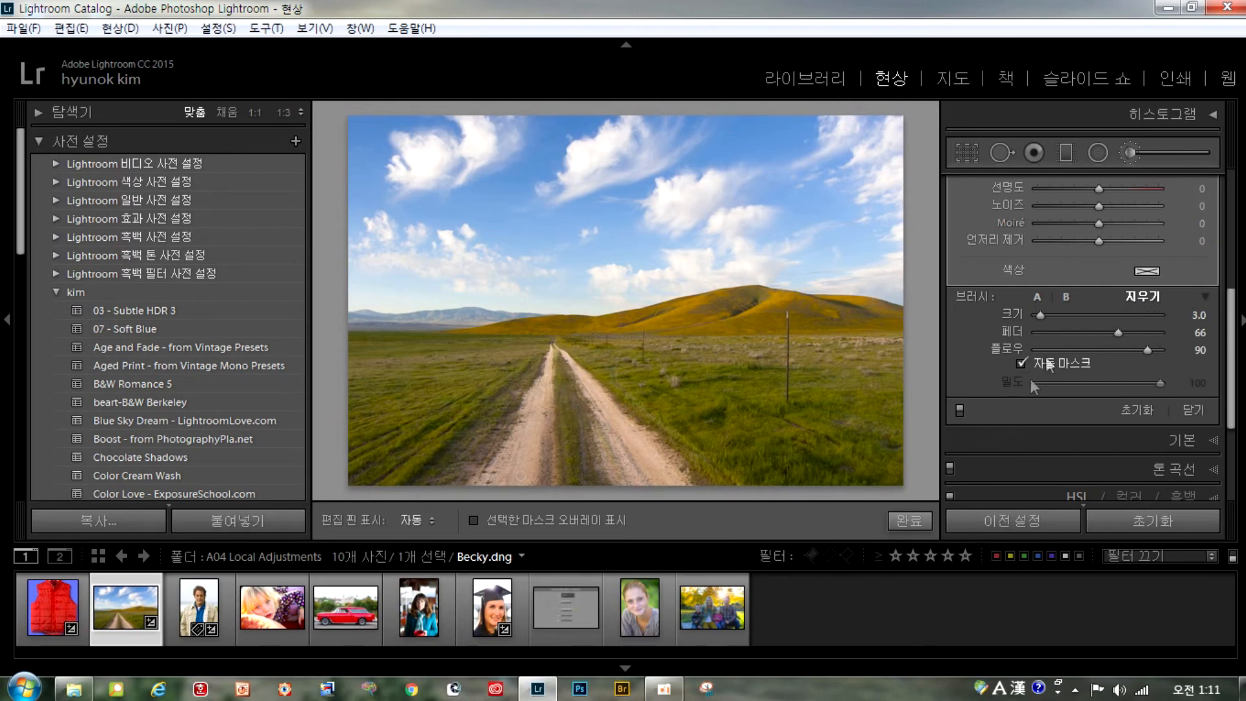
{"action": "left_click_drag", "start_coordinate": [1230, 361], "coordinate": [1230, 240]}
{"action": "mouse_move", "coordinate": [1109, 283]}
{"action": "left_mouse_down"}
{"action": "mouse_move", "coordinate": [1093, 290]}
{"action": "mouse_move", "coordinate": [1108, 303]}
{"action": "left_mouse_up"}
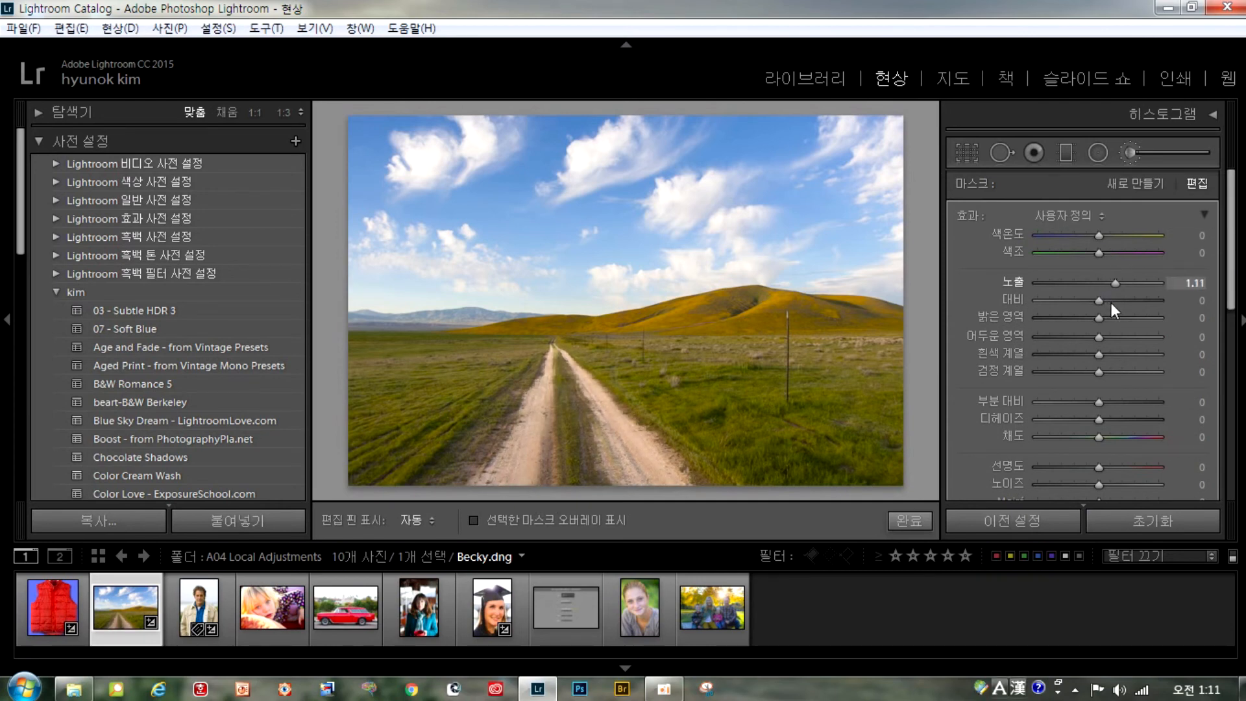
{"action": "left_click_drag", "start_coordinate": [1106, 305], "coordinate": [1096, 302]}
Open the portrait of the man in the beige jacket, reset its adjustments and choose the Exposure brush effect
{"action": "left_click", "coordinate": [194, 608]}
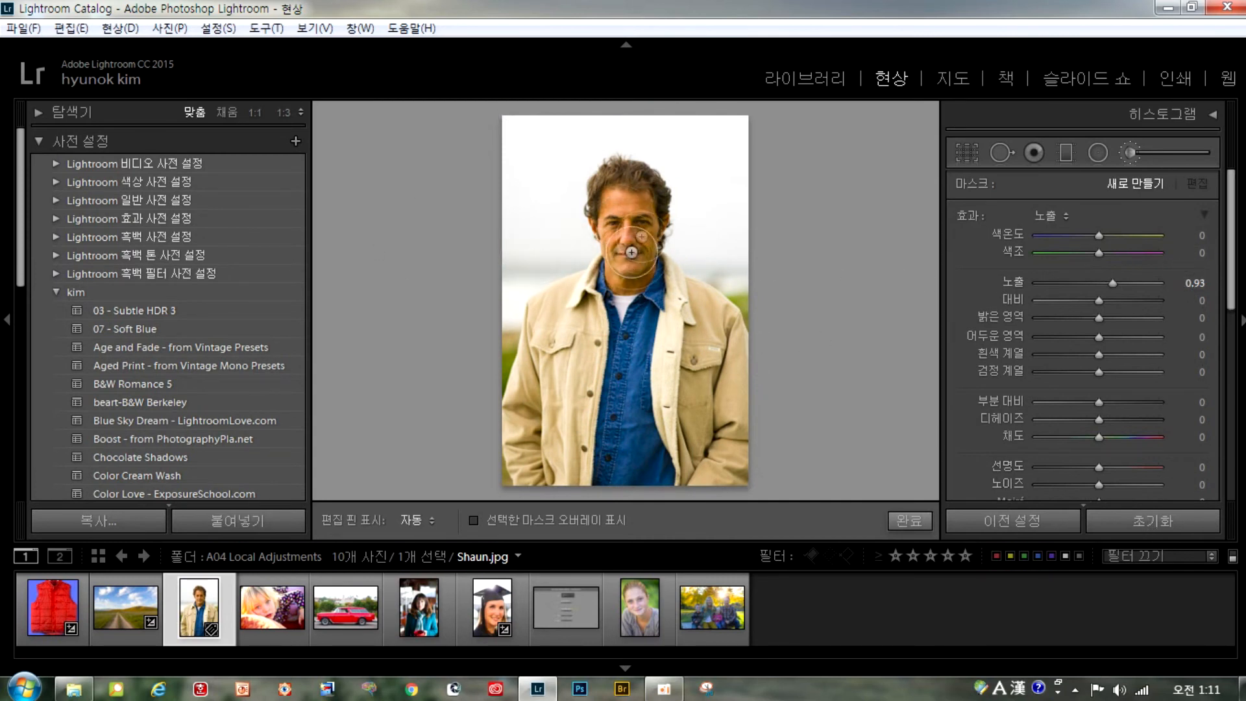
{"action": "left_click", "coordinate": [1042, 213]}
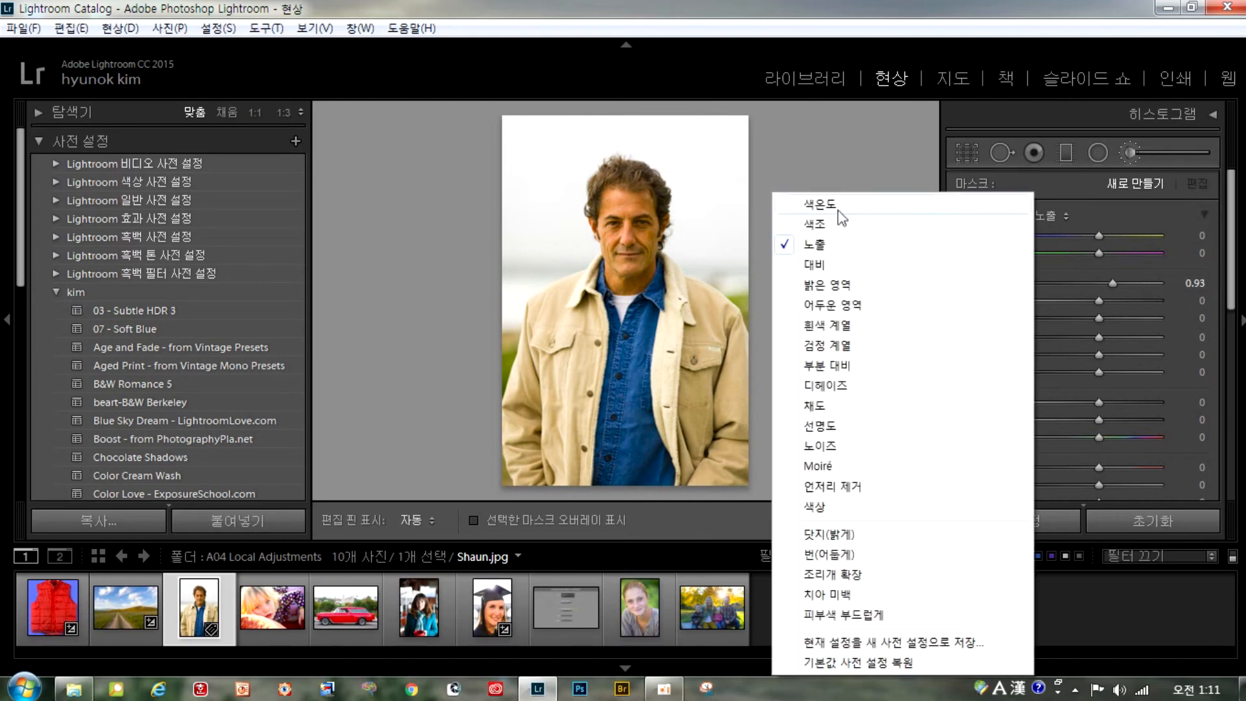
{"action": "left_click", "coordinate": [837, 243]}
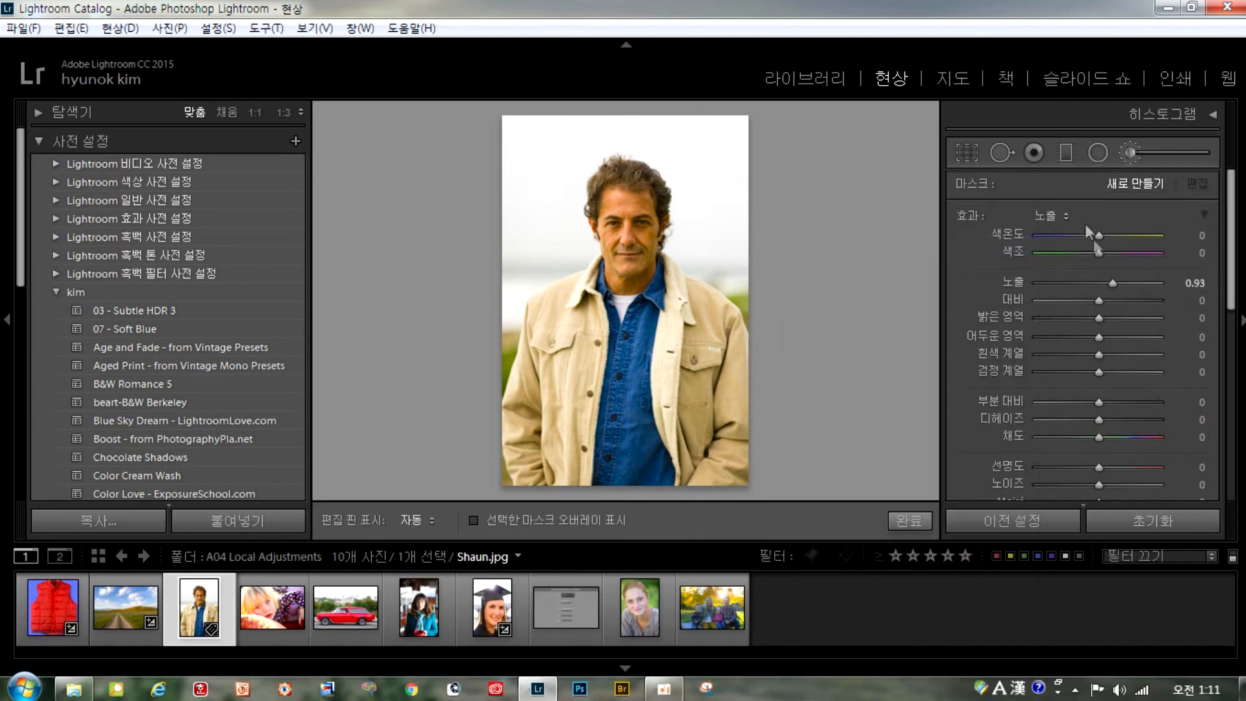
Paint the exposure increase over the man's face with Auto Mask on, and set the mask's exposure to 0.51
{"action": "left_click_drag", "start_coordinate": [1114, 284], "coordinate": [1107, 286]}
{"action": "key", "text": "h"}
{"action": "left_click_drag", "start_coordinate": [618, 224], "coordinate": [625, 267]}
{"action": "left_click_drag", "start_coordinate": [1097, 284], "coordinate": [1108, 284]}
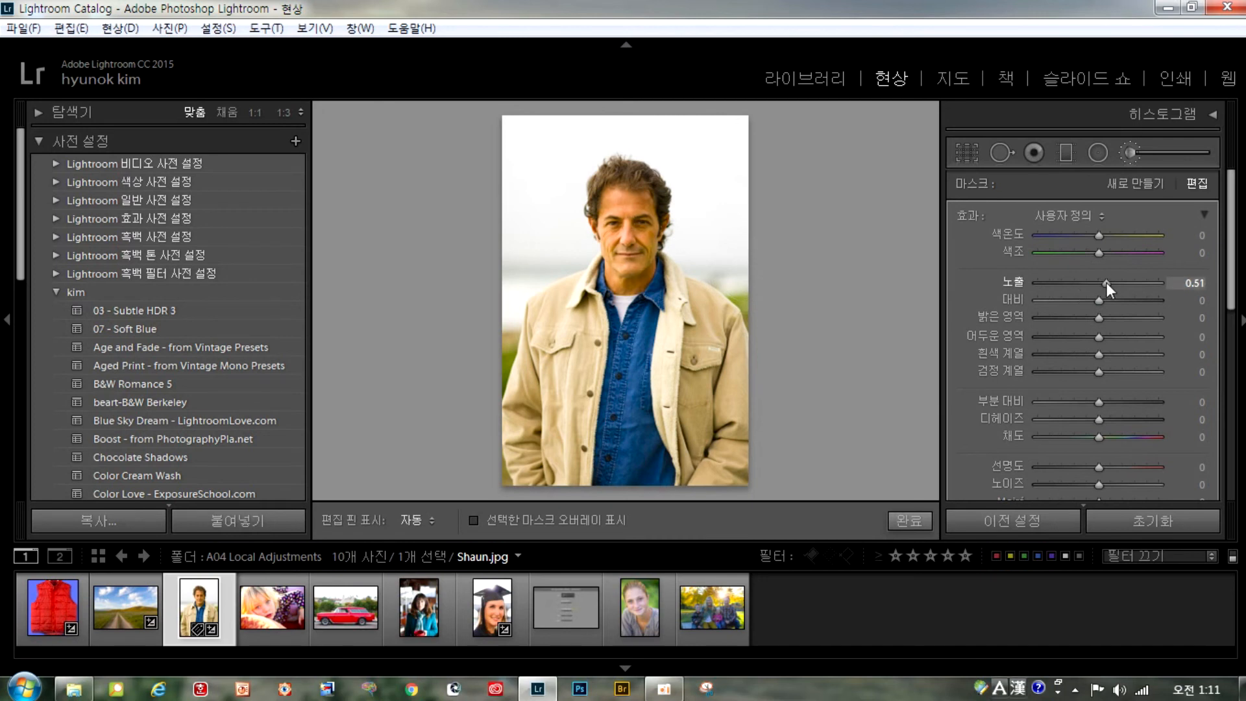
{"action": "key", "text": "h"}
{"action": "key", "text": "h"}
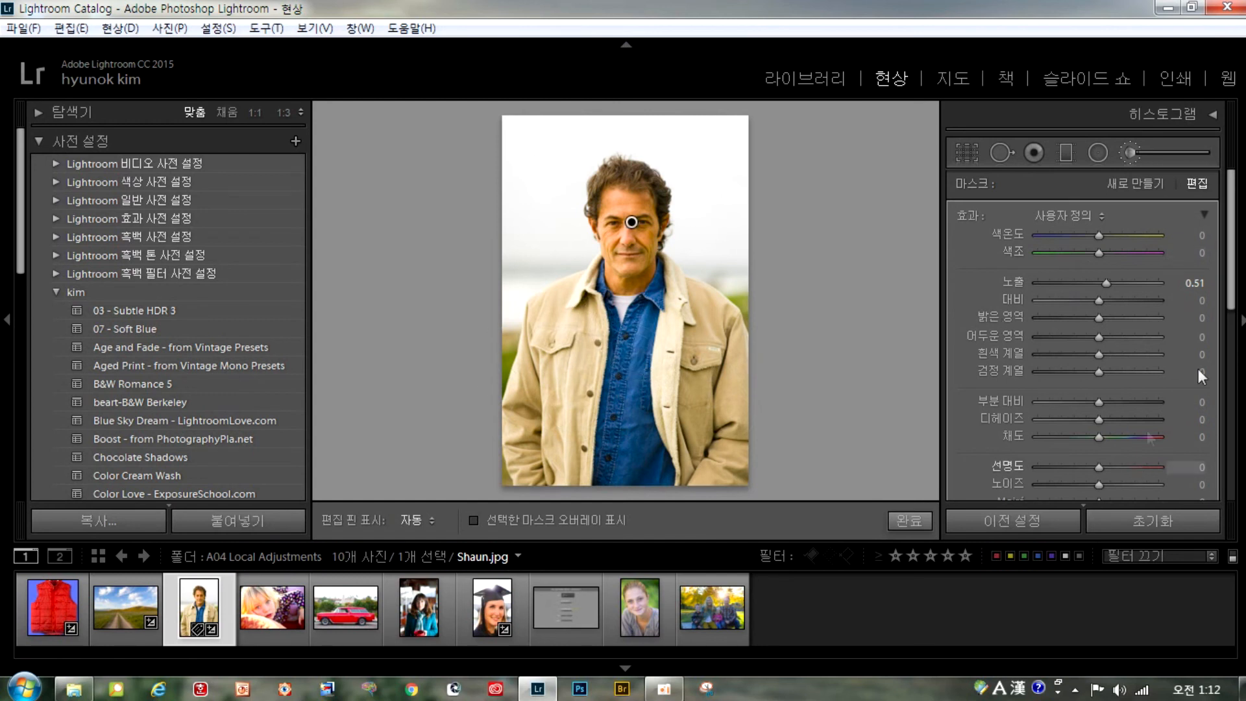
{"action": "mouse_move", "coordinate": [1231, 299]}
{"action": "left_mouse_down"}
{"action": "mouse_move", "coordinate": [1231, 423]}
{"action": "mouse_move", "coordinate": [1232, 364]}
{"action": "left_mouse_up"}
{"action": "scroll", "coordinate": [1085, 325], "scroll_direction": "up", "scroll_amount": 3}
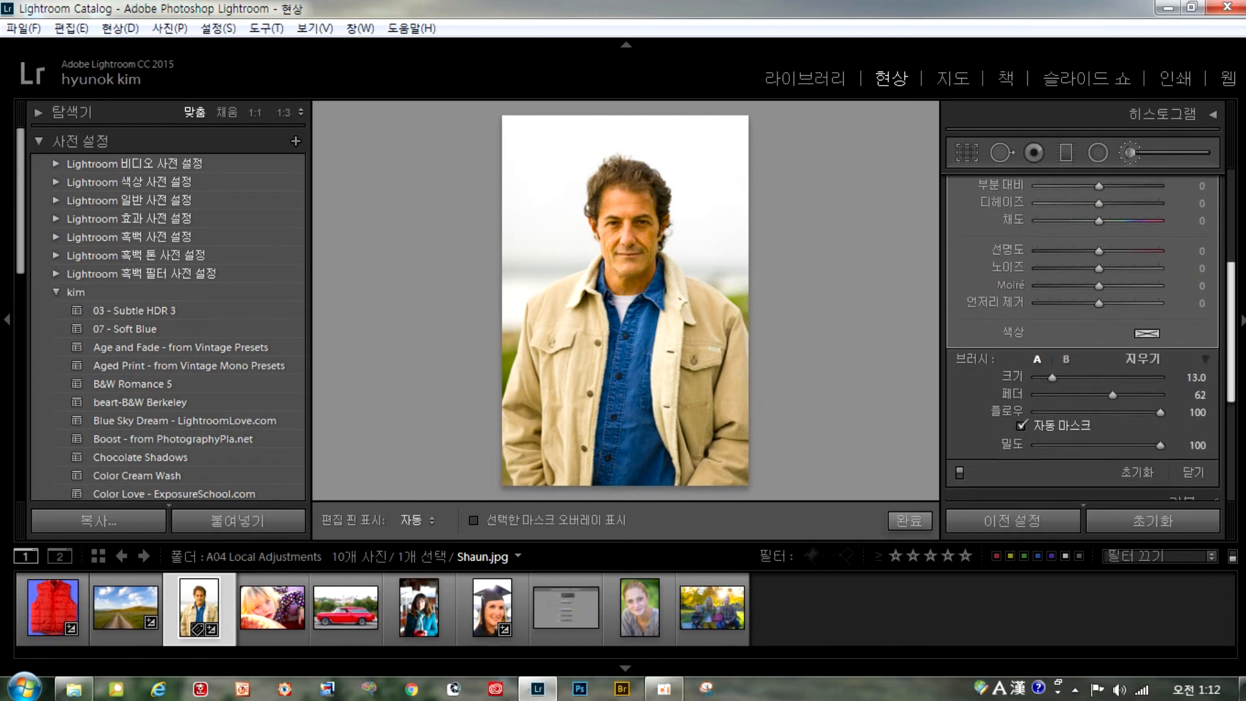
Add a new brush mask with exposure -0.93 over the pale background around the man and set its temperature to 29
{"action": "scroll", "coordinate": [669, 369], "scroll_direction": "up", "scroll_amount": 1}
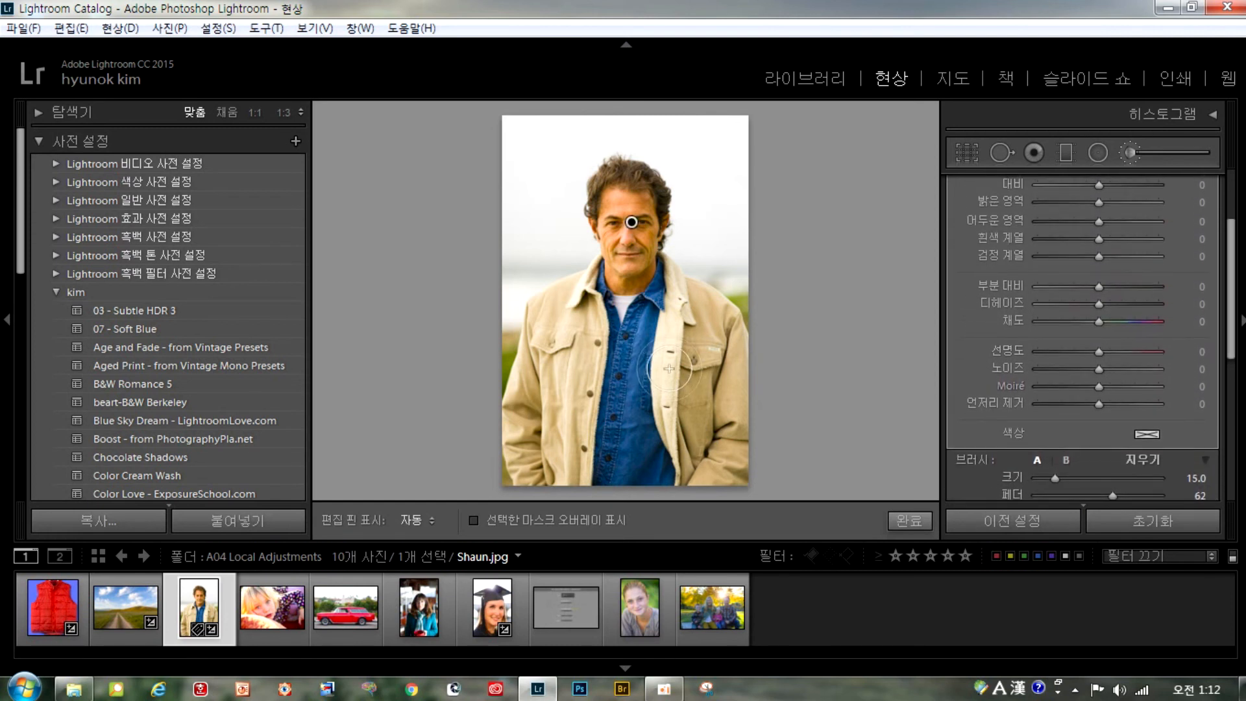
{"action": "scroll", "coordinate": [1237, 300], "scroll_direction": "up", "scroll_amount": 3}
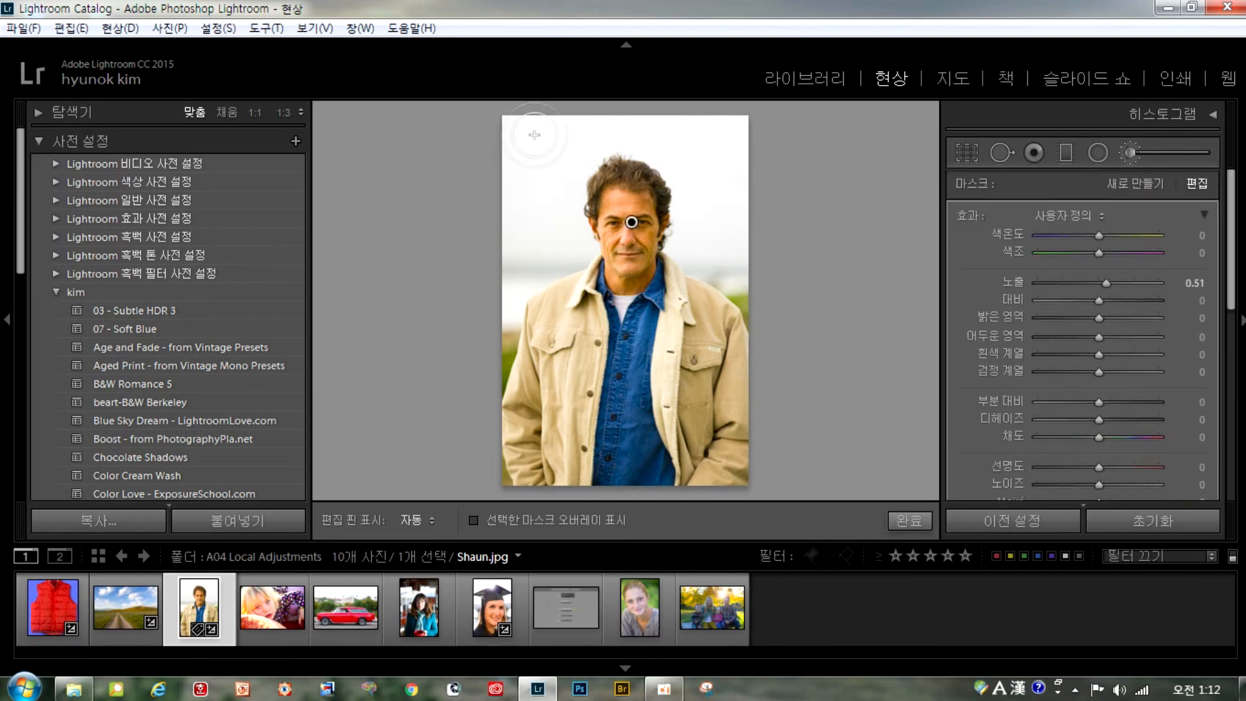
{"action": "left_click", "coordinate": [1138, 184]}
{"action": "mouse_move", "coordinate": [1097, 283]}
{"action": "left_mouse_down"}
{"action": "mouse_move", "coordinate": [1120, 283]}
{"action": "mouse_move", "coordinate": [1084, 292]}
{"action": "left_mouse_up"}
{"action": "key", "text": "h"}
{"action": "mouse_move", "coordinate": [501, 175]}
{"action": "left_mouse_down"}
{"action": "mouse_move", "coordinate": [506, 250]}
{"action": "mouse_move", "coordinate": [549, 127]}
{"action": "mouse_move", "coordinate": [725, 125]}
{"action": "mouse_move", "coordinate": [746, 253]}
{"action": "mouse_move", "coordinate": [703, 243]}
{"action": "mouse_move", "coordinate": [686, 149]}
{"action": "mouse_move", "coordinate": [656, 125]}
{"action": "mouse_move", "coordinate": [611, 130]}
{"action": "mouse_move", "coordinate": [573, 162]}
{"action": "mouse_move", "coordinate": [546, 231]}
{"action": "mouse_move", "coordinate": [491, 279]}
{"action": "mouse_move", "coordinate": [483, 345]}
{"action": "mouse_move", "coordinate": [510, 283]}
{"action": "mouse_move", "coordinate": [546, 244]}
{"action": "mouse_move", "coordinate": [573, 245]}
{"action": "mouse_move", "coordinate": [547, 206]}
{"action": "mouse_move", "coordinate": [562, 227]}
{"action": "left_mouse_up"}
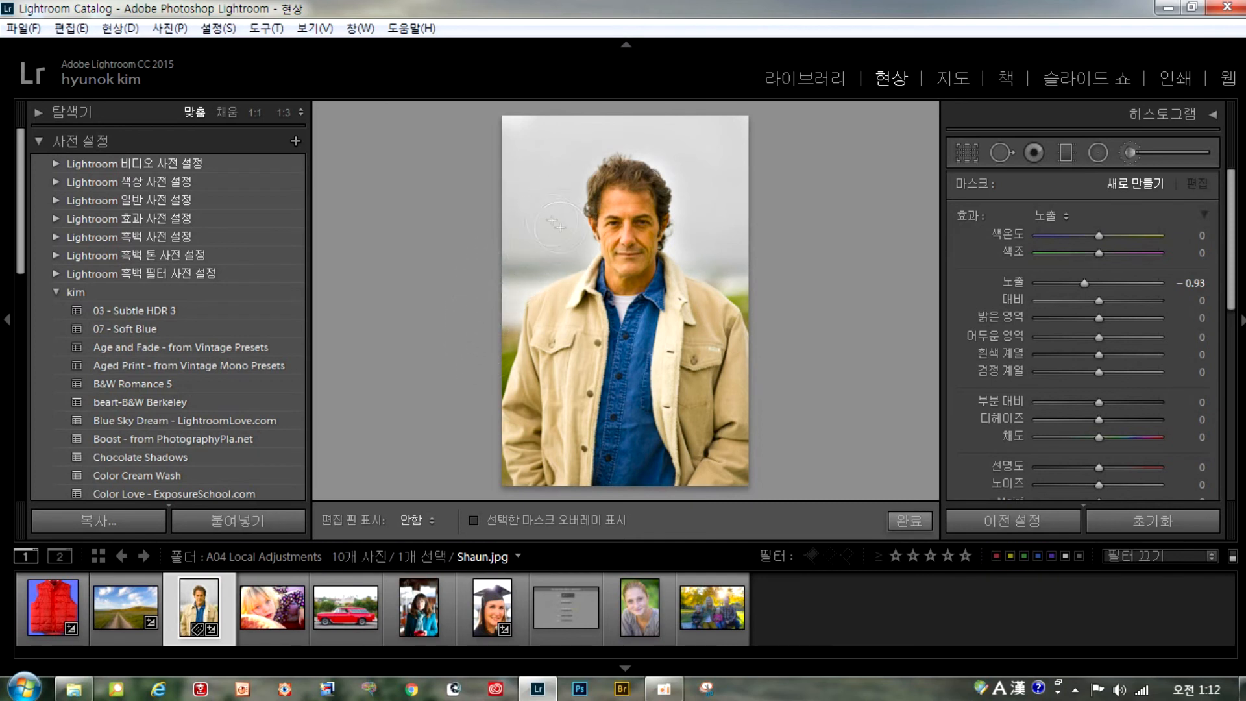
{"action": "mouse_move", "coordinate": [707, 226]}
{"action": "left_mouse_down"}
{"action": "mouse_move", "coordinate": [777, 306]}
{"action": "mouse_move", "coordinate": [732, 253]}
{"action": "mouse_move", "coordinate": [732, 94]}
{"action": "mouse_move", "coordinate": [586, 93]}
{"action": "mouse_move", "coordinate": [1099, 173]}
{"action": "left_mouse_up"}
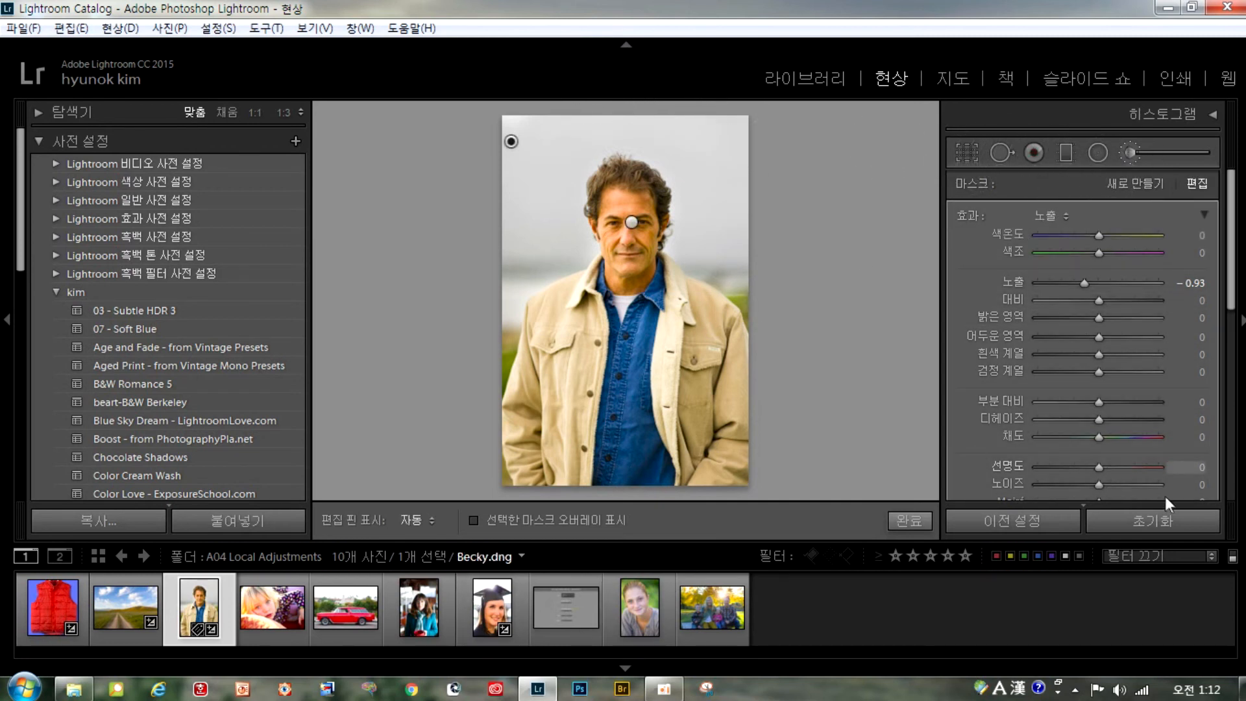
{"action": "left_click_drag", "start_coordinate": [1100, 233], "coordinate": [1117, 239]}
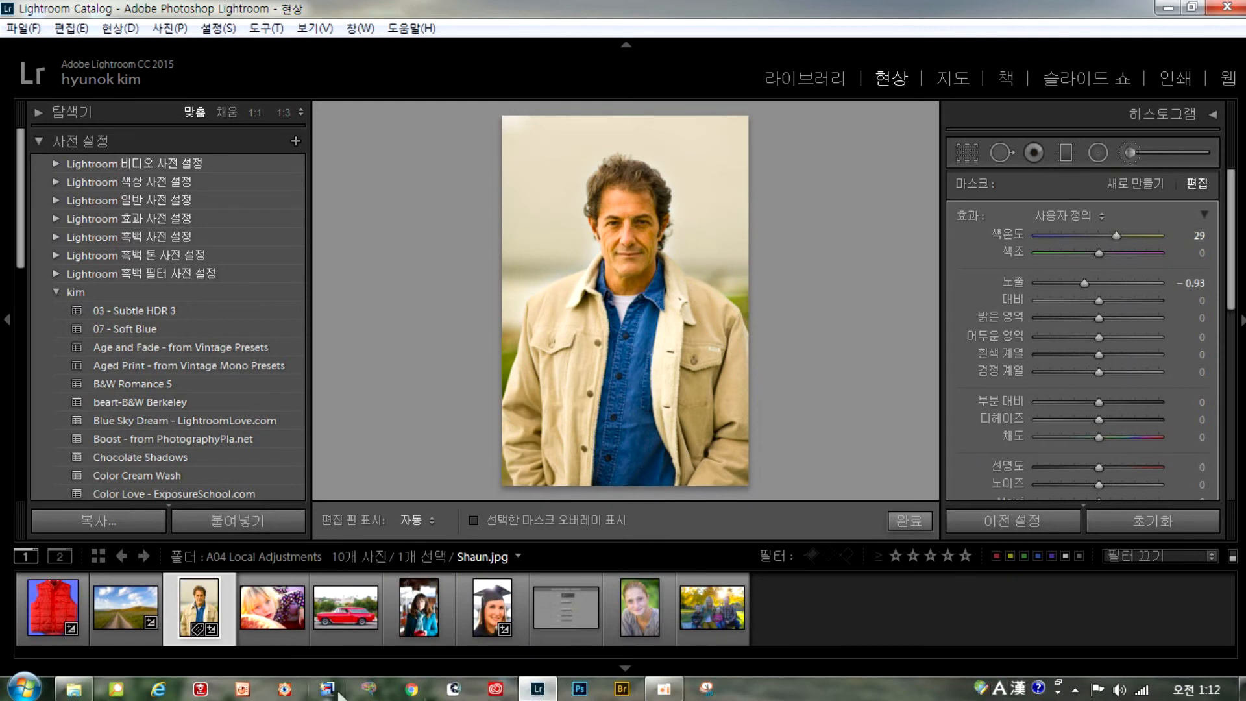
Open the photo of the blonde child and paint a brush mask over the iris of one eye at 1:1
{"action": "left_click", "coordinate": [271, 614]}
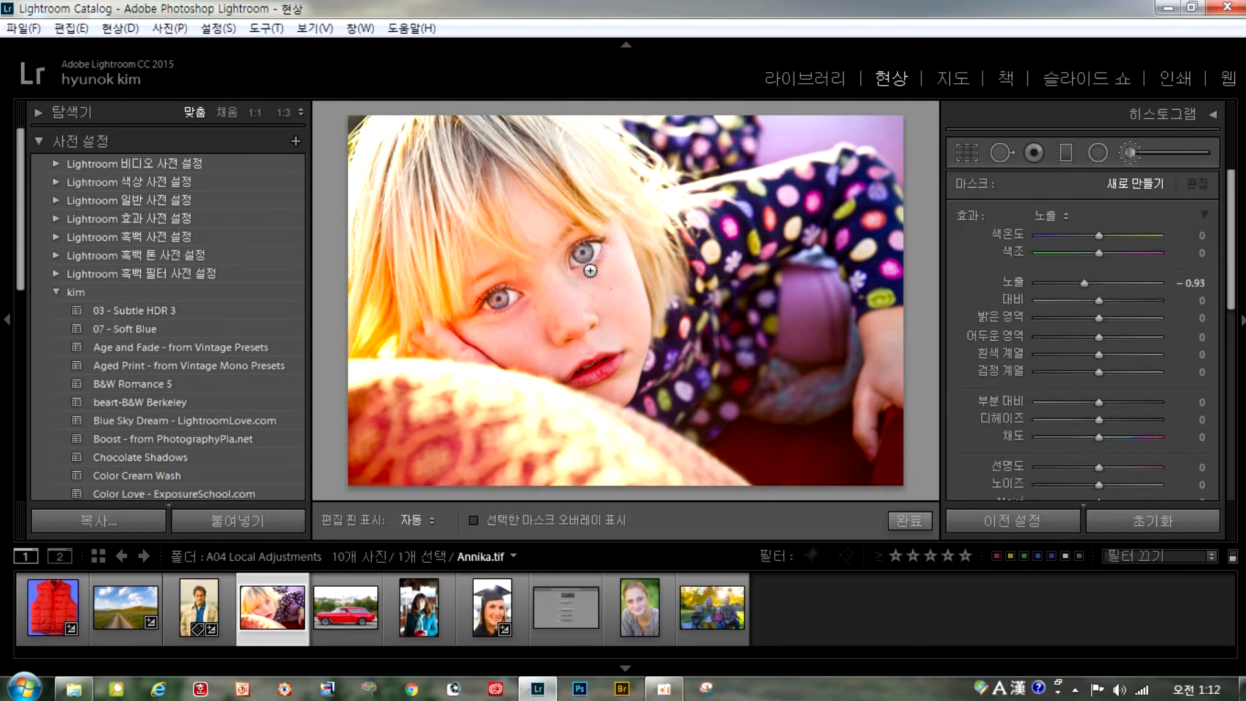
{"action": "left_click", "coordinate": [255, 112]}
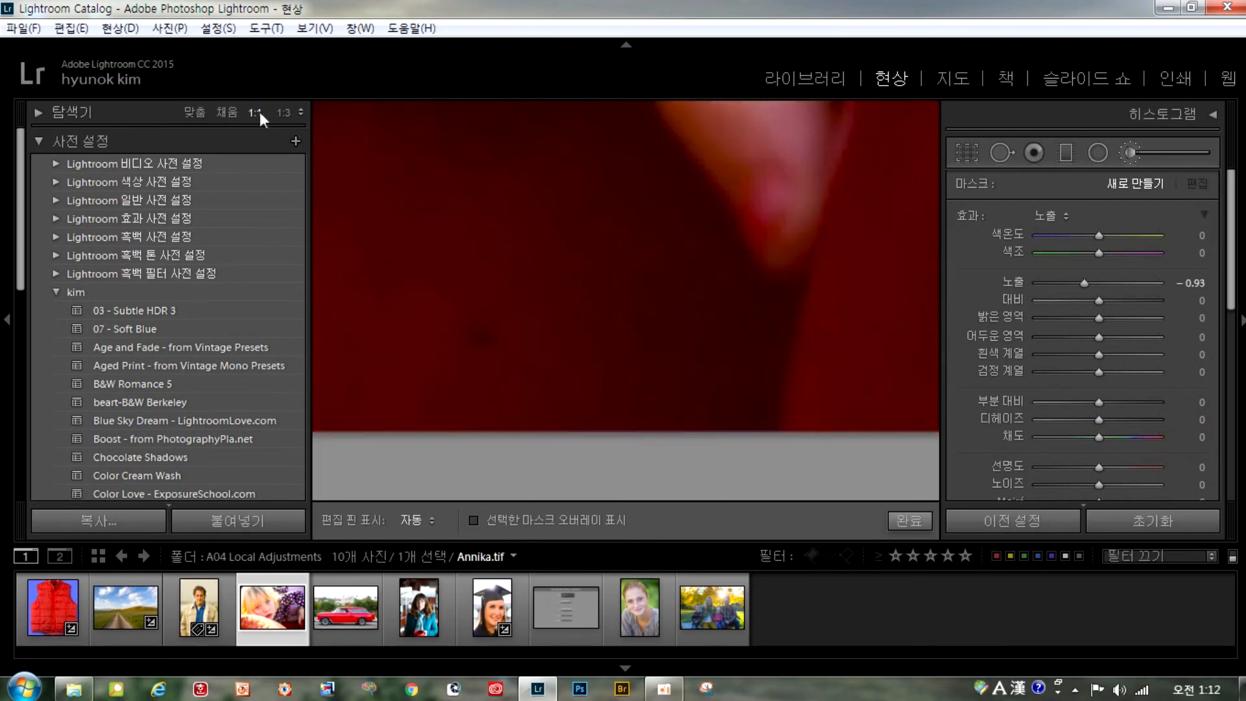
{"action": "key", "text": "space"}
{"action": "left_click_drag", "start_coordinate": [489, 259], "coordinate": [1023, 592]}
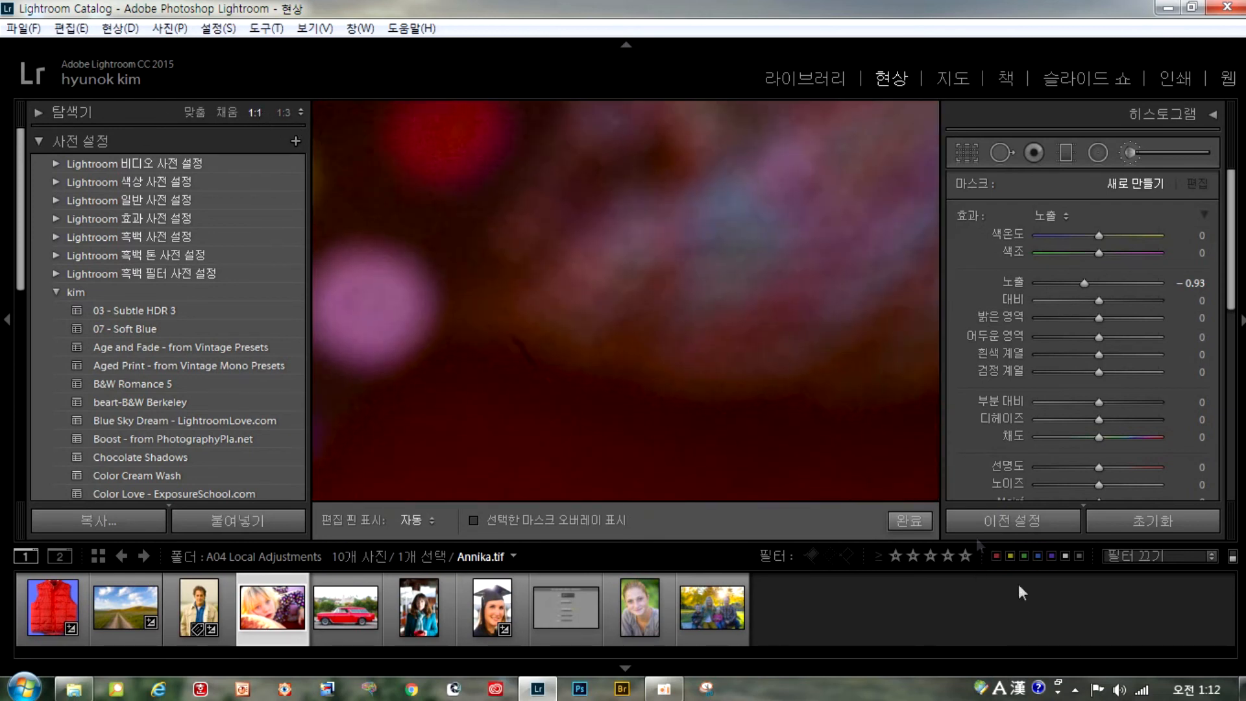
{"action": "left_click_drag", "start_coordinate": [534, 152], "coordinate": [965, 495]}
{"action": "left_click_drag", "start_coordinate": [455, 256], "coordinate": [865, 452]}
{"action": "left_click_drag", "start_coordinate": [540, 206], "coordinate": [887, 431]}
{"action": "mouse_move", "coordinate": [611, 263]}
{"action": "left_mouse_down"}
{"action": "mouse_move", "coordinate": [601, 415]}
{"action": "mouse_move", "coordinate": [625, 425]}
{"action": "left_mouse_up"}
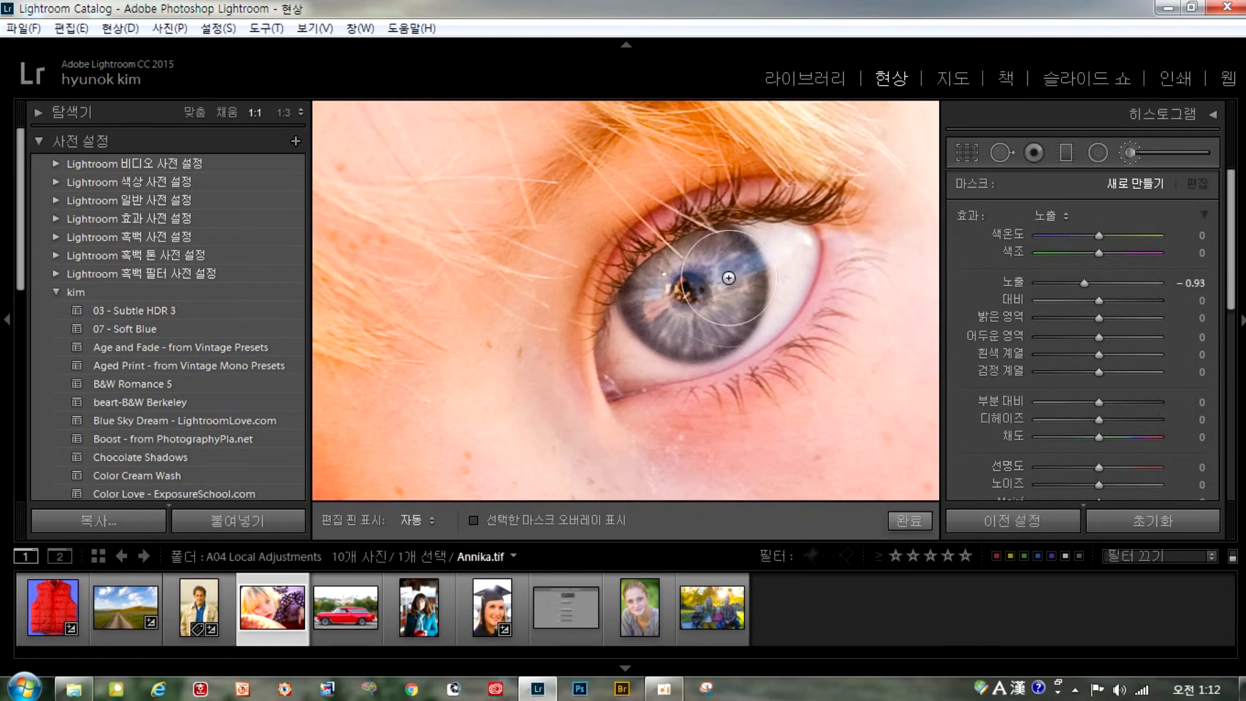
{"action": "key", "text": "h"}
{"action": "mouse_move", "coordinate": [674, 294]}
{"action": "left_mouse_down"}
{"action": "mouse_move", "coordinate": [706, 286]}
{"action": "mouse_move", "coordinate": [702, 297]}
{"action": "left_mouse_up"}
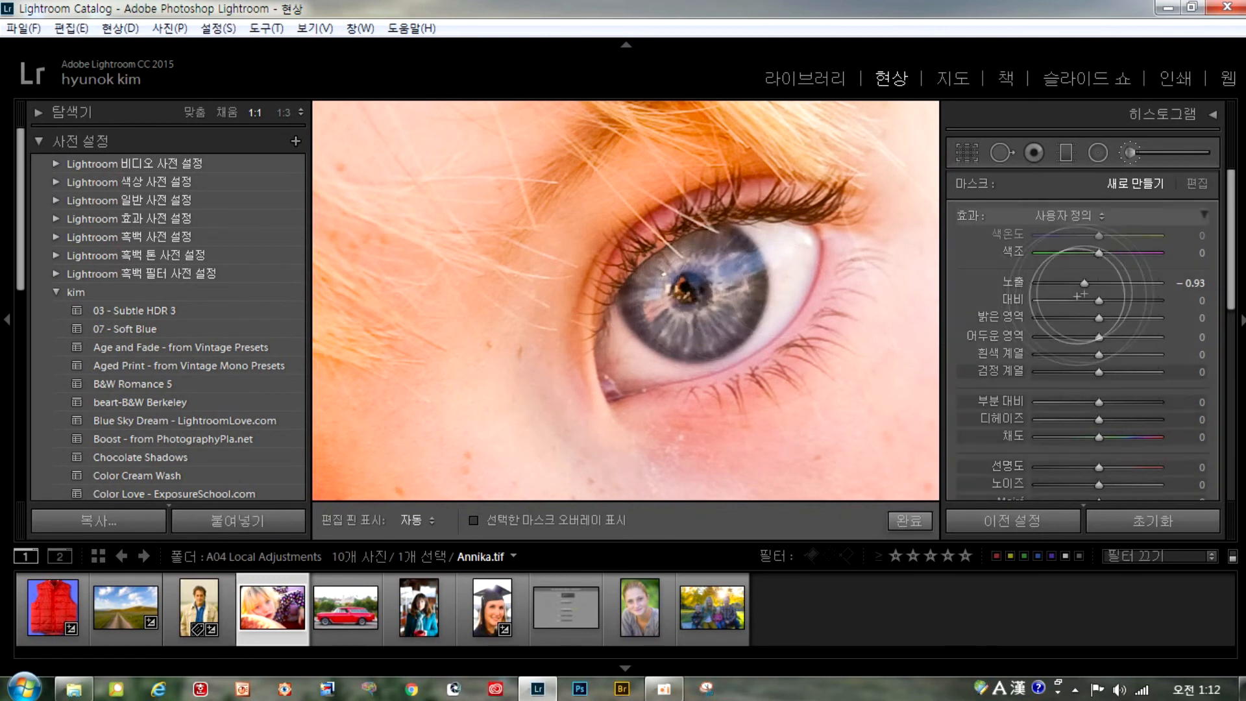
Set the eye mask's exposure to -0.33, clarity and saturation to 29, and sharpness to 38
{"action": "mouse_move", "coordinate": [1085, 284]}
{"action": "left_mouse_down"}
{"action": "mouse_move", "coordinate": [1119, 291]}
{"action": "mouse_move", "coordinate": [1100, 293]}
{"action": "left_mouse_up"}
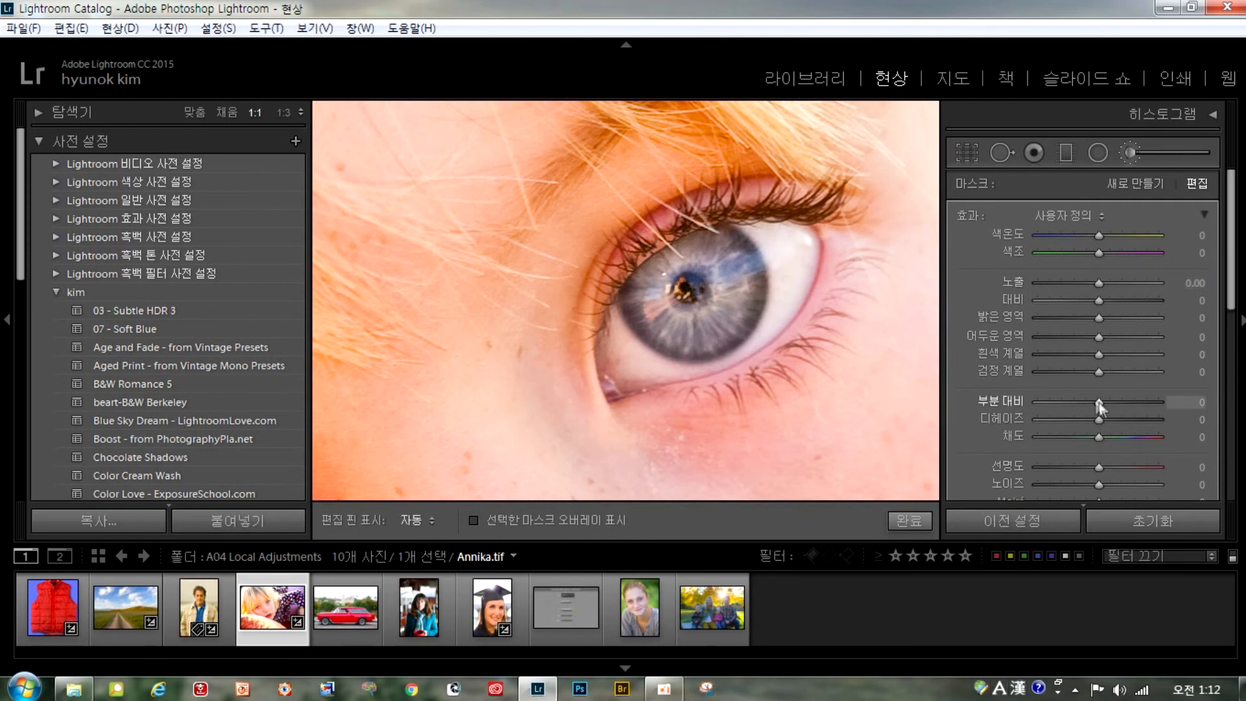
{"action": "left_click_drag", "start_coordinate": [1132, 402], "coordinate": [1095, 290]}
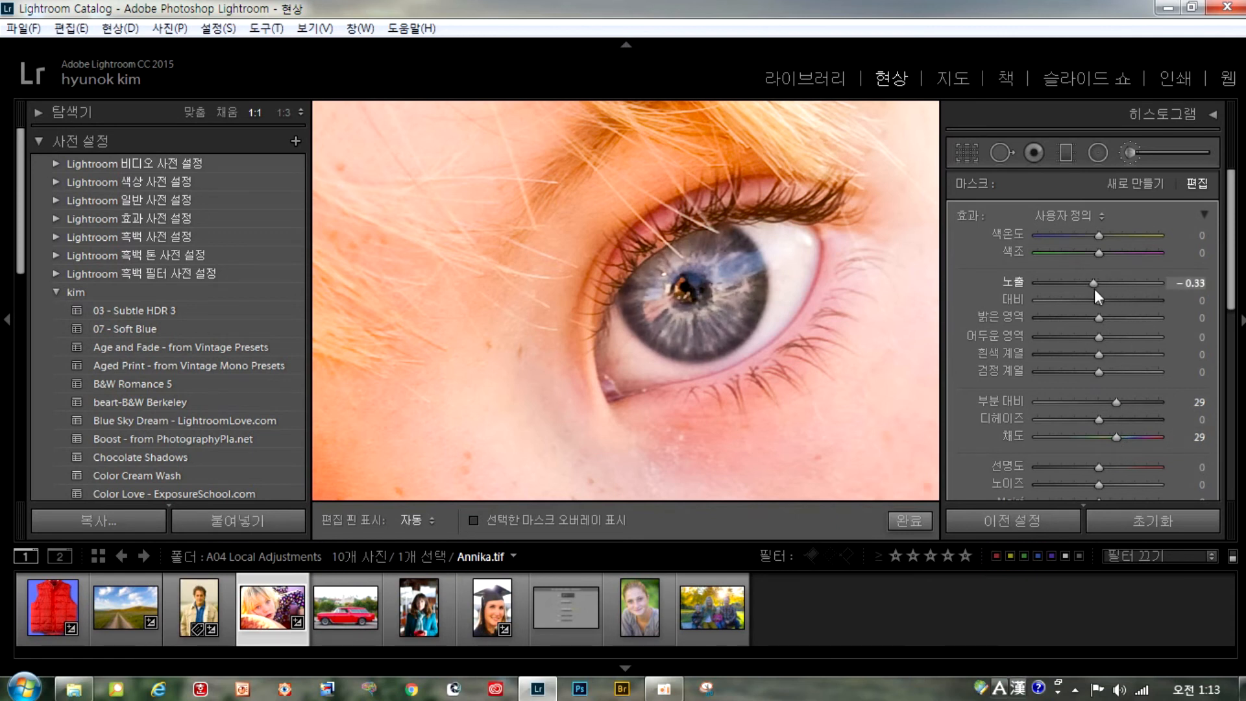
{"action": "left_click_drag", "start_coordinate": [1100, 467], "coordinate": [1114, 465]}
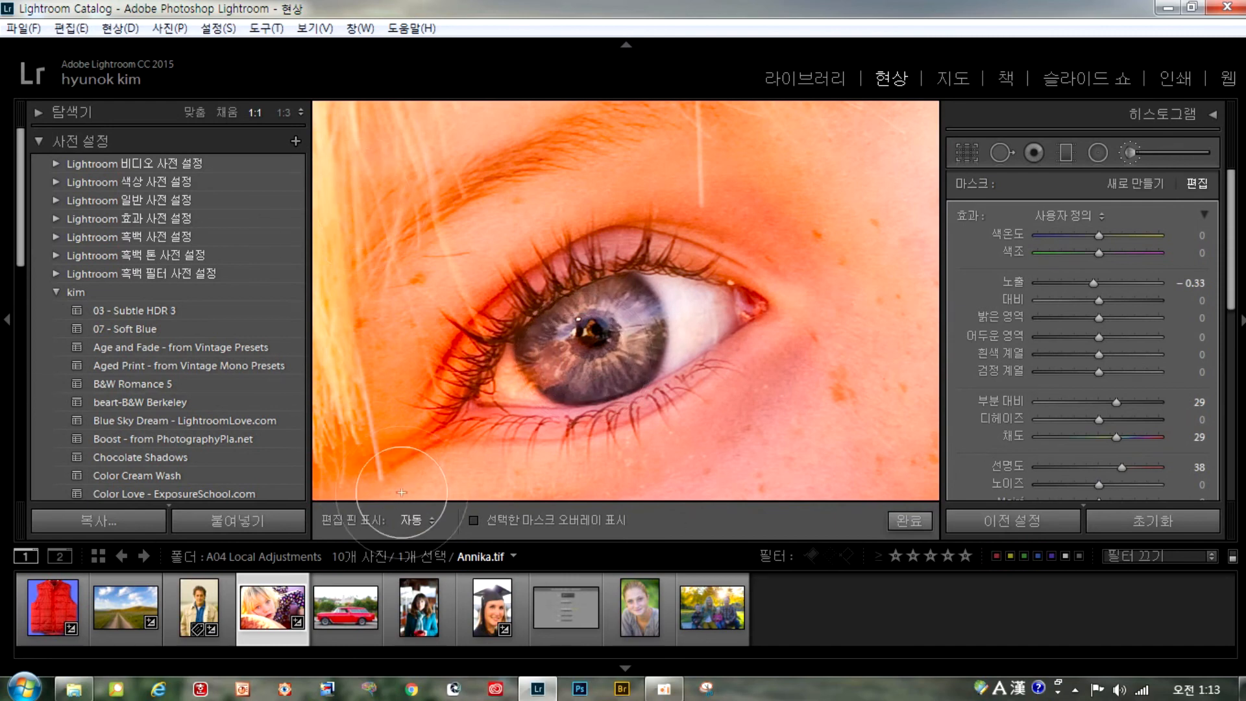
Compare the whole photo of the child before and after the eye adjustments
{"action": "left_click", "coordinate": [193, 113]}
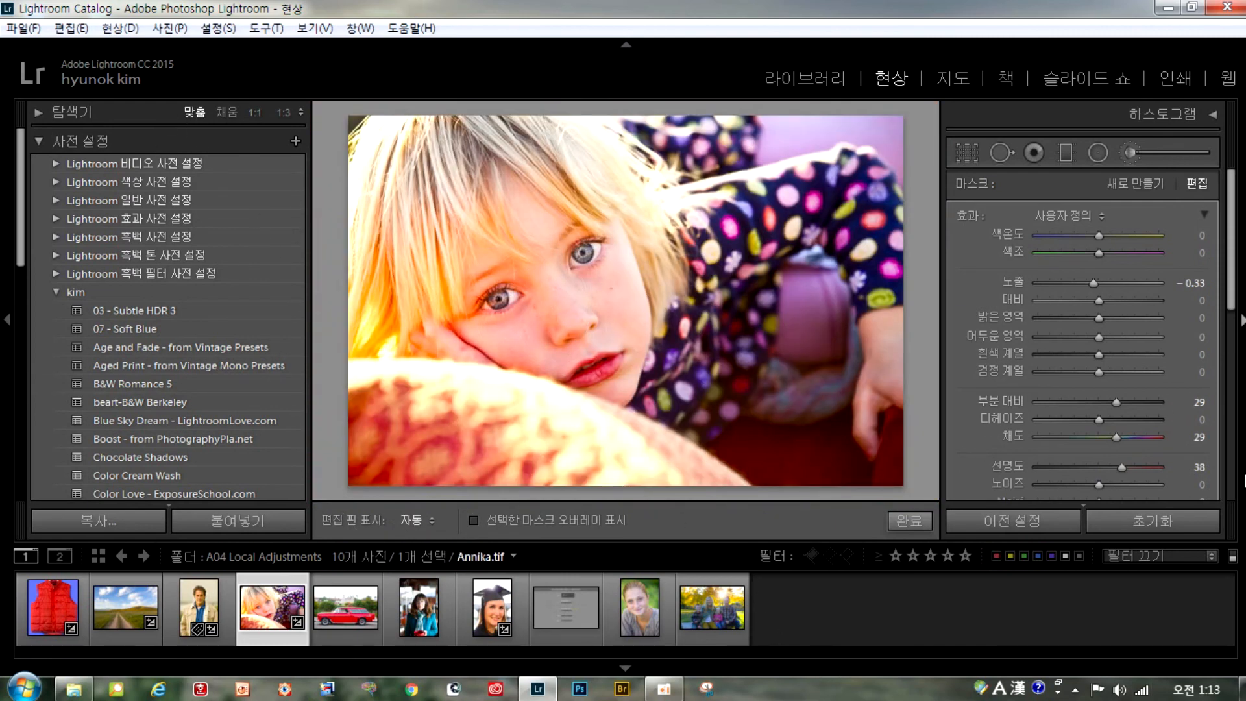
{"action": "key", "text": "backslash"}
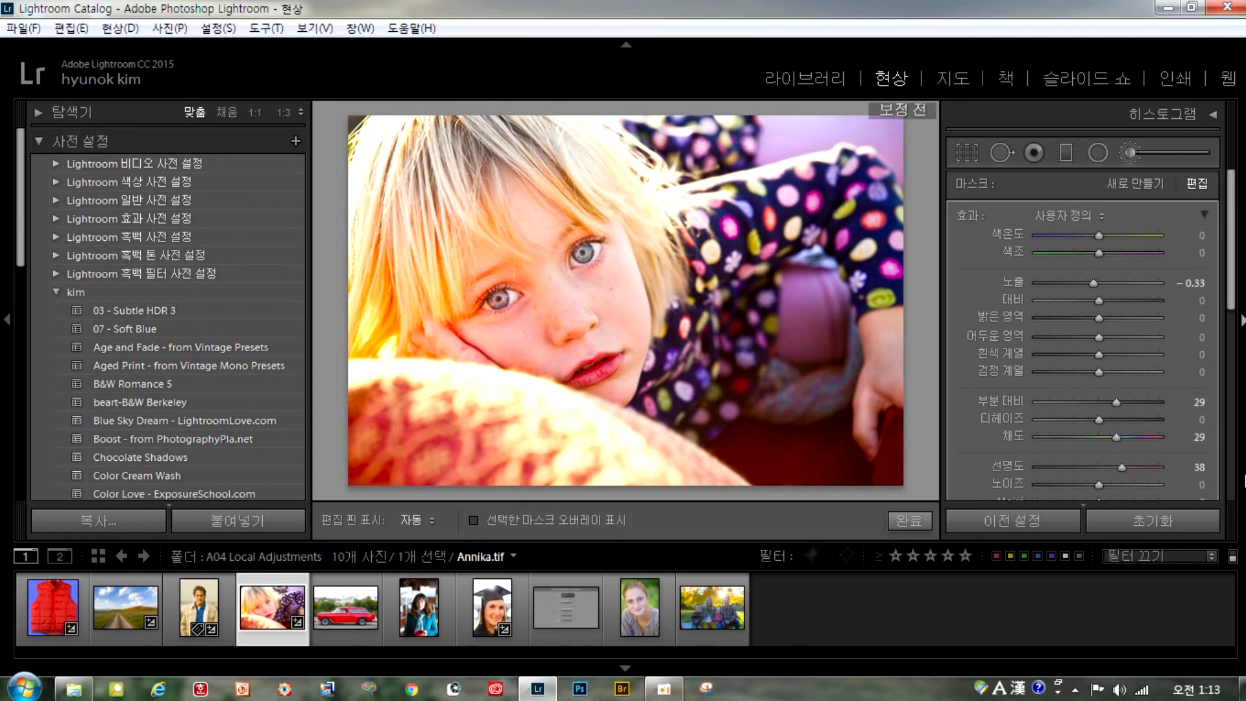
{"action": "key", "text": "backslash"}
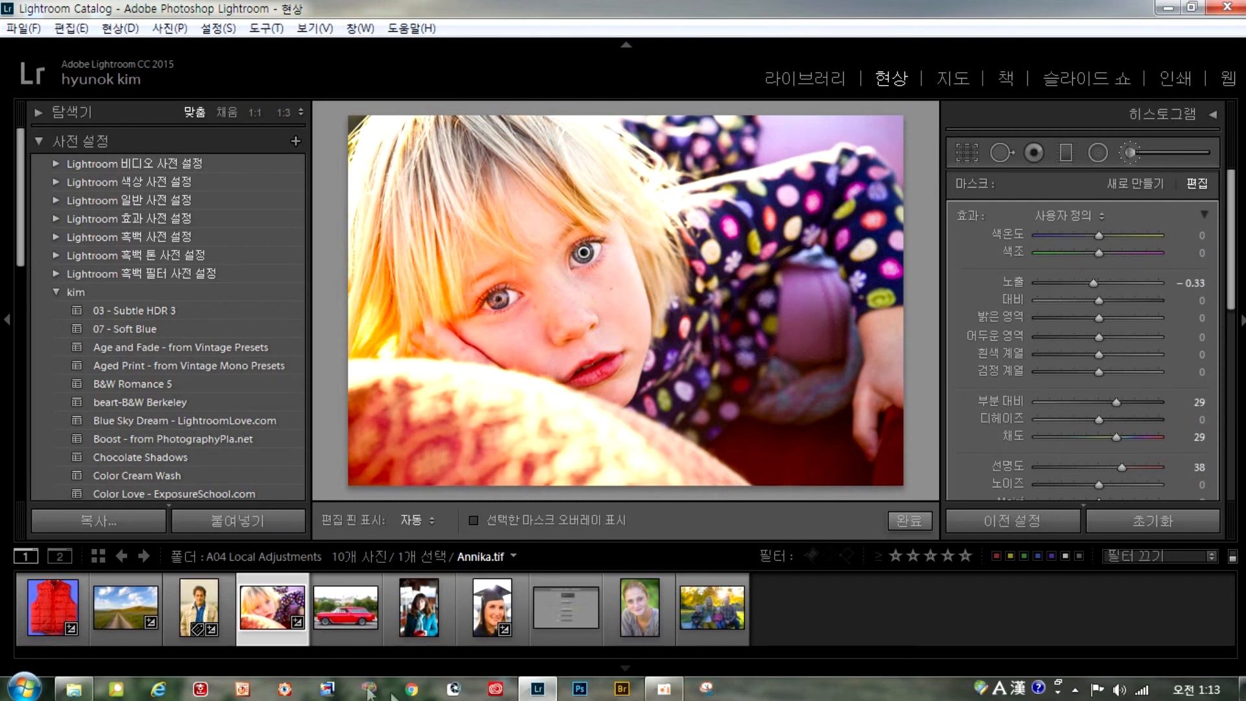
Open the close-up portrait of the girl in the grey shirt, start a new brush mask and view her face at 1:4
{"action": "left_click", "coordinate": [431, 617]}
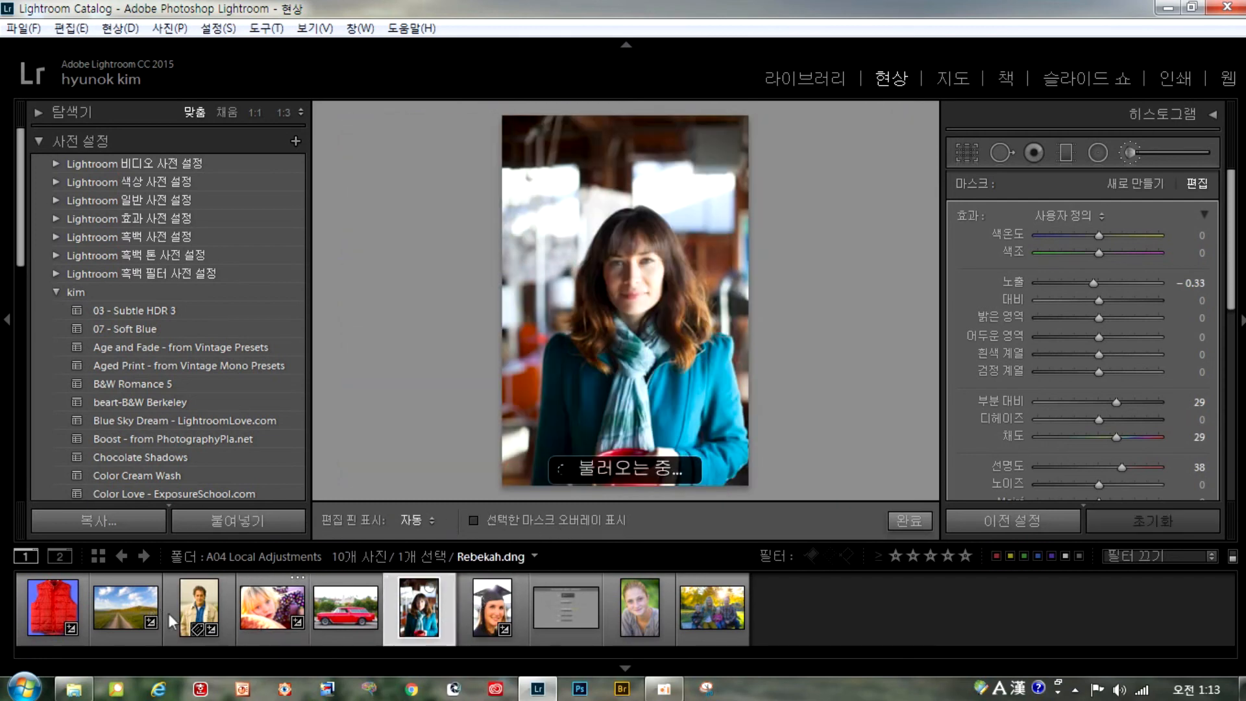
{"action": "left_click", "coordinate": [209, 607]}
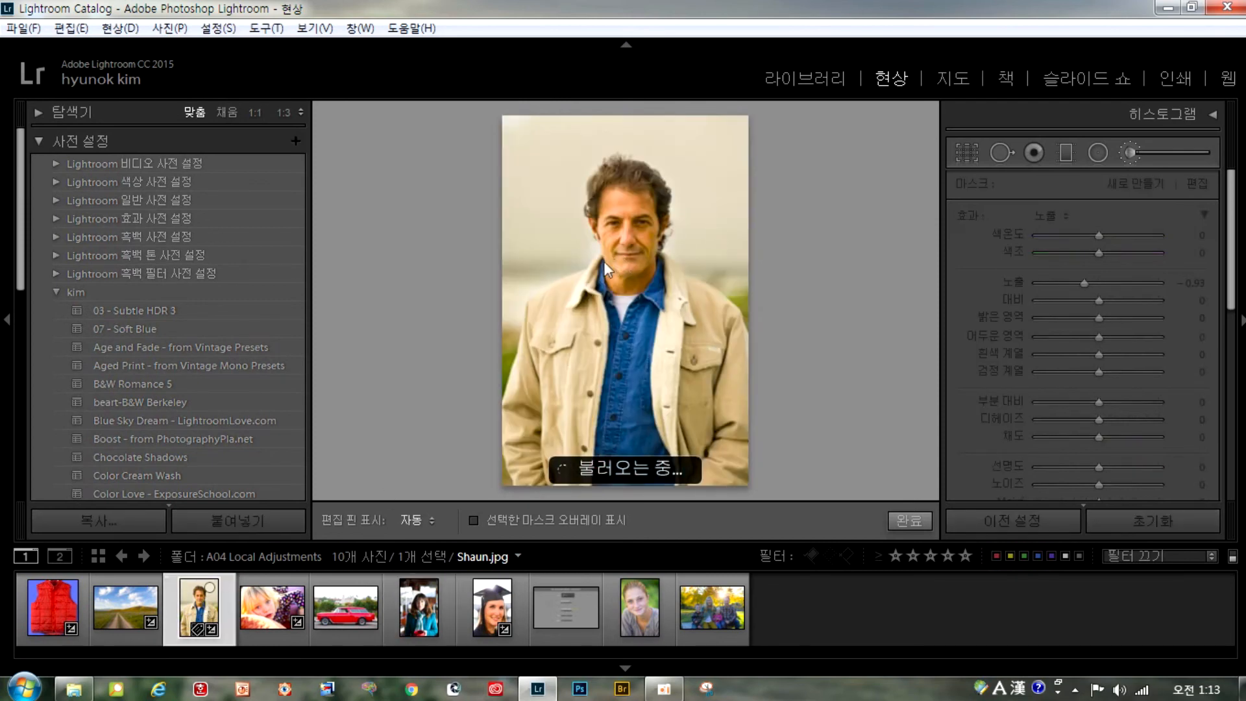
{"action": "left_click", "coordinate": [648, 620]}
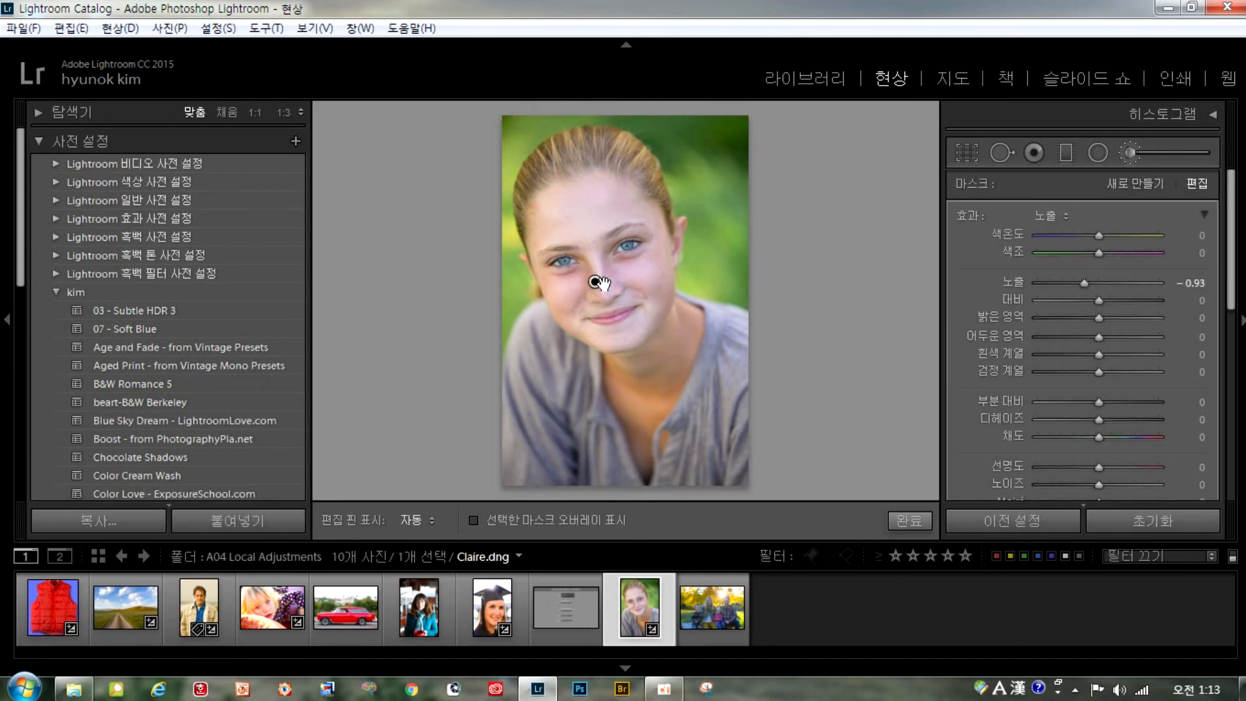
{"action": "left_click", "coordinate": [1123, 187]}
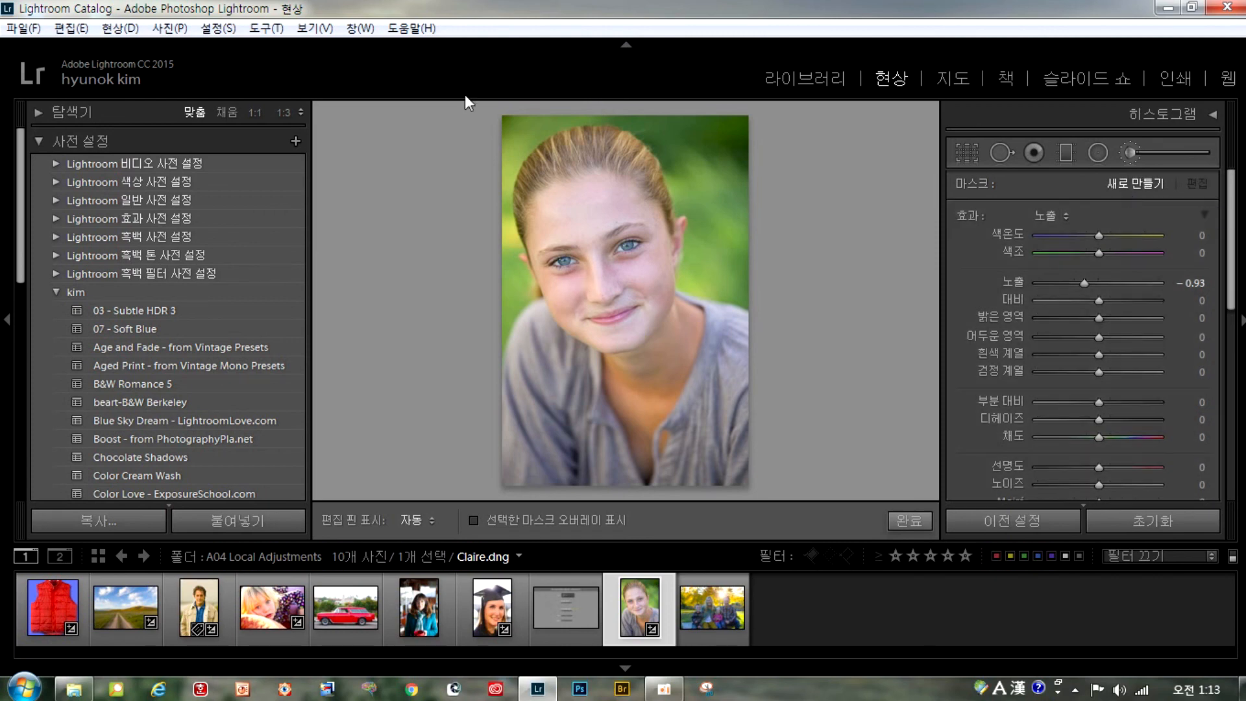
{"action": "left_click", "coordinate": [255, 113]}
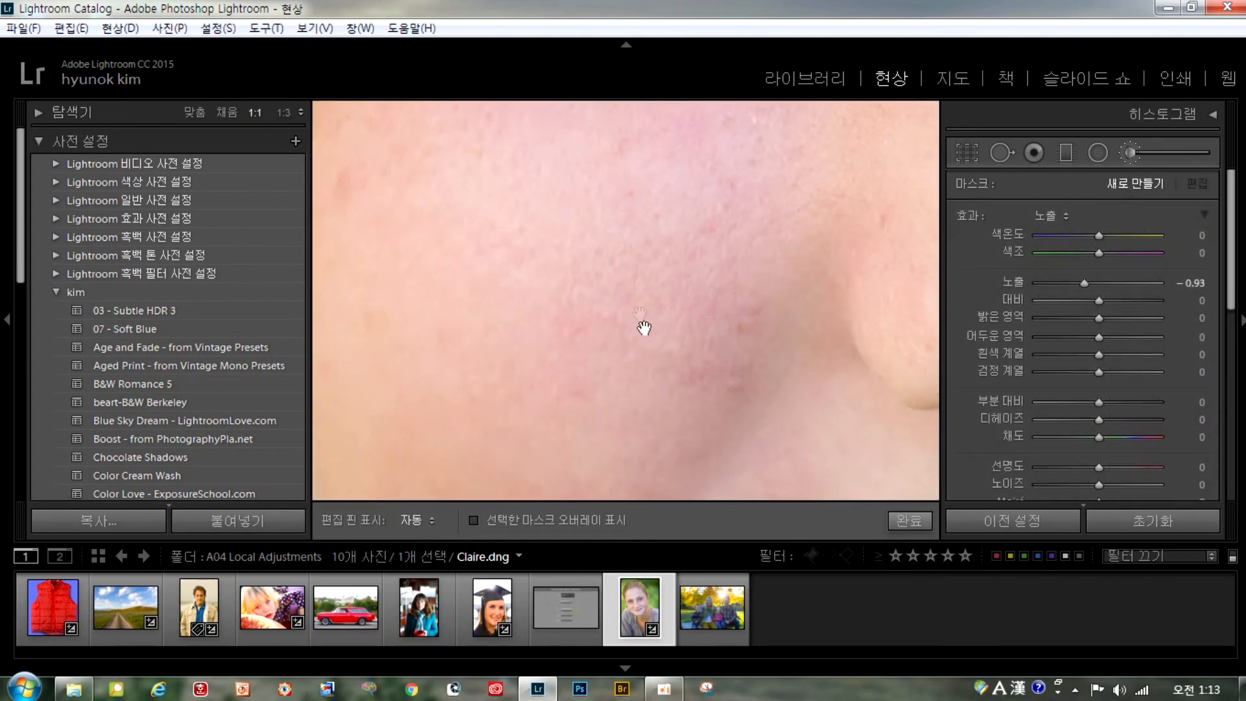
{"action": "left_click_drag", "start_coordinate": [659, 238], "coordinate": [659, 522]}
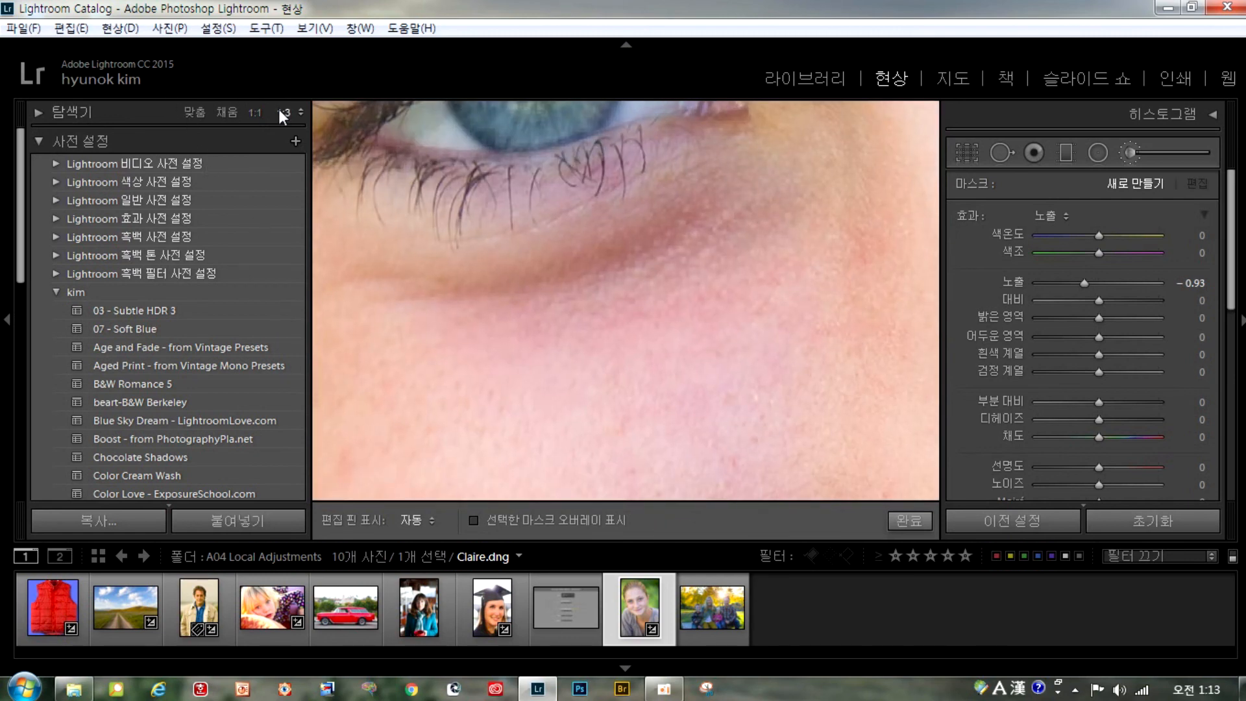
{"action": "left_click", "coordinate": [282, 112]}
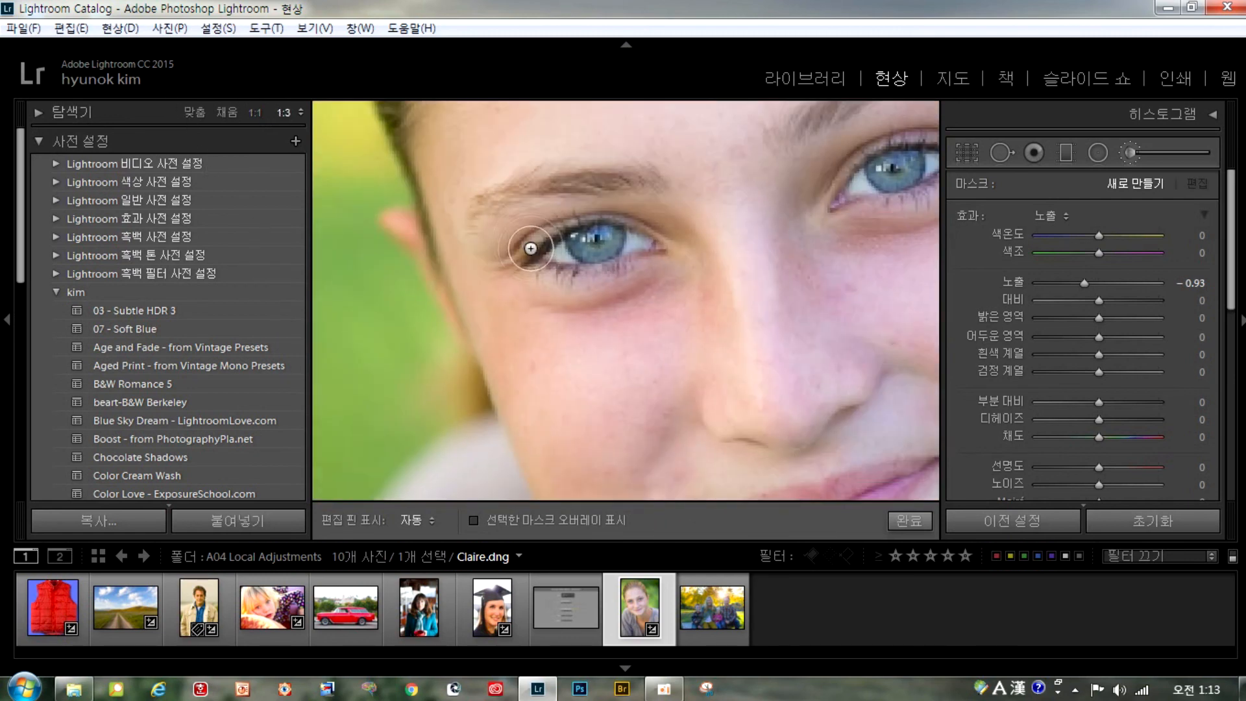
{"action": "left_click", "coordinate": [299, 112]}
{"action": "left_click", "coordinate": [259, 182]}
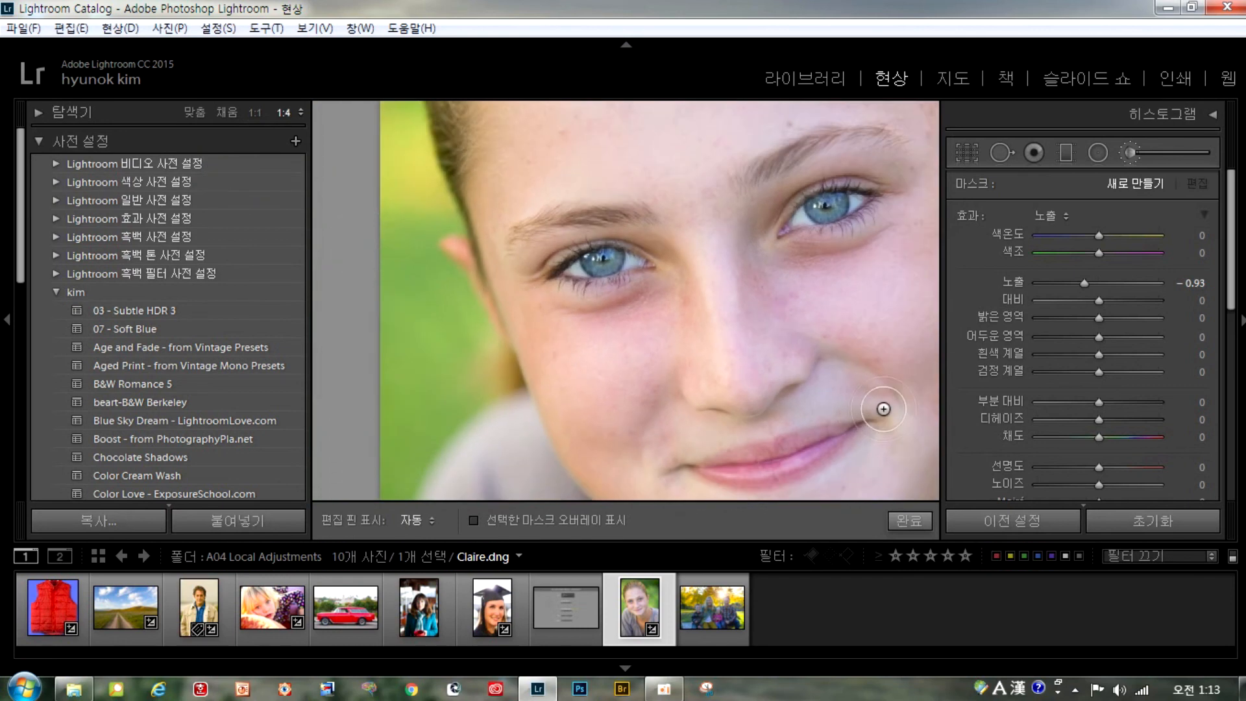
{"action": "left_click", "coordinate": [650, 432]}
{"action": "left_click_drag", "start_coordinate": [641, 439], "coordinate": [610, 255]}
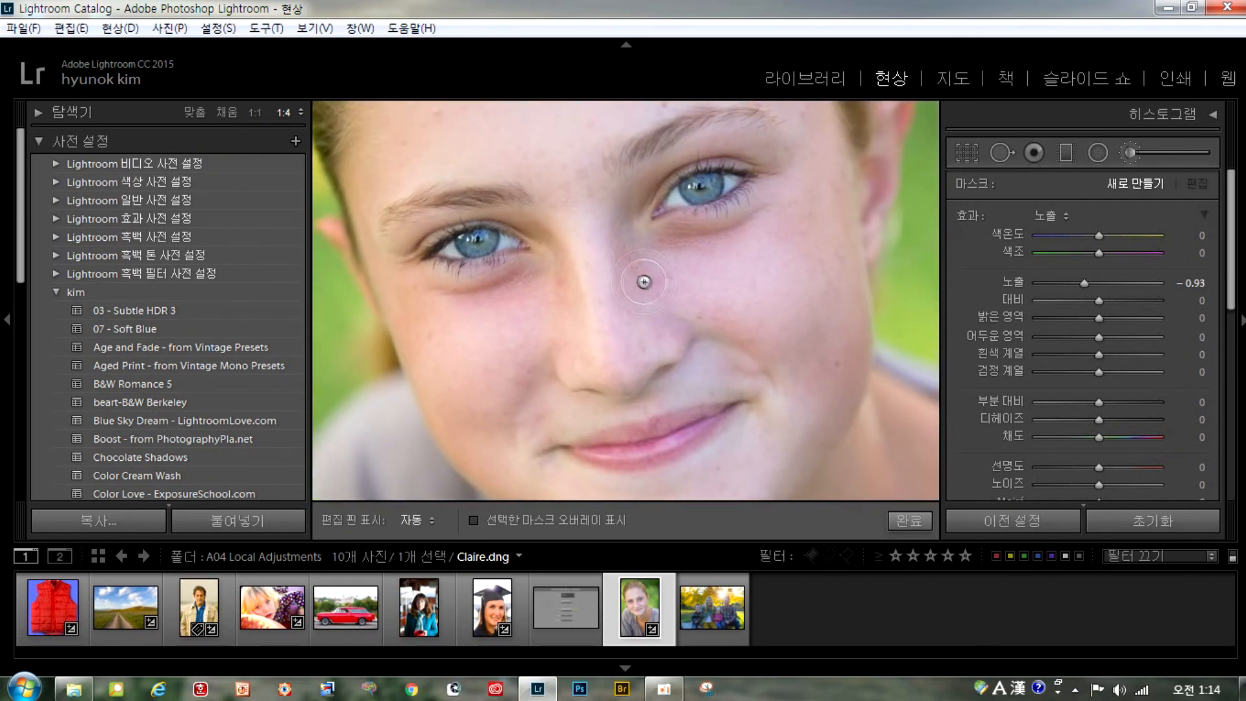
Choose the Soften Skin (피부색 부드럽게) effect for the new brush mask
{"action": "left_click", "coordinate": [1055, 215]}
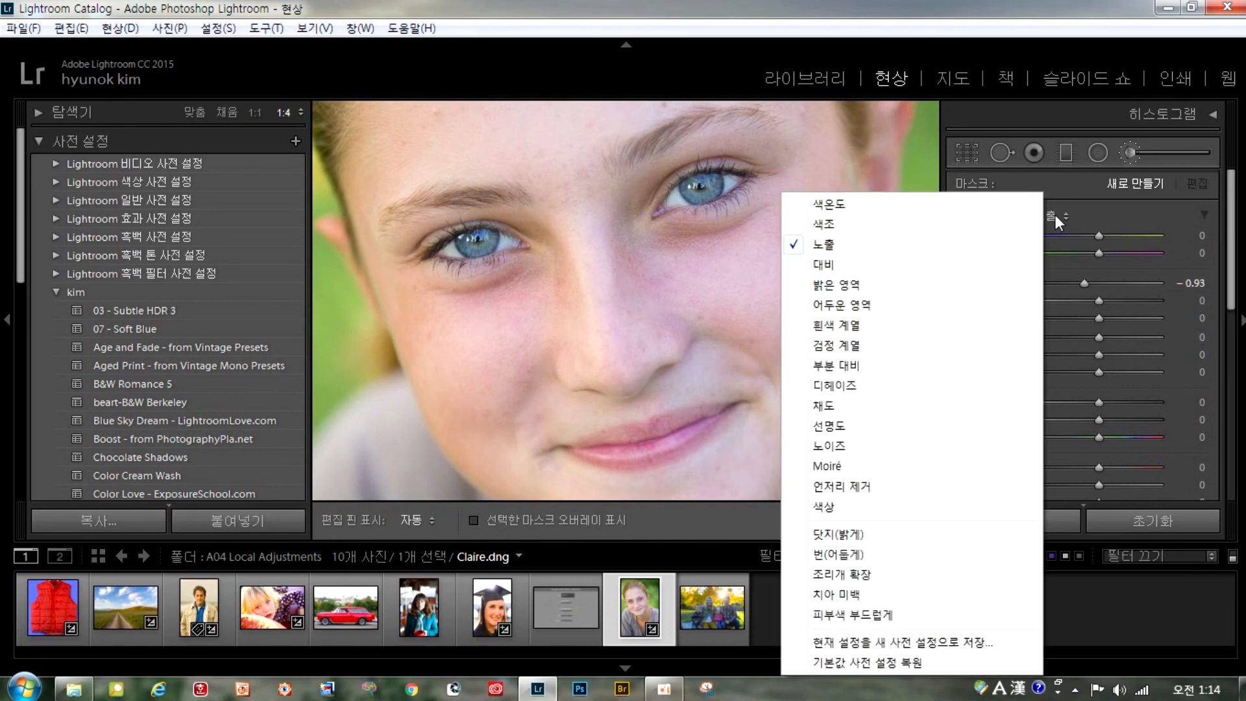
{"action": "left_click", "coordinate": [1056, 216]}
{"action": "left_click", "coordinate": [1055, 216]}
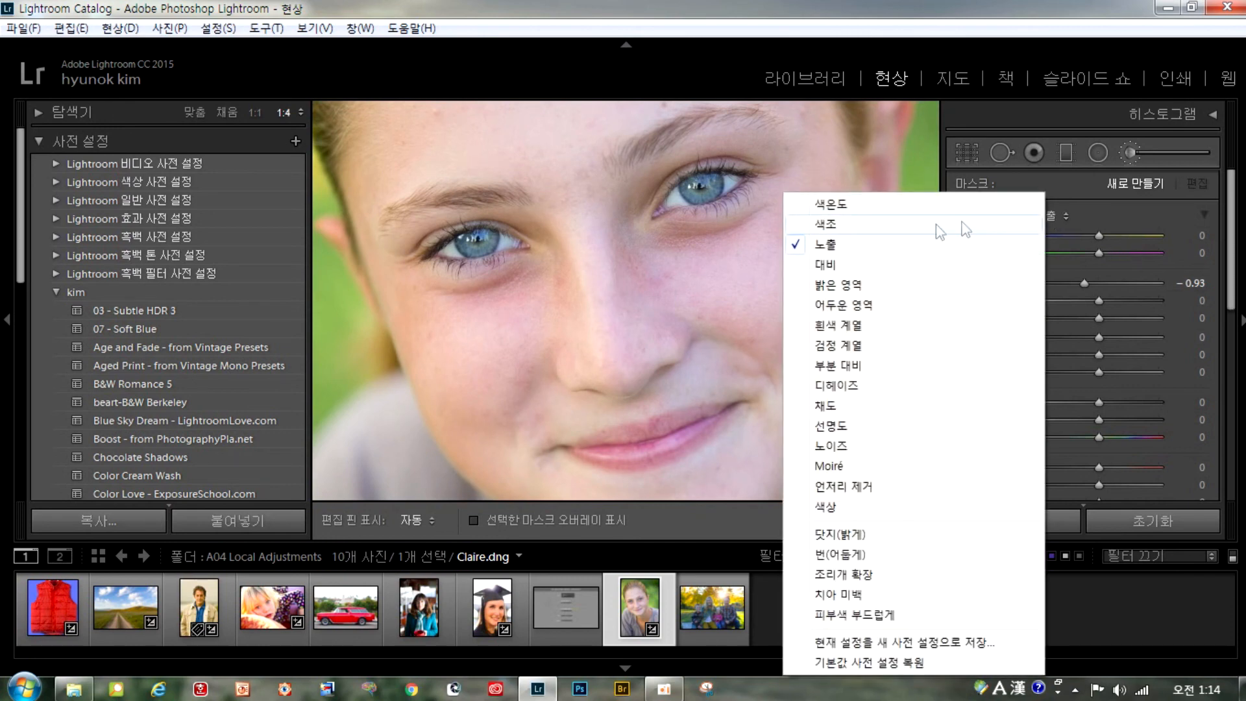
{"action": "left_click", "coordinate": [826, 246]}
{"action": "left_click", "coordinate": [1066, 218]}
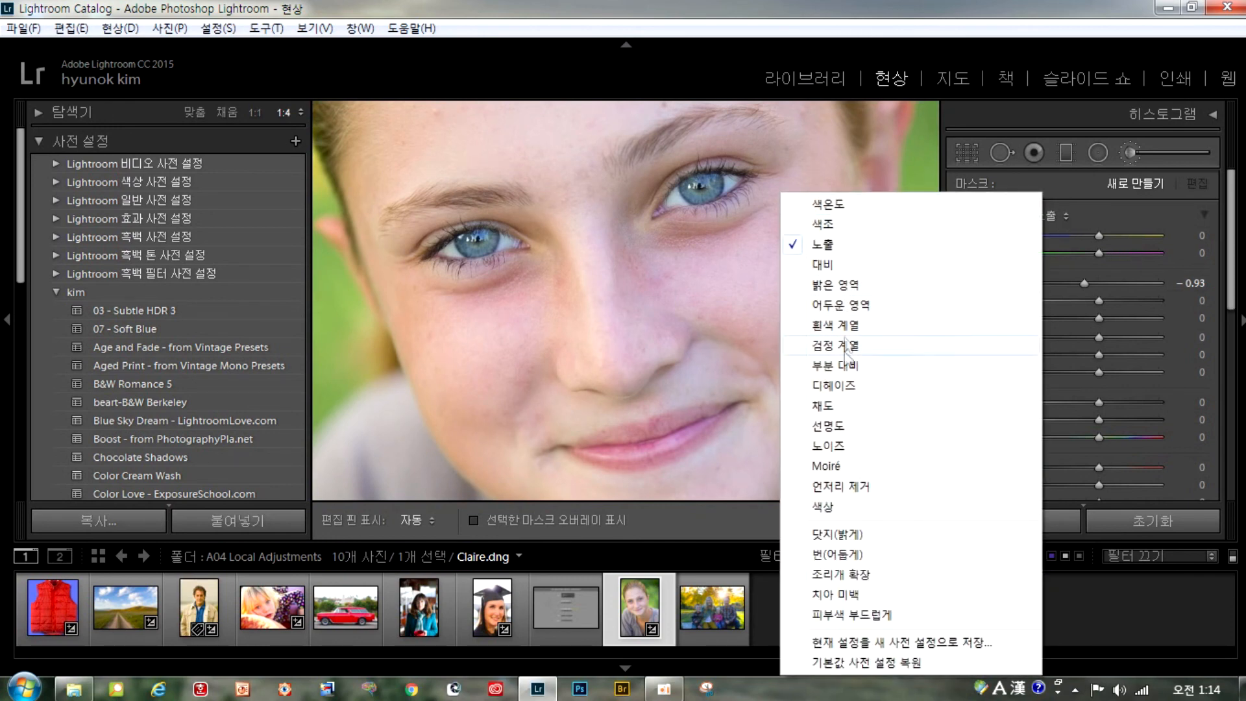
{"action": "left_click", "coordinate": [874, 618]}
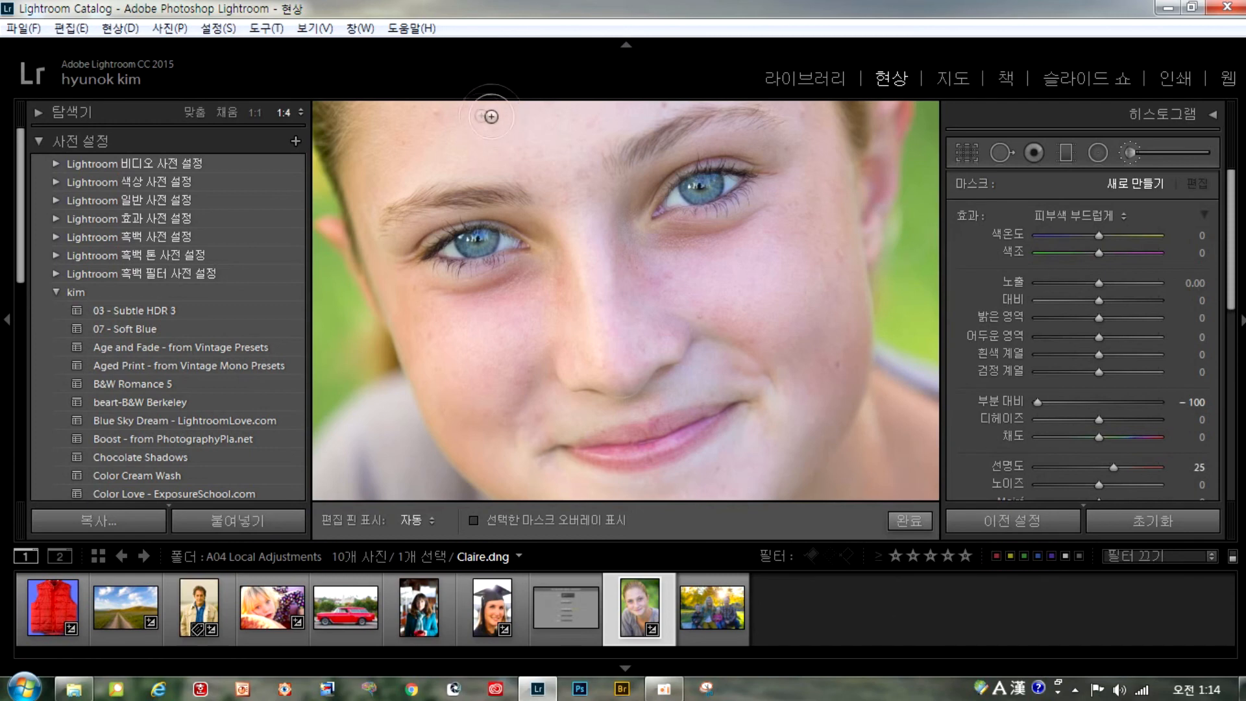
Paint the Soften Skin effect over the girl's forehead, cheeks and chin, hiding the edit pins while painting
{"action": "mouse_move", "coordinate": [619, 287]}
{"action": "left_mouse_down"}
{"action": "mouse_move", "coordinate": [646, 473]}
{"action": "mouse_move", "coordinate": [647, 451]}
{"action": "left_mouse_up"}
{"action": "key", "text": "h"}
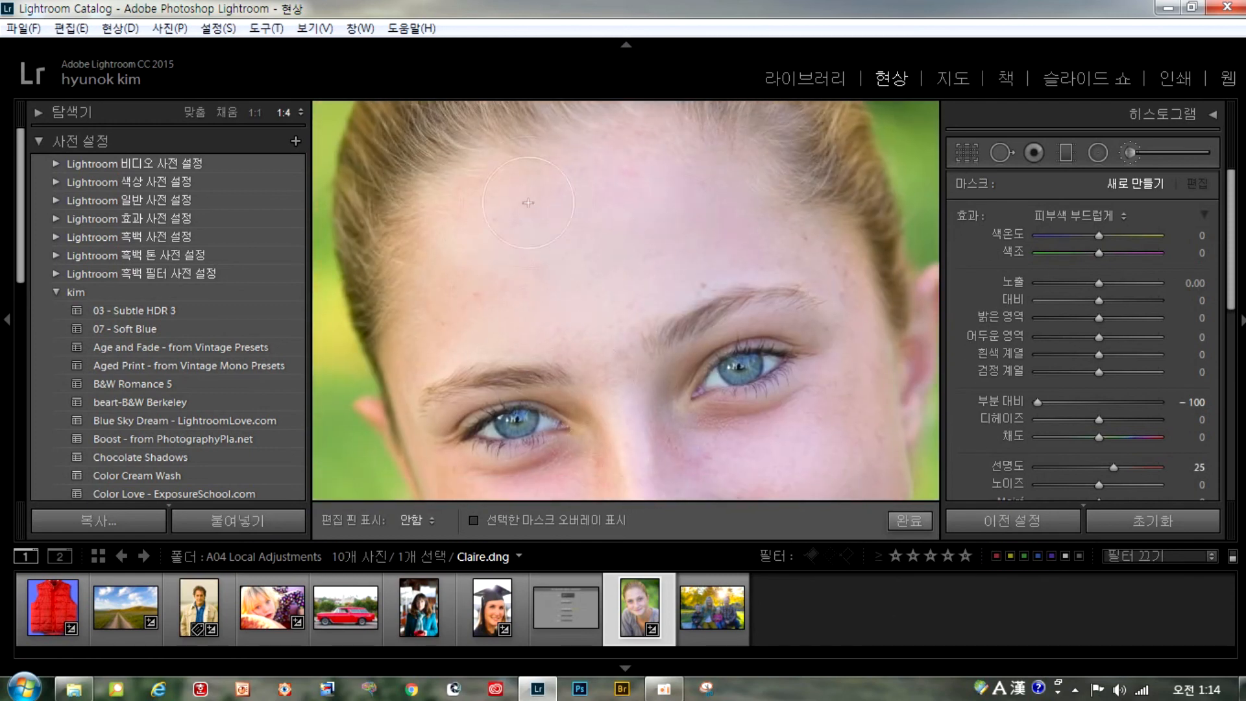
{"action": "mouse_move", "coordinate": [430, 318]}
{"action": "left_mouse_down"}
{"action": "mouse_move", "coordinate": [553, 329]}
{"action": "mouse_move", "coordinate": [742, 280]}
{"action": "mouse_move", "coordinate": [813, 235]}
{"action": "mouse_move", "coordinate": [843, 309]}
{"action": "mouse_move", "coordinate": [851, 456]}
{"action": "mouse_move", "coordinate": [869, 413]}
{"action": "mouse_move", "coordinate": [849, 422]}
{"action": "mouse_move", "coordinate": [816, 225]}
{"action": "left_mouse_up"}
{"action": "key", "text": "h"}
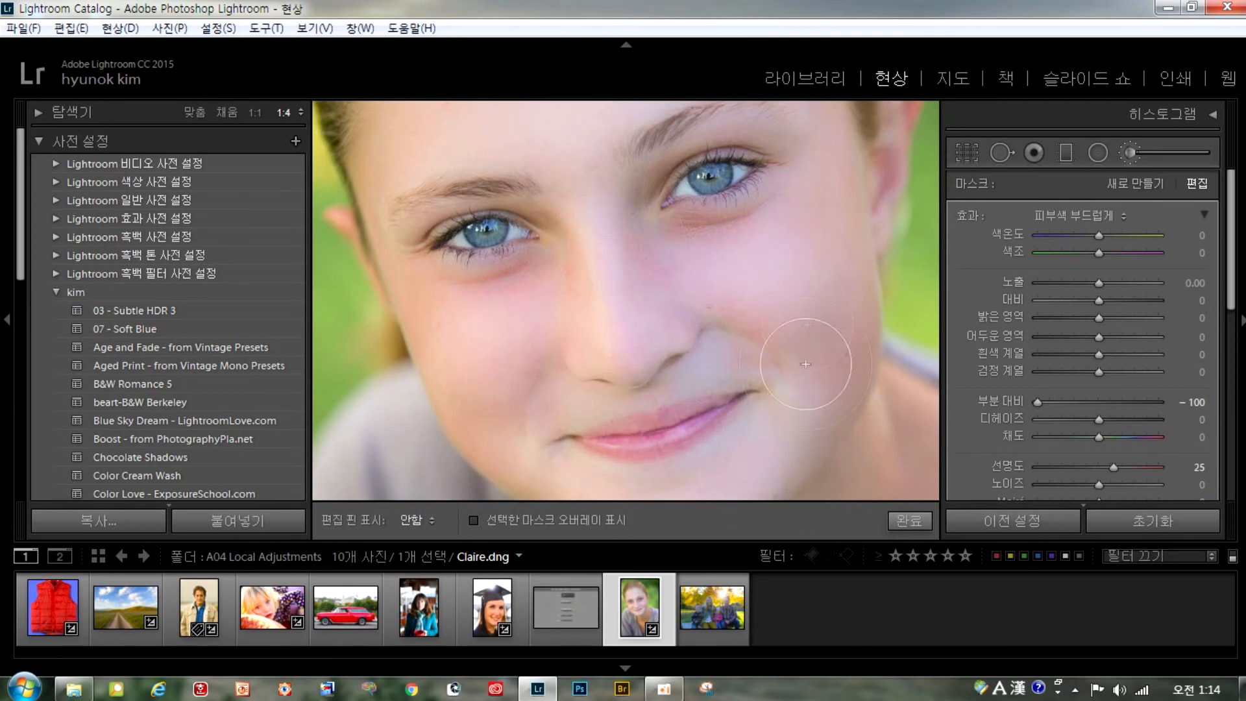
{"action": "key", "text": "h"}
{"action": "key", "text": "space"}
{"action": "left_click_drag", "start_coordinate": [809, 388], "coordinate": [788, 120]}
{"action": "key", "text": "h"}
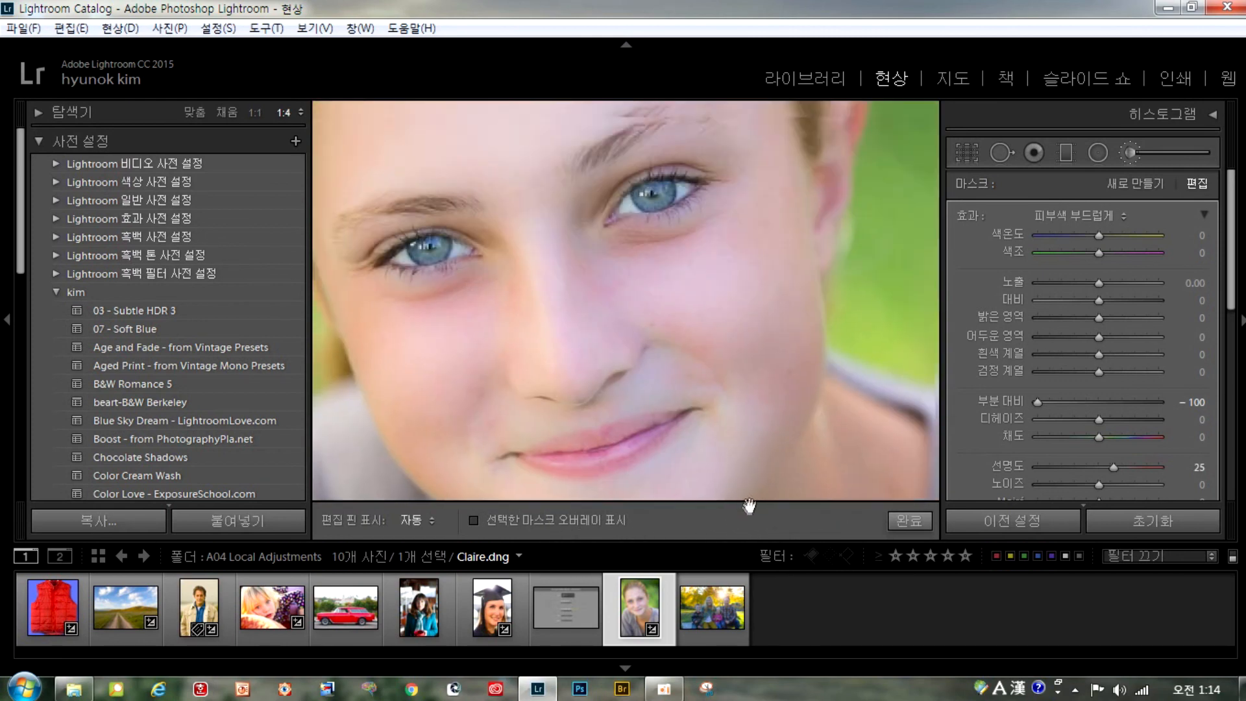
{"action": "key", "text": "h"}
{"action": "key", "text": "h"}
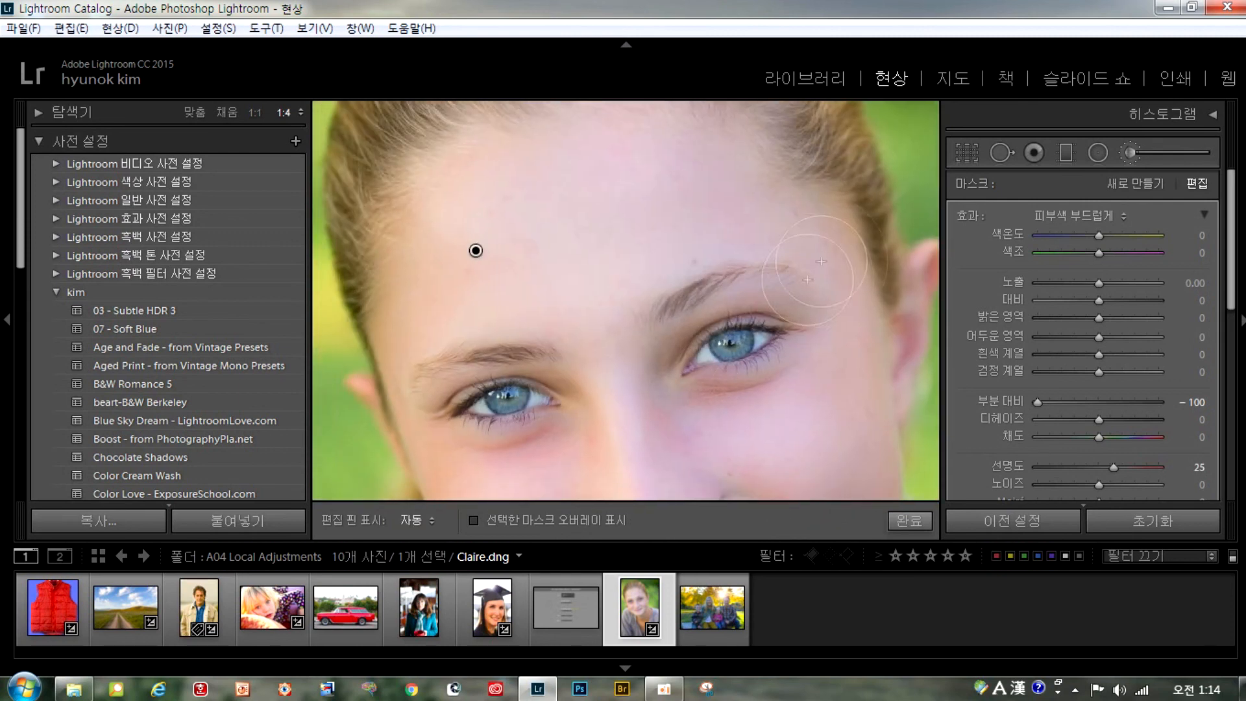
{"action": "key", "text": "h"}
{"action": "key", "text": "h"}
Switch the skin mask's effect to Teeth Whitening (치아 미백)
{"action": "left_click", "coordinate": [1105, 213]}
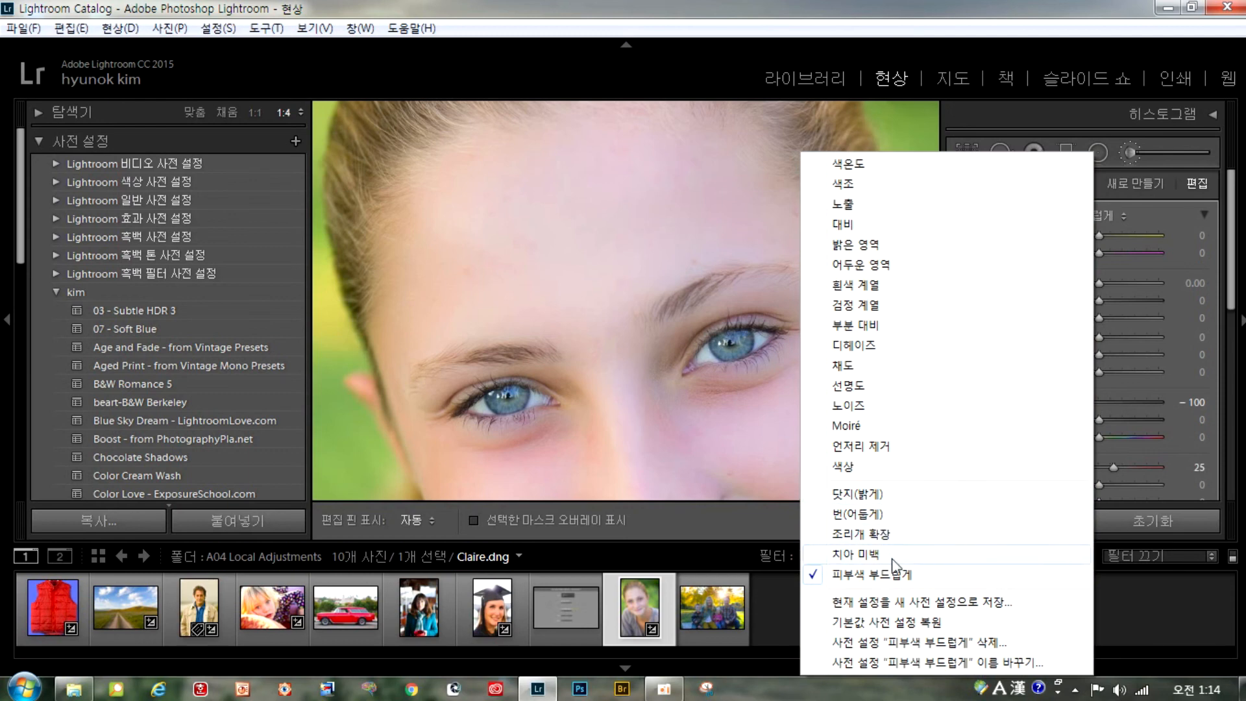
{"action": "left_click", "coordinate": [856, 554]}
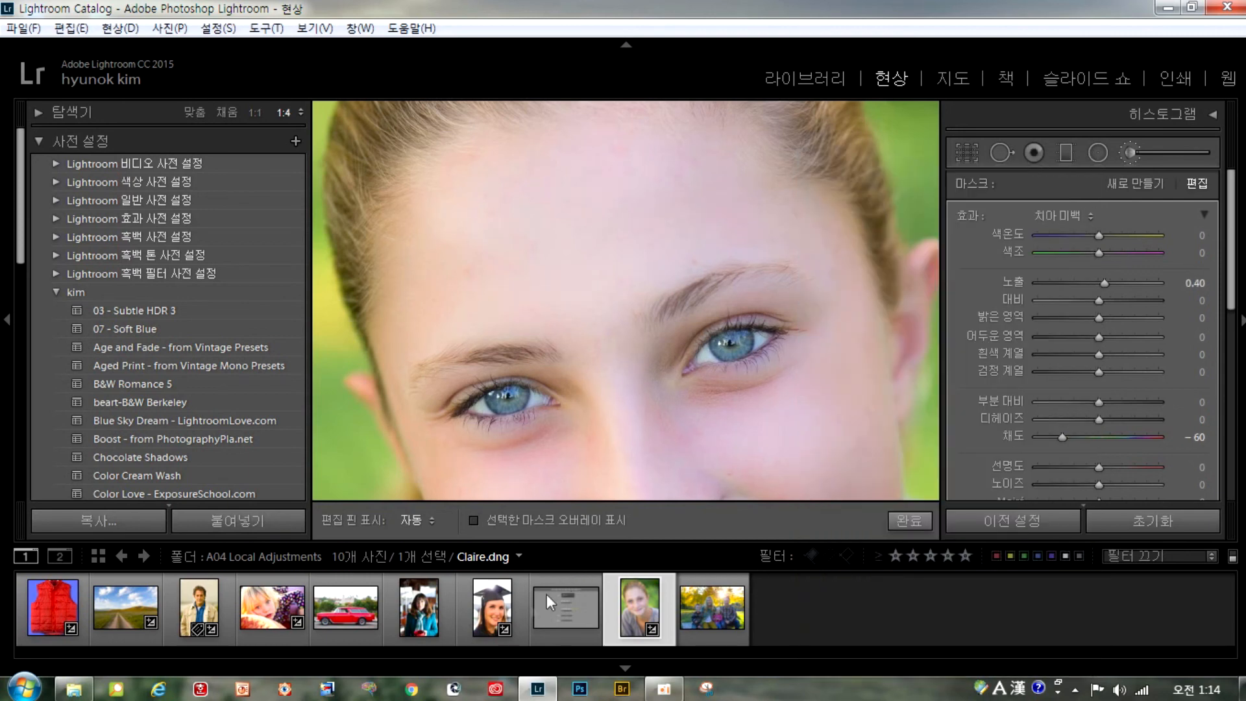
Open the close-up portrait of the graduate in the cap and bring her smile into view
{"action": "left_click", "coordinate": [484, 611]}
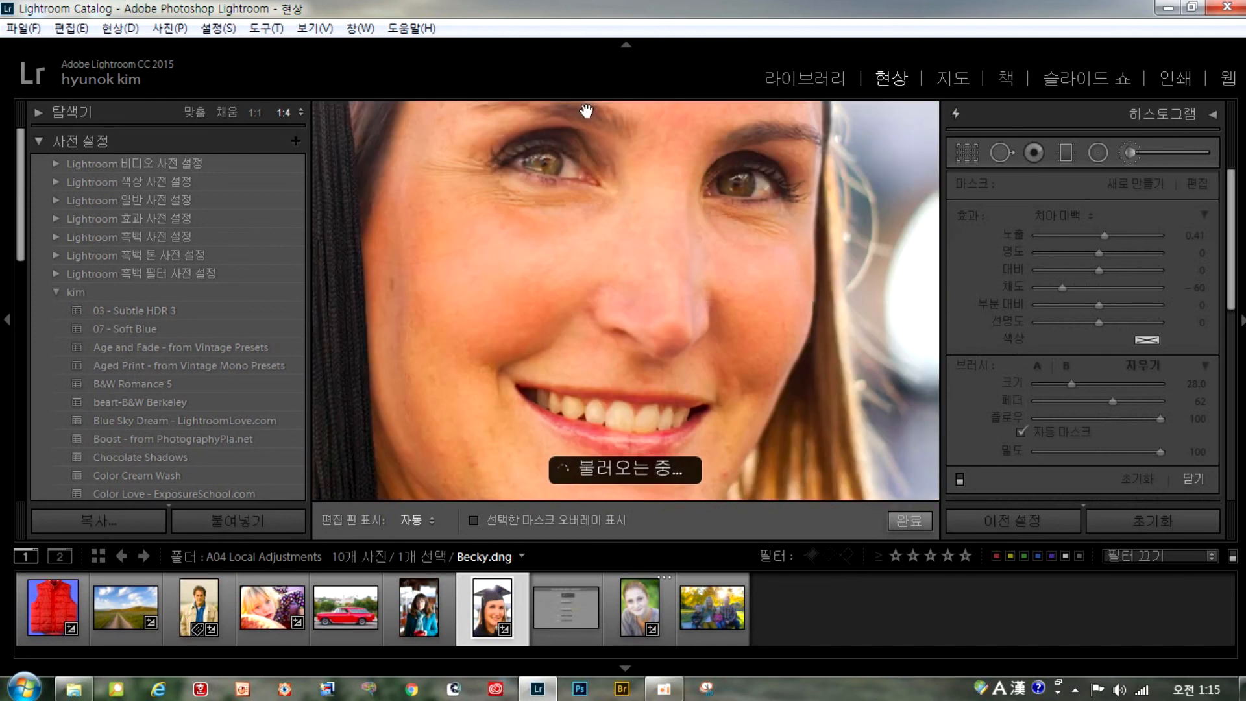
{"action": "left_click_drag", "start_coordinate": [696, 153], "coordinate": [699, 207]}
{"action": "left_click_drag", "start_coordinate": [774, 429], "coordinate": [631, 84]}
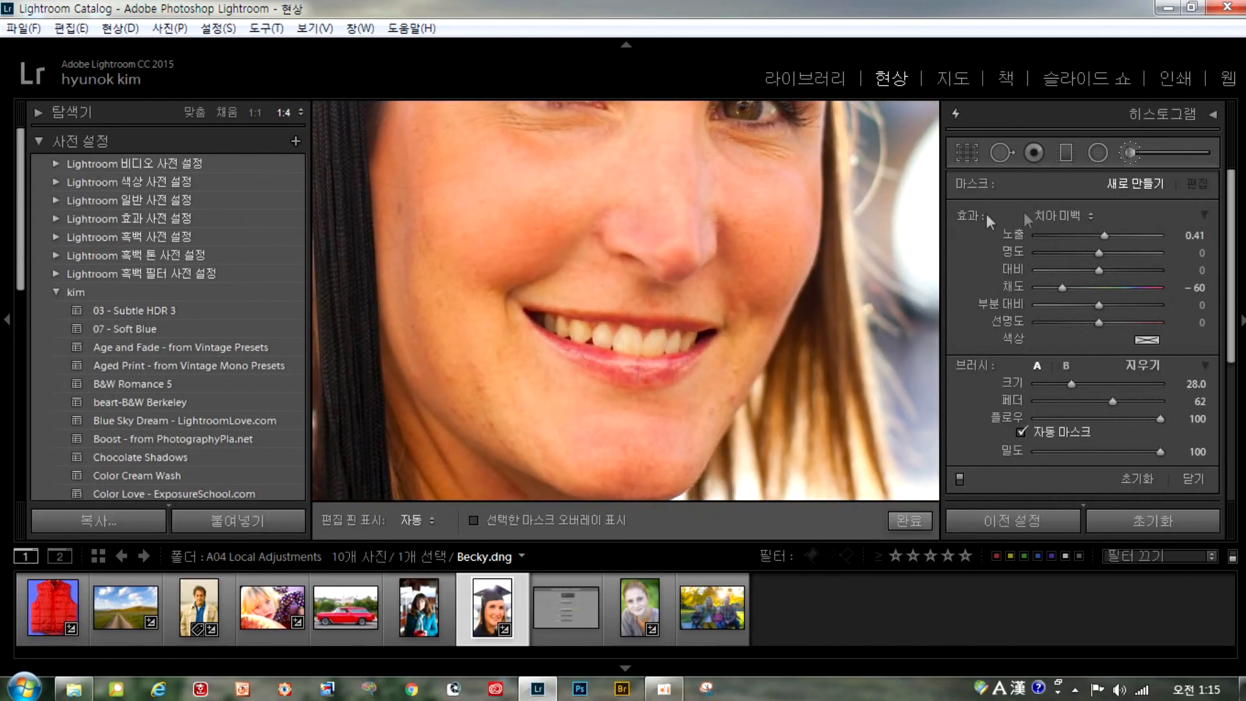
Paint the Teeth Whitening (치아 미백) effect over her teeth with a size 6.0 brush, then switch the brush to Erase
{"action": "scroll", "coordinate": [609, 326], "scroll_direction": "down", "scroll_amount": 7}
{"action": "key", "text": "h"}
{"action": "left_click_drag", "start_coordinate": [631, 335], "coordinate": [626, 343]}
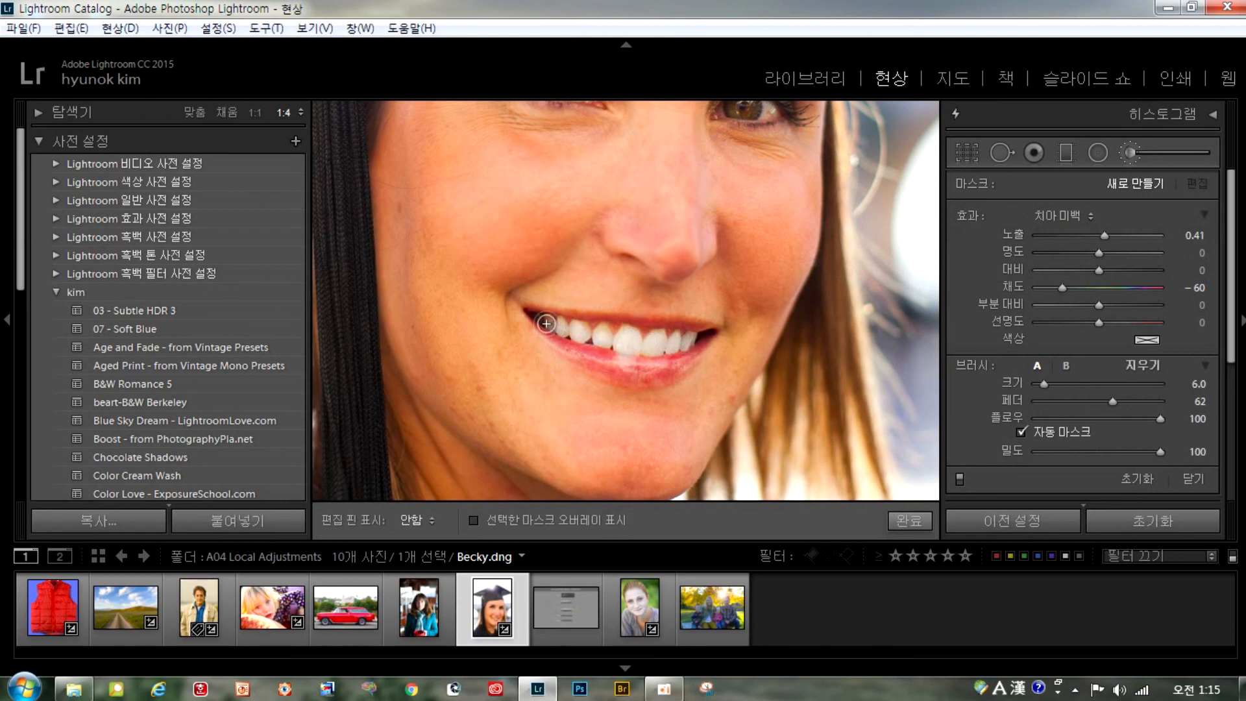
{"action": "key", "text": "h"}
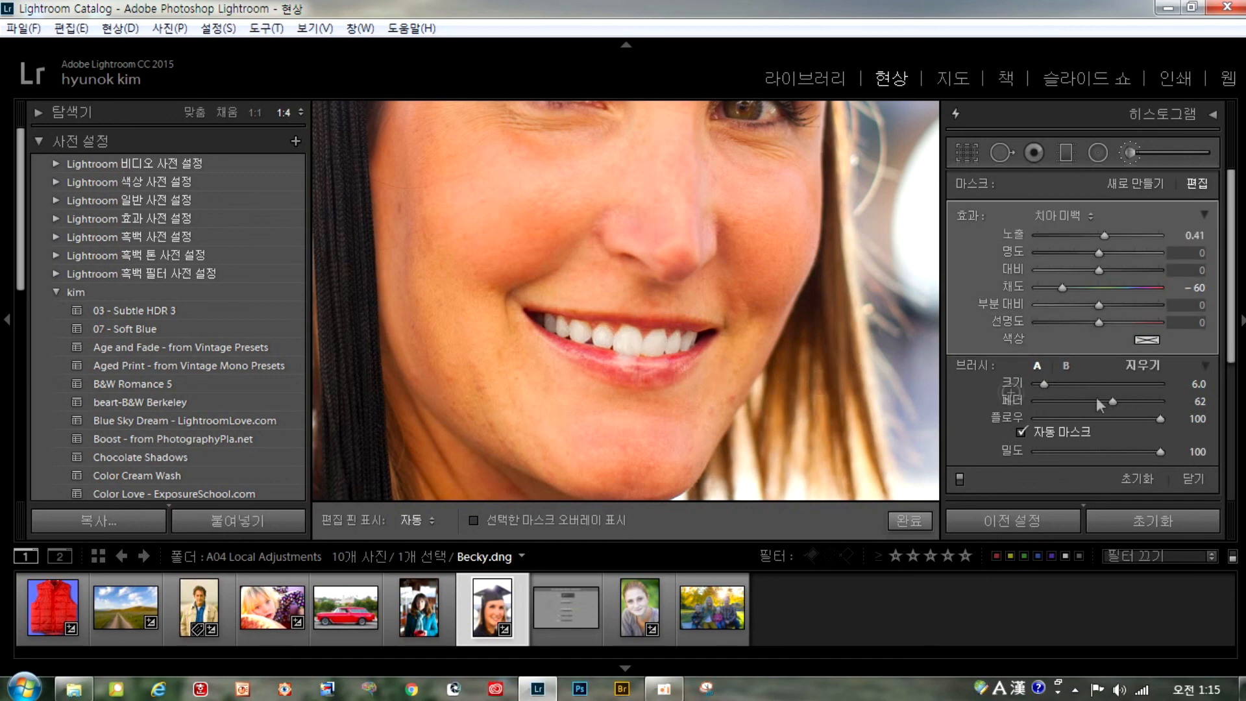
{"action": "left_click", "coordinate": [1151, 365]}
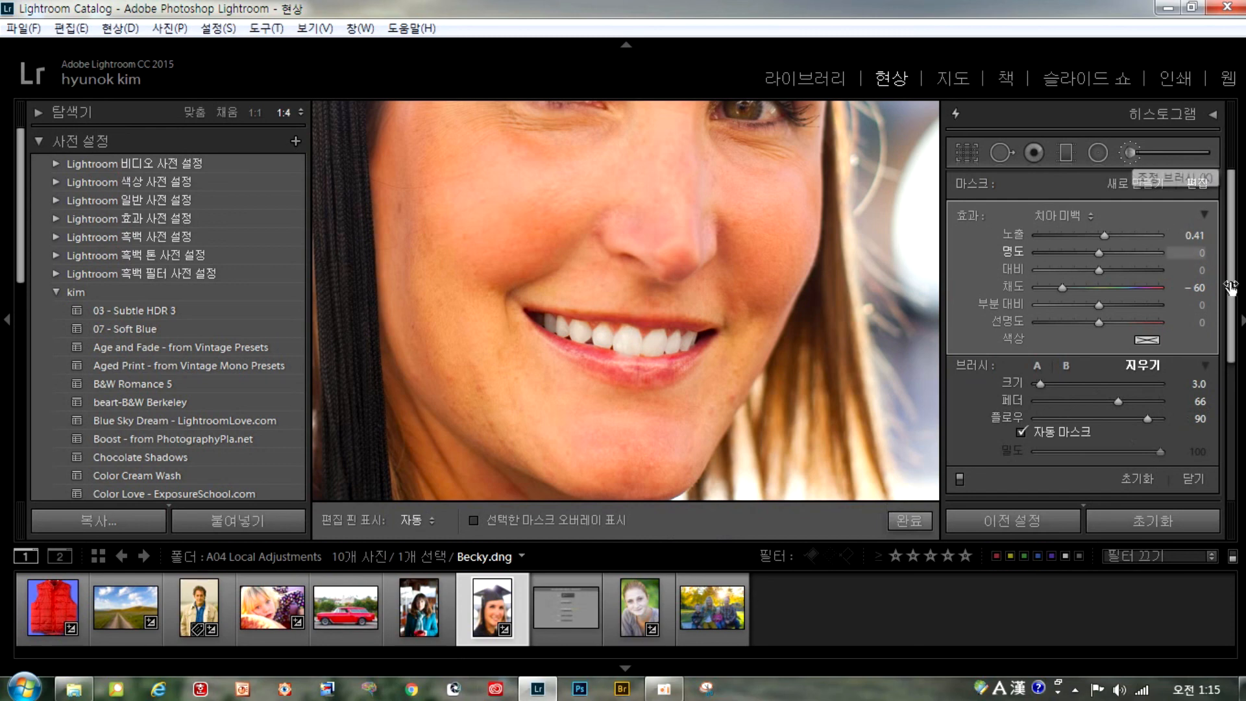
{"action": "scroll", "coordinate": [1232, 292], "scroll_direction": "down", "scroll_amount": 3}
Open Chevy.dng fitted in view and give its new brush mask the Exposure (노출) effect with Exposure 0.00 and Saturation -100
{"action": "left_click", "coordinate": [364, 623]}
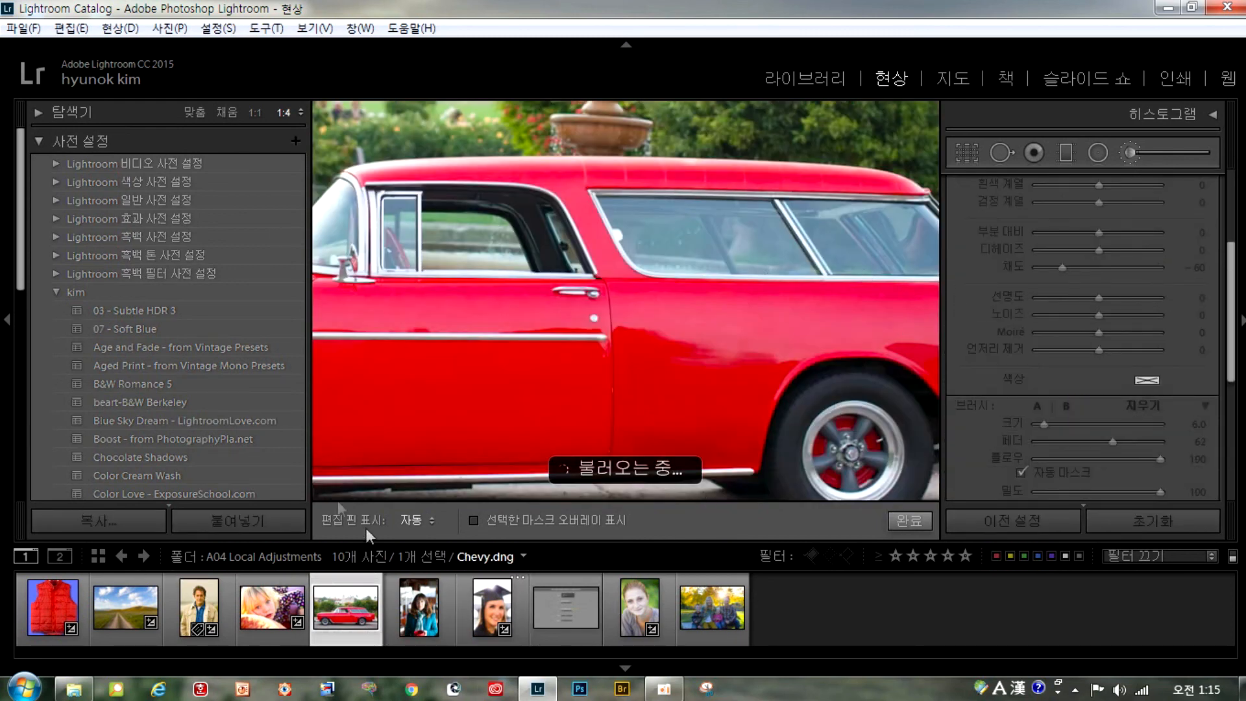
{"action": "left_click", "coordinate": [196, 113]}
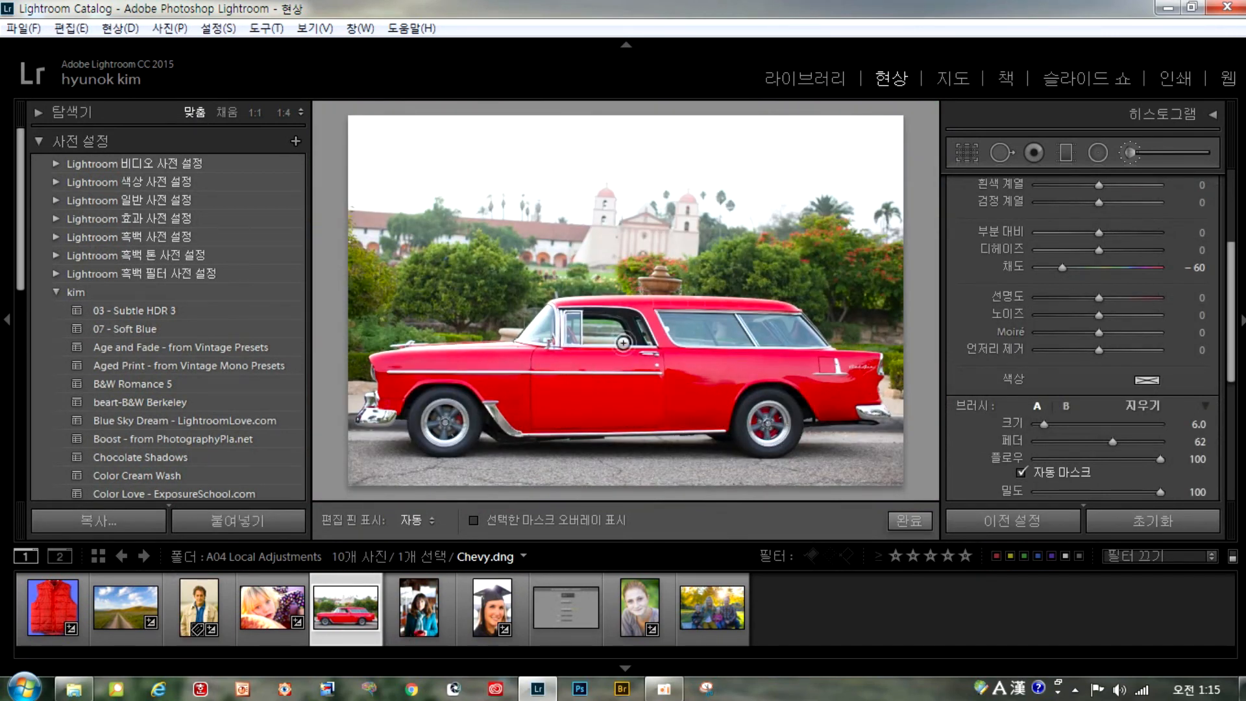
{"action": "scroll", "coordinate": [692, 392], "scroll_direction": "up", "scroll_amount": 5}
{"action": "scroll", "coordinate": [691, 393], "scroll_direction": "up", "scroll_amount": 1}
{"action": "scroll", "coordinate": [1136, 337], "scroll_direction": "up", "scroll_amount": 5}
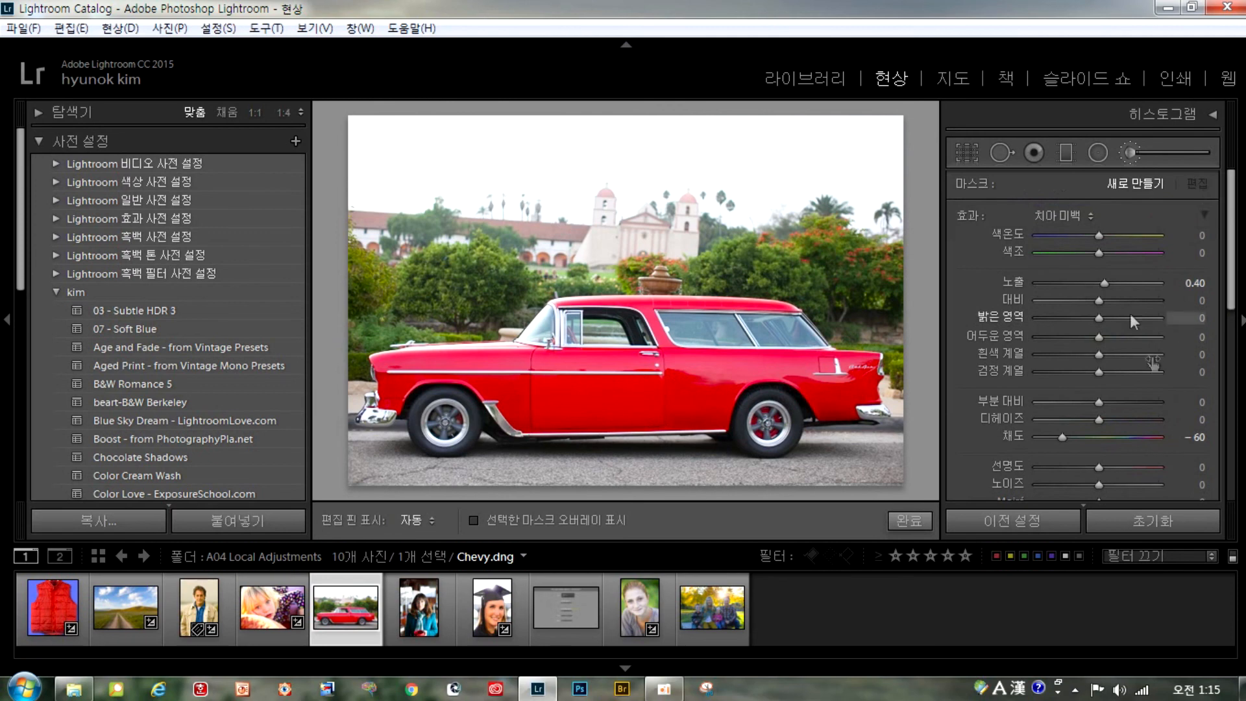
{"action": "left_click", "coordinate": [1051, 217]}
{"action": "left_click", "coordinate": [855, 212]}
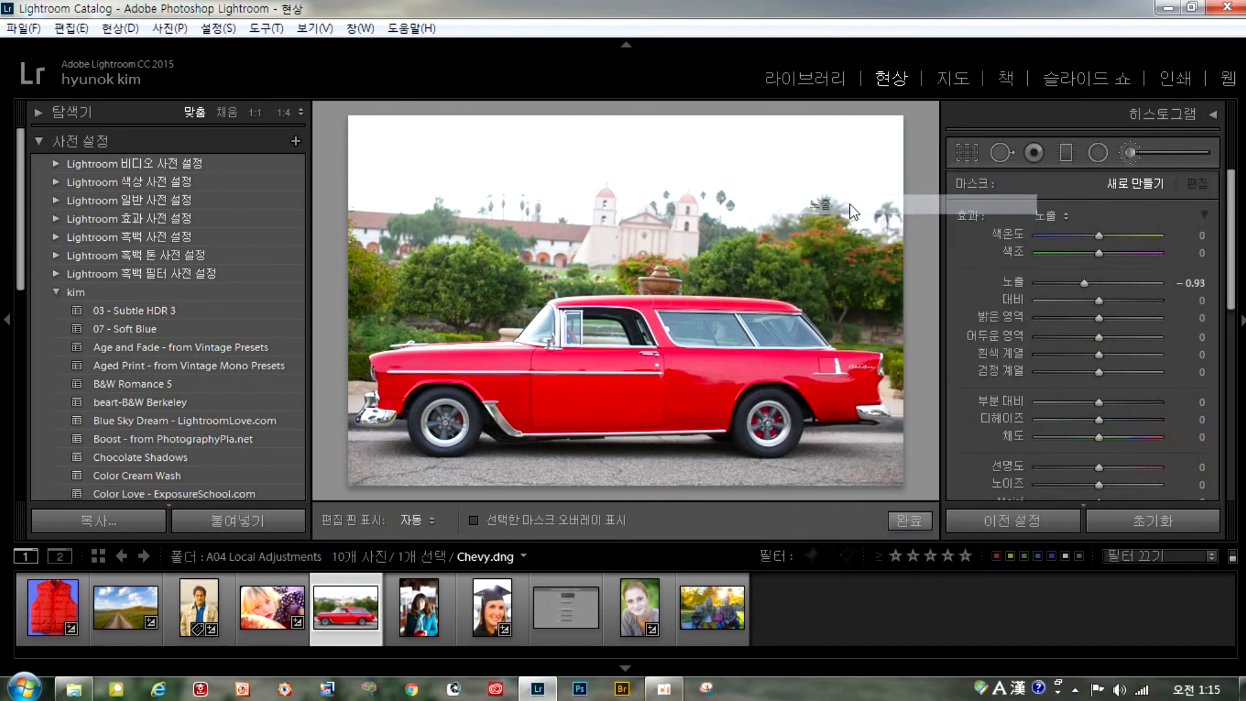
{"action": "double_click", "coordinate": [1084, 284]}
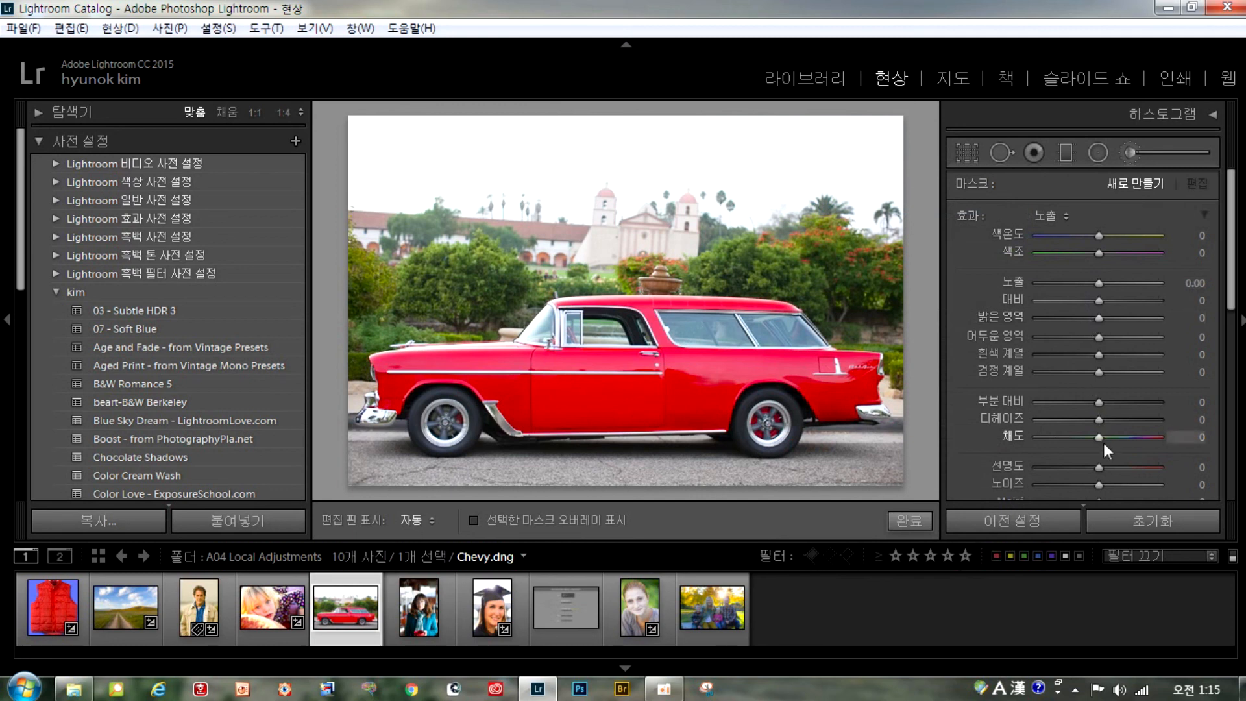
{"action": "left_click_drag", "start_coordinate": [1100, 436], "coordinate": [996, 441]}
Paint the desaturation over the car's red body and roof, hiding the edit pins while painting the roof
{"action": "mouse_move", "coordinate": [714, 367]}
{"action": "left_mouse_down"}
{"action": "mouse_move", "coordinate": [655, 370]}
{"action": "mouse_move", "coordinate": [808, 364]}
{"action": "mouse_move", "coordinate": [835, 409]}
{"action": "mouse_move", "coordinate": [869, 365]}
{"action": "mouse_move", "coordinate": [810, 361]}
{"action": "mouse_move", "coordinate": [865, 358]}
{"action": "mouse_move", "coordinate": [877, 400]}
{"action": "mouse_move", "coordinate": [831, 419]}
{"action": "mouse_move", "coordinate": [792, 385]}
{"action": "mouse_move", "coordinate": [729, 382]}
{"action": "mouse_move", "coordinate": [714, 425]}
{"action": "mouse_move", "coordinate": [535, 425]}
{"action": "mouse_move", "coordinate": [460, 376]}
{"action": "mouse_move", "coordinate": [423, 373]}
{"action": "mouse_move", "coordinate": [394, 406]}
{"action": "mouse_move", "coordinate": [373, 373]}
{"action": "mouse_move", "coordinate": [375, 353]}
{"action": "mouse_move", "coordinate": [552, 364]}
{"action": "mouse_move", "coordinate": [389, 370]}
{"action": "mouse_move", "coordinate": [678, 385]}
{"action": "mouse_move", "coordinate": [518, 391]}
{"action": "mouse_move", "coordinate": [709, 401]}
{"action": "mouse_move", "coordinate": [703, 370]}
{"action": "mouse_move", "coordinate": [597, 363]}
{"action": "mouse_move", "coordinate": [739, 360]}
{"action": "mouse_move", "coordinate": [646, 303]}
{"action": "left_mouse_up"}
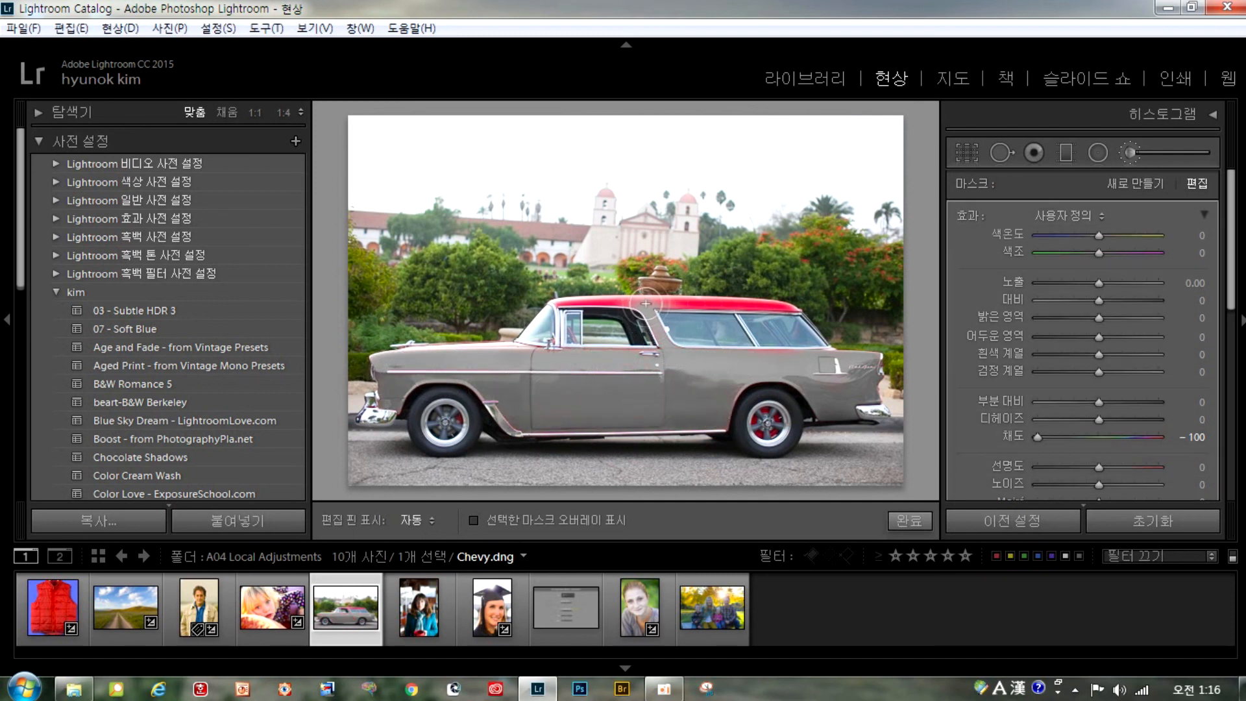
{"action": "key", "text": "h"}
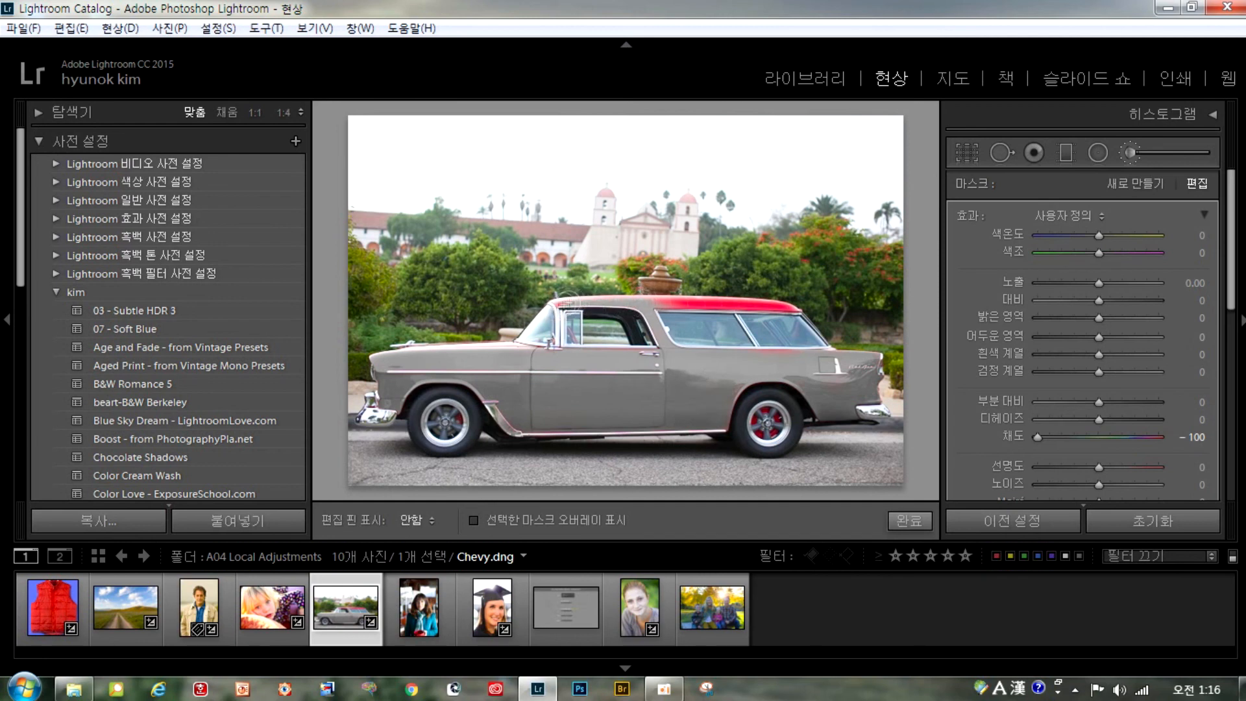
{"action": "left_click_drag", "start_coordinate": [595, 305], "coordinate": [789, 310]}
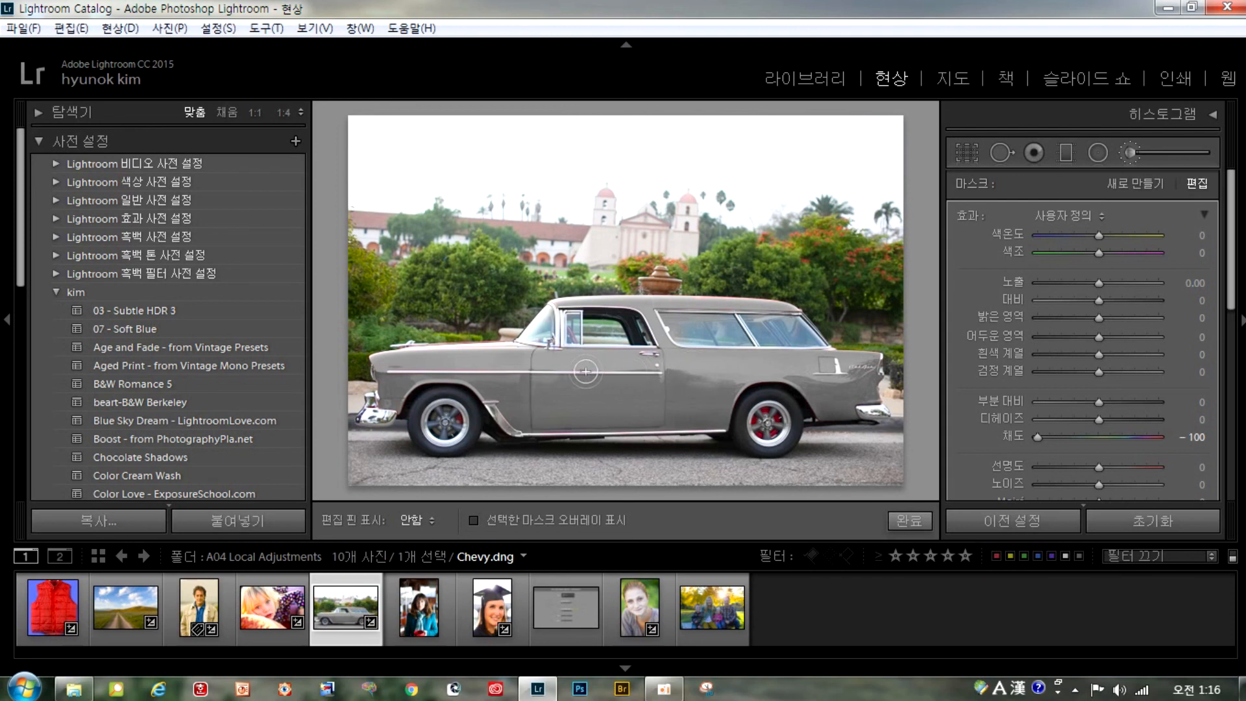
{"action": "key", "text": "h"}
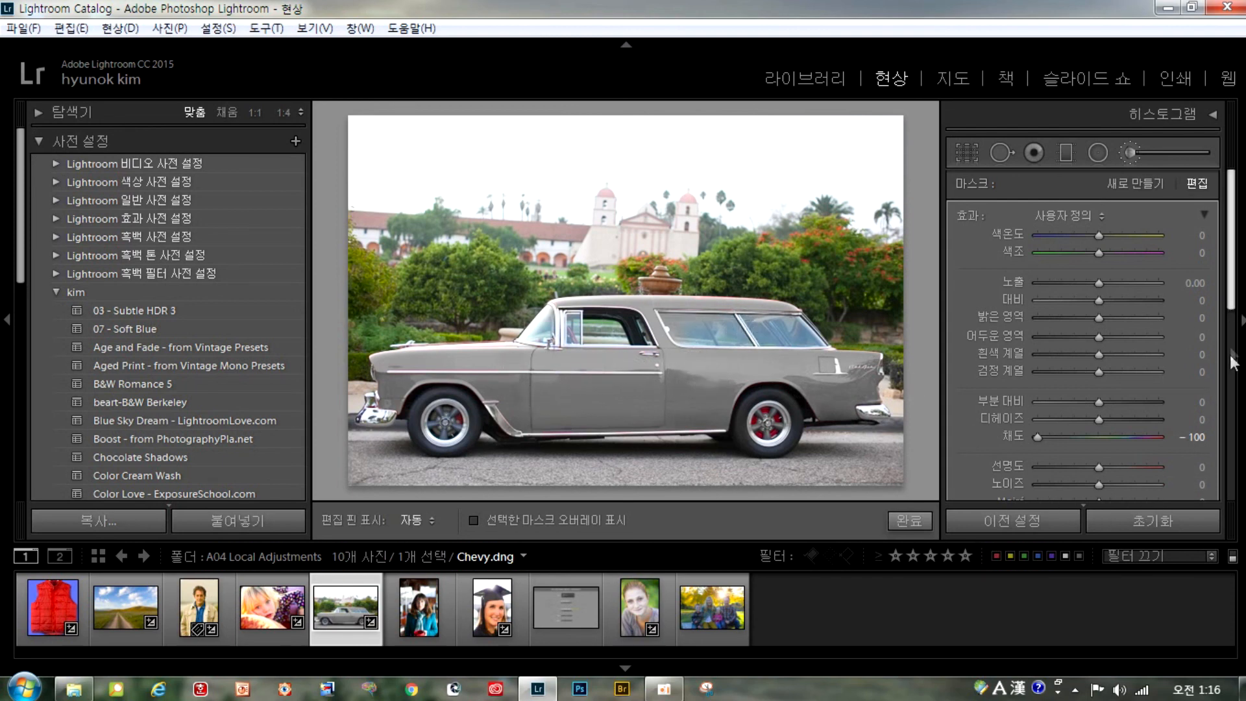
Erase the desaturation from the car's rear side windows with a size 8.0 Erase brush
{"action": "scroll", "coordinate": [1230, 354], "scroll_direction": "down", "scroll_amount": 5}
{"action": "left_click", "coordinate": [1144, 318]}
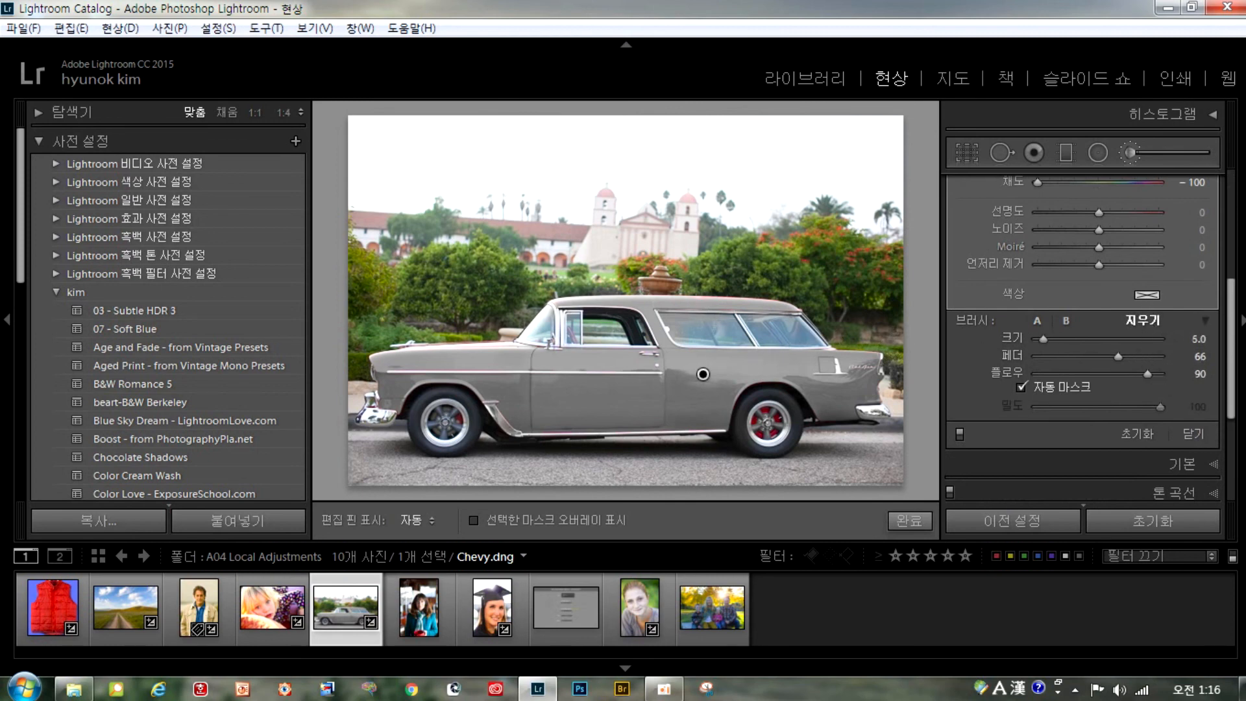
{"action": "key", "text": "h"}
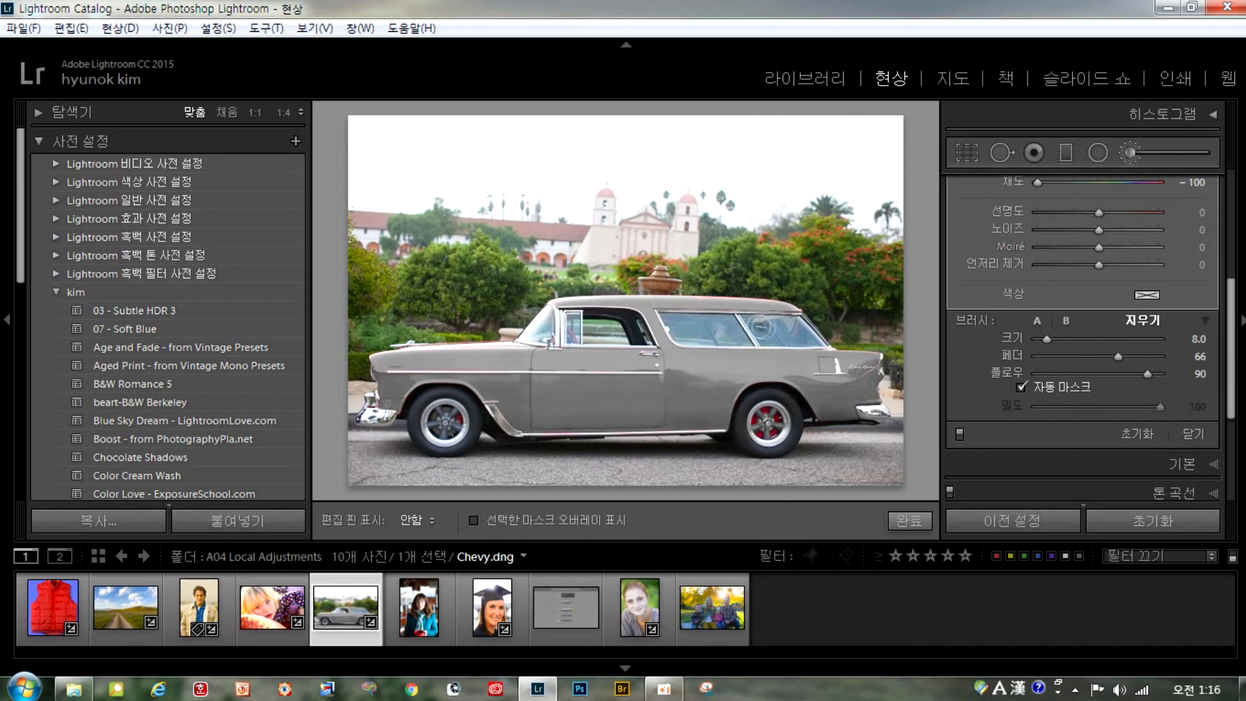
{"action": "key", "text": "h"}
{"action": "key", "text": "h"}
{"action": "key", "text": "h"}
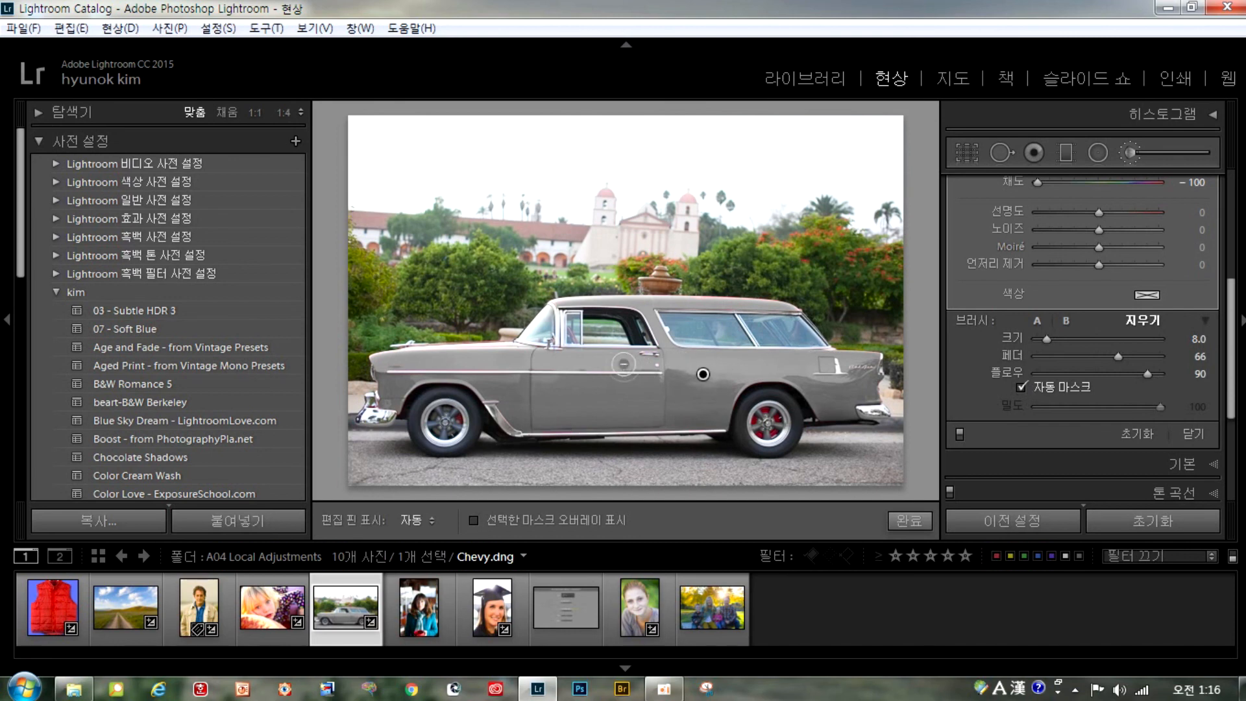
Switch back to brush A and paint the desaturation over the red parts of the rear wheel
{"action": "scroll", "coordinate": [443, 422], "scroll_direction": "down", "scroll_amount": 5}
{"action": "scroll", "coordinate": [949, 283], "scroll_direction": "down", "scroll_amount": 3}
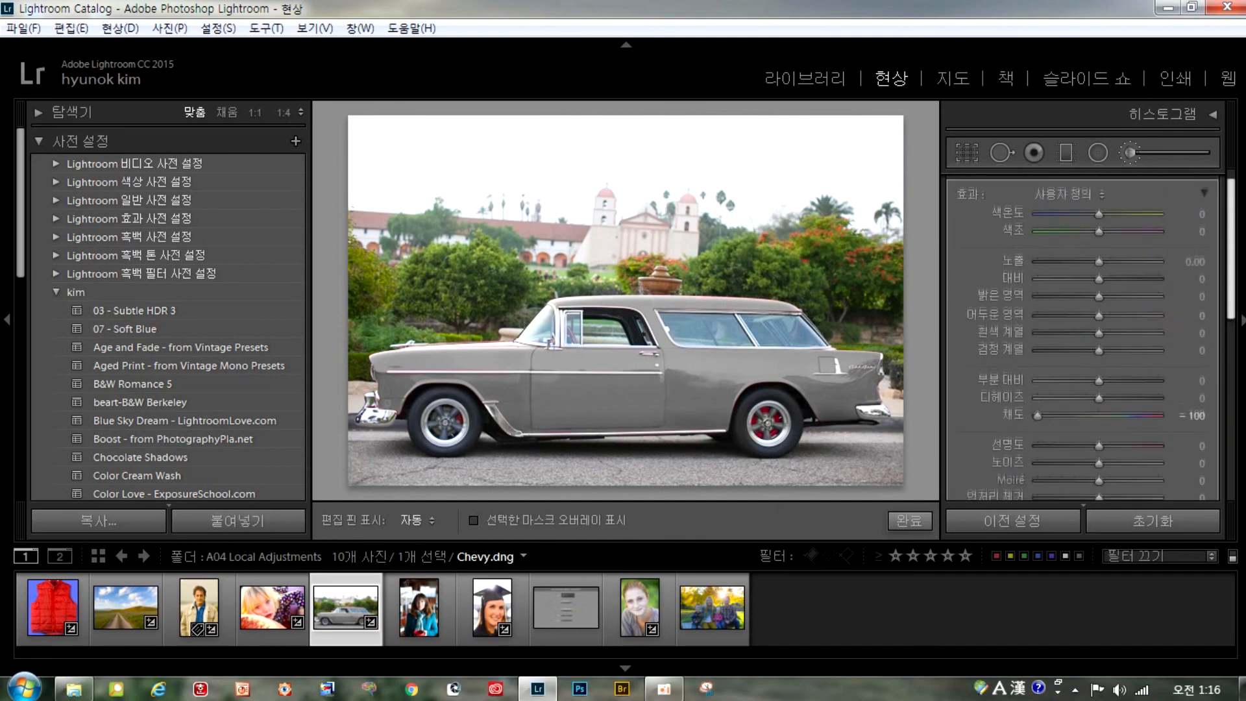
{"action": "left_click", "coordinate": [1038, 239]}
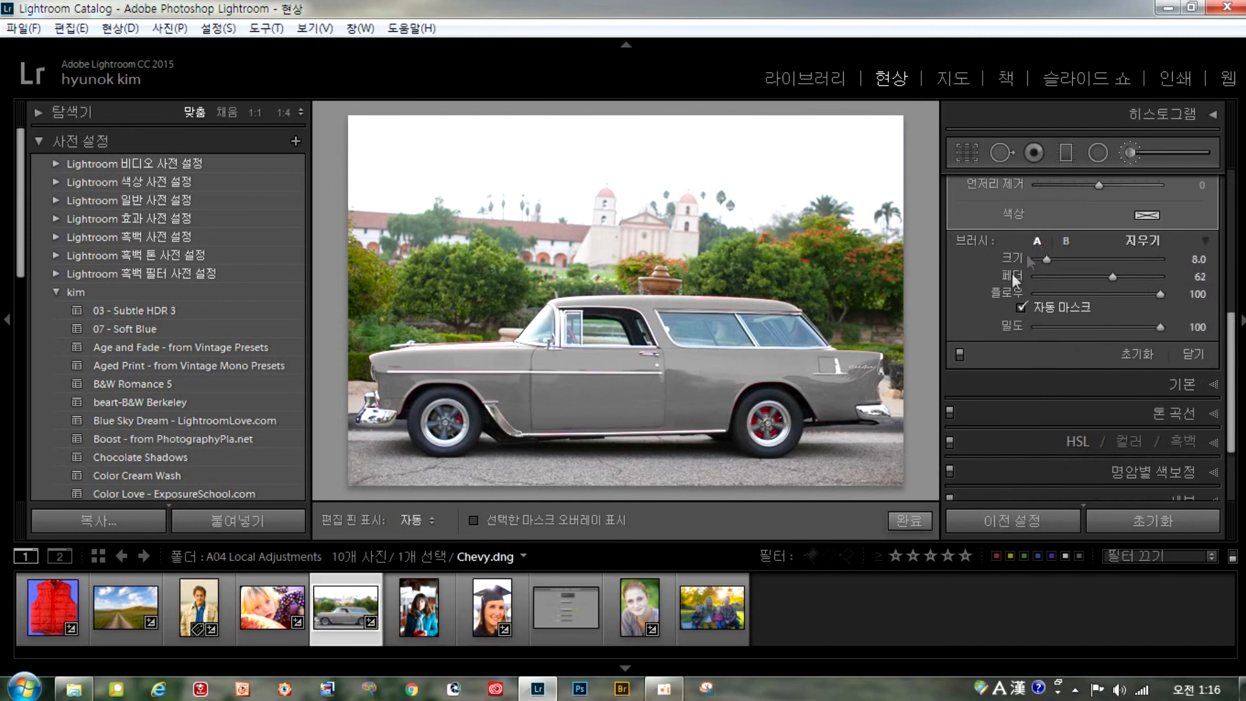
{"action": "key", "text": "h"}
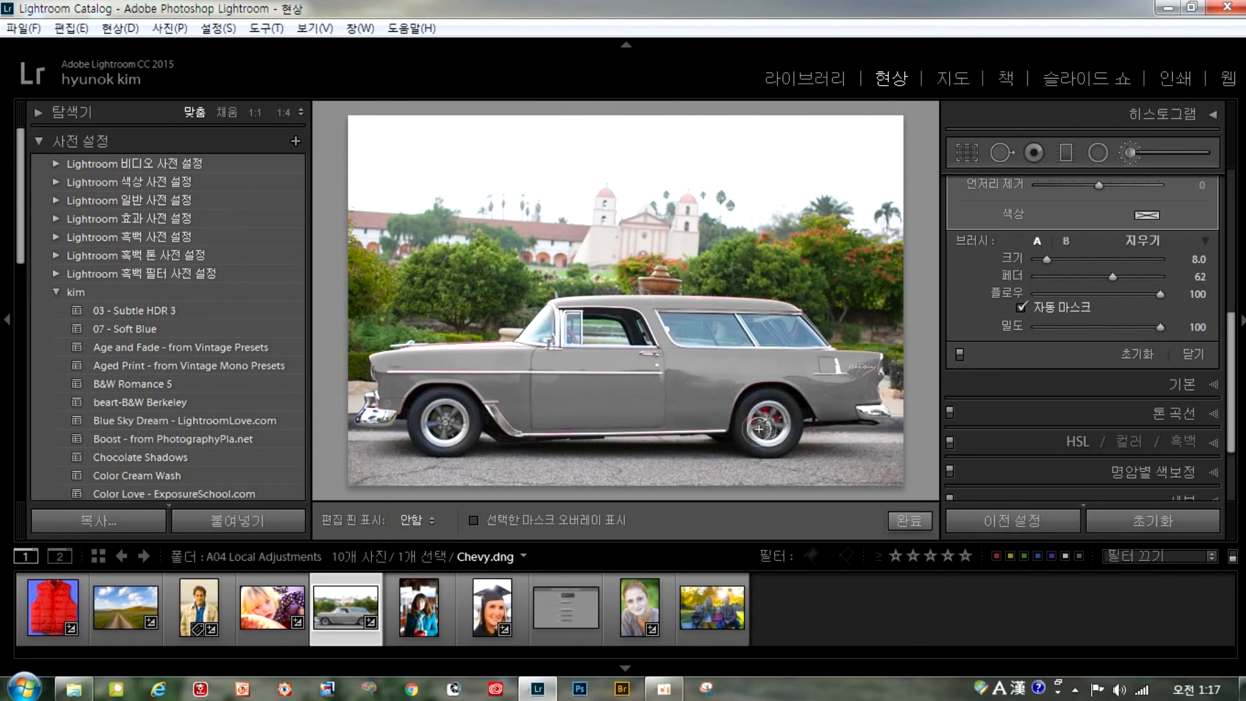
{"action": "left_click_drag", "start_coordinate": [764, 418], "coordinate": [757, 422]}
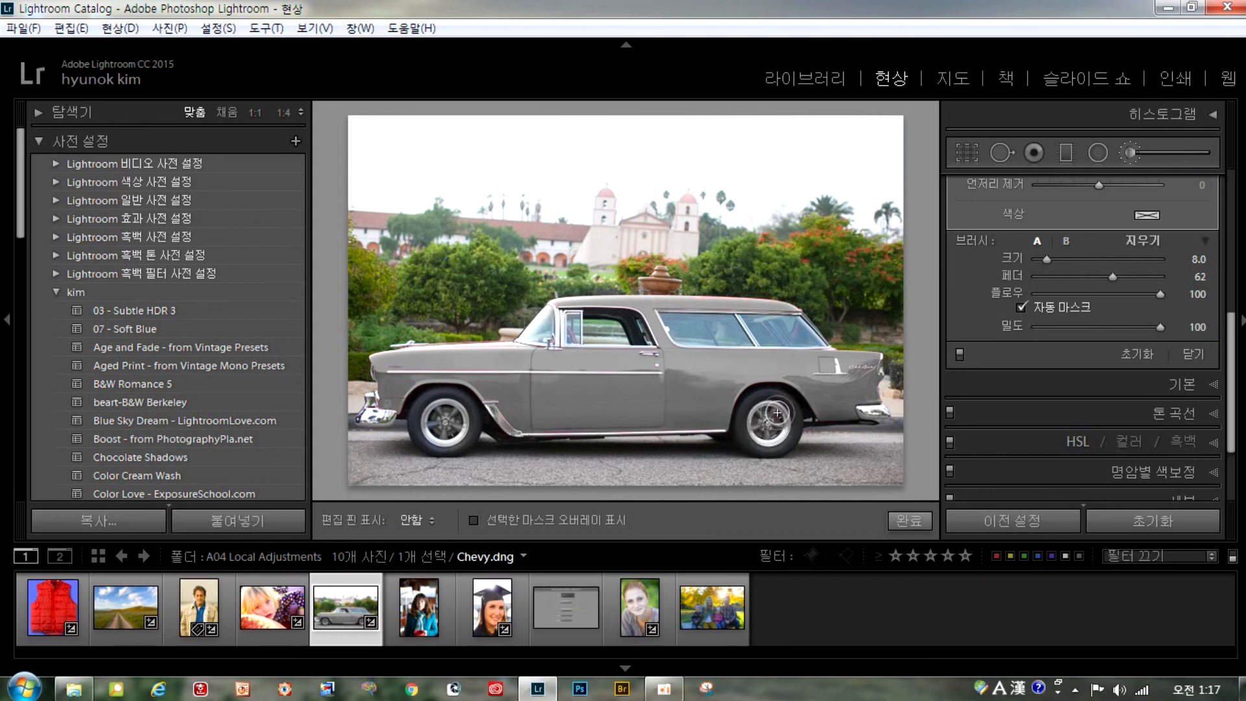
{"action": "key", "text": "h"}
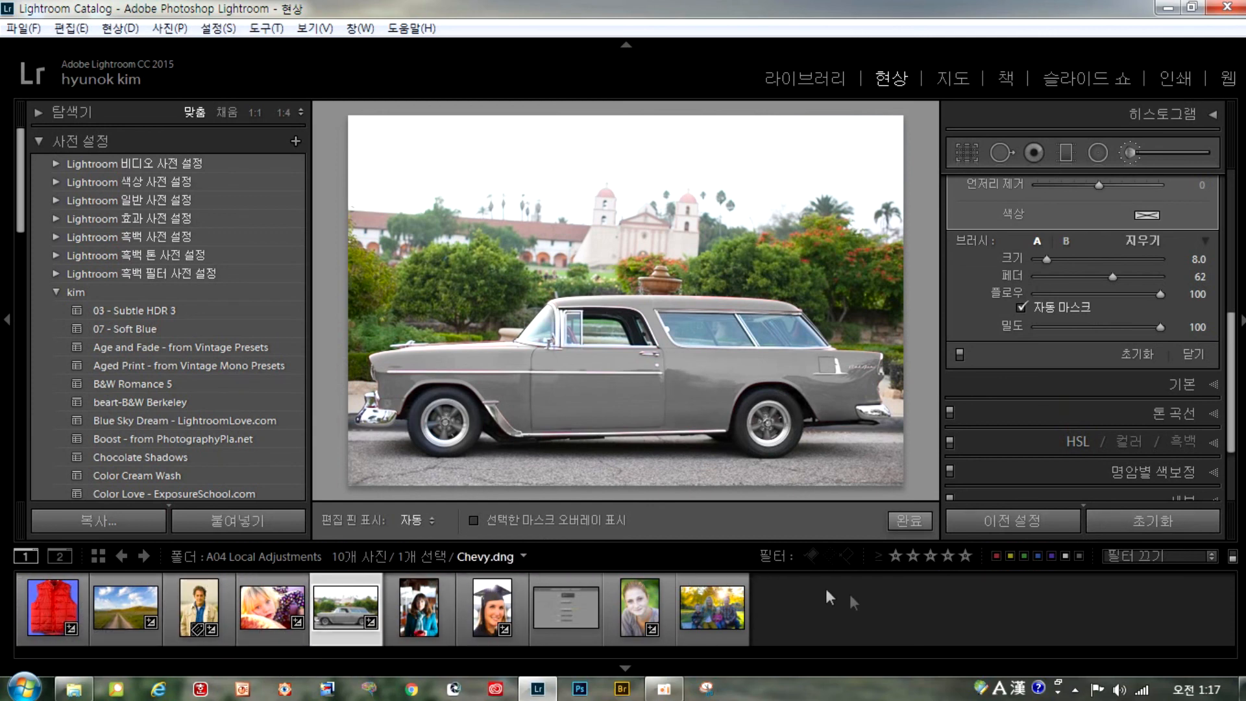
Open Family.CR2, restart the Adjustment Brush and choose the Exposure (노출) effect for the new mask
{"action": "left_click", "coordinate": [704, 622]}
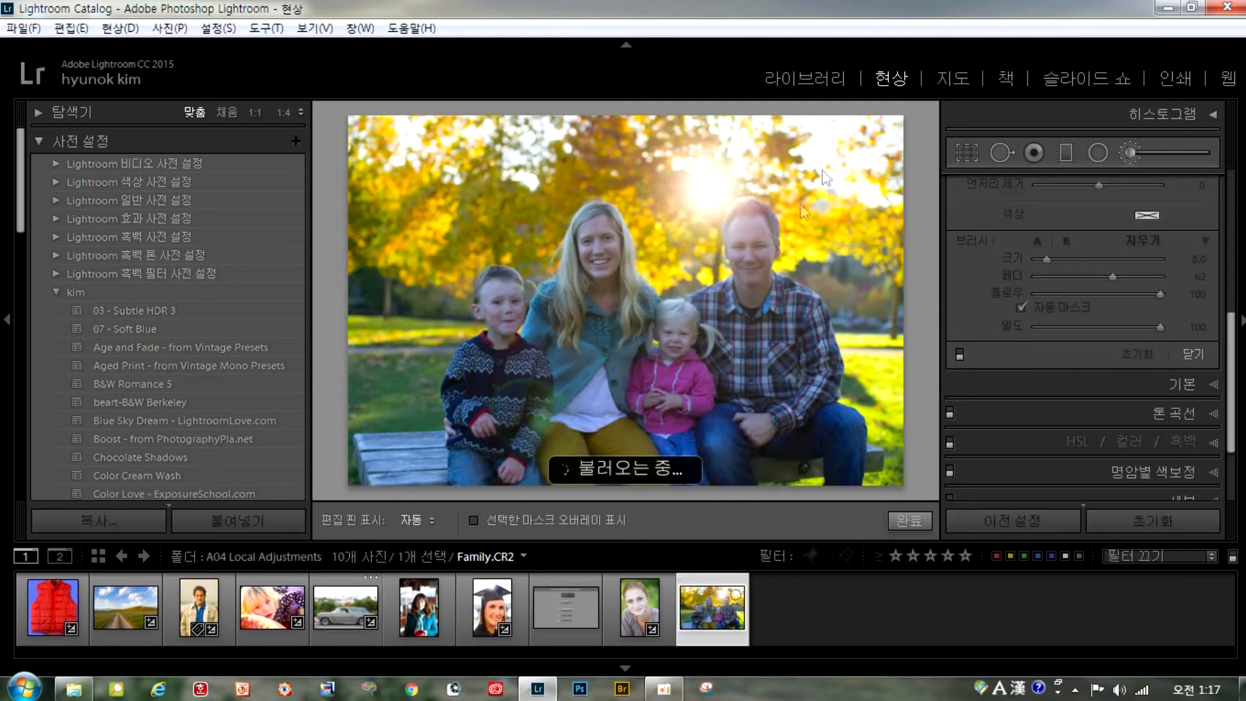
{"action": "left_click", "coordinate": [1139, 153]}
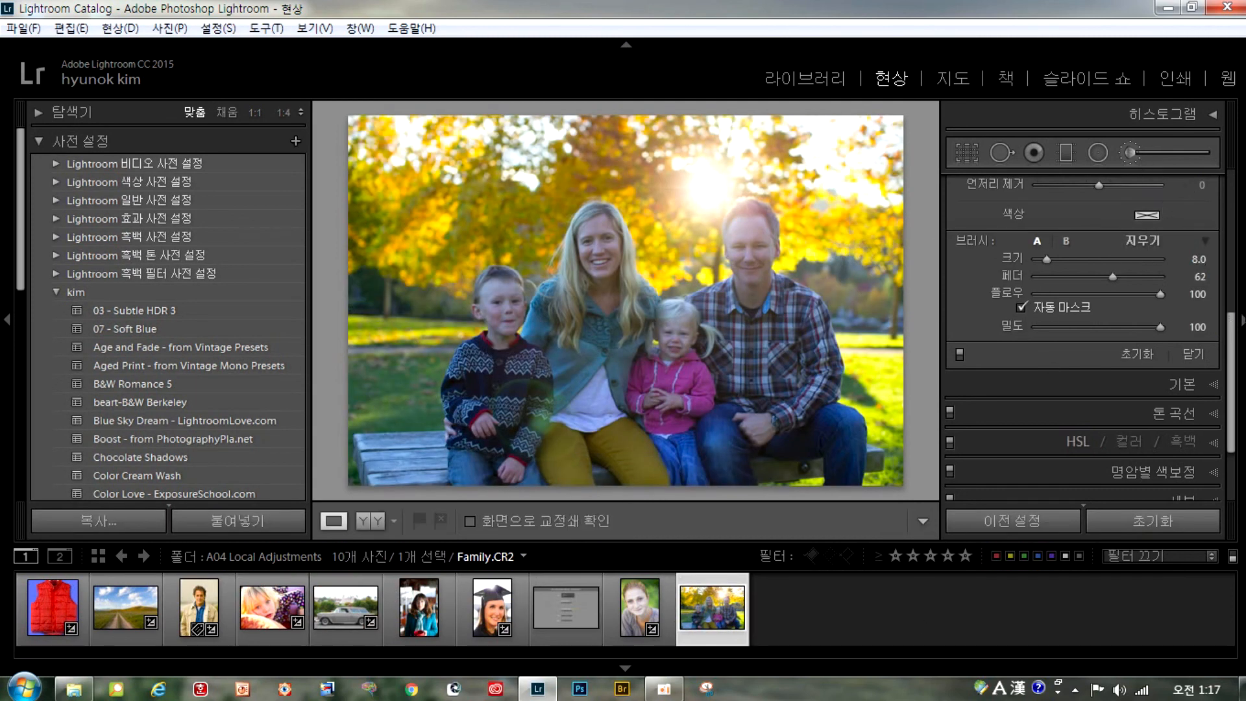
{"action": "left_click", "coordinate": [1130, 153]}
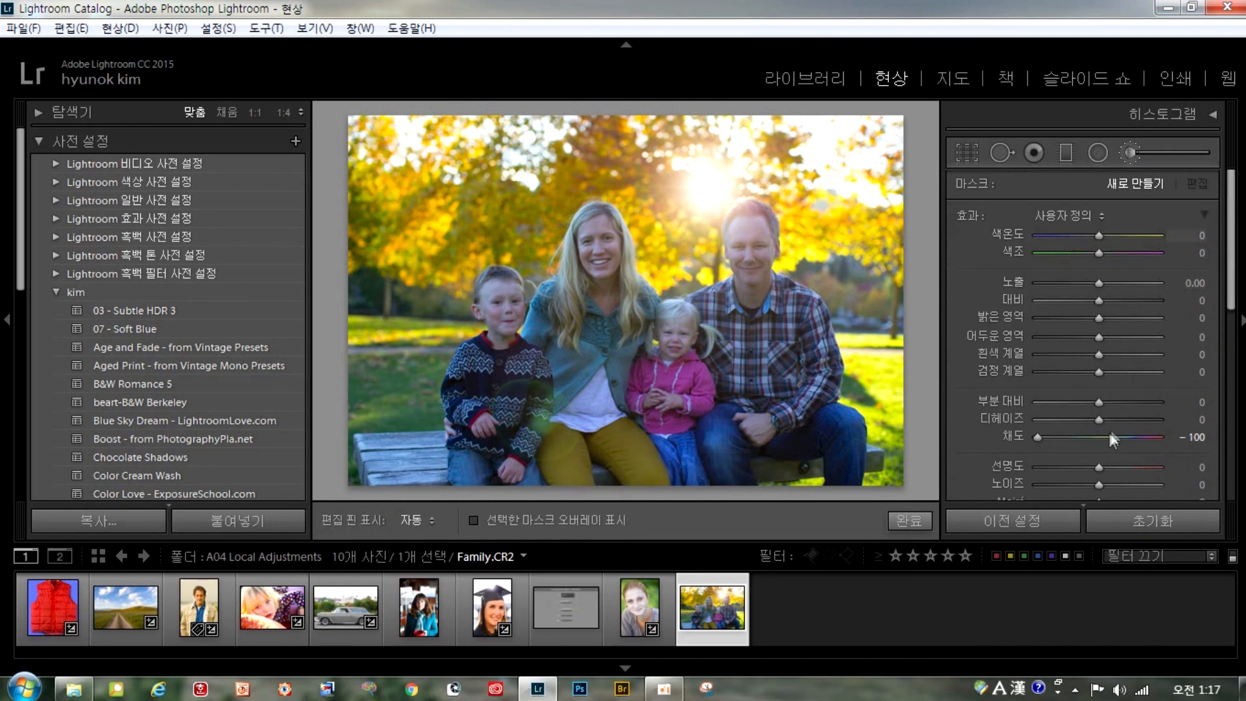
{"action": "left_click", "coordinate": [1068, 216]}
{"action": "left_click", "coordinate": [851, 242]}
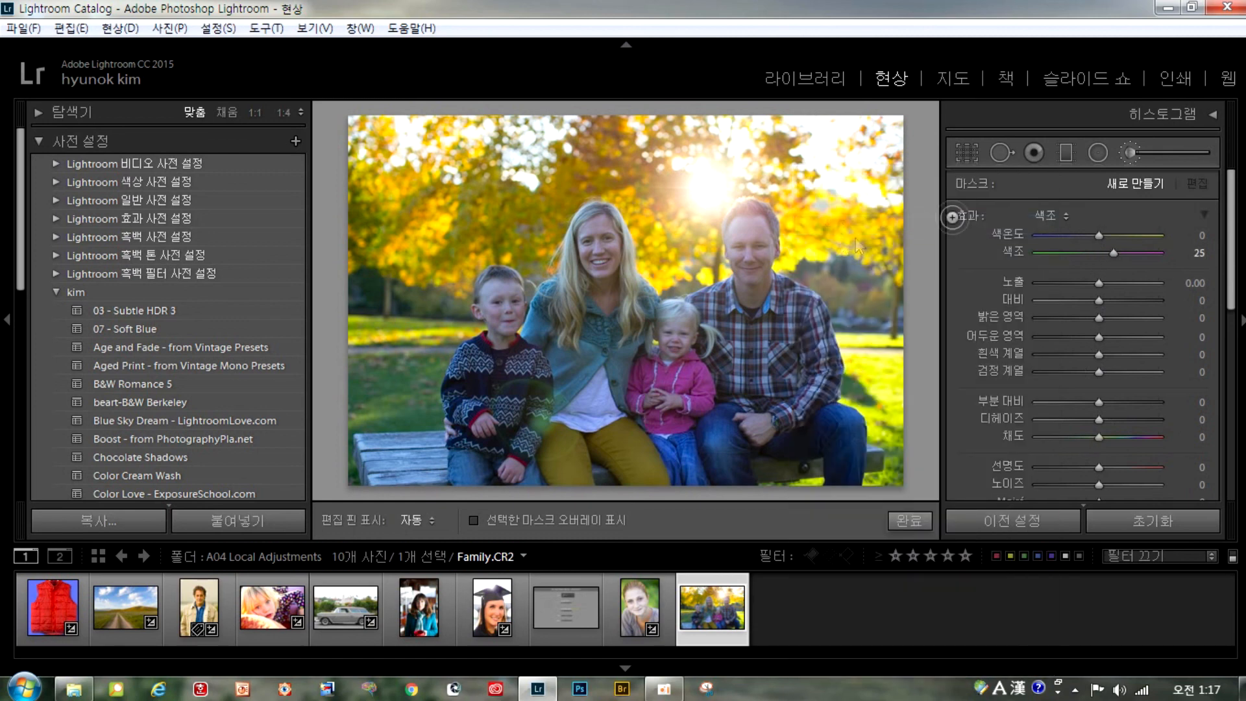
{"action": "left_click", "coordinate": [1064, 215]}
{"action": "left_click", "coordinate": [844, 245]}
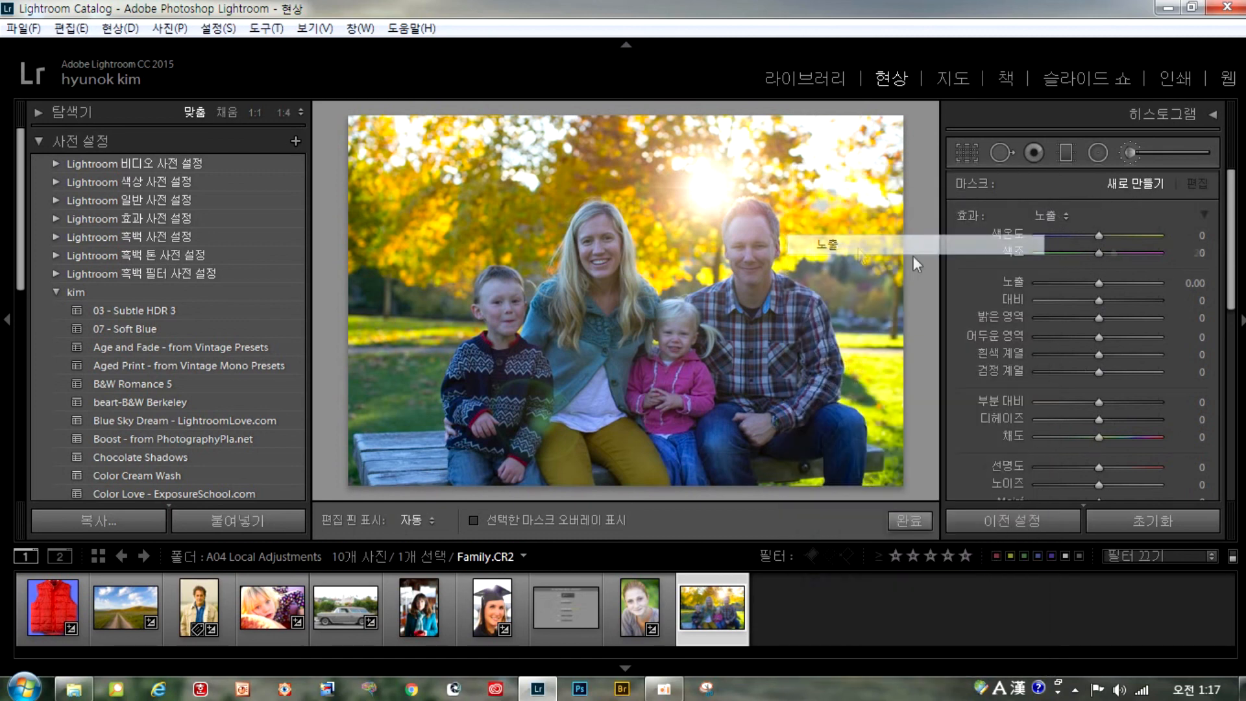
{"action": "mouse_move", "coordinate": [1228, 309]}
{"action": "left_mouse_down"}
{"action": "mouse_move", "coordinate": [1241, 429]}
{"action": "mouse_move", "coordinate": [1241, 270]}
{"action": "left_mouse_up"}
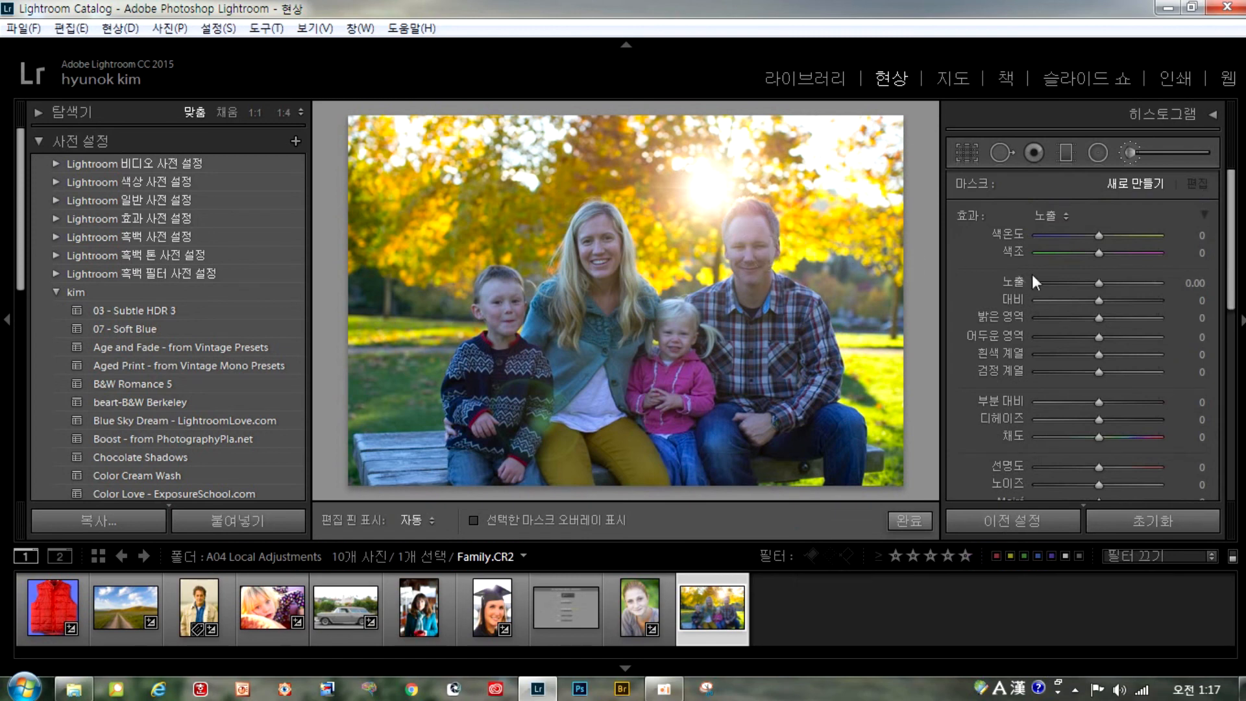
Paint over the father's face and set the mask's Exposure to 0.87
{"action": "left_click_drag", "start_coordinate": [1099, 284], "coordinate": [1089, 283]}
{"action": "left_click_drag", "start_coordinate": [748, 242], "coordinate": [759, 303]}
{"action": "left_click_drag", "start_coordinate": [1090, 285], "coordinate": [1112, 288]}
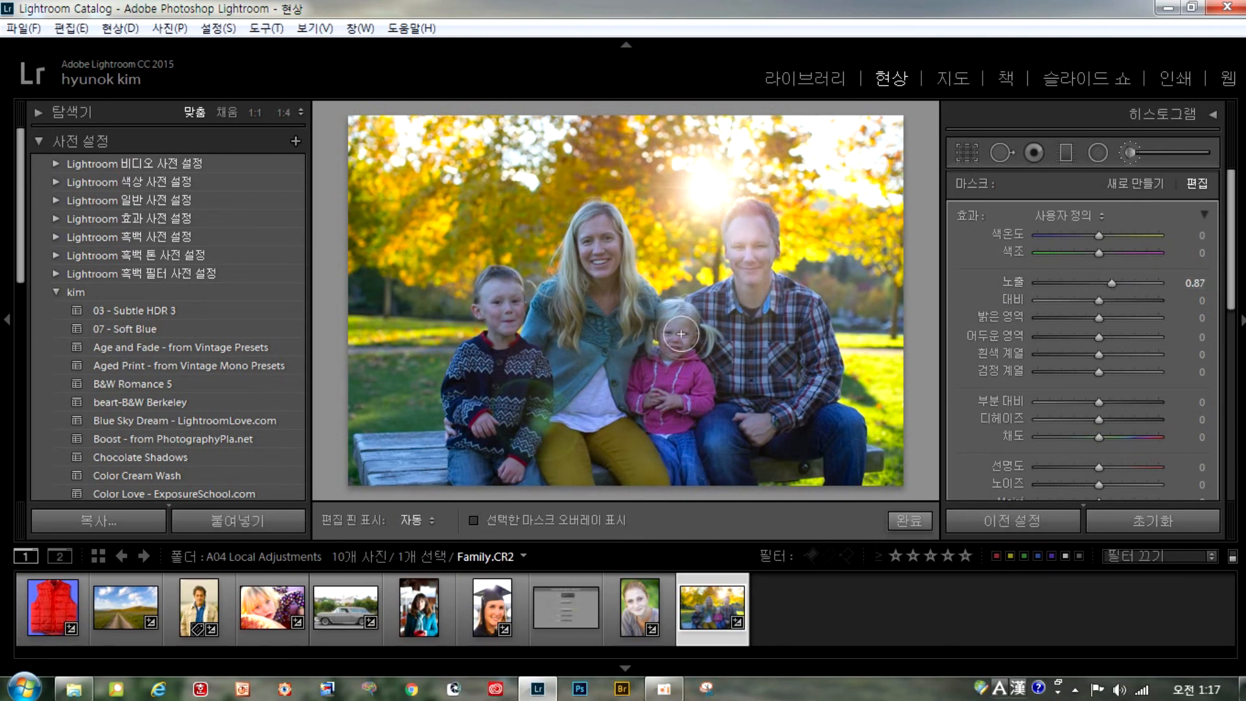
Brush the brightening over the faces of the mother, the boy and the little girl, and touch up the father's forehead
{"action": "key", "text": "h"}
{"action": "left_click_drag", "start_coordinate": [604, 248], "coordinate": [607, 292]}
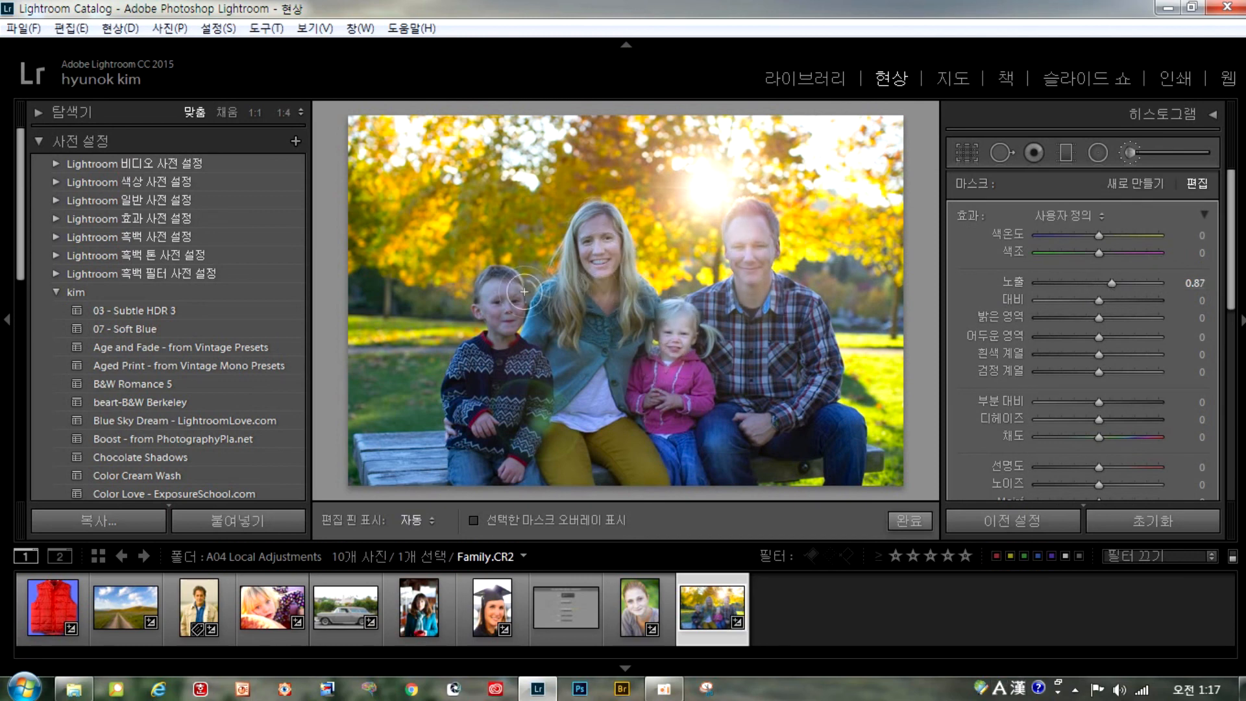
{"action": "mouse_move", "coordinate": [503, 286]}
{"action": "left_mouse_down"}
{"action": "mouse_move", "coordinate": [502, 343]}
{"action": "mouse_move", "coordinate": [510, 311]}
{"action": "left_mouse_up"}
{"action": "mouse_move", "coordinate": [586, 234]}
{"action": "left_mouse_down"}
{"action": "mouse_move", "coordinate": [589, 273]}
{"action": "mouse_move", "coordinate": [608, 226]}
{"action": "mouse_move", "coordinate": [611, 310]}
{"action": "left_mouse_up"}
{"action": "mouse_move", "coordinate": [686, 326]}
{"action": "left_mouse_down"}
{"action": "mouse_move", "coordinate": [657, 329]}
{"action": "mouse_move", "coordinate": [674, 361]}
{"action": "left_mouse_up"}
{"action": "mouse_move", "coordinate": [746, 241]}
{"action": "left_mouse_down"}
{"action": "mouse_move", "coordinate": [751, 282]}
{"action": "mouse_move", "coordinate": [744, 235]}
{"action": "left_mouse_up"}
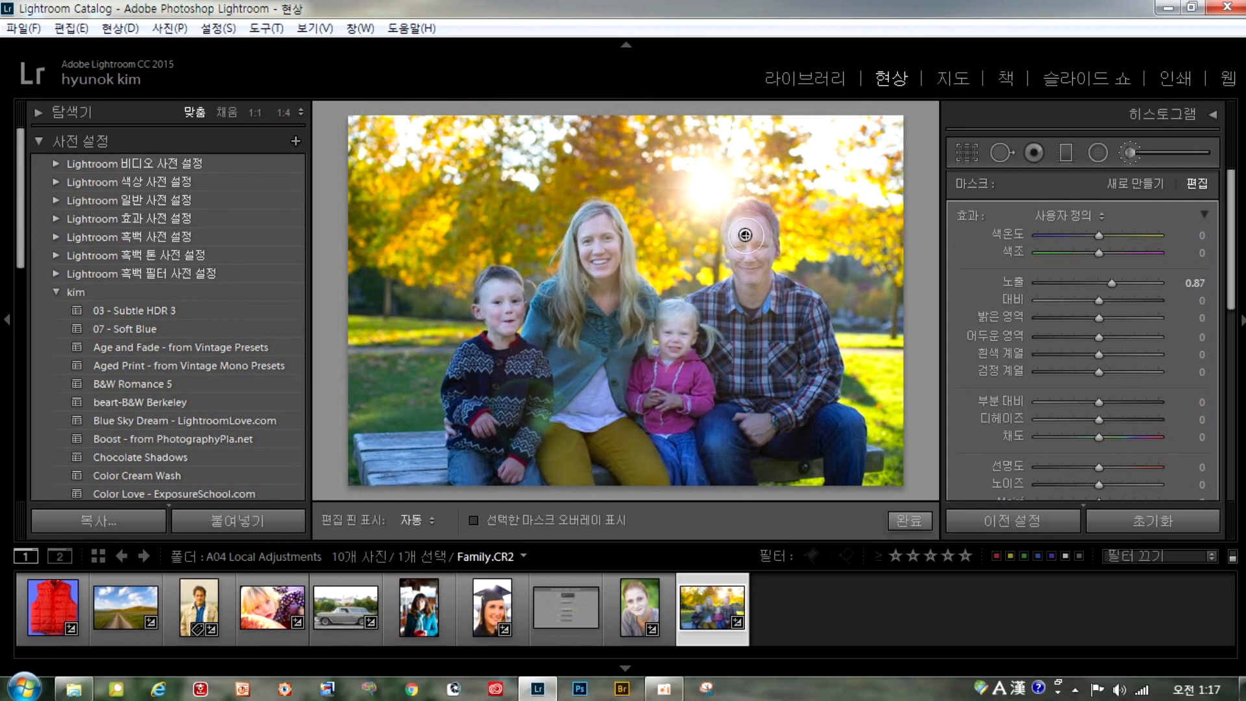
{"action": "key", "text": "h"}
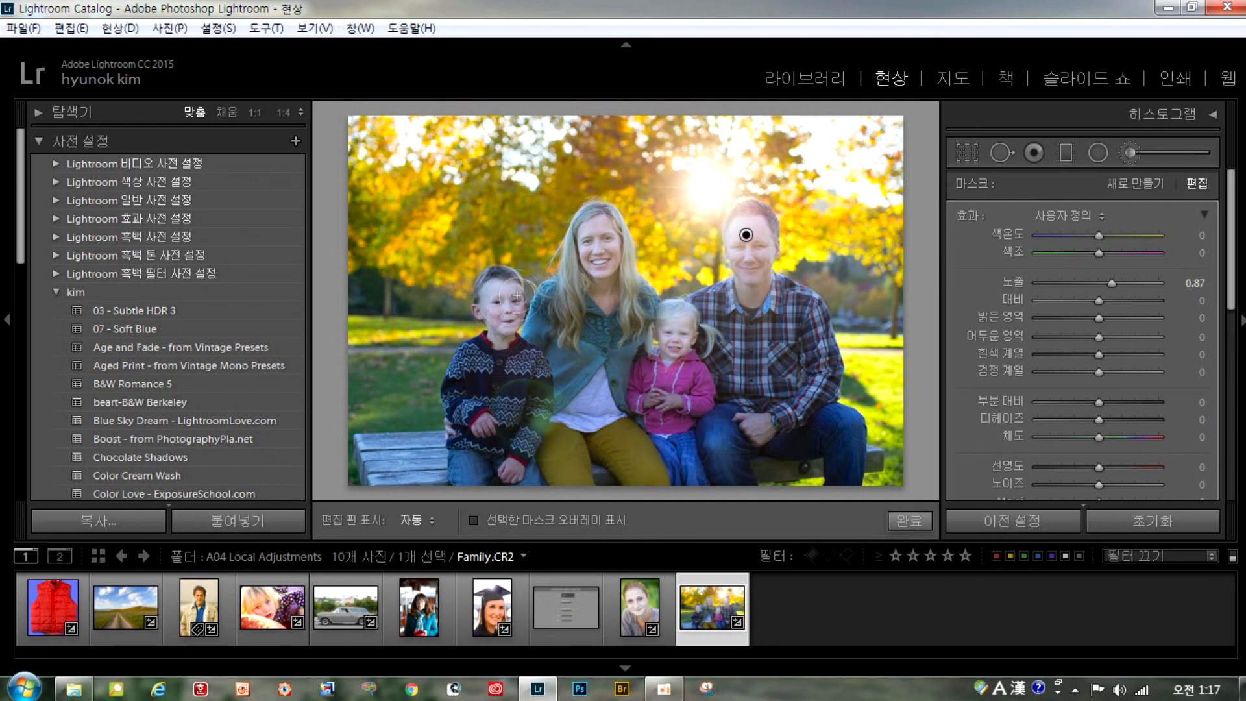
{"action": "key", "text": "h"}
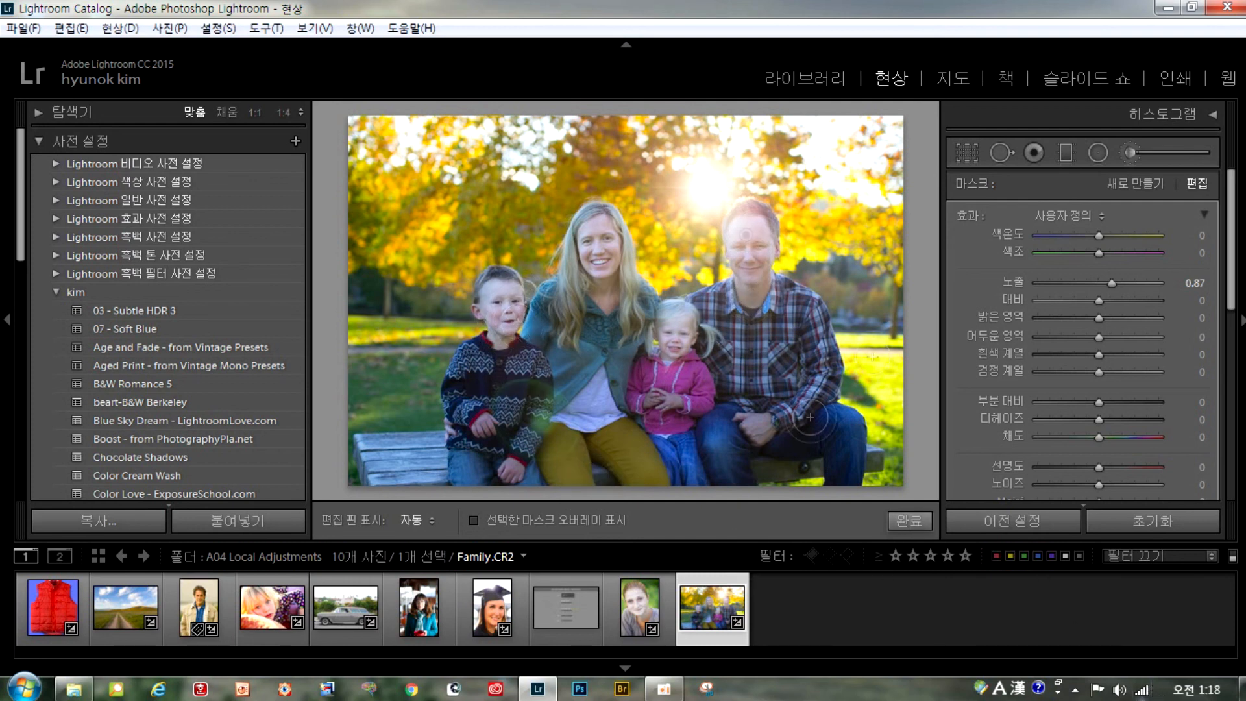
Set the face mask's Exposure to 0.93
{"action": "mouse_move", "coordinate": [1113, 286]}
{"action": "left_mouse_down"}
{"action": "mouse_move", "coordinate": [1124, 287]}
{"action": "mouse_move", "coordinate": [1114, 291]}
{"action": "left_mouse_up"}
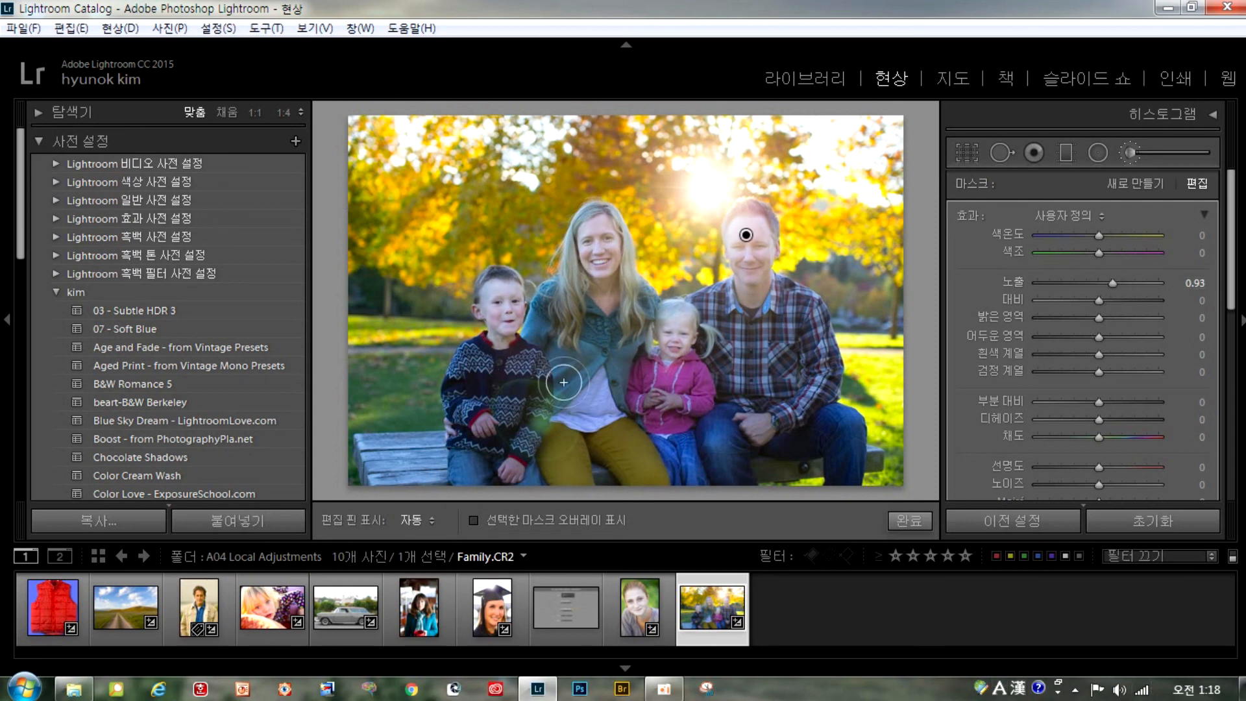
{"action": "mouse_move", "coordinate": [1232, 253]}
{"action": "left_mouse_down"}
{"action": "mouse_move", "coordinate": [1231, 440]}
{"action": "mouse_move", "coordinate": [1231, 252]}
{"action": "left_mouse_up"}
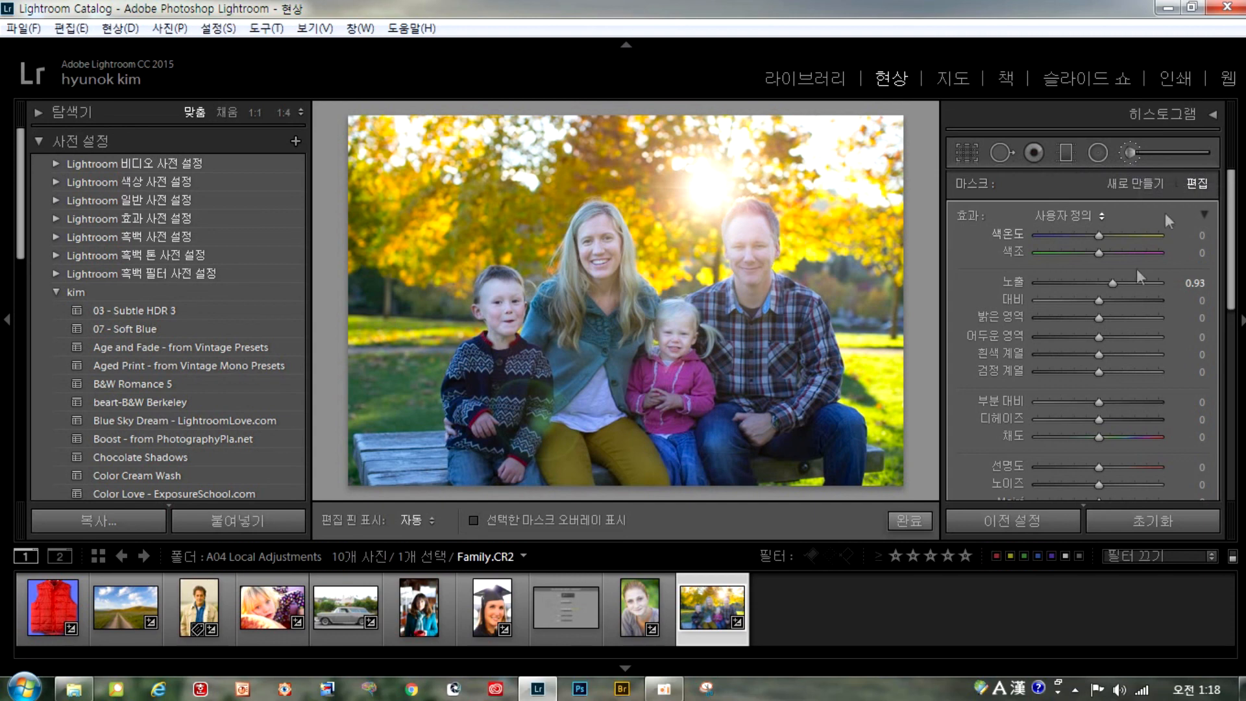
{"action": "left_click", "coordinate": [1034, 153]}
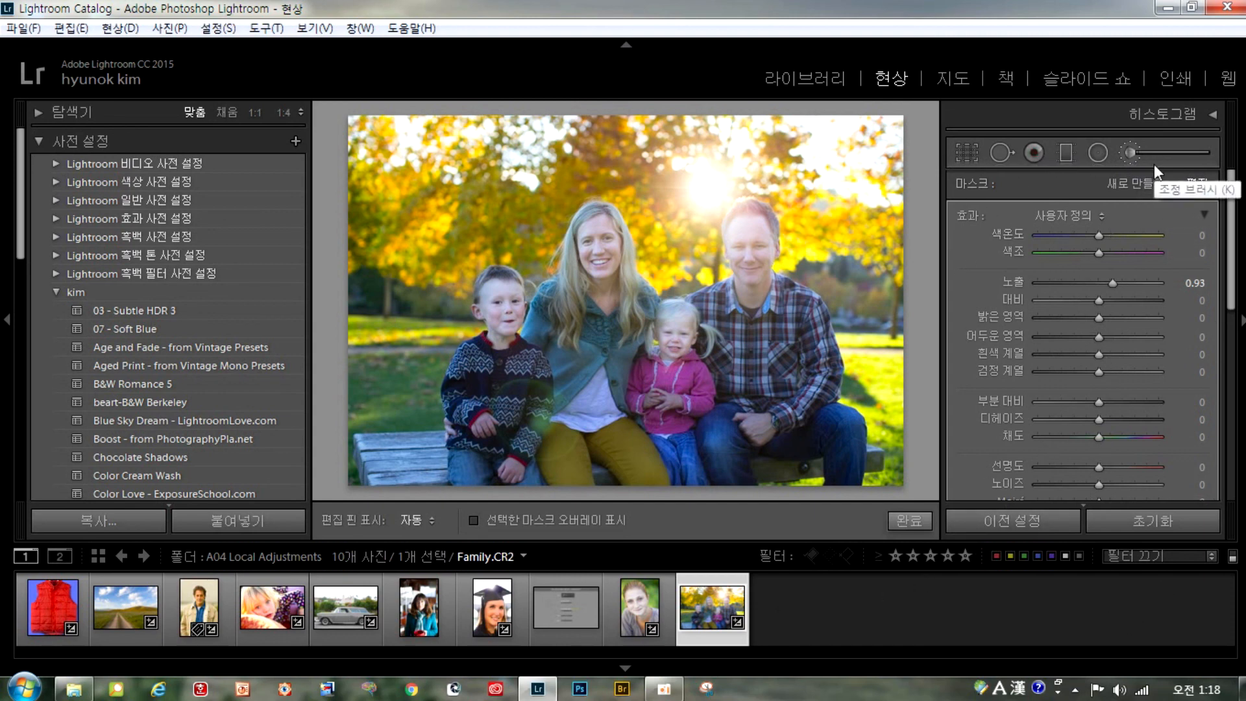